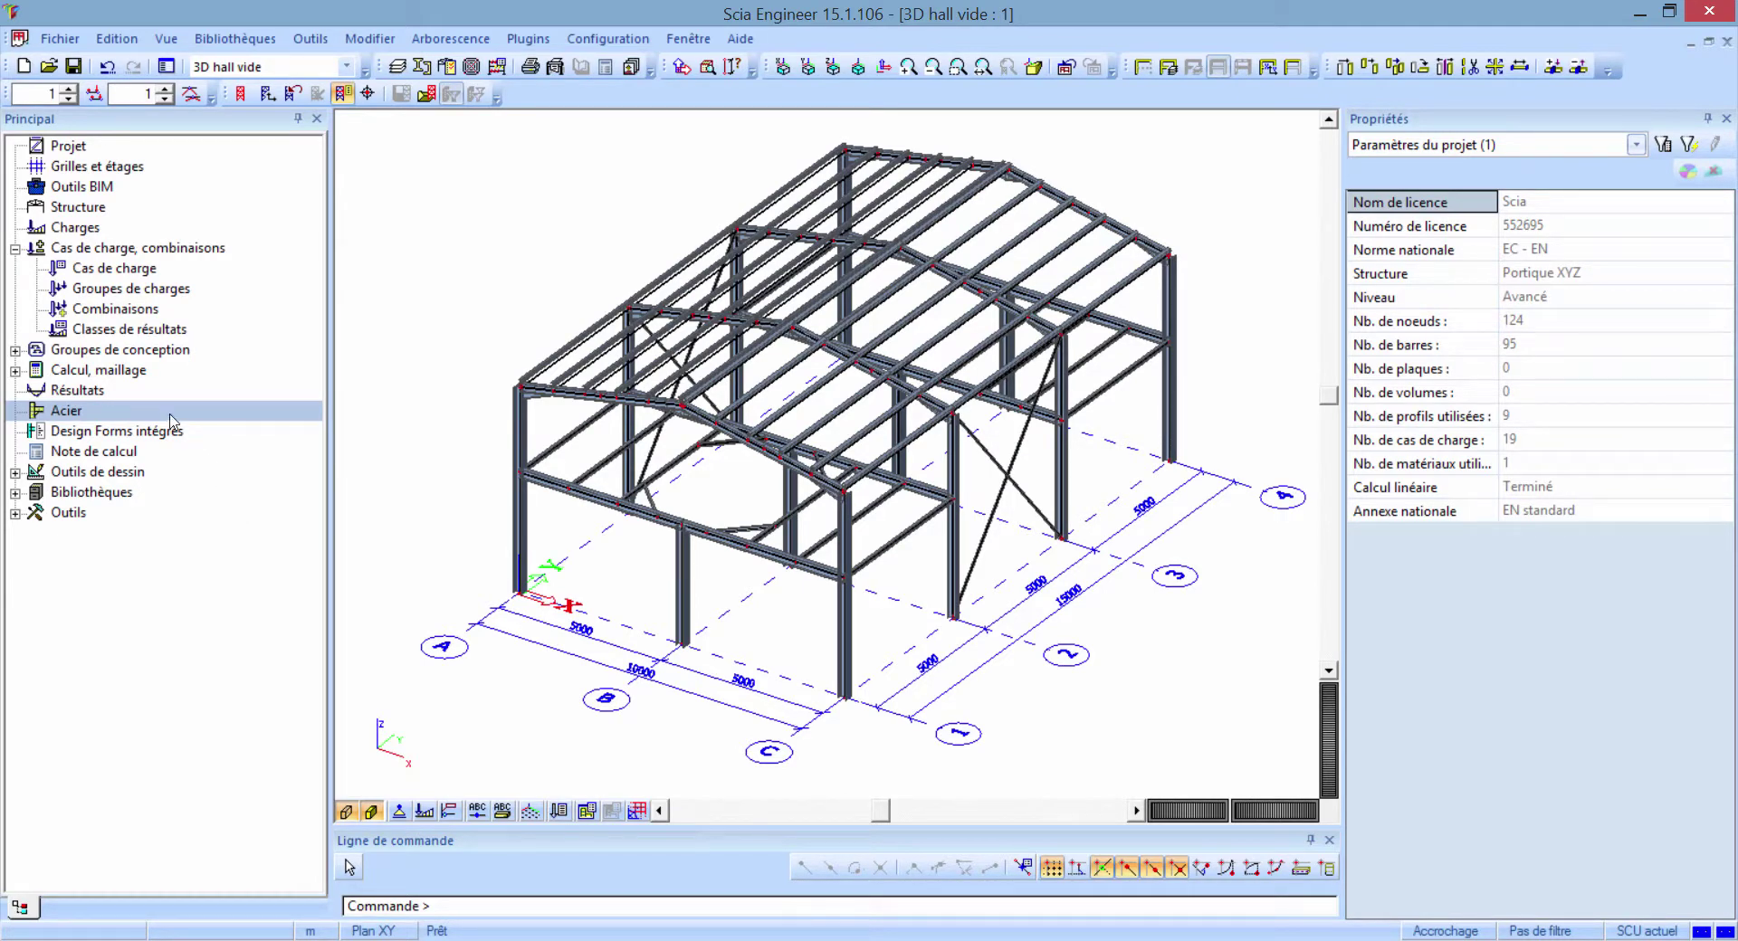
- Open the Acier service, expand its Assemblages group and bring up the connections configuration
double_click(89, 412)
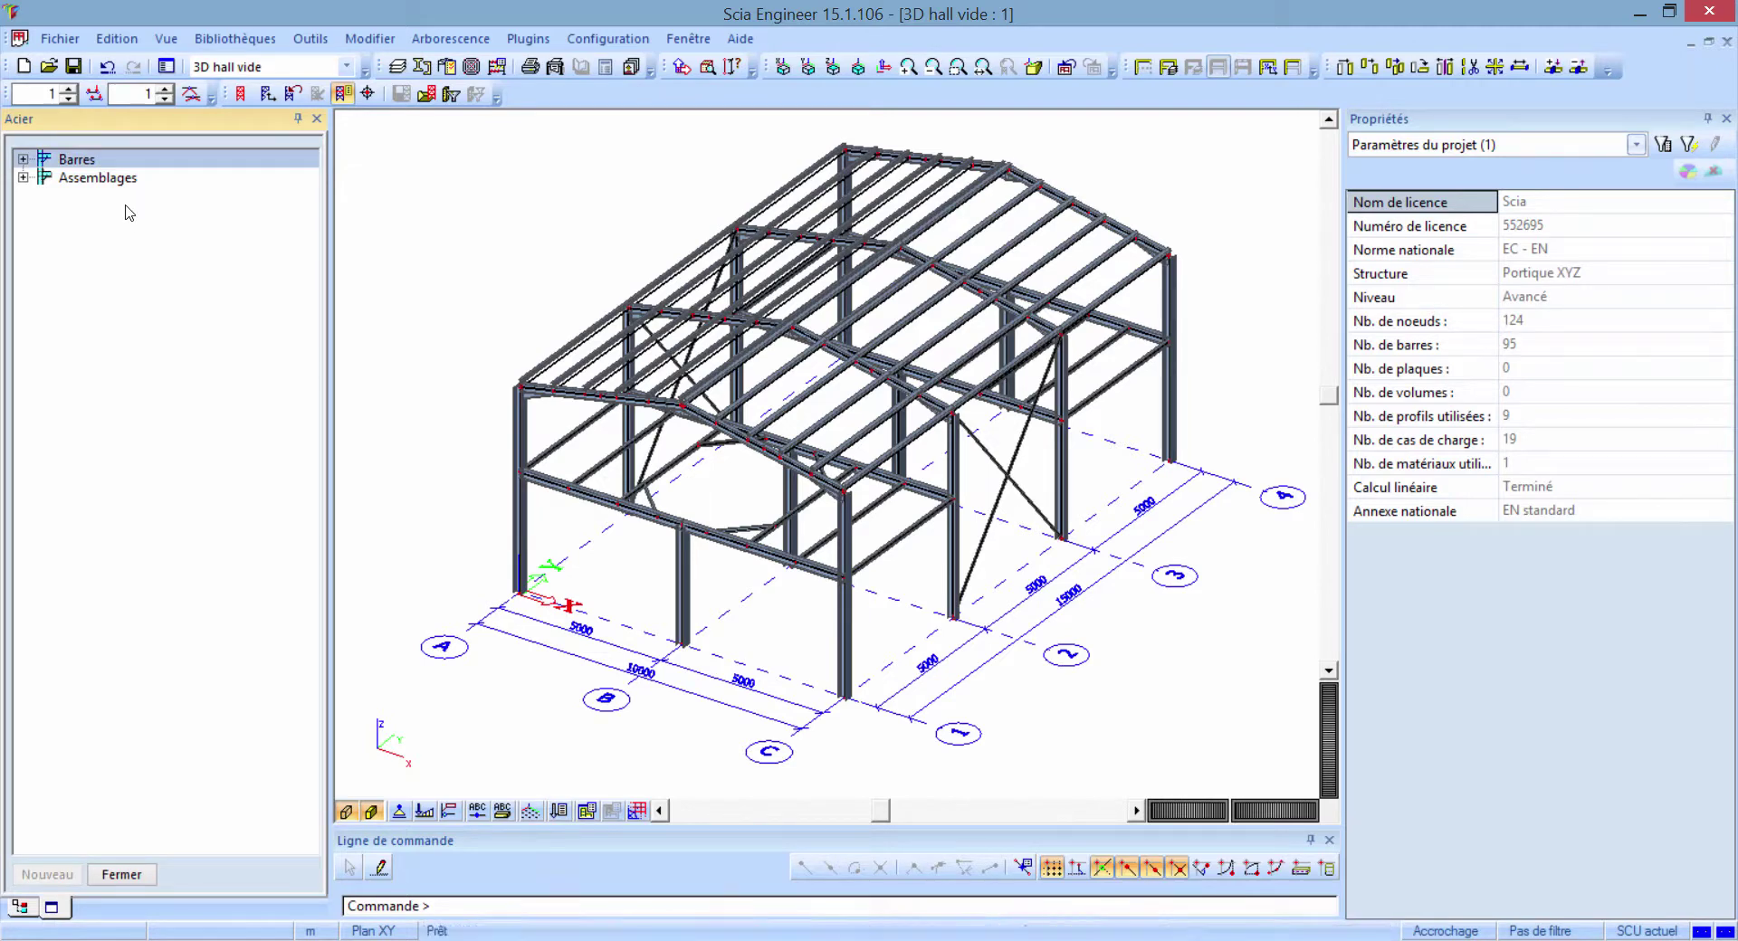
click(113, 180)
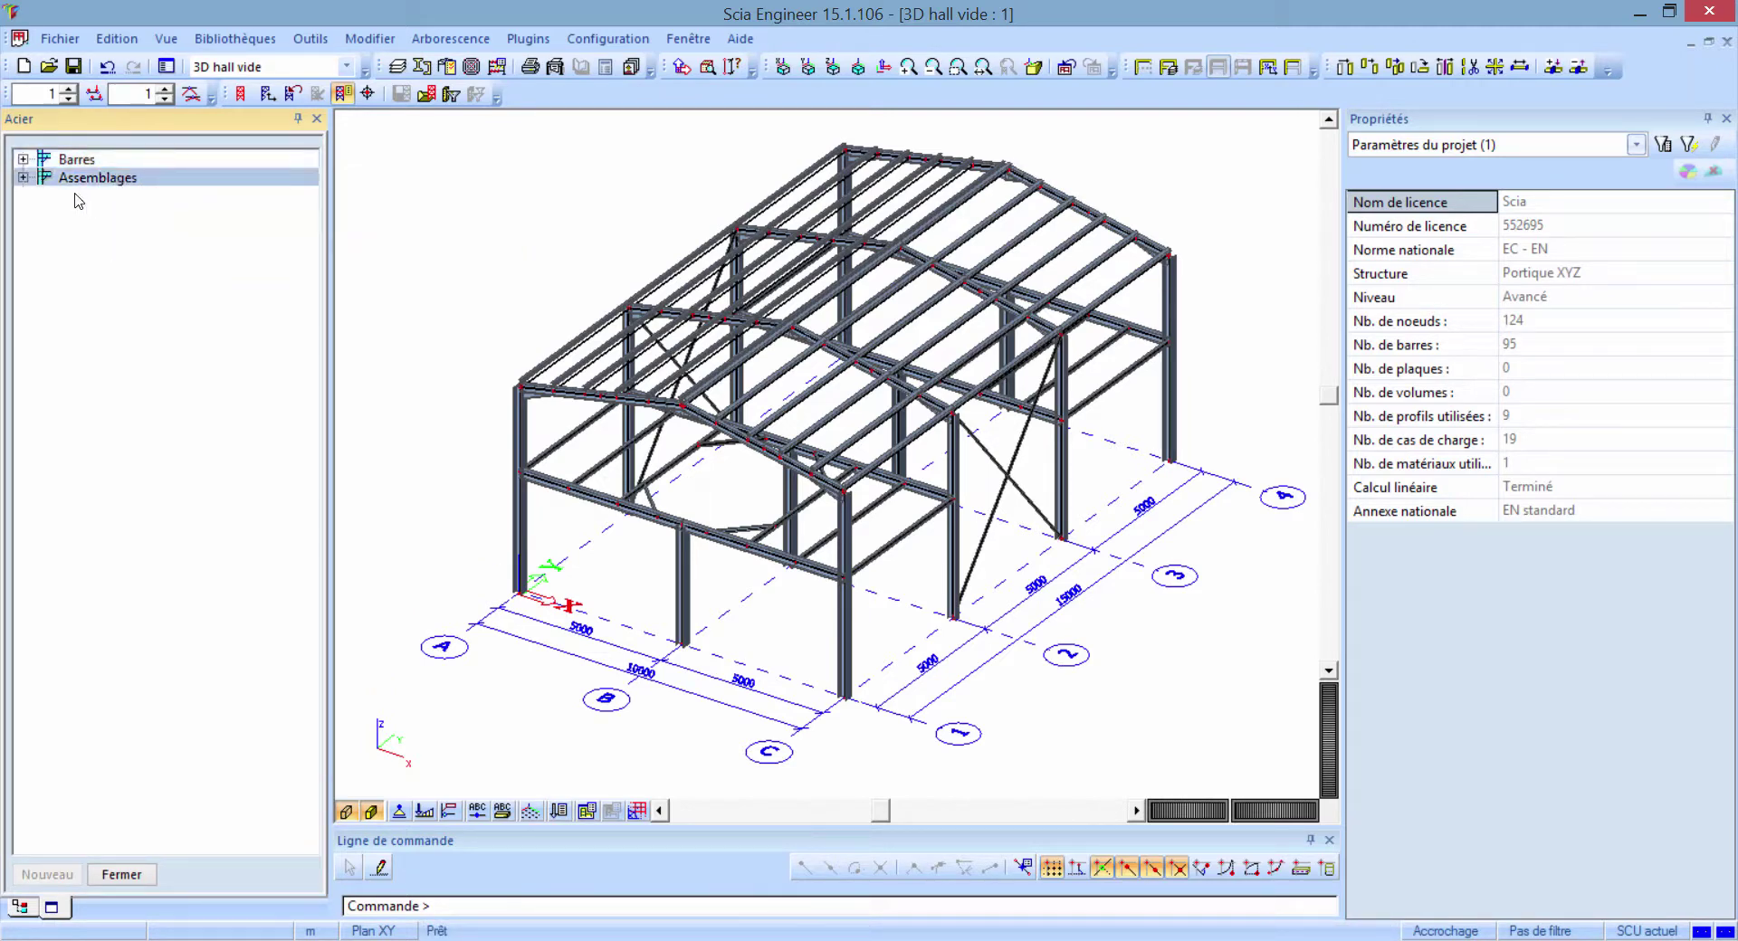
click(23, 178)
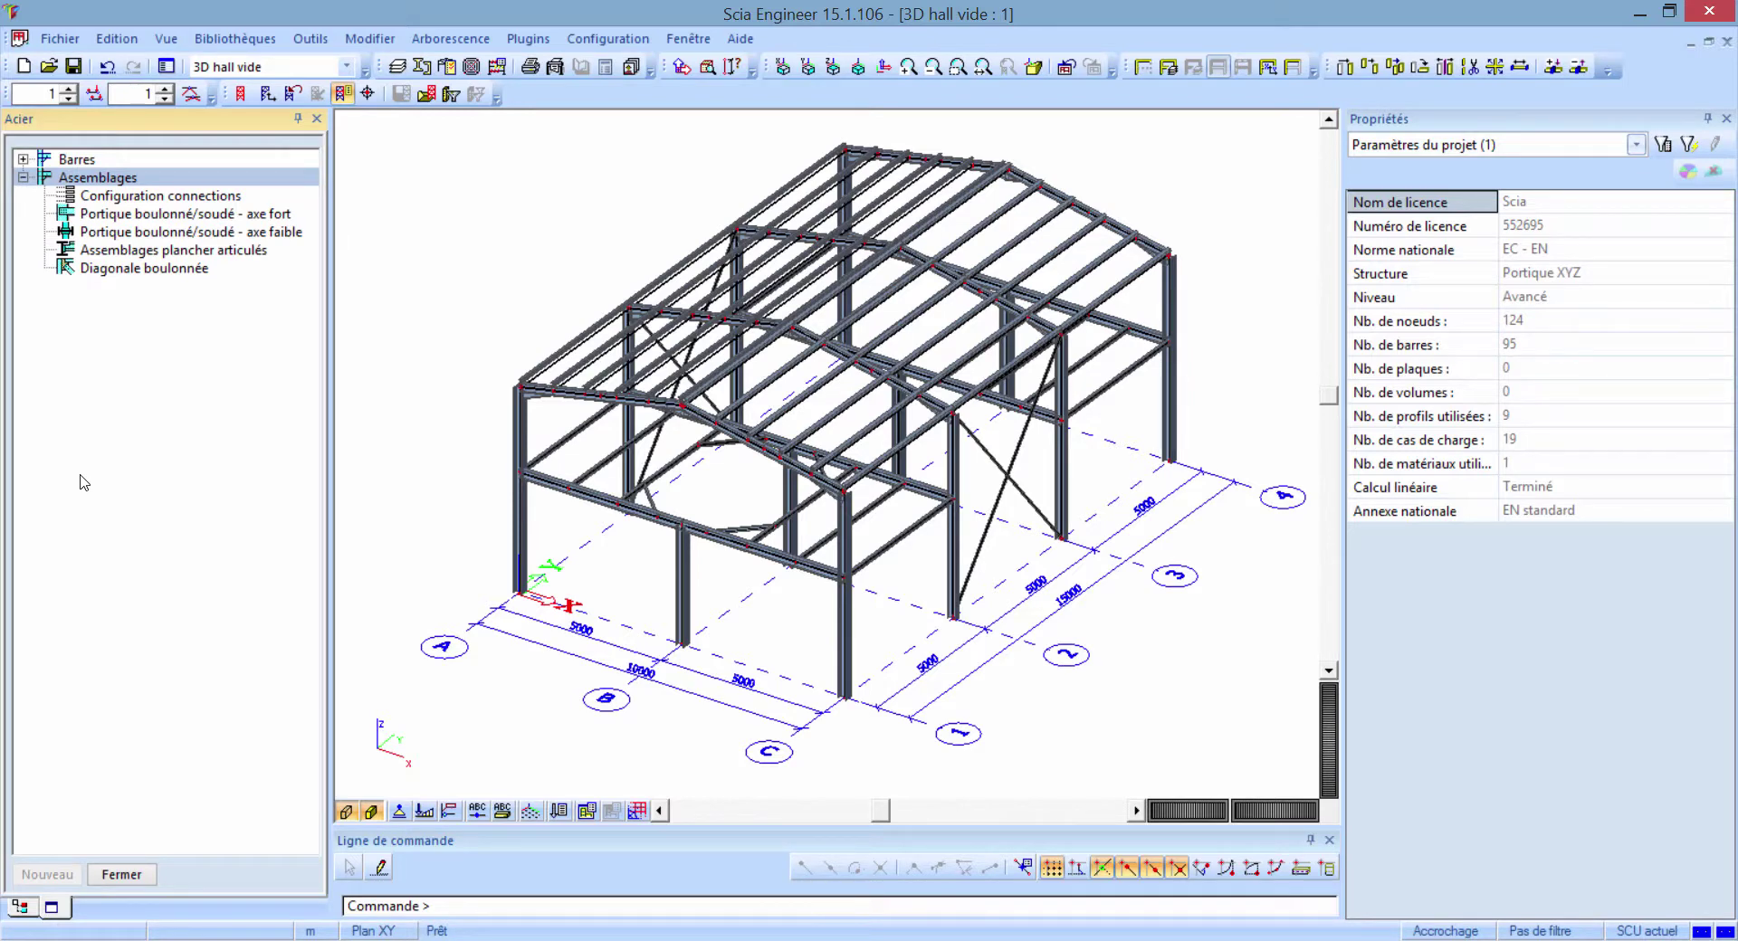
click(268, 197)
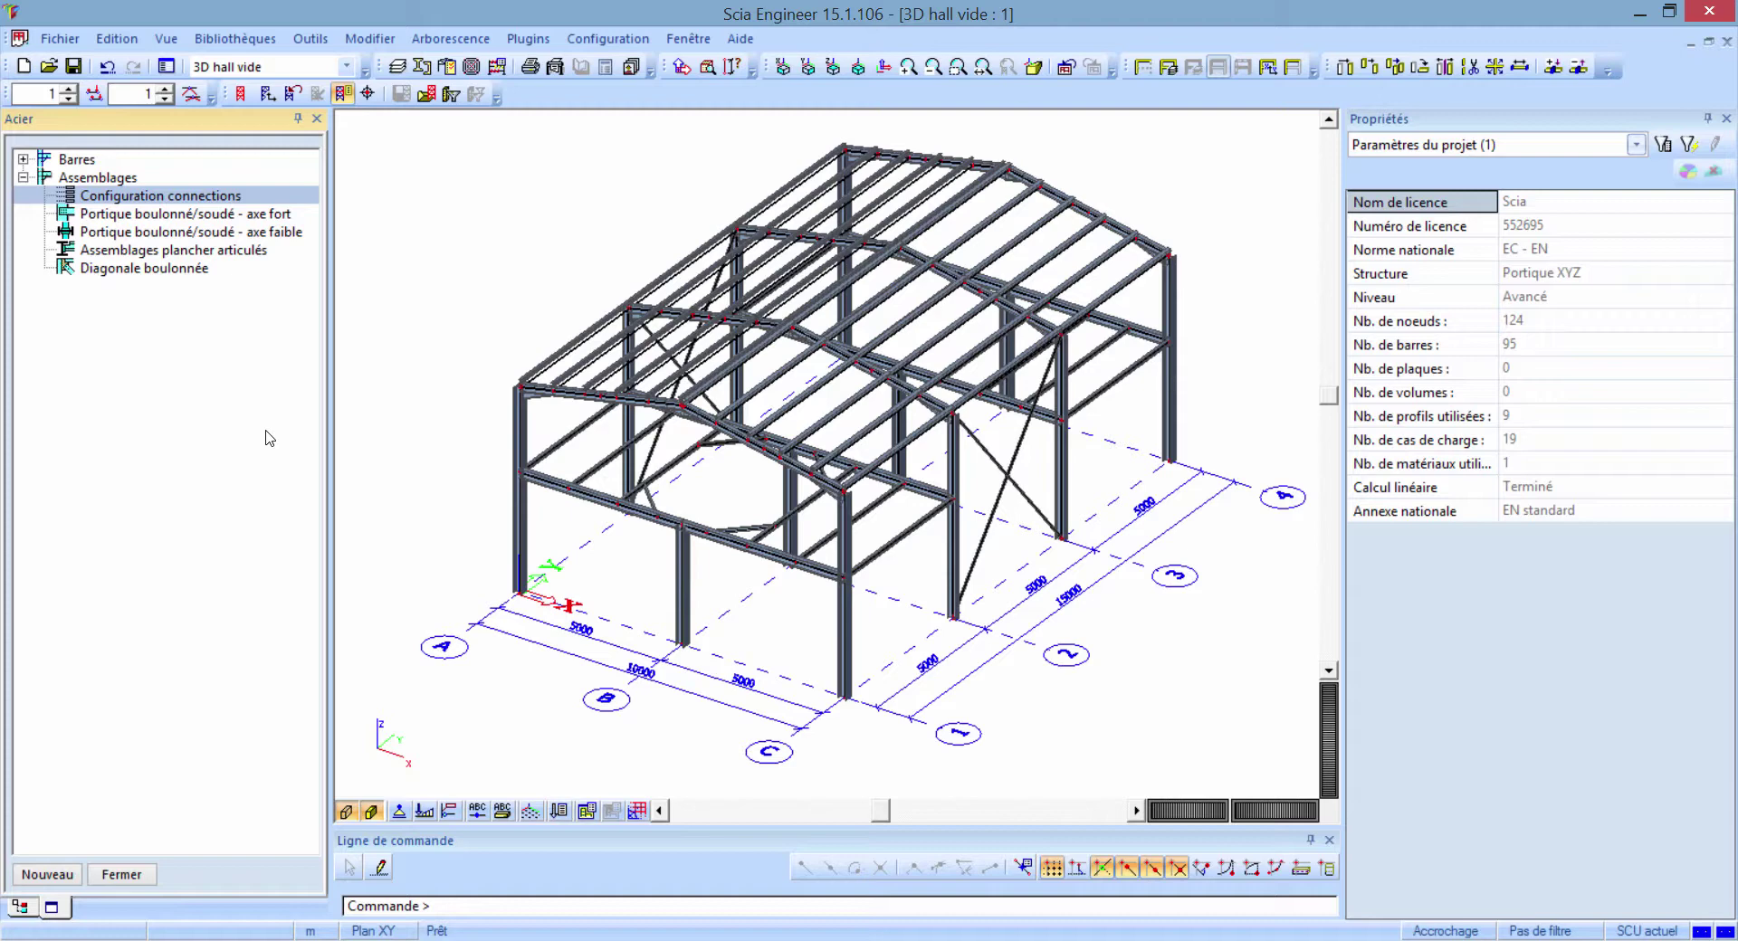
double_click(258, 196)
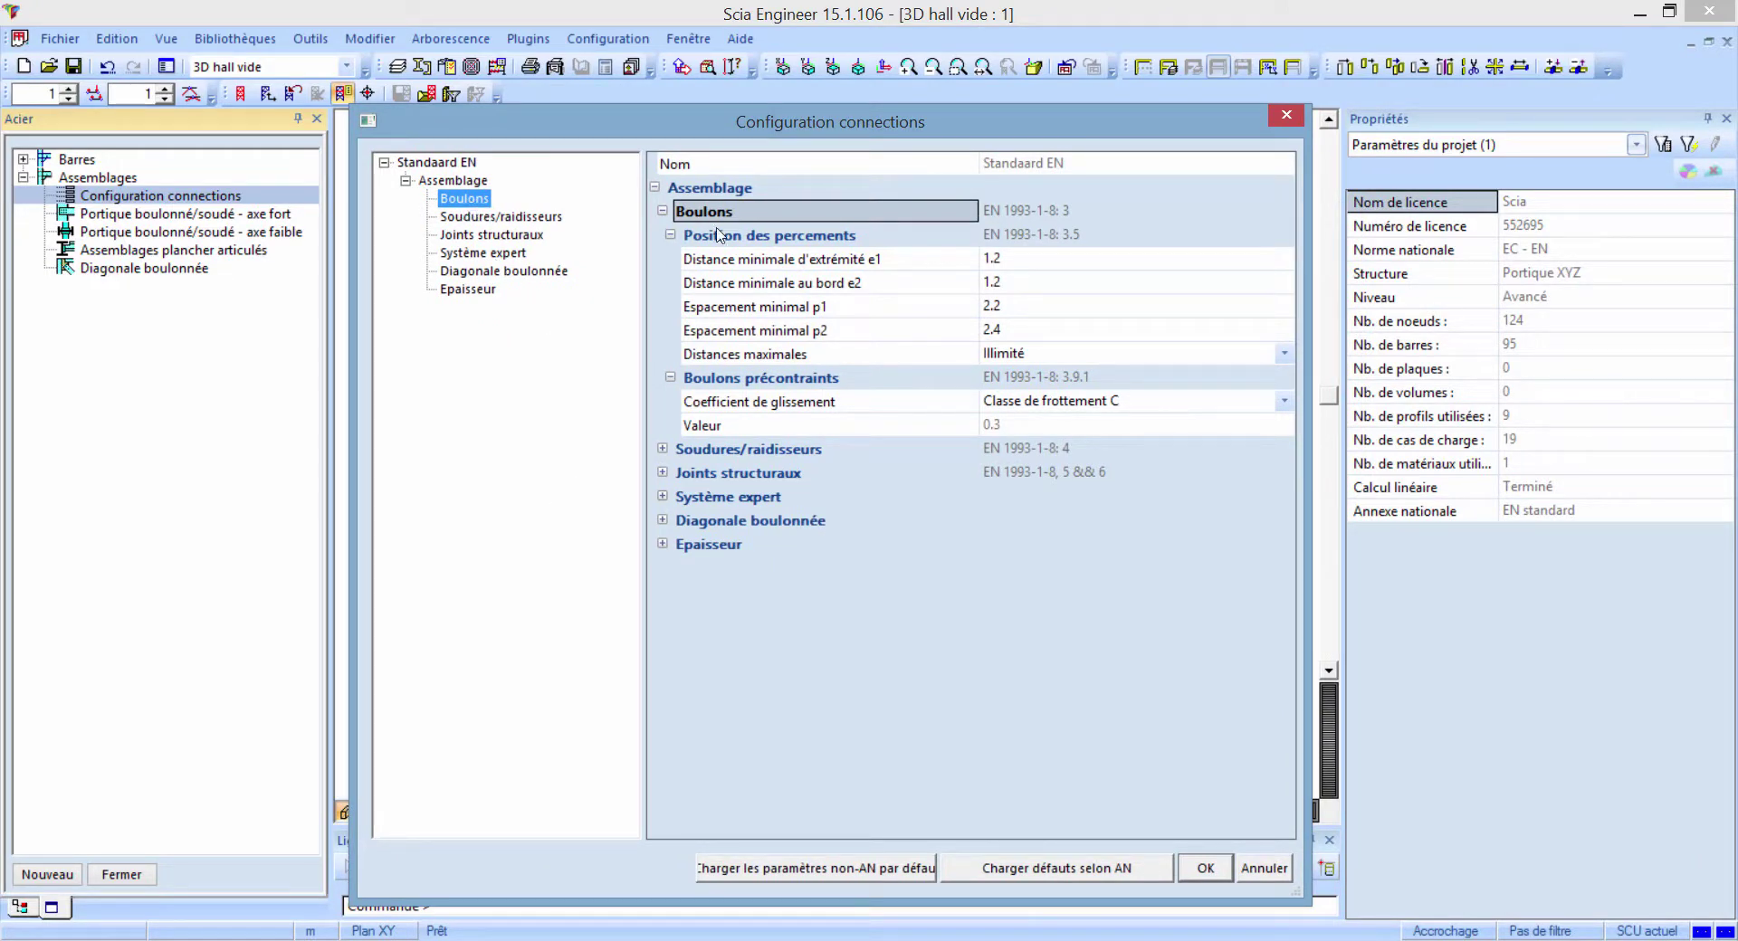
- Examine the bolt hole position settings: minimum end distance e1, edge distance e2 and spacing p1
click(892, 263)
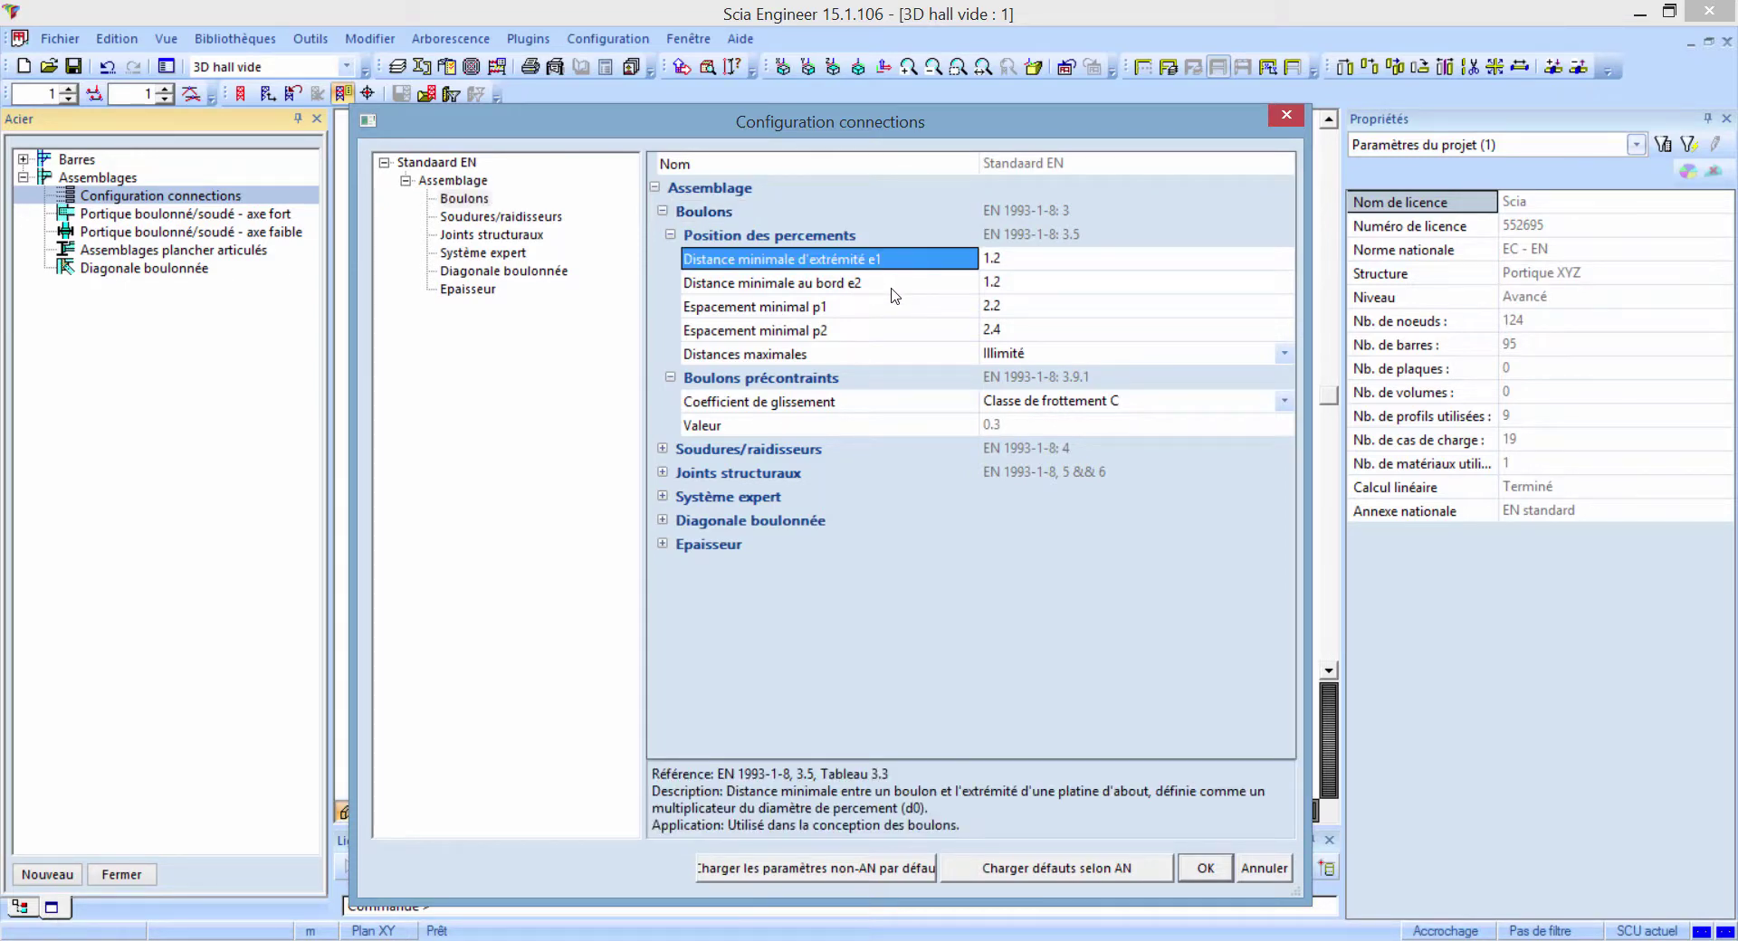
click(891, 289)
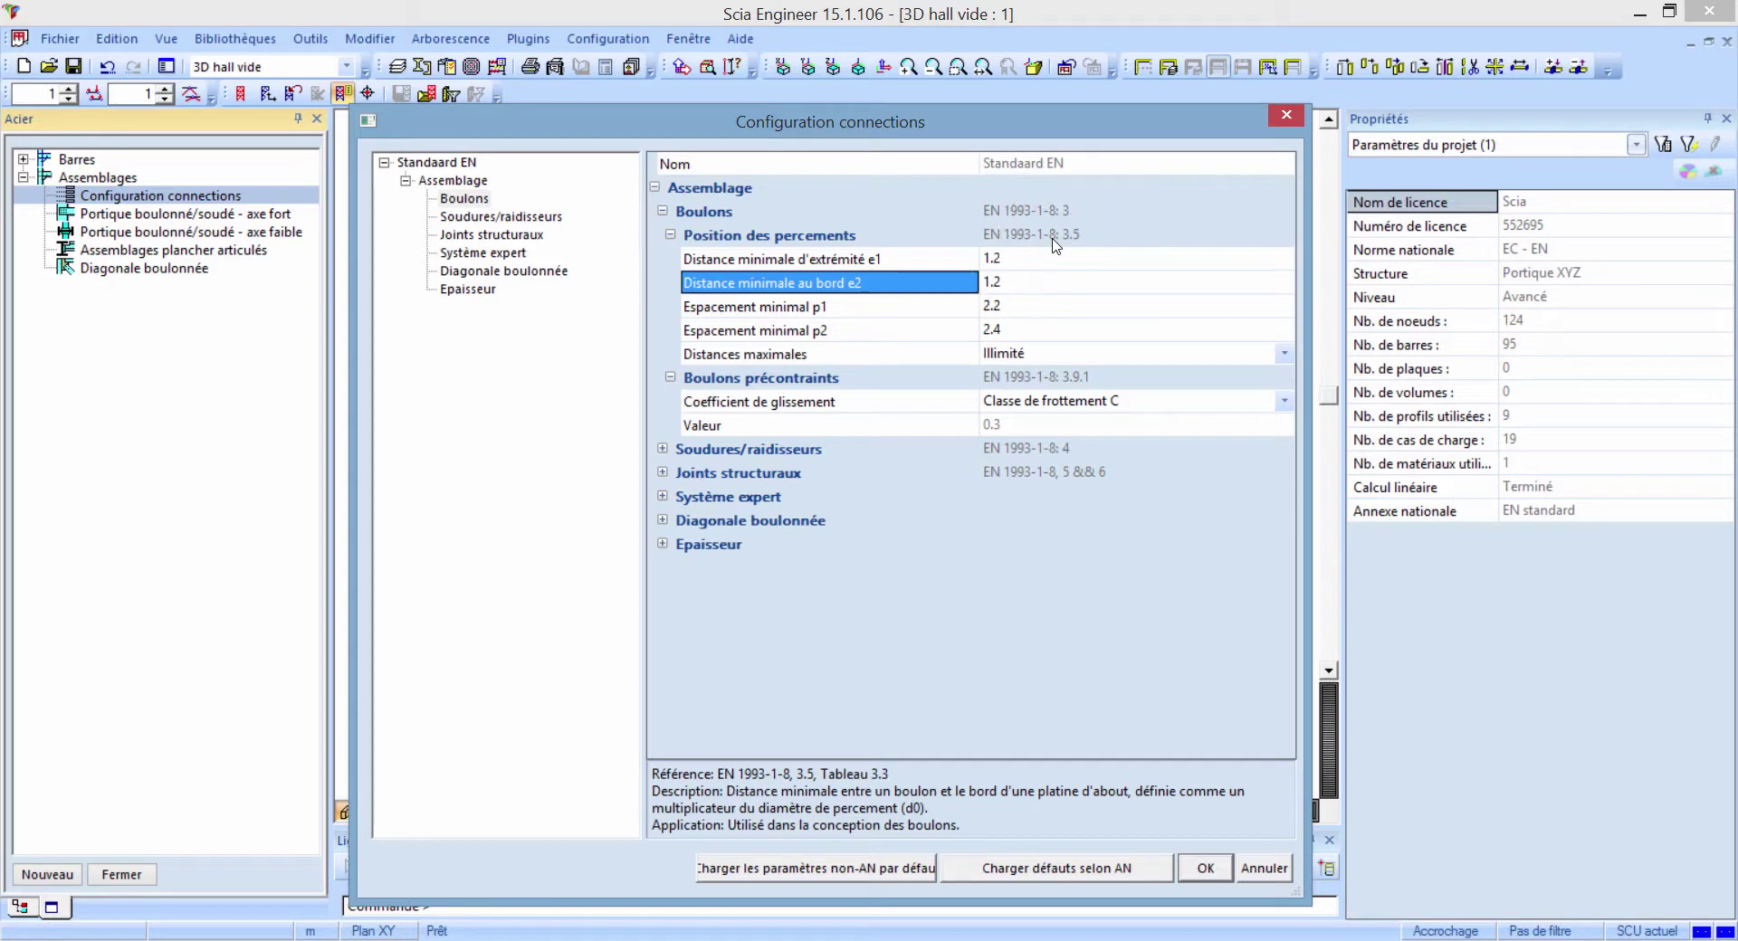
click(826, 262)
click(828, 309)
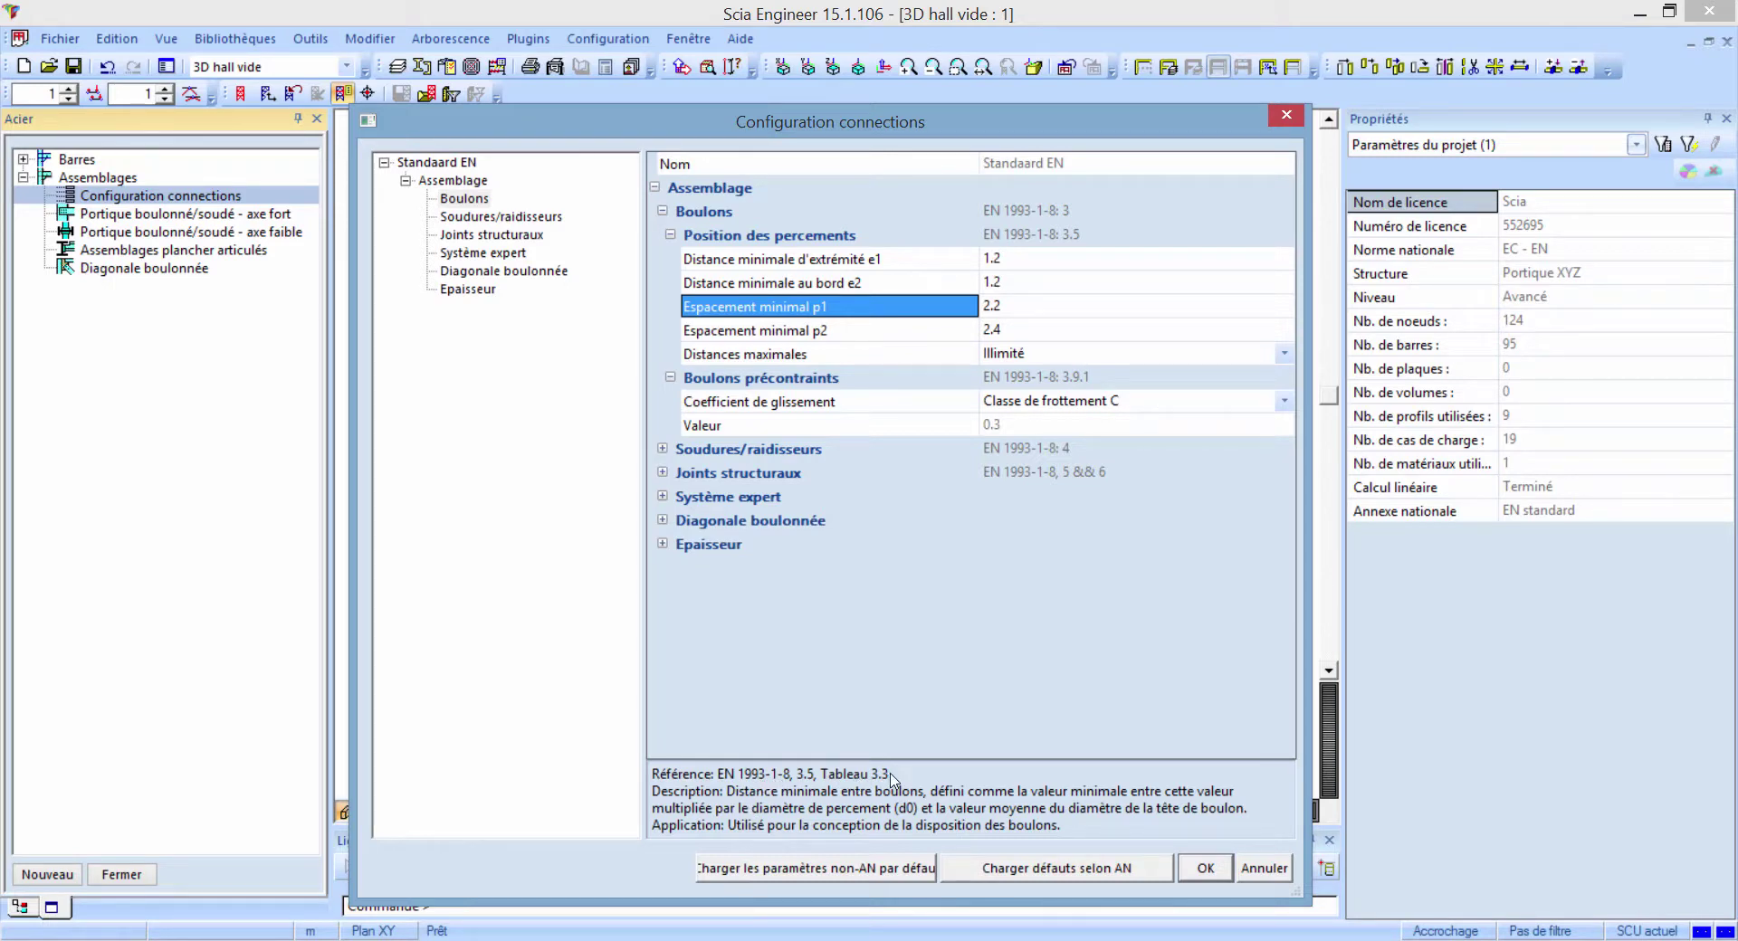
- Examine the minimum weld size setting in the Soudures/raidisseurs section
click(500, 219)
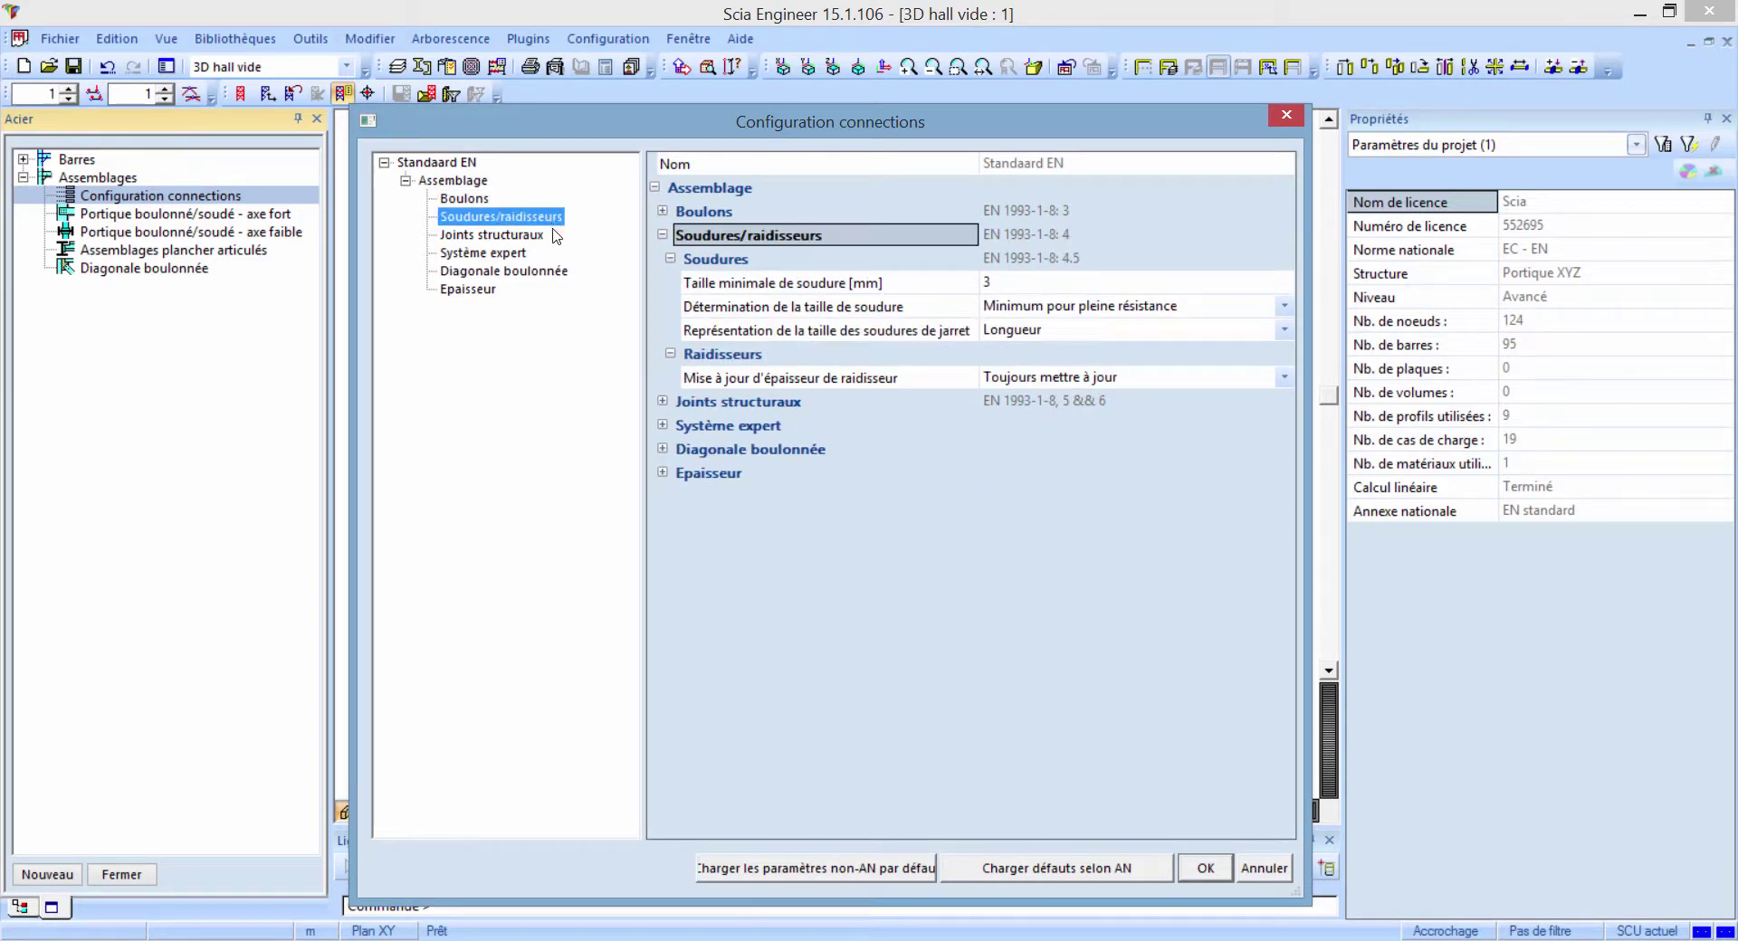
click(743, 288)
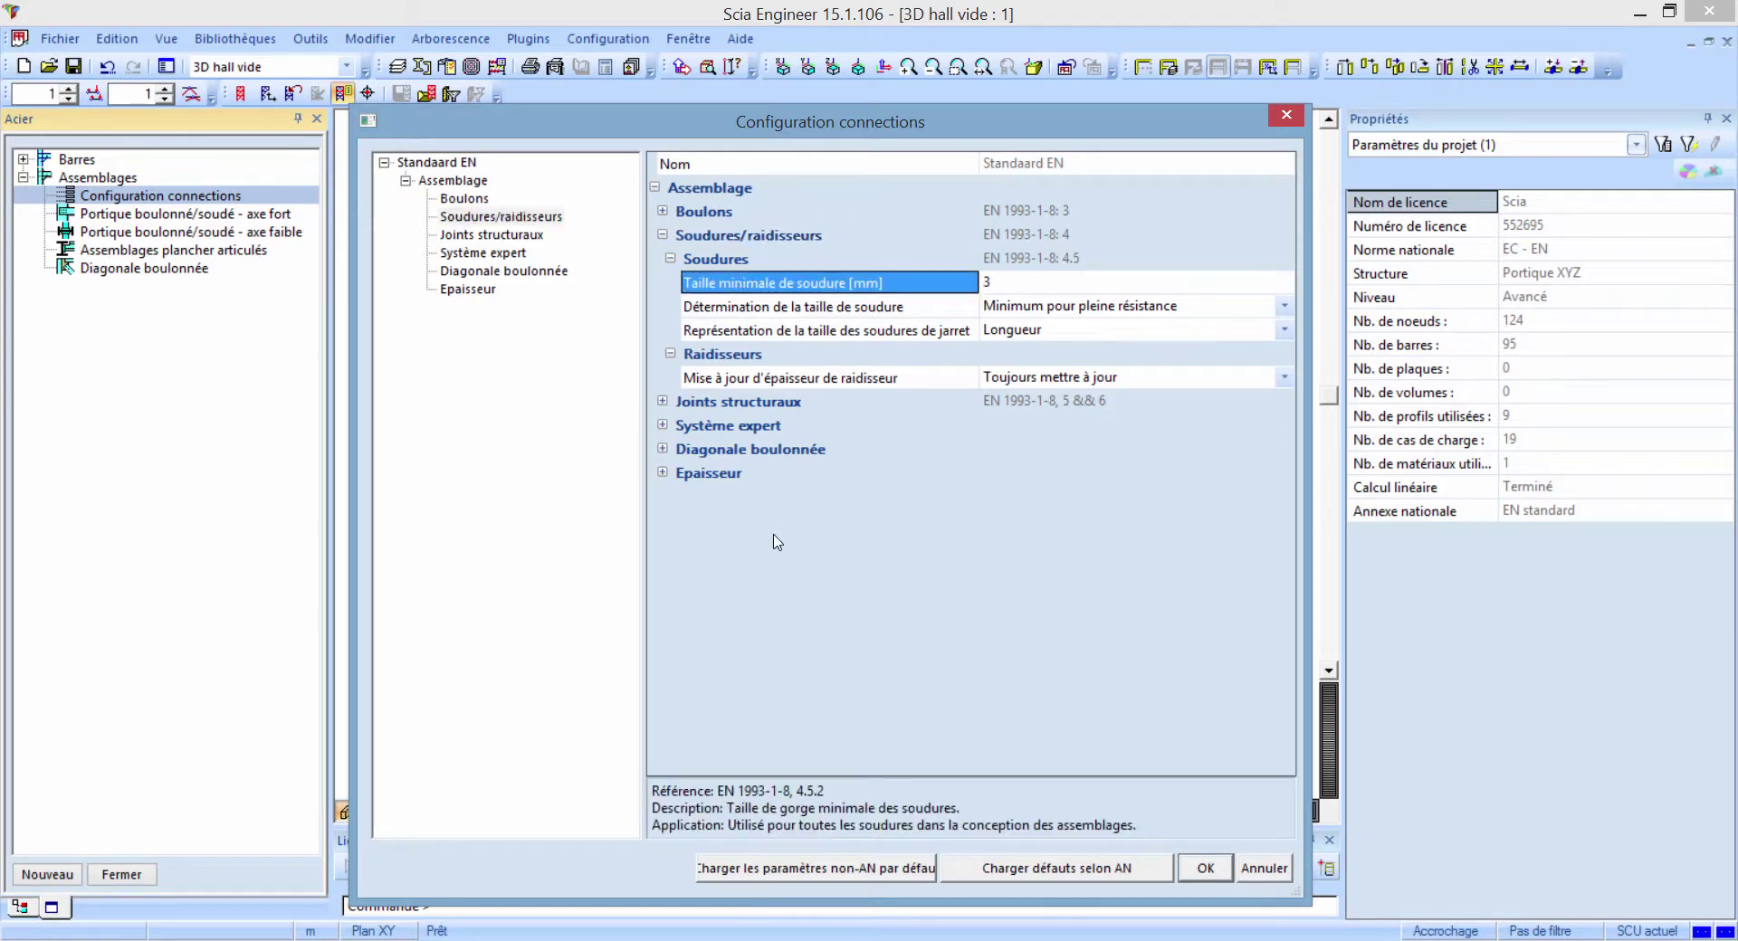
click(996, 284)
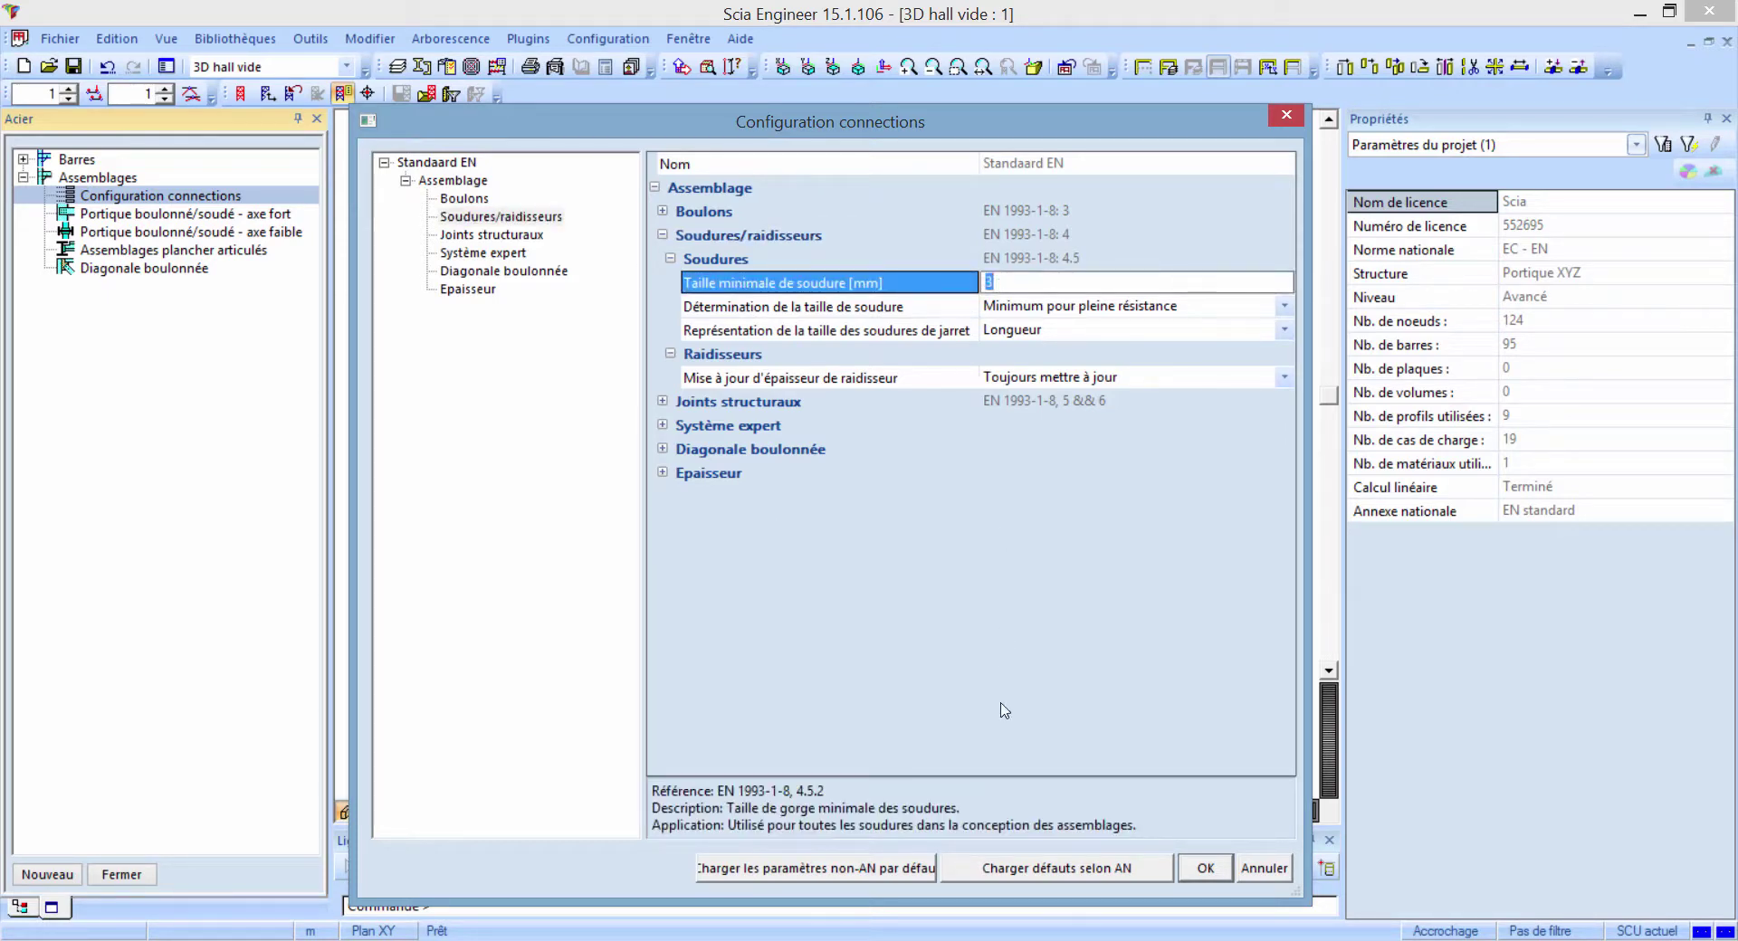
- Examine the Joints structuraux options for internal force transformation and the stiffness classification check
click(537, 236)
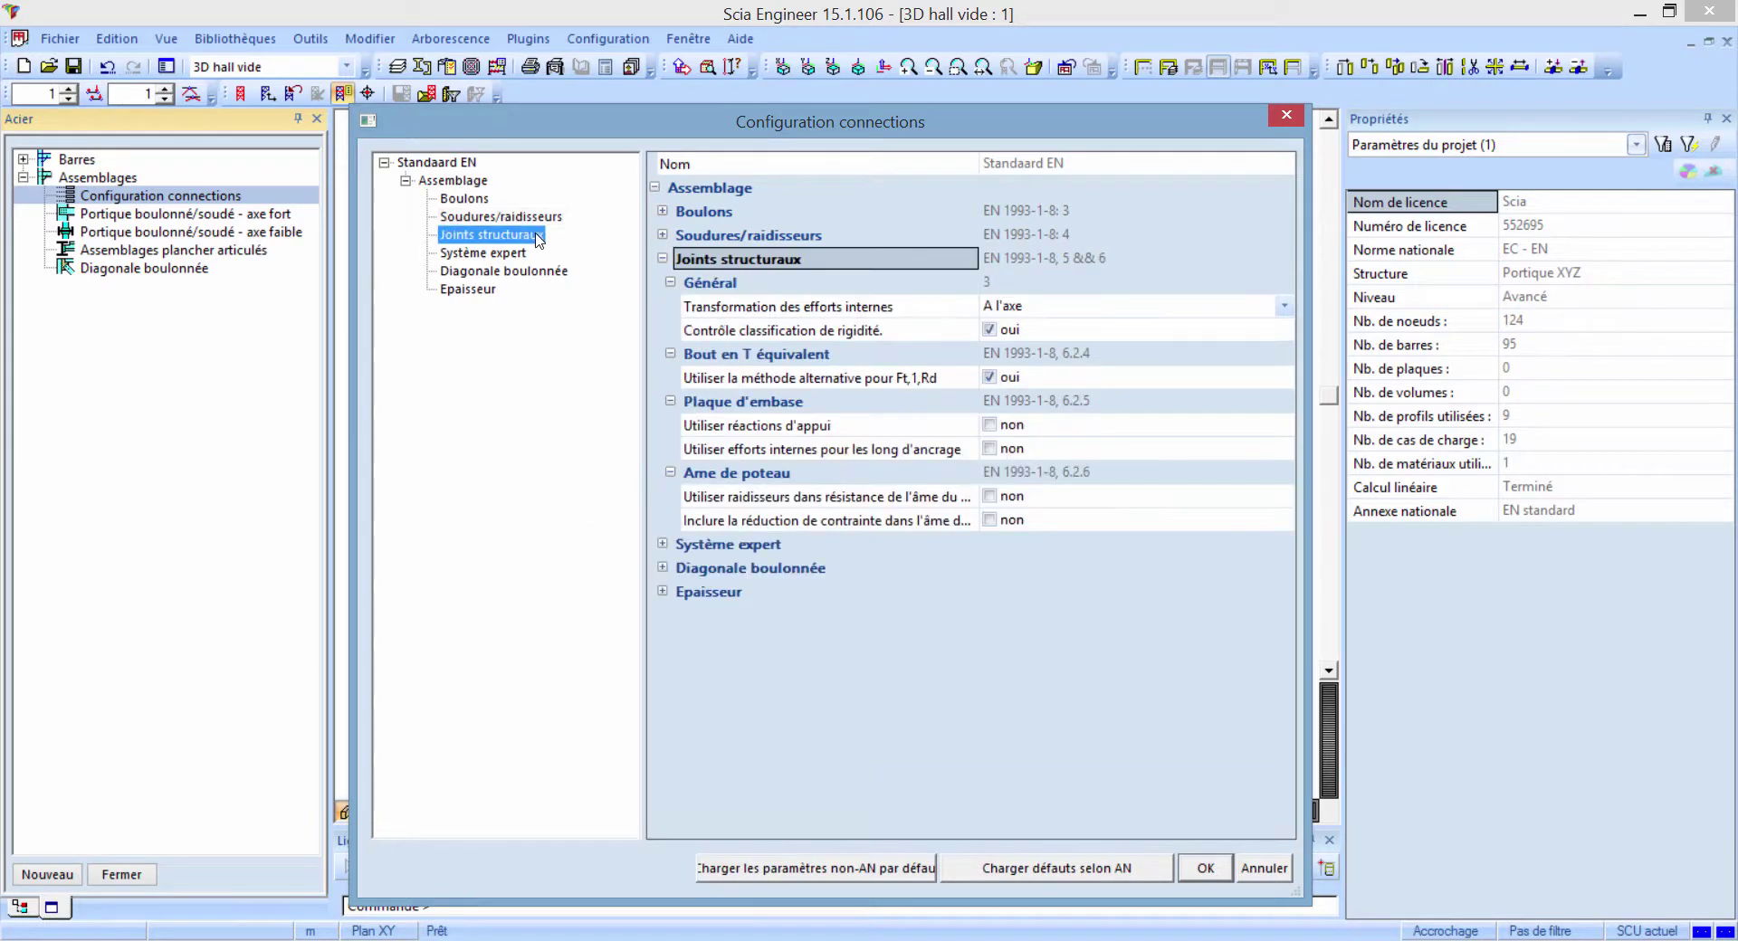
click(734, 313)
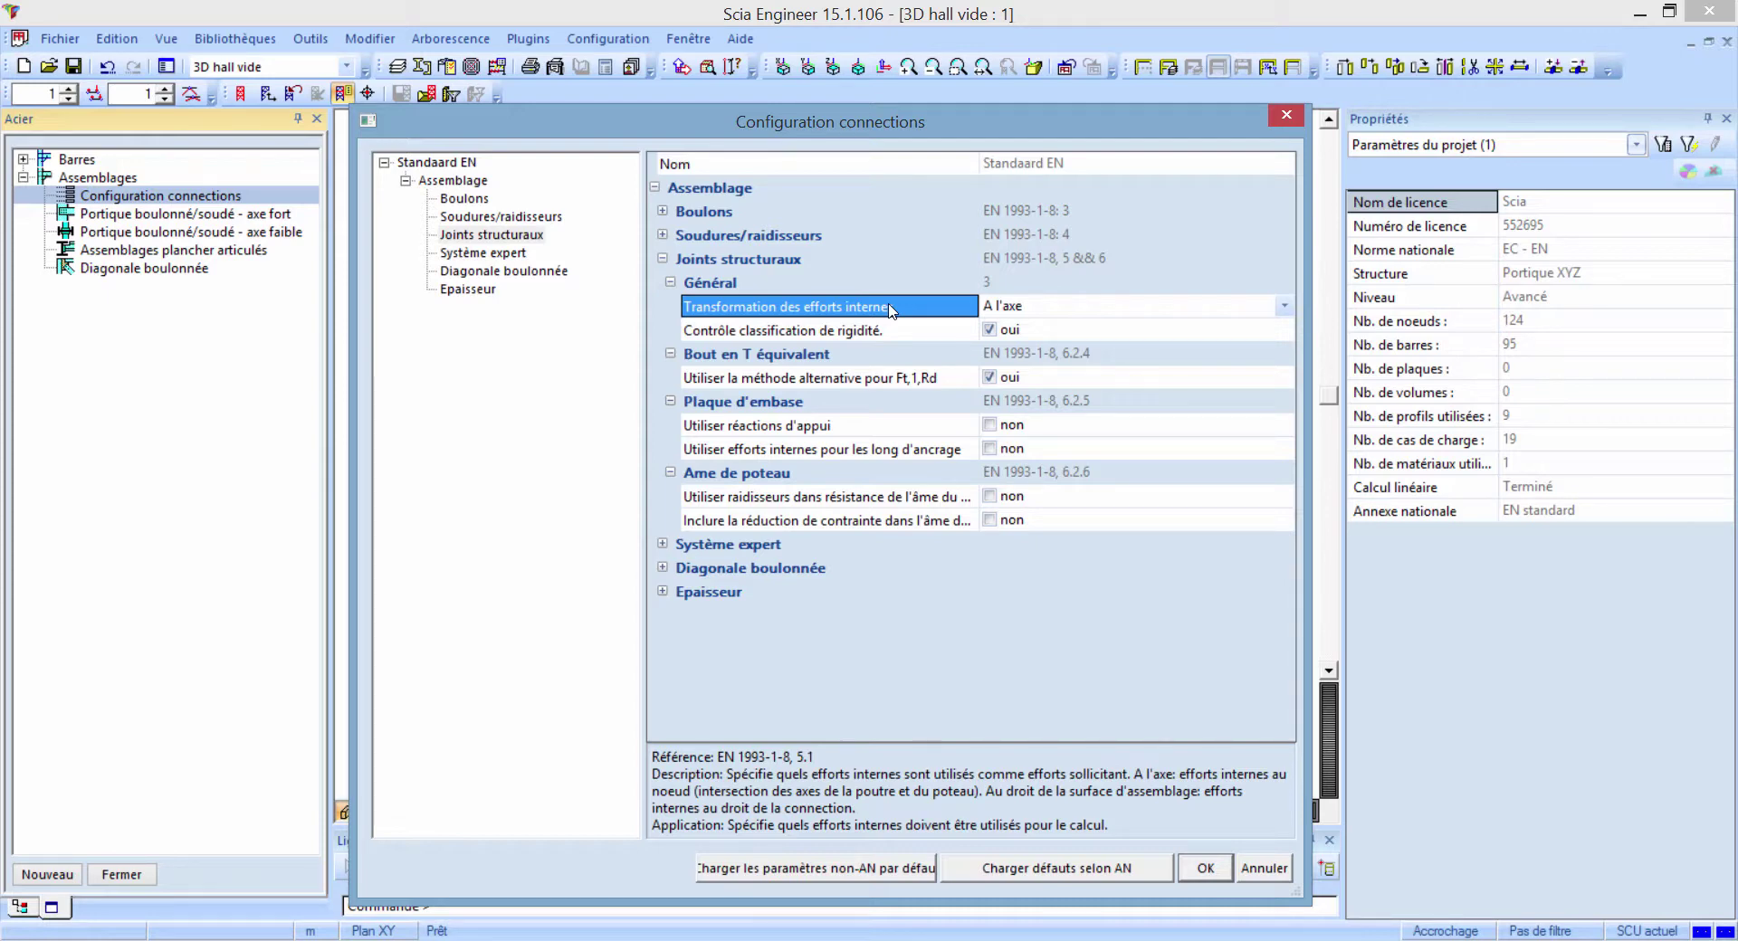
click(1050, 312)
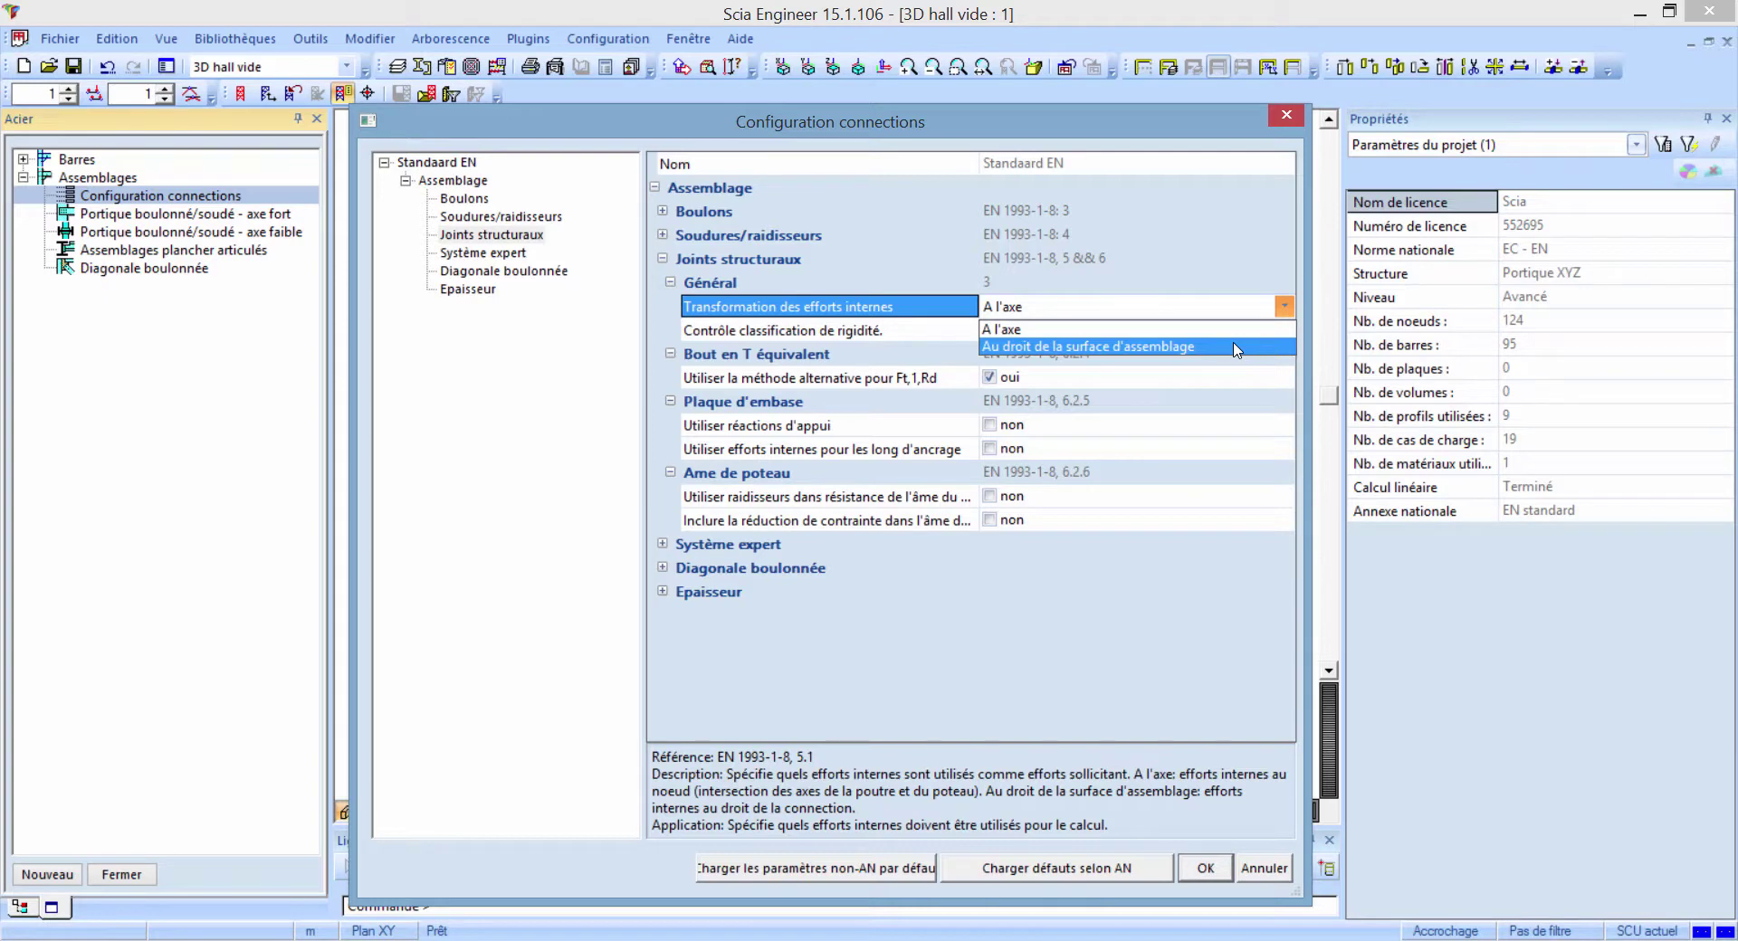
click(1101, 697)
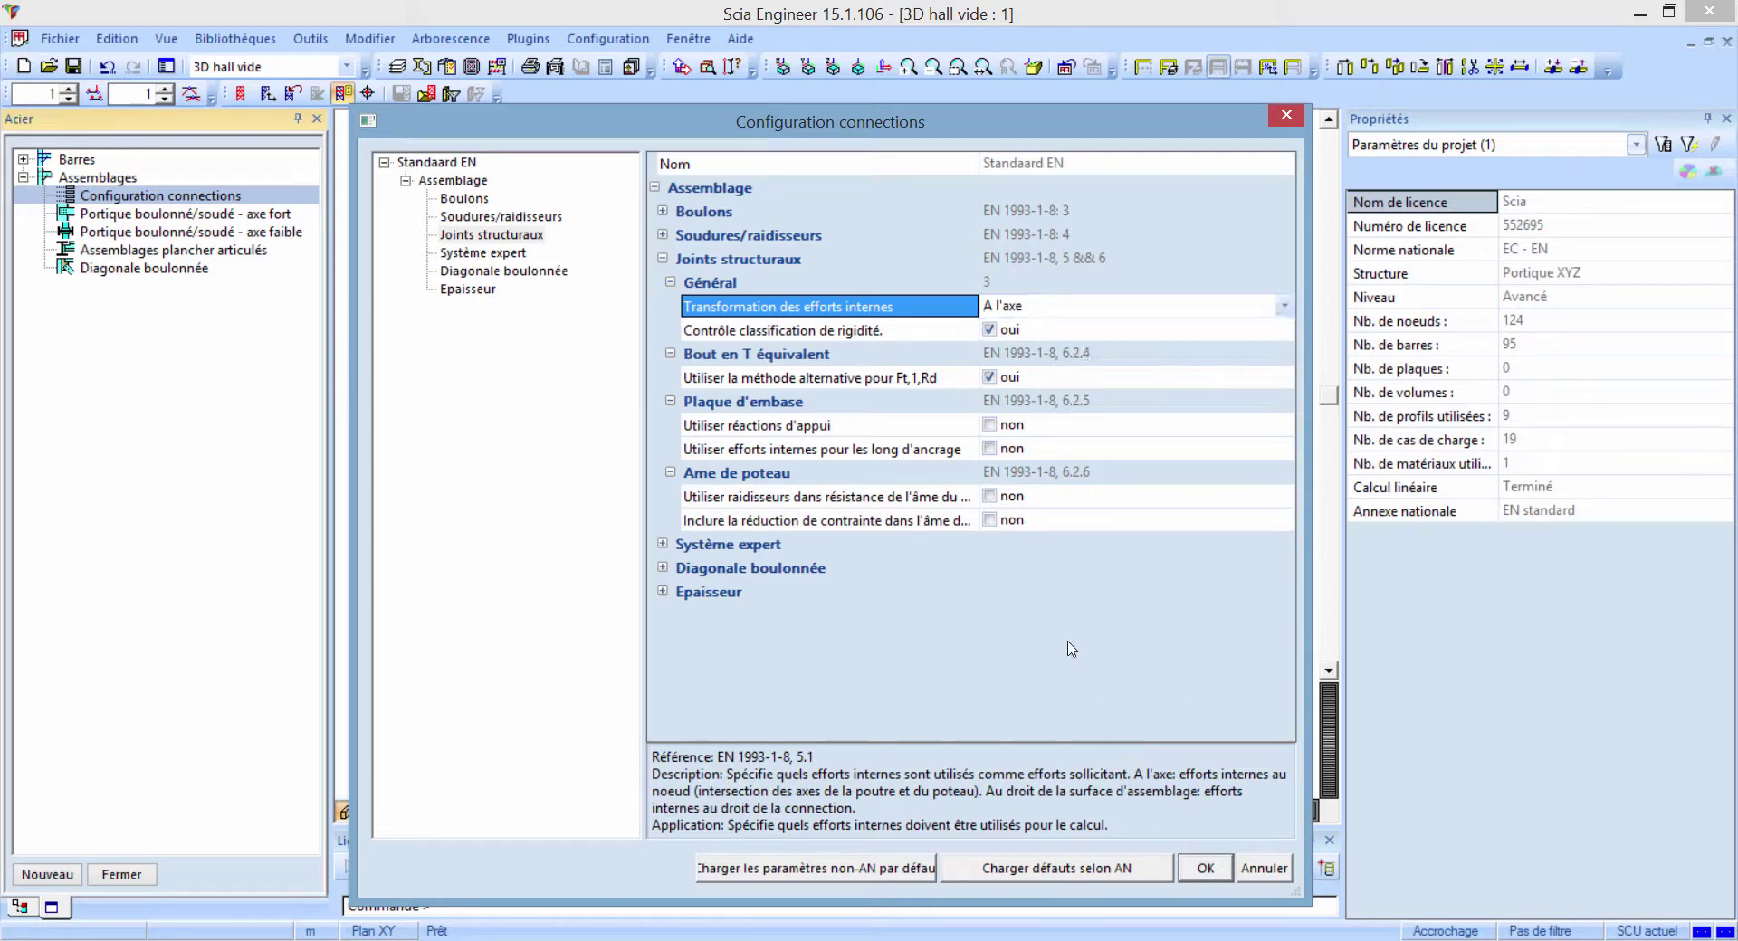
click(900, 340)
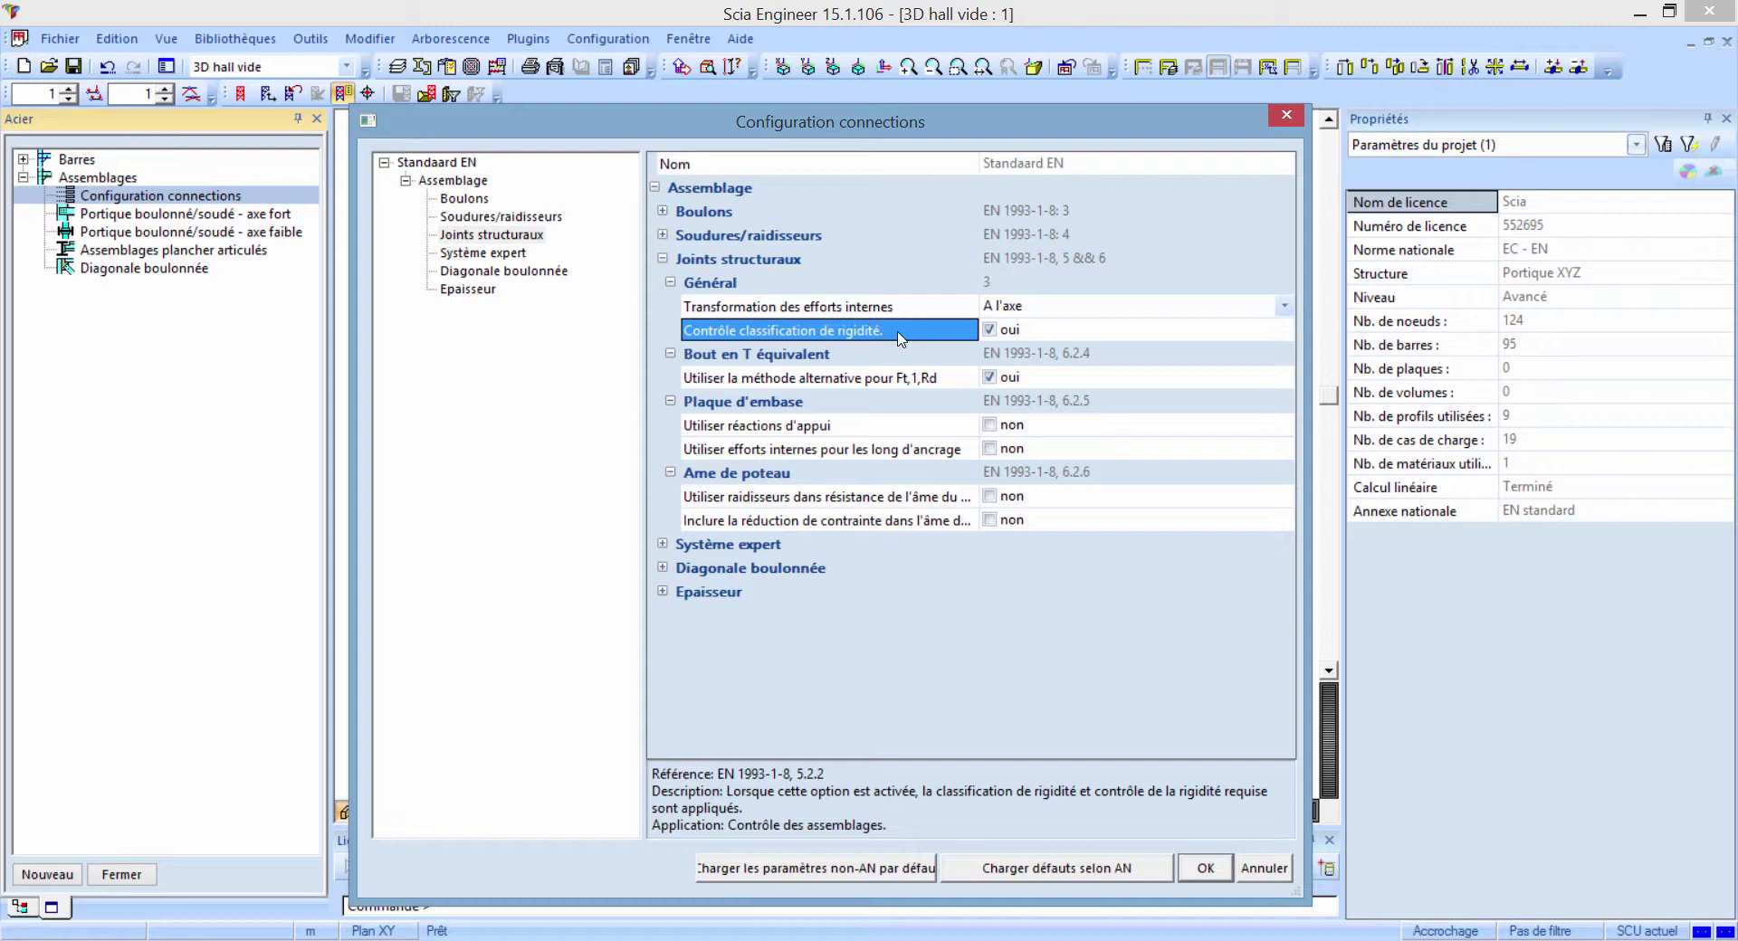
- Look through the Système expert, Diagonale boulonnée and Epaisseur sections, then close the configuration without saving changes
click(504, 259)
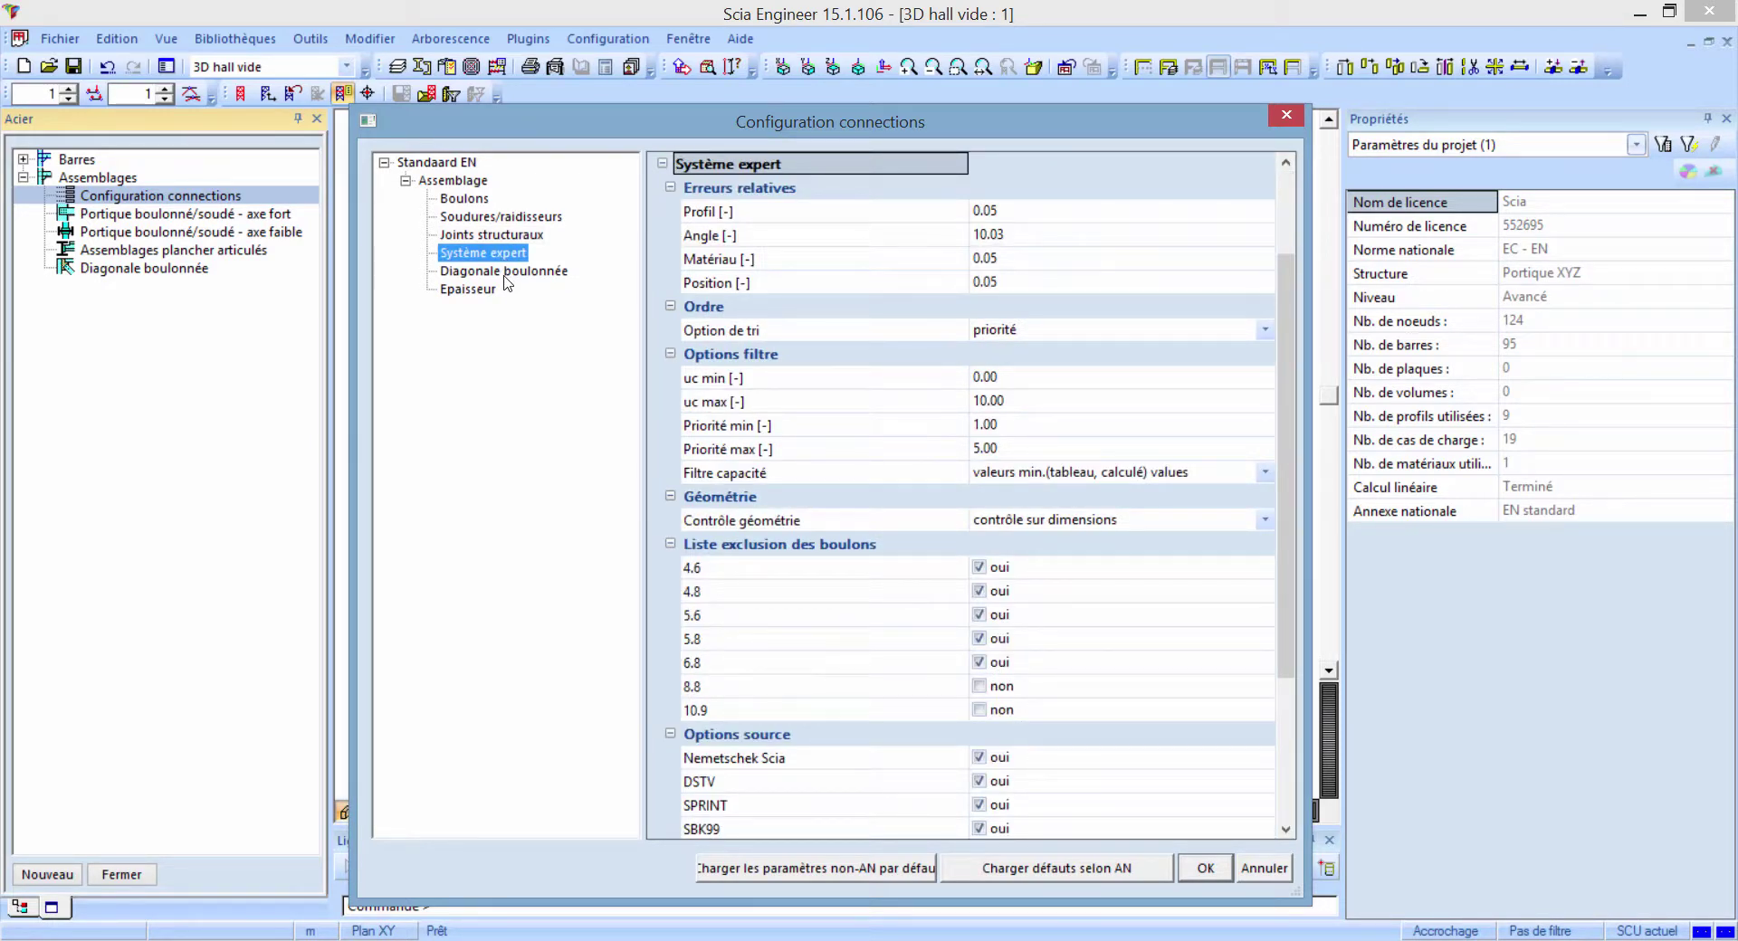
click(503, 272)
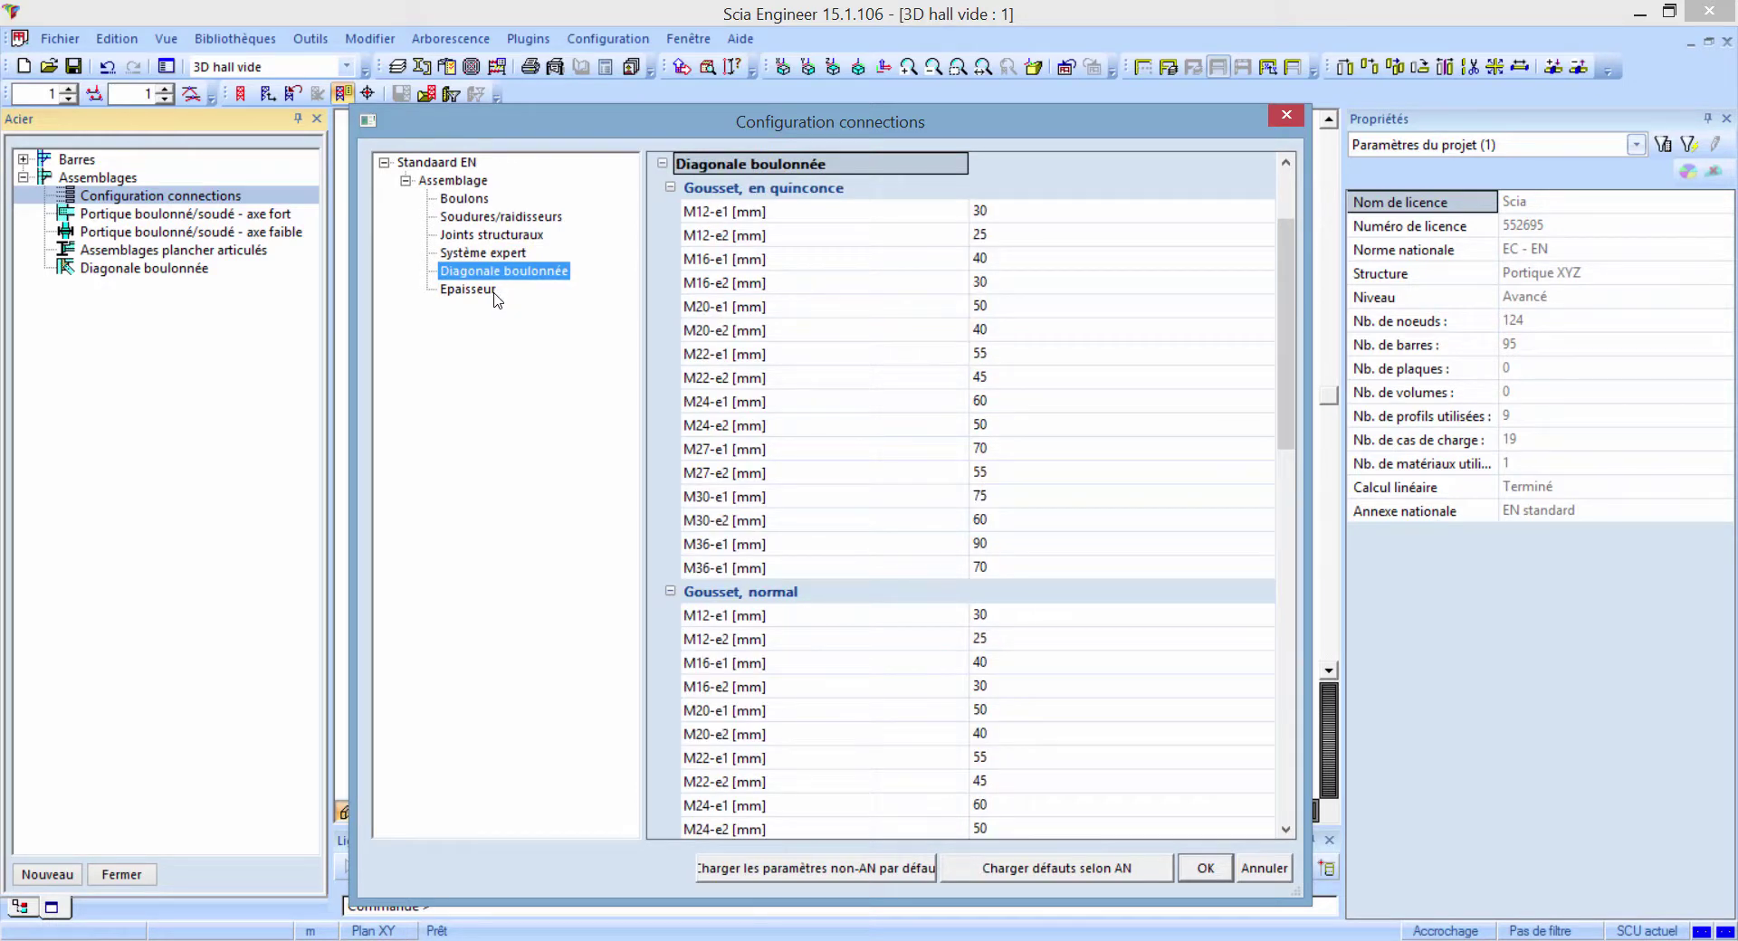
click(468, 289)
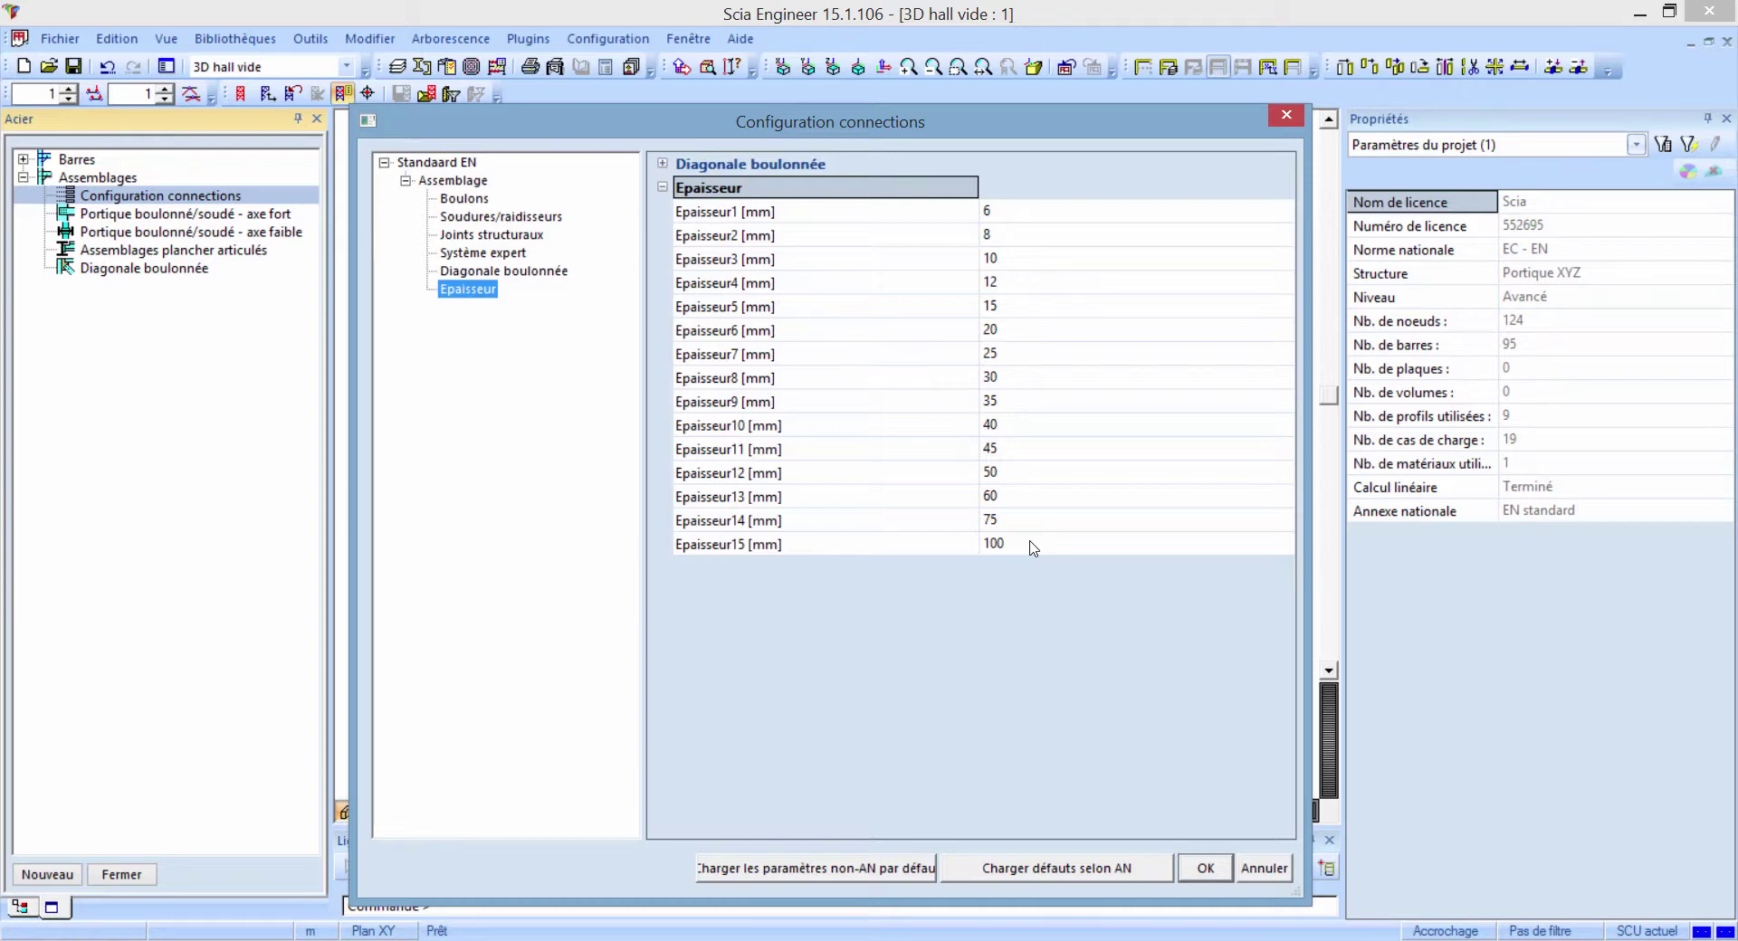
click(1278, 870)
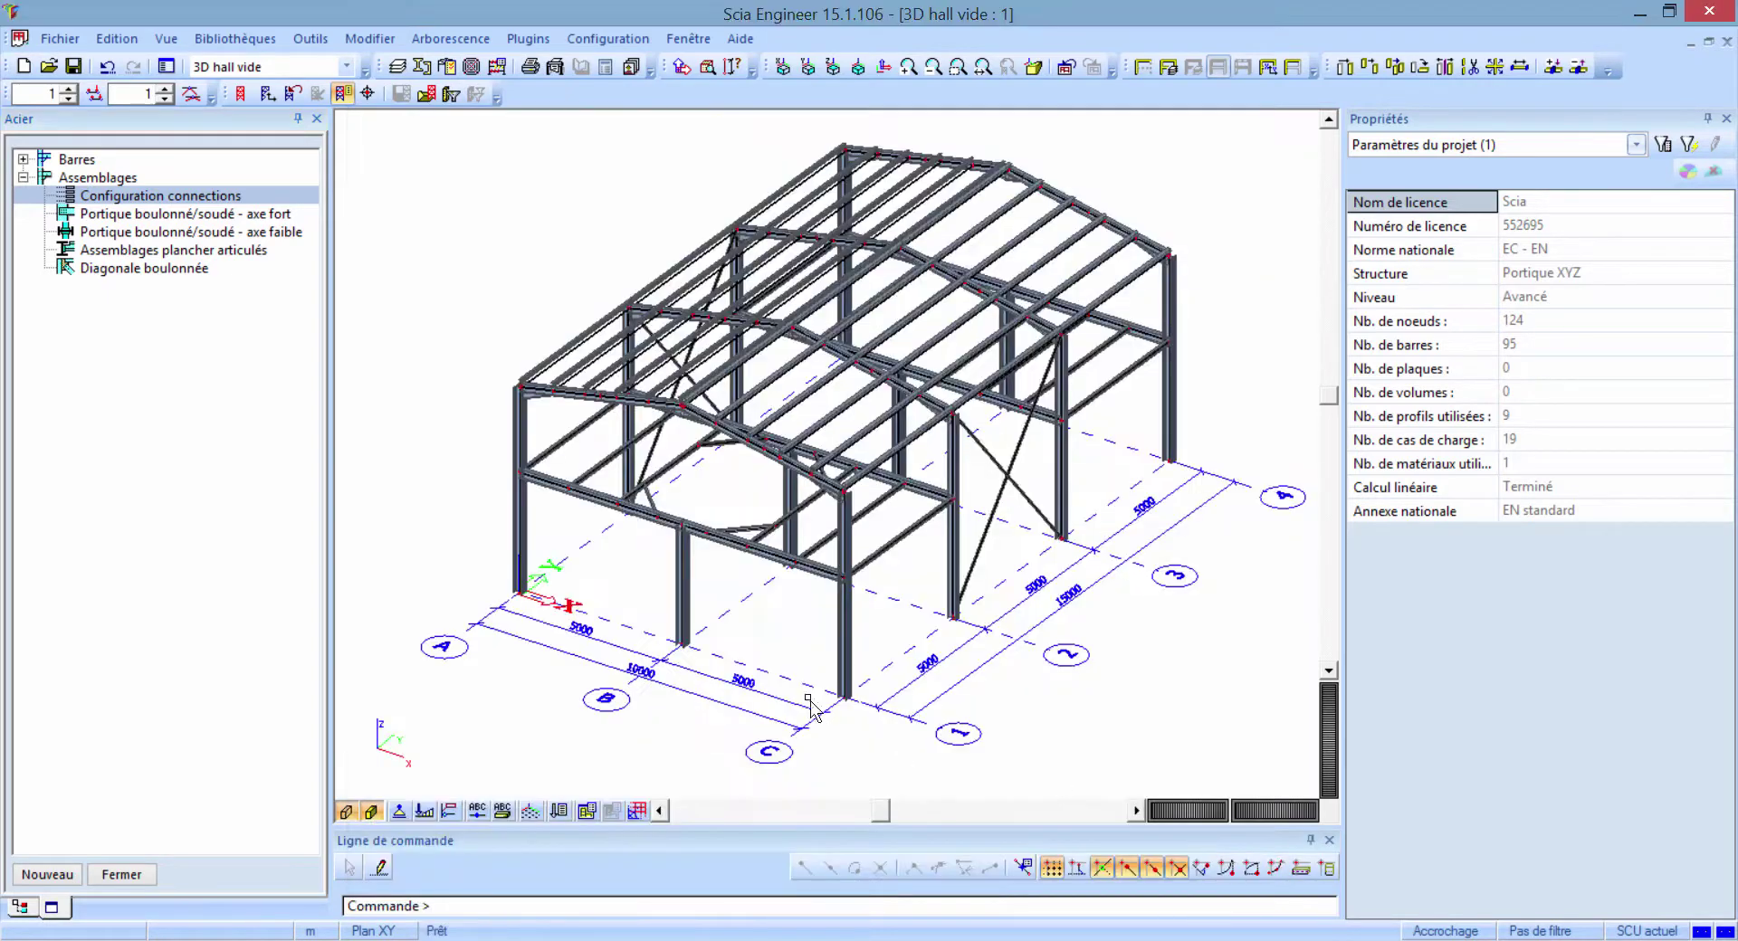
- Create a bolted/welded strong-axis frame connection (Portique boulonné/soudé - axe fort) at node K7, where haunched beam S82 meets its column
ctrl+right_drag(810, 710, 681, 759)
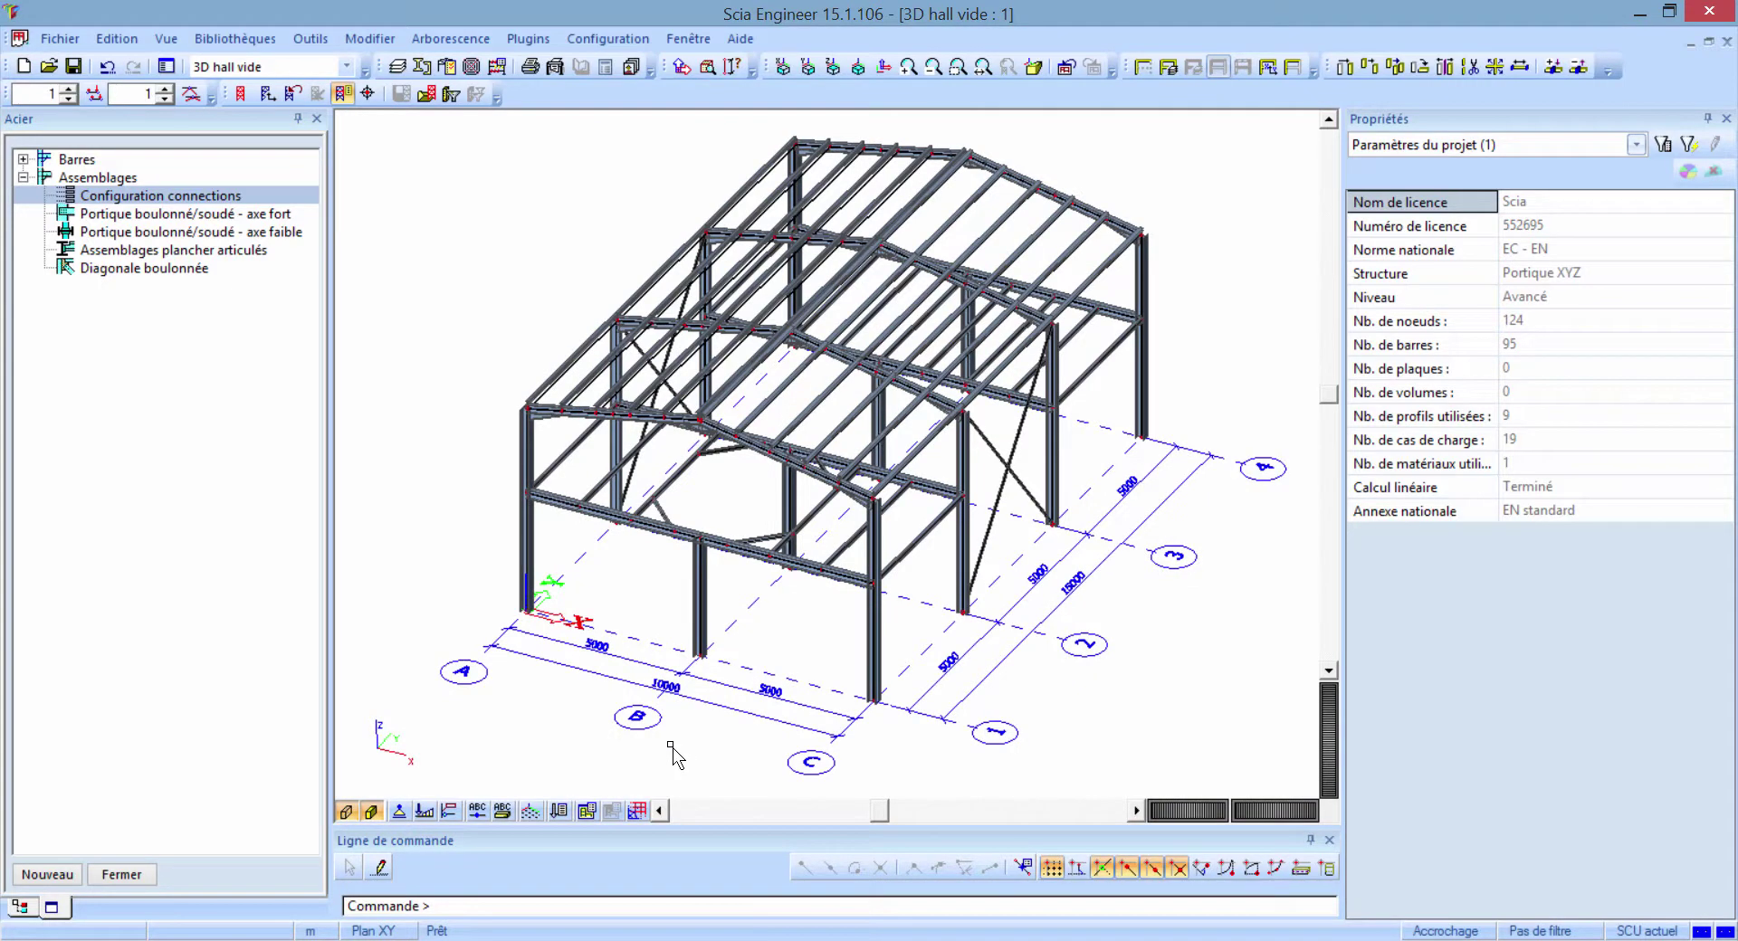
scroll(624, 356, up, 5)
scroll(625, 356, up, 3)
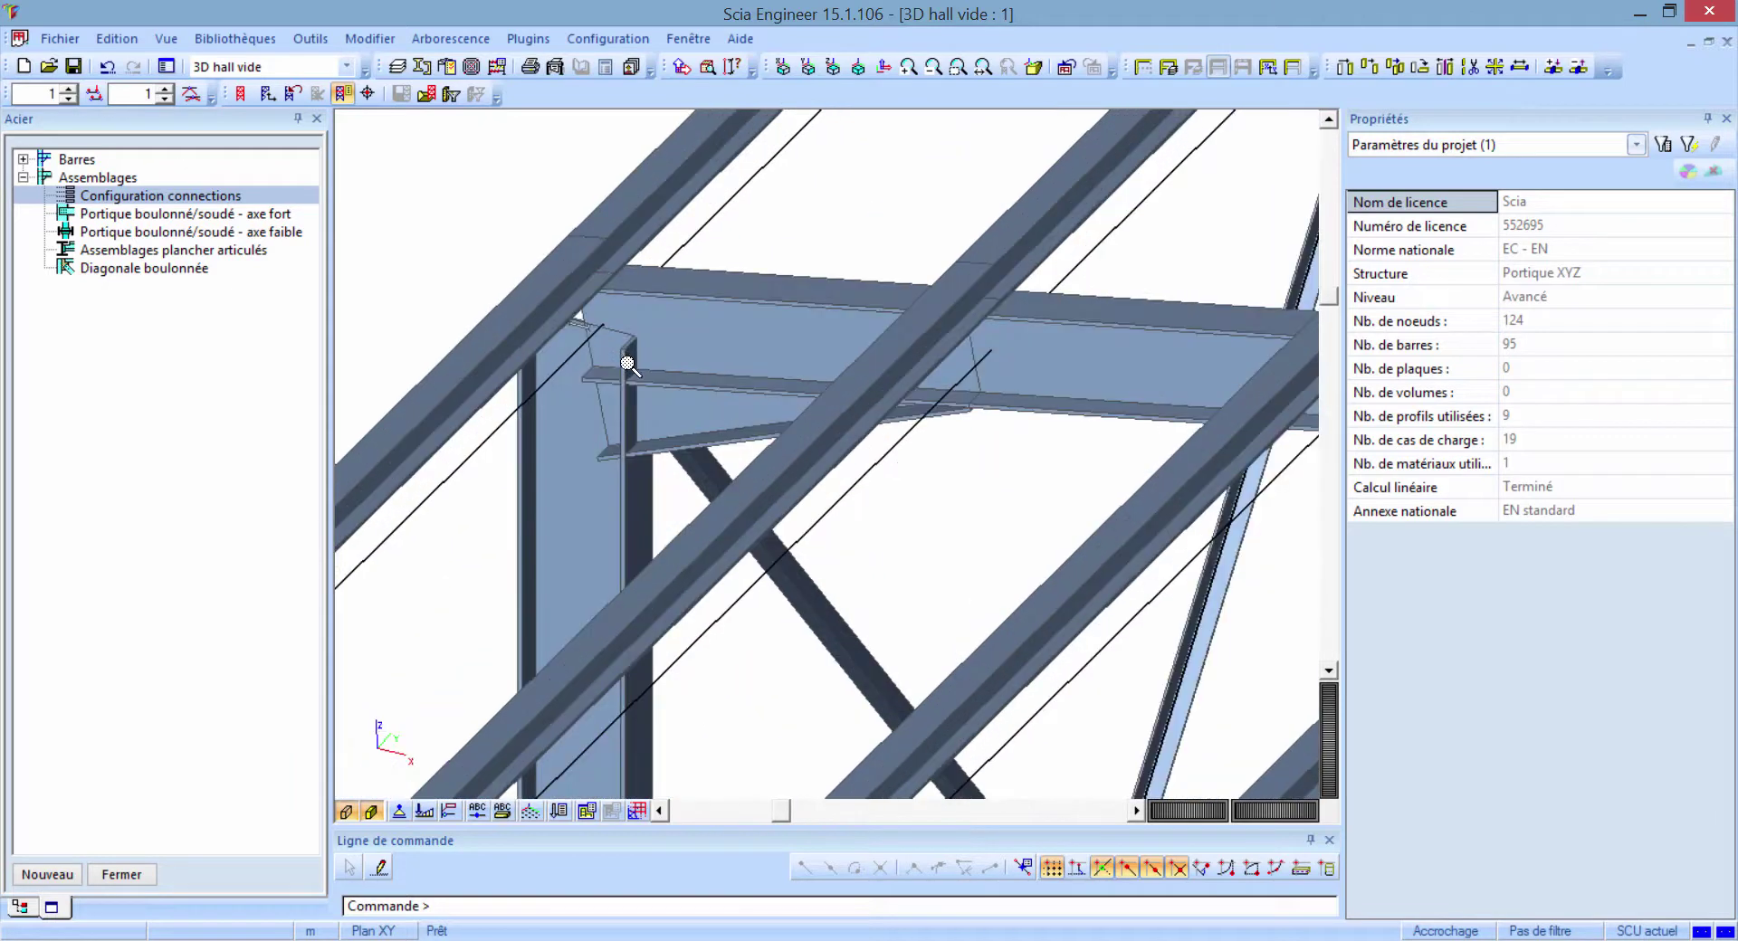
shift+right_drag(732, 677, 918, 651)
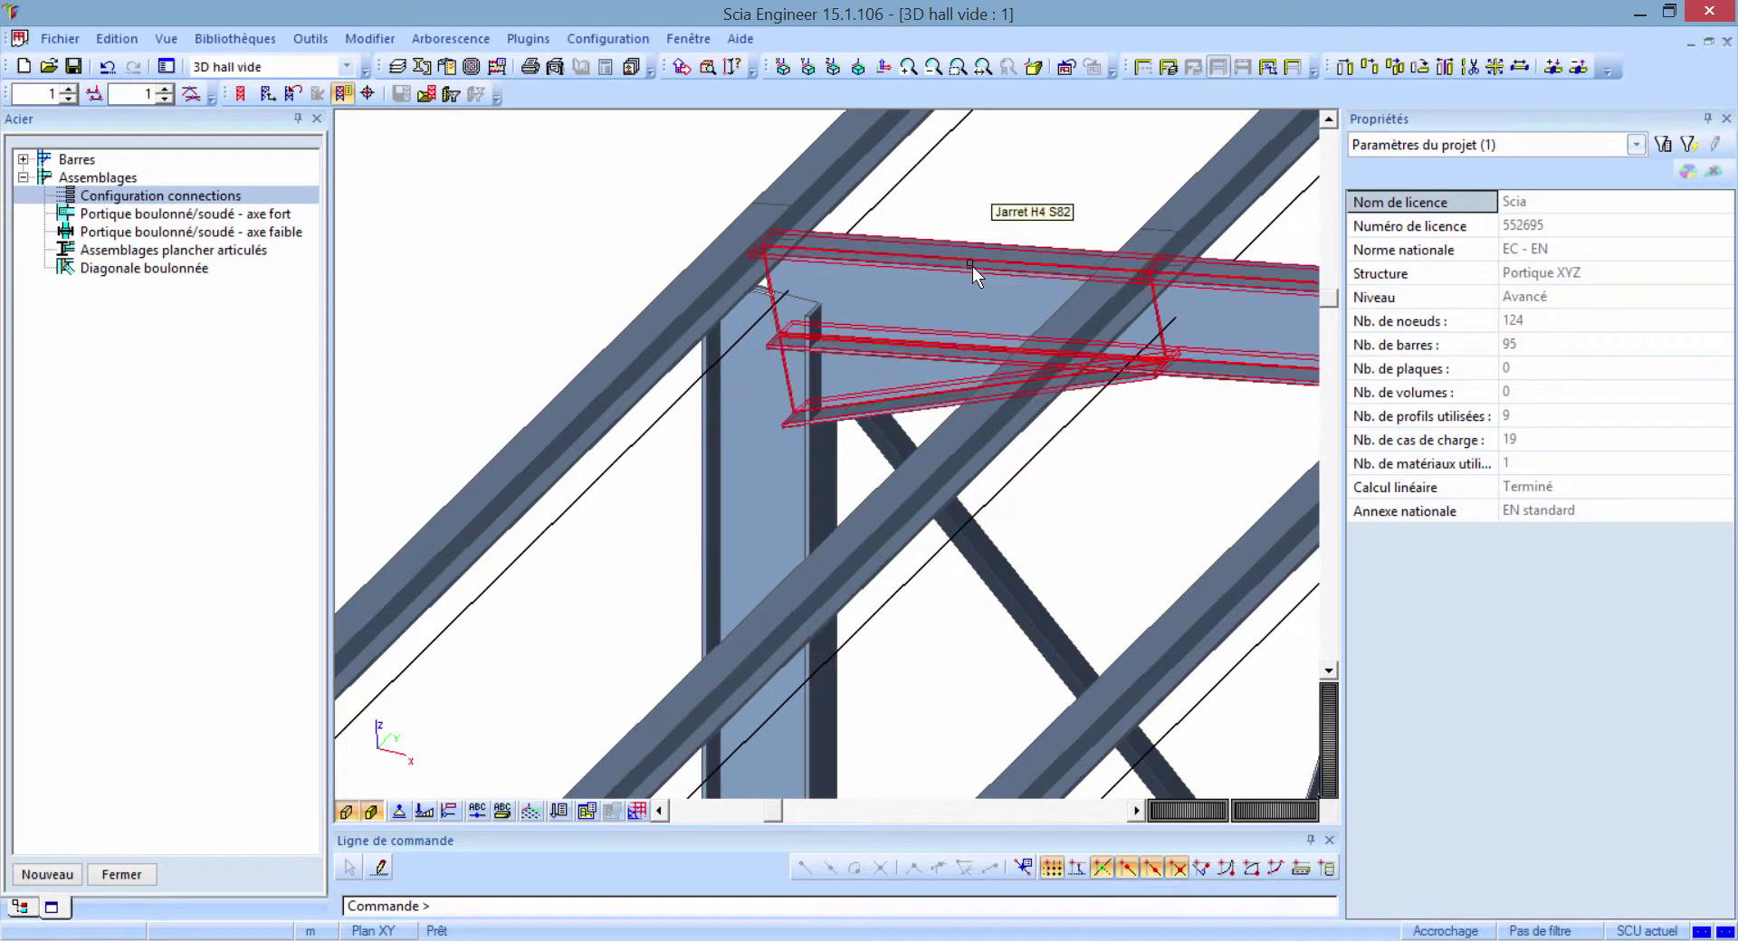
click(135, 214)
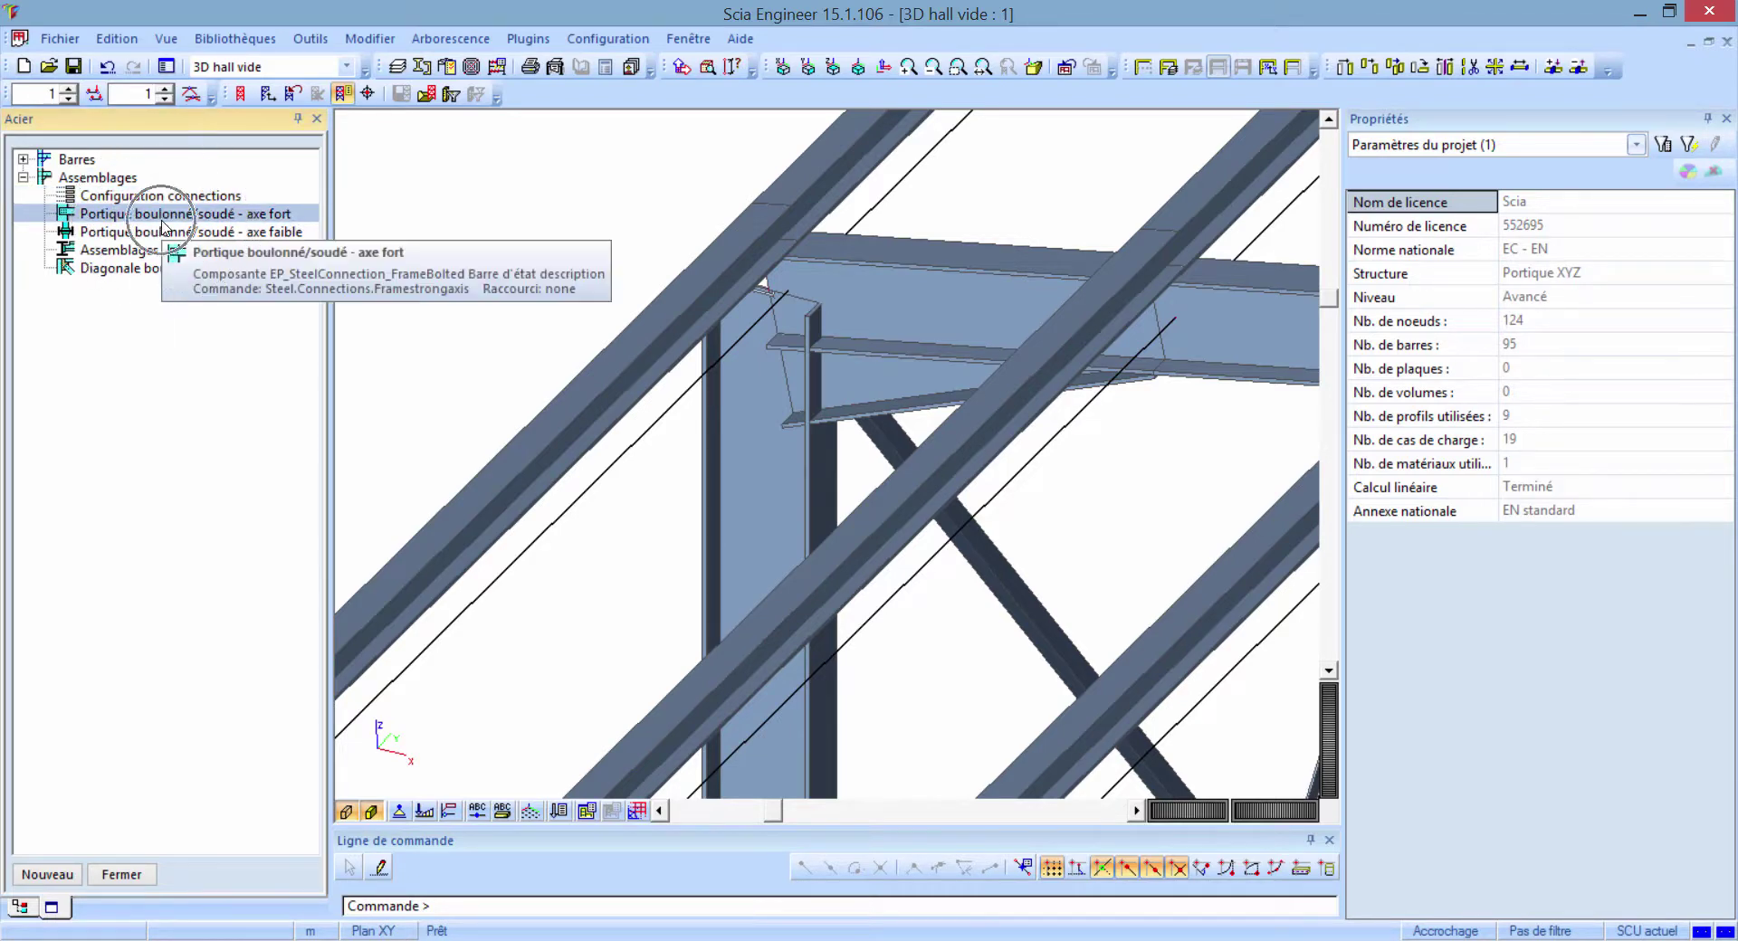
double_click(163, 217)
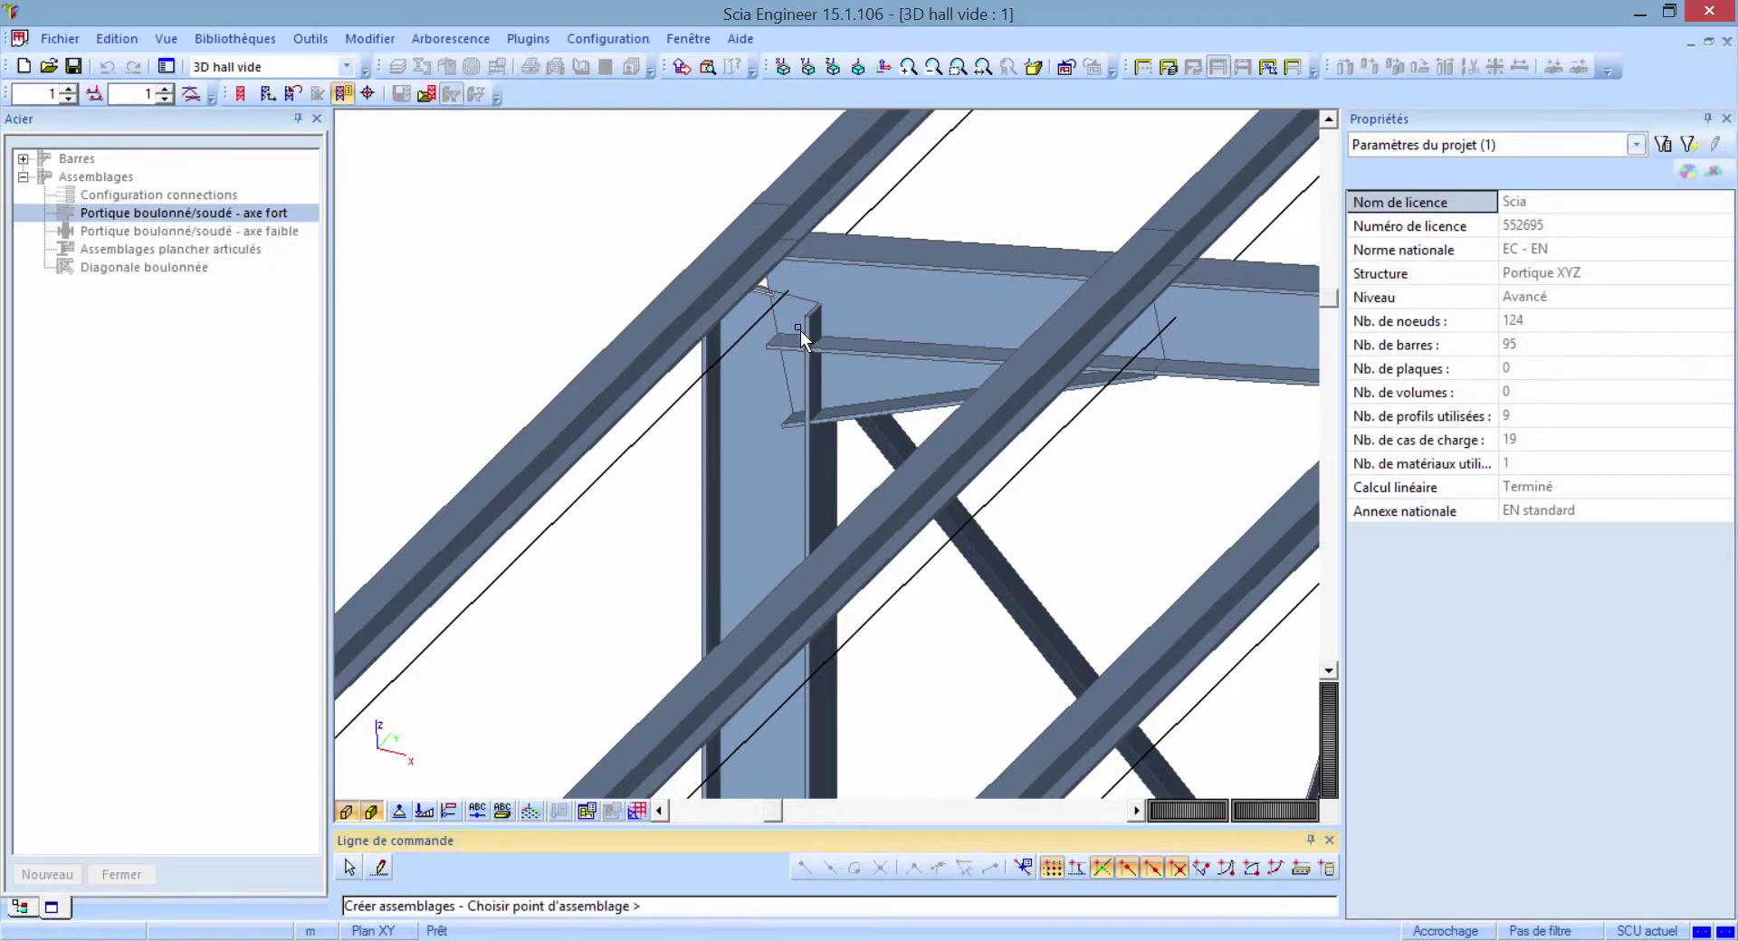
click(628, 909)
click(759, 288)
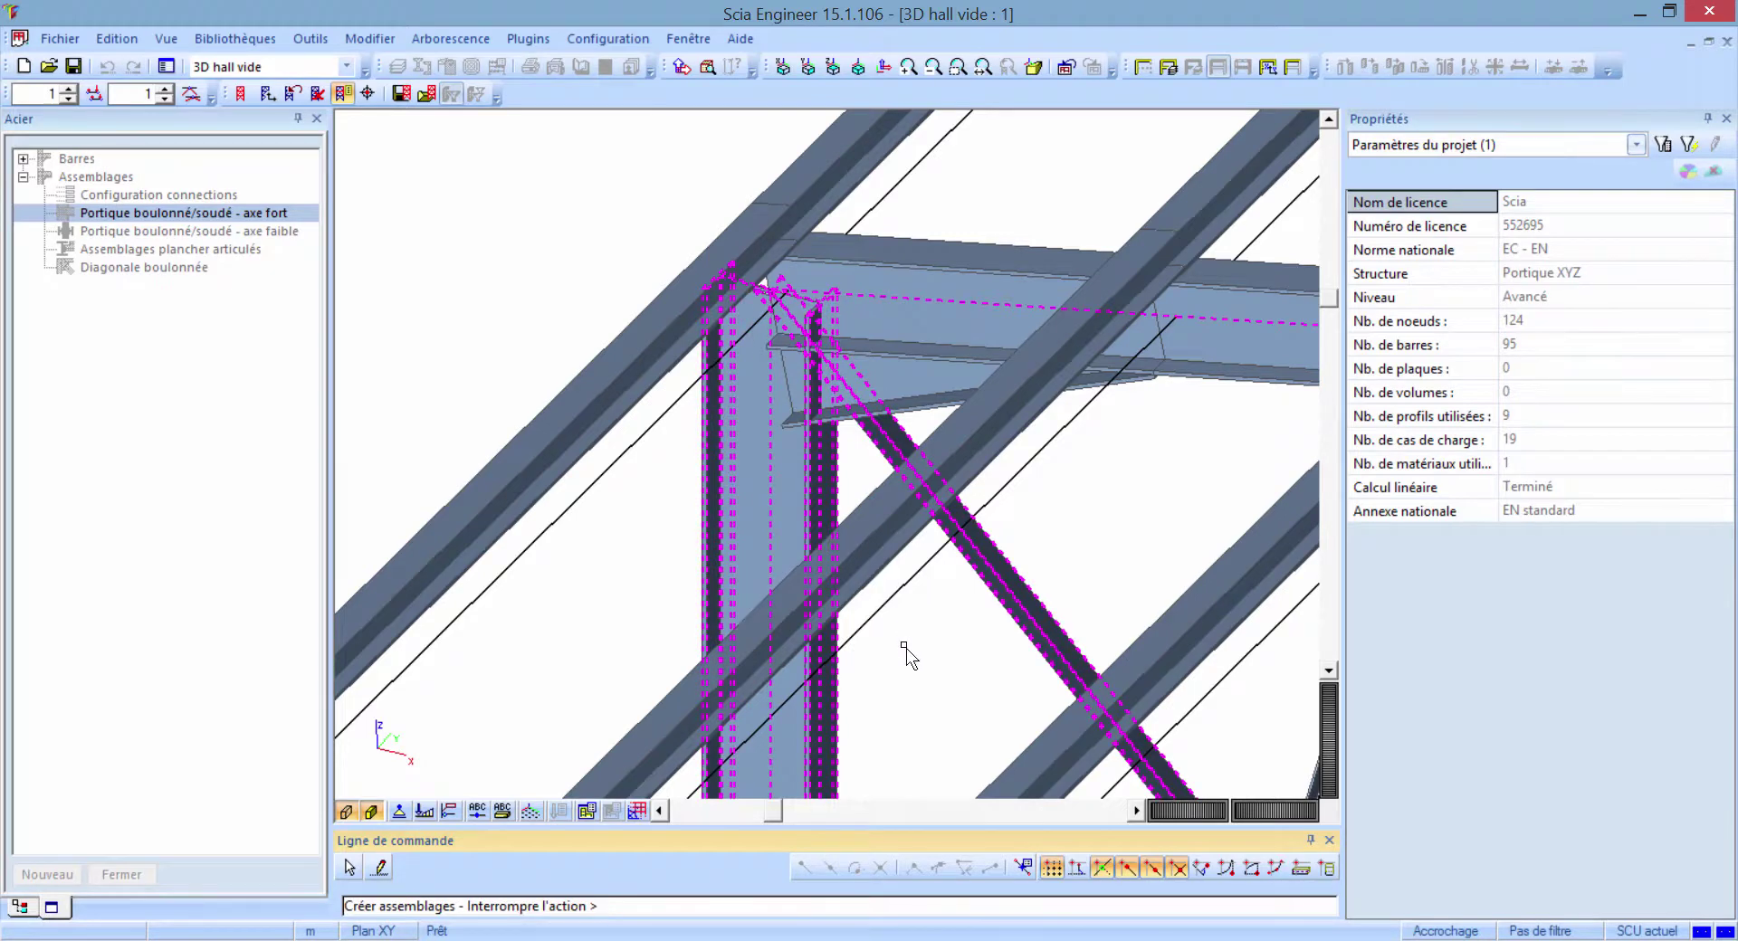
middle_drag(905, 648, 779, 644)
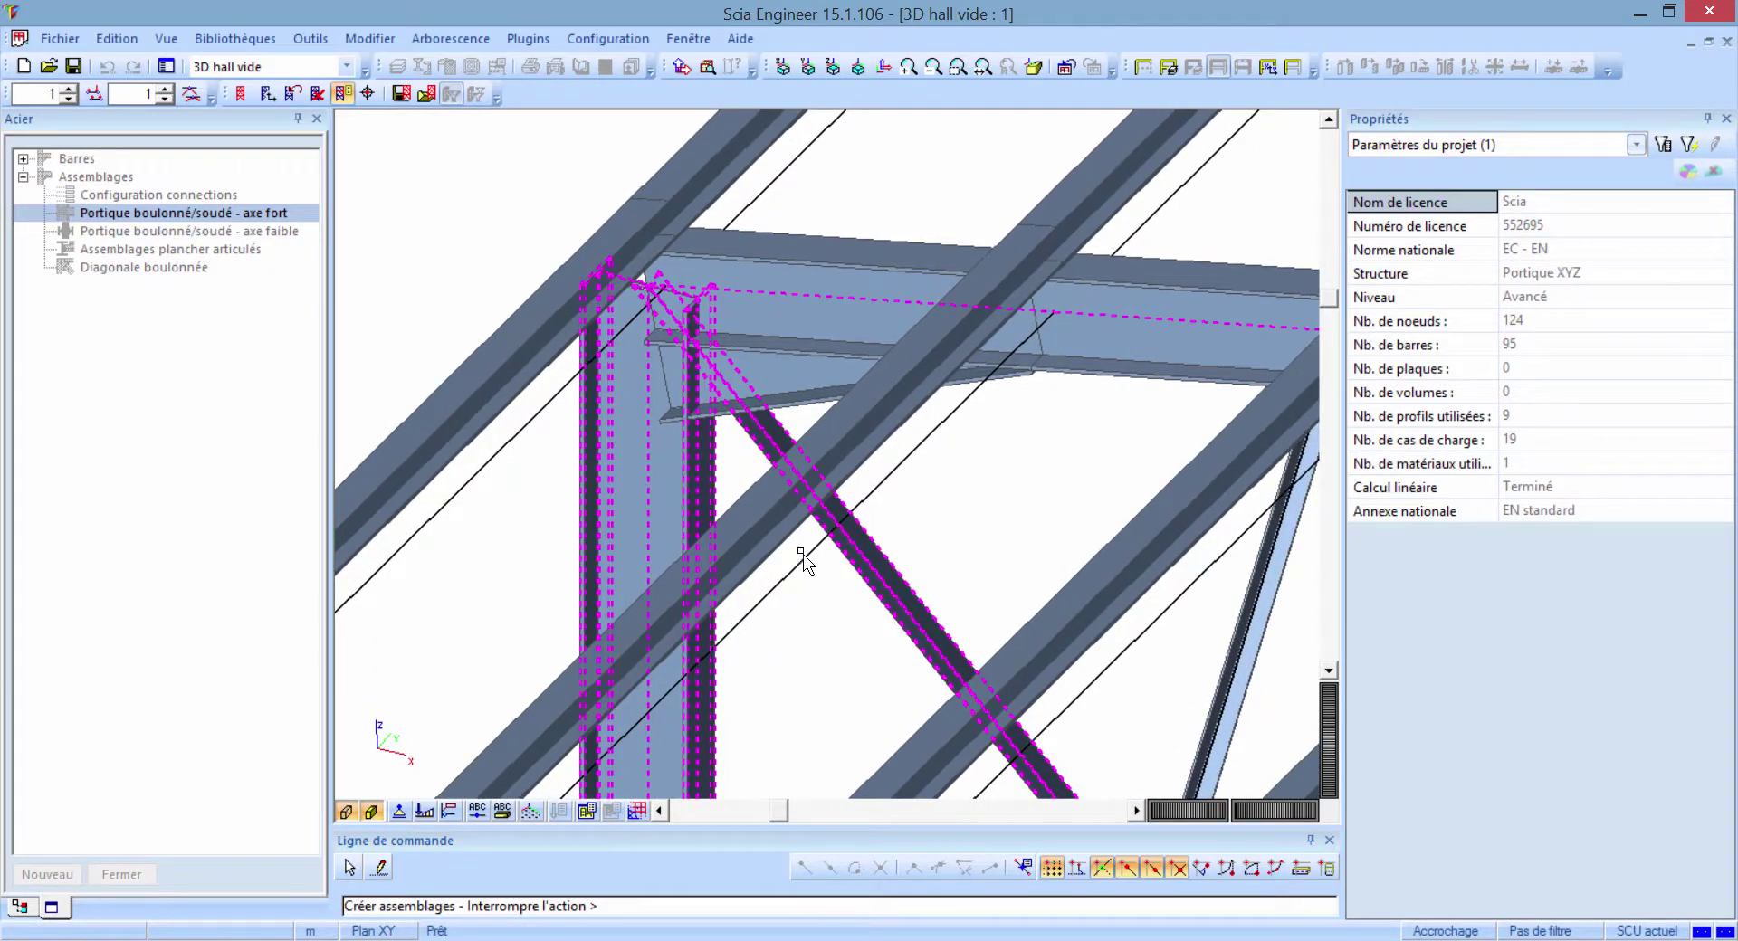
click(918, 636)
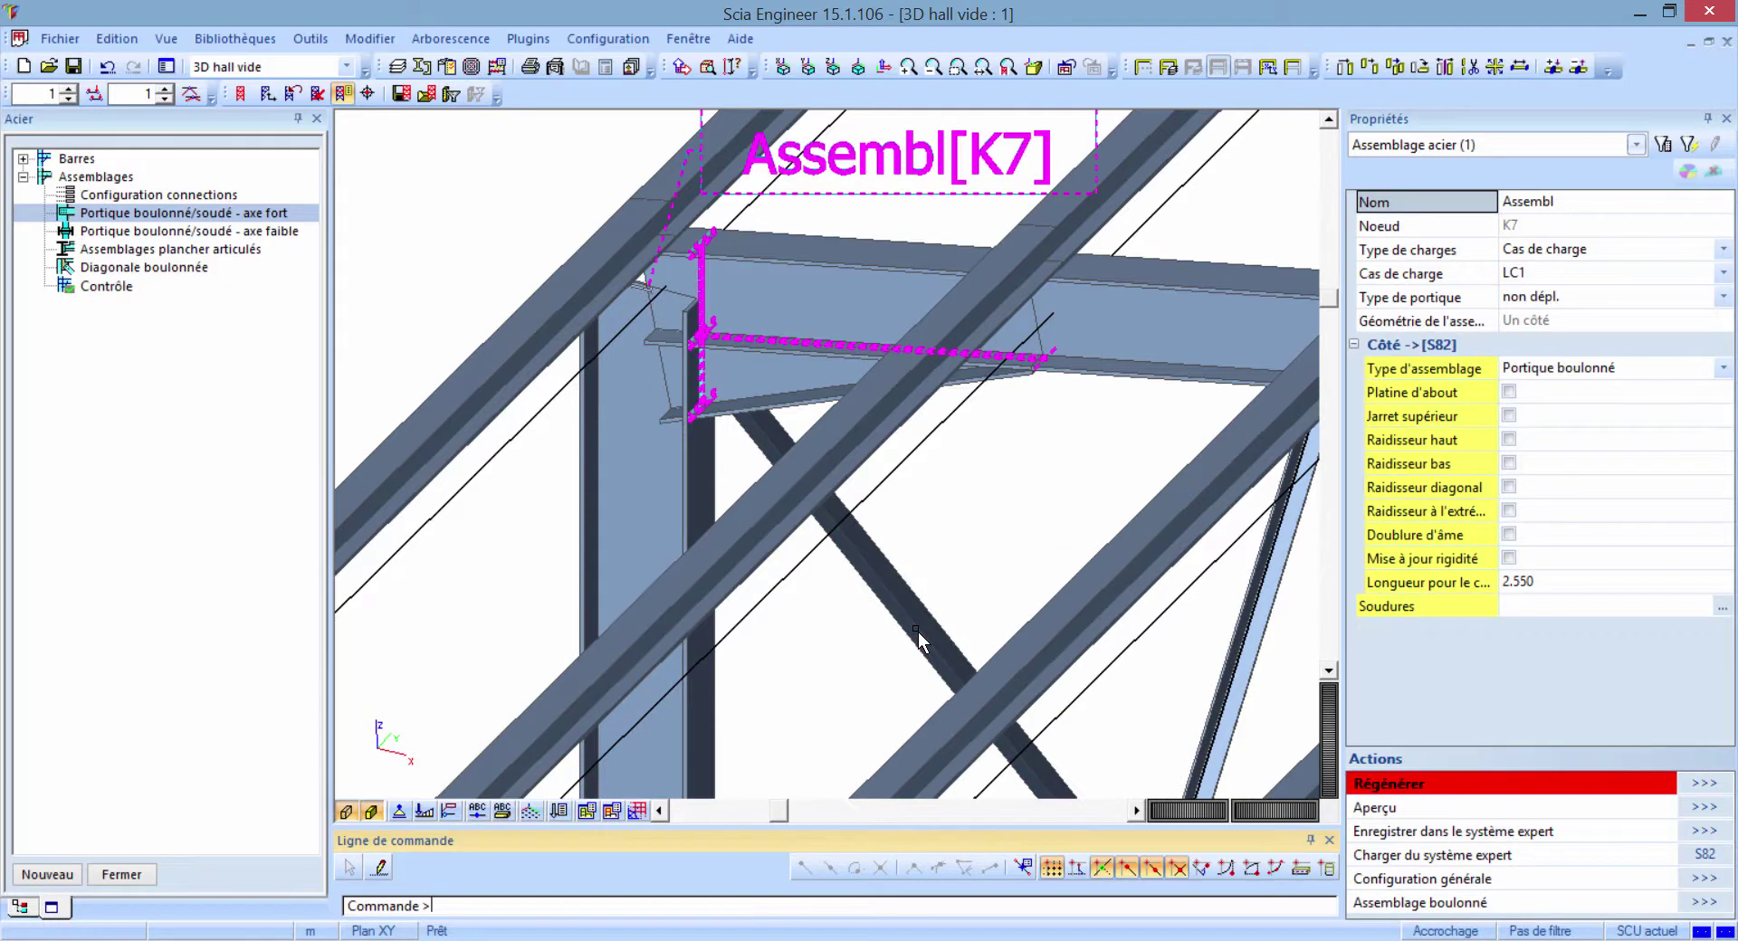
- Add an end plate (Platine d'about) to the S82 side of the new bolted frame connection
middle_drag(960, 469, 992, 520)
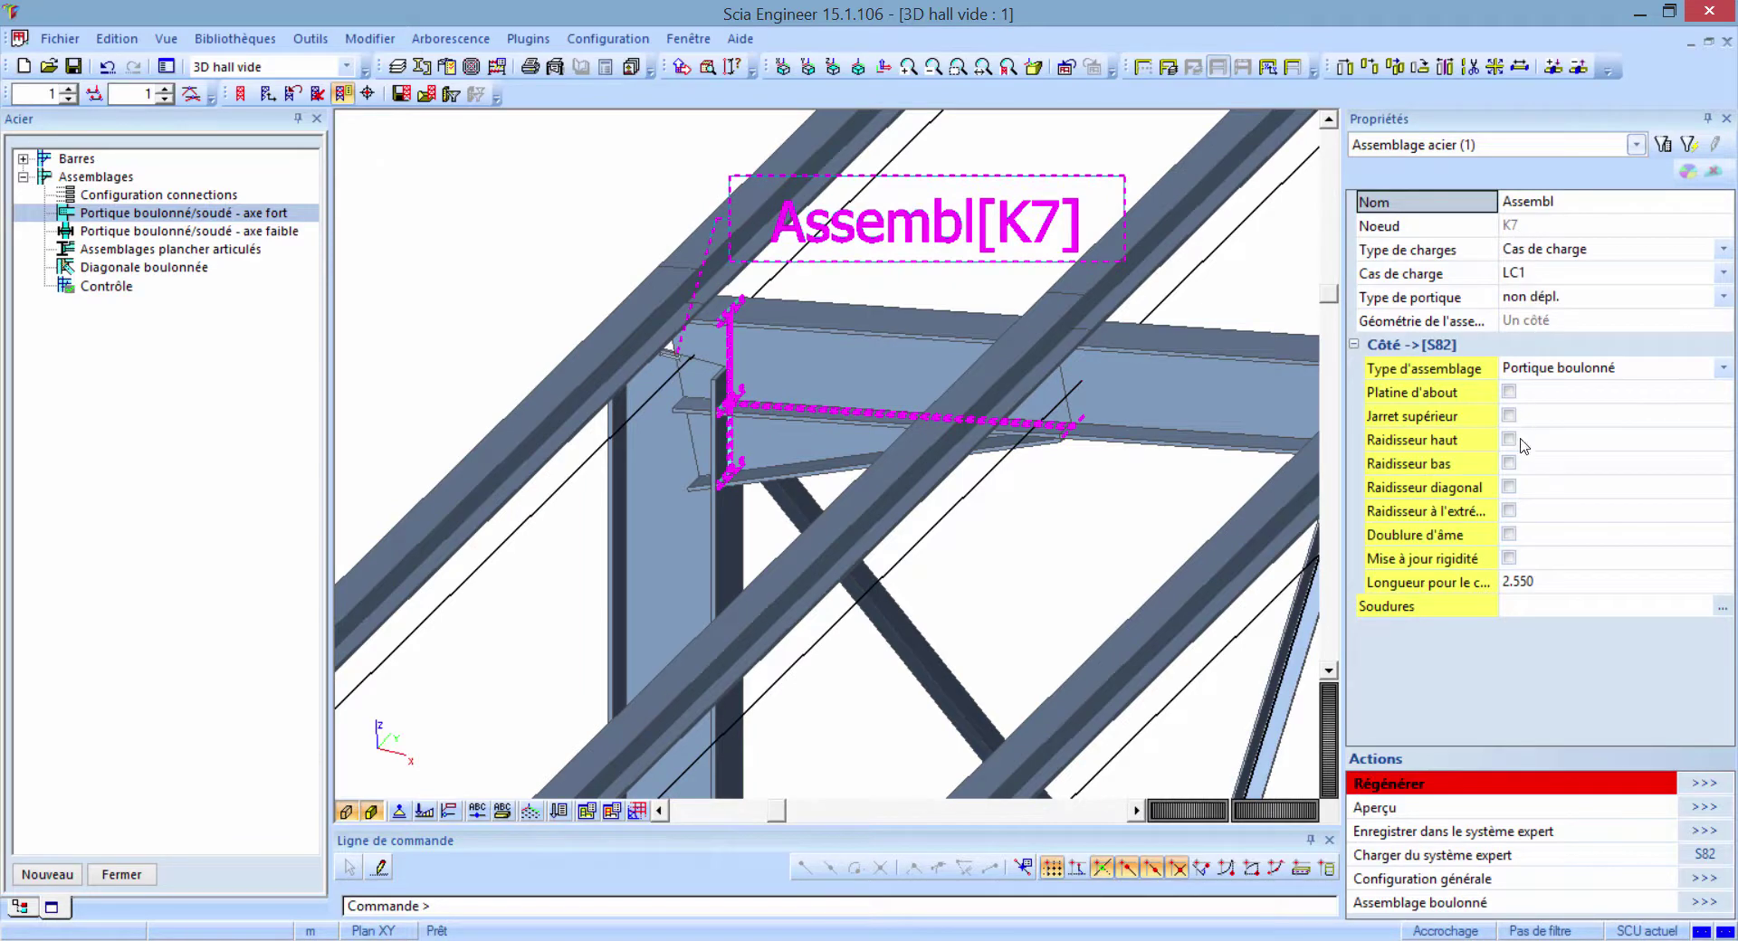
click(1516, 519)
click(1518, 523)
click(1508, 392)
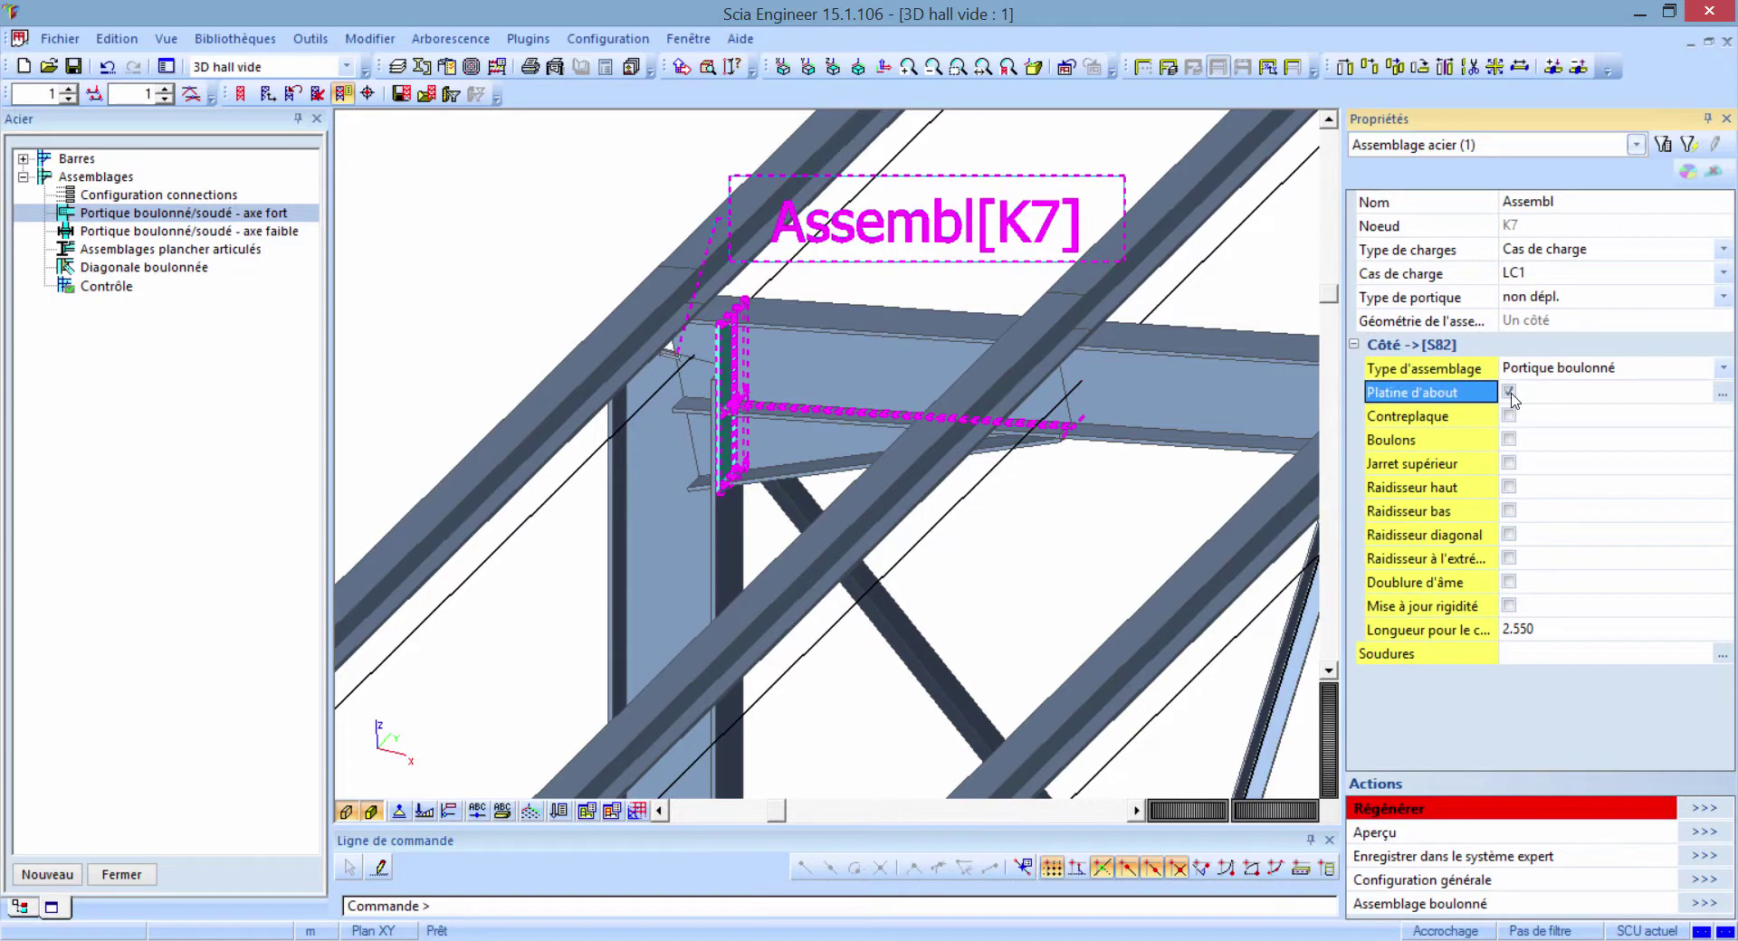
scroll(763, 398, up, 3)
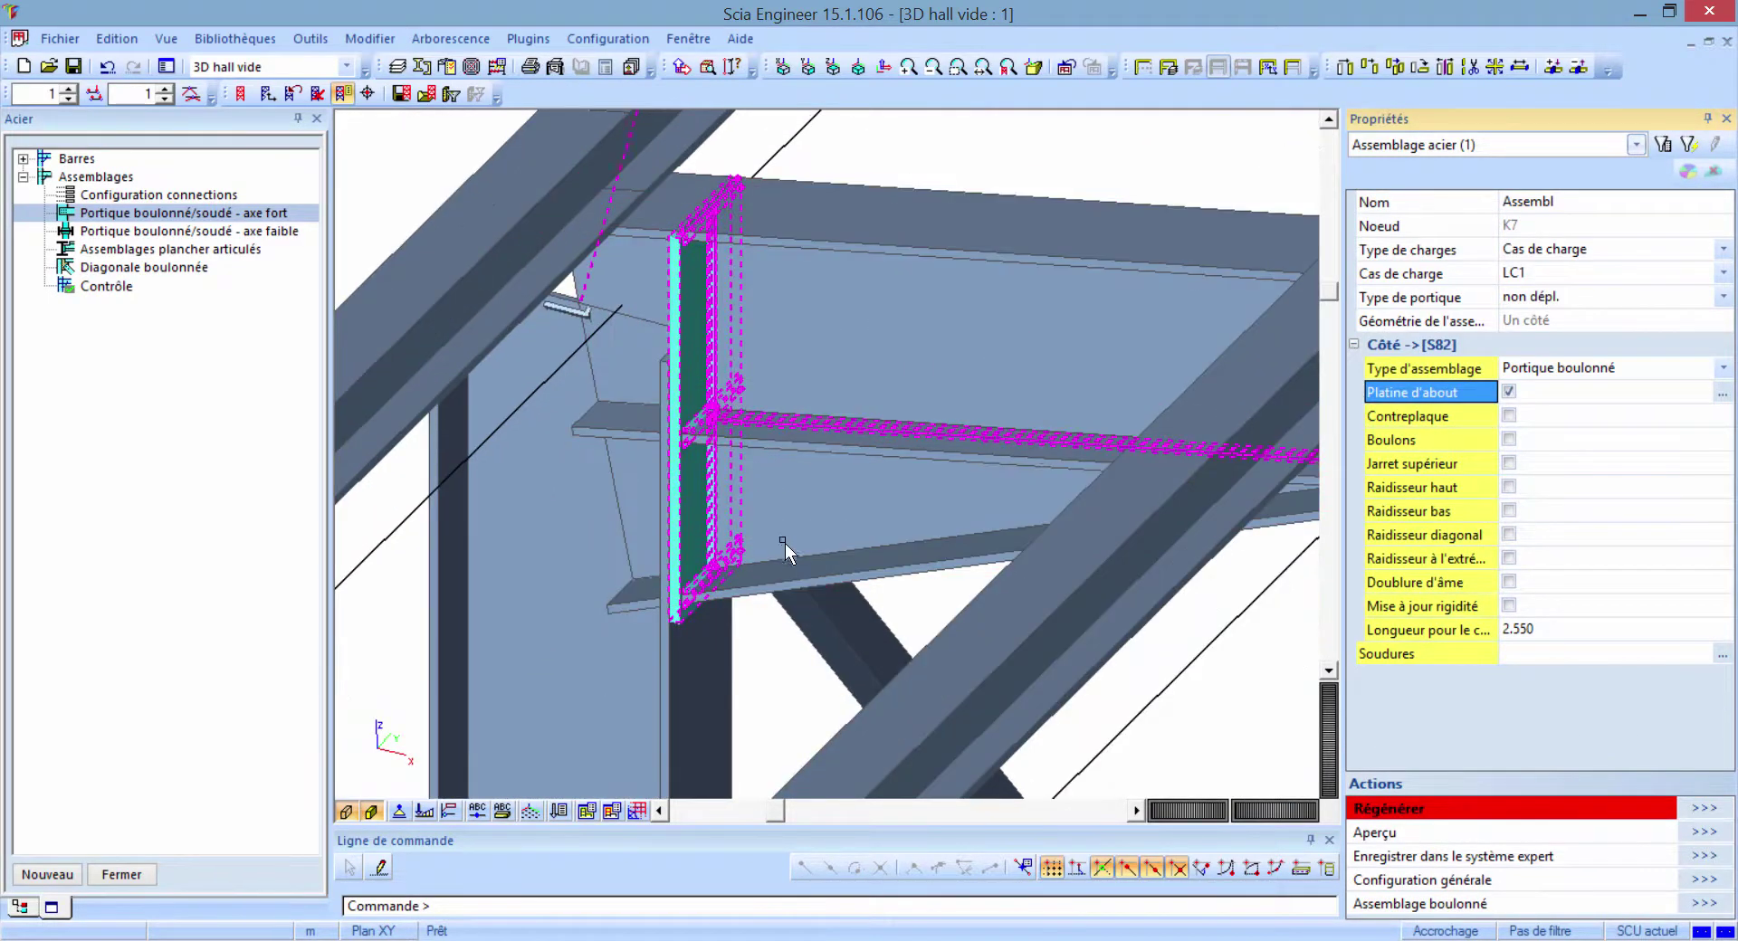
middle_drag(779, 685, 876, 633)
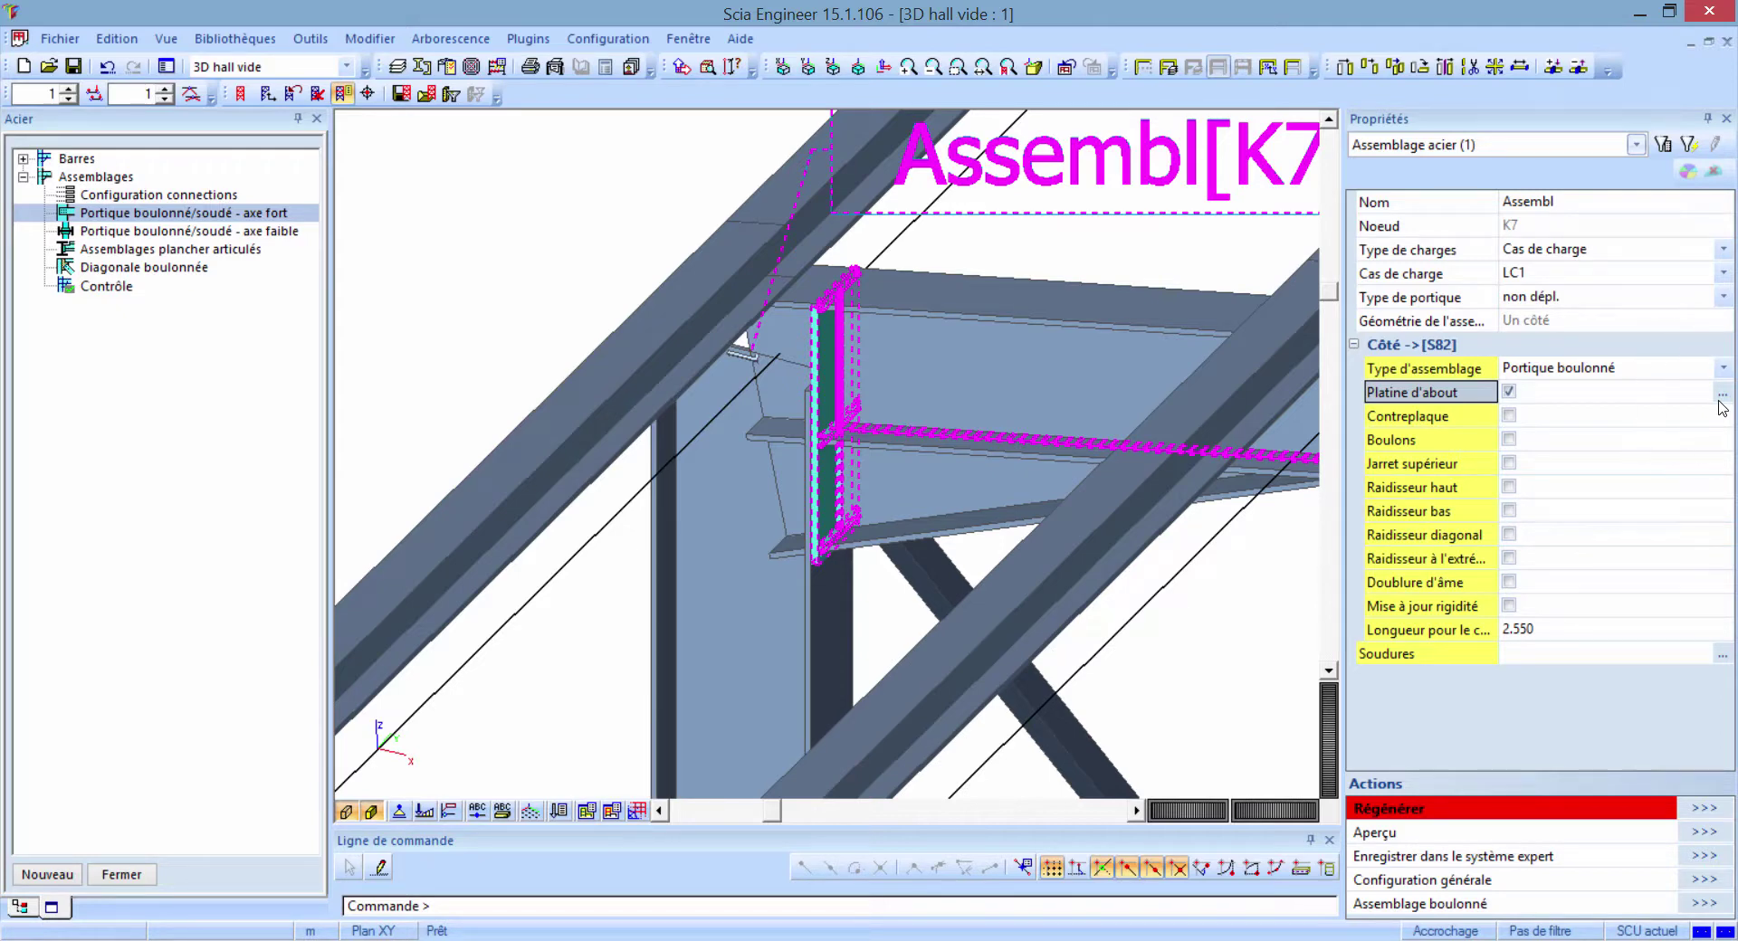
- Examine the end plate's material, thickness, edge offsets, width and height parameters for the S82 side
click(1720, 402)
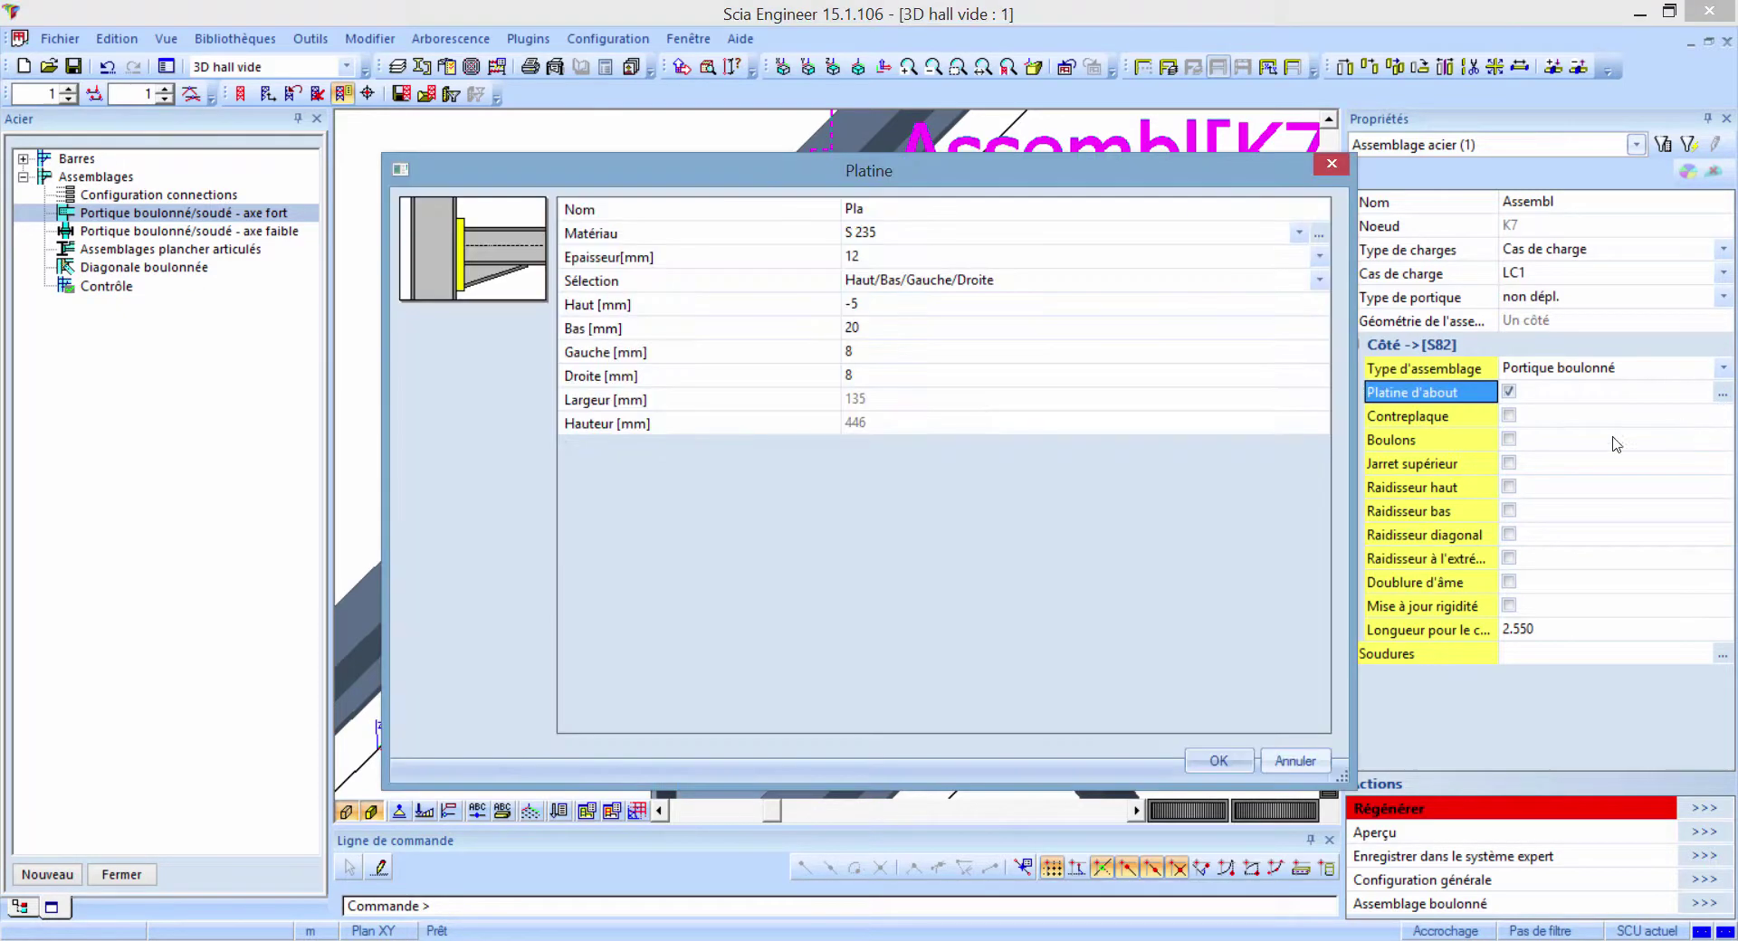
click(729, 237)
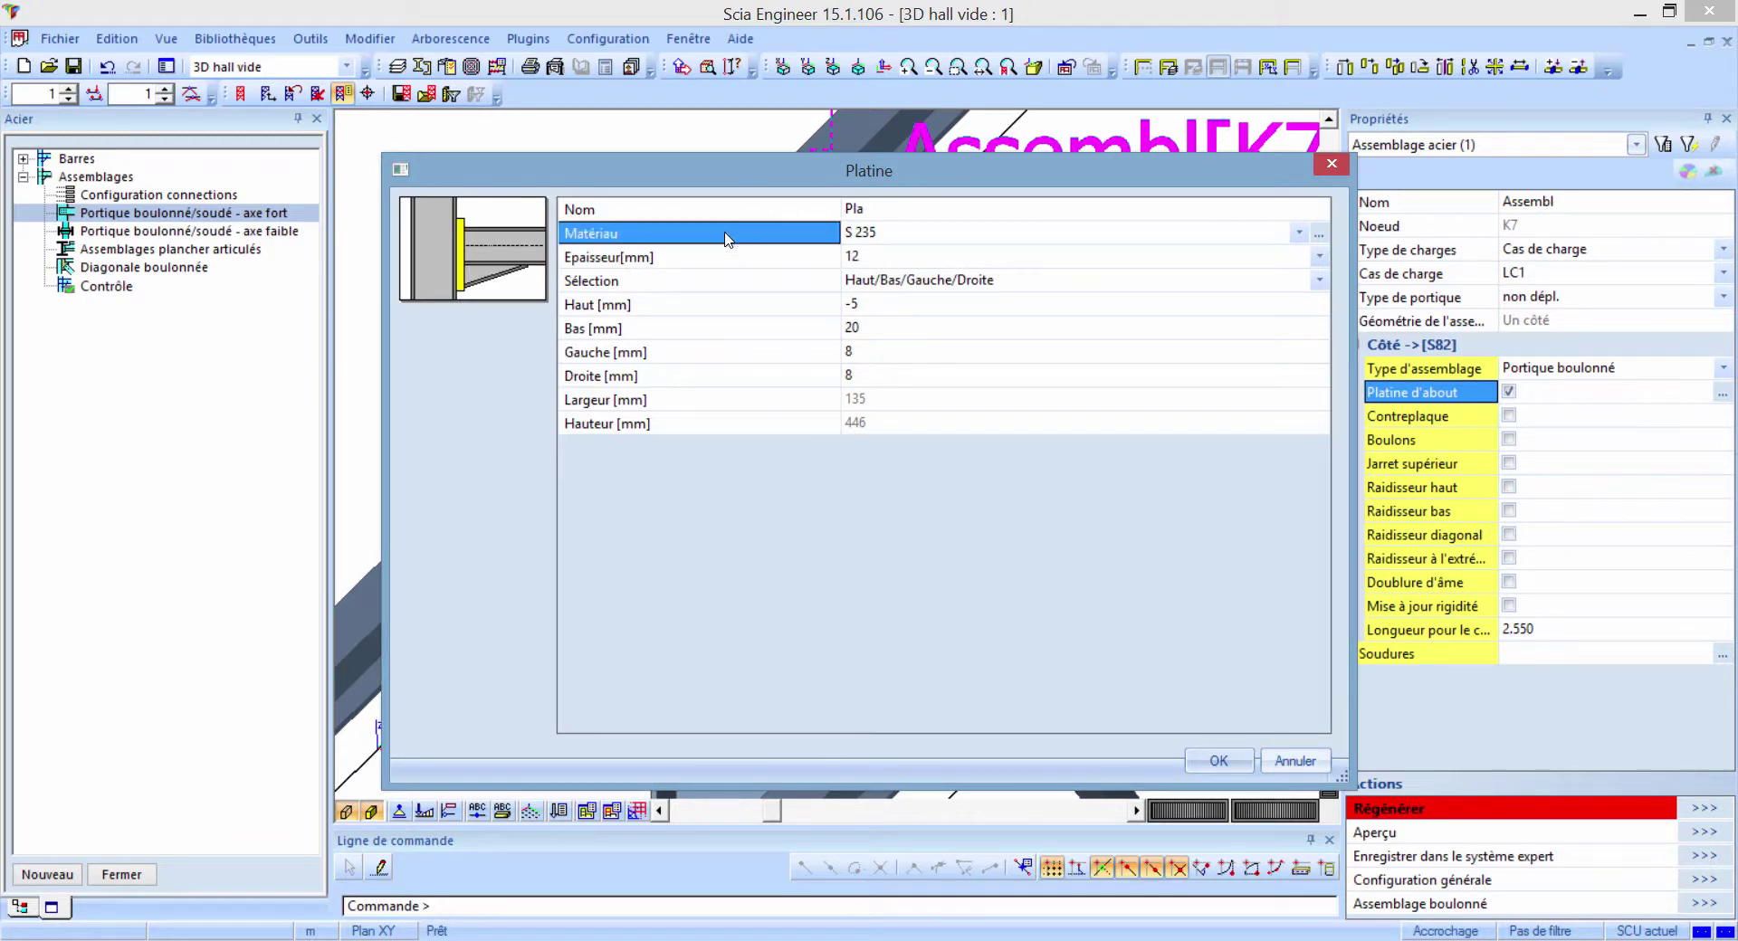
click(729, 258)
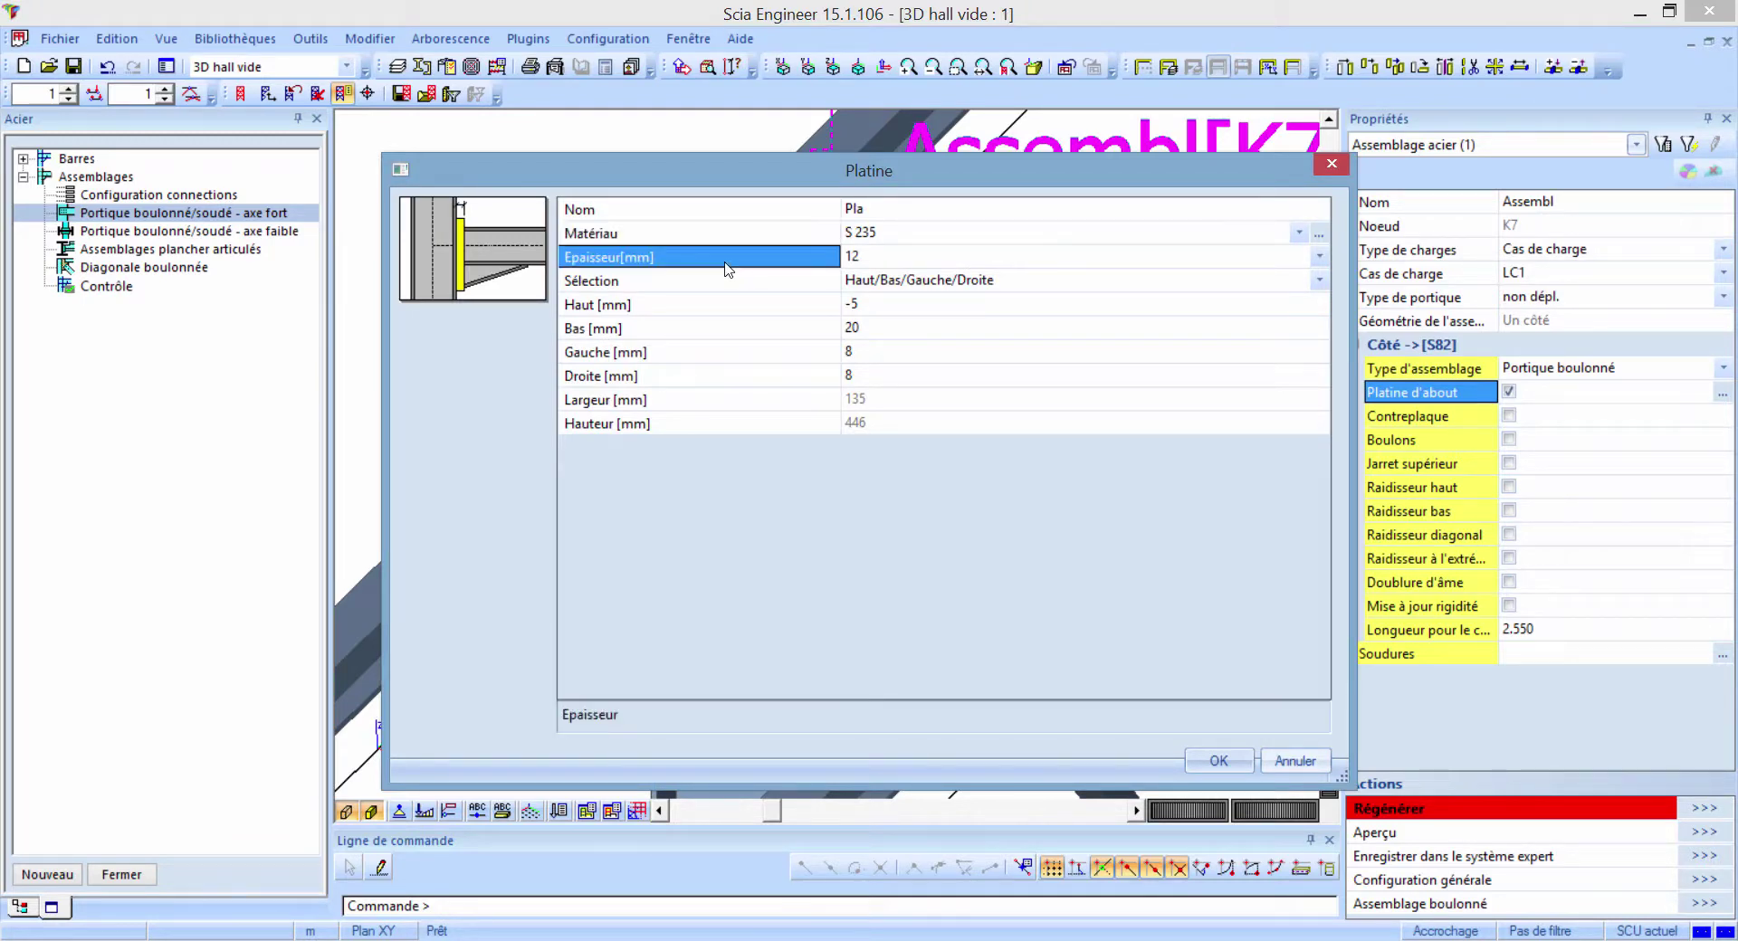
click(729, 306)
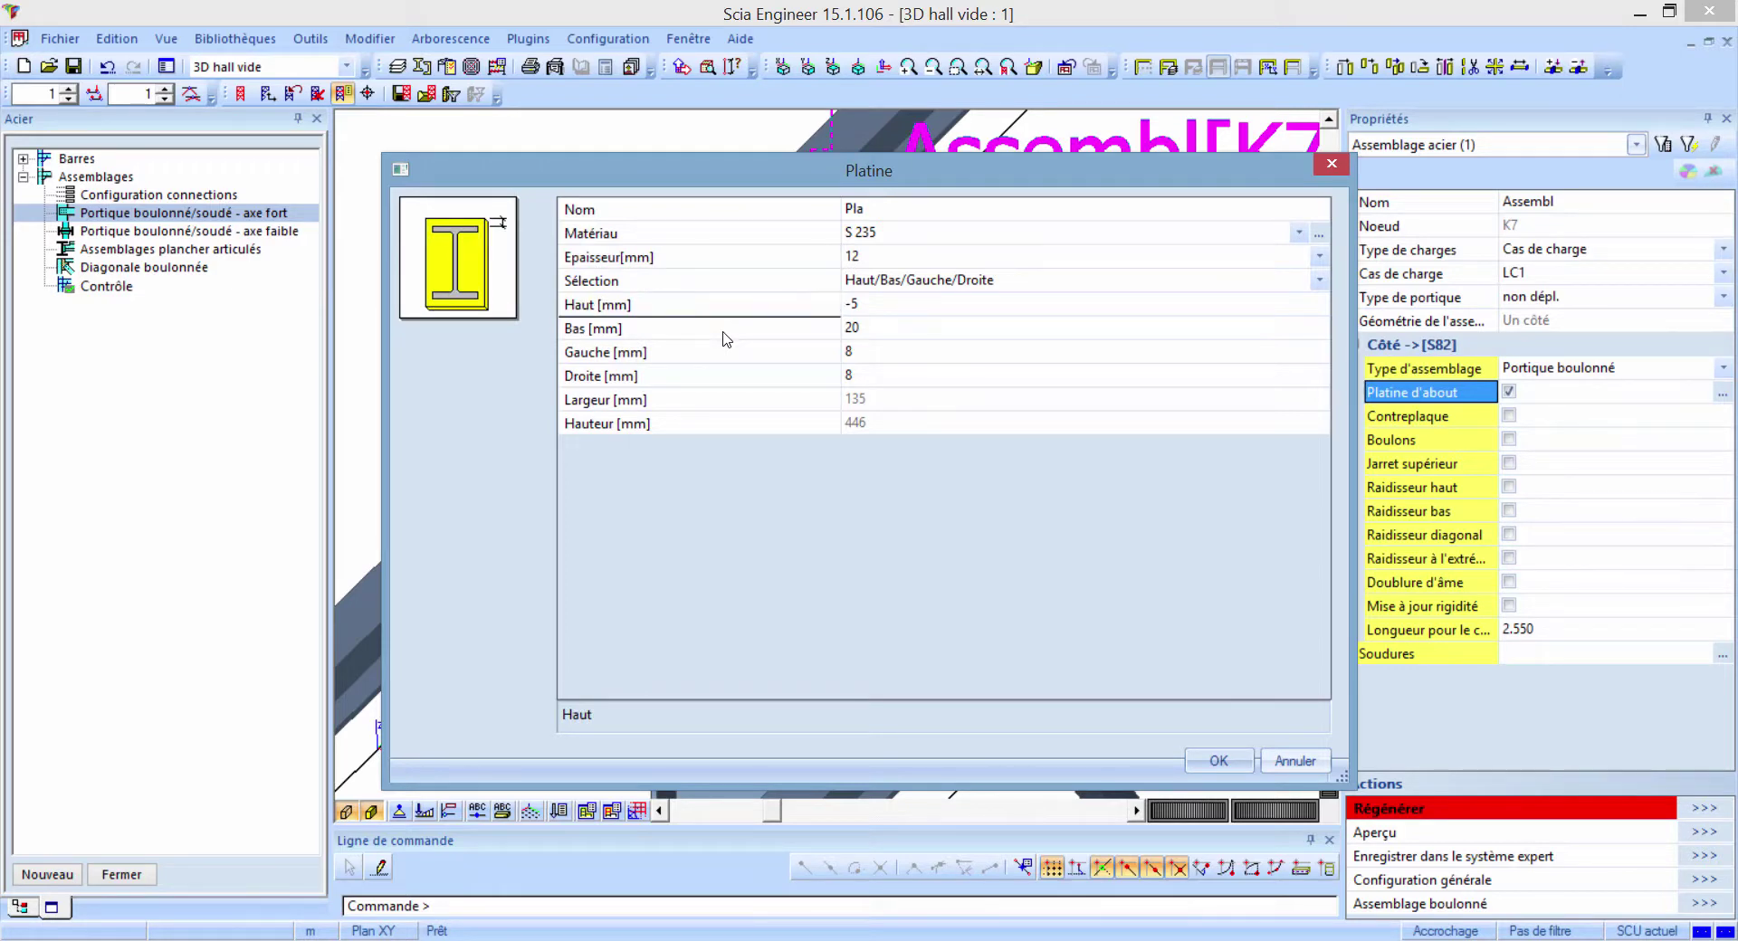
click(724, 333)
click(725, 355)
click(721, 378)
click(724, 401)
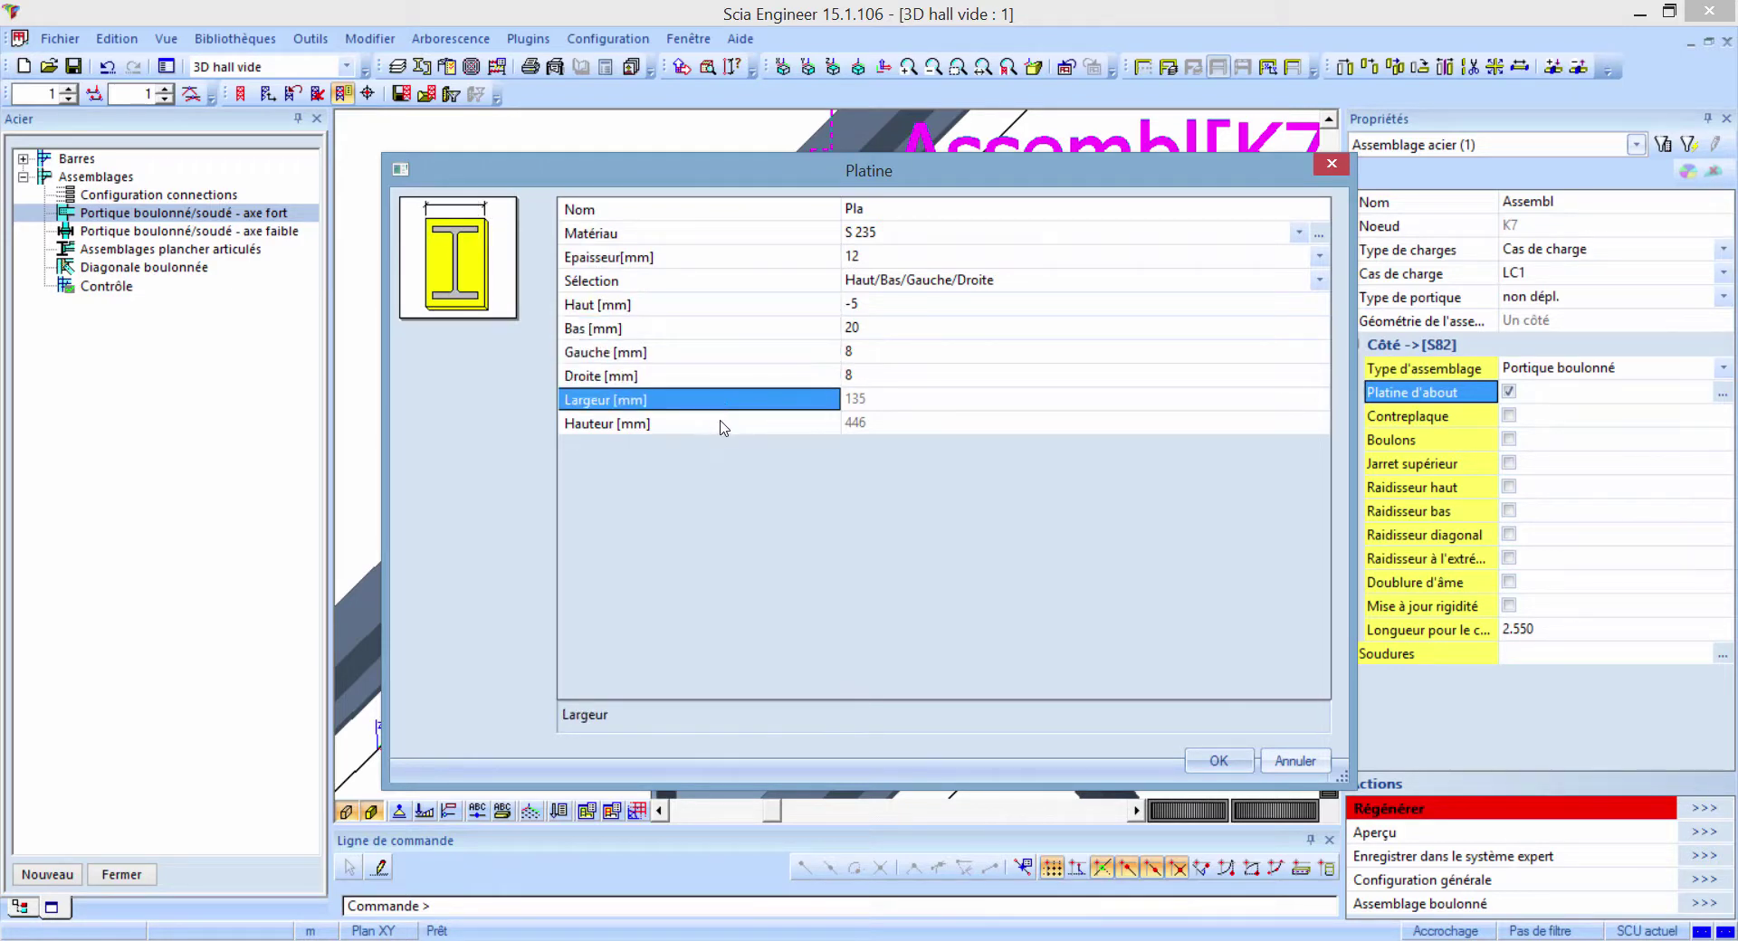
click(724, 426)
- Set the end plate's bottom offset (Bas) to -5 mm and accept the plate settings
click(742, 331)
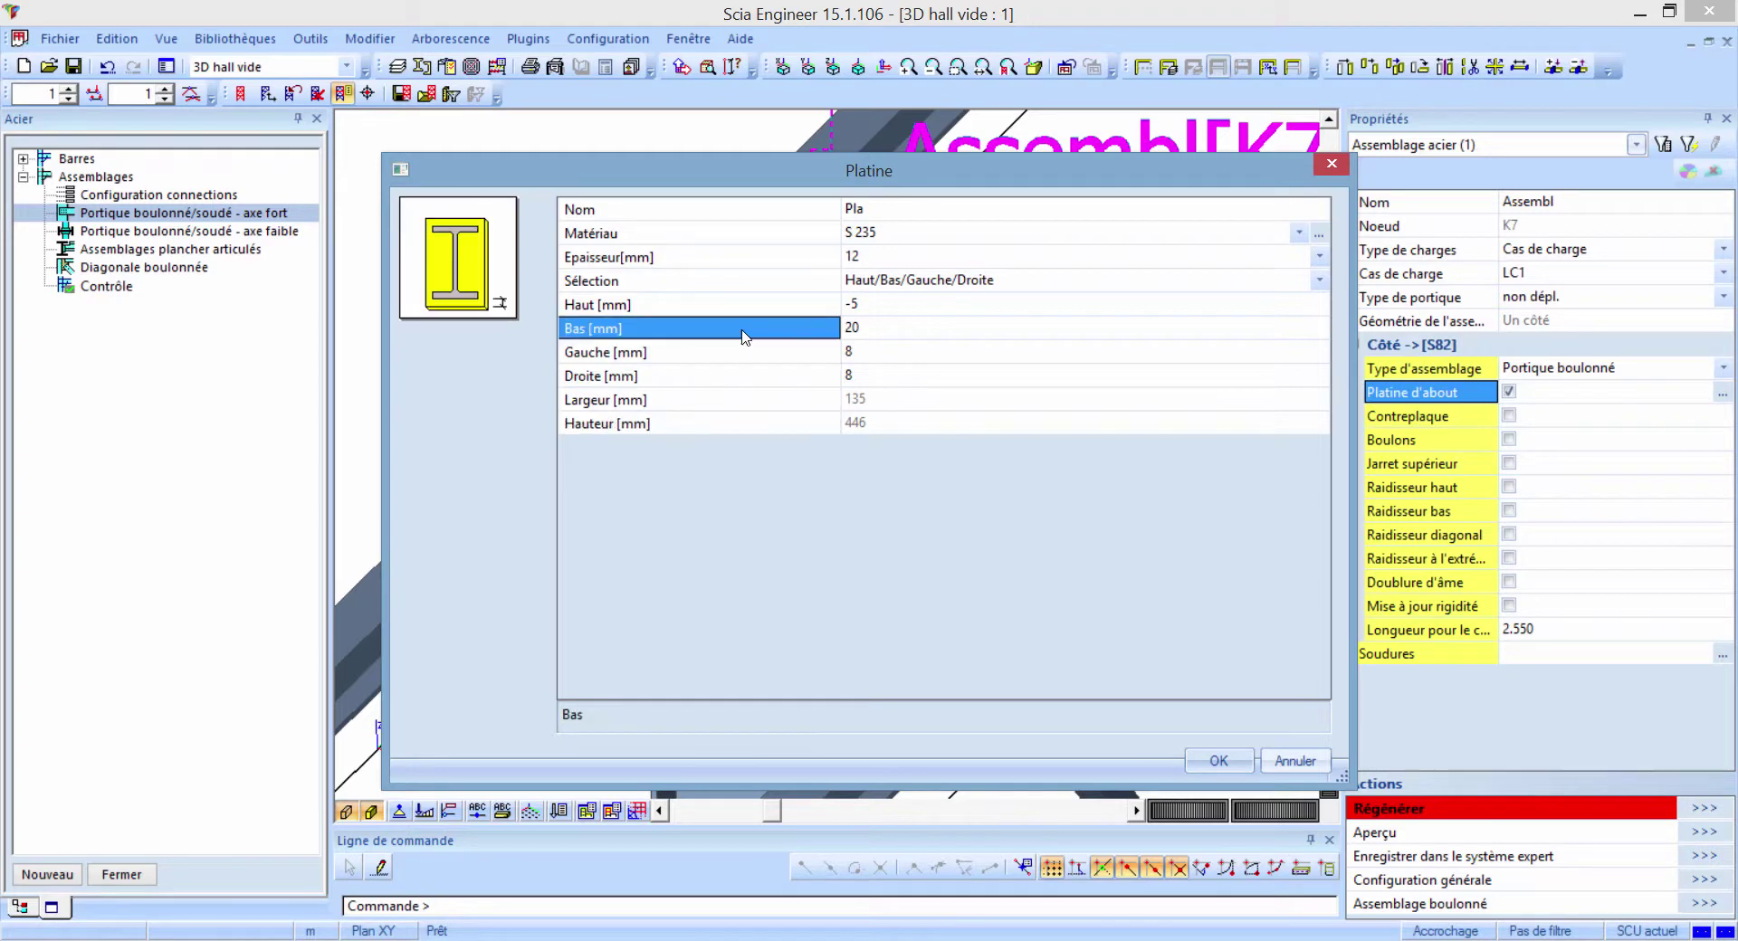
click(894, 328)
text(-5)
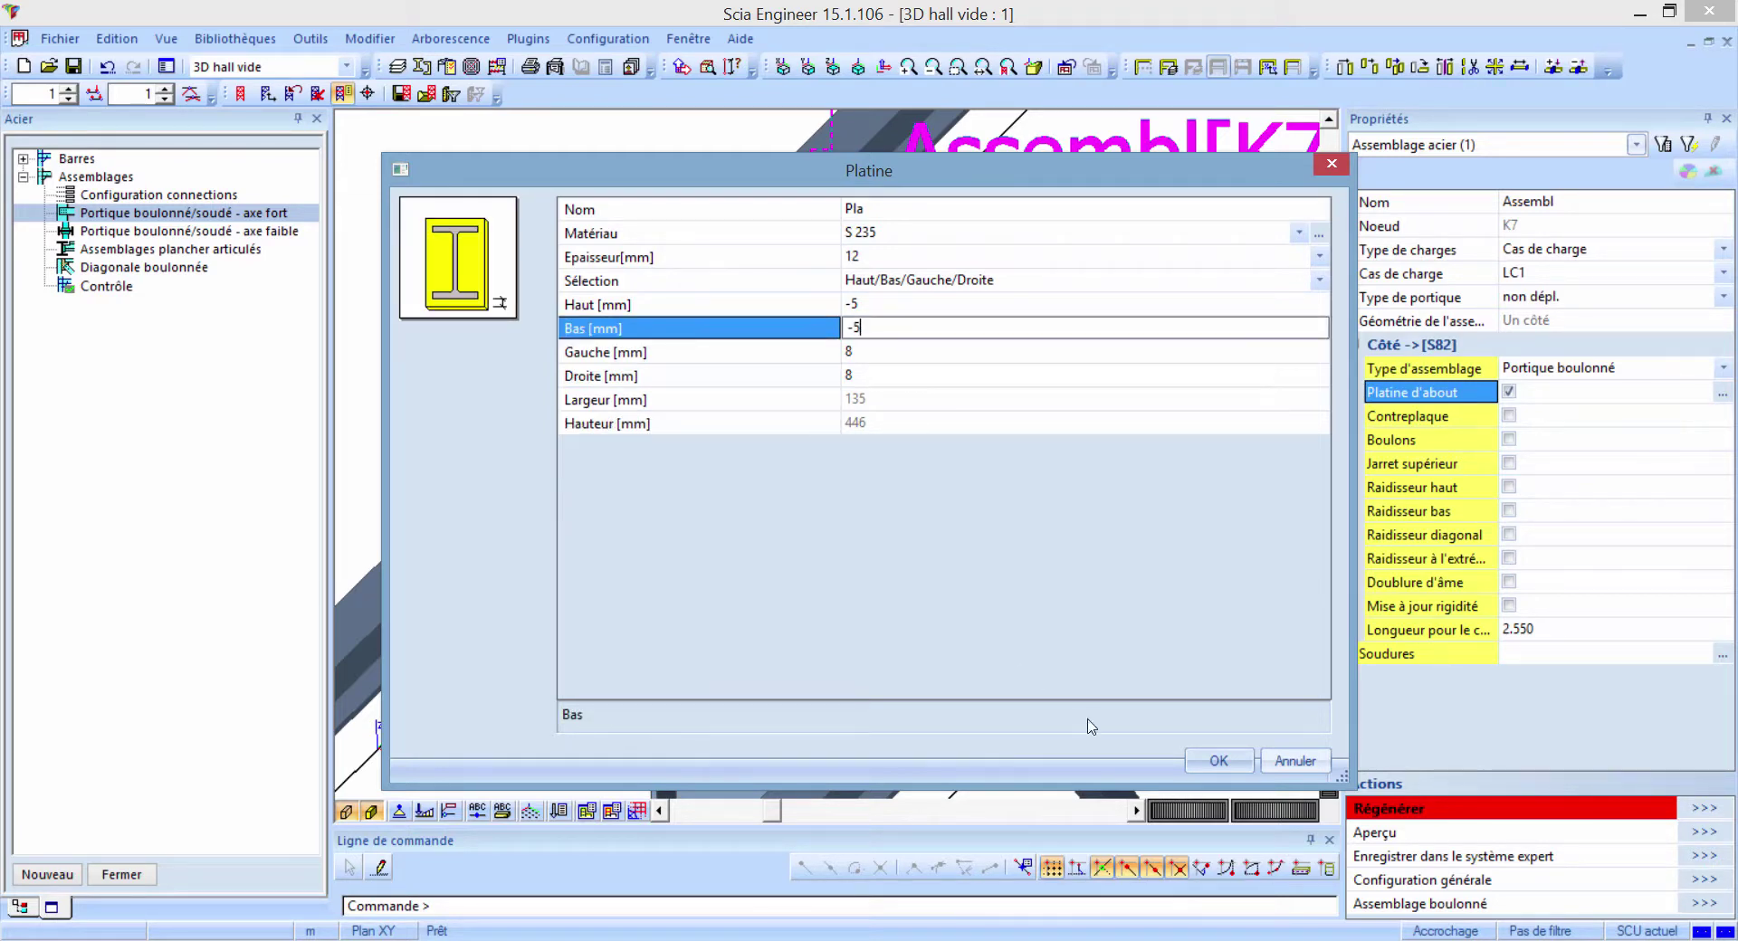
click(1213, 762)
scroll(896, 616, up, 4)
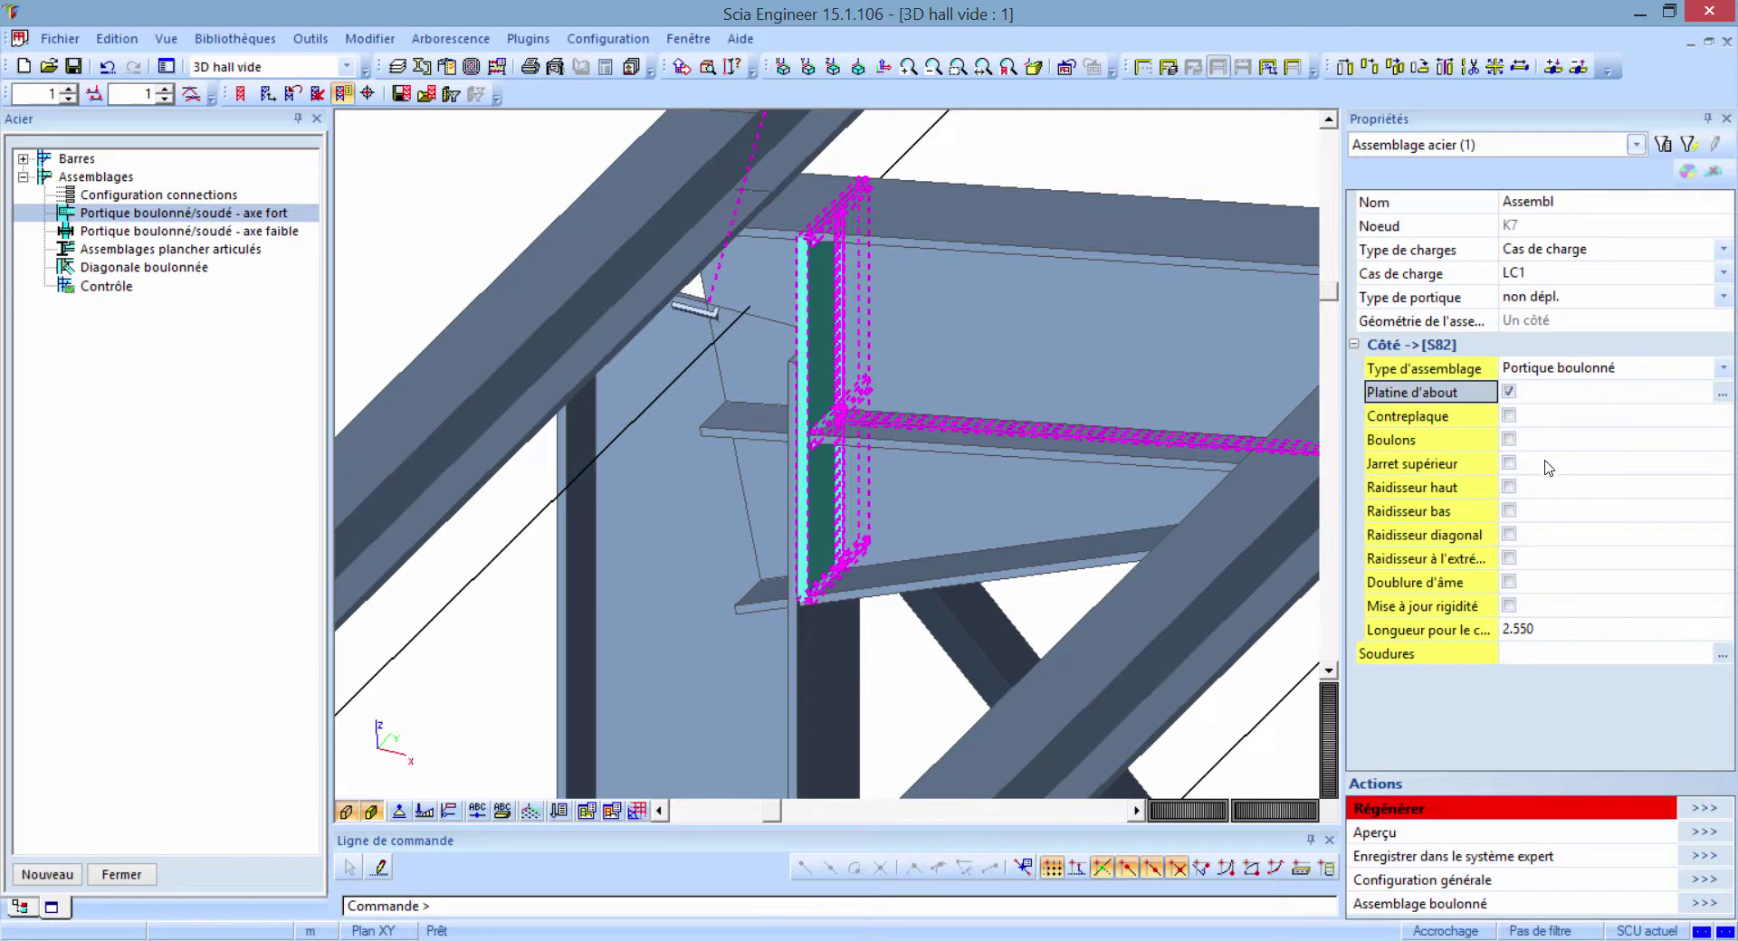
- Add bolts (Boulons) to the S82 side of the connection and review their row and position settings
click(1510, 441)
click(1510, 444)
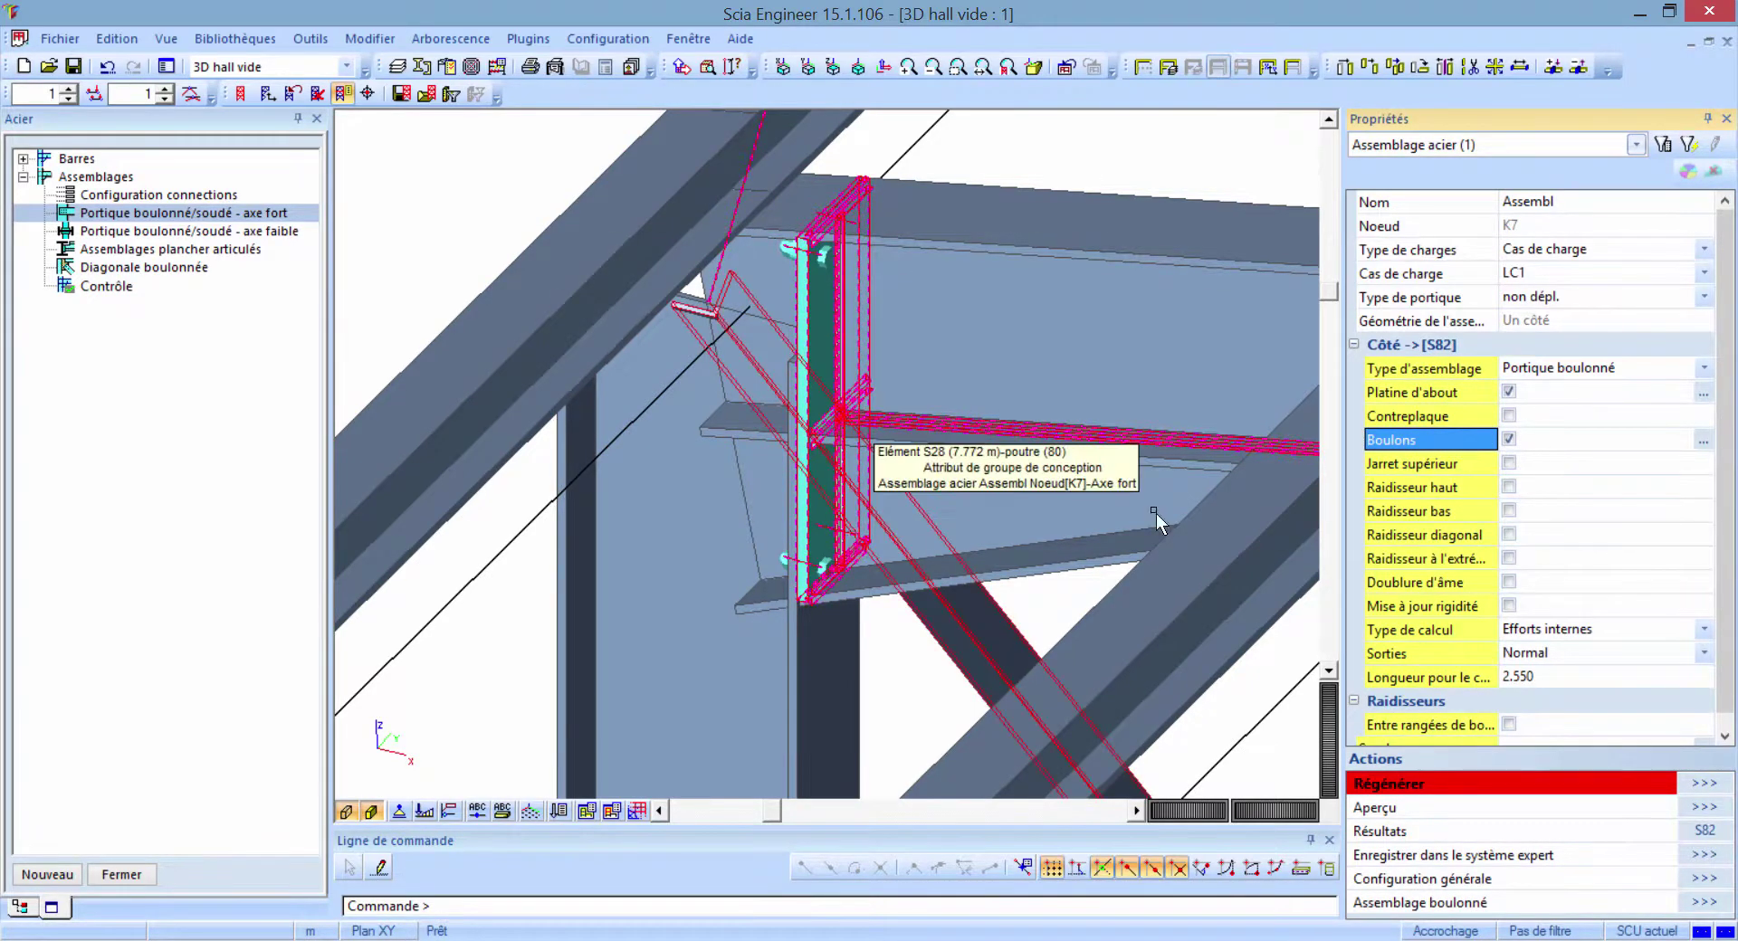
click(1704, 443)
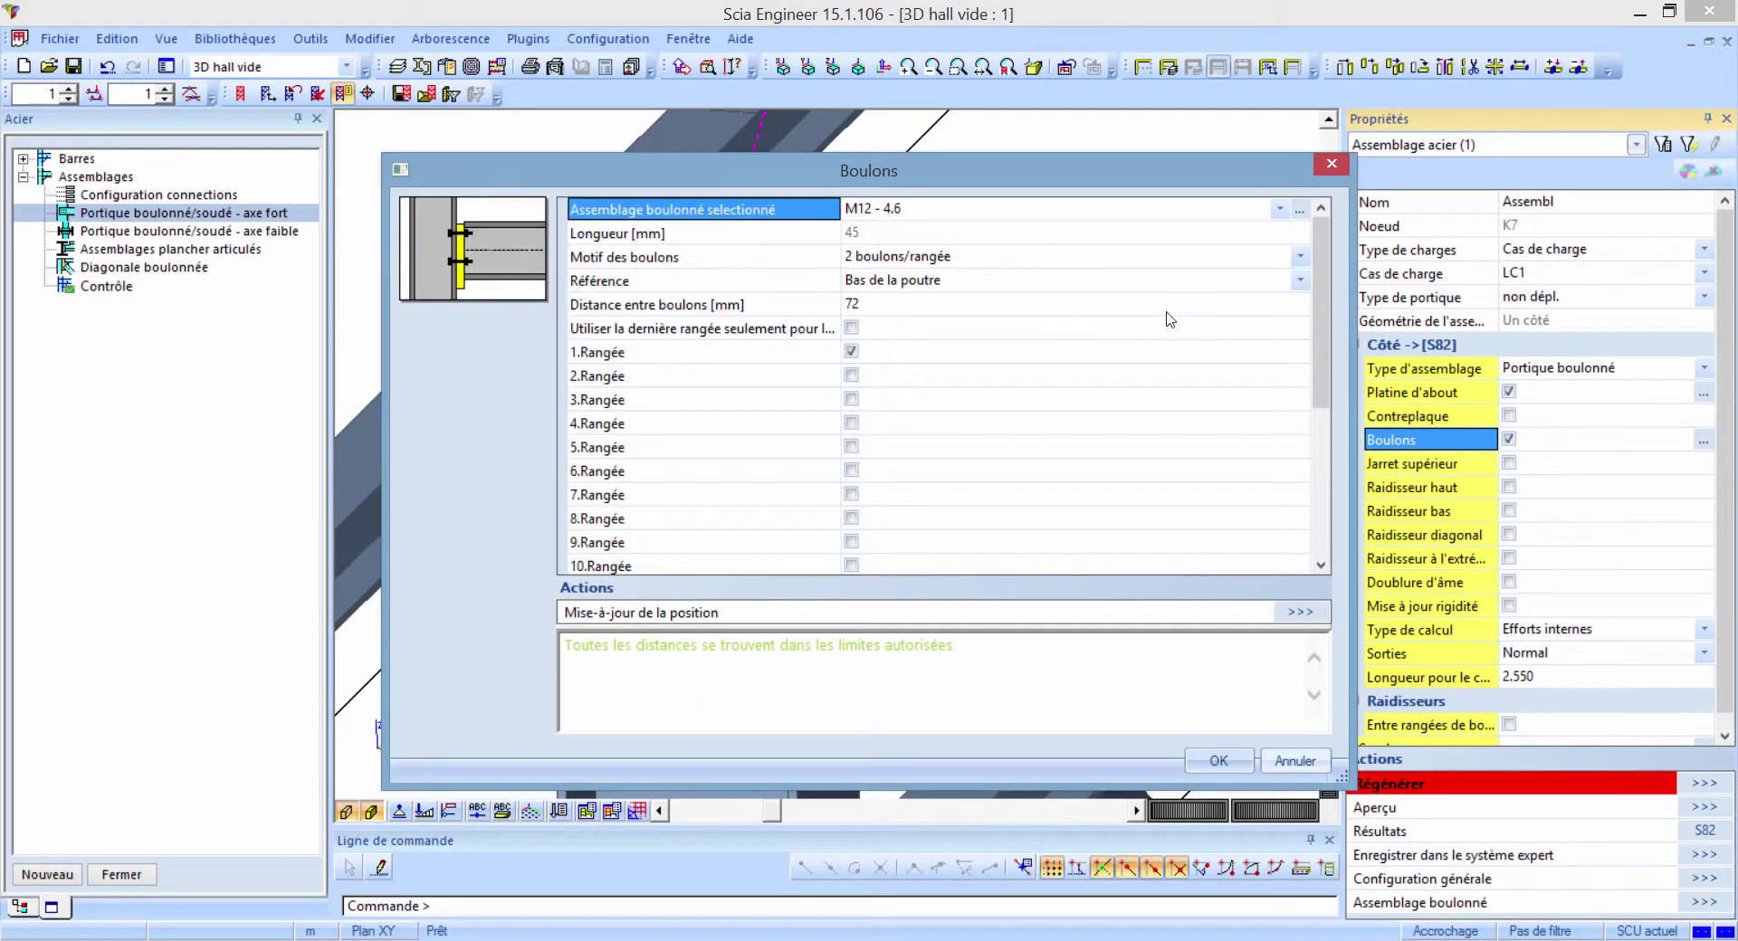
drag(1320, 313, 1327, 356)
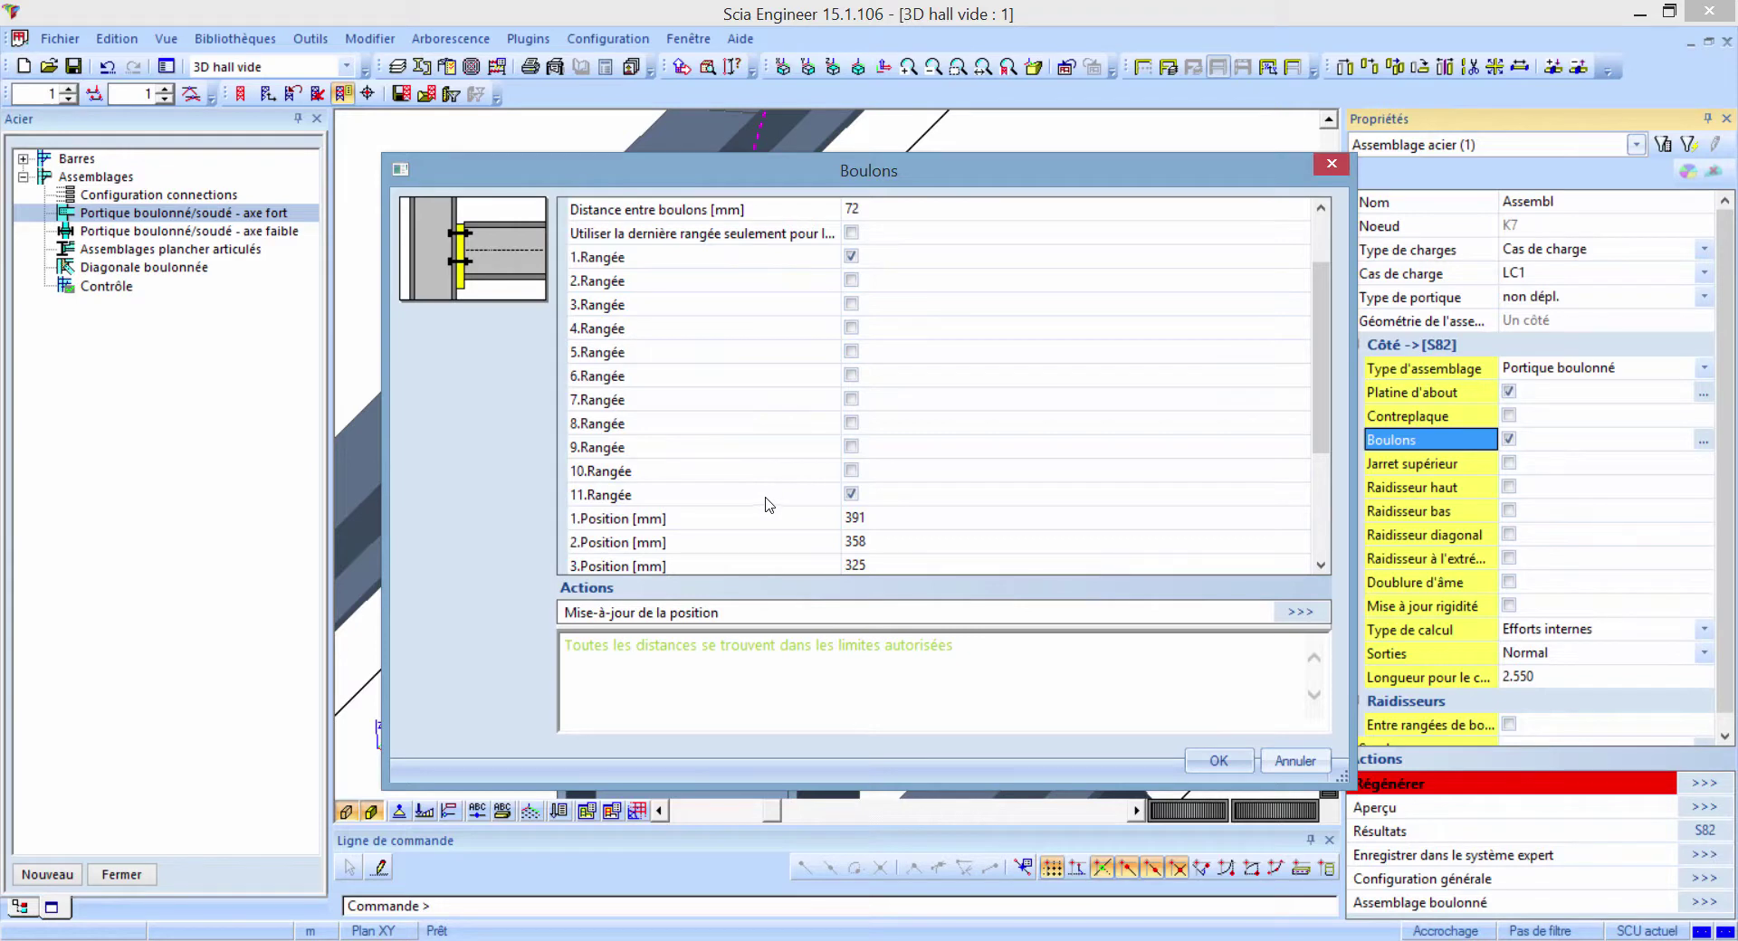
drag(1323, 391, 1324, 493)
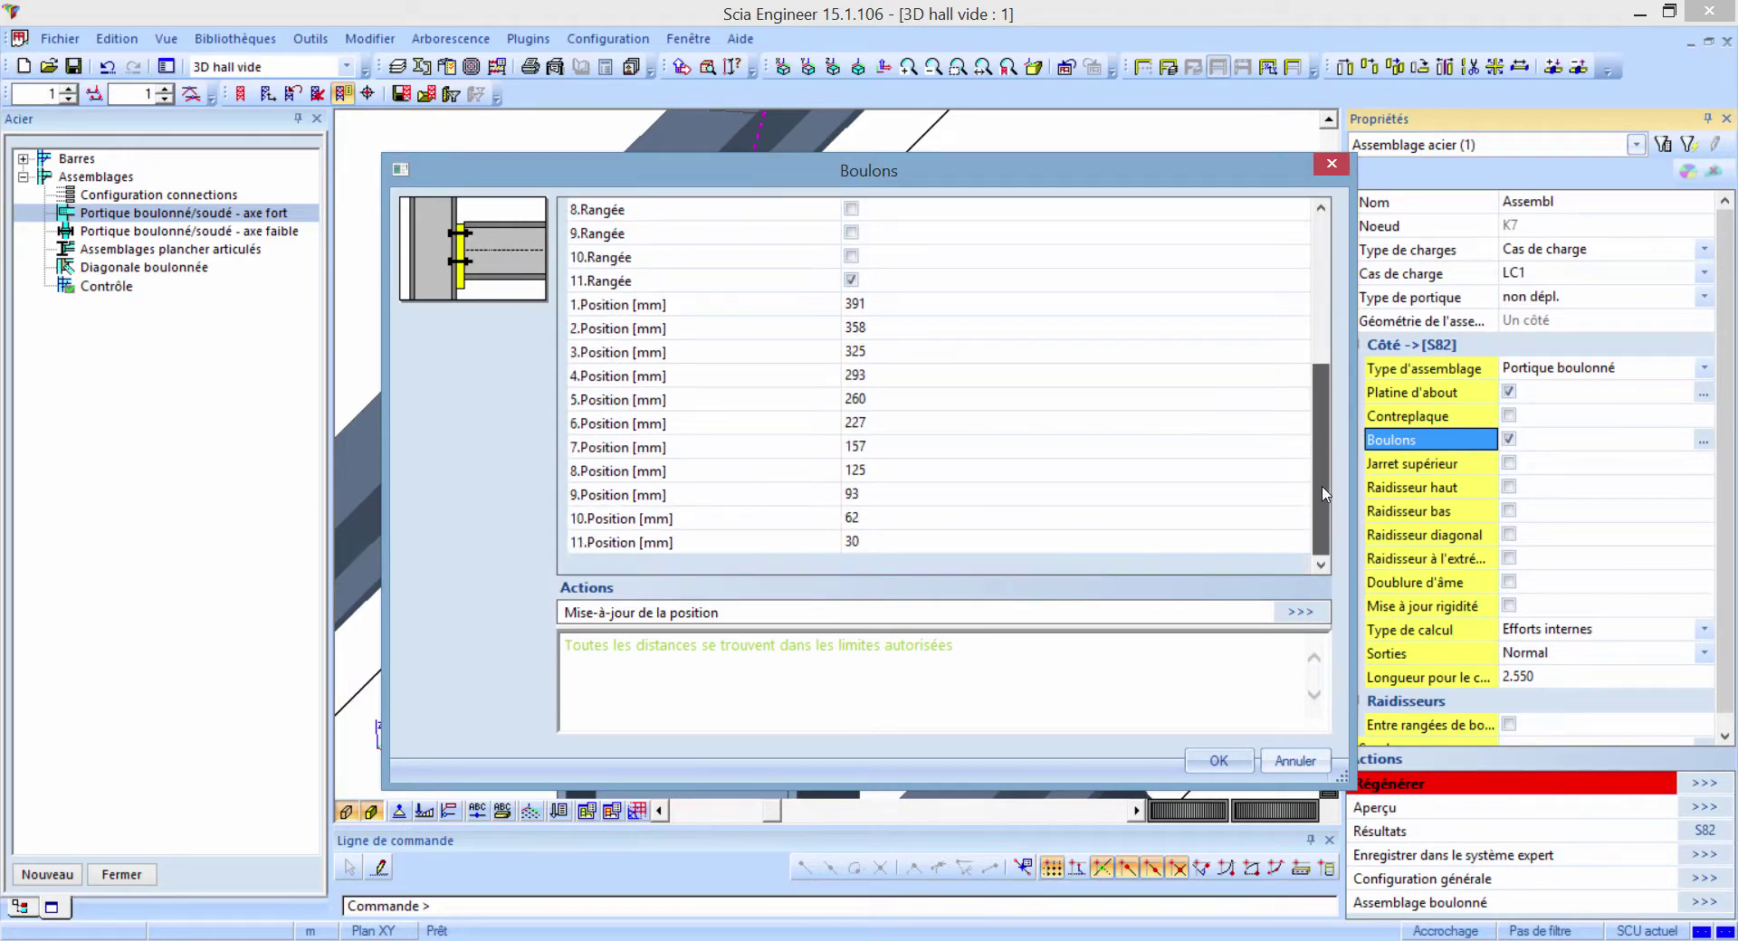
click(659, 306)
click(679, 333)
click(690, 447)
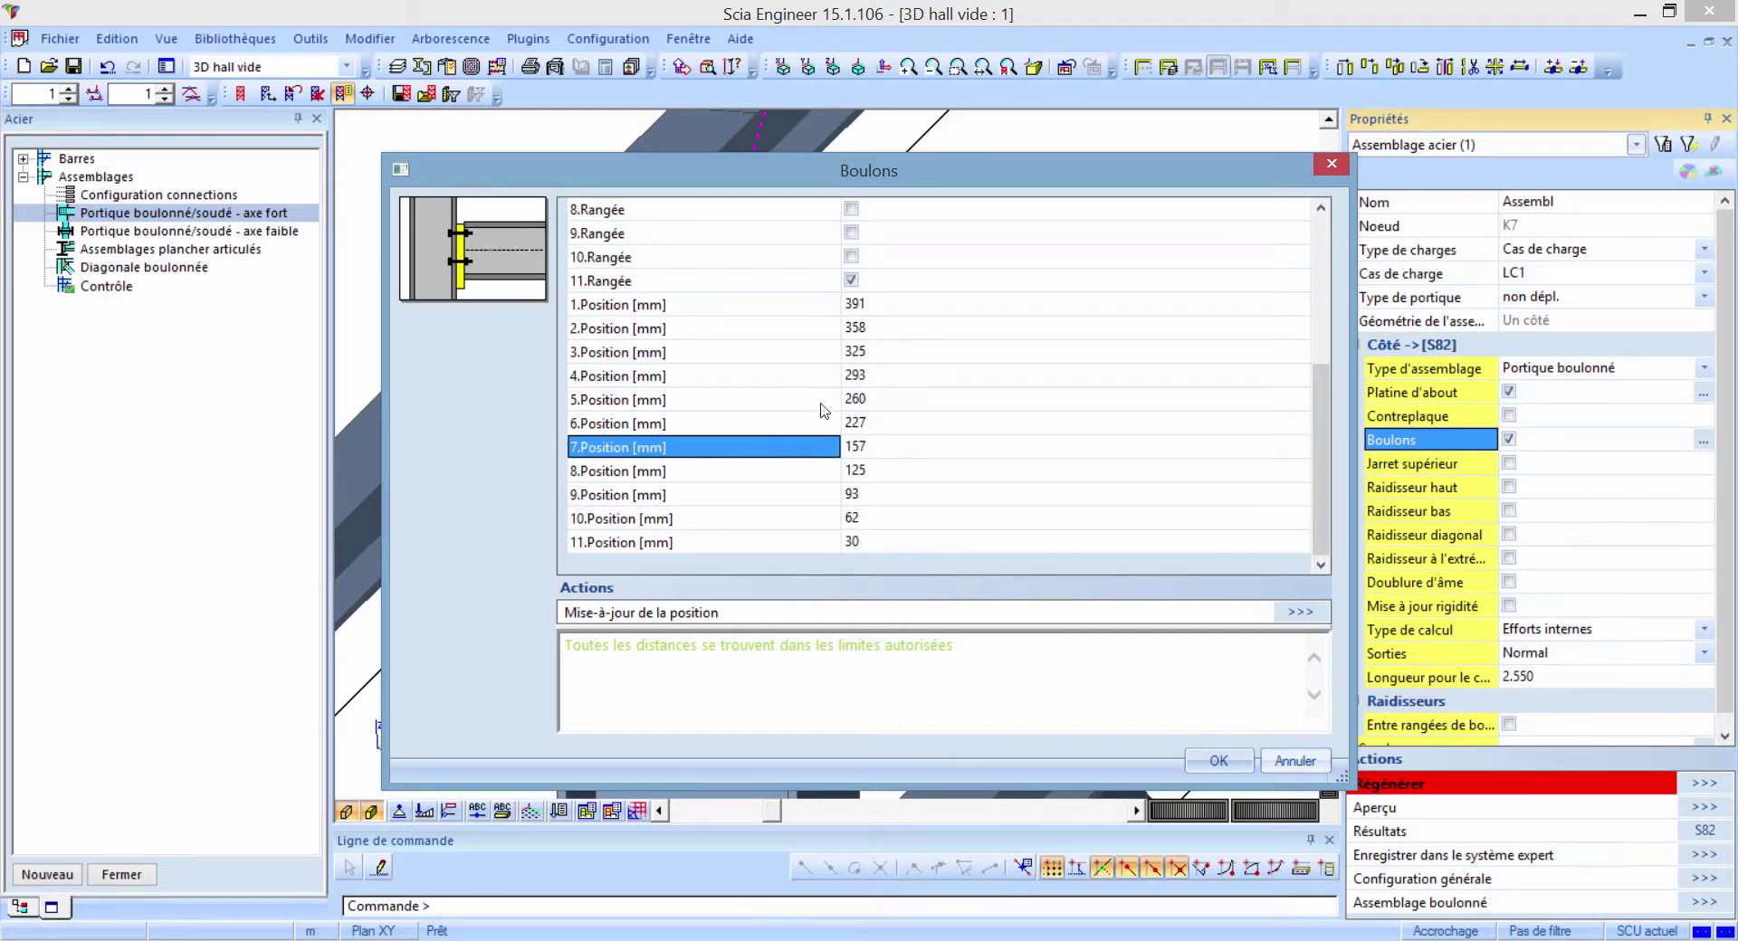
- Set the position of bolt row 4 to 255 mm, activate rows 4 and 5, and read the spacing check
click(892, 399)
click(896, 383)
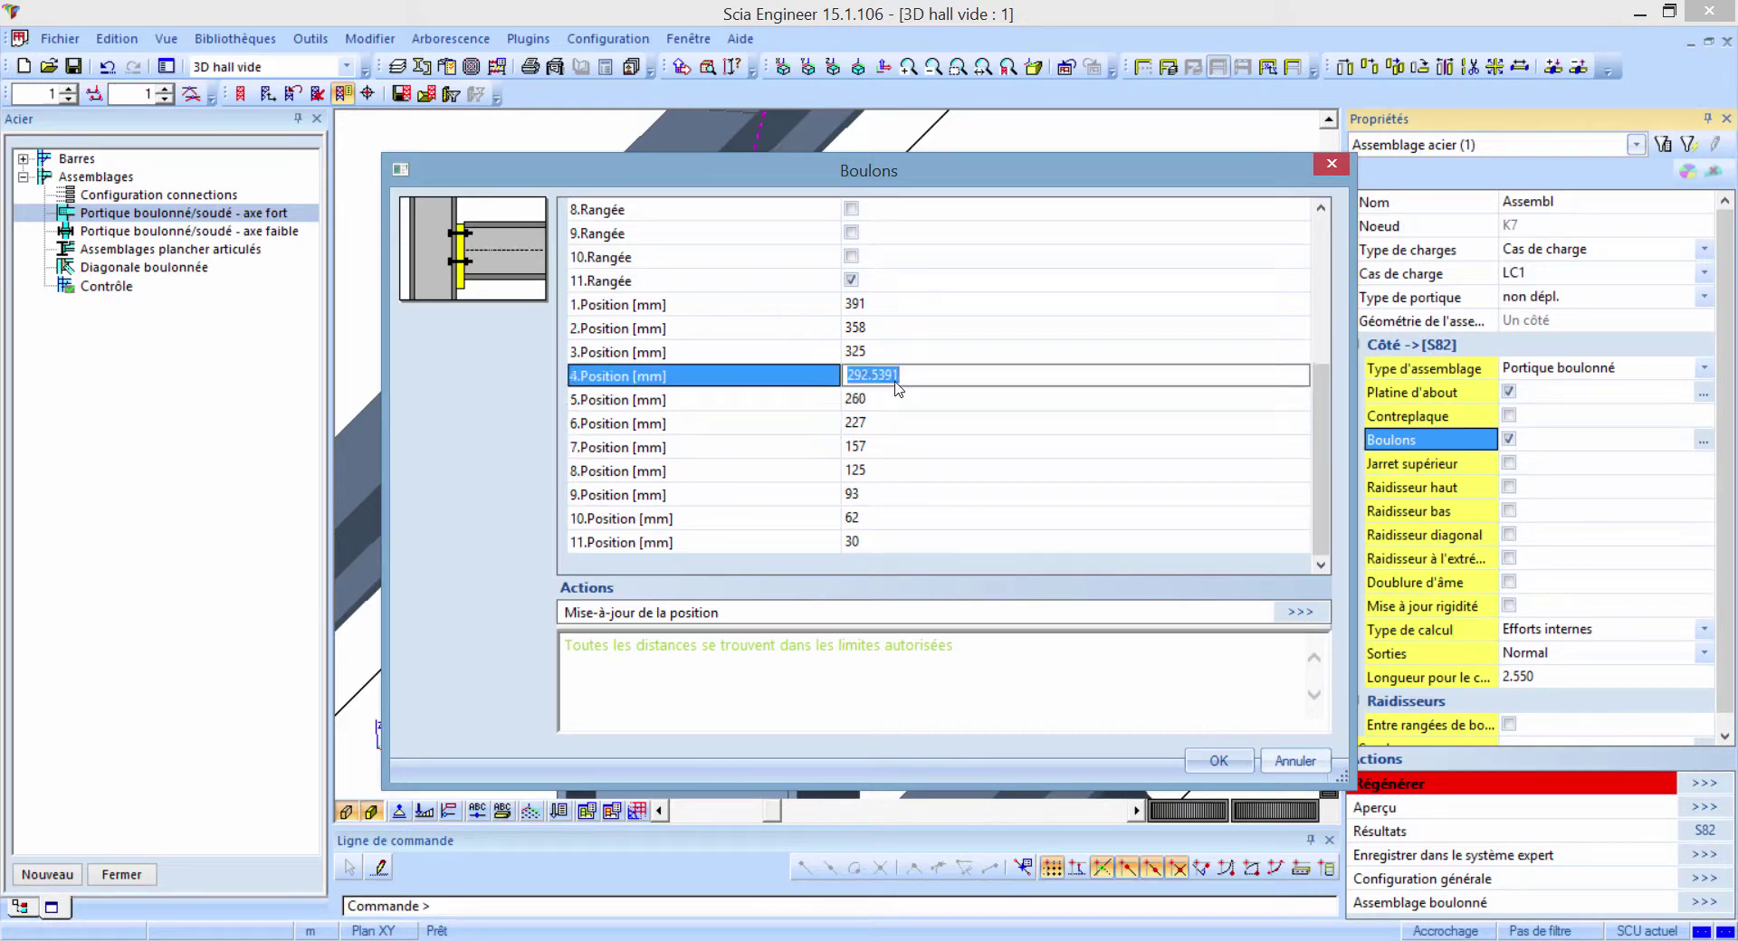
text(255)
scroll(1326, 385, up, 3)
scroll(1328, 384, up, 2)
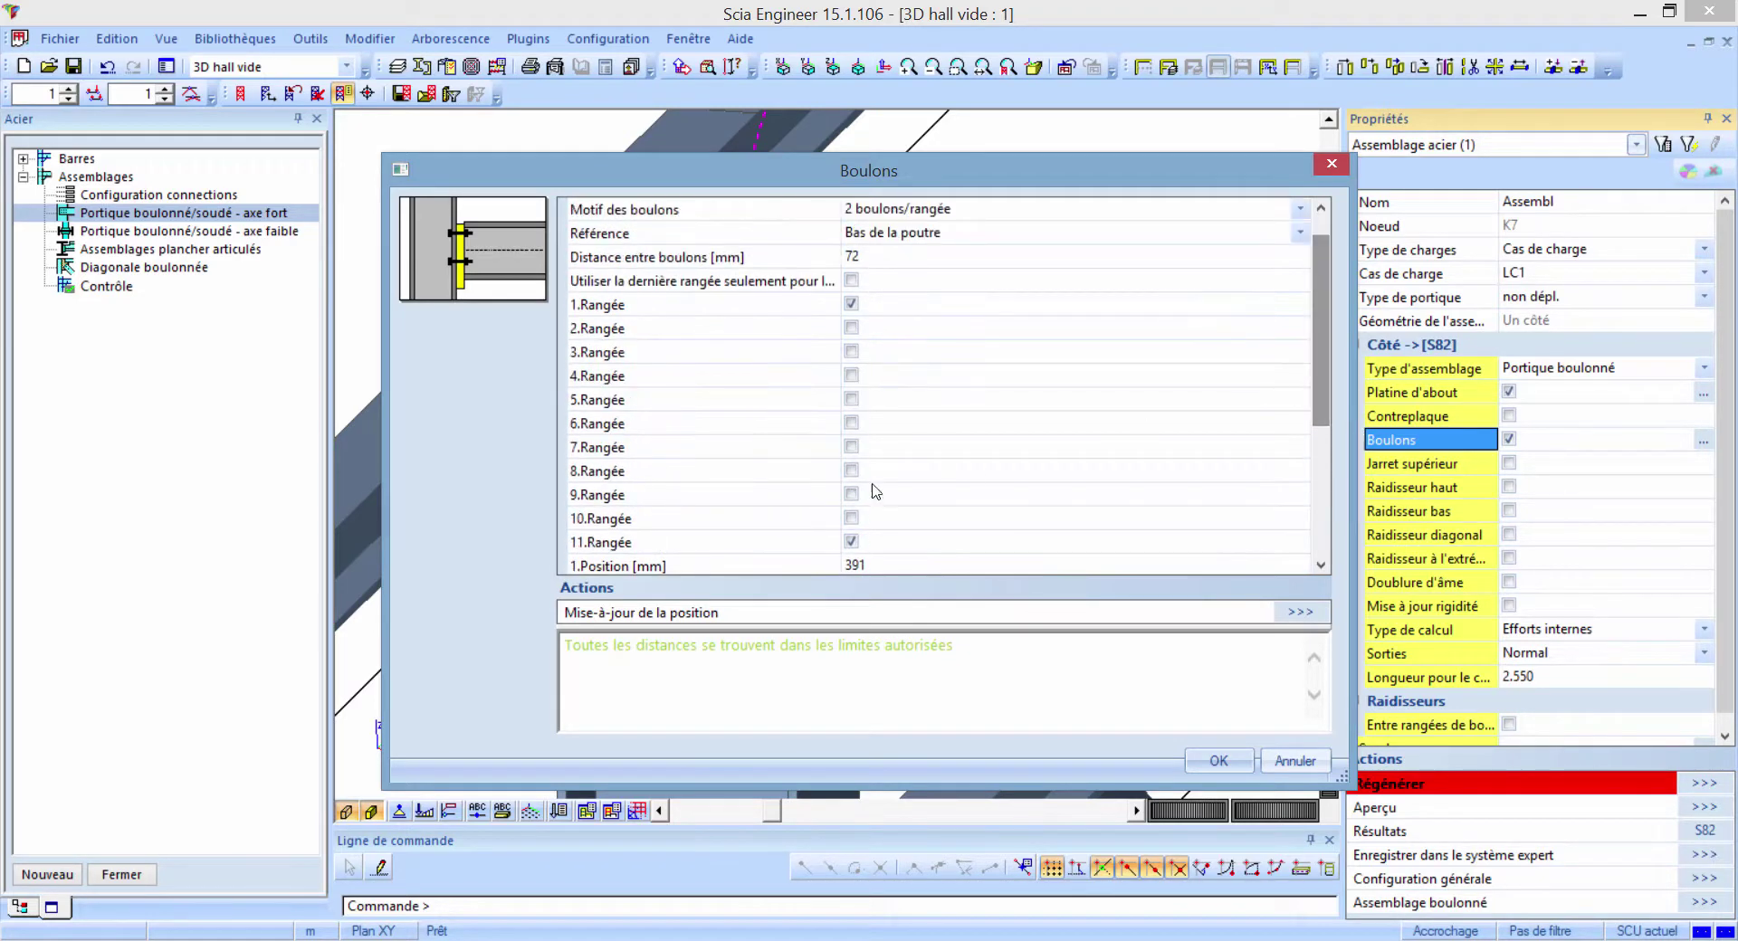
click(851, 375)
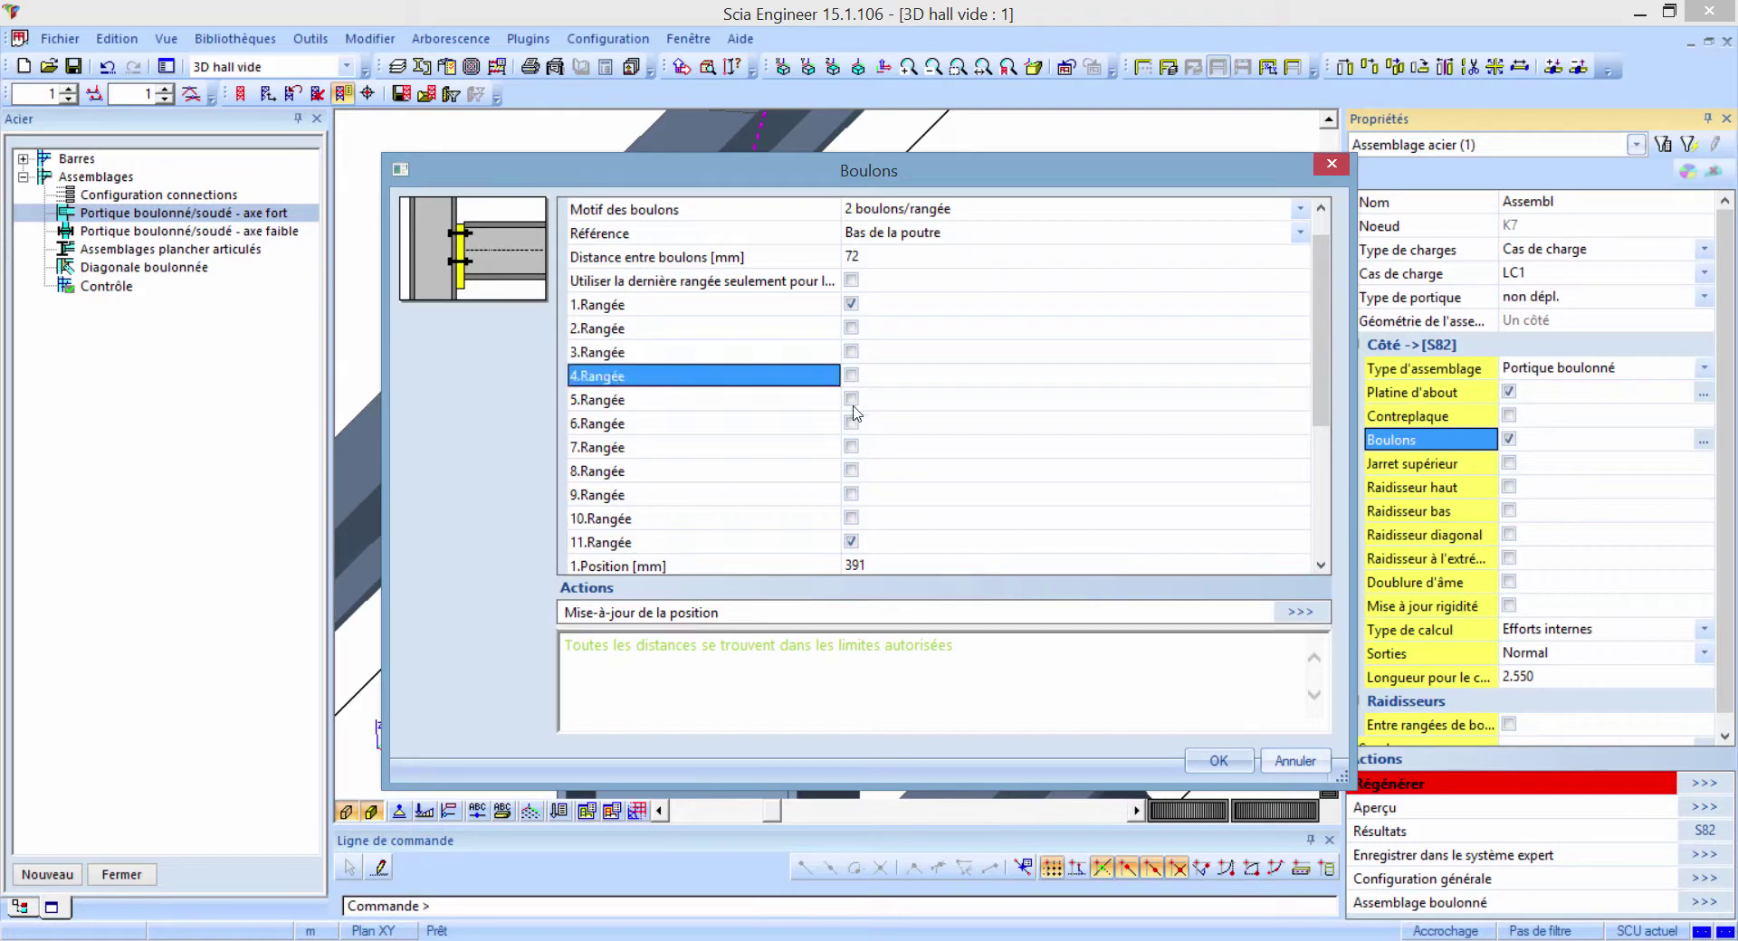
click(851, 398)
click(778, 688)
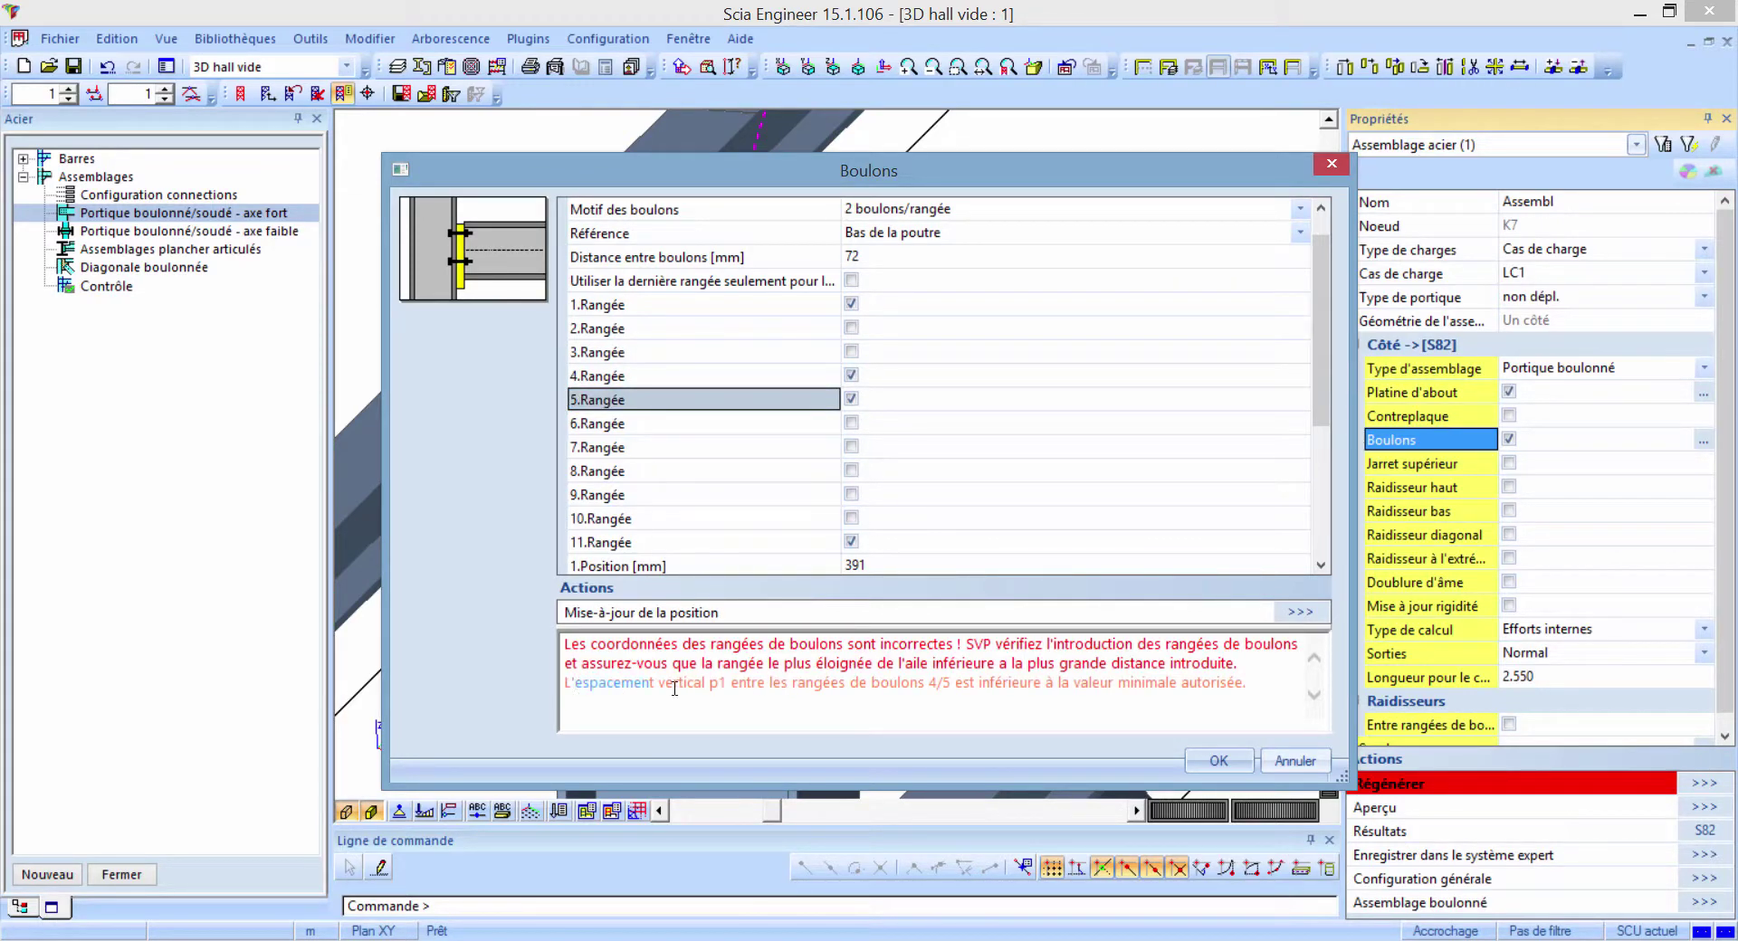
drag(674, 688, 779, 690)
drag(930, 681, 953, 684)
- Update the bolt positions automatically and deactivate bolt rows 4 and 5
click(1297, 614)
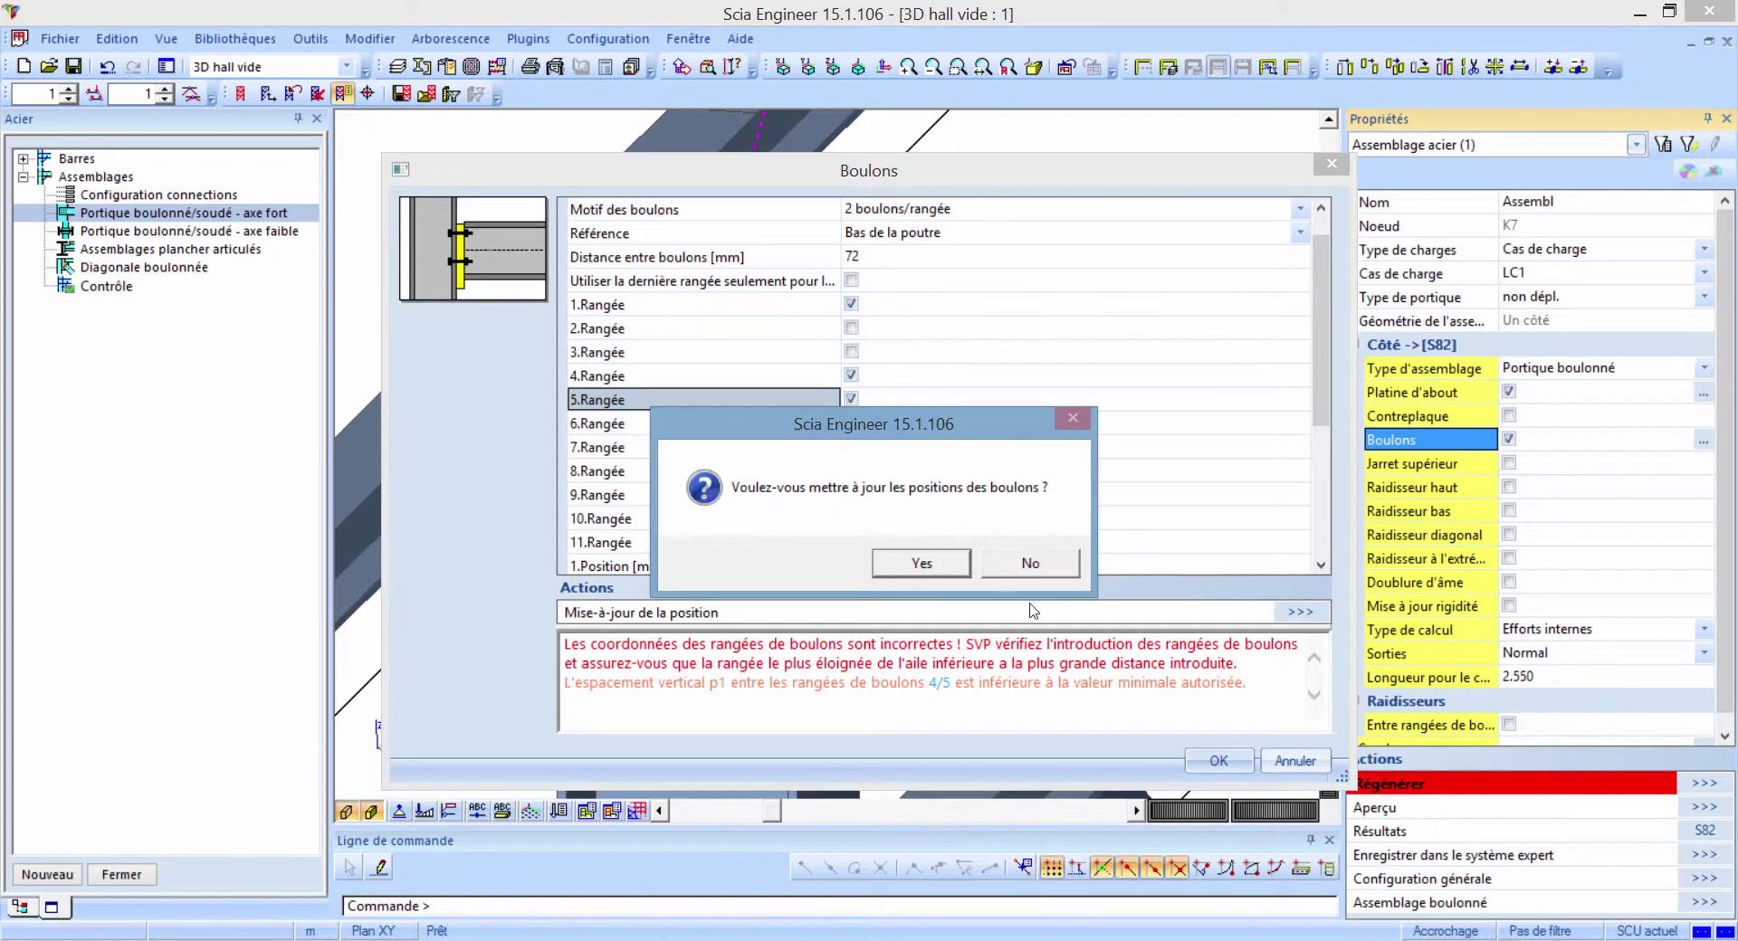
click(911, 566)
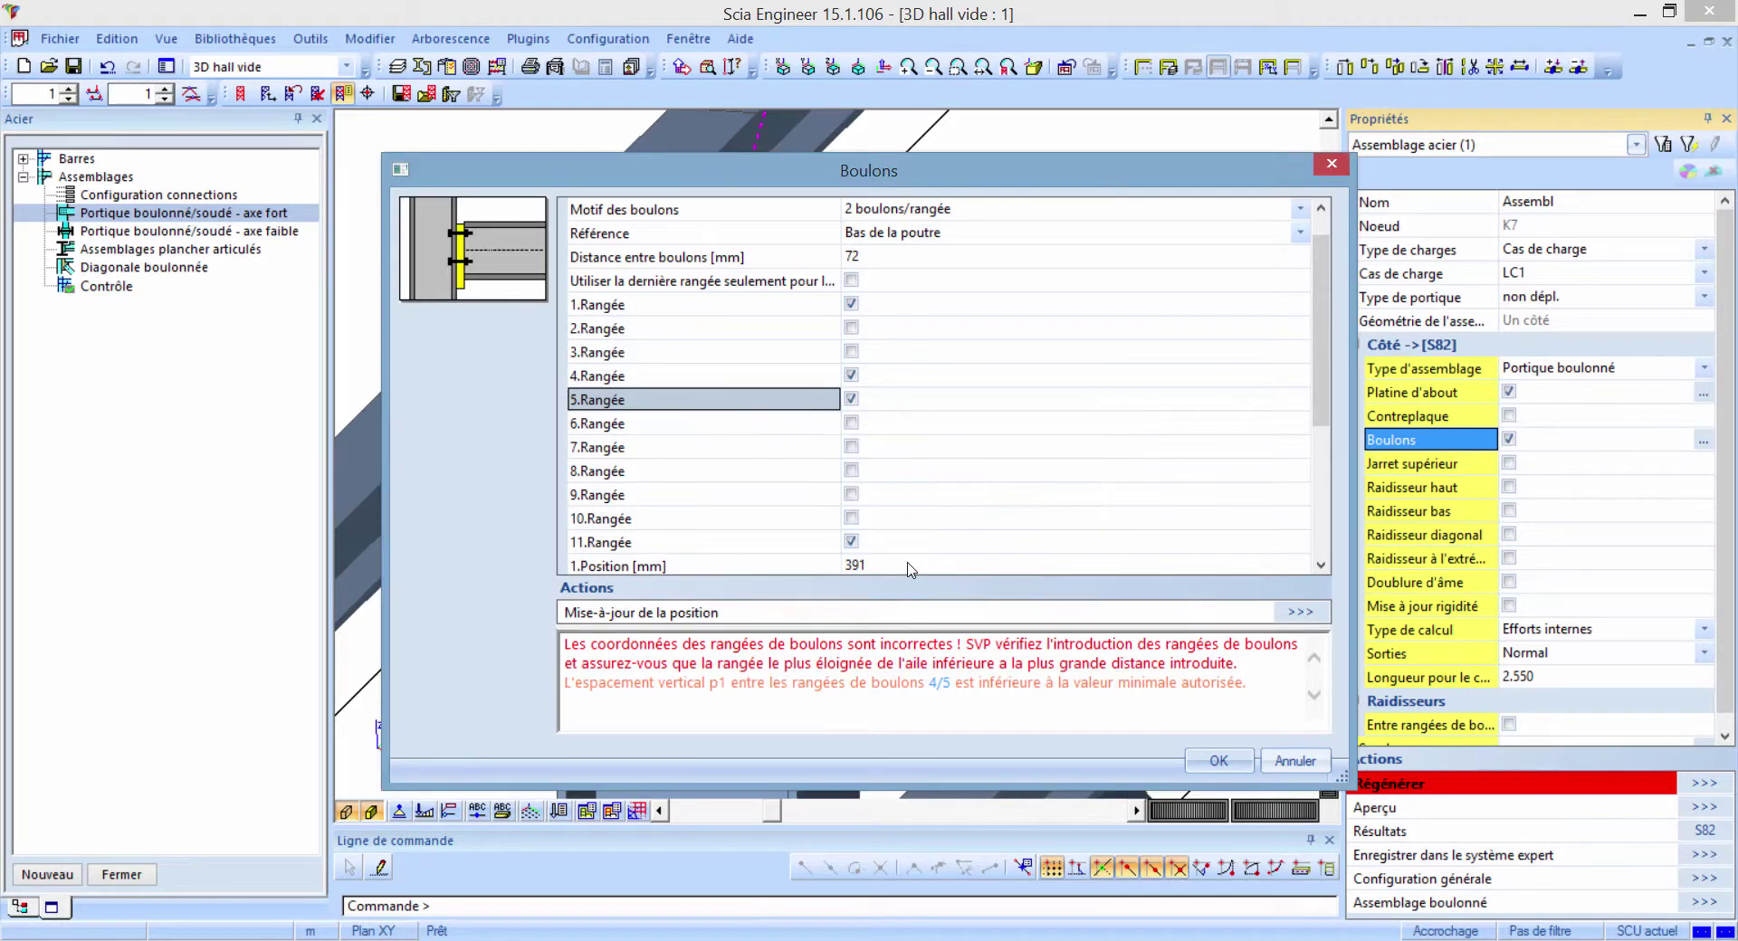
click(853, 399)
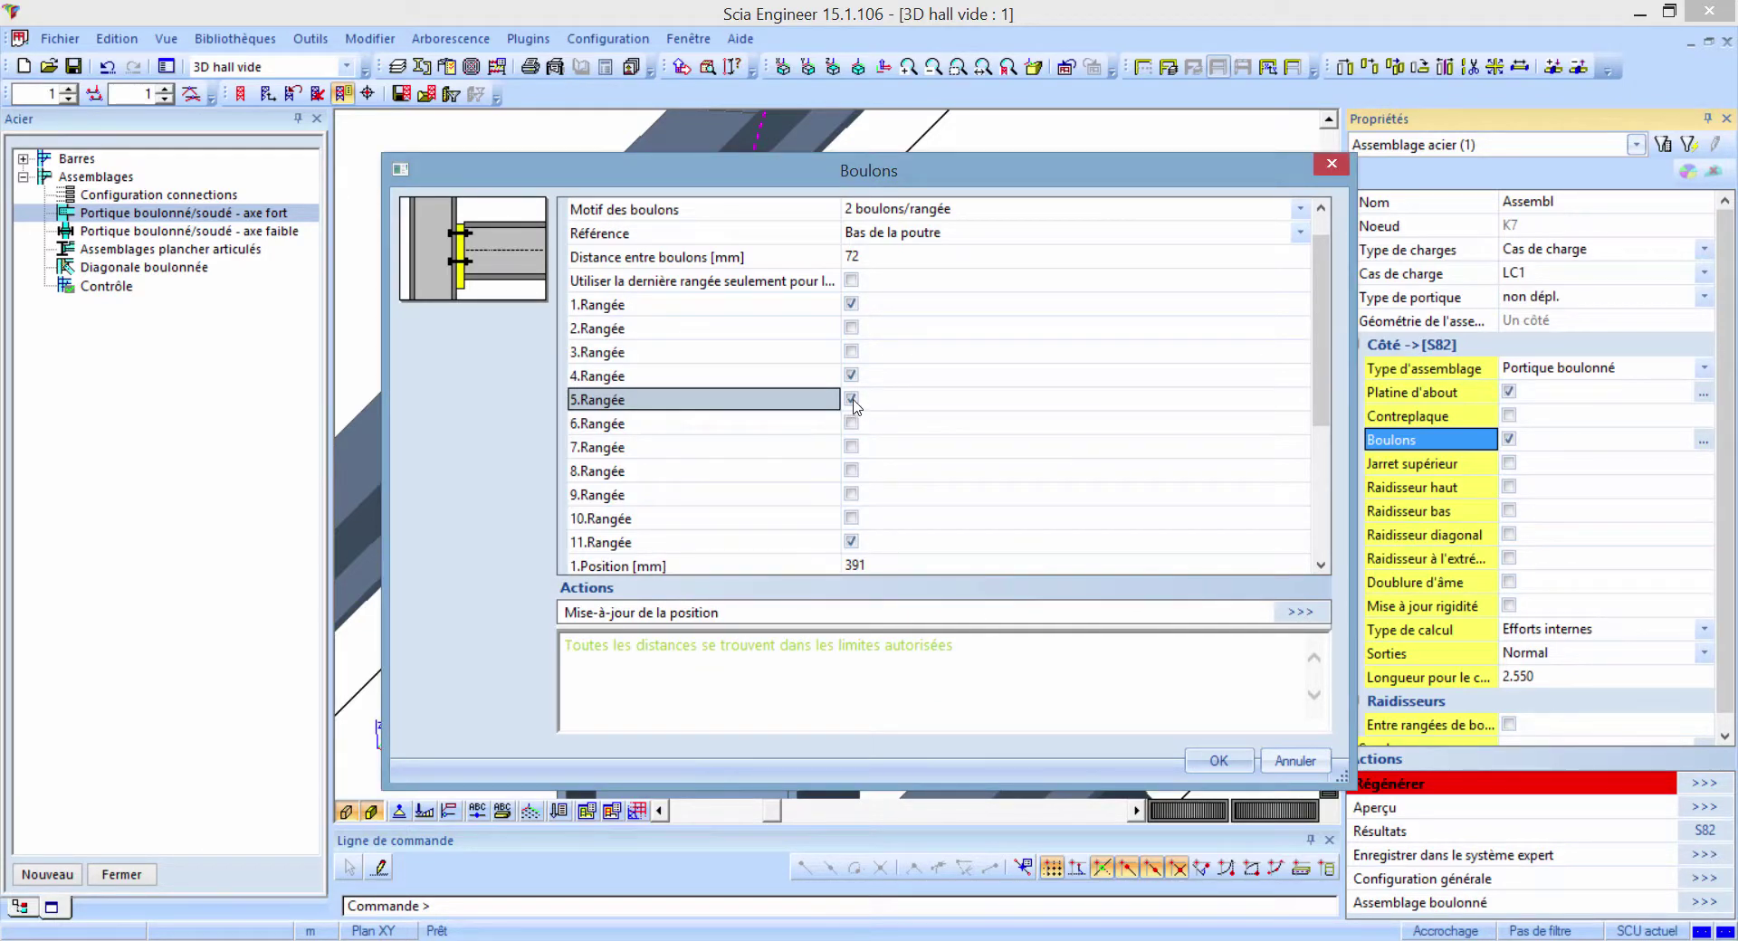
click(853, 375)
click(852, 422)
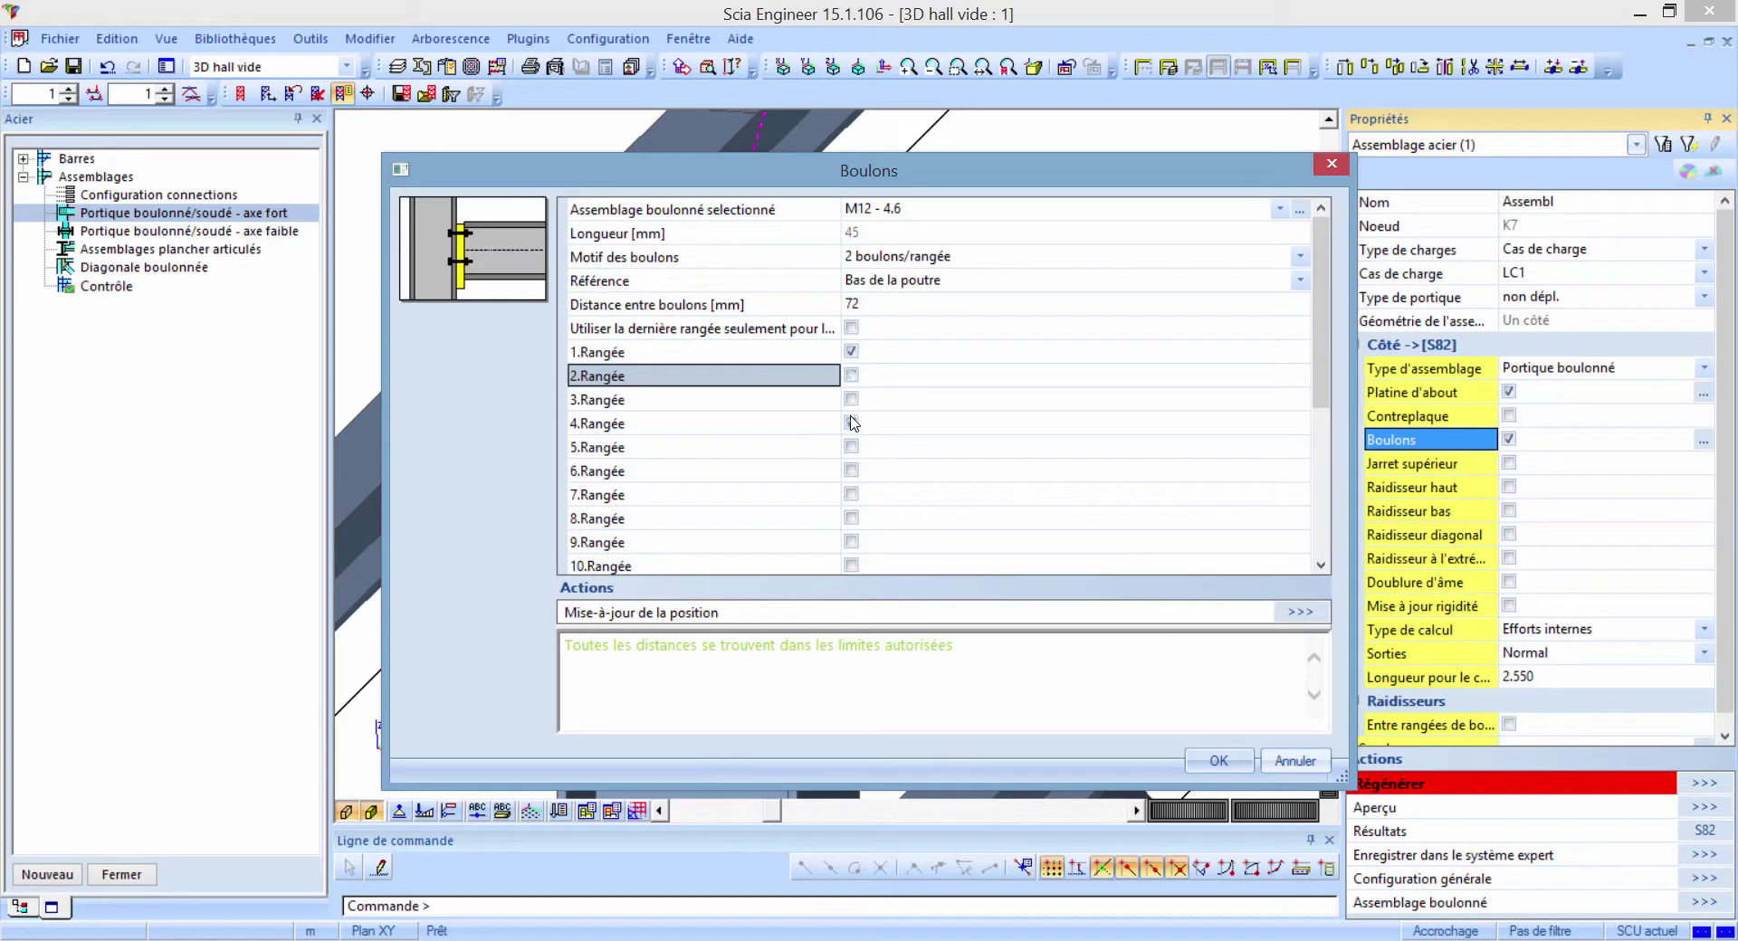
click(852, 375)
- Change the bolt assembly to M20 - 8.8 and reinitialise the bolts
click(899, 212)
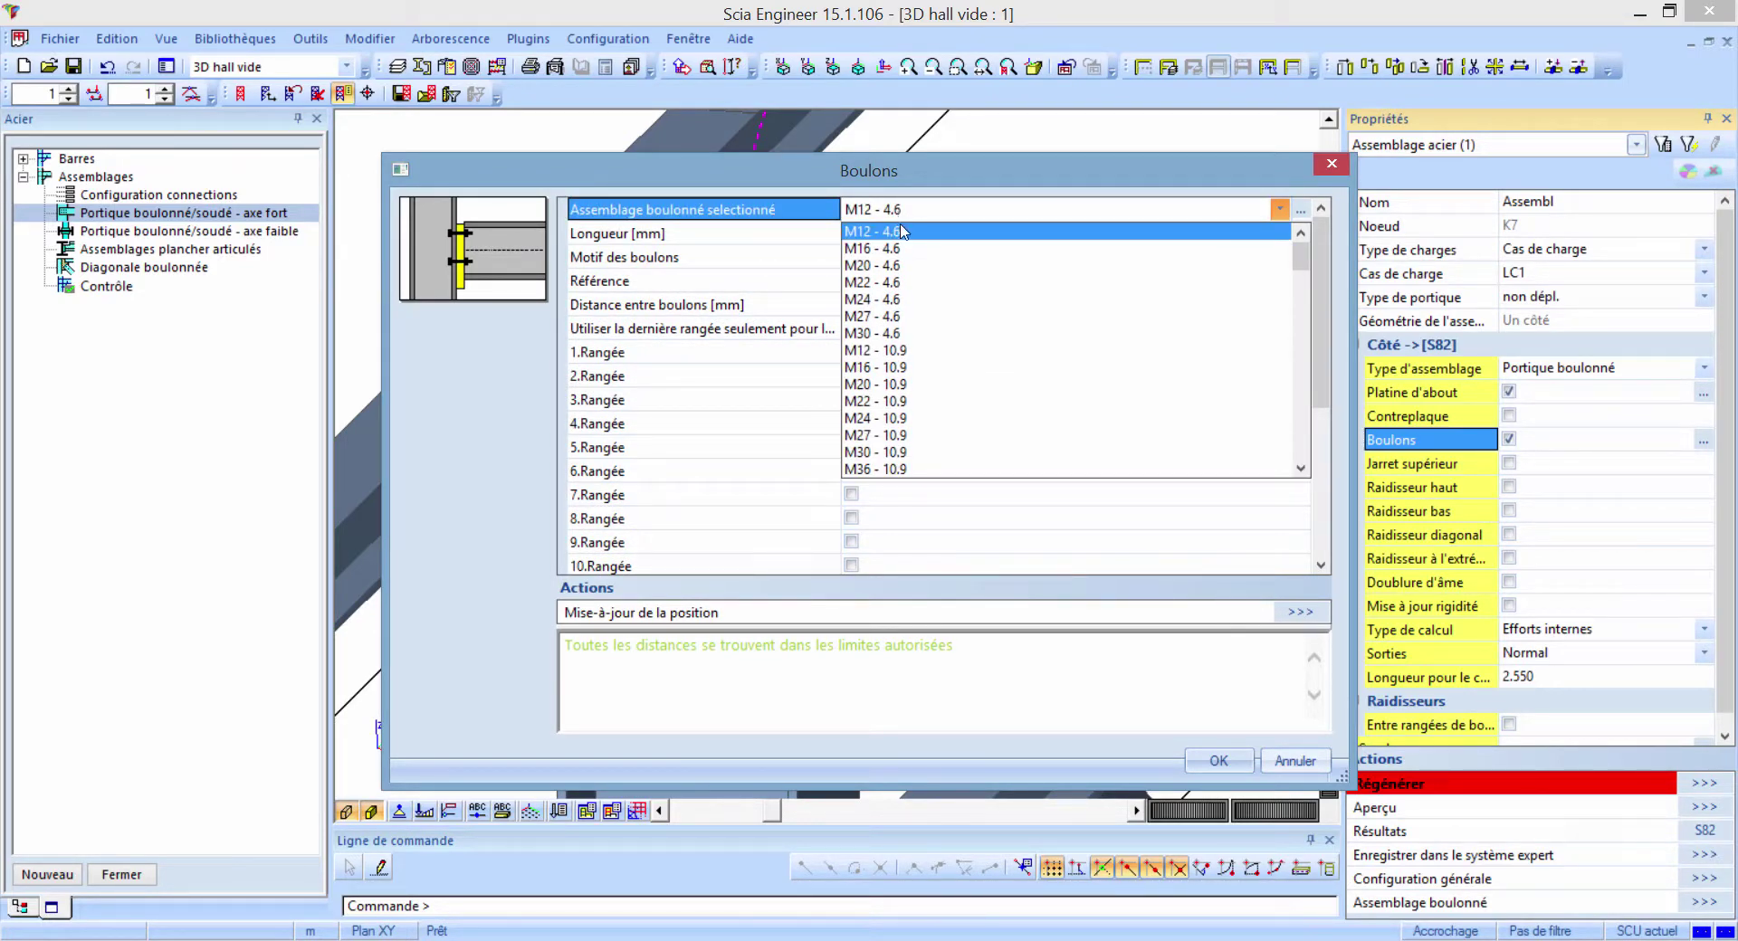
scroll(907, 384, down, 5)
scroll(907, 385, down, 4)
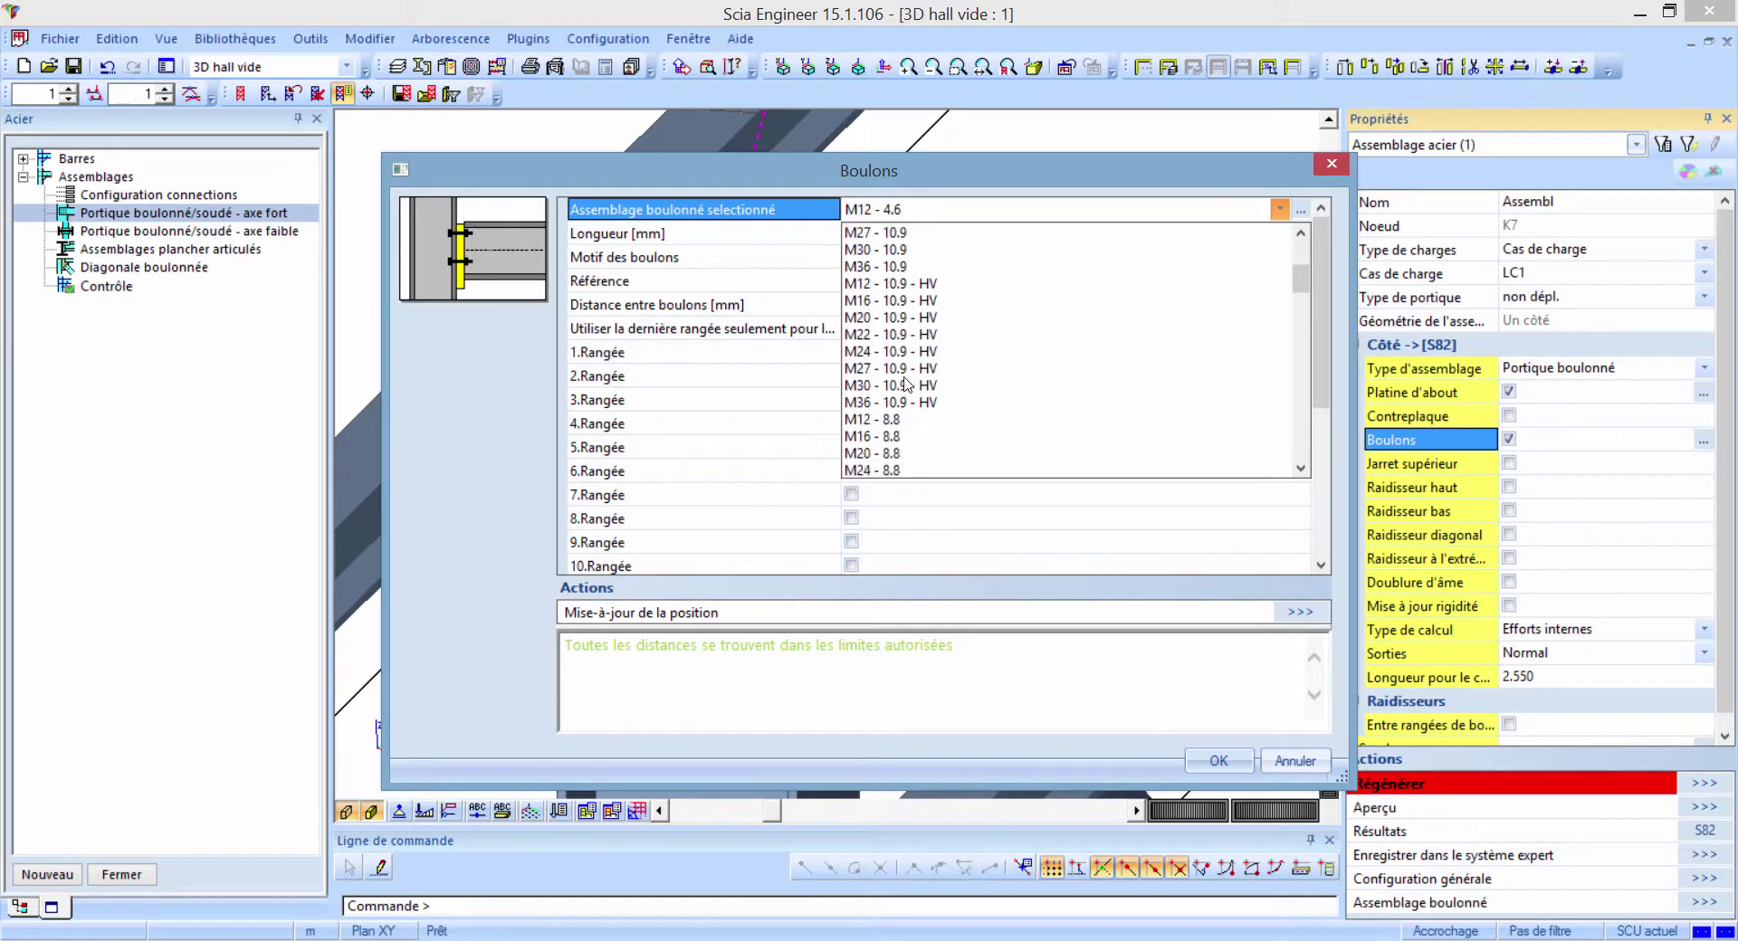
click(890, 357)
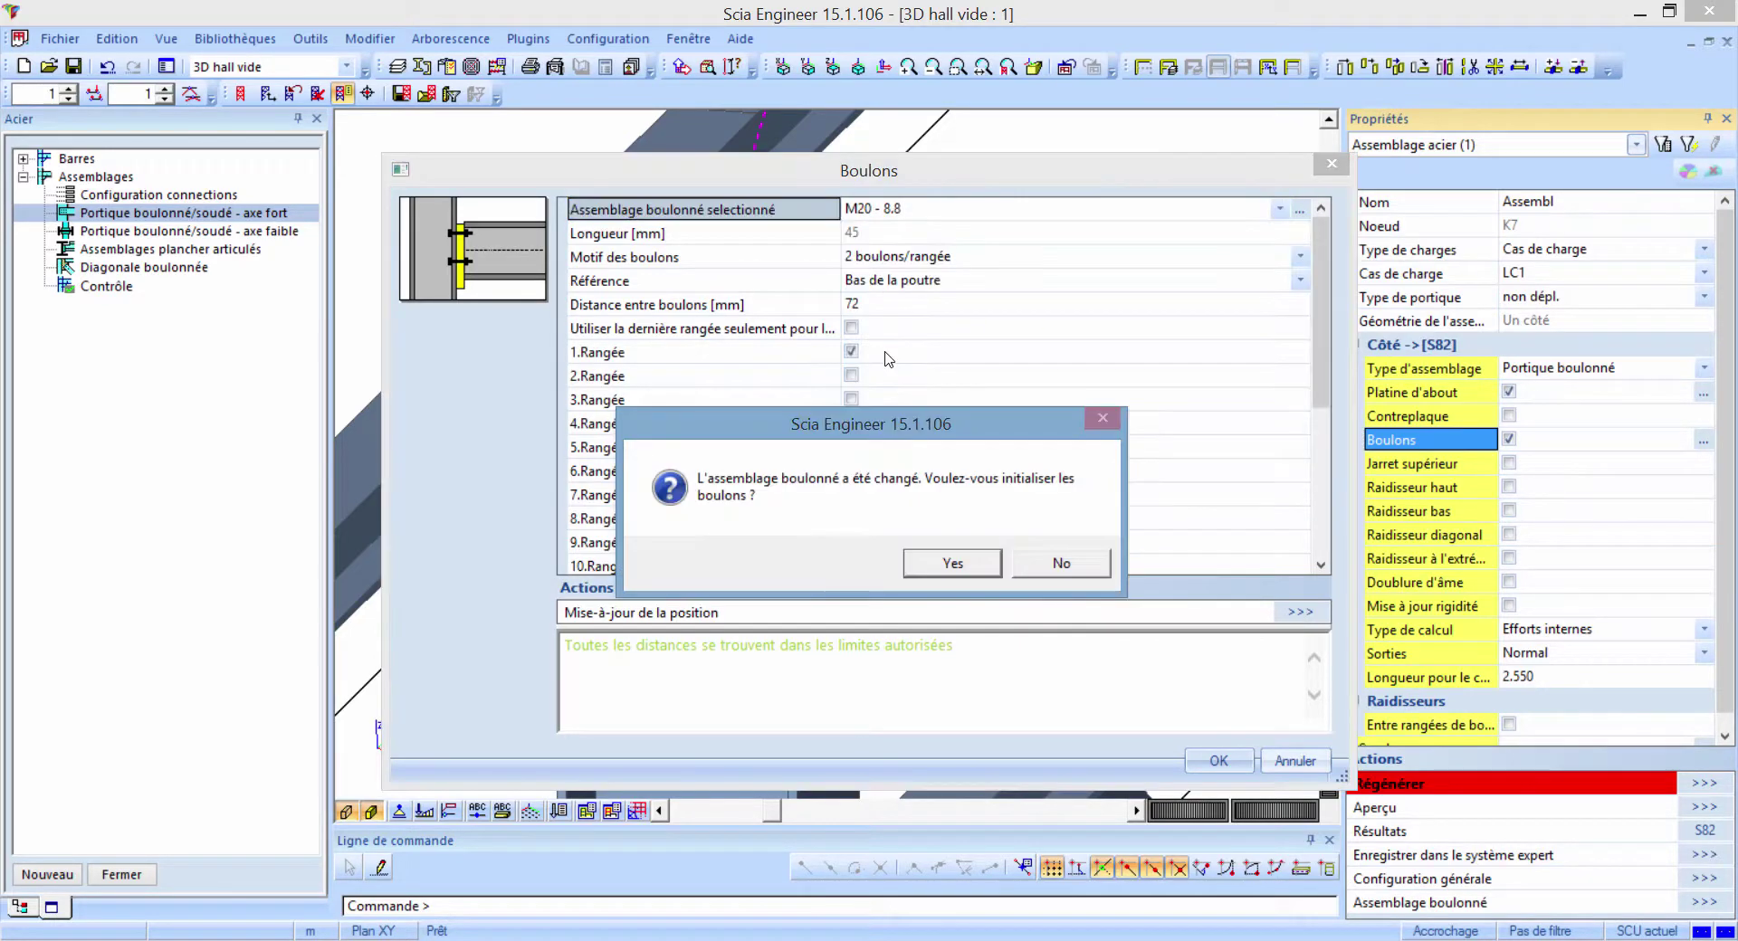
click(942, 566)
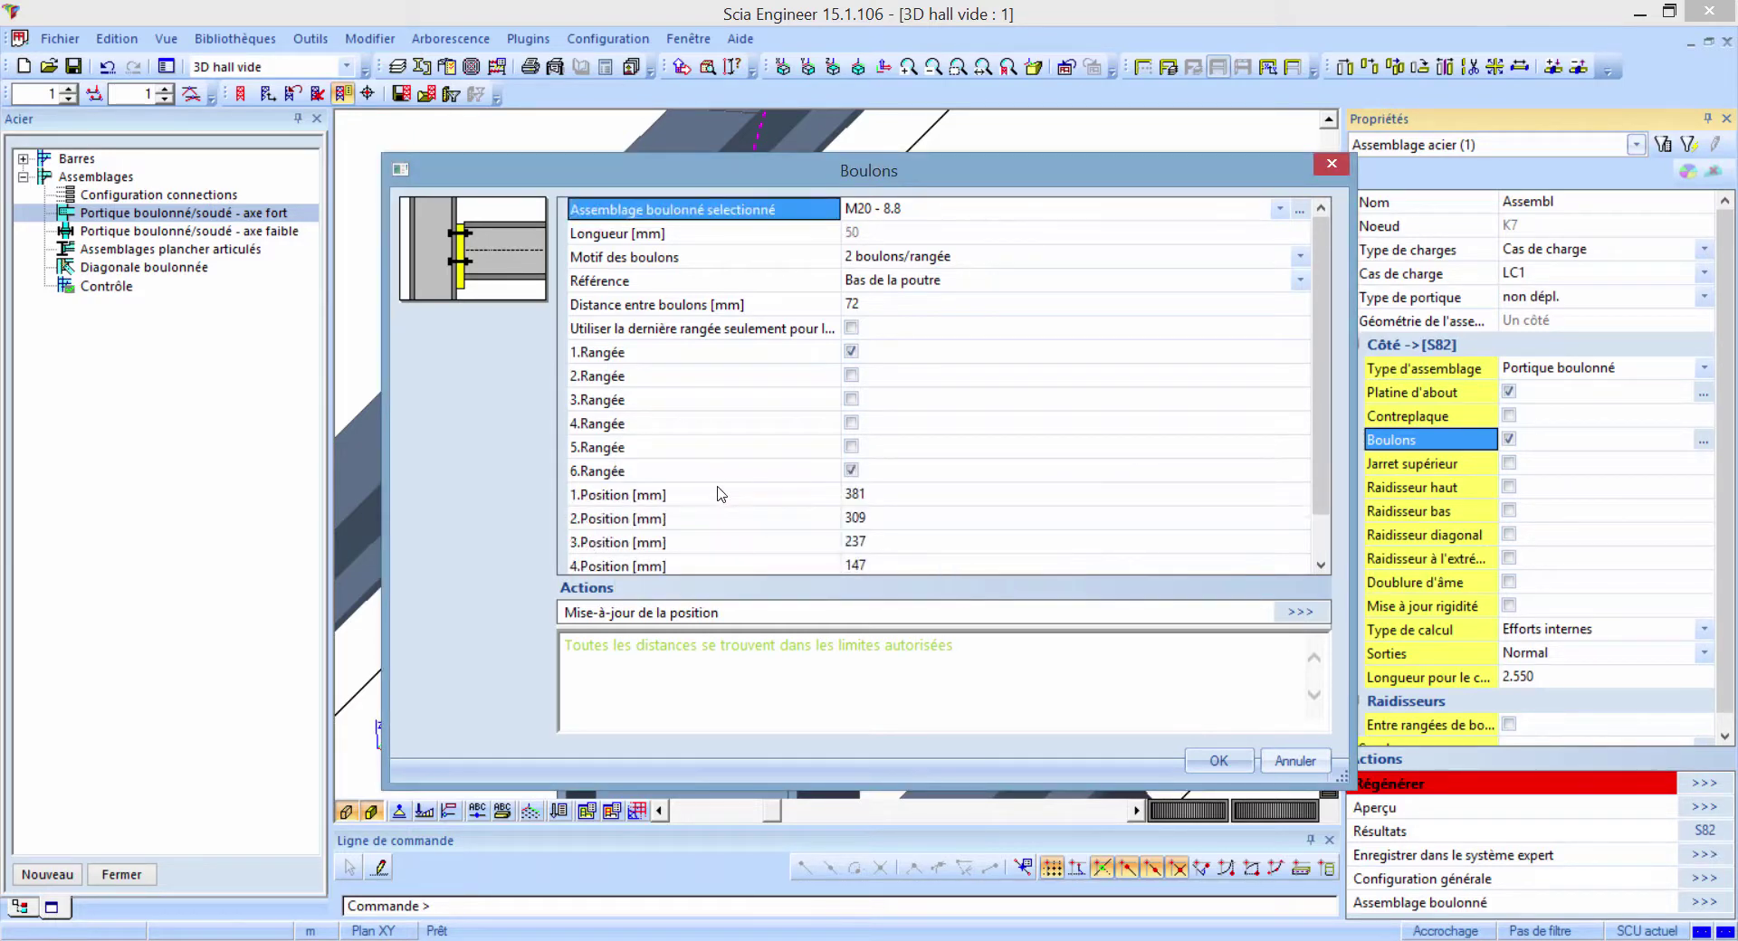
- Review the available bolt rows and activate the second row (2.Rangée)
click(703, 355)
click(706, 377)
click(709, 447)
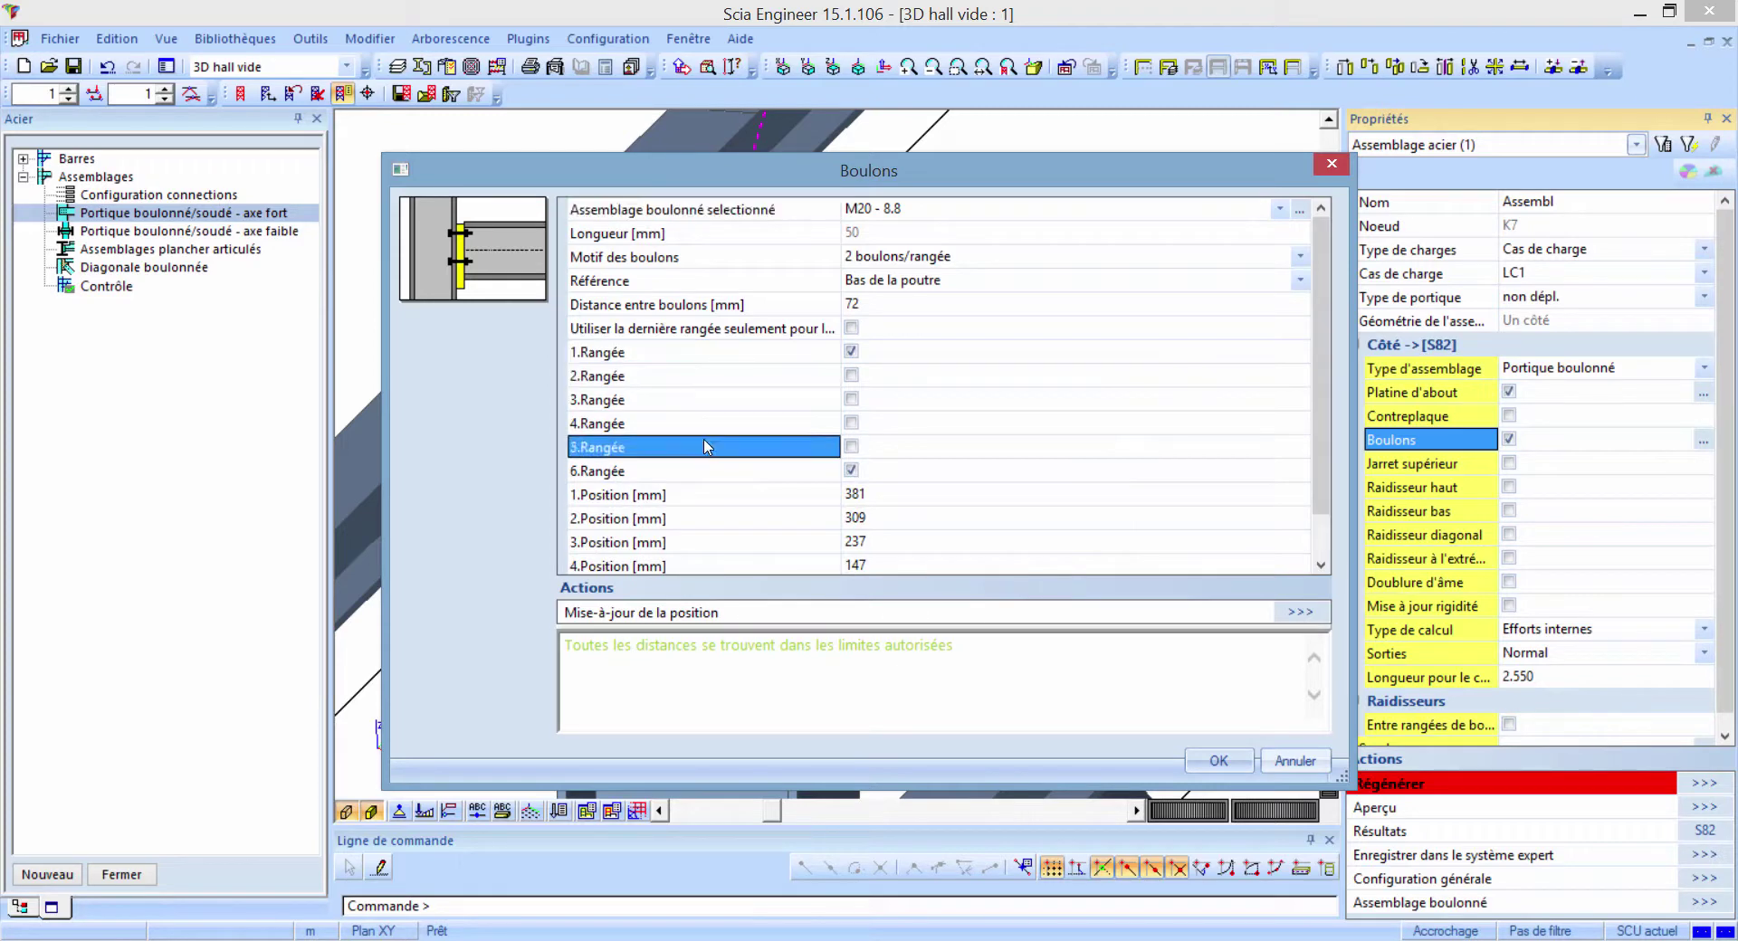
click(853, 379)
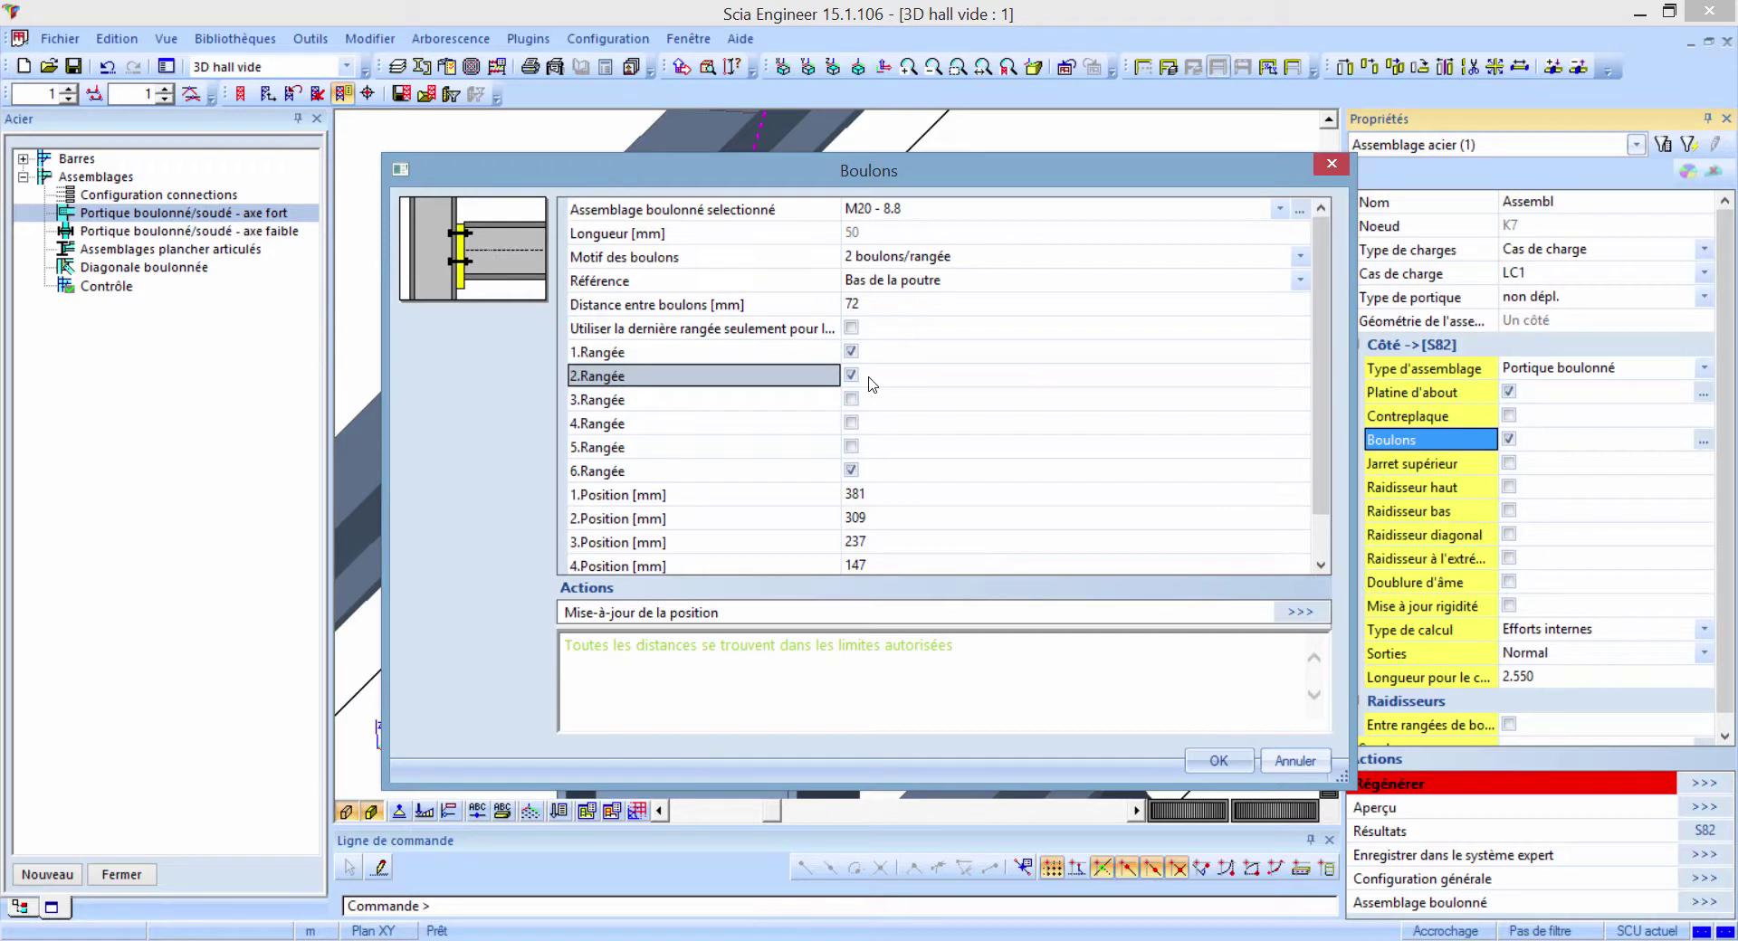
click(1213, 765)
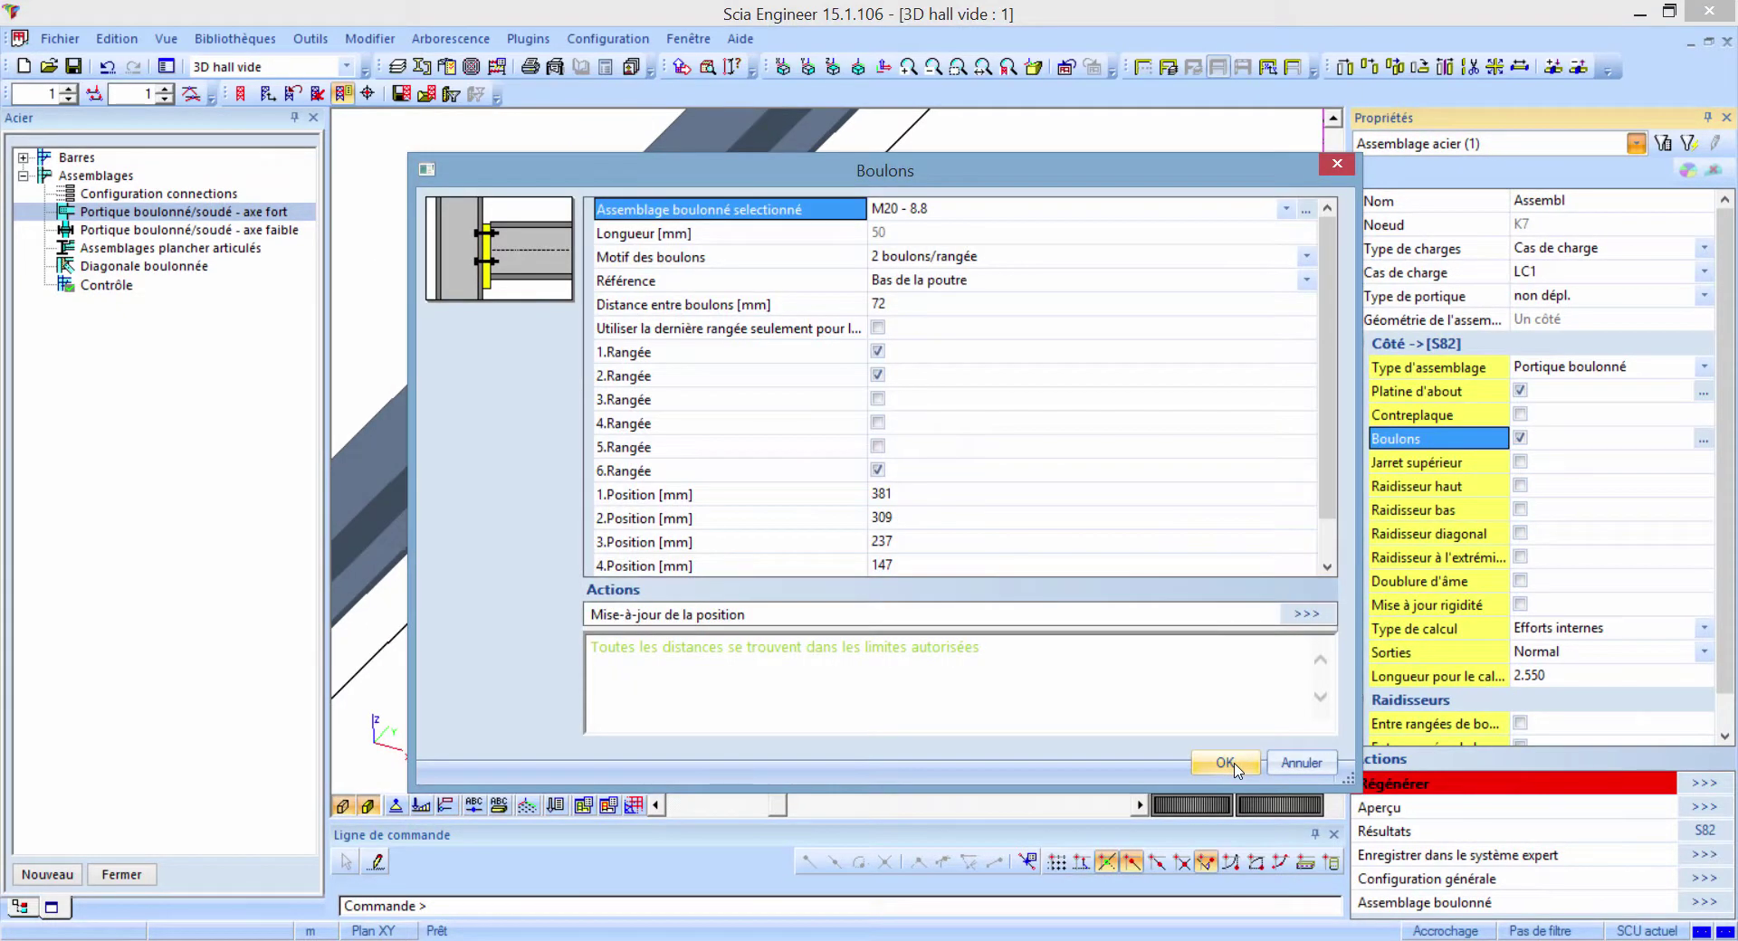
- Review the bolt spacing and pattern options, keep 2 boulons/rangée, and accept the bolt settings
click(838, 309)
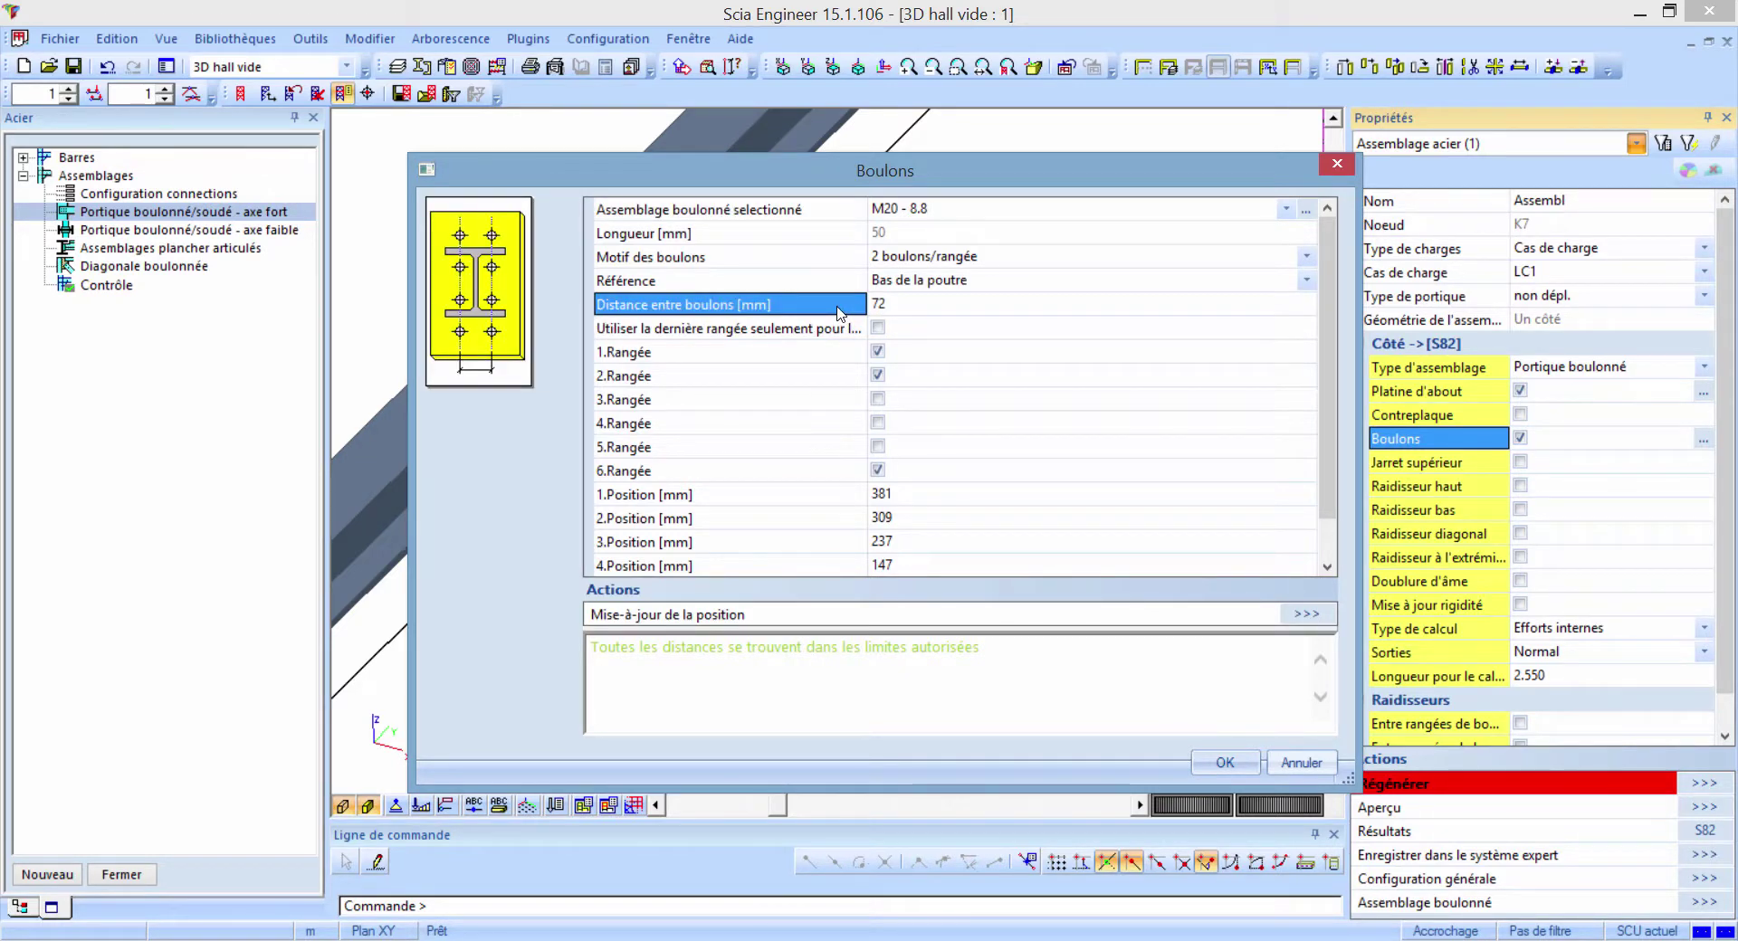
click(838, 261)
click(1101, 262)
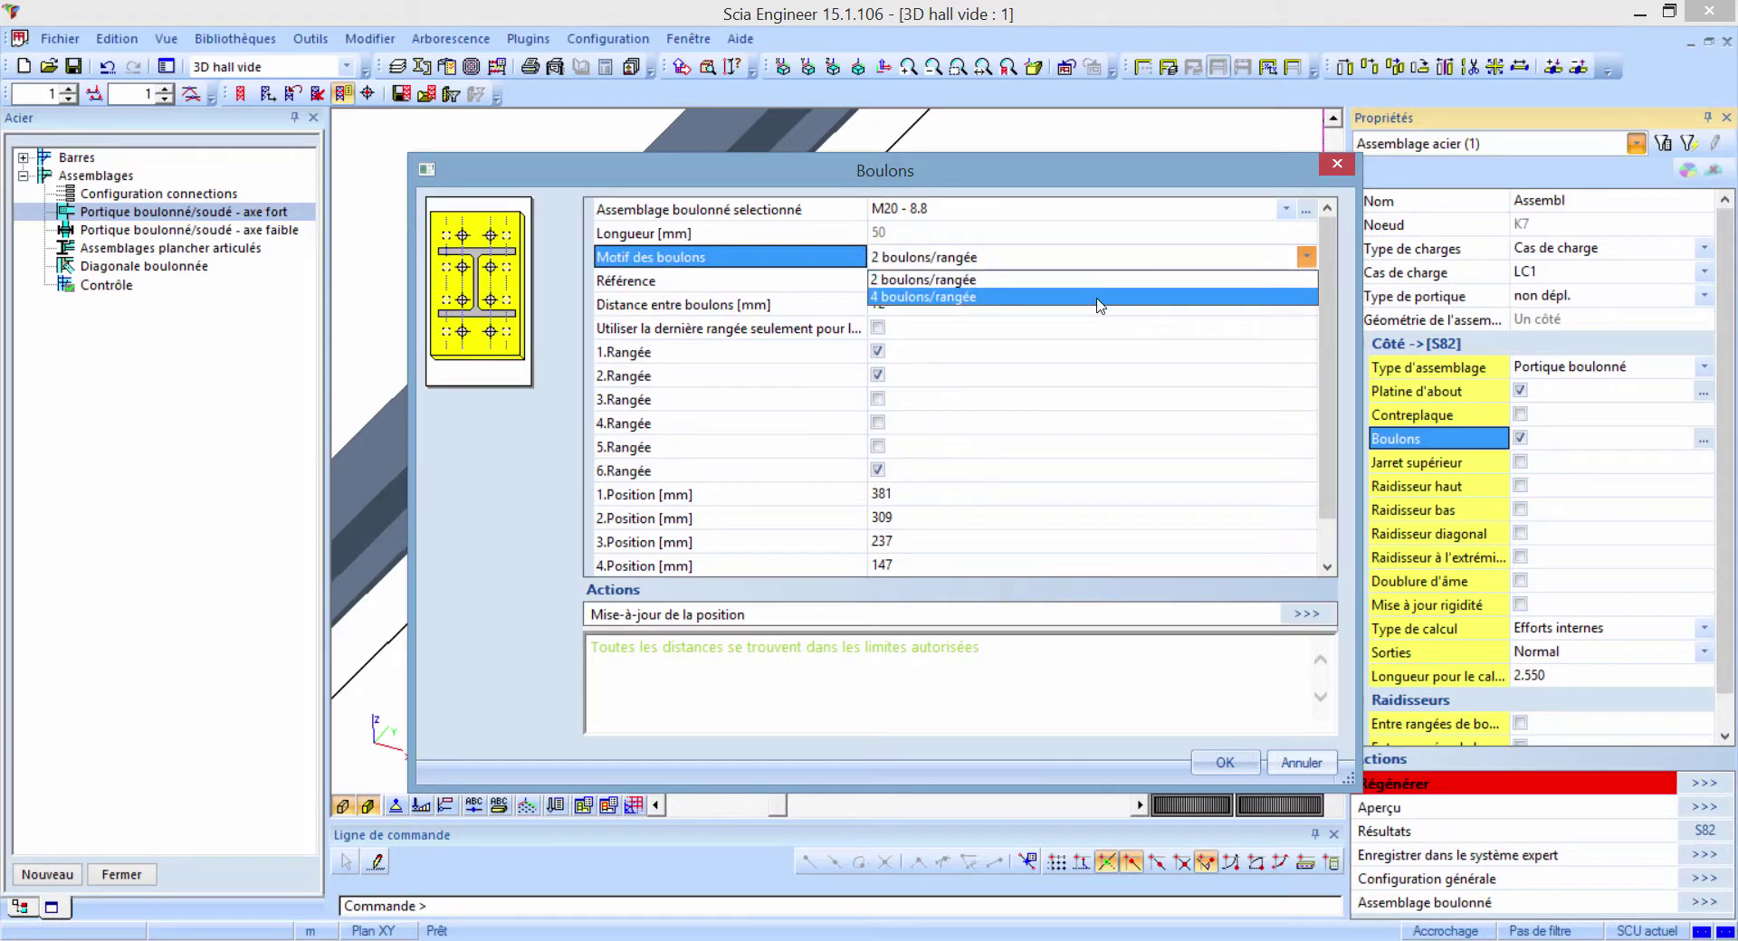
click(1101, 282)
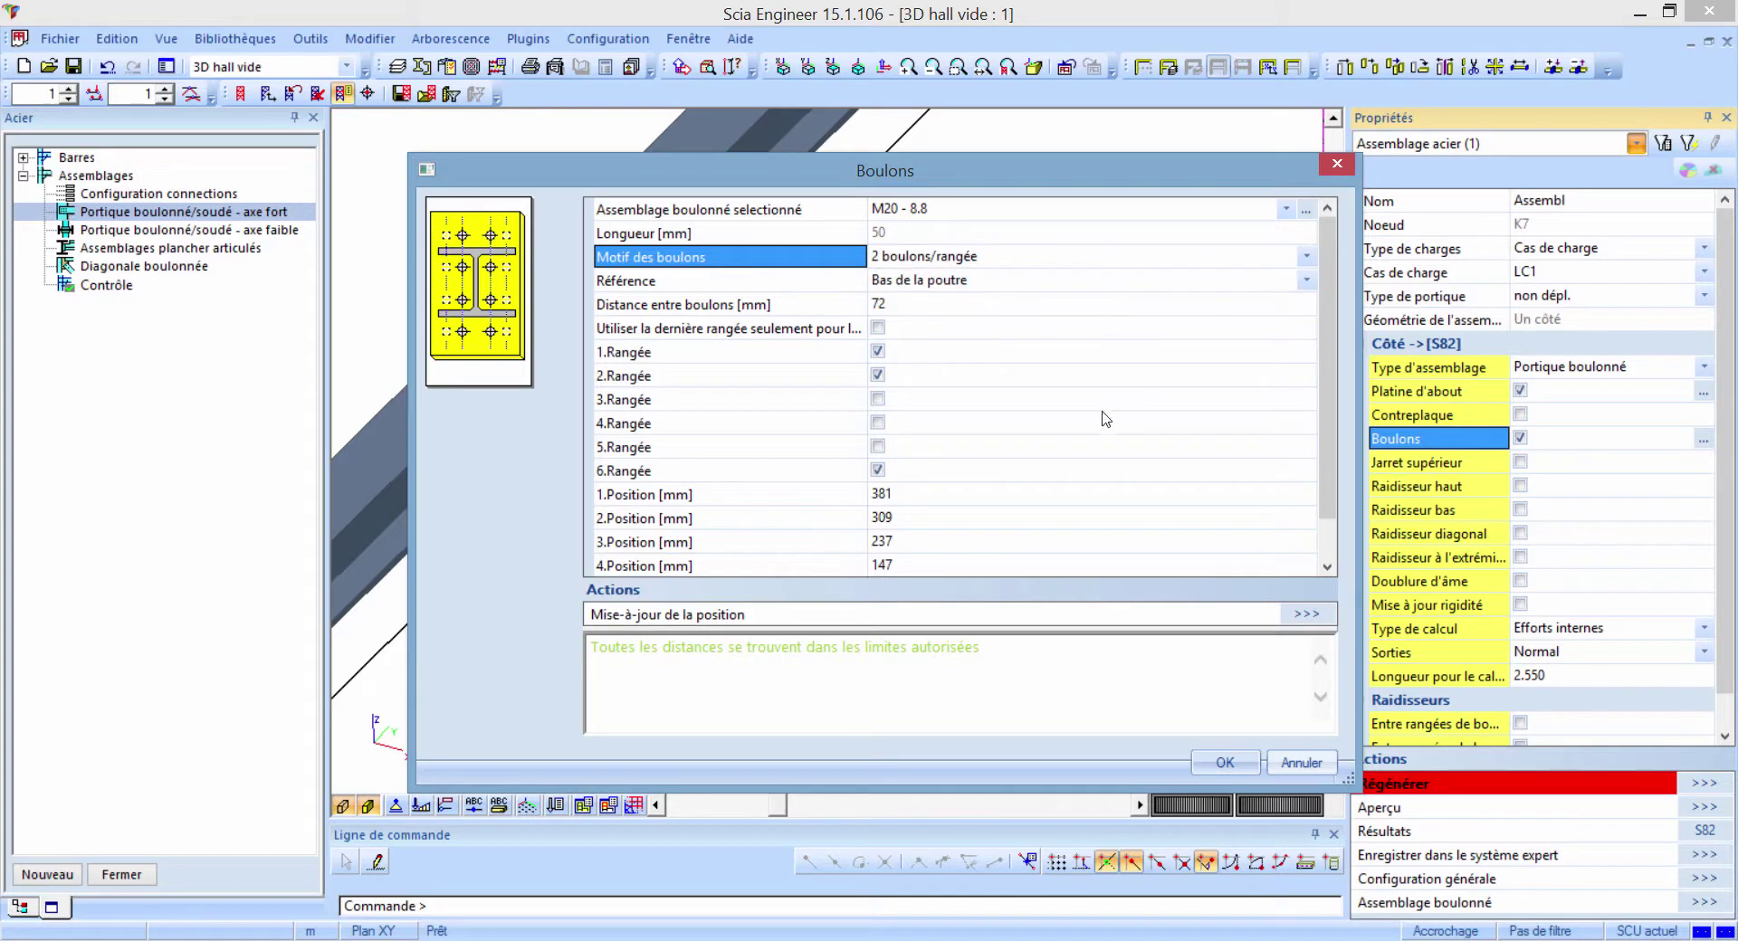
click(1222, 763)
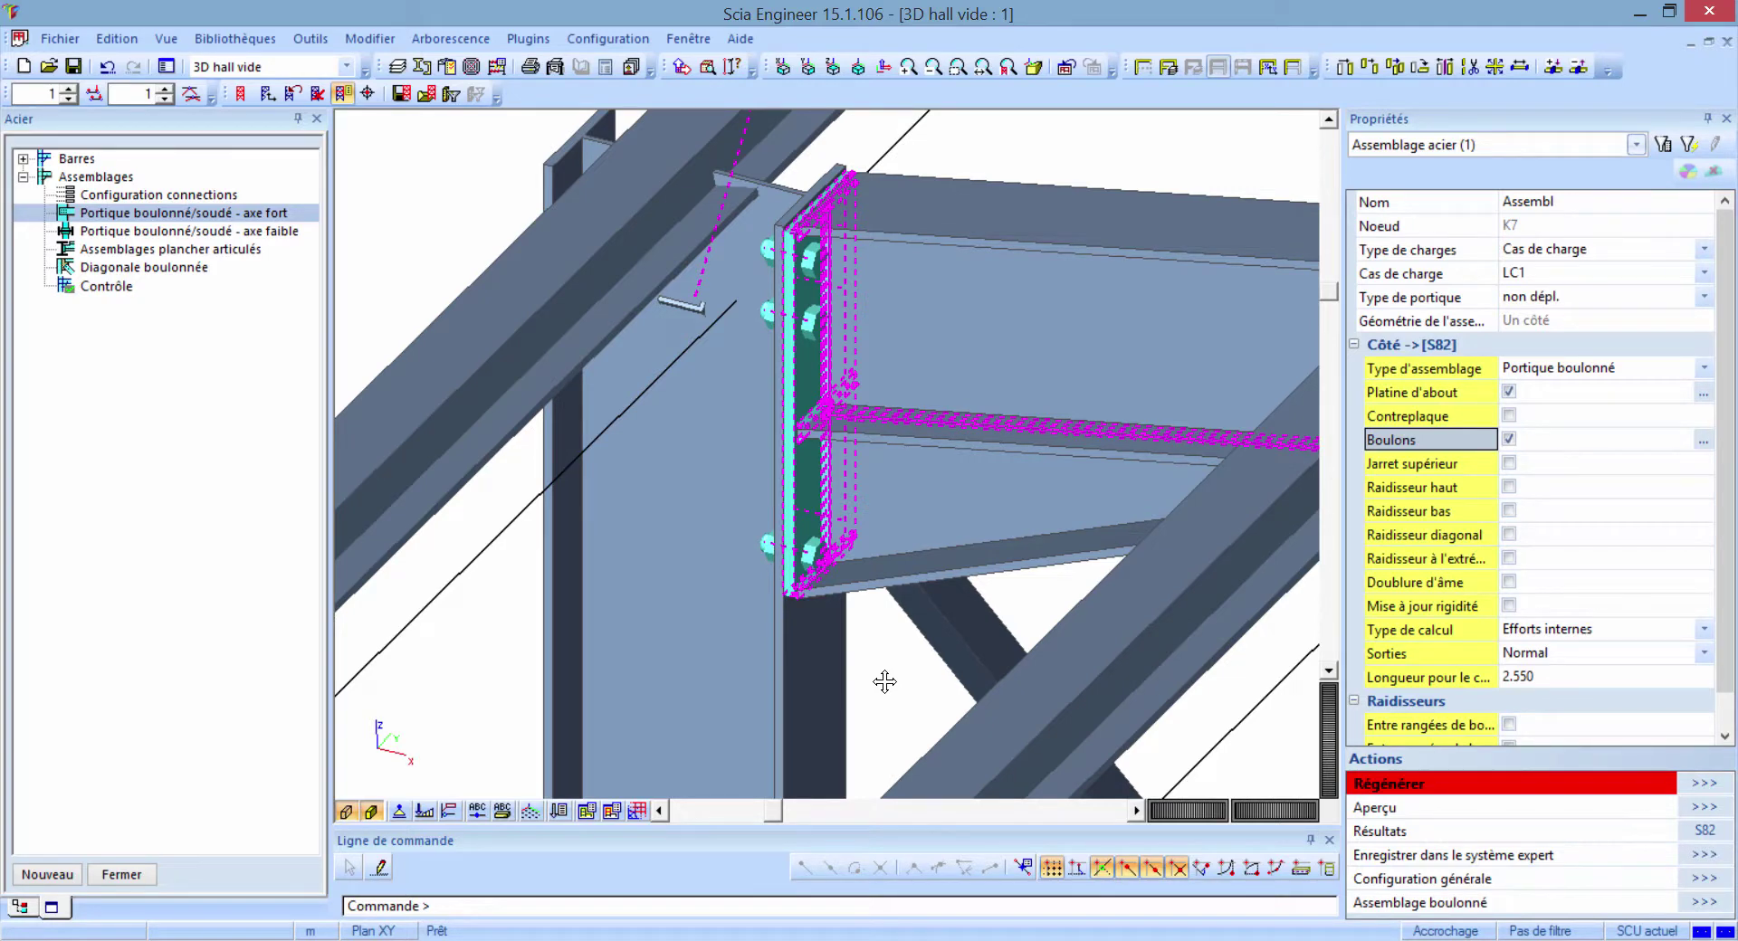
- Add the top and bottom stiffeners (Raidisseur haut and Raidisseur bas) to the column at the K7 connection
click(1509, 487)
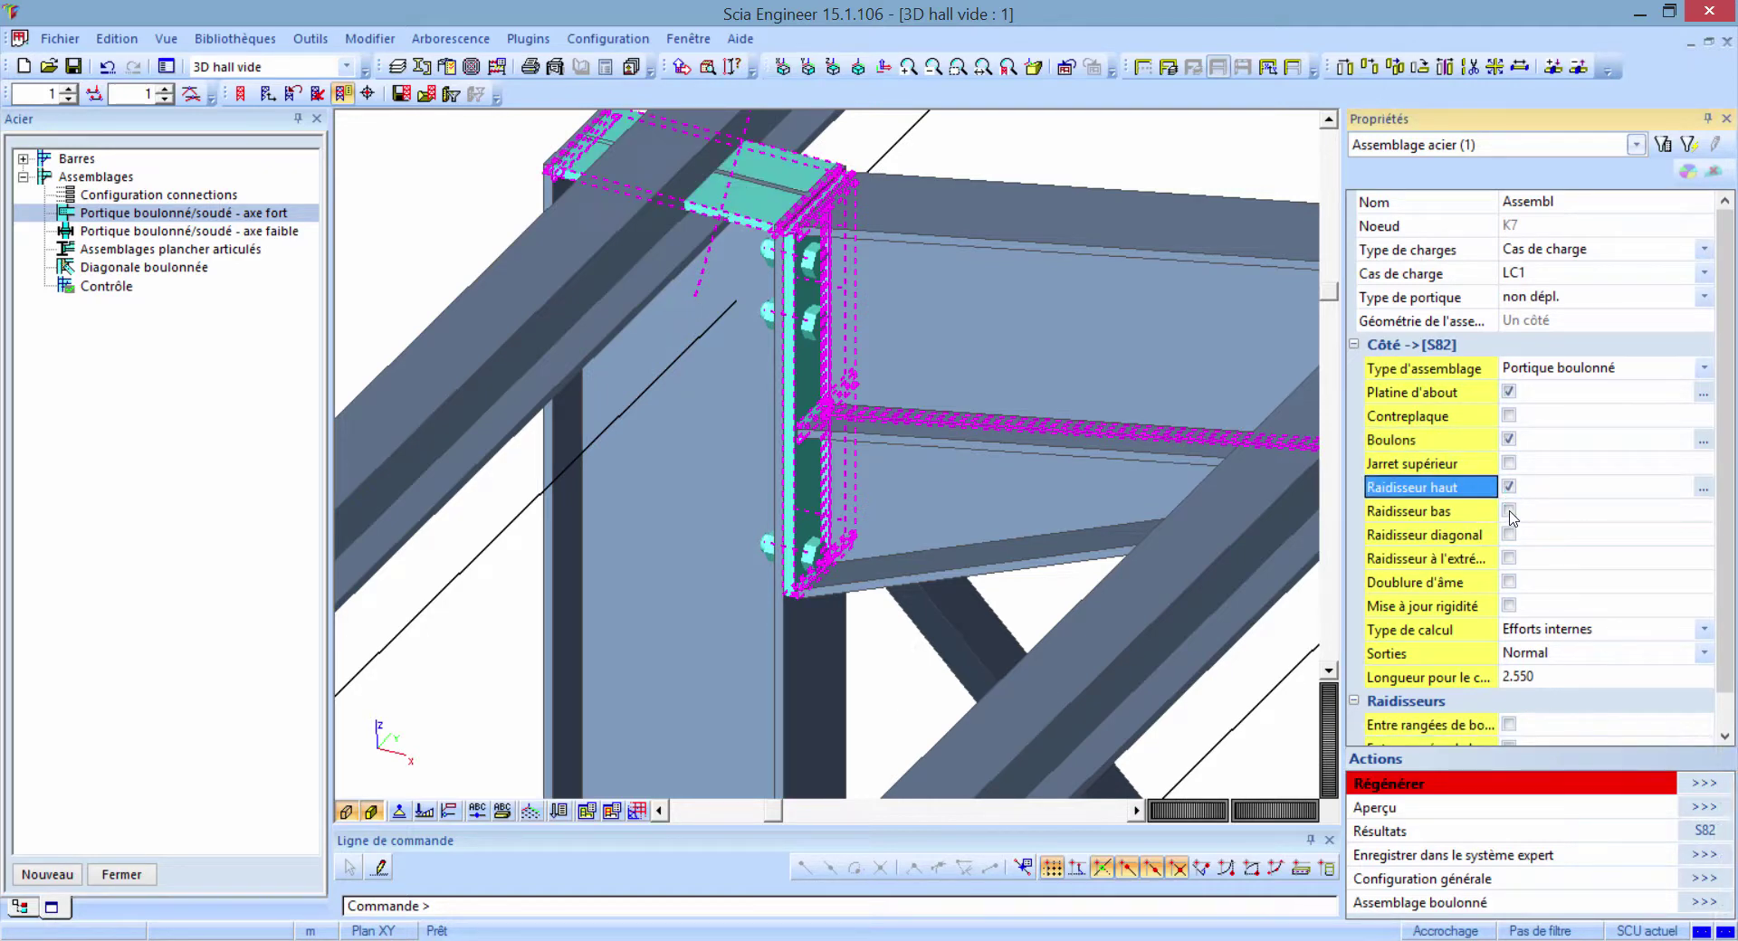
click(1509, 512)
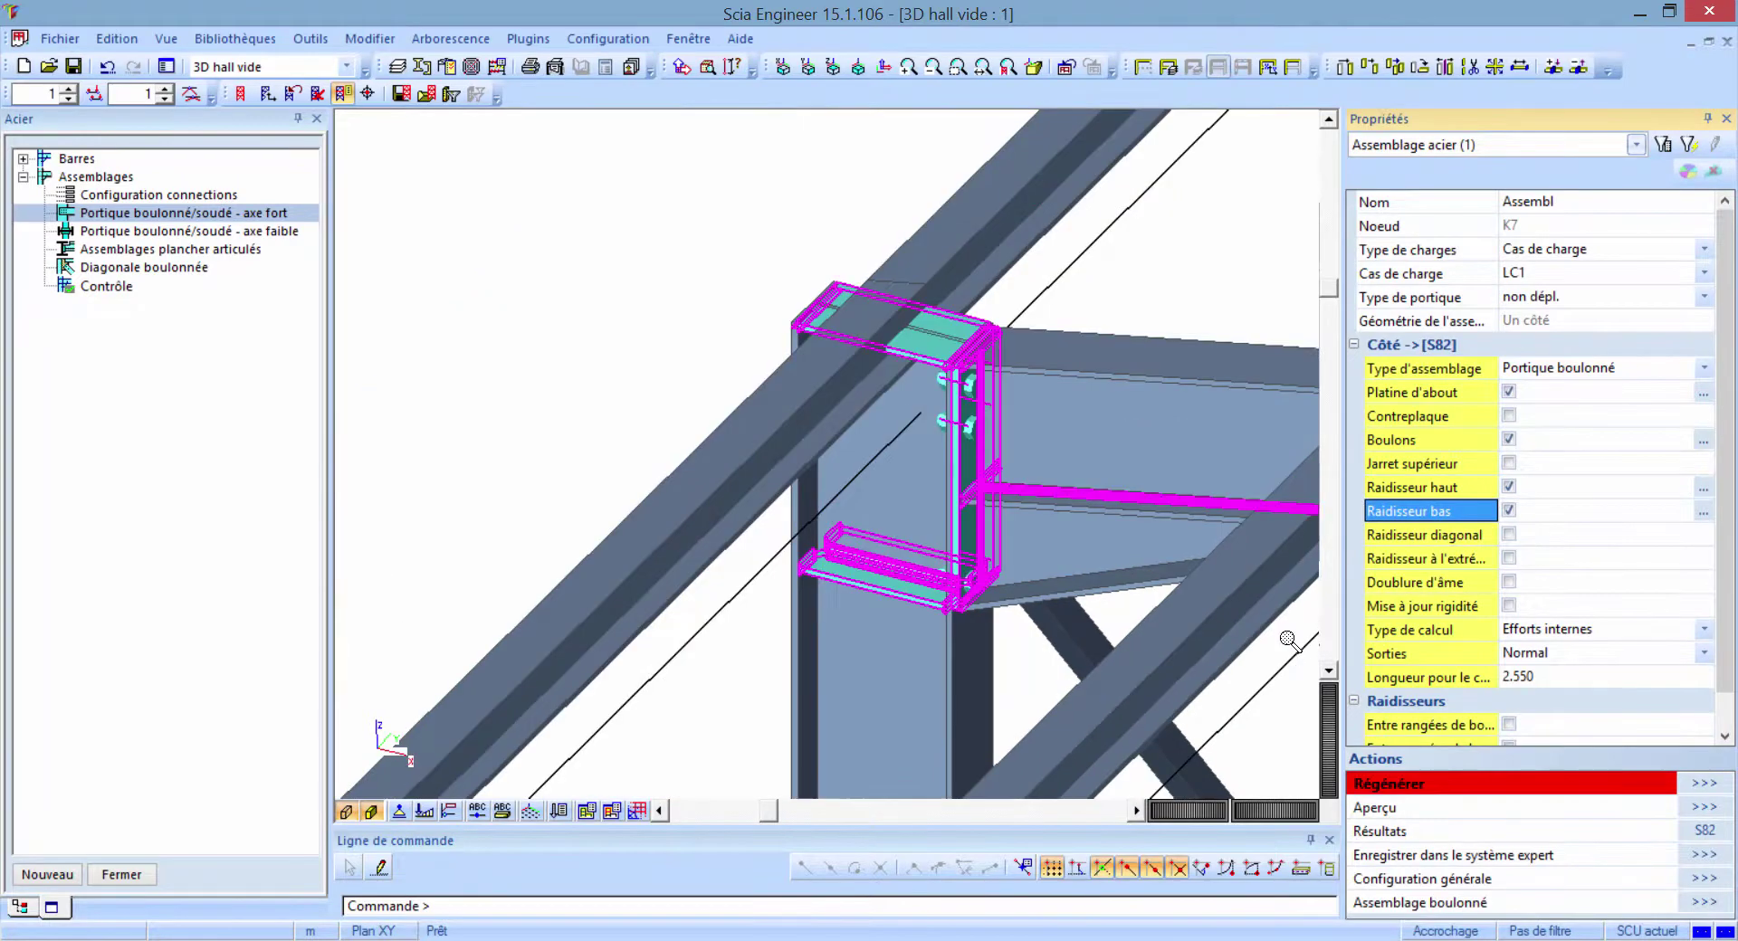
scroll(1290, 650, down, 2)
middle_drag(1208, 654, 1106, 644)
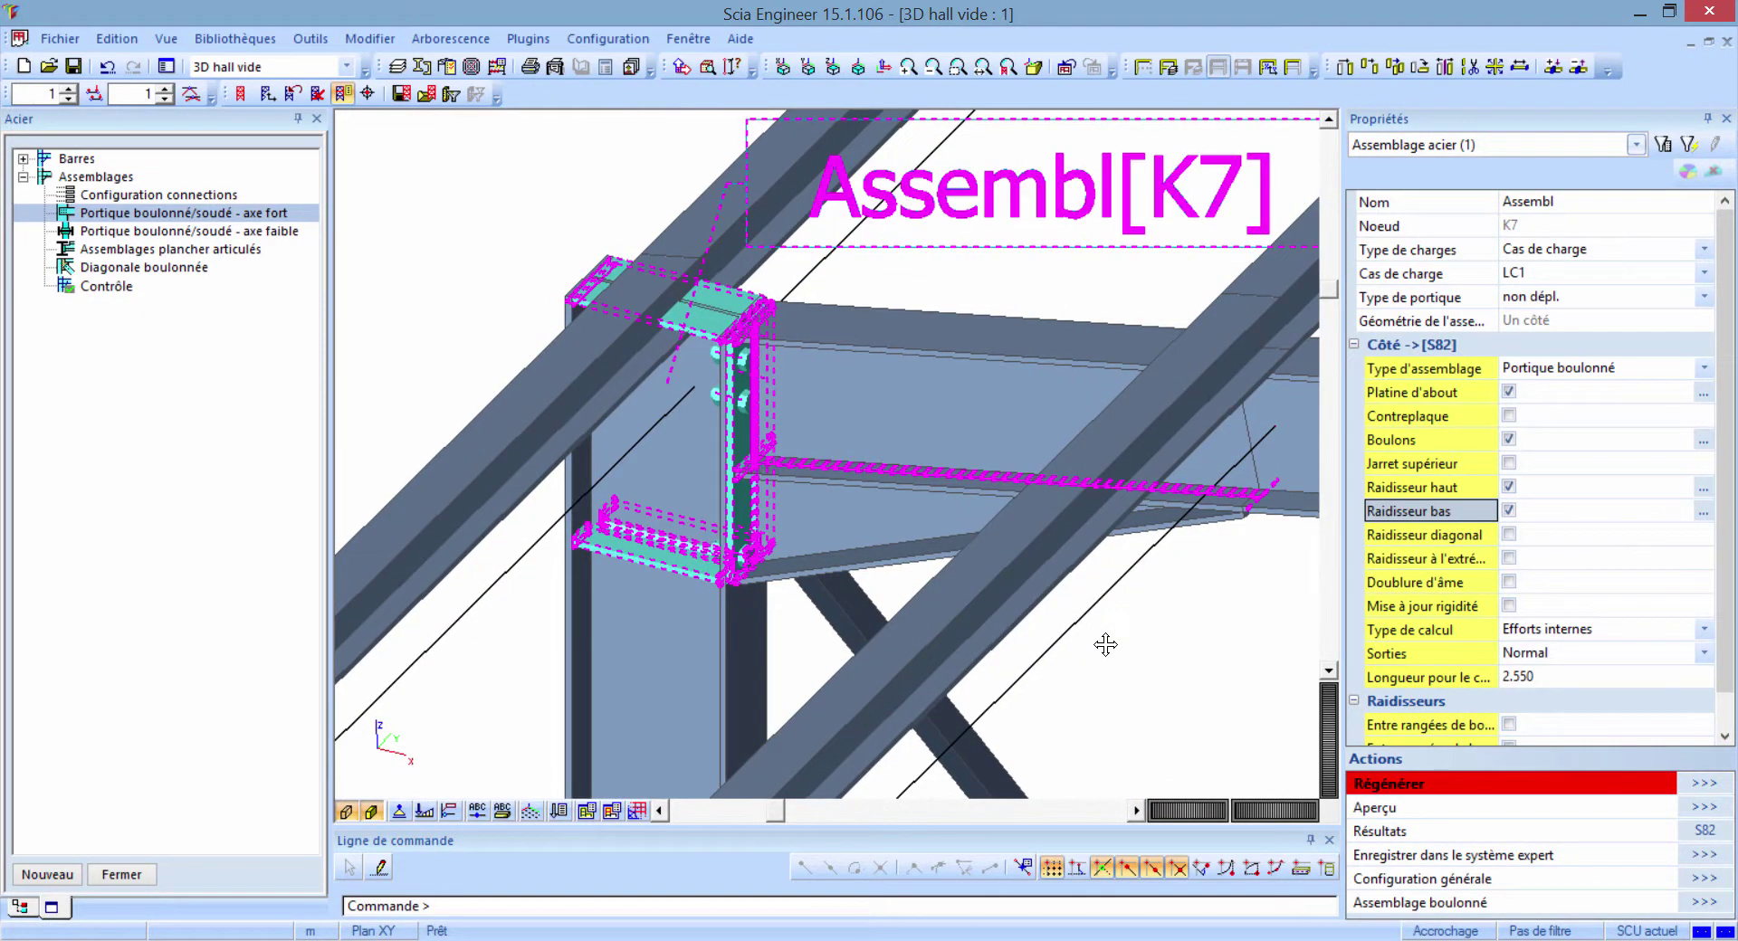
- Try a diagonal stiffener (Raidisseur diagonal) in the column web panel of the K7 connection, and remove it again
click(1485, 471)
click(1514, 540)
click(1509, 535)
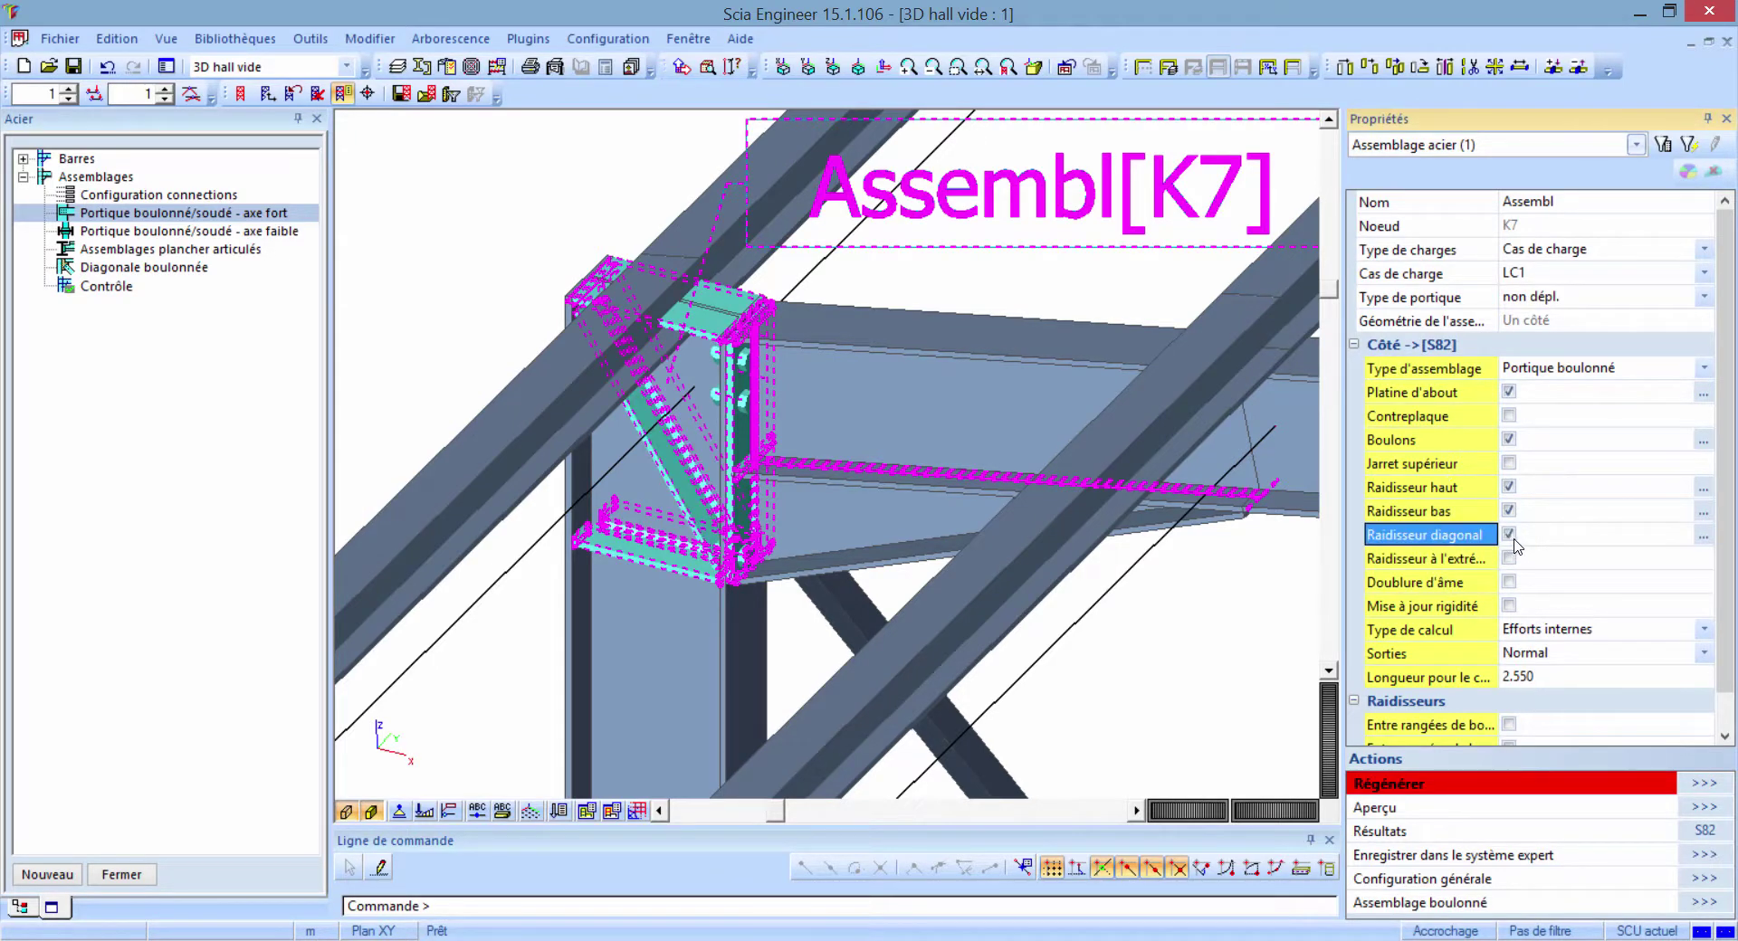
click(1509, 536)
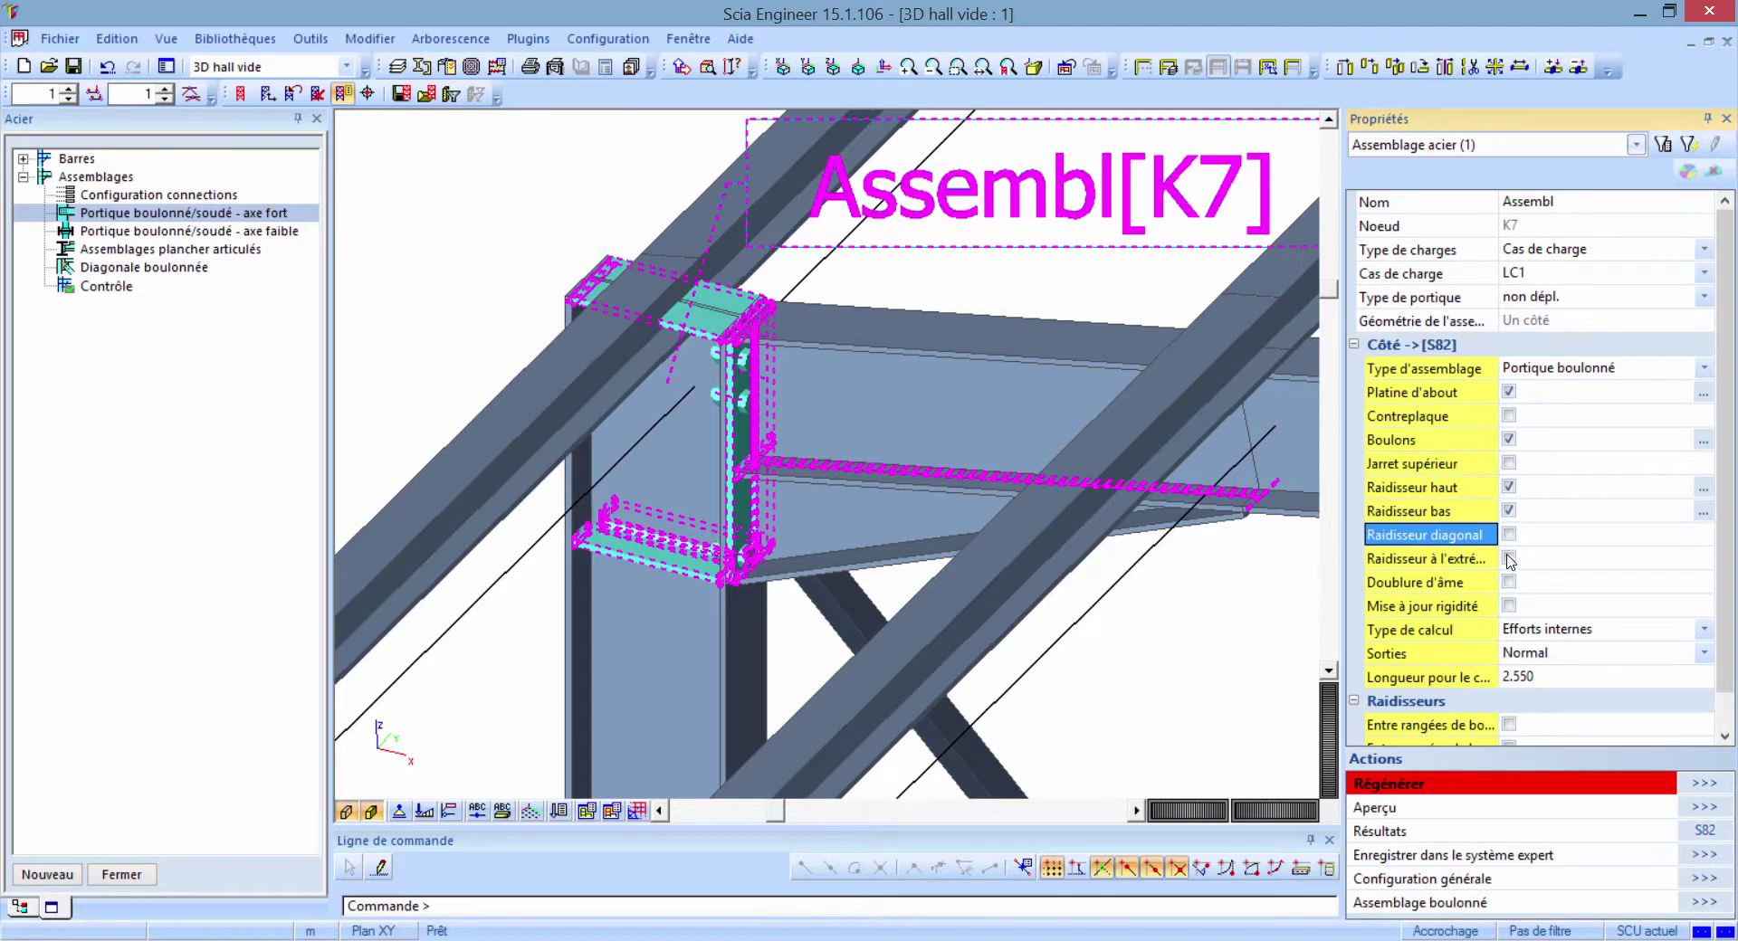
- Try a stiffener at the haunch end of the beam (Raidisseur à l'extrémité), inspect it in the model, and remove it
click(1509, 559)
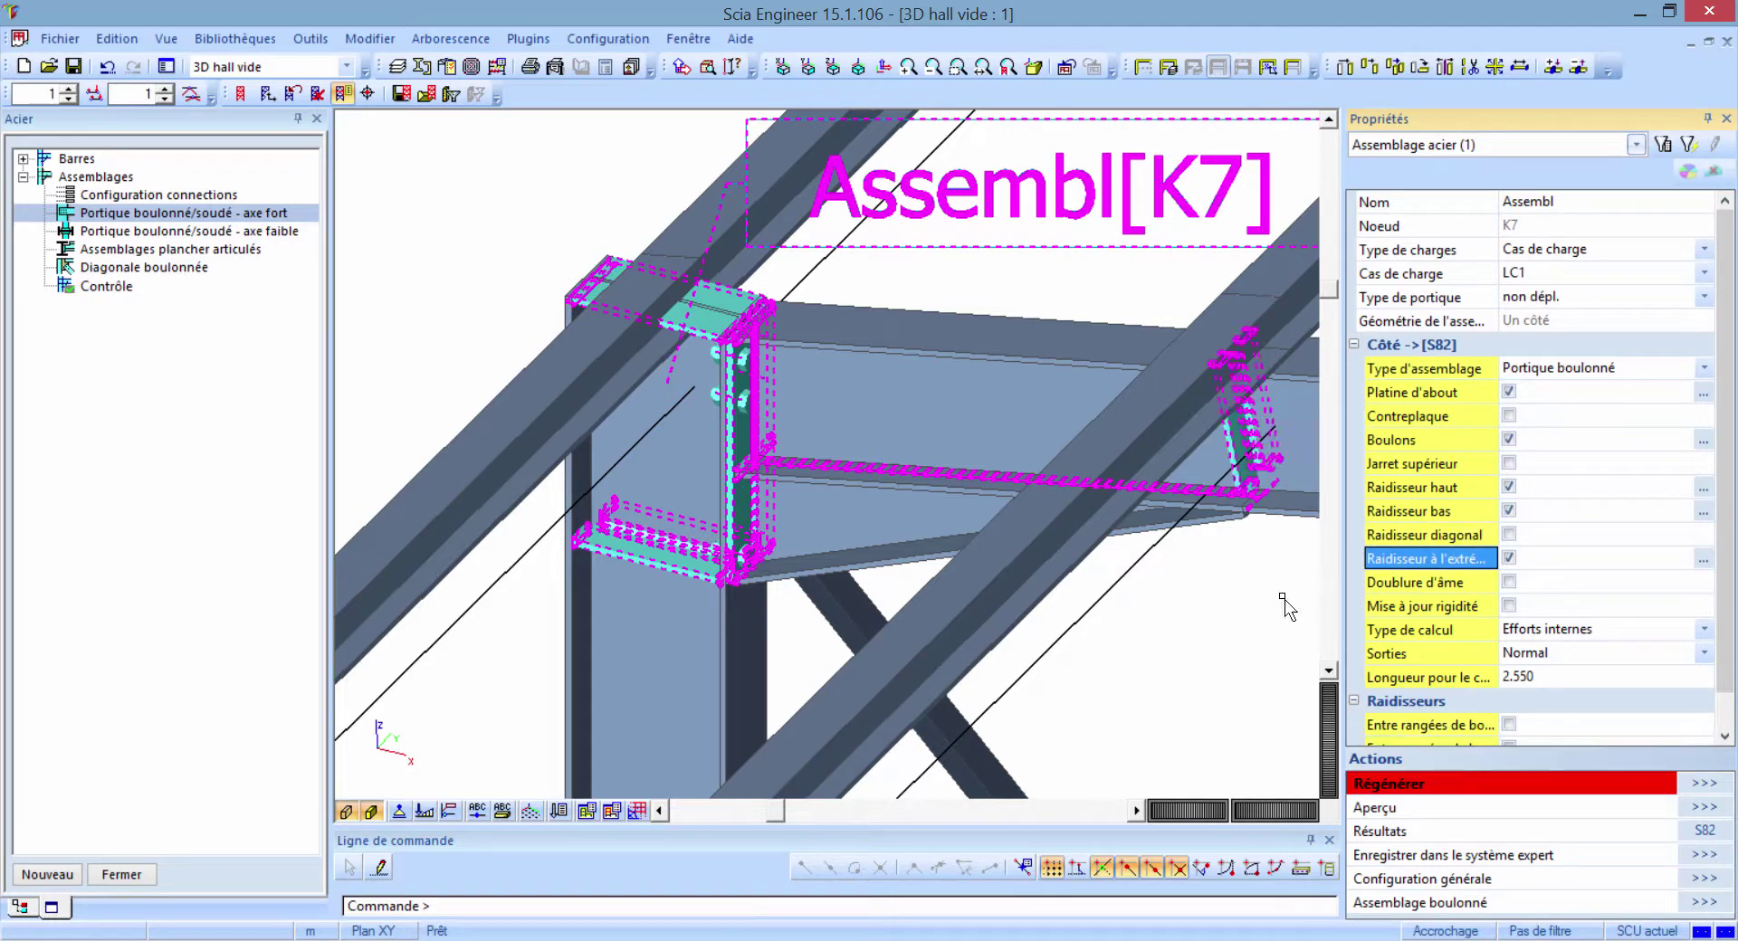
mouse_move(1102, 609)
middle_down()
mouse_move(860, 610)
mouse_move(1103, 588)
middle_up()
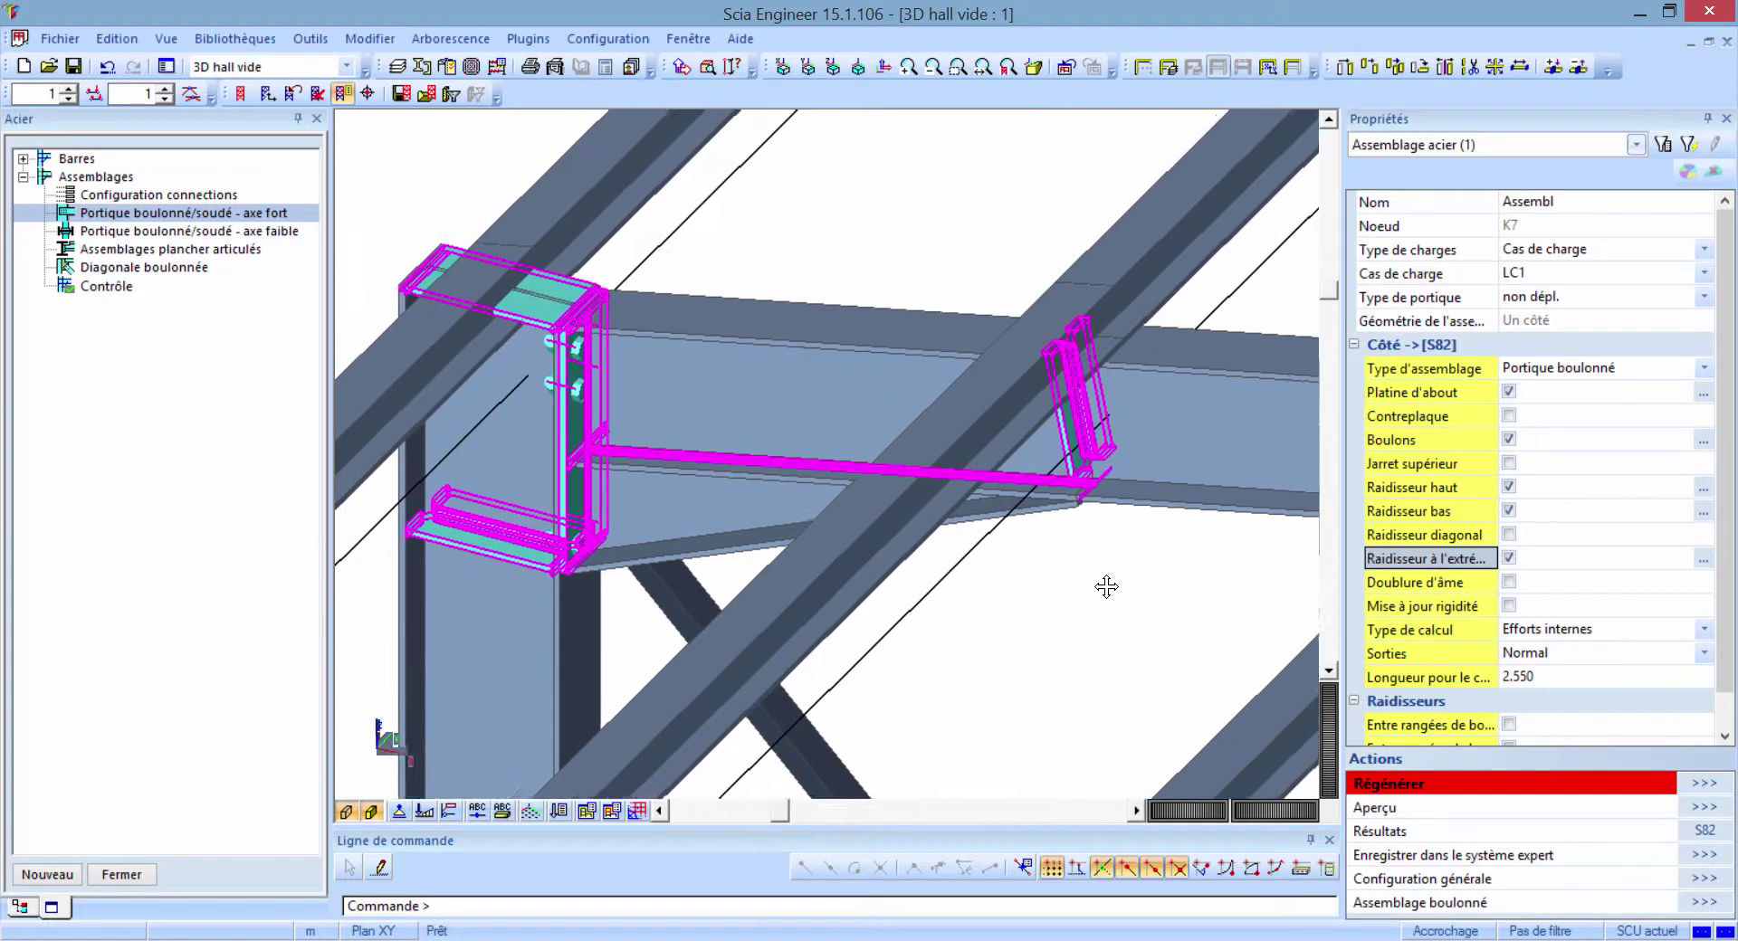
click(1509, 560)
- Try a web doubler plate (Doublure d'âme) on the column and remove it, leaving the stiffness update option (Mise à jour rigidité) off
click(1513, 587)
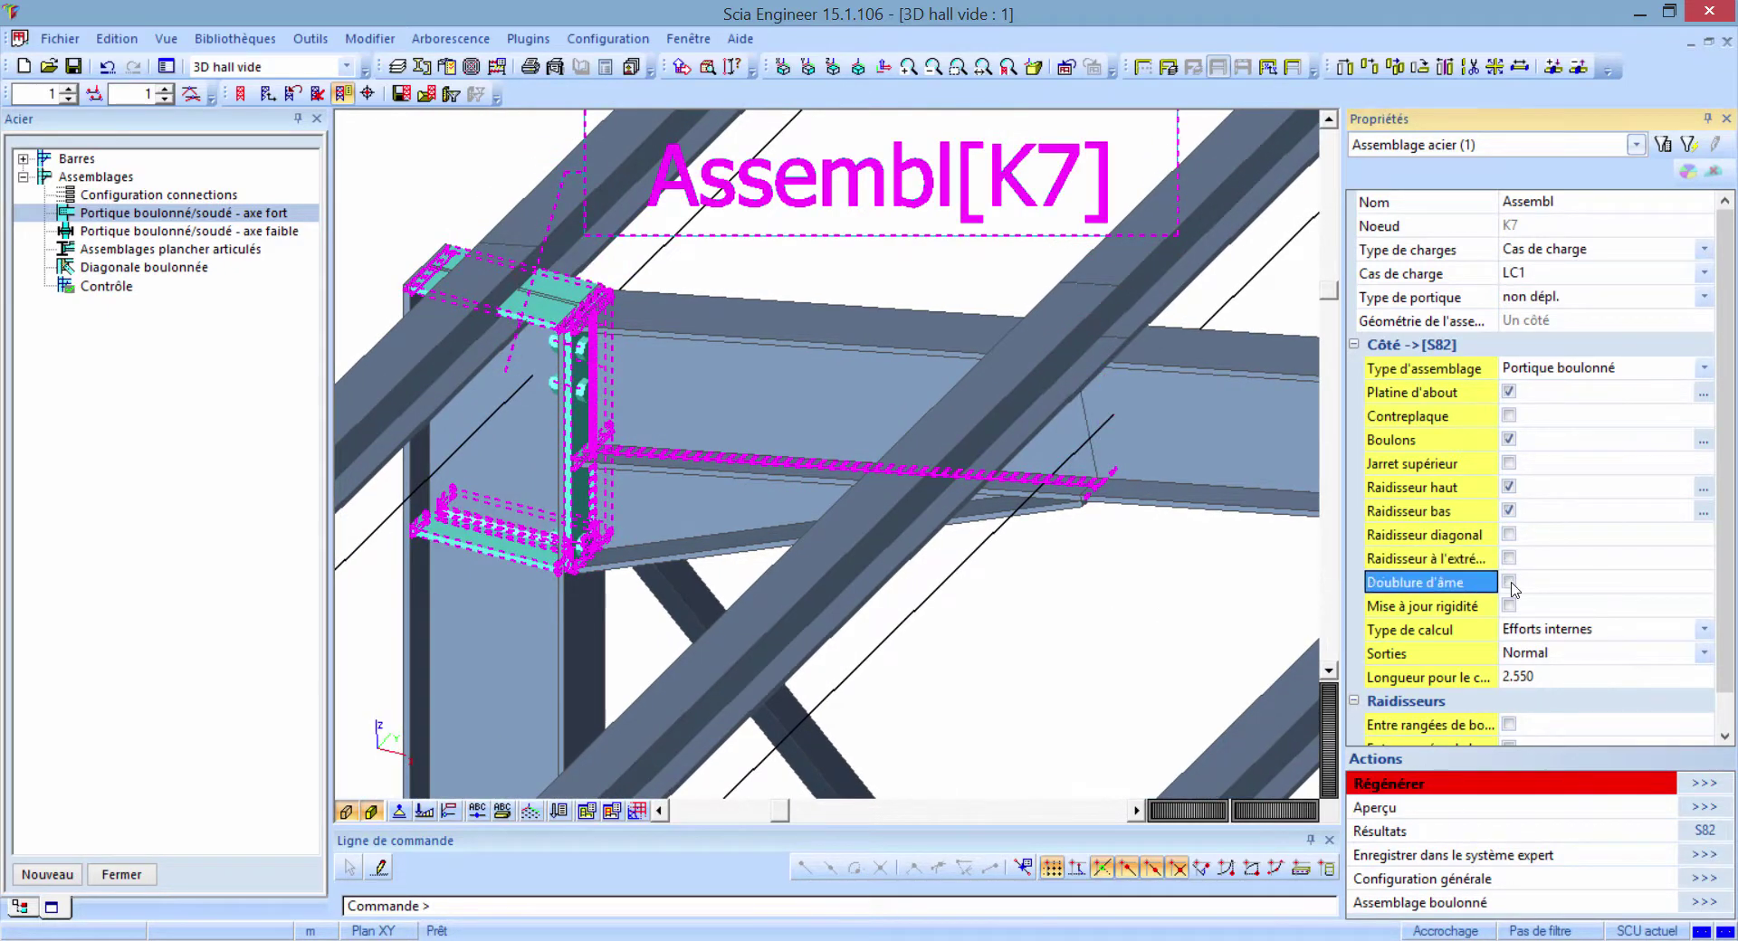
click(1509, 582)
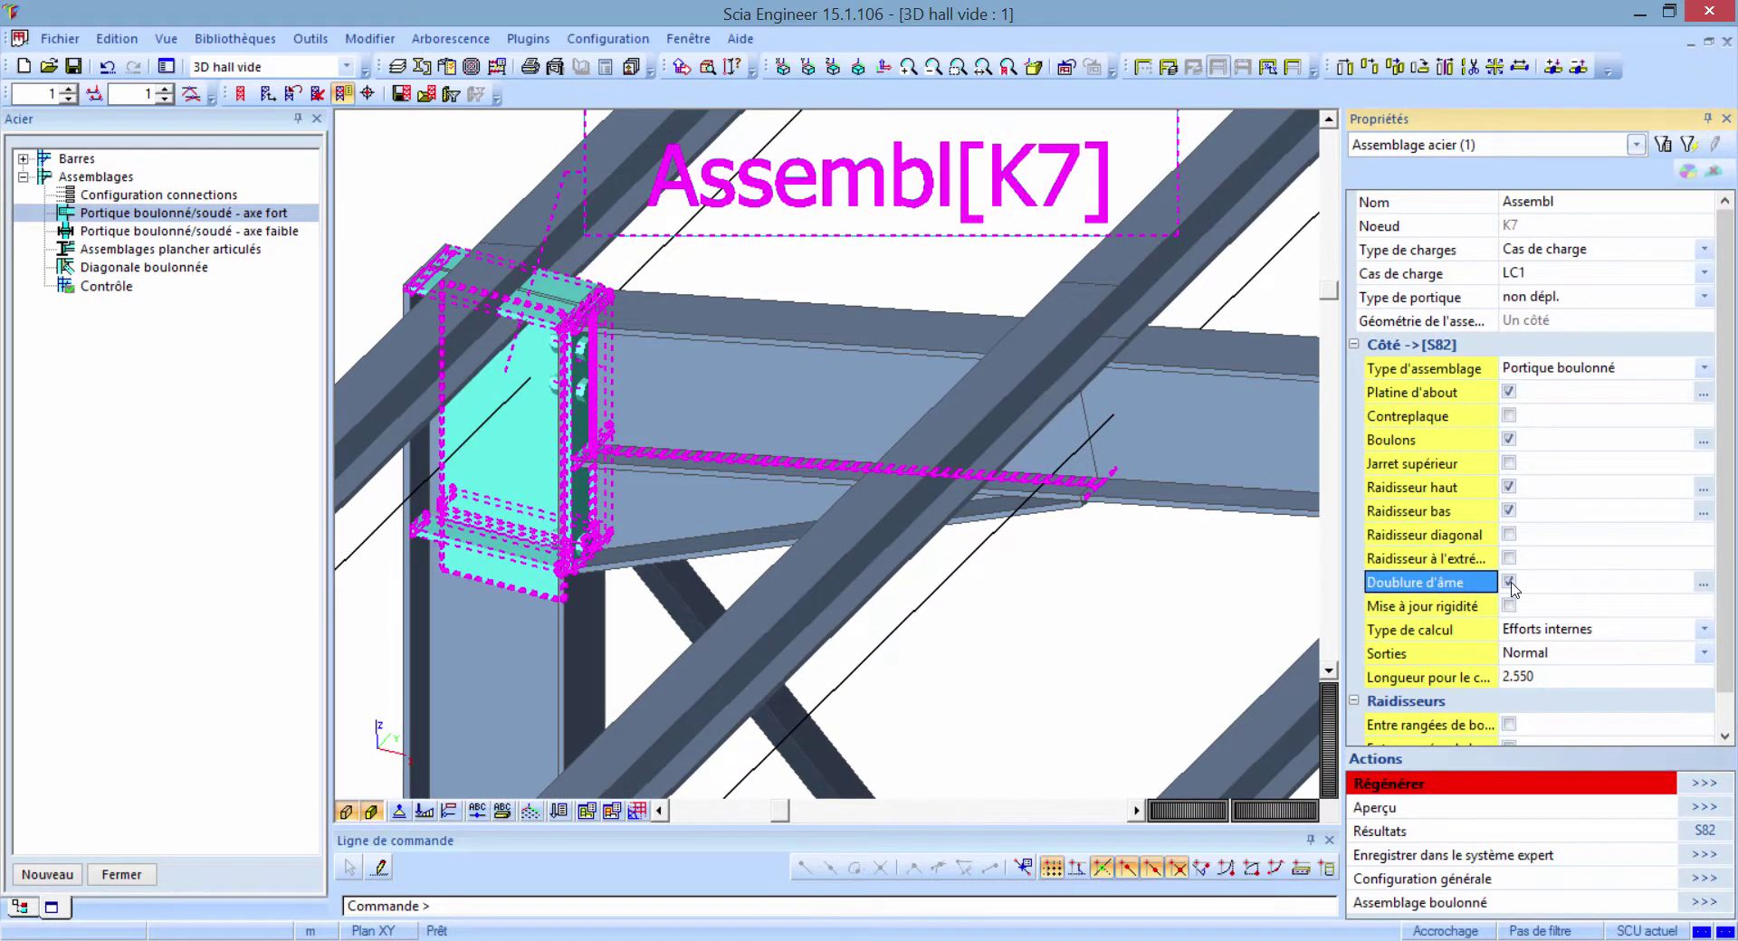
click(1508, 582)
click(1468, 612)
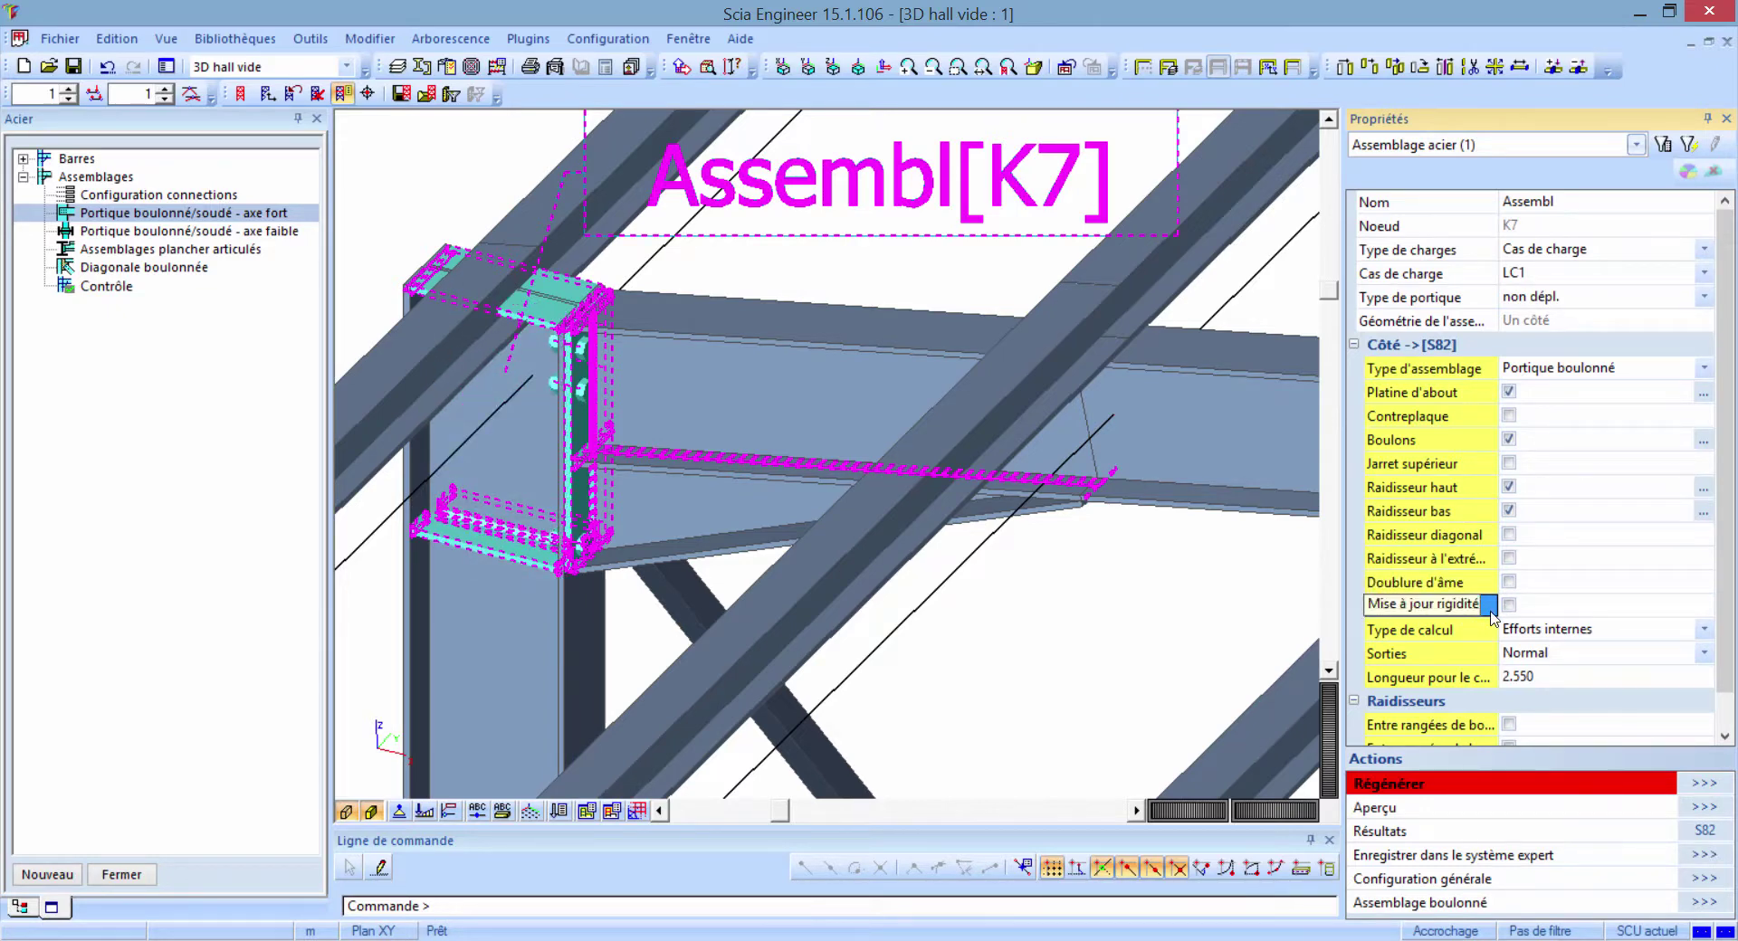
- Run the linear analysis (Calcul linéaire) of the hall model
scroll(1091, 688, down, 3)
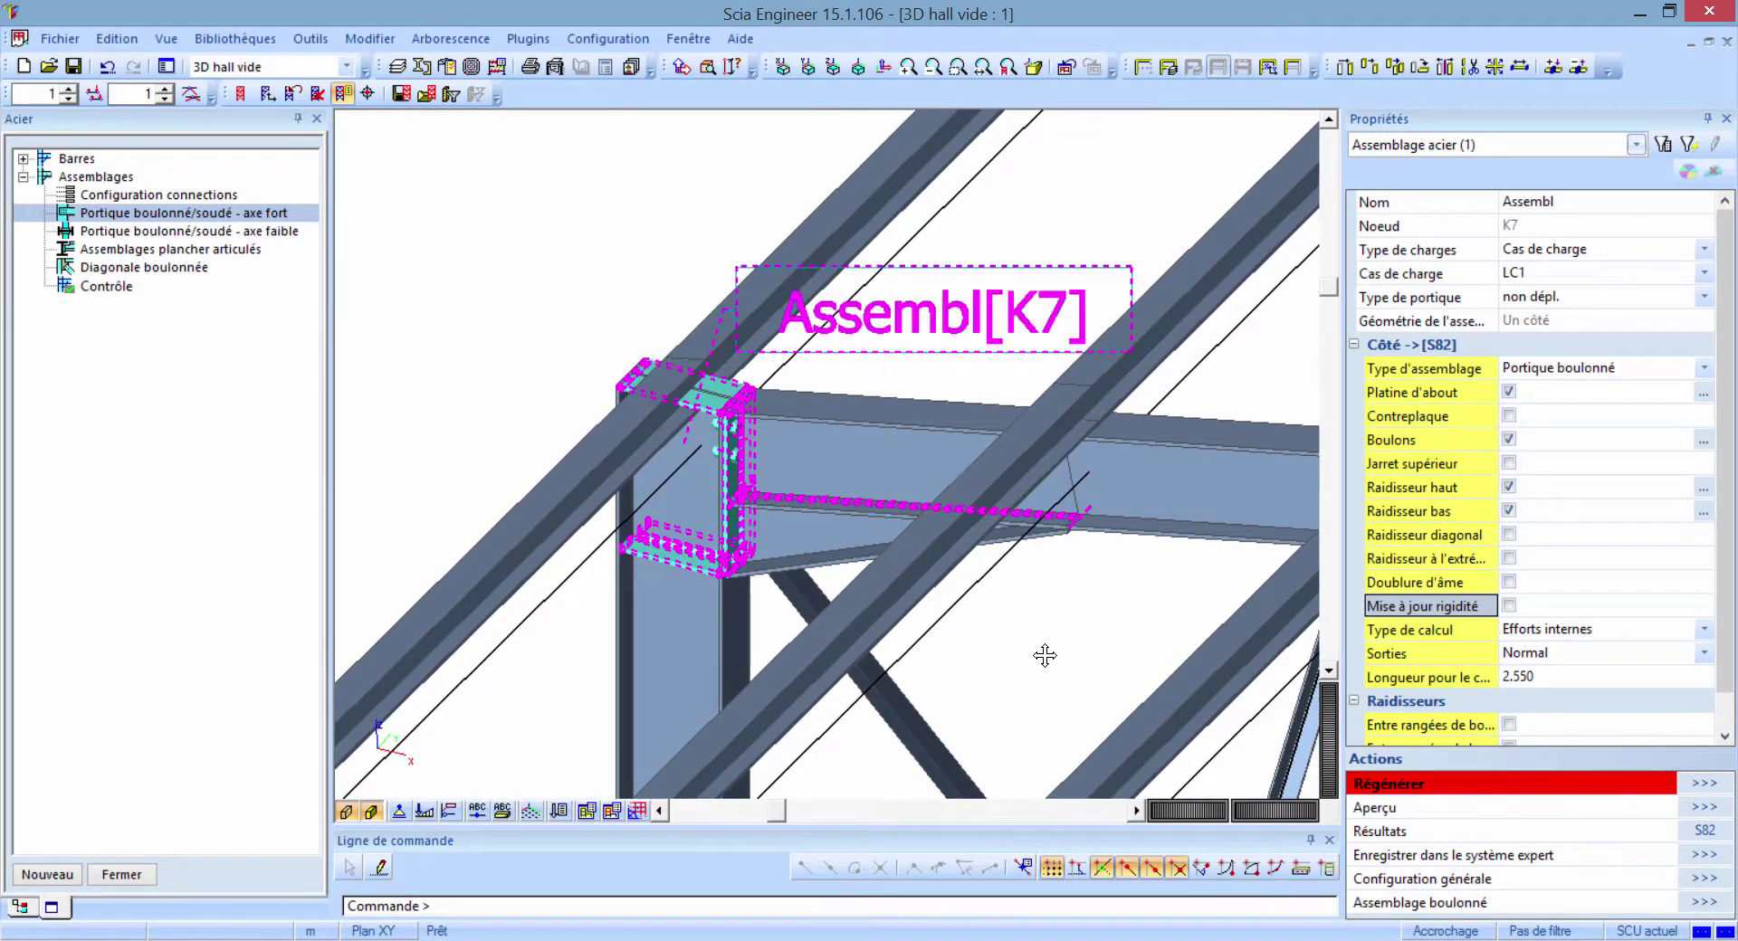
click(501, 75)
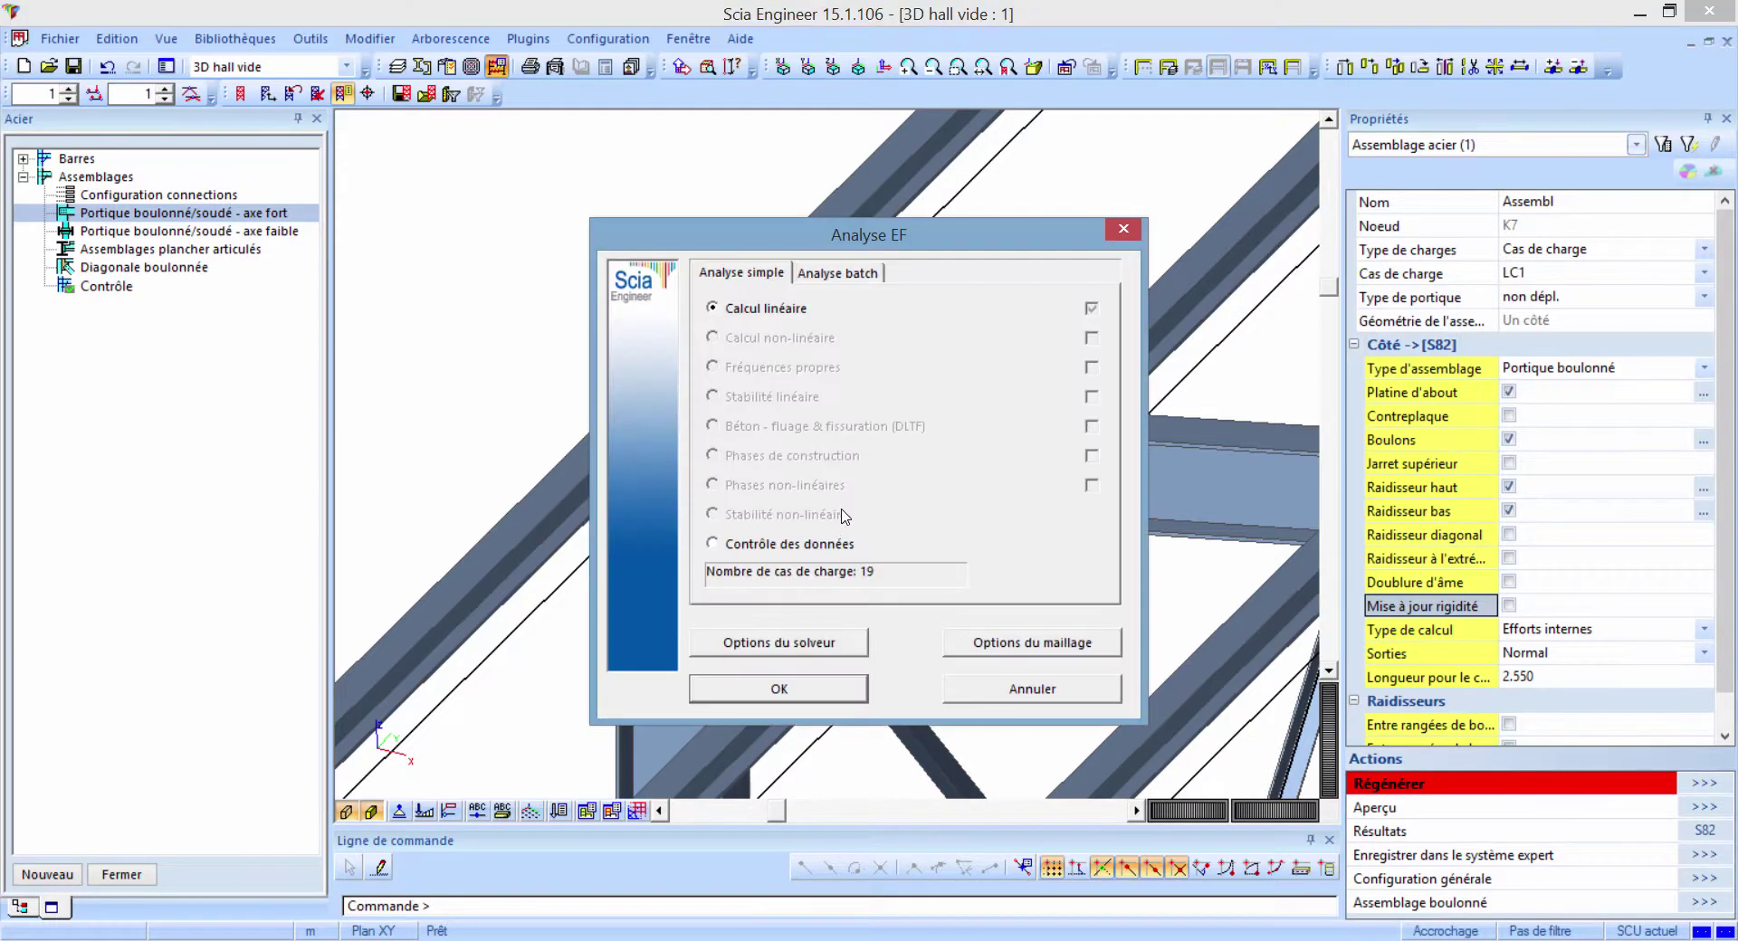
click(806, 699)
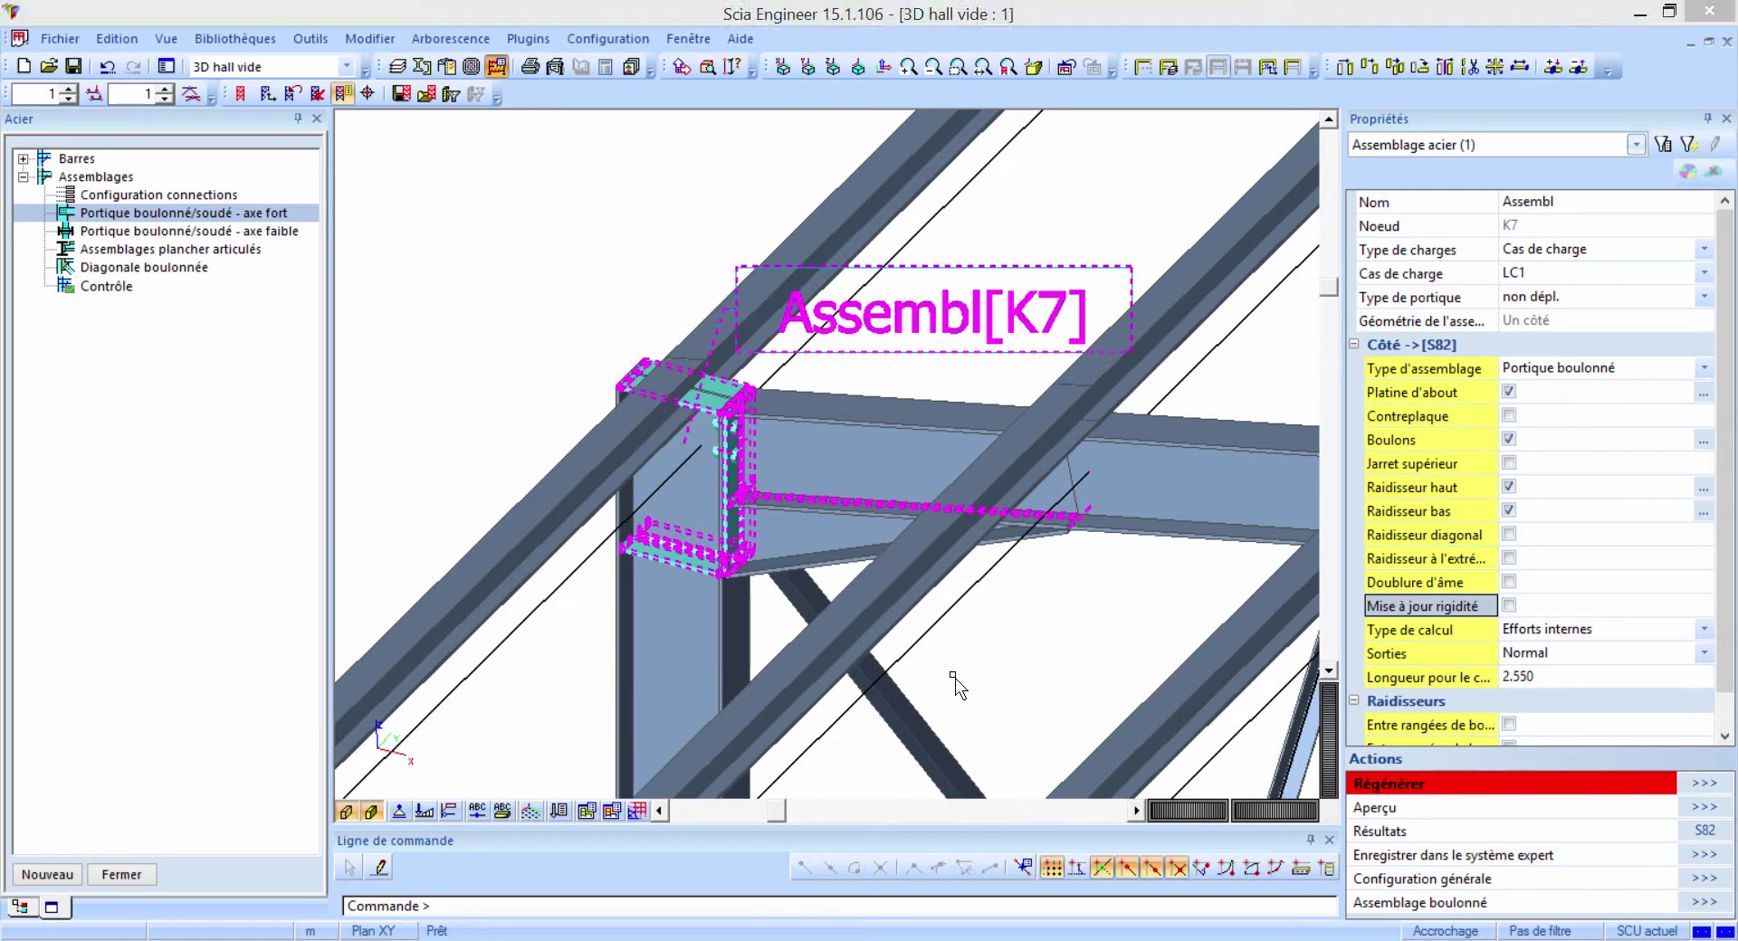
click(1037, 585)
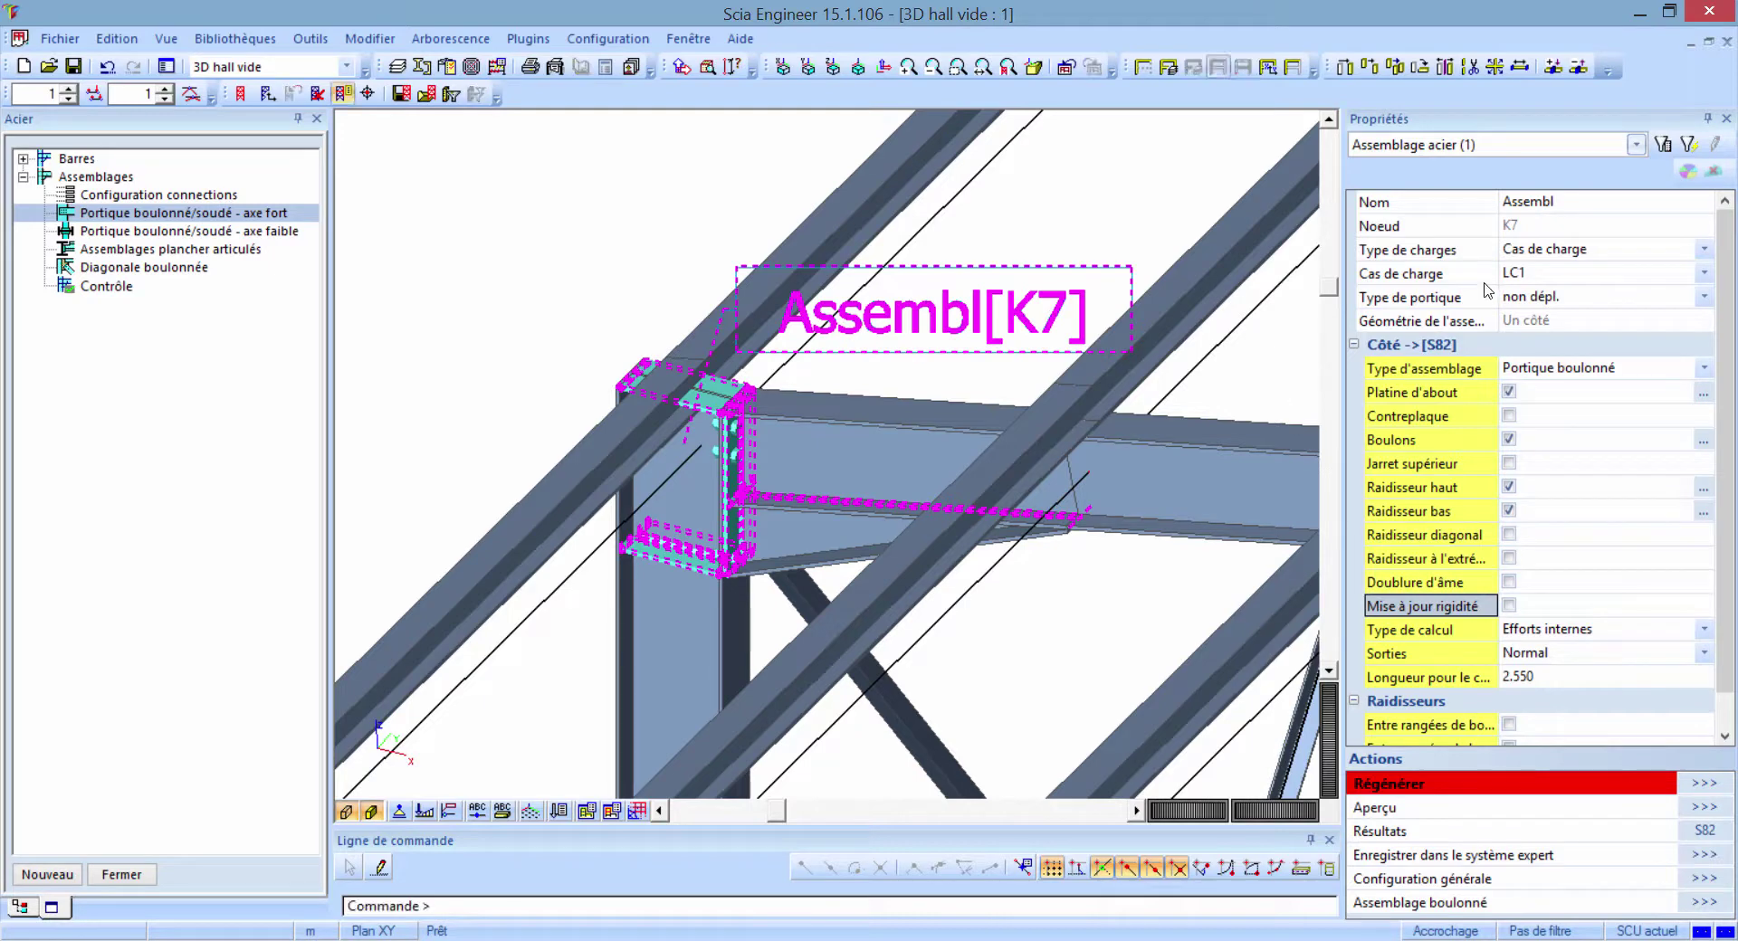
- Set the connection's load type to Combinaisons with EN-ULS set B, keeping the frame type as non dépl
click(1484, 253)
click(1610, 257)
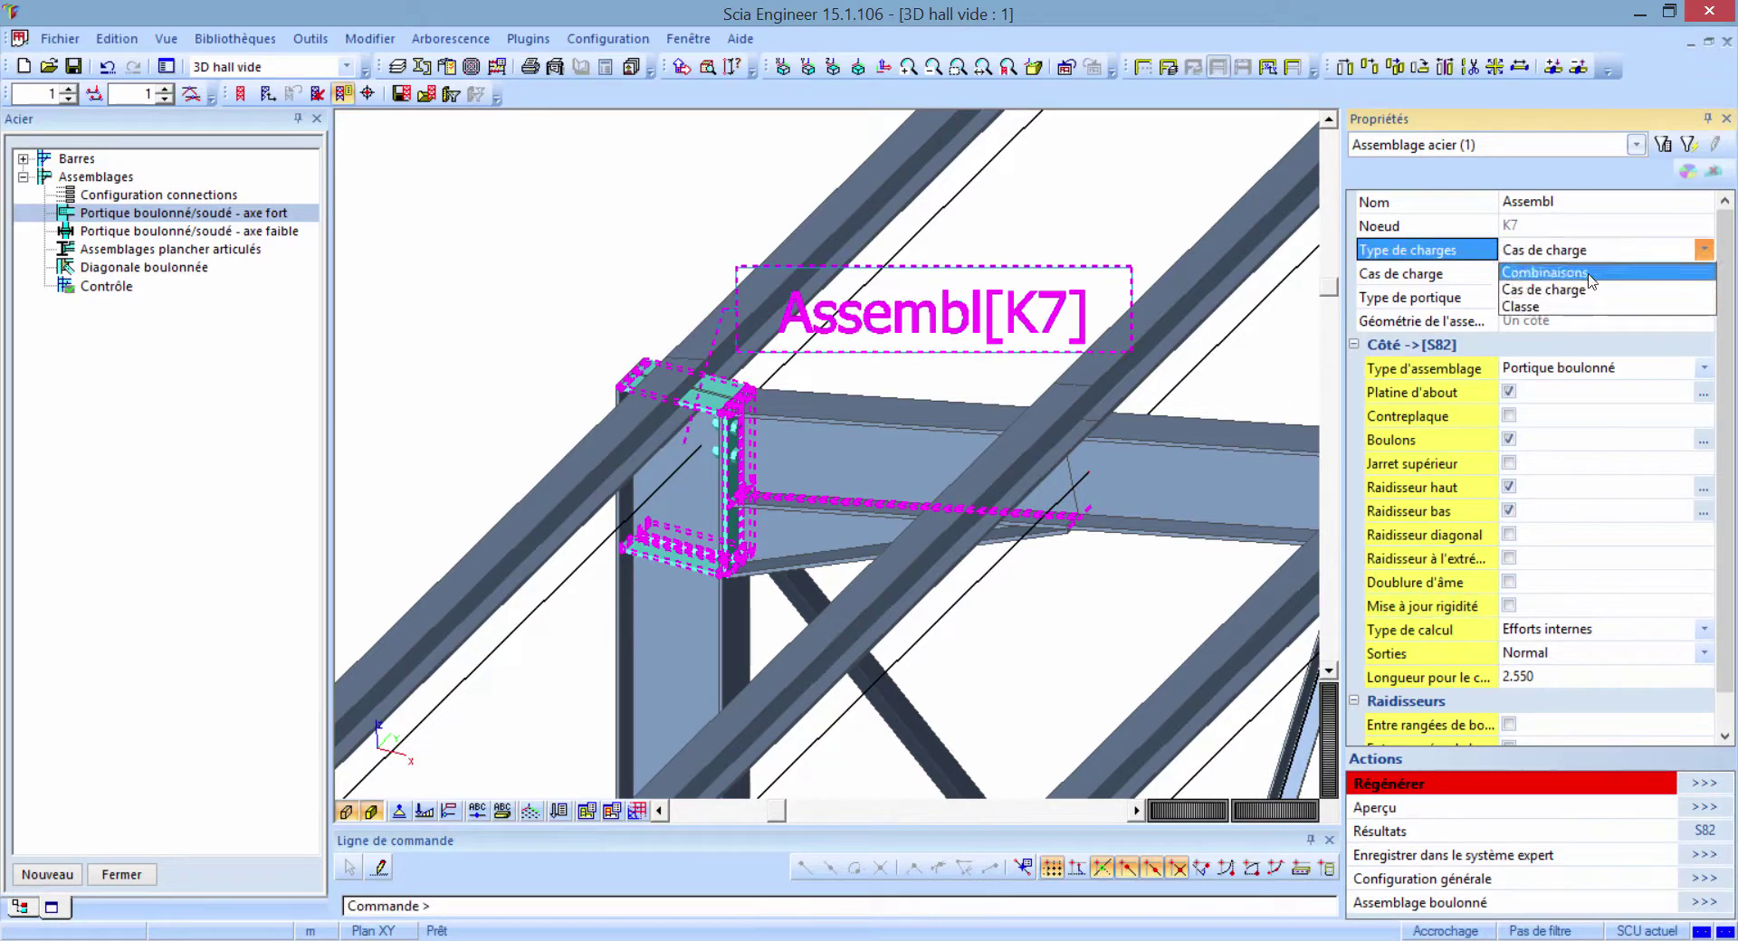
click(1588, 276)
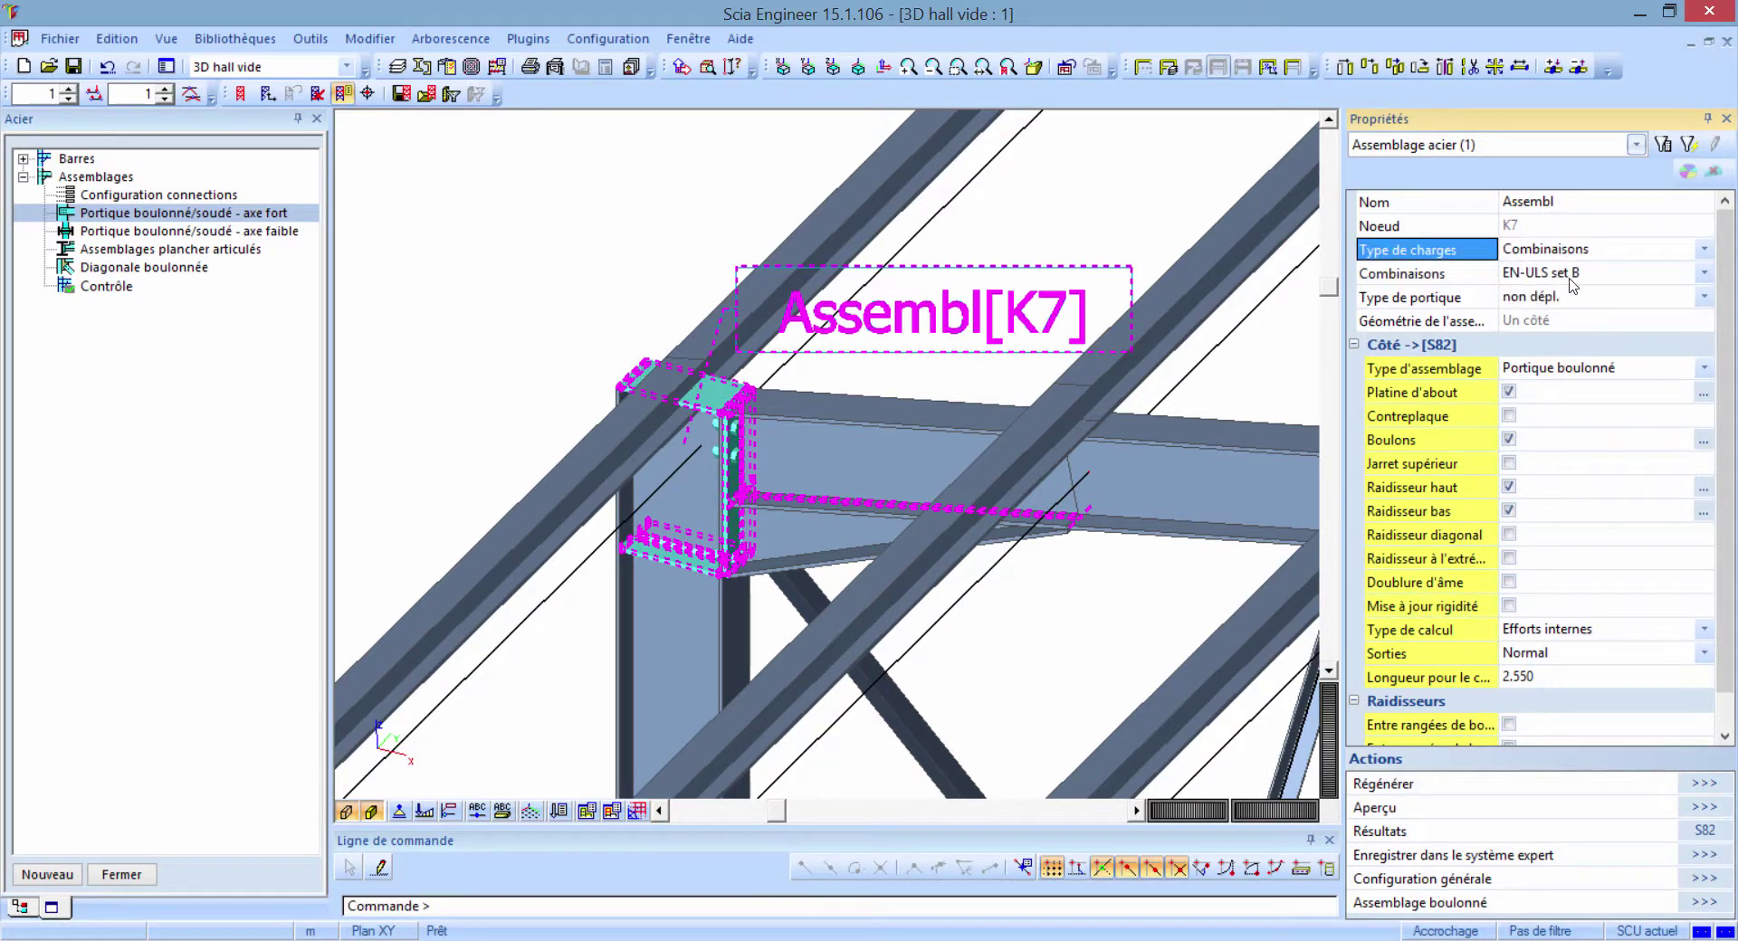
click(1564, 282)
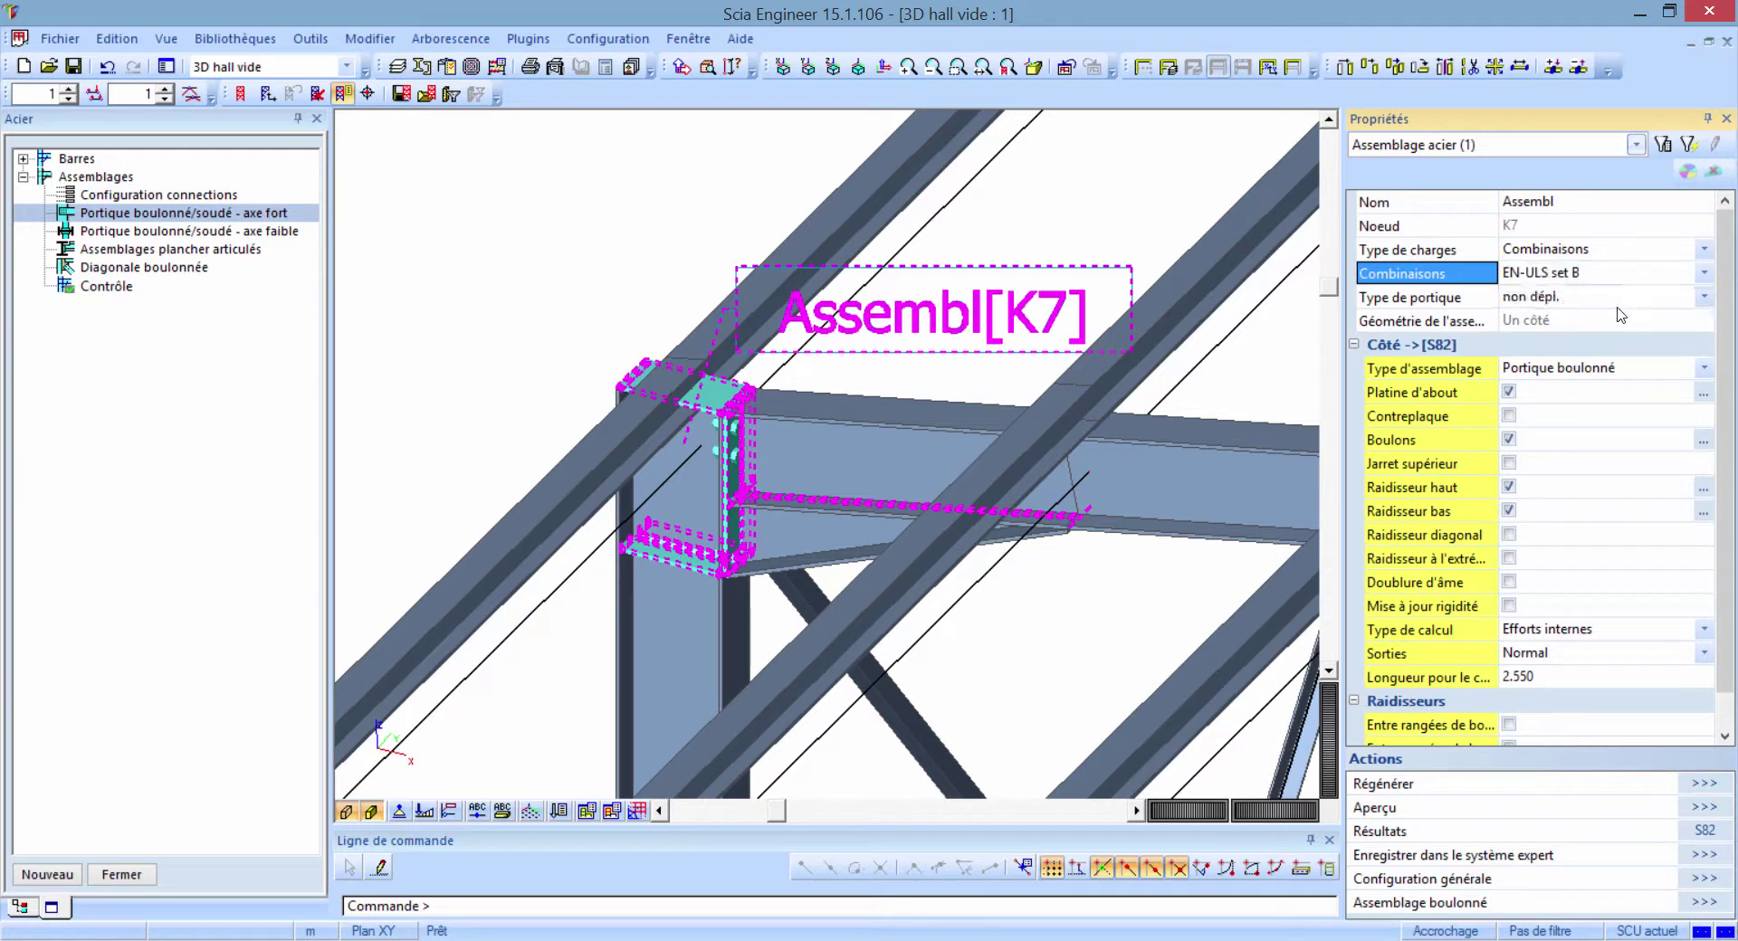
click(1415, 308)
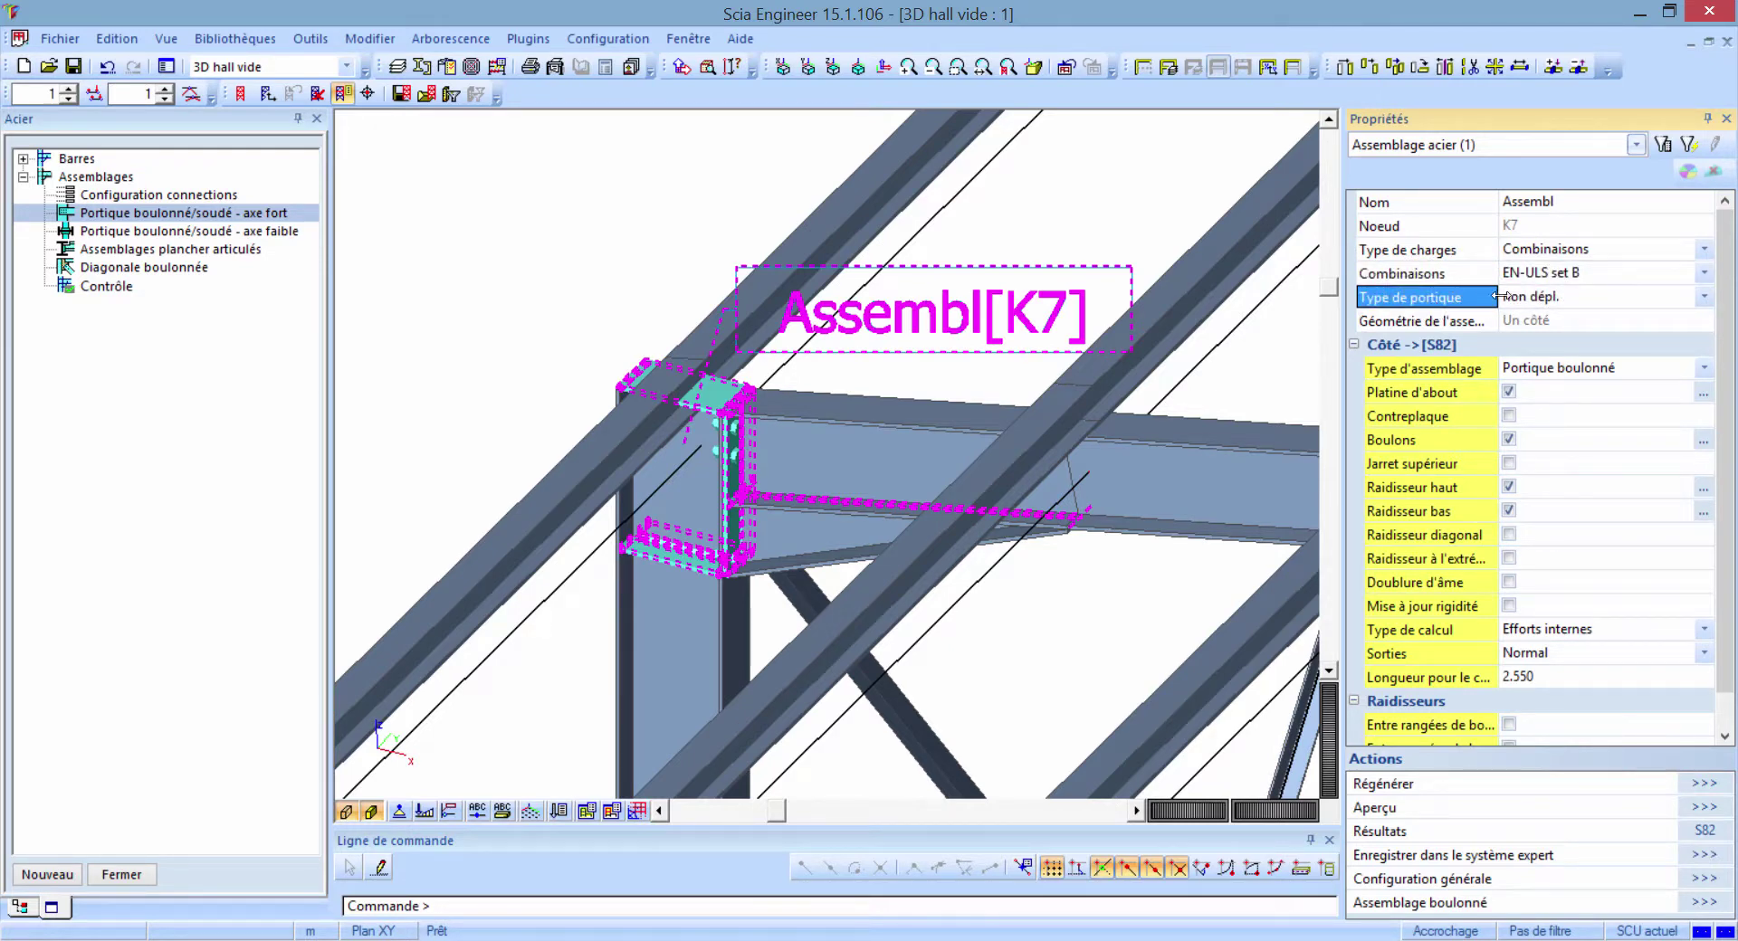
click(1570, 307)
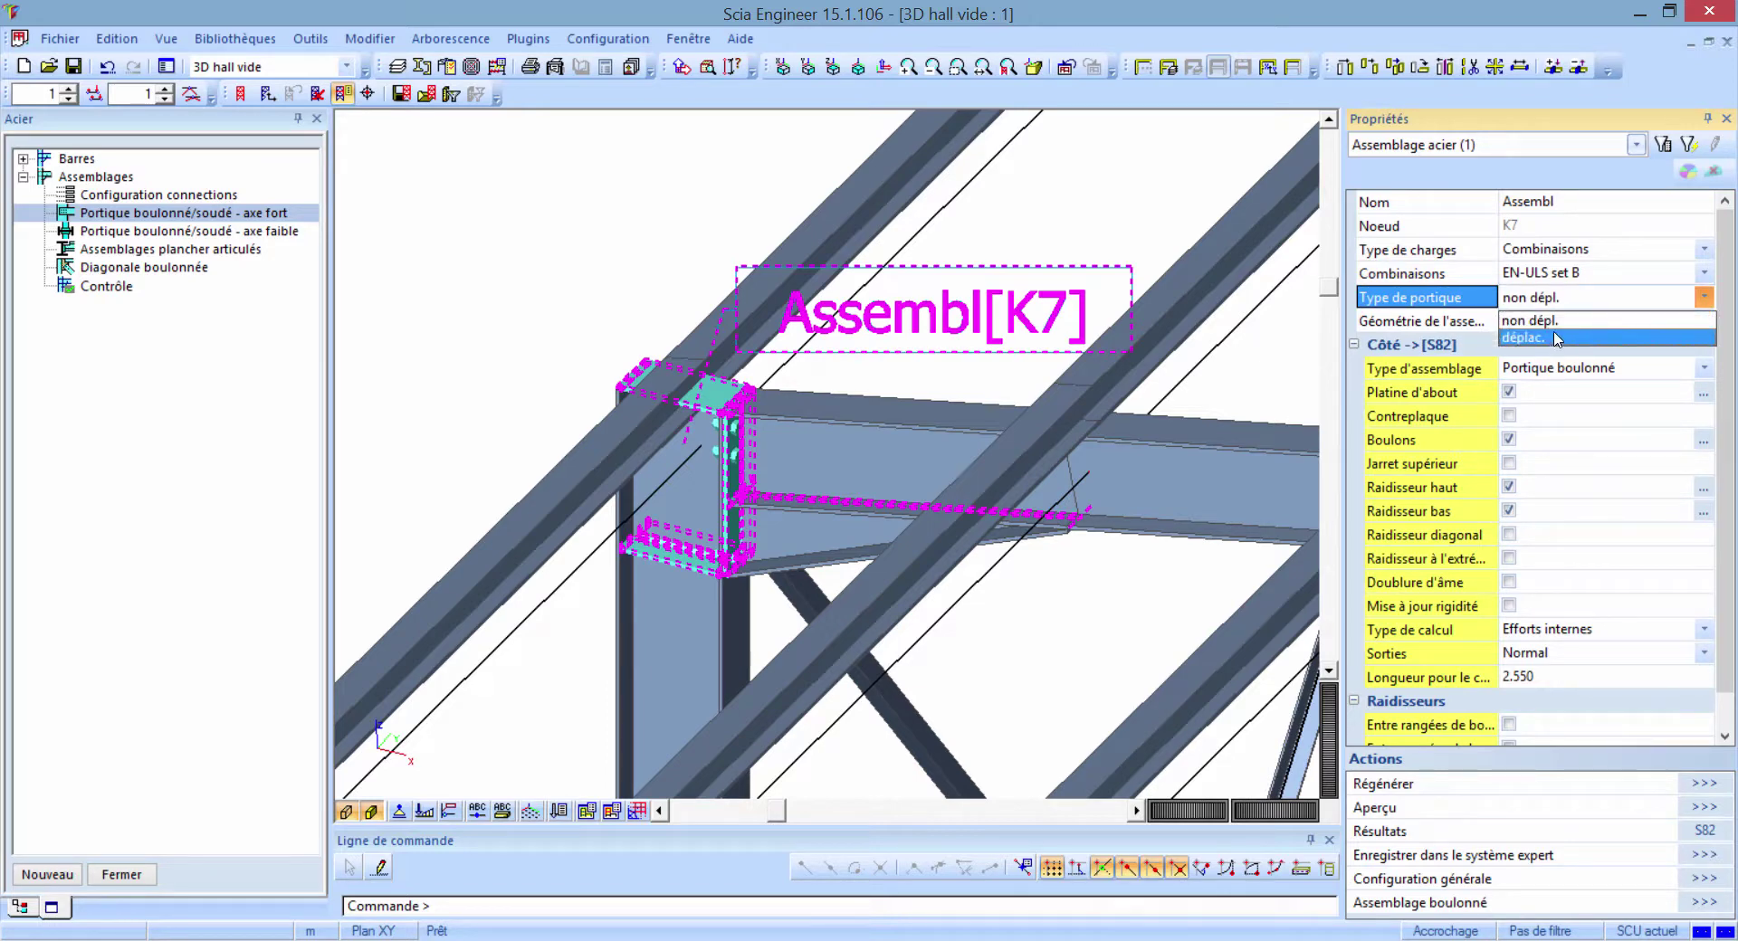
key(Escape)
- Regenerate the K7 connection and open its check results for beam S82
scroll(1593, 498, down, 2)
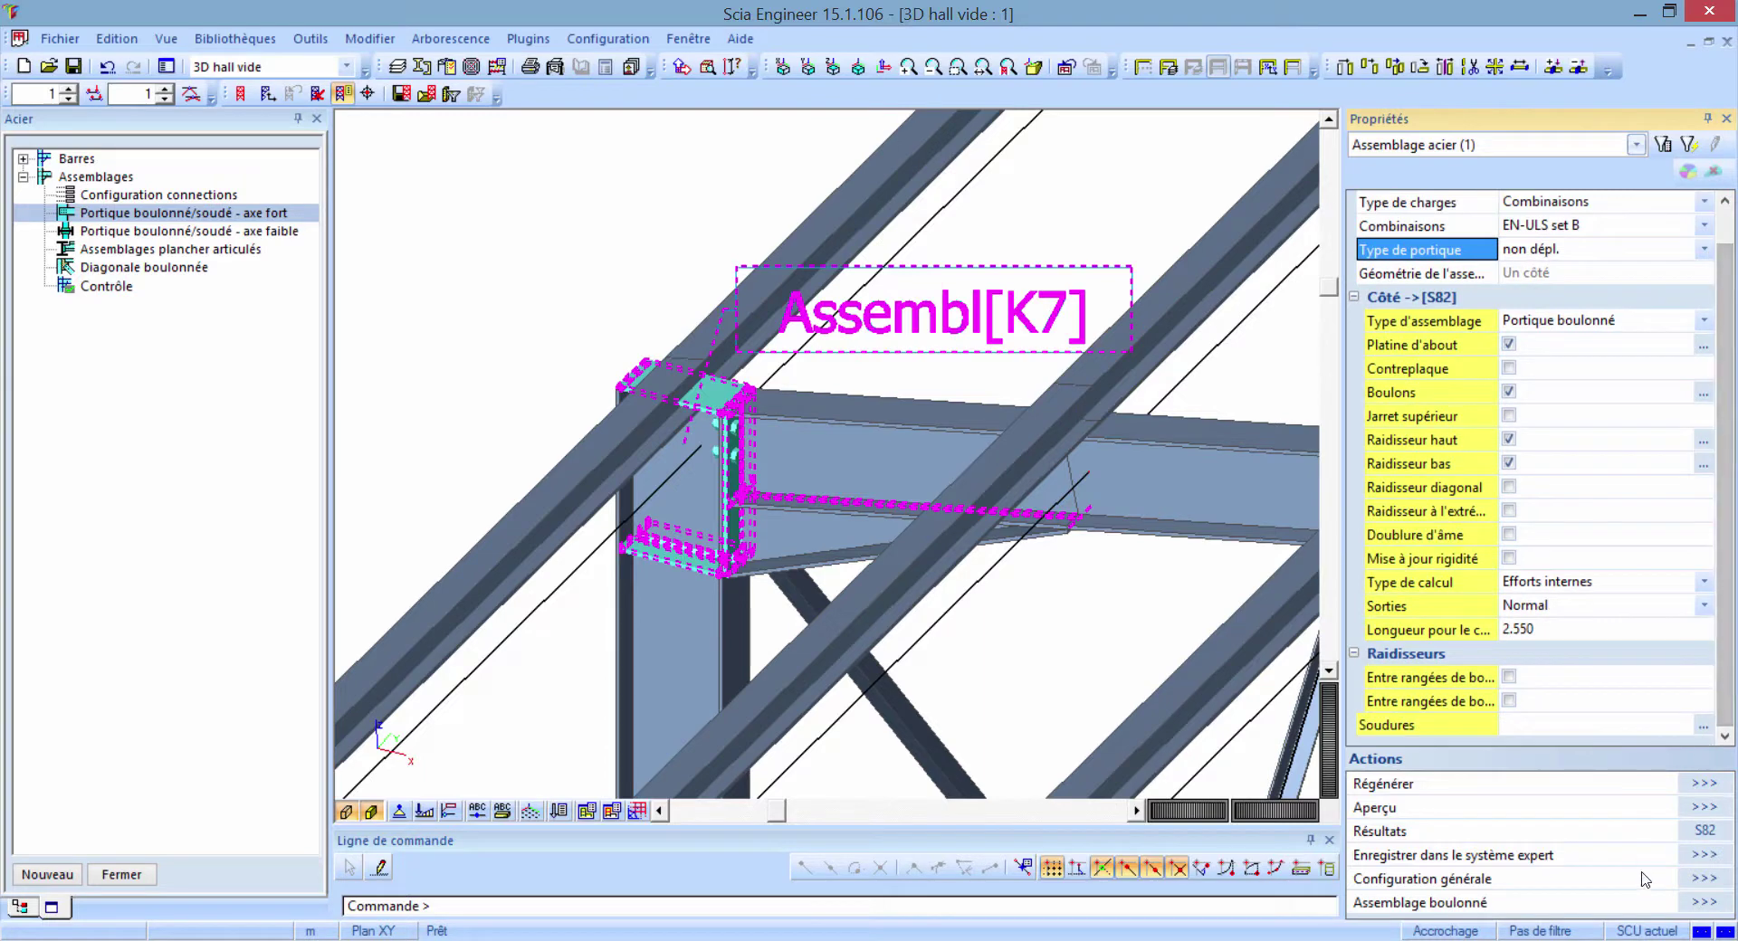
click(1697, 786)
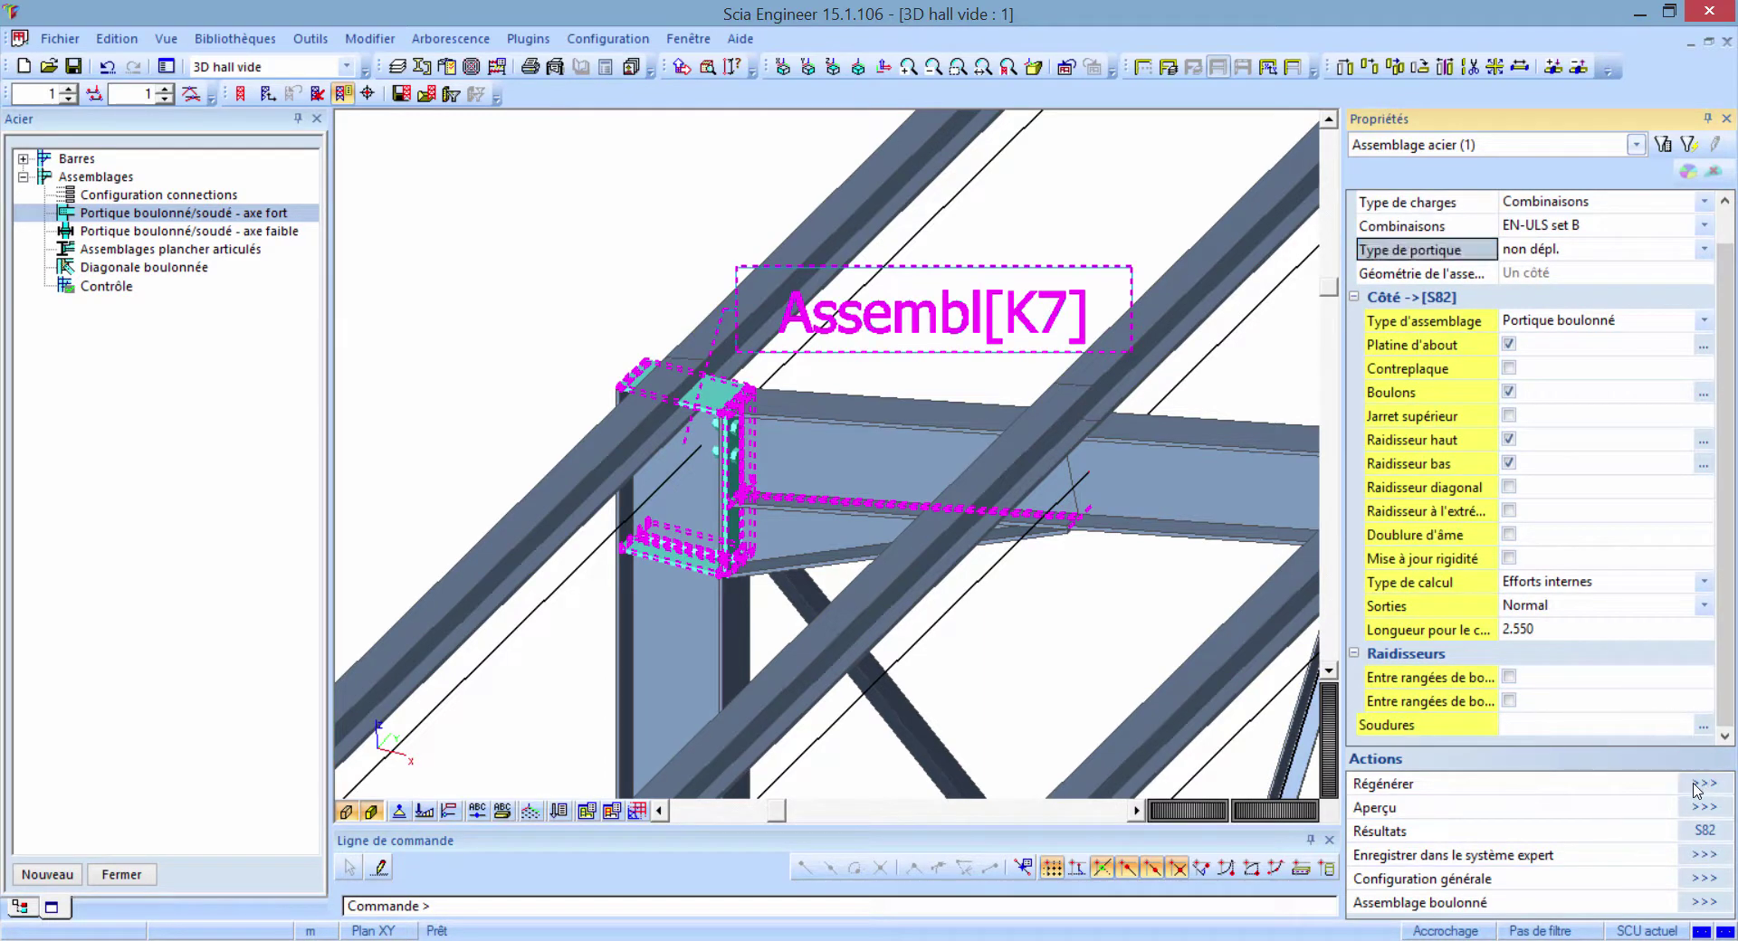
click(1698, 833)
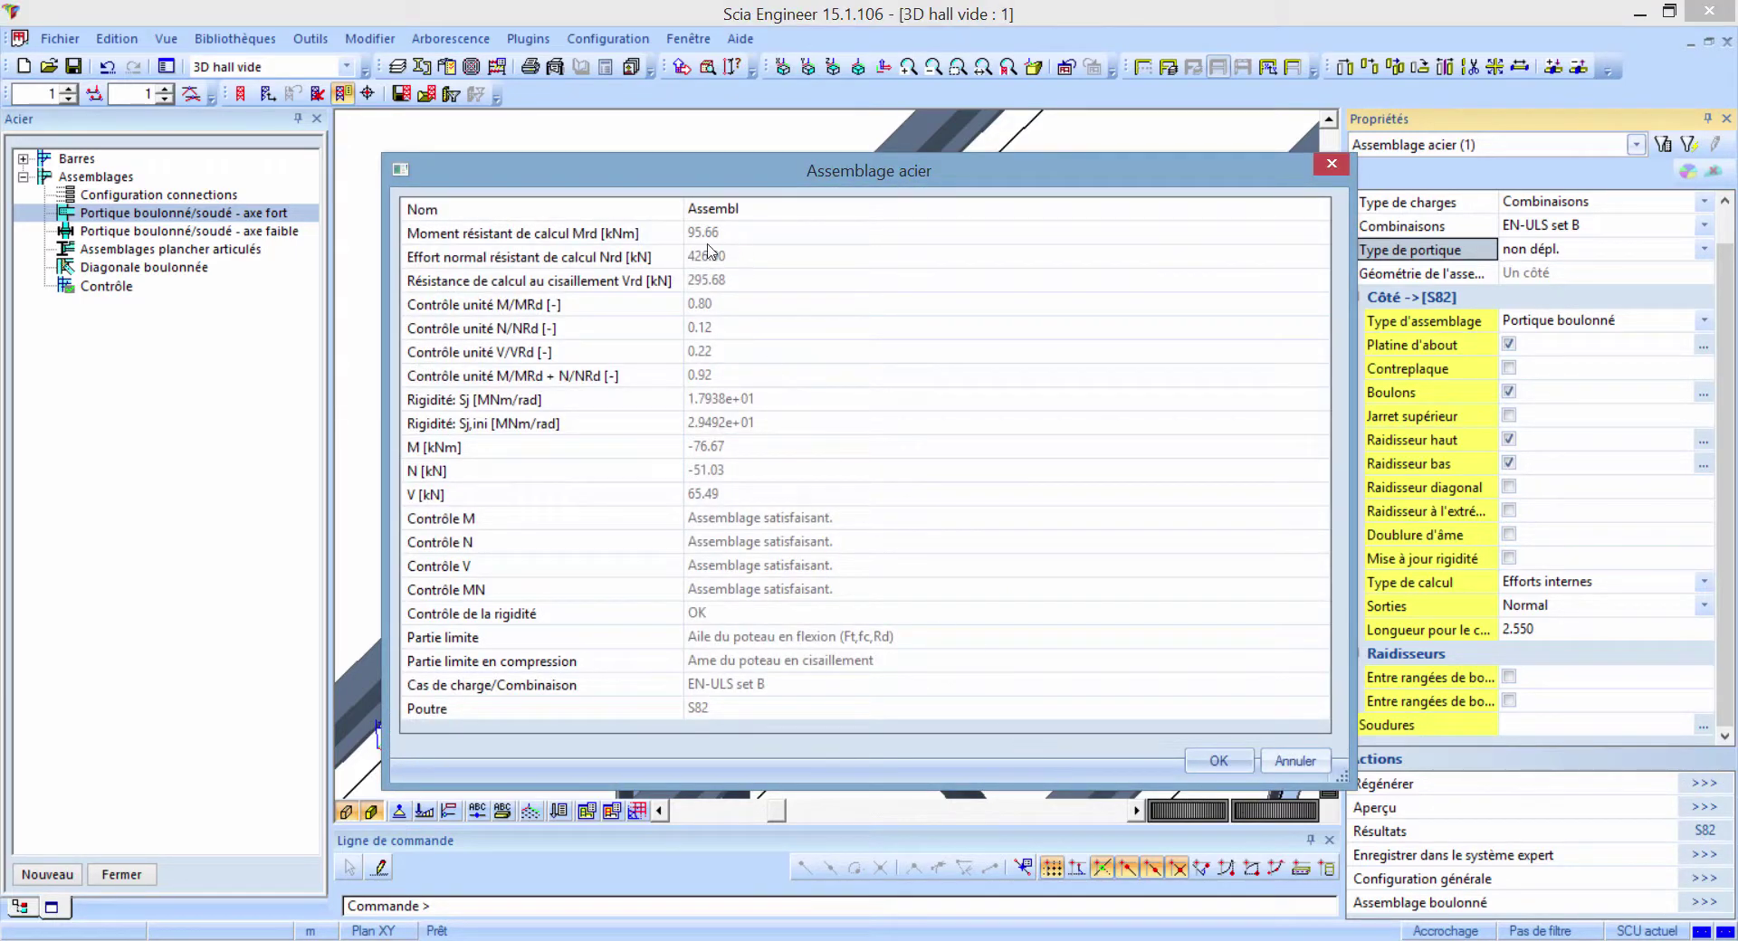
- Examine the design resistances, the M, N, V and combined unity checks, and the rotational stiffnesses Sj and Sj,ini
drag(617, 239, 625, 283)
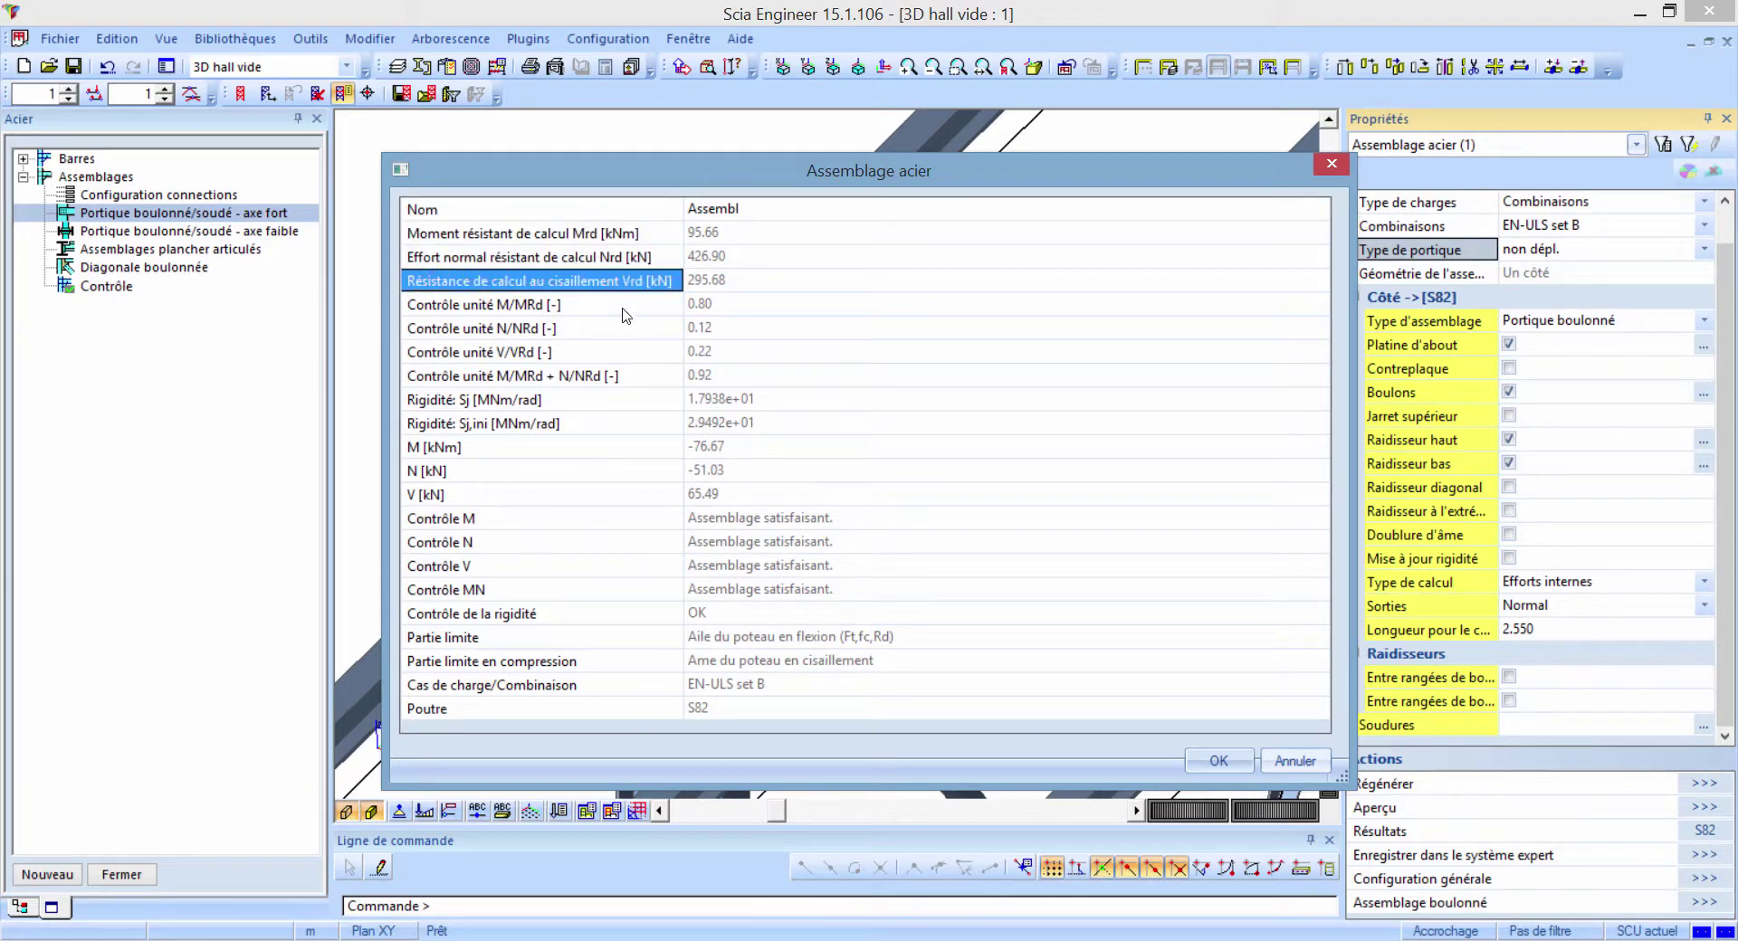
click(625, 308)
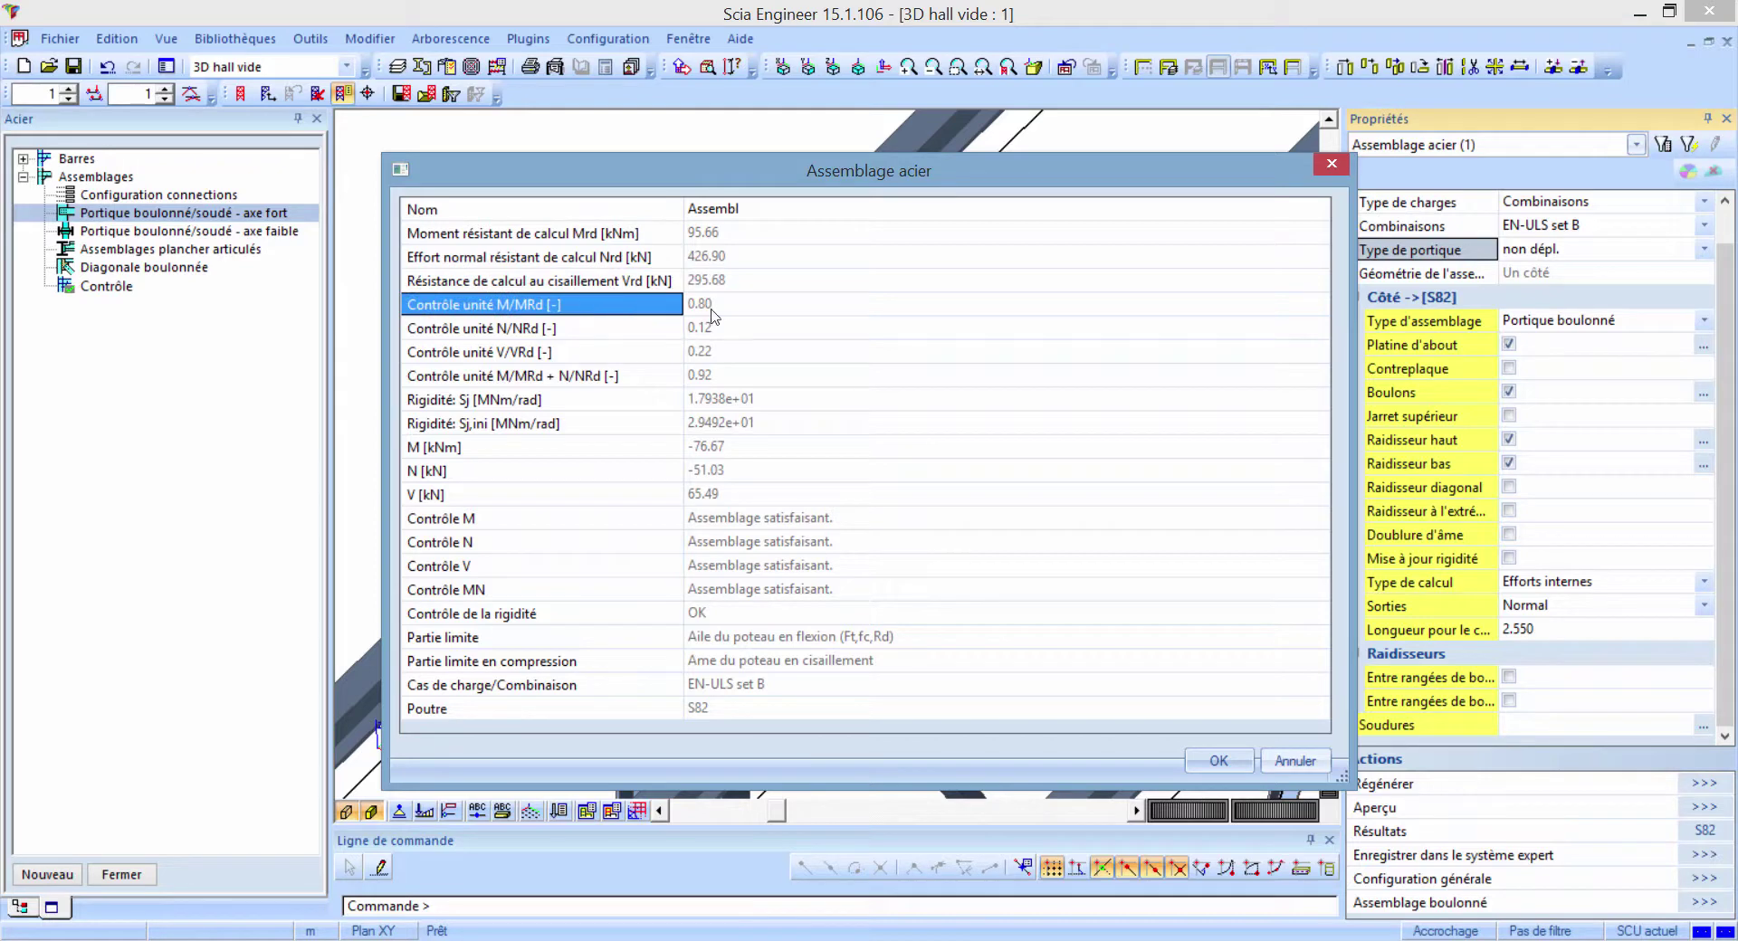
click(645, 336)
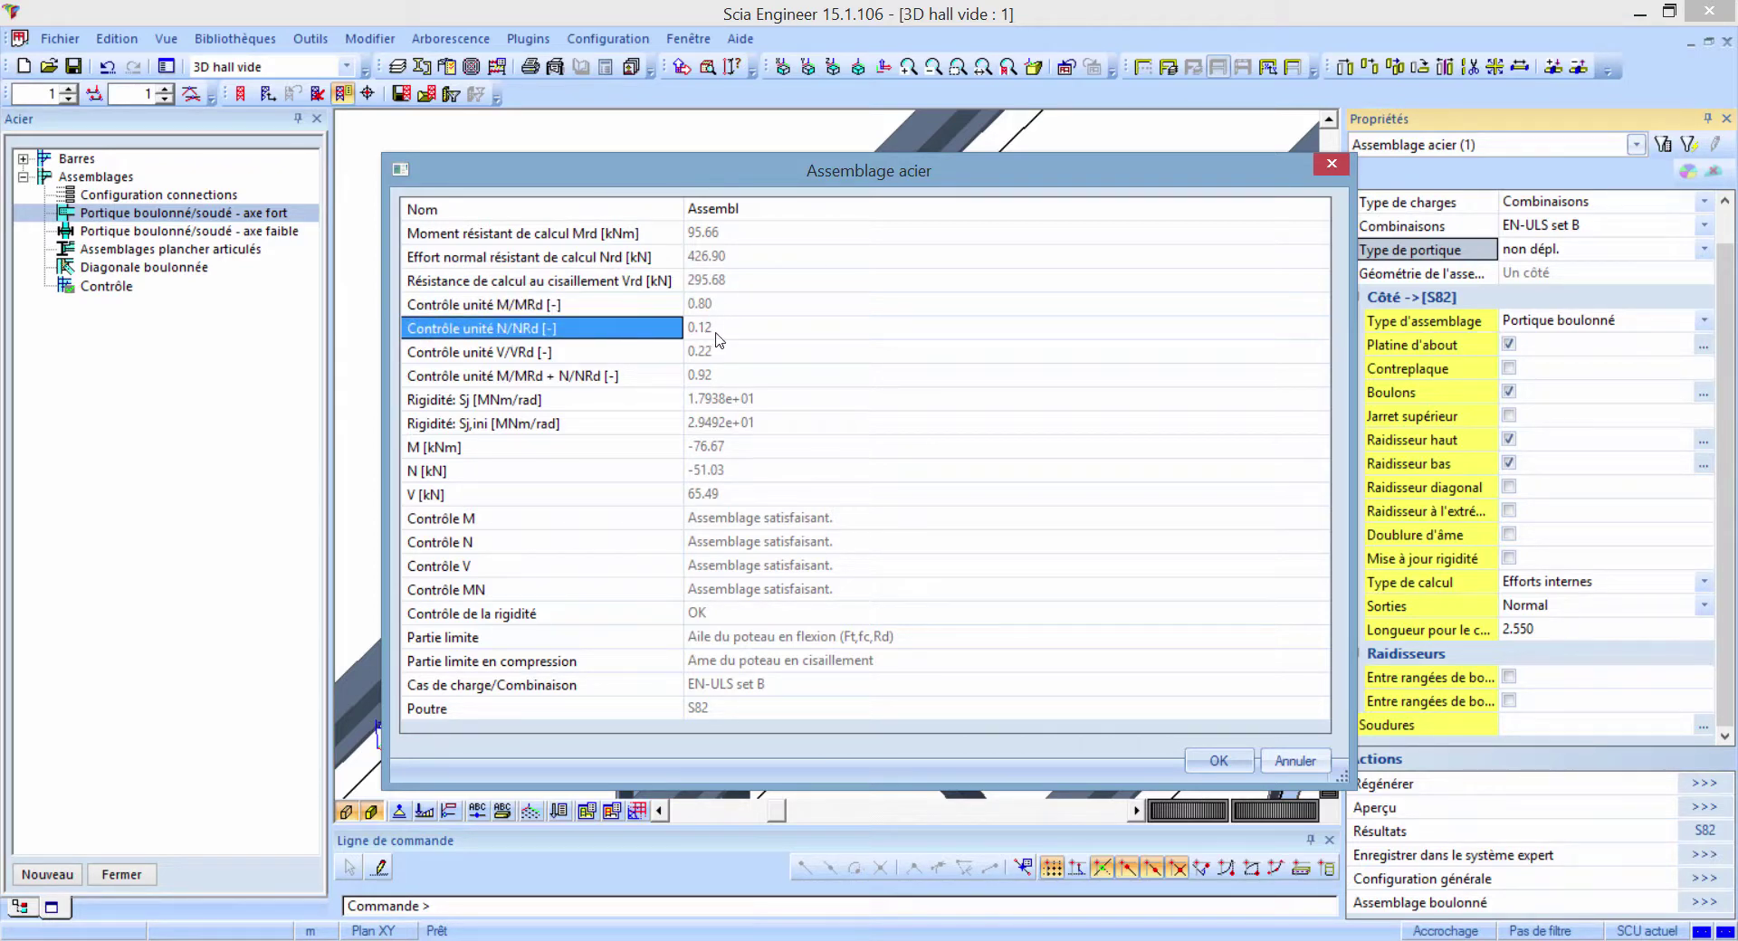
click(648, 360)
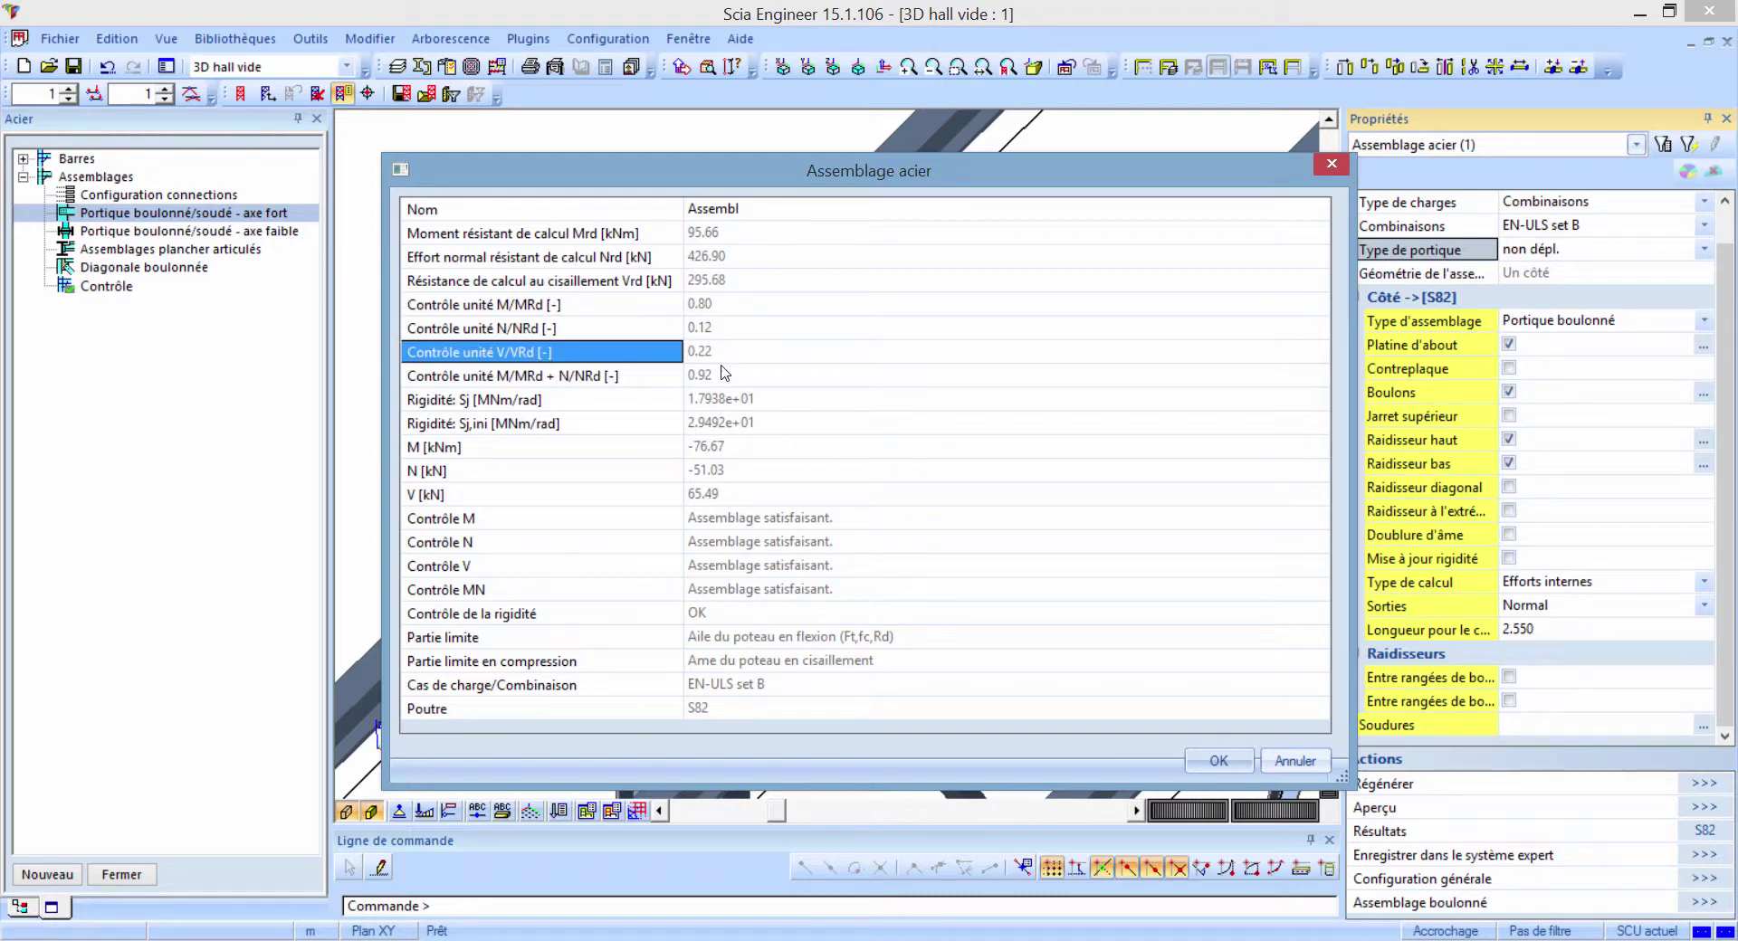
click(668, 380)
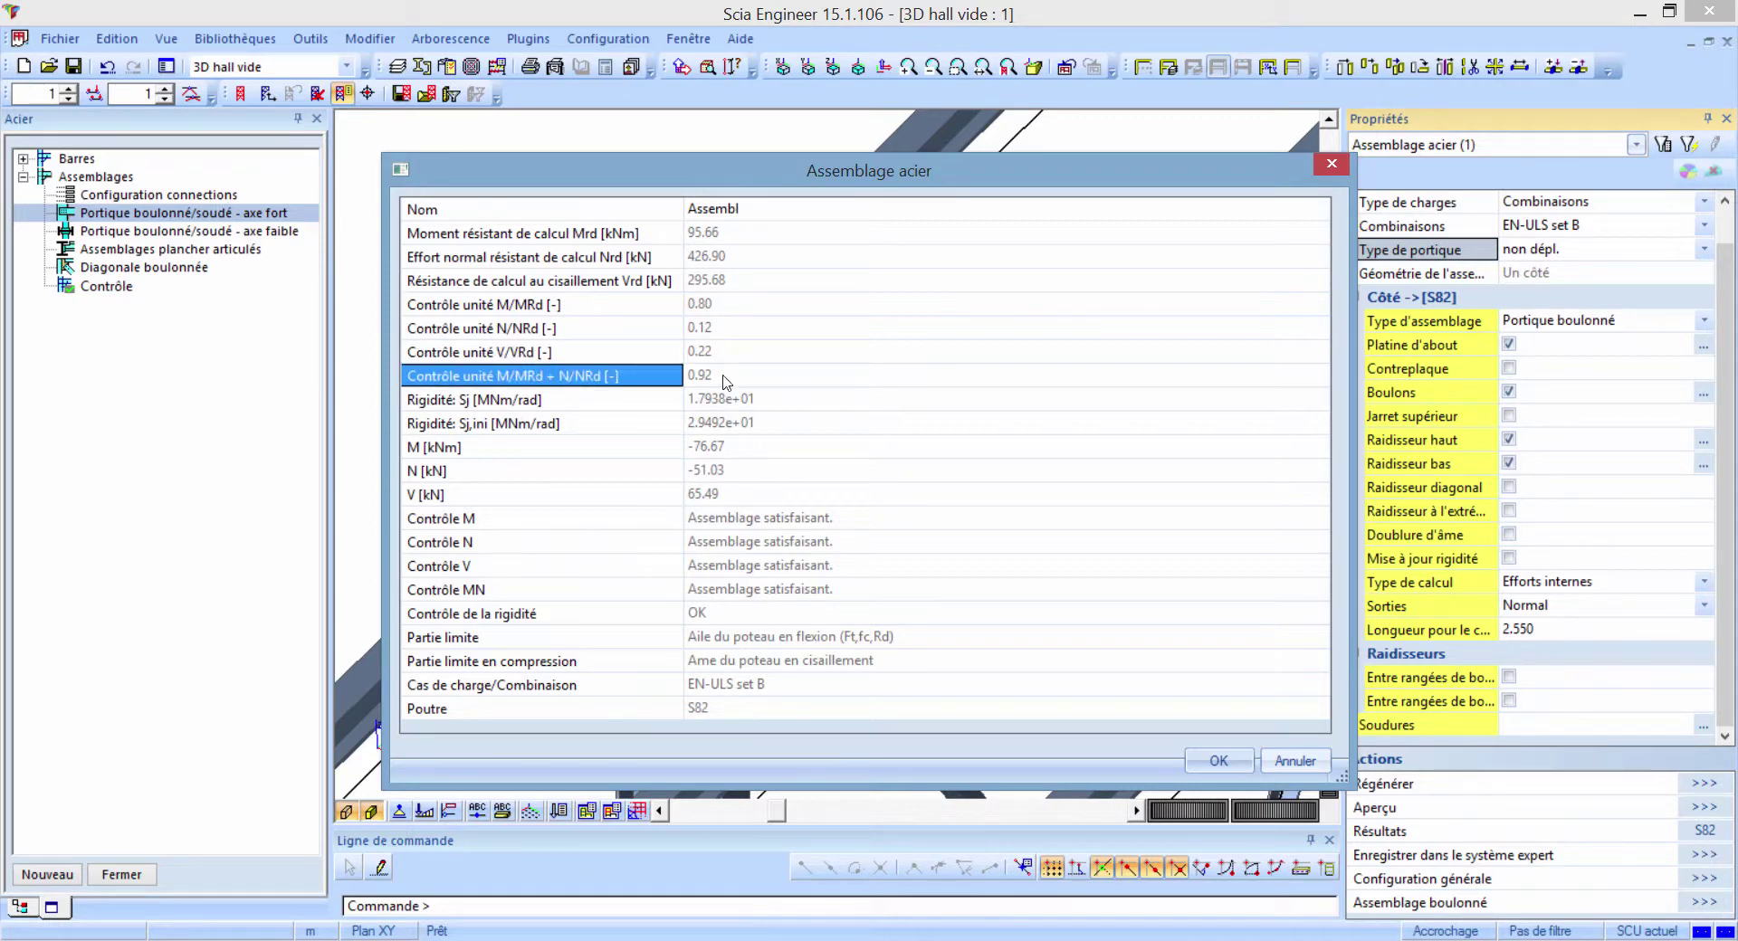
click(656, 400)
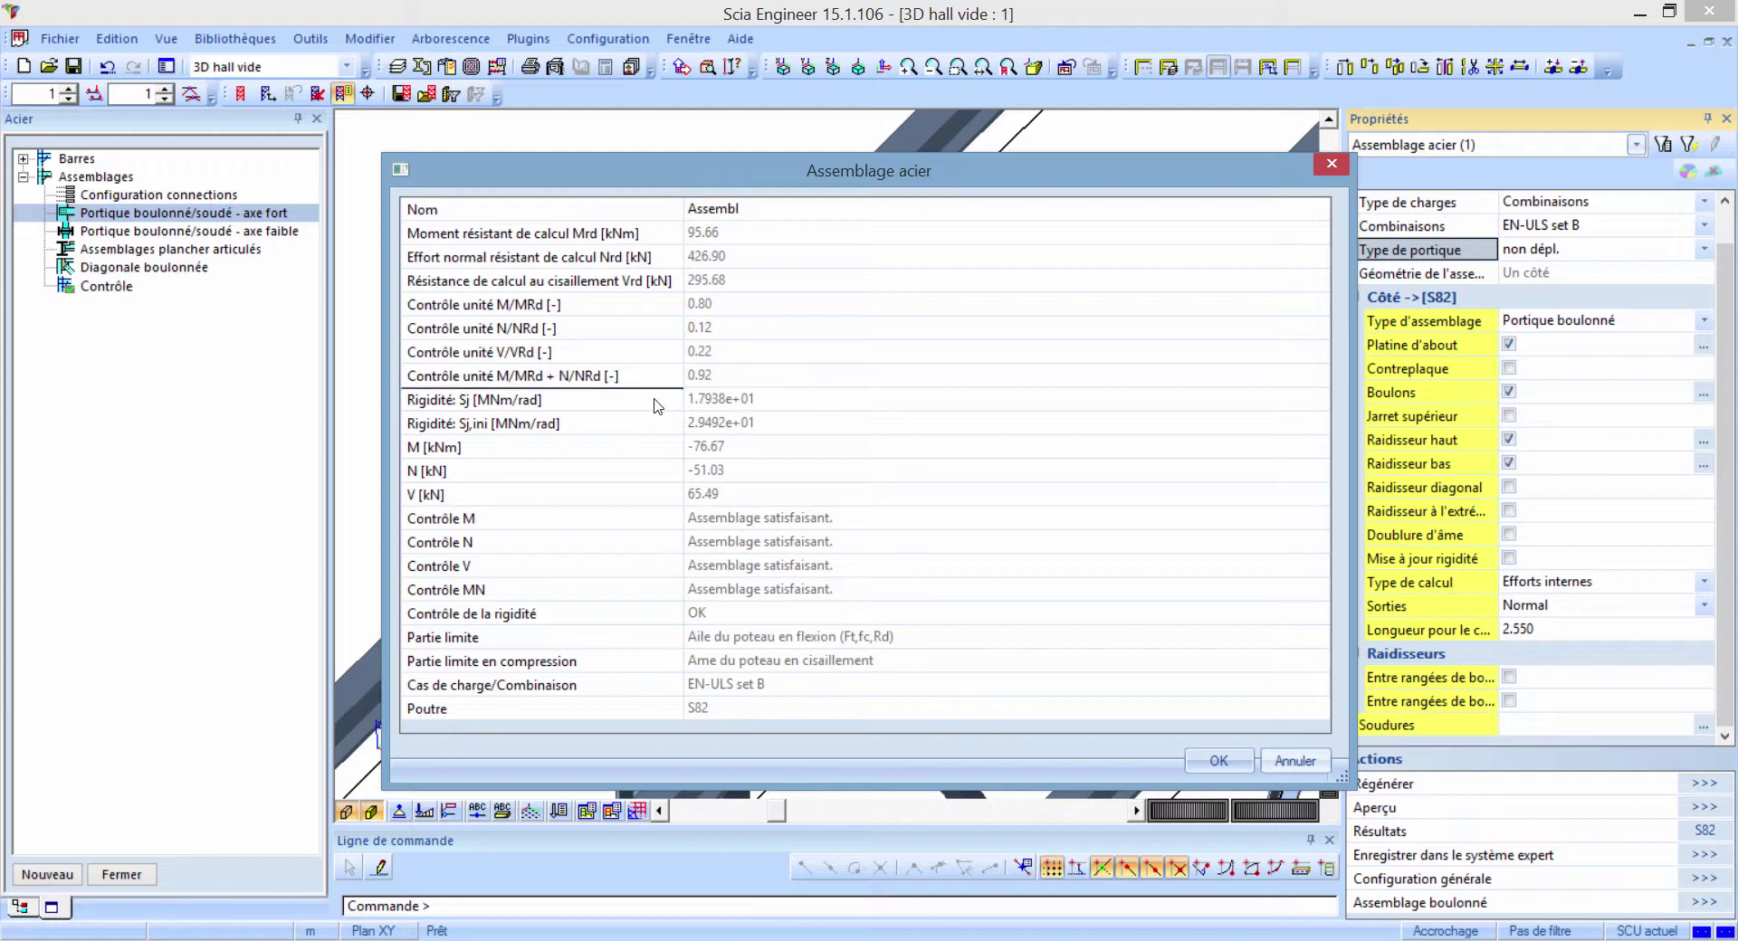
click(652, 426)
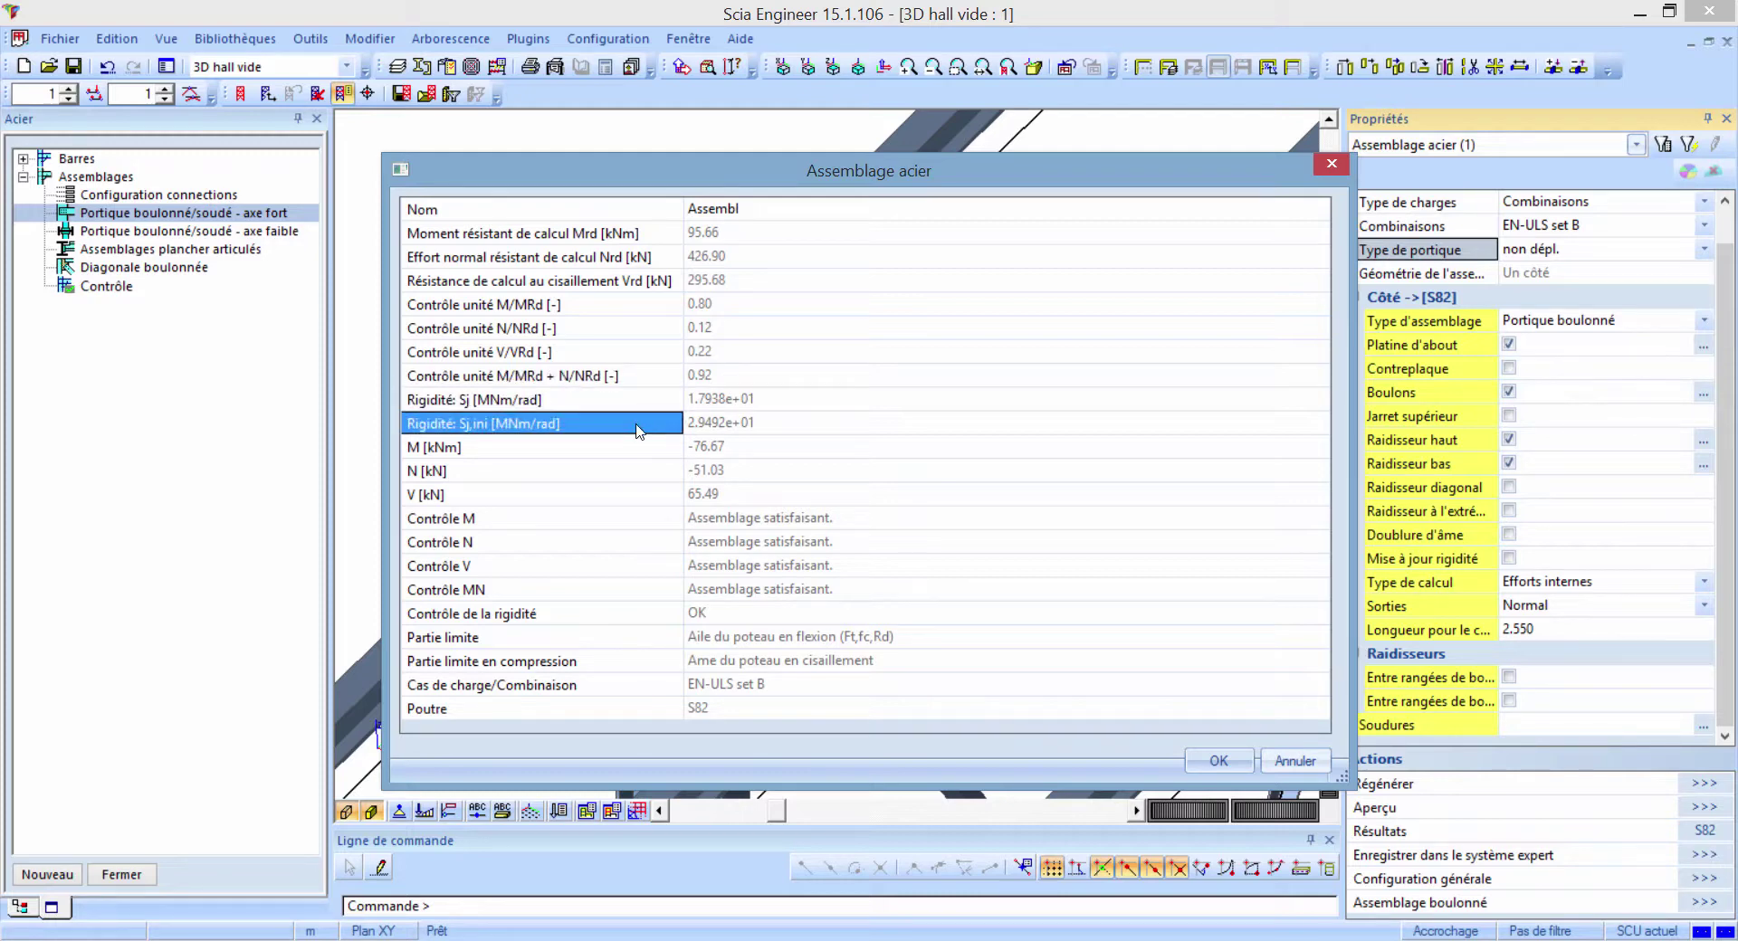
- Examine the internal forces M, N and V acting on the connection
click(636, 450)
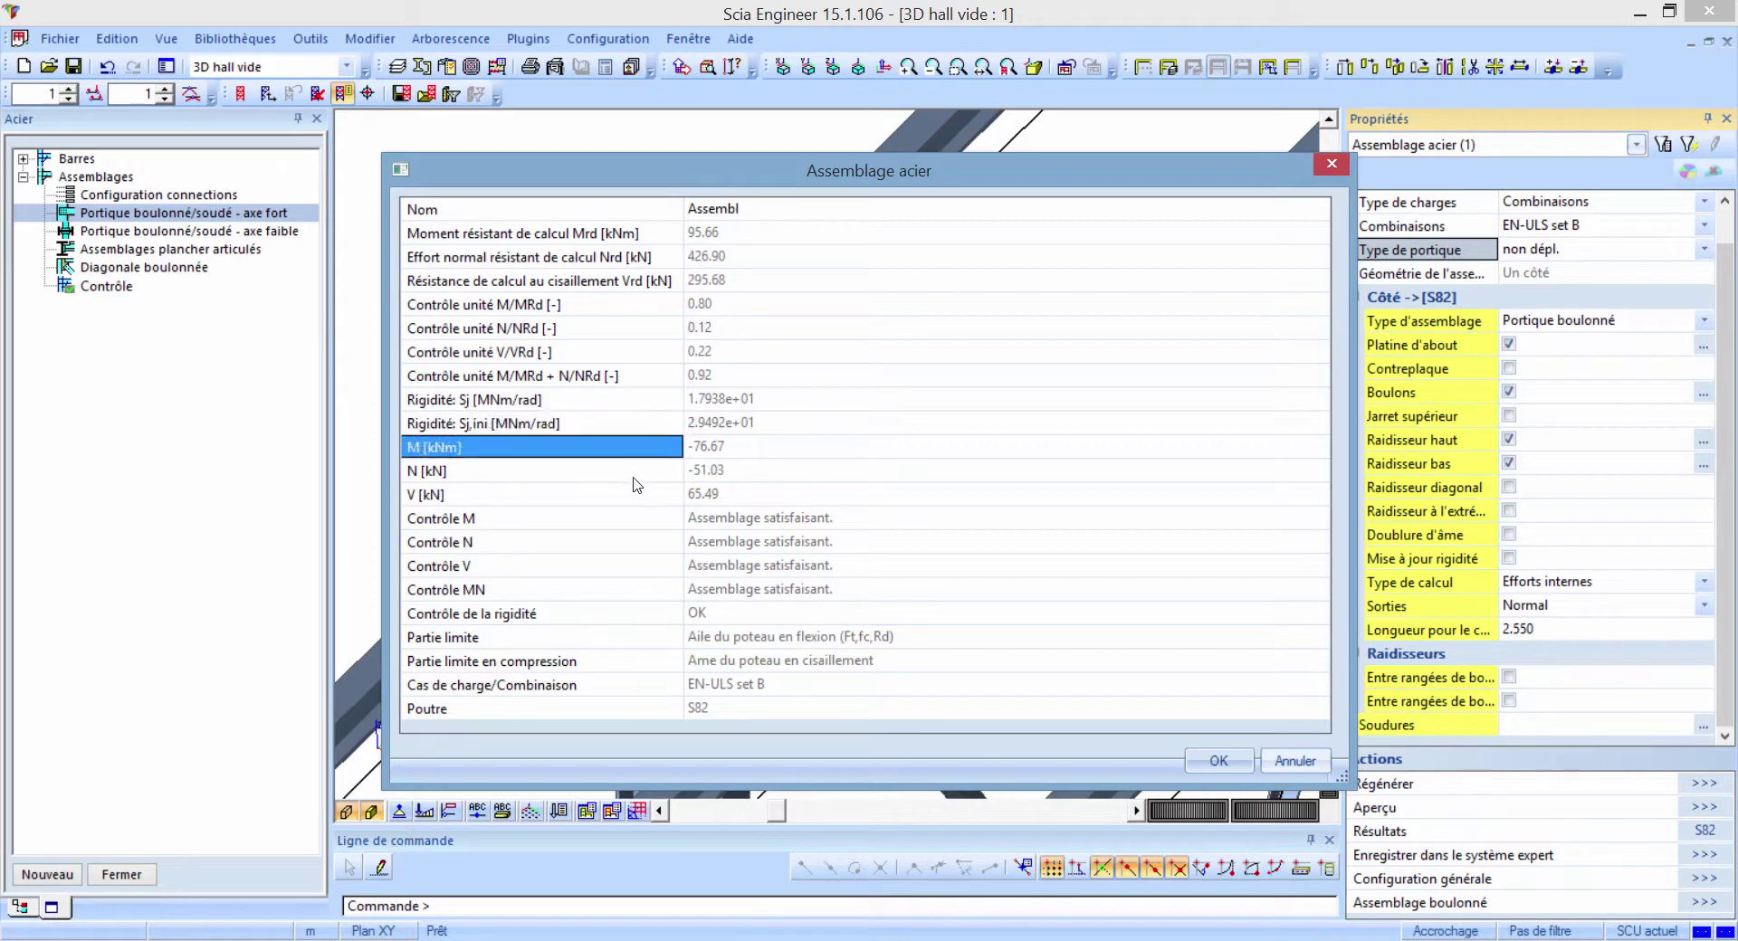
click(635, 474)
click(632, 497)
click(634, 471)
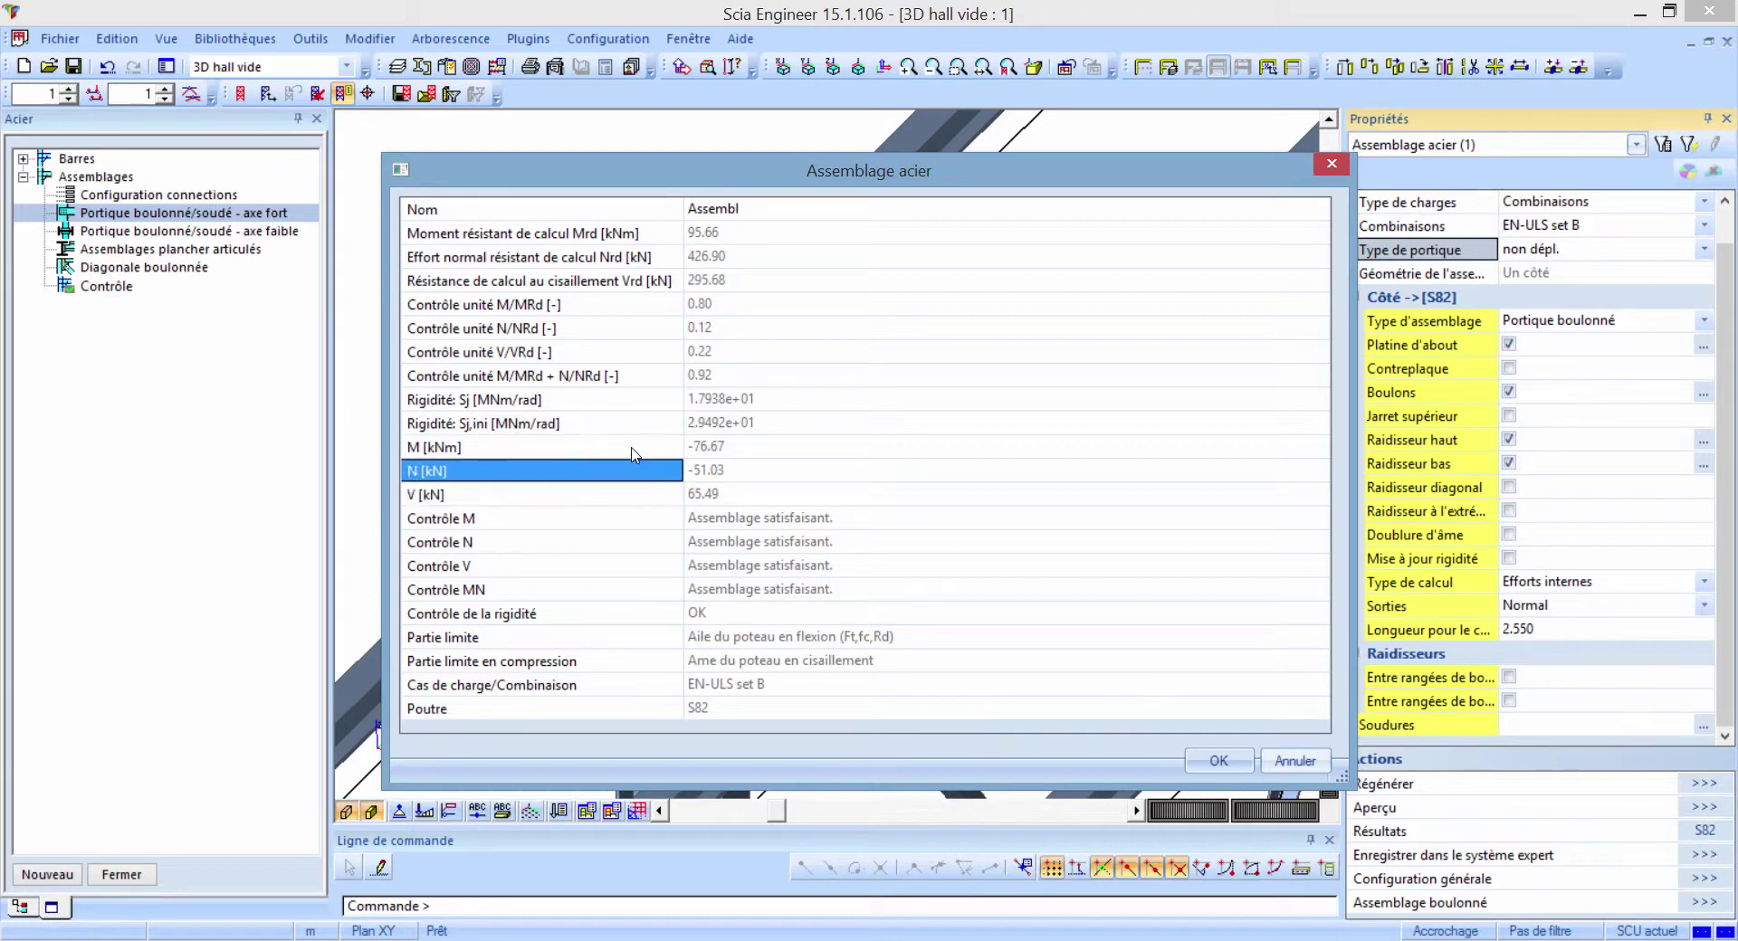
click(632, 448)
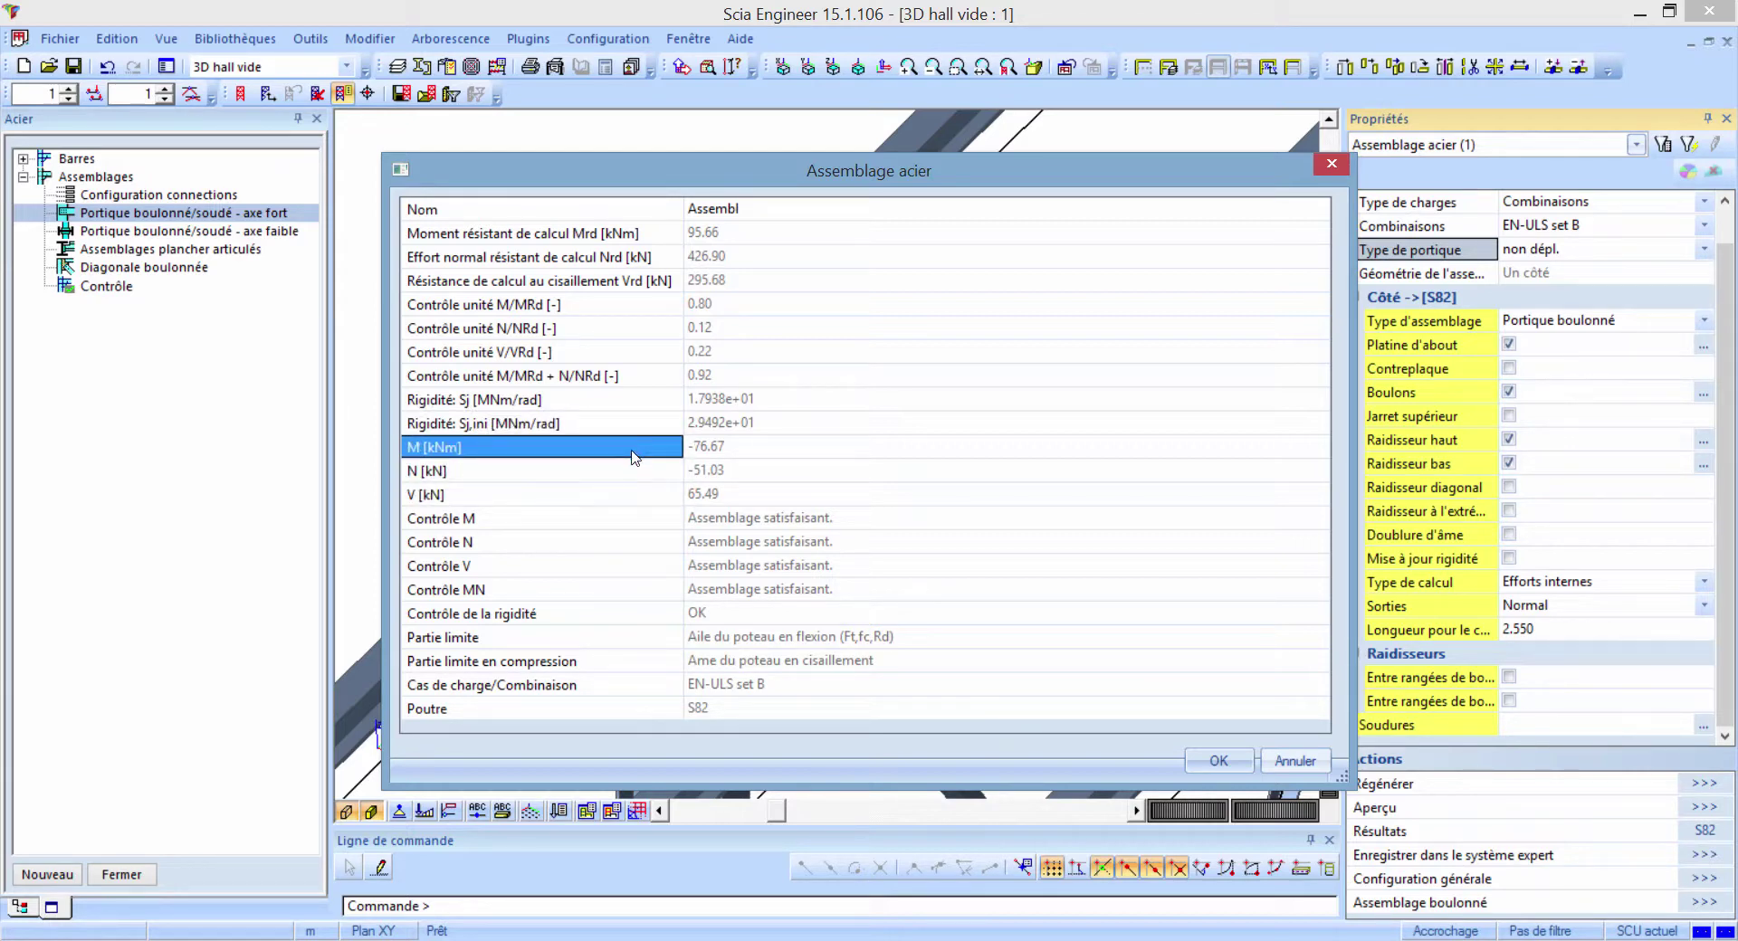
- Compare the verdicts of Contrôle M, N, V and MN with their corresponding unity check ratios
click(624, 589)
click(620, 567)
click(615, 543)
click(613, 519)
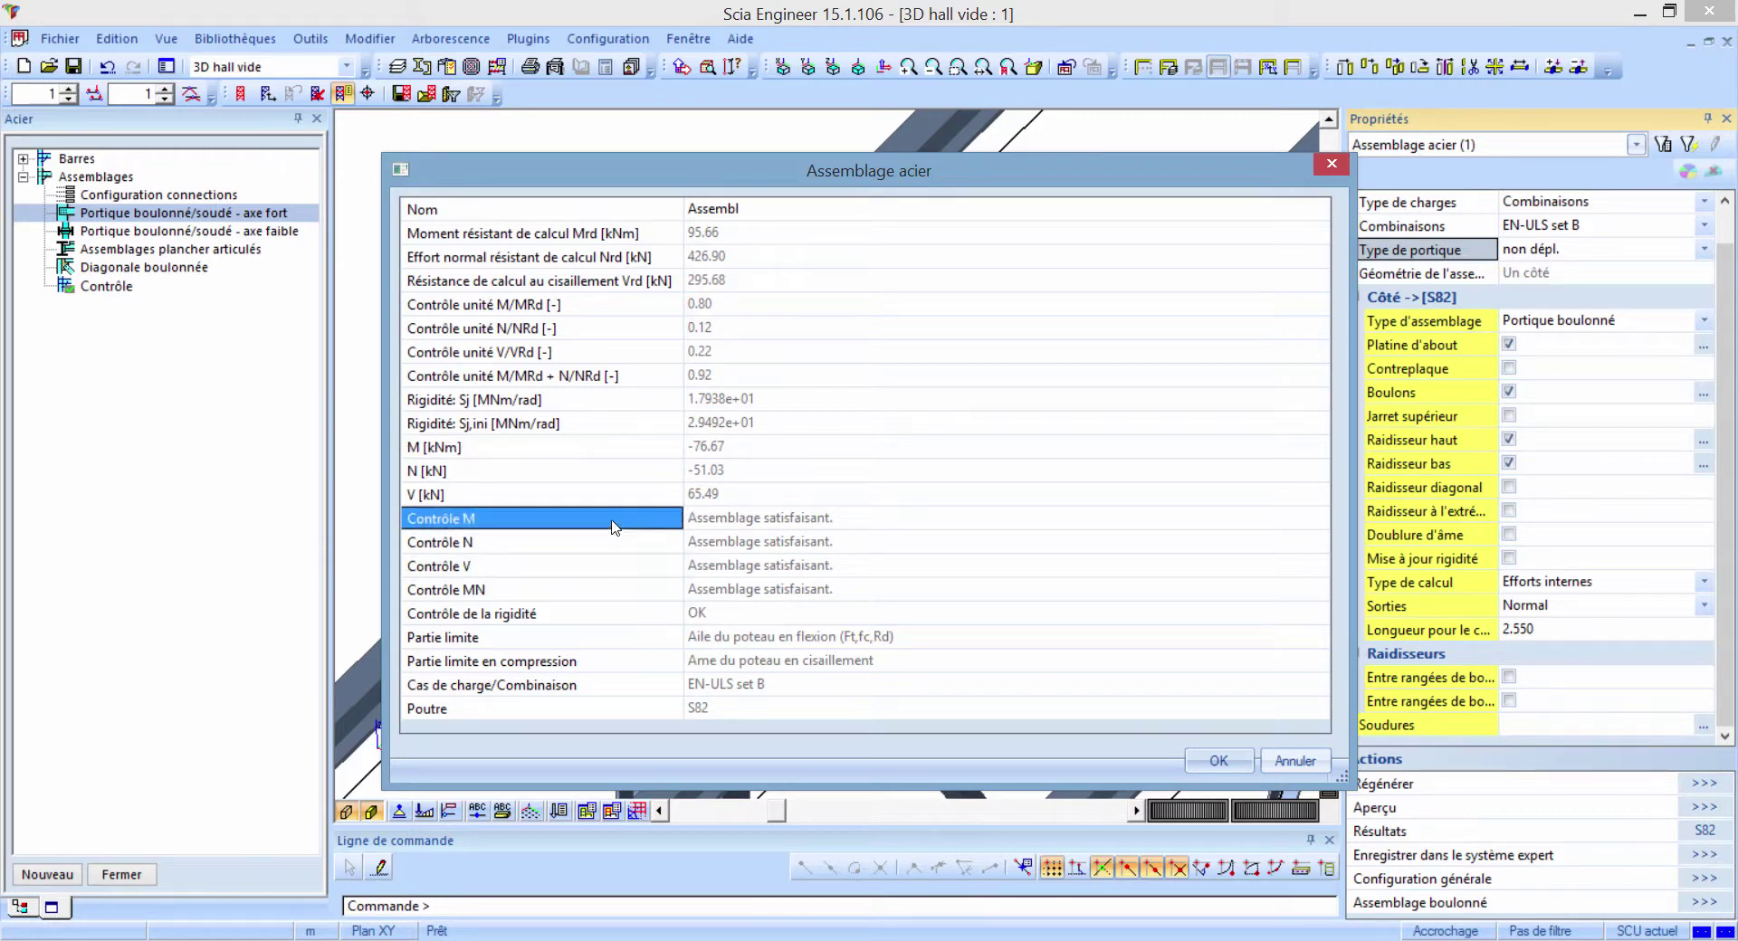
click(740, 306)
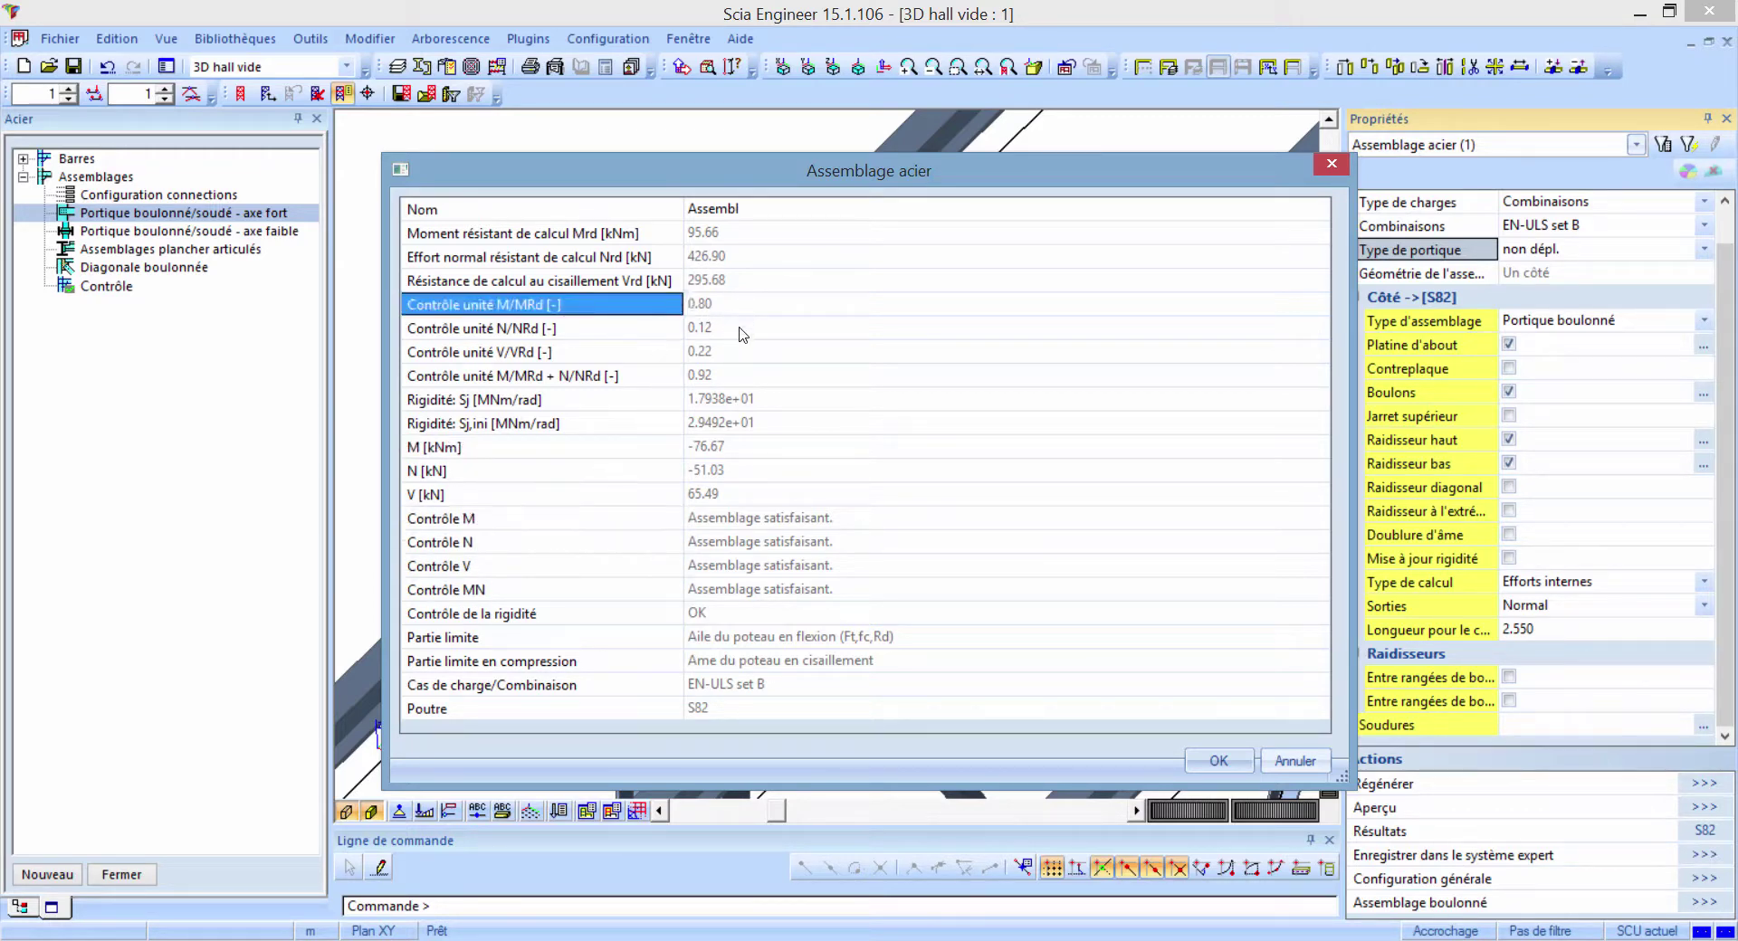
click(741, 331)
click(741, 377)
- Examine the stiffness check, the limiting parts in general and in compression, and the governing load combination
click(565, 618)
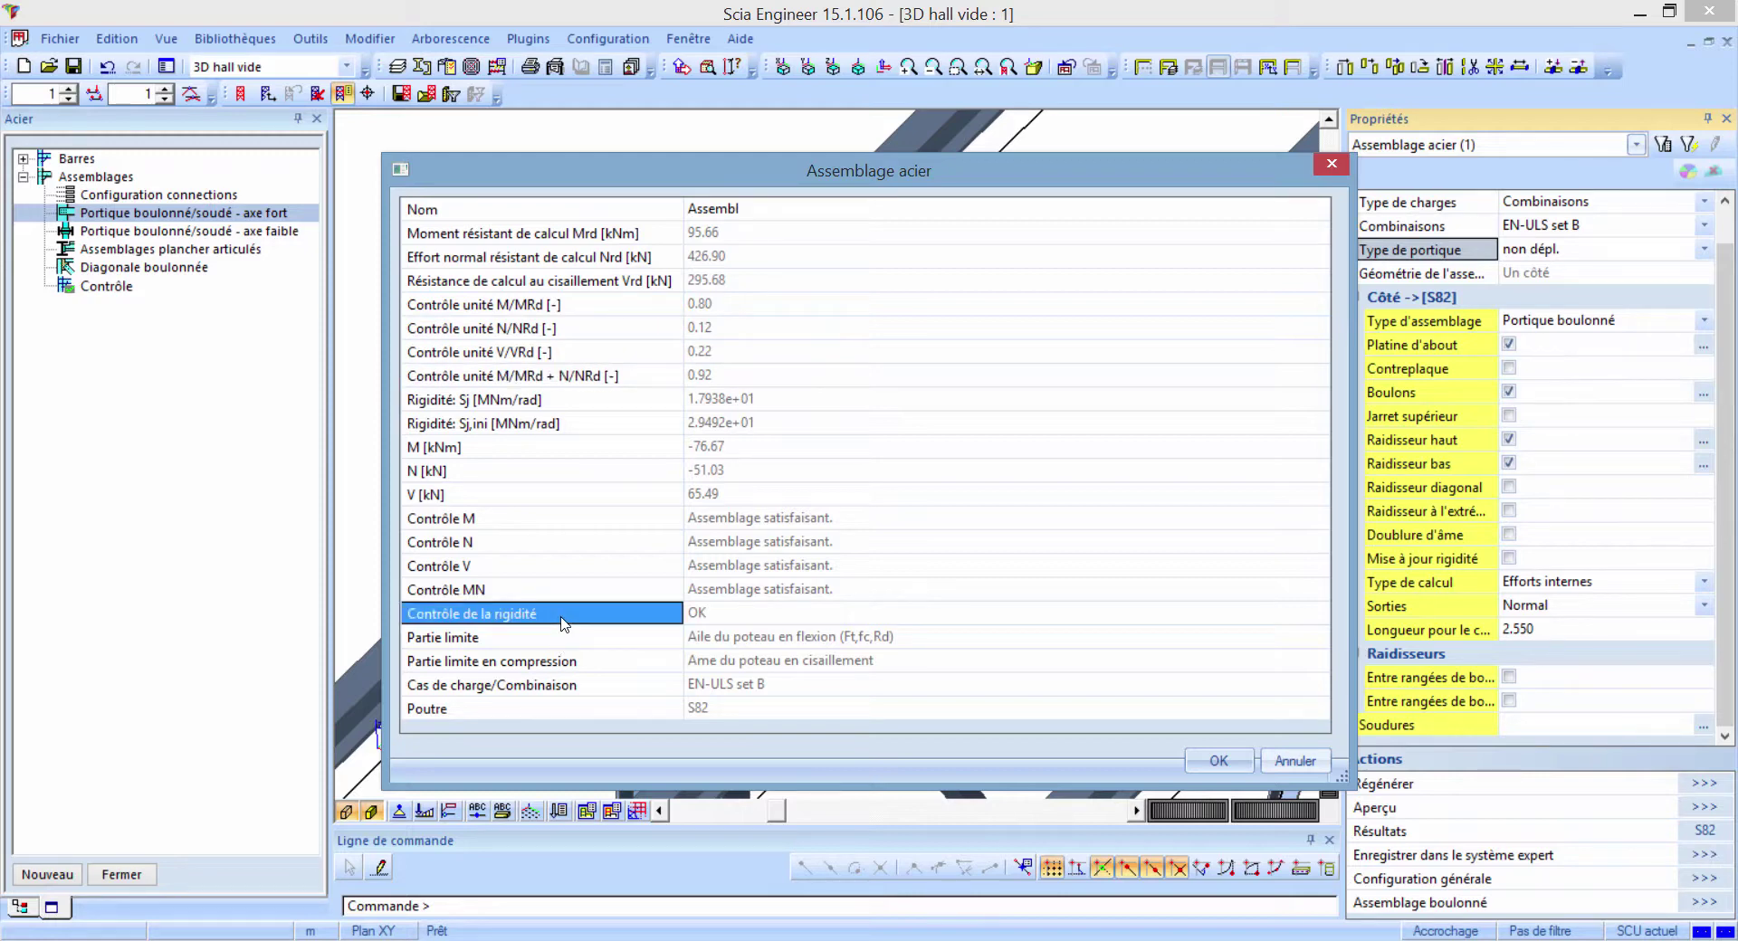
click(568, 639)
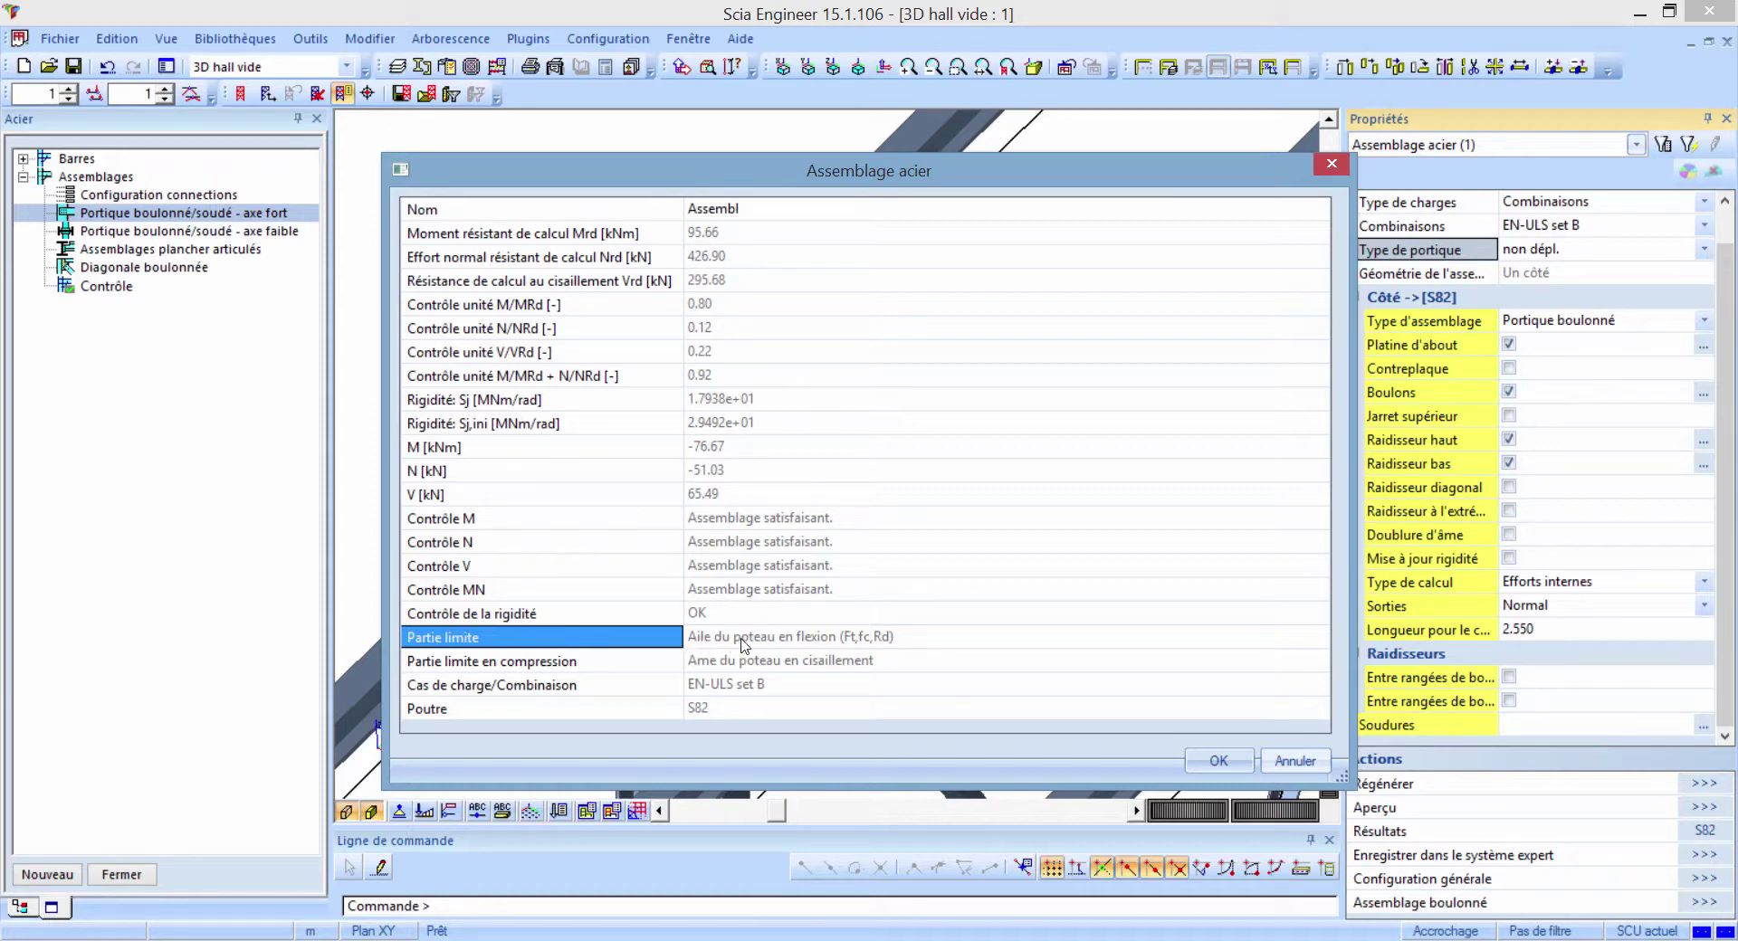
click(798, 664)
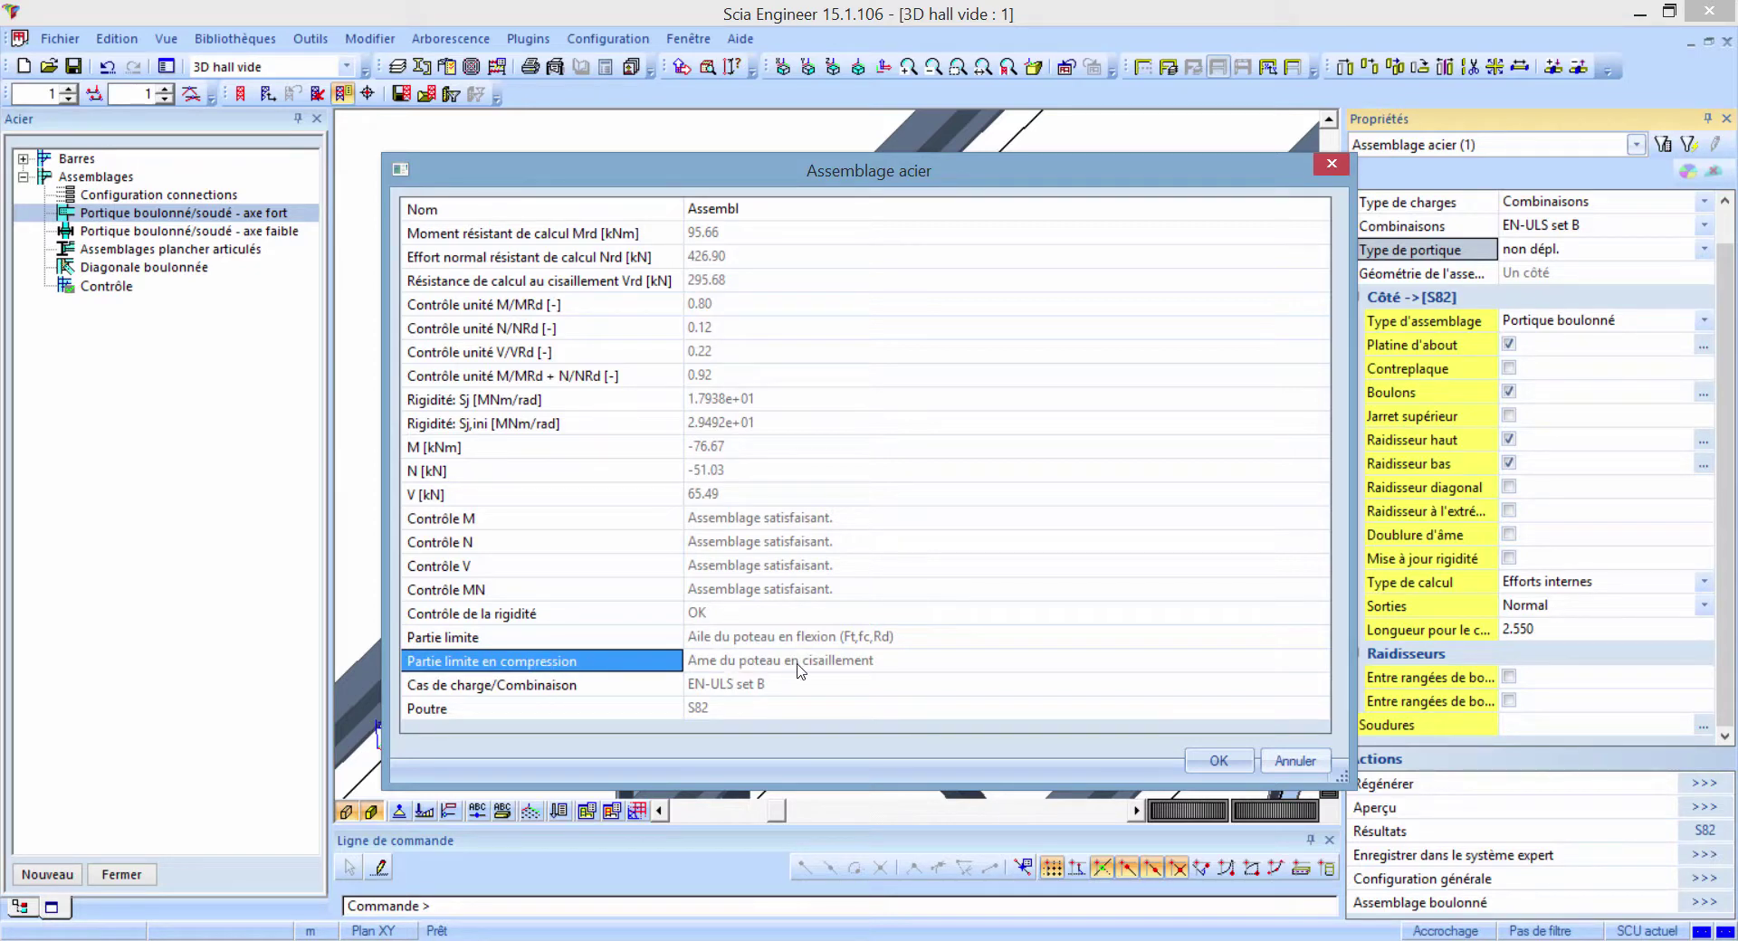
click(596, 692)
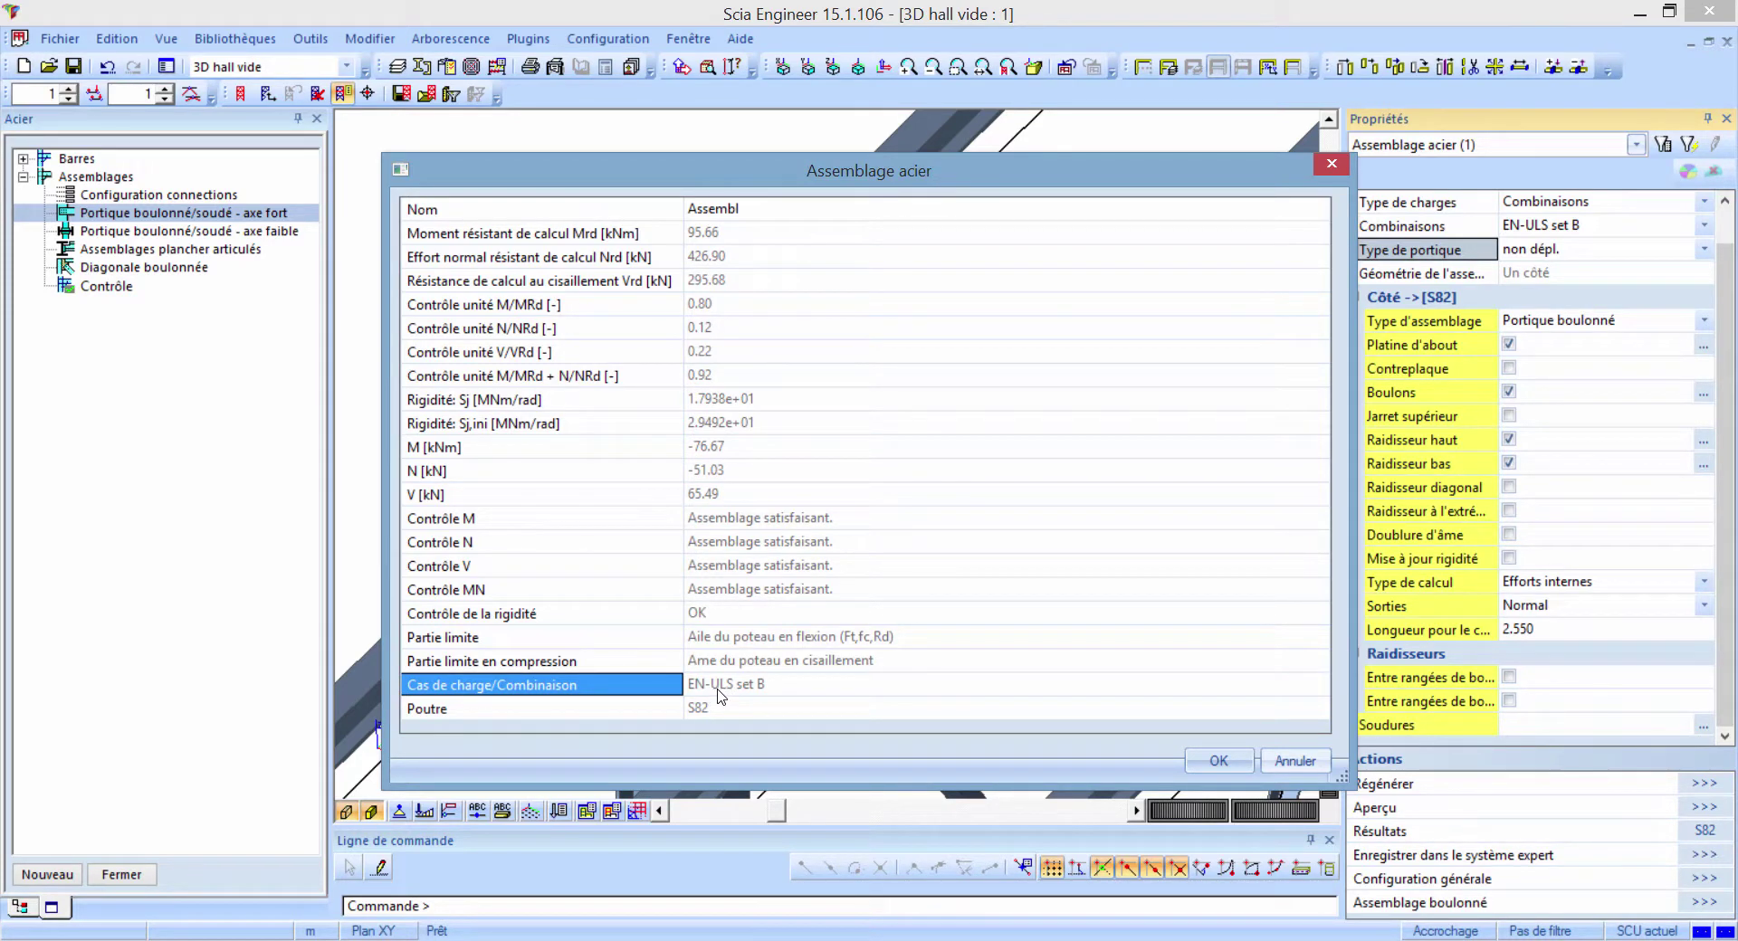
- Close the check results, set the connection's output level to Bref and preview its calculation report beneath an enlarged 3D view
click(1219, 762)
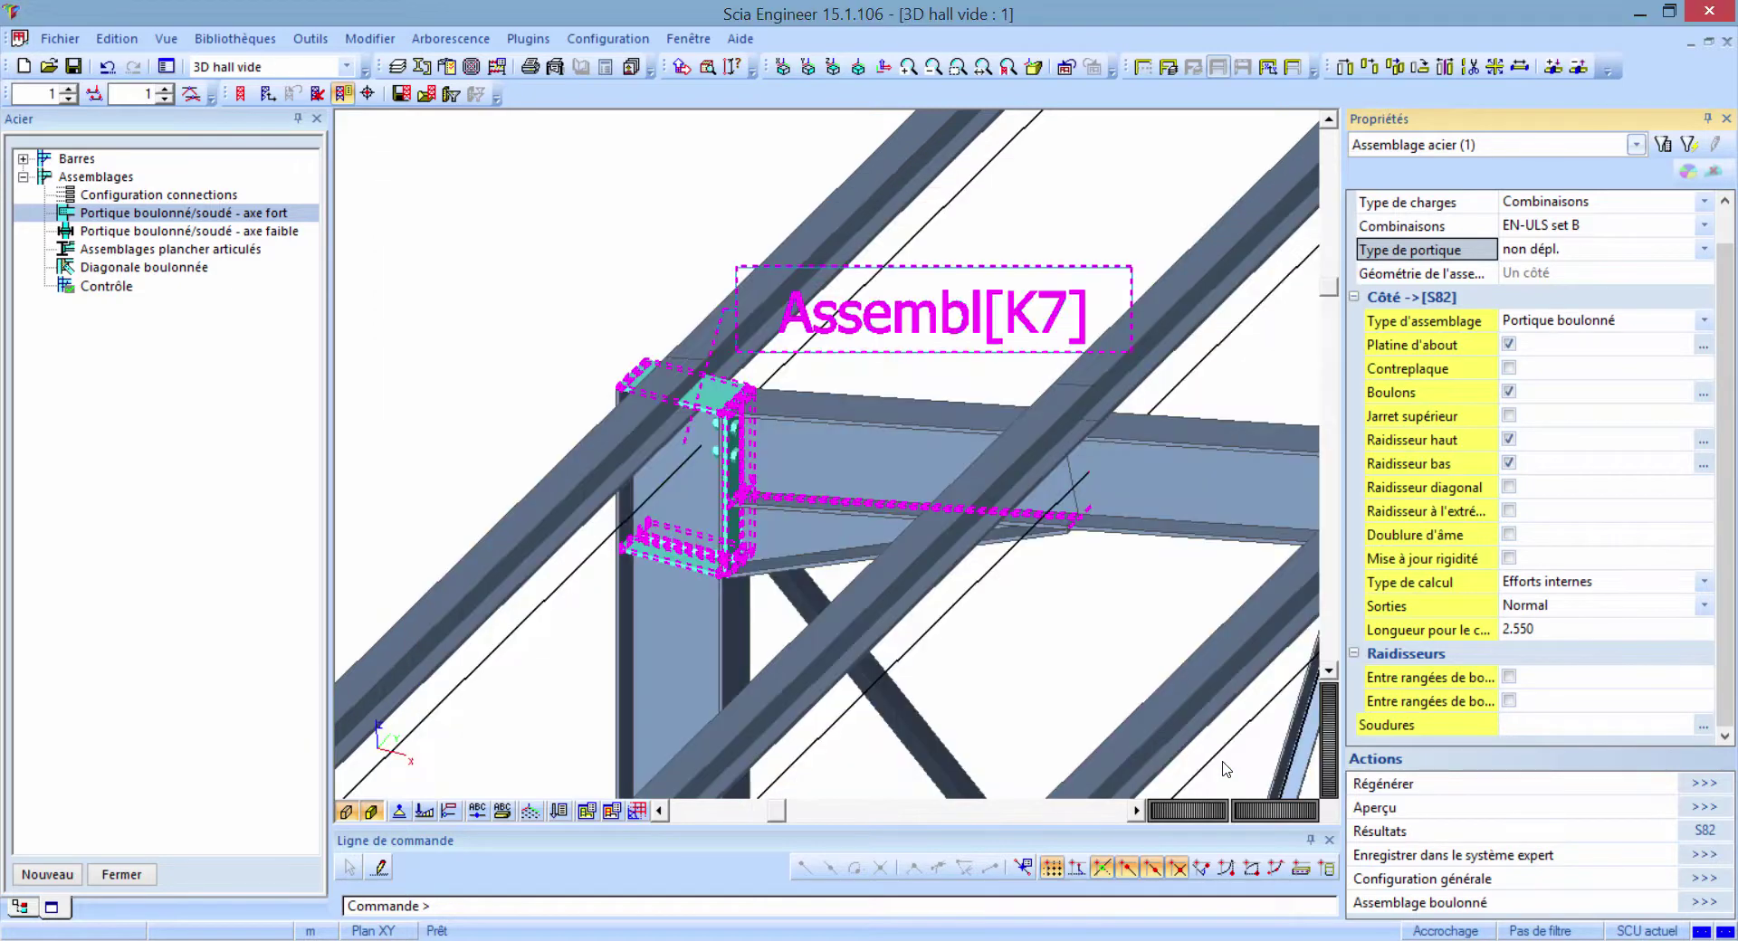
middle_drag(1126, 684, 1108, 632)
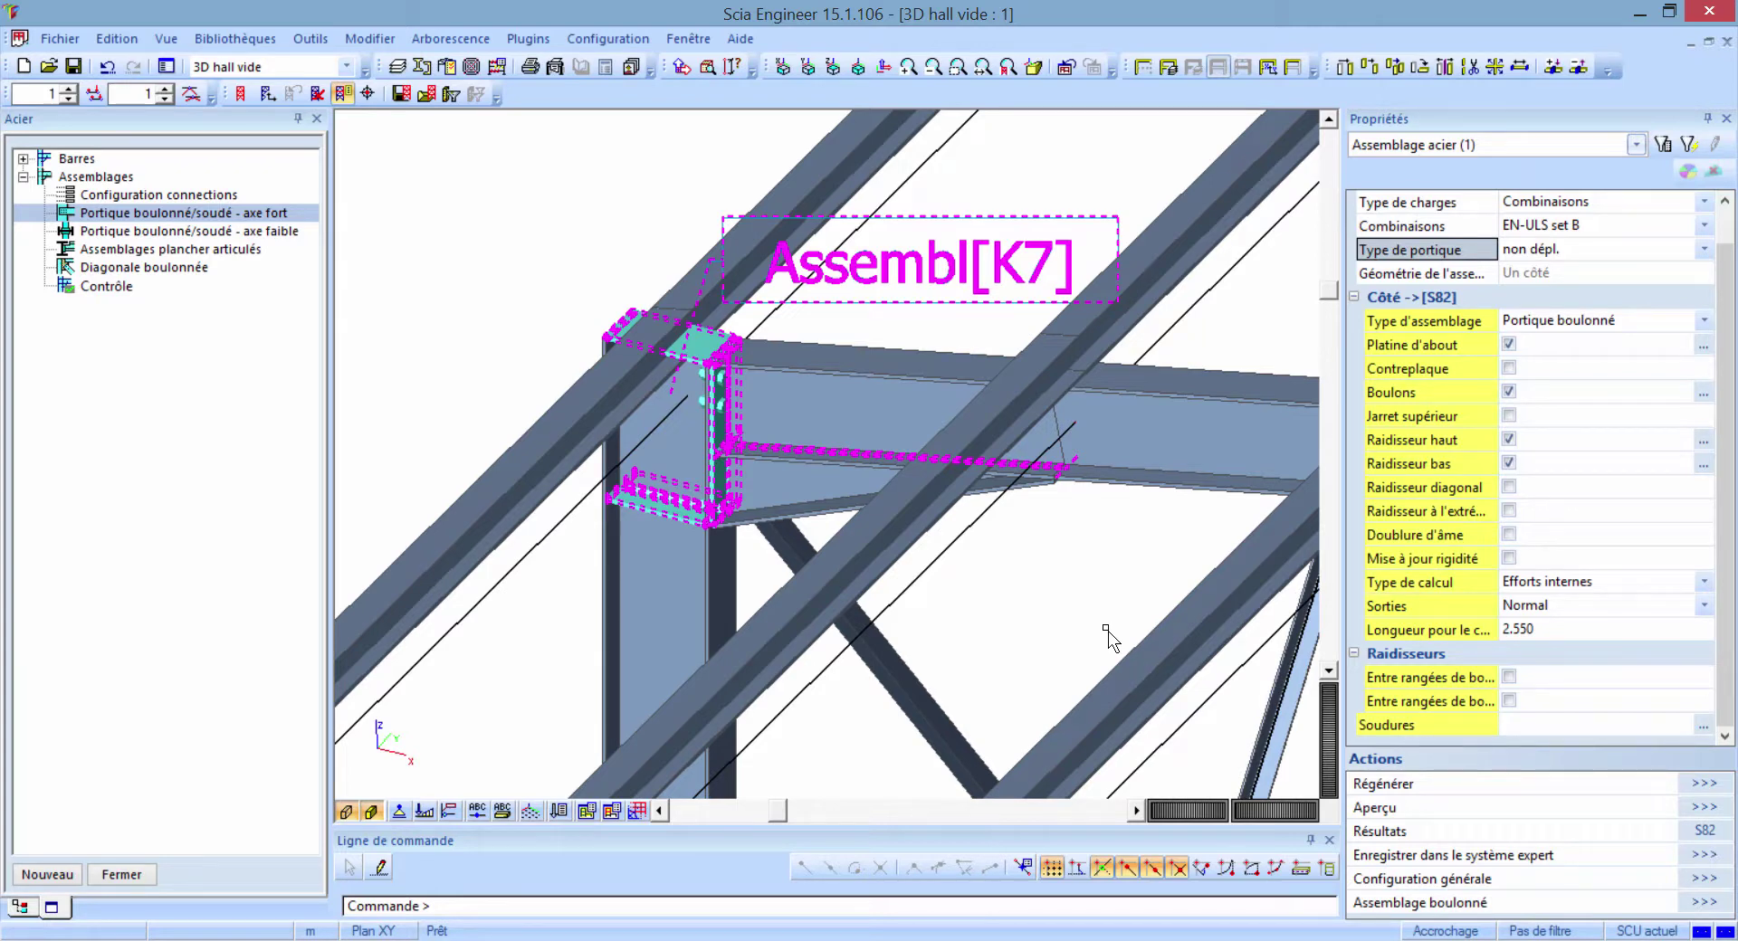
click(1406, 606)
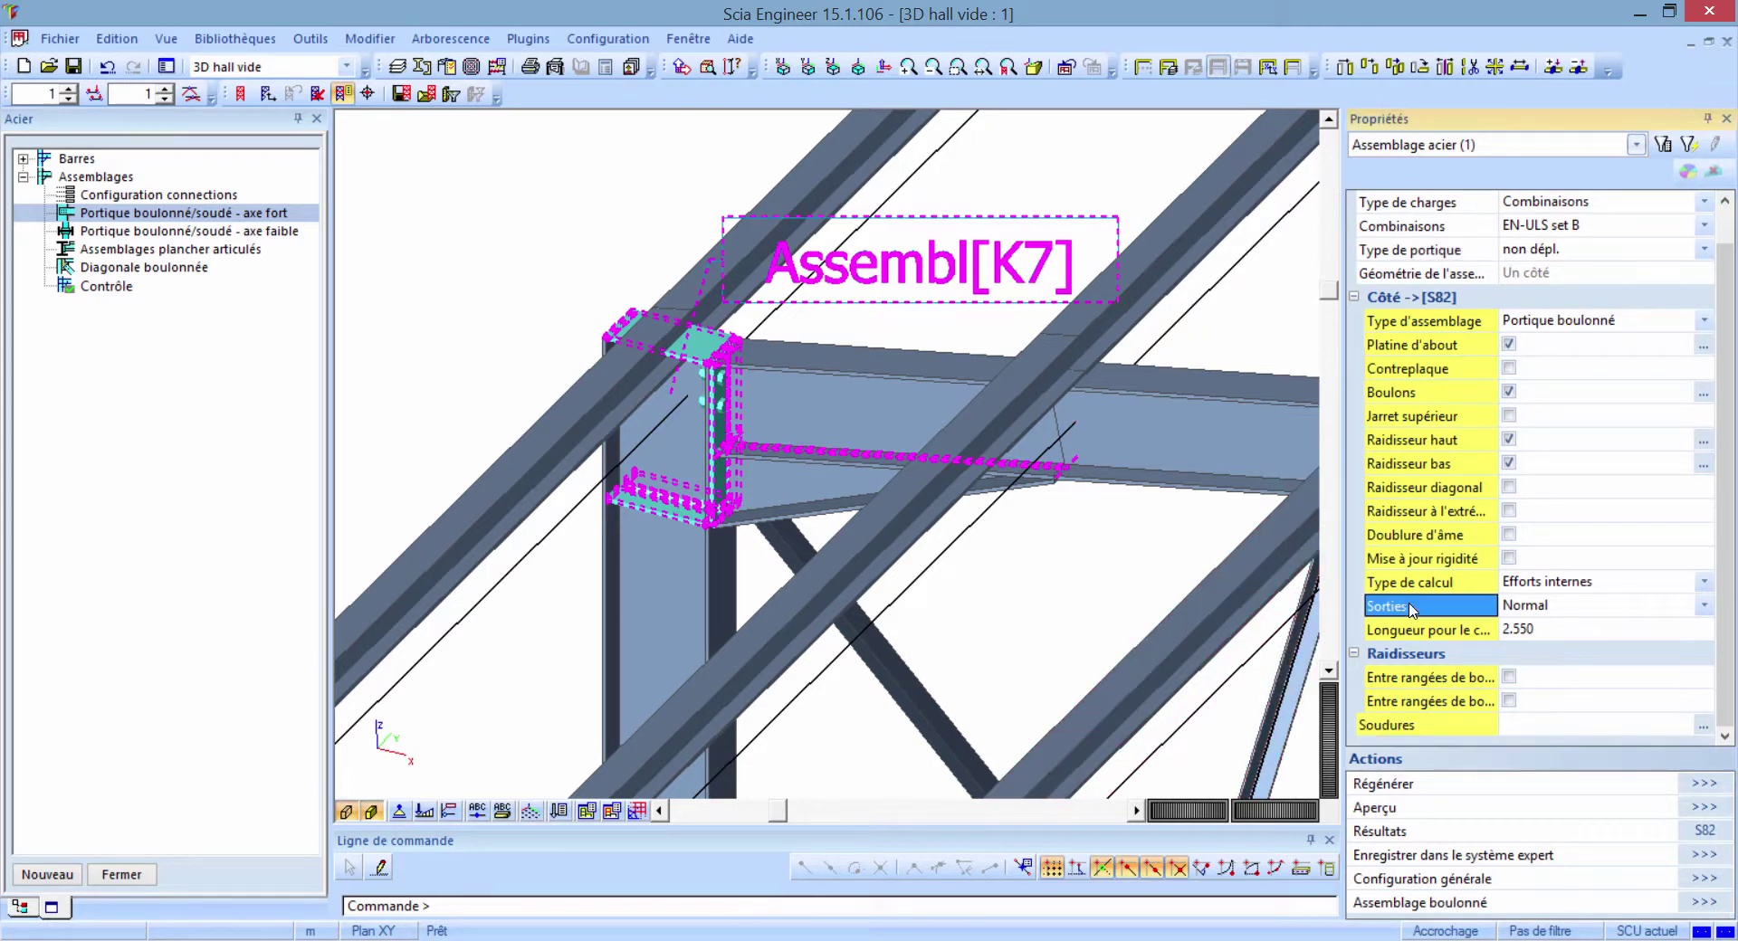
click(1519, 606)
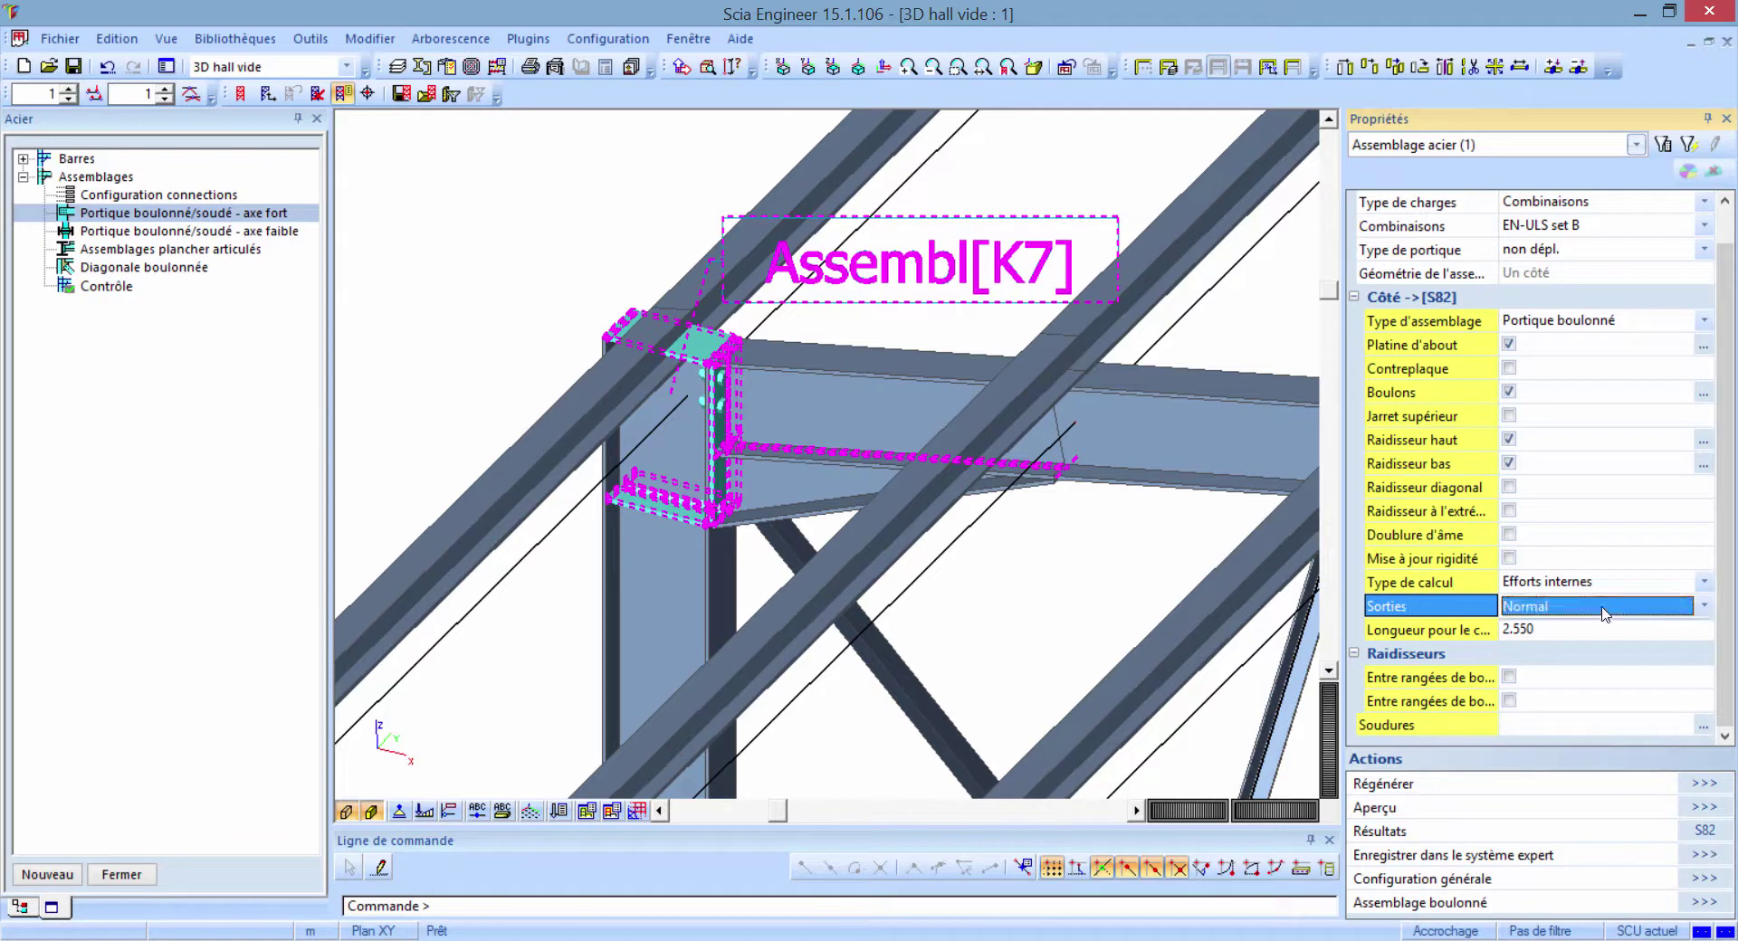
click(1568, 633)
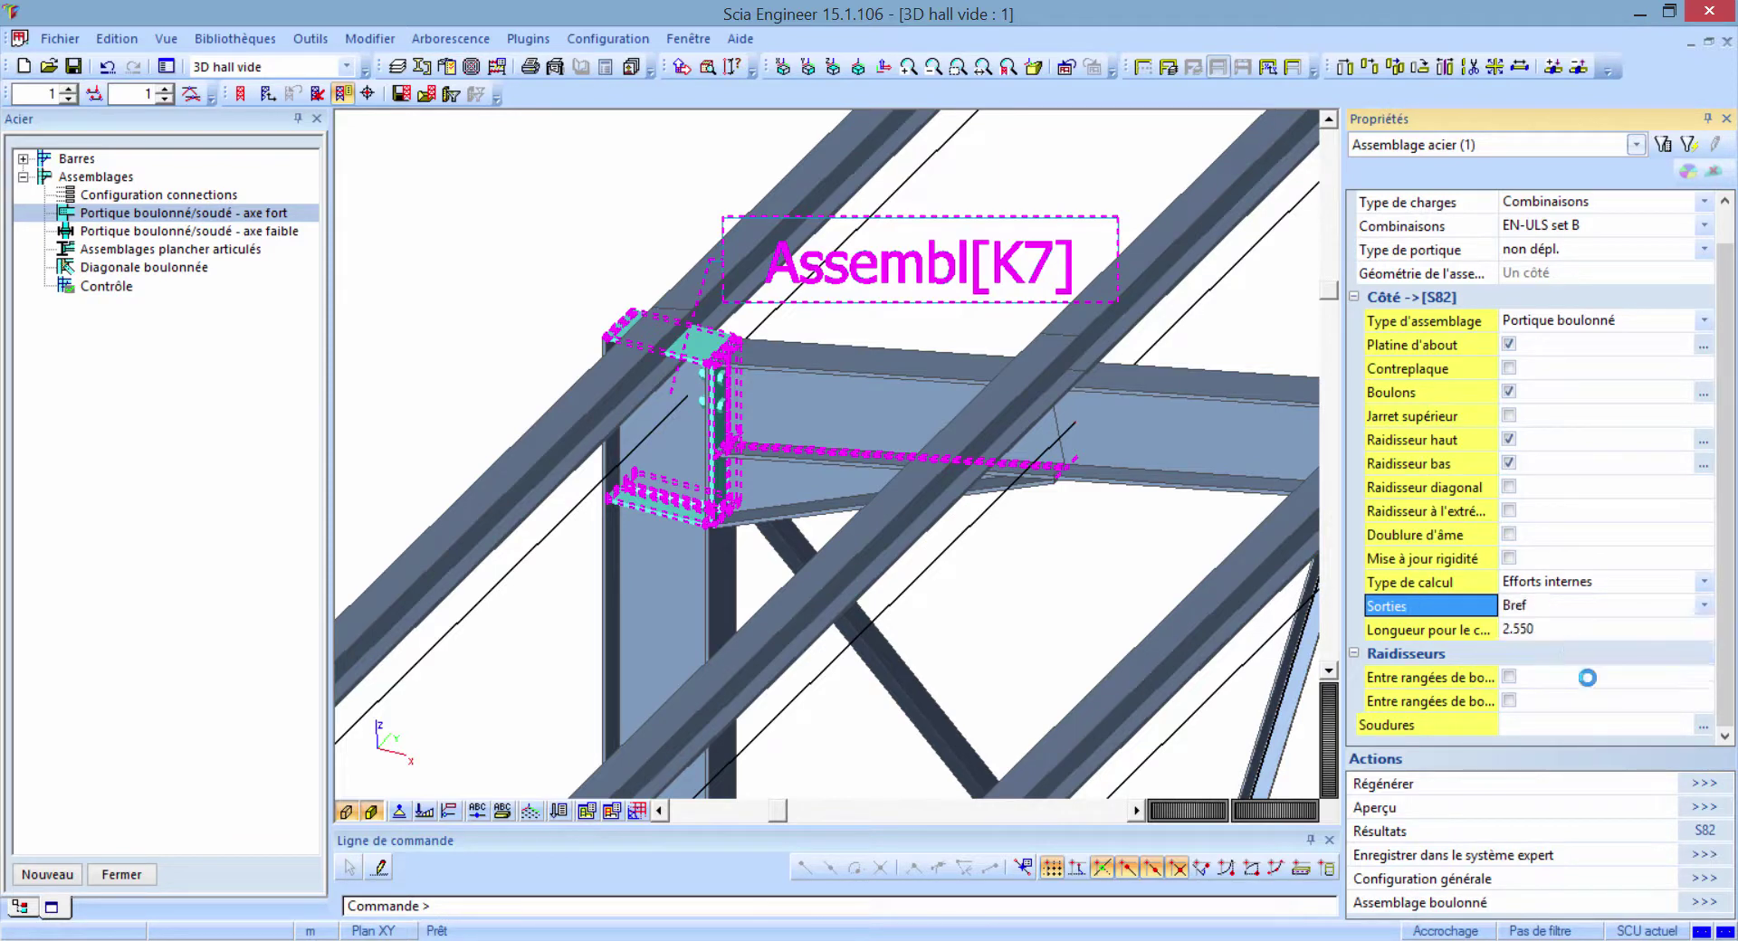
click(1703, 808)
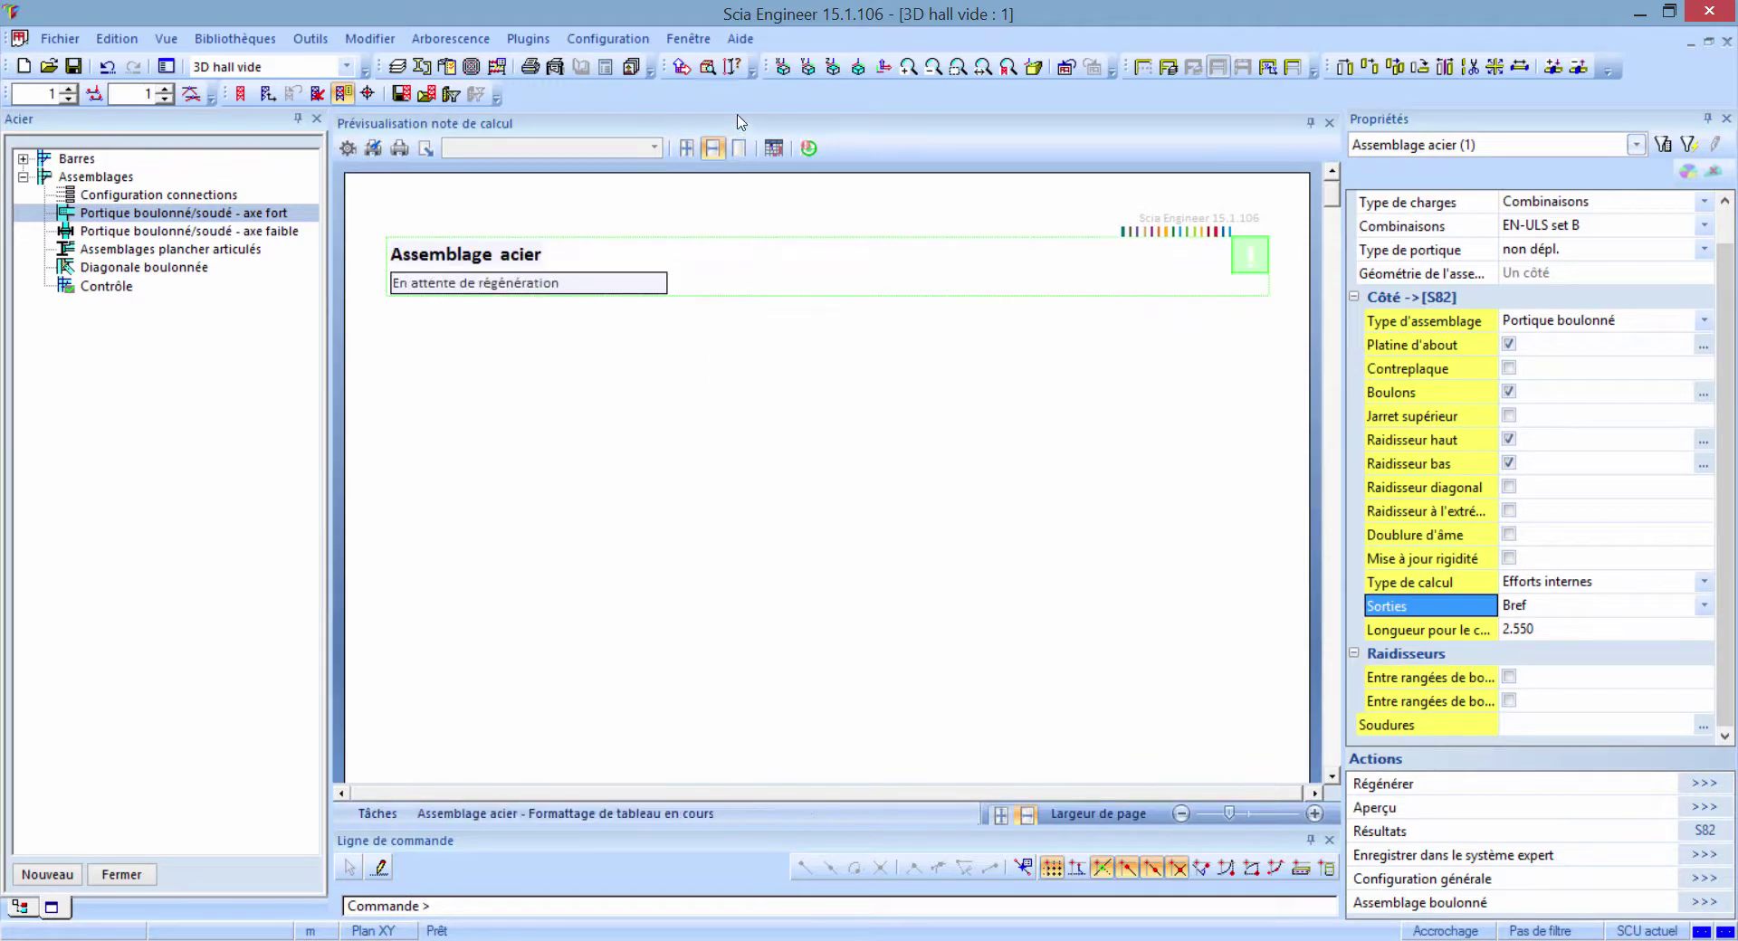
drag(741, 119, 740, 284)
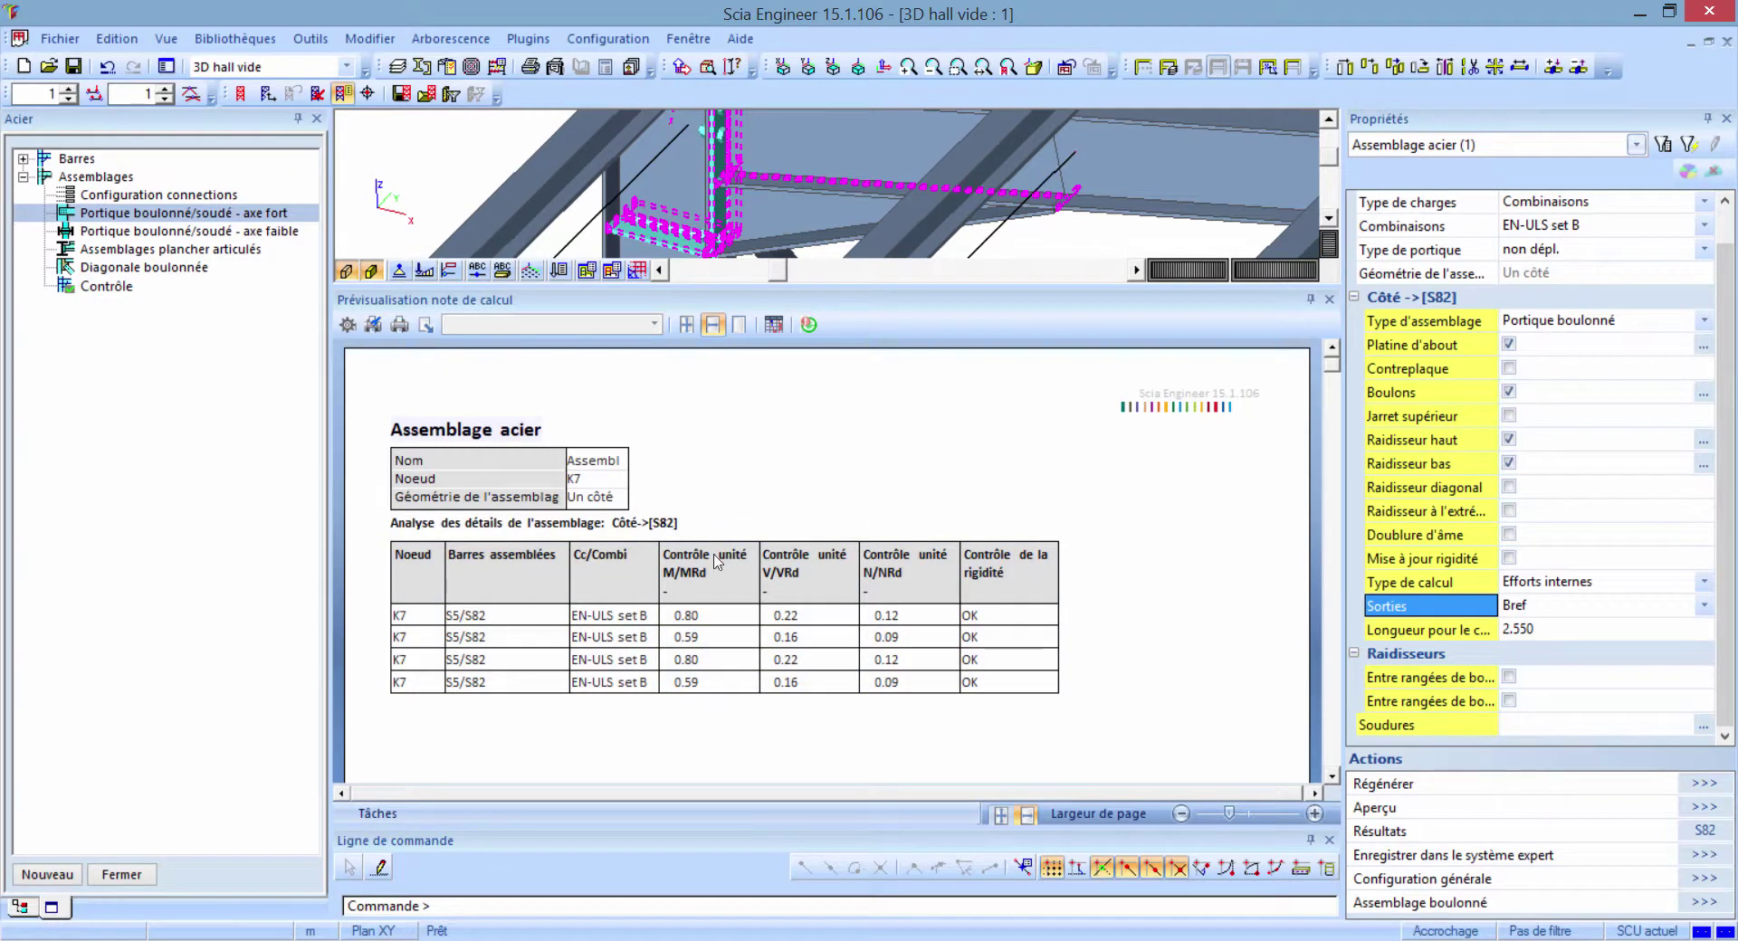
- Regenerate the report preview with the output level set to Normal and skim the members, bolts, stiffeners and haunch tables
click(1556, 607)
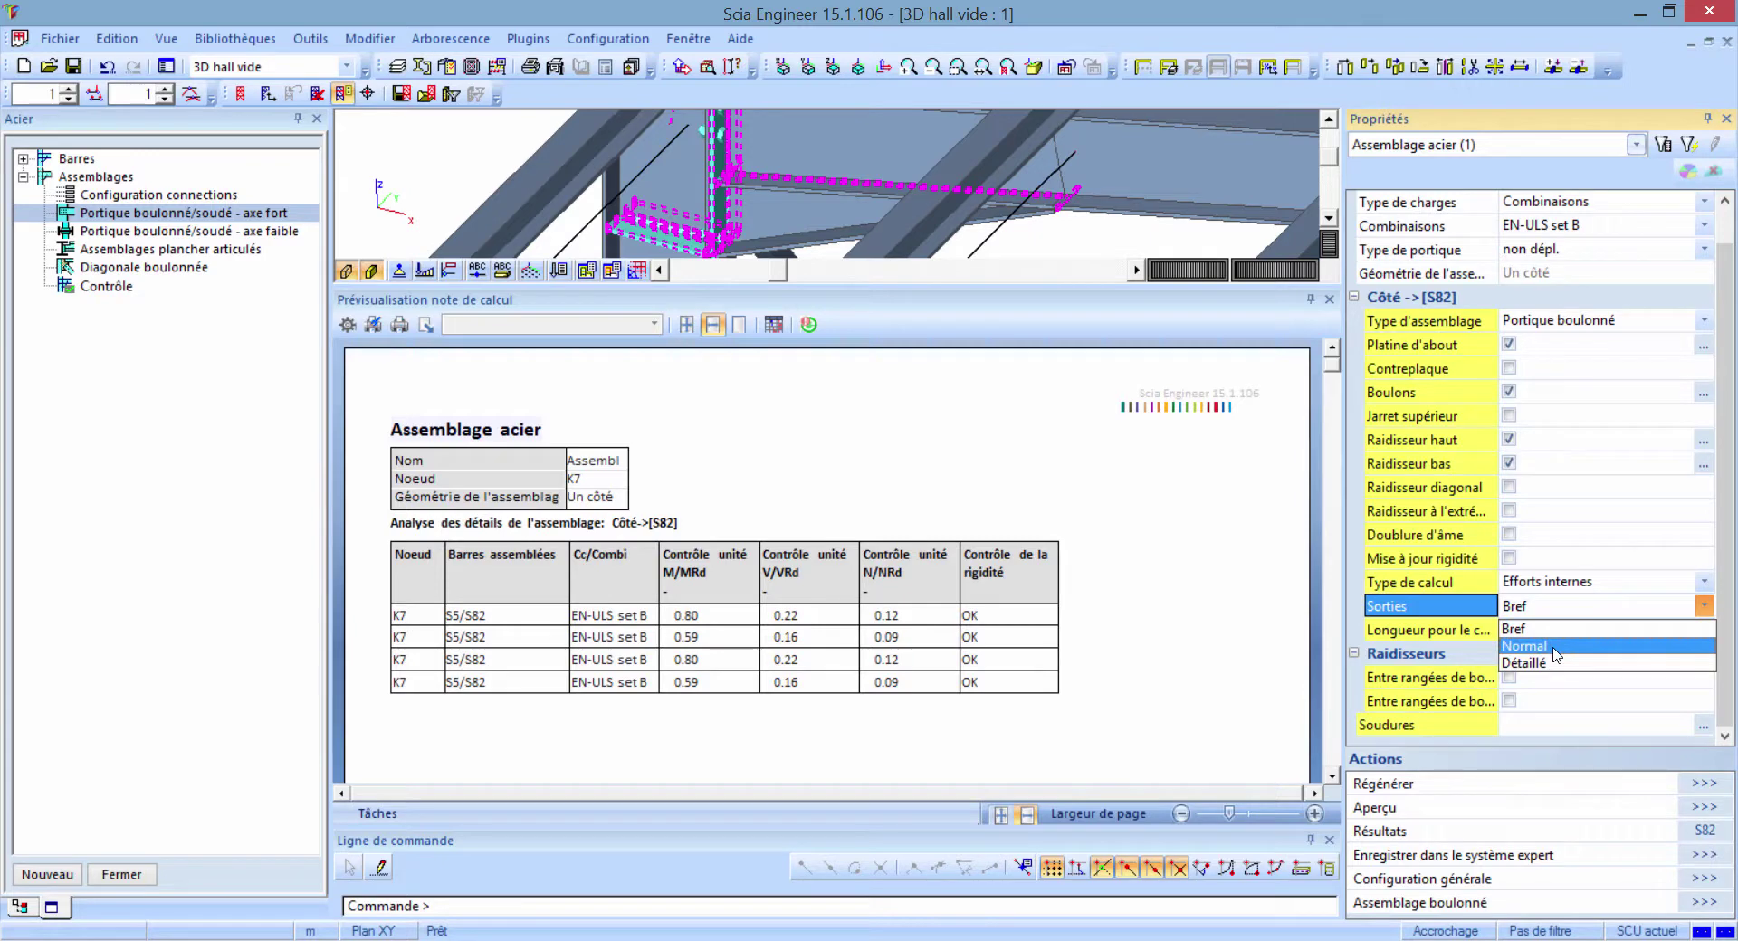
click(1554, 648)
click(1704, 784)
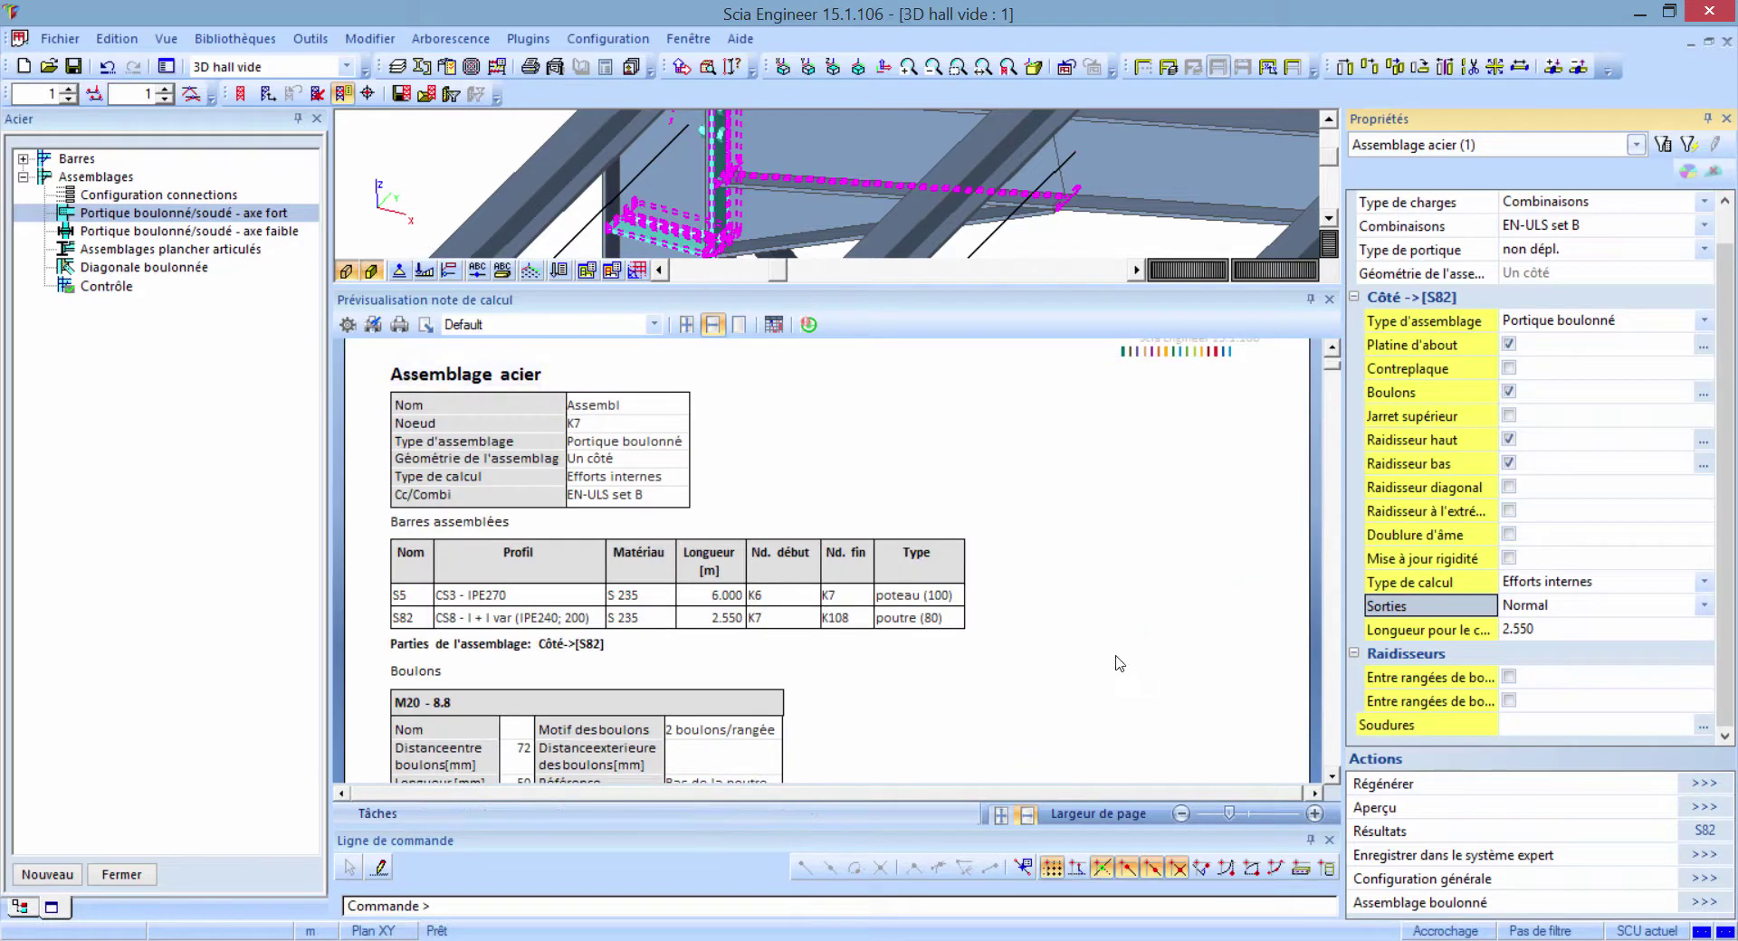
scroll(1123, 656, down, 10)
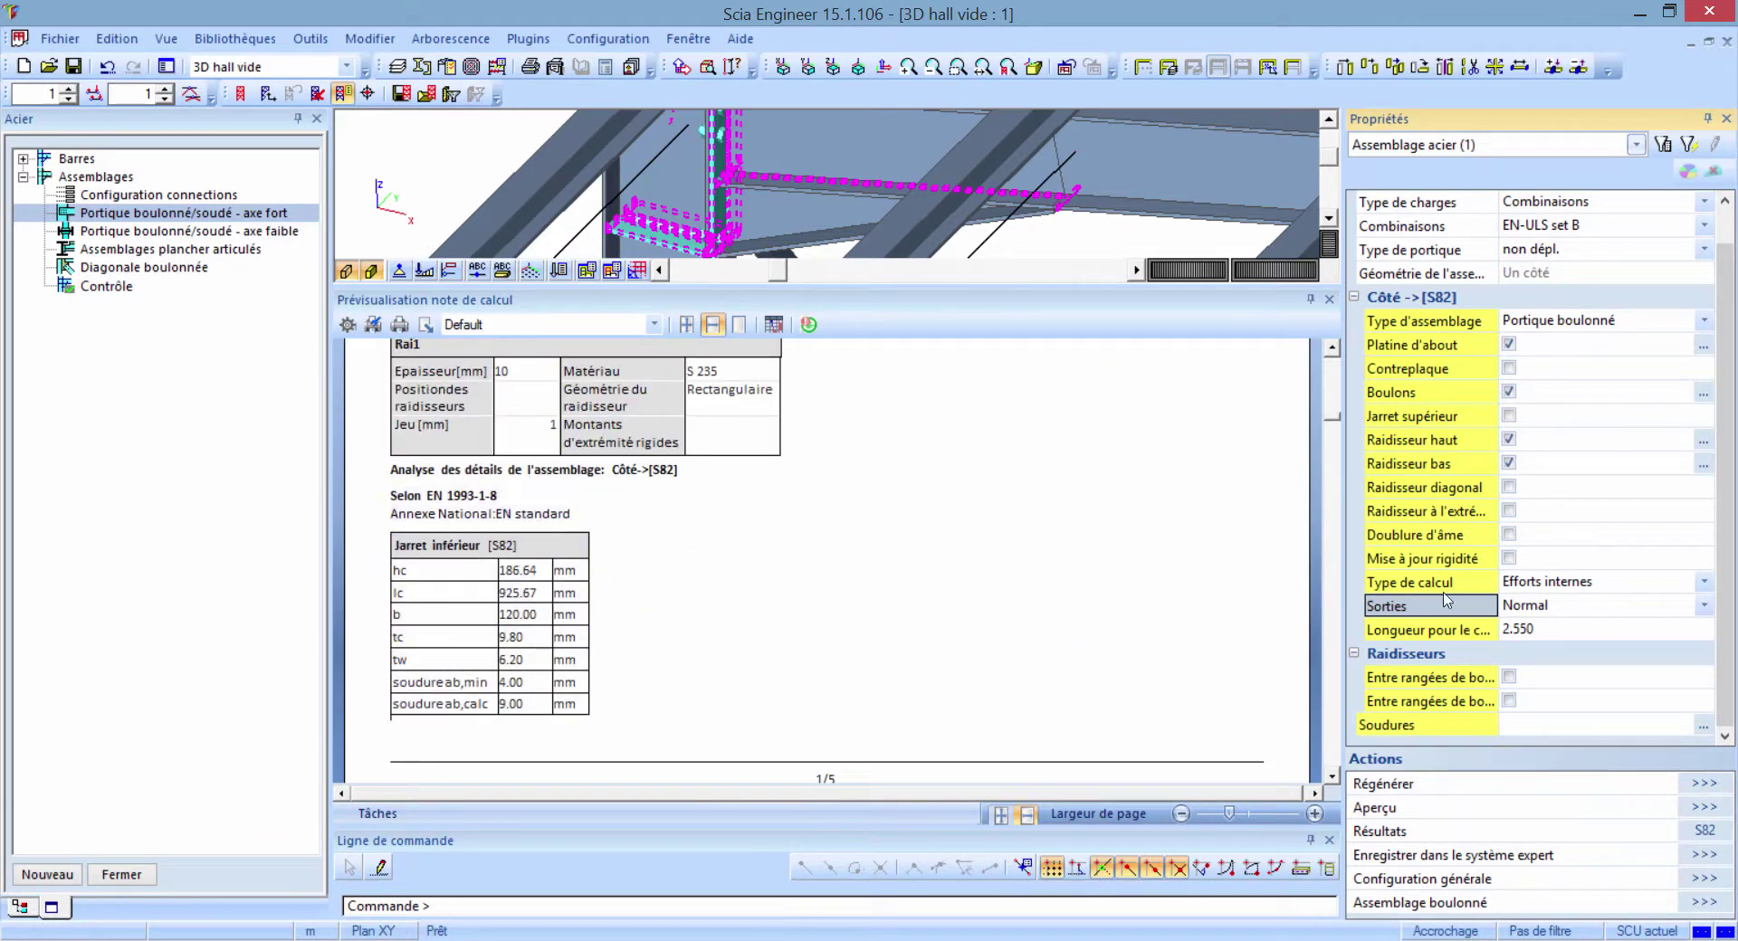
- Set the report output level to Détaillé and review the connected members, bolts, end plate, stiffeners, lower haunch and partial safety factors
click(1627, 612)
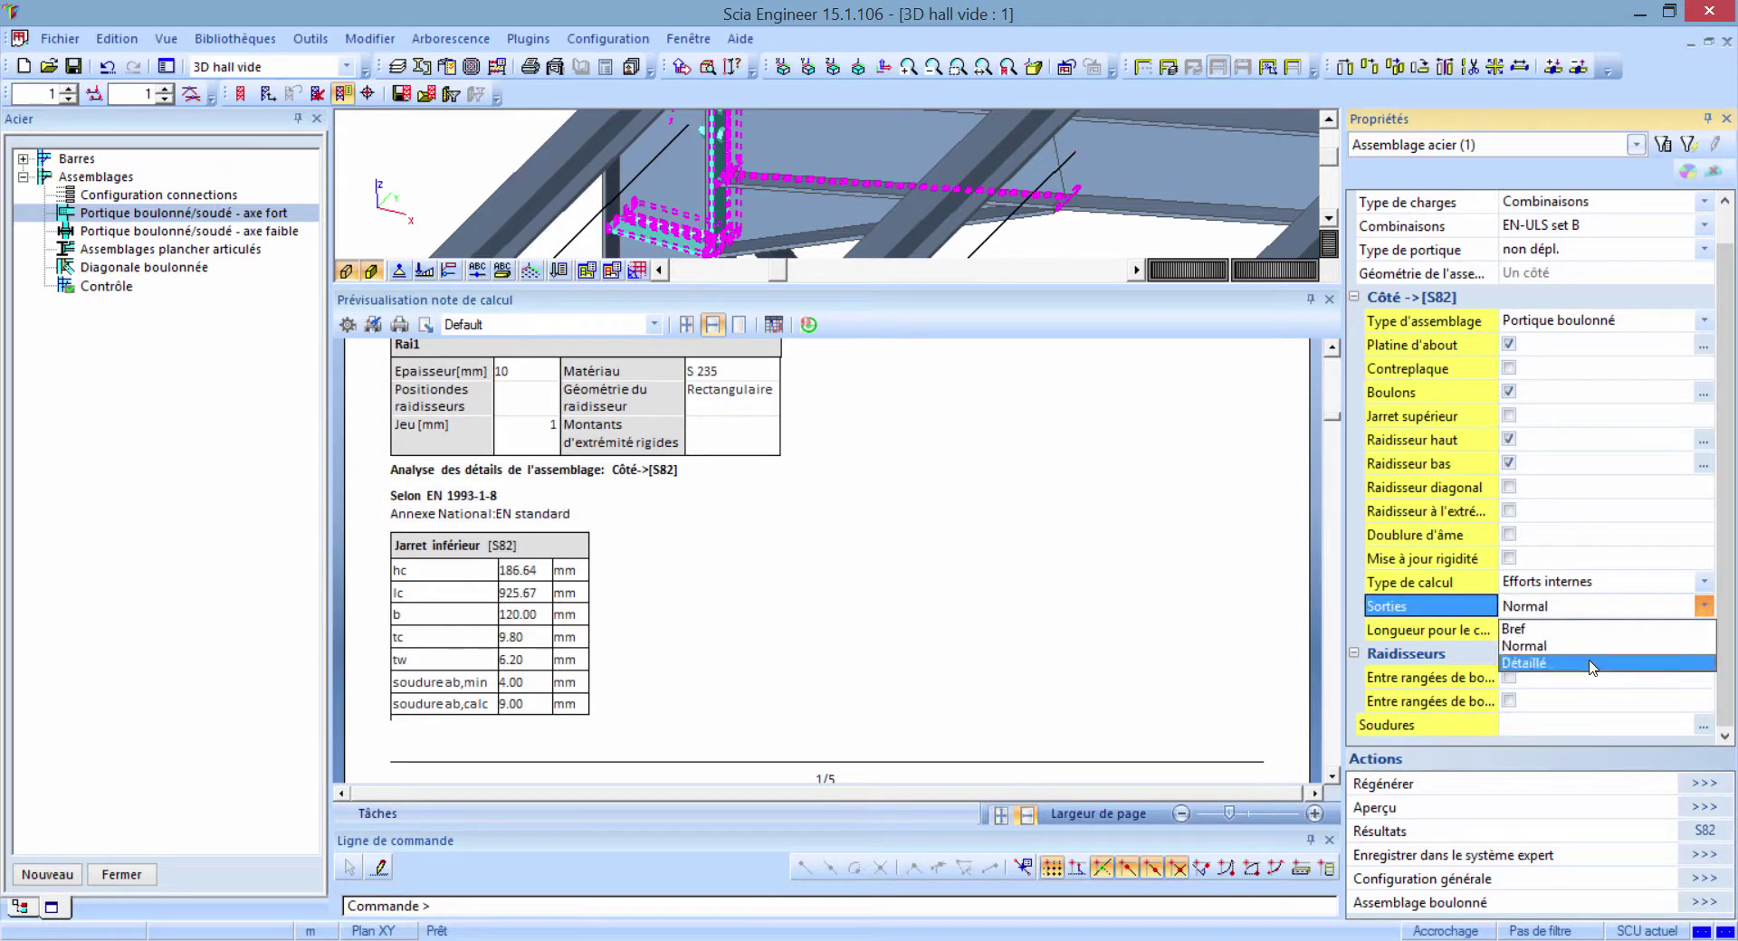
click(1591, 662)
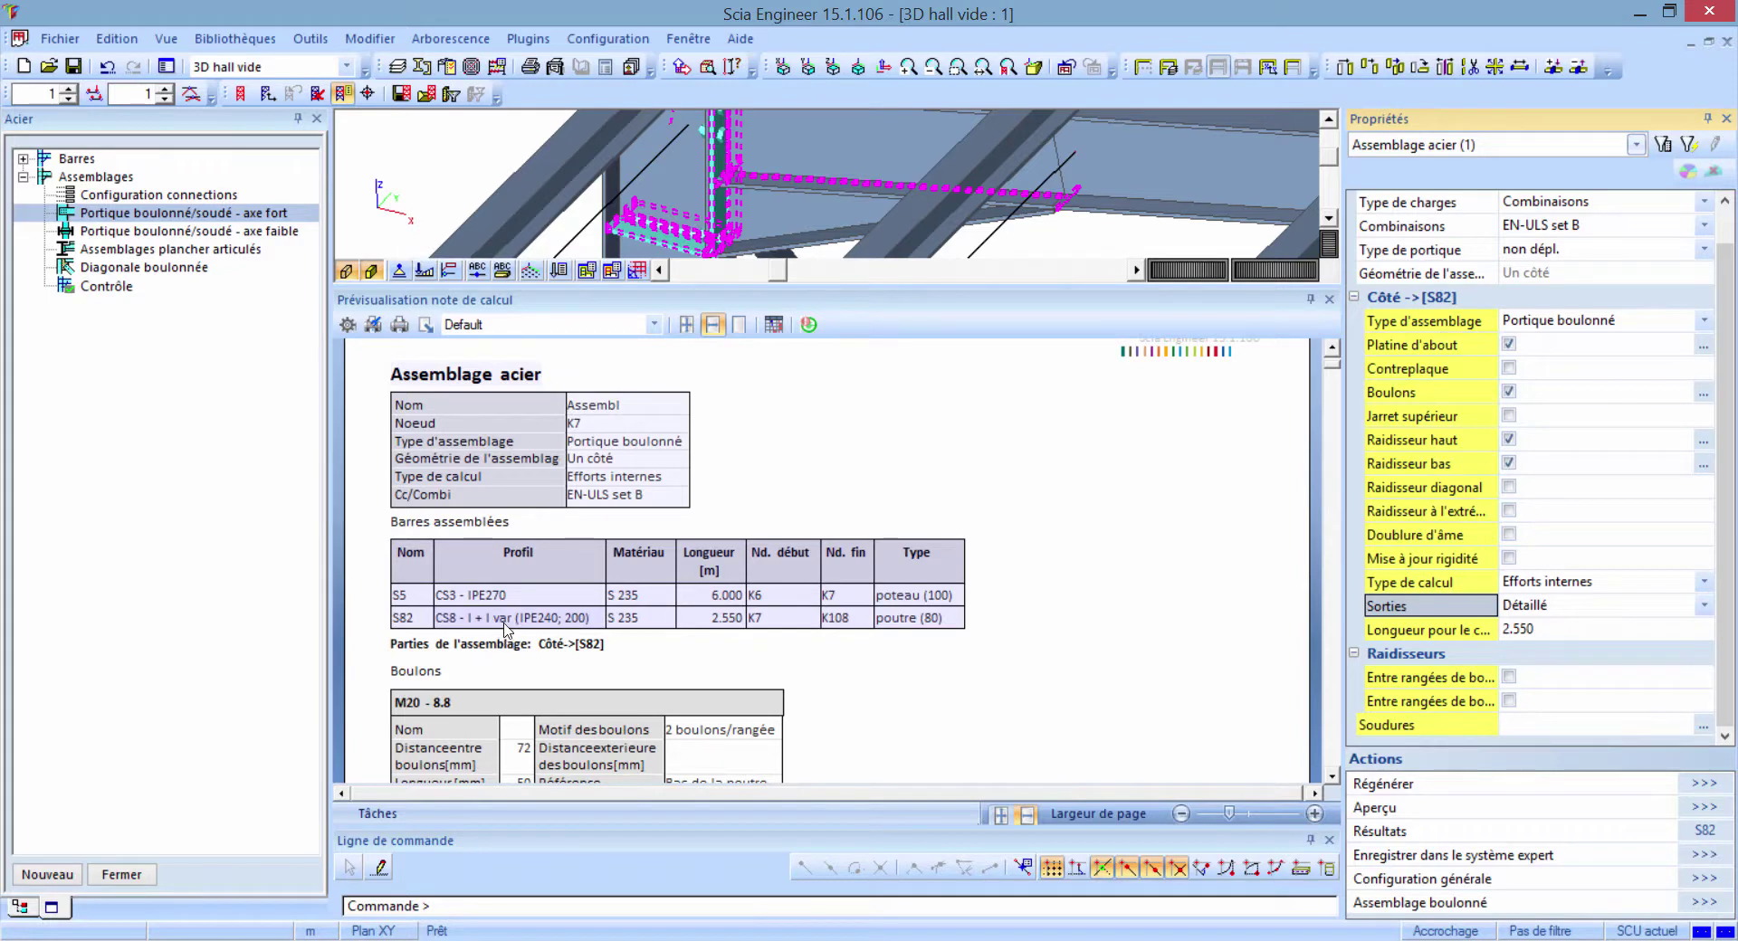
scroll(806, 674, down, 3)
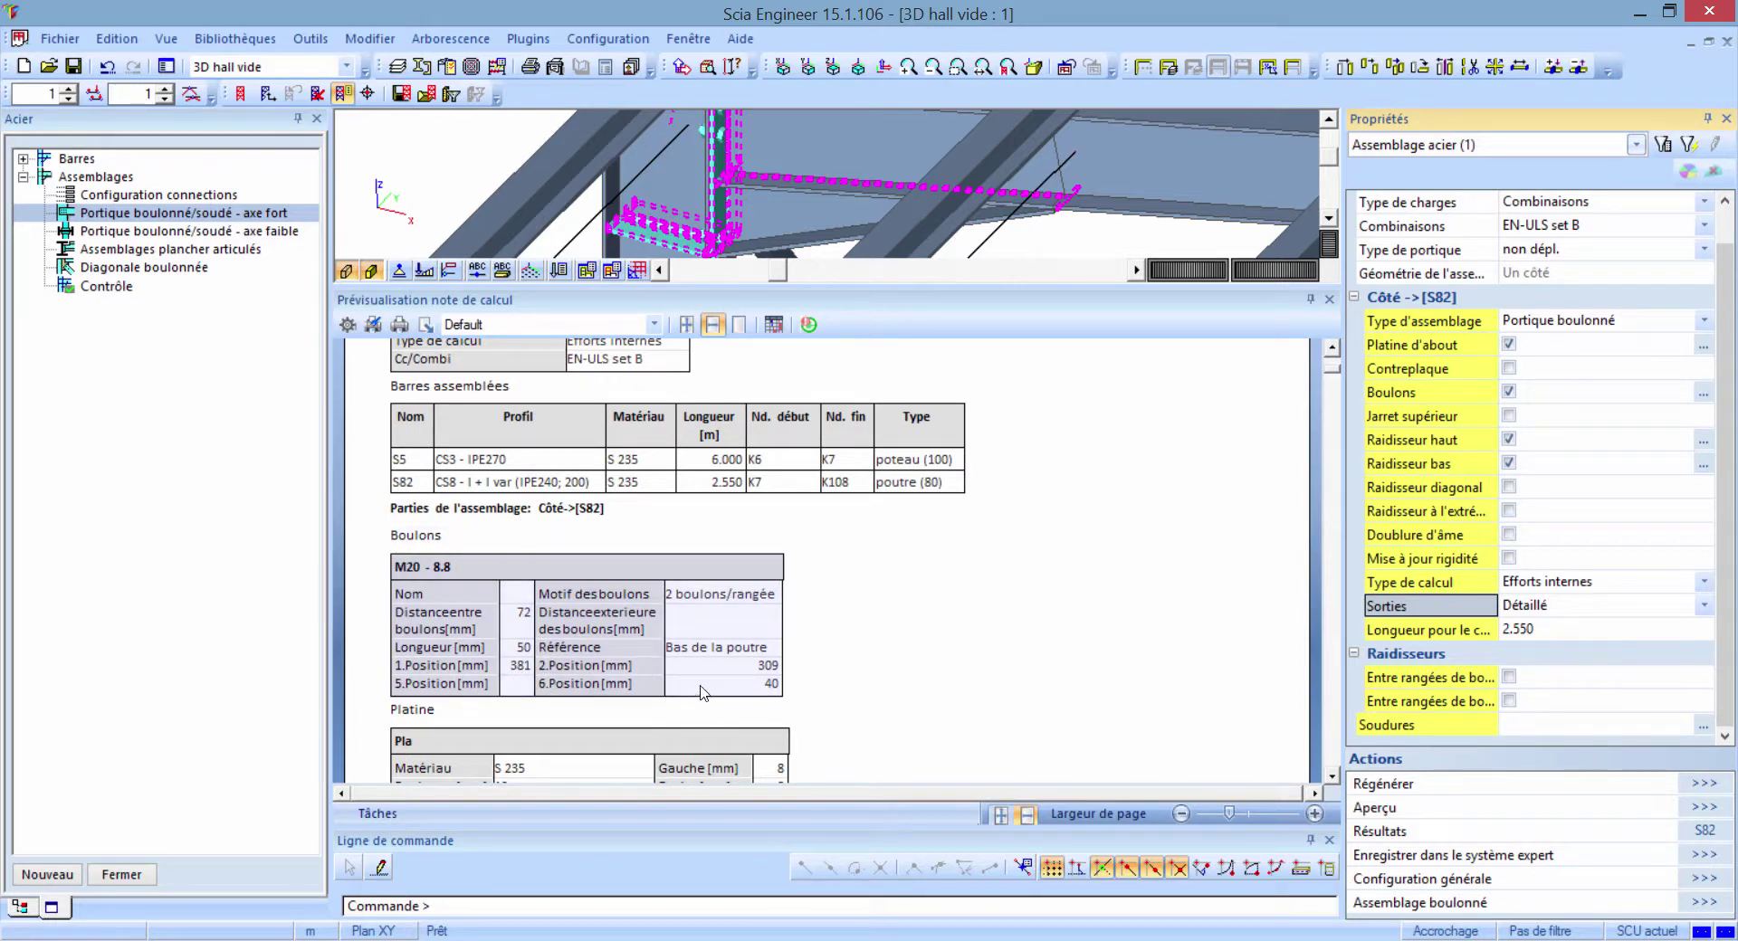
scroll(884, 688, down, 5)
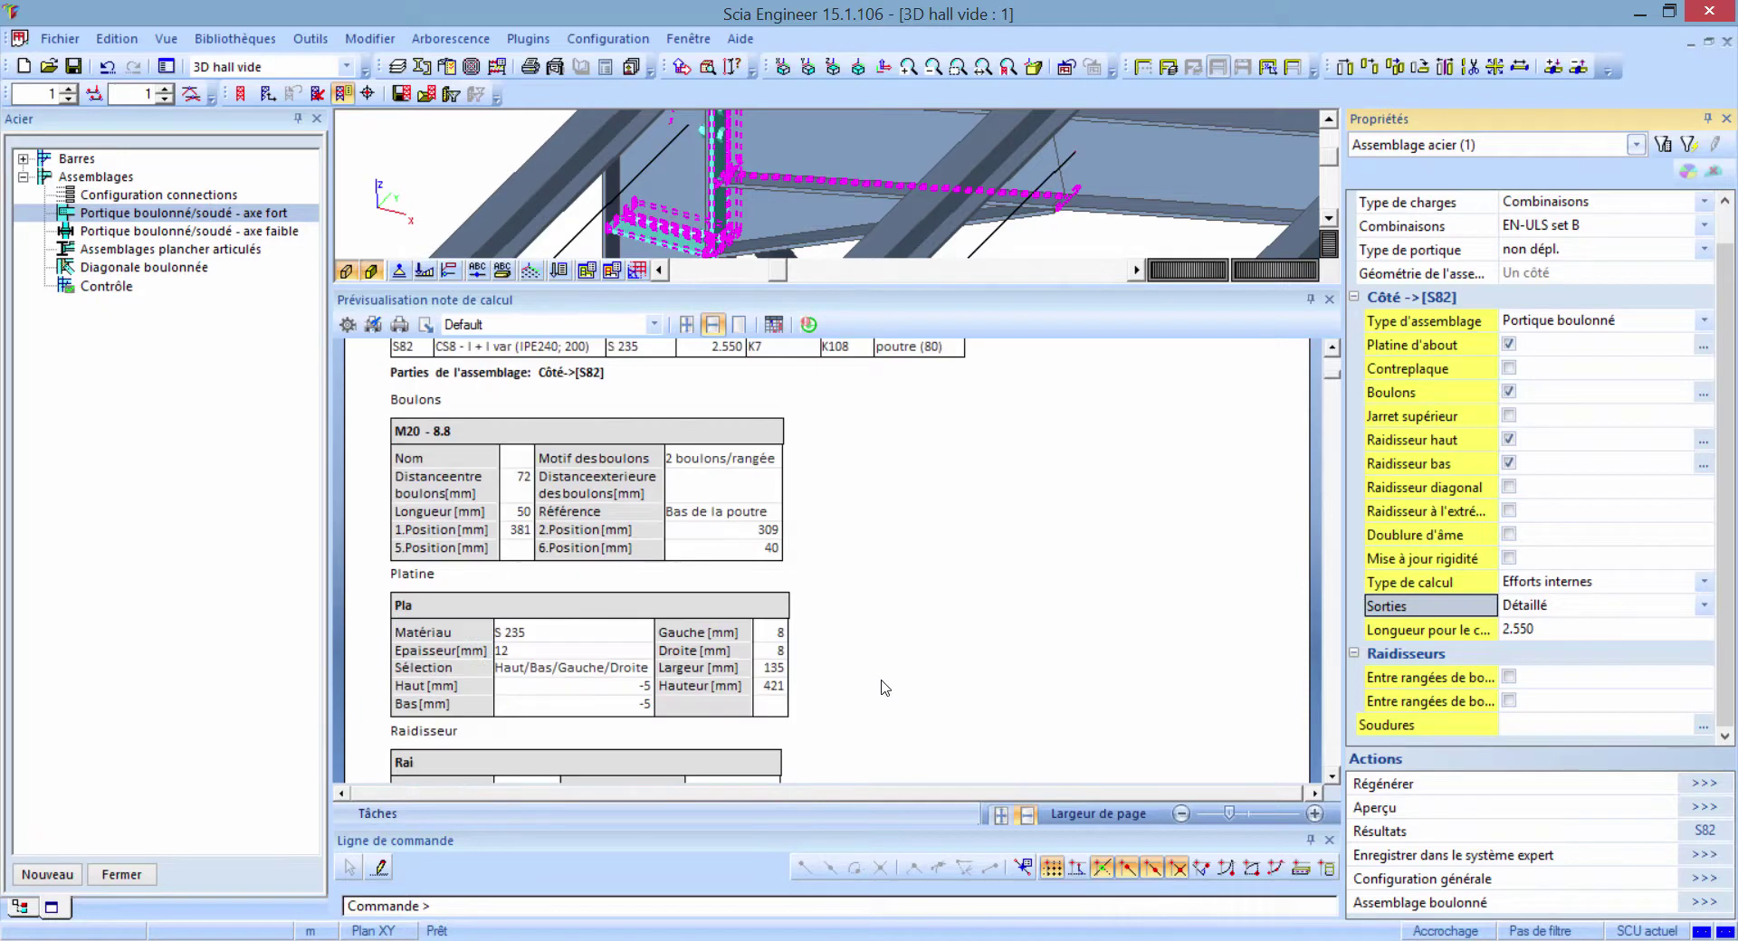
scroll(884, 688, down, 5)
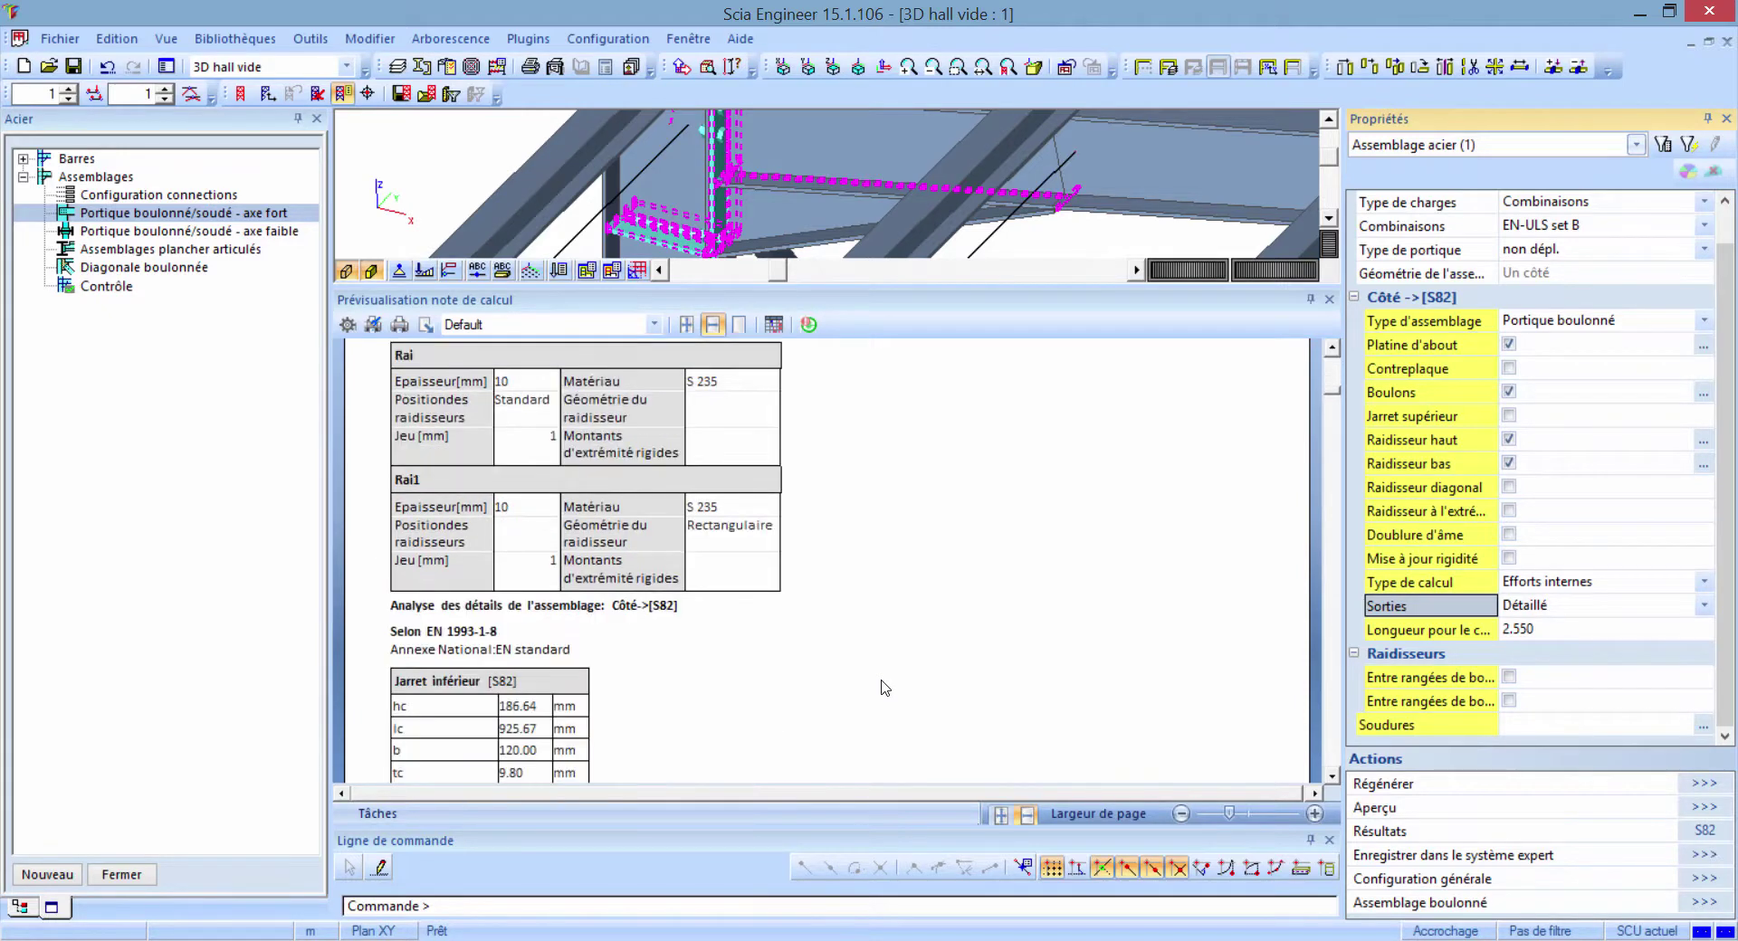
scroll(885, 688, down, 3)
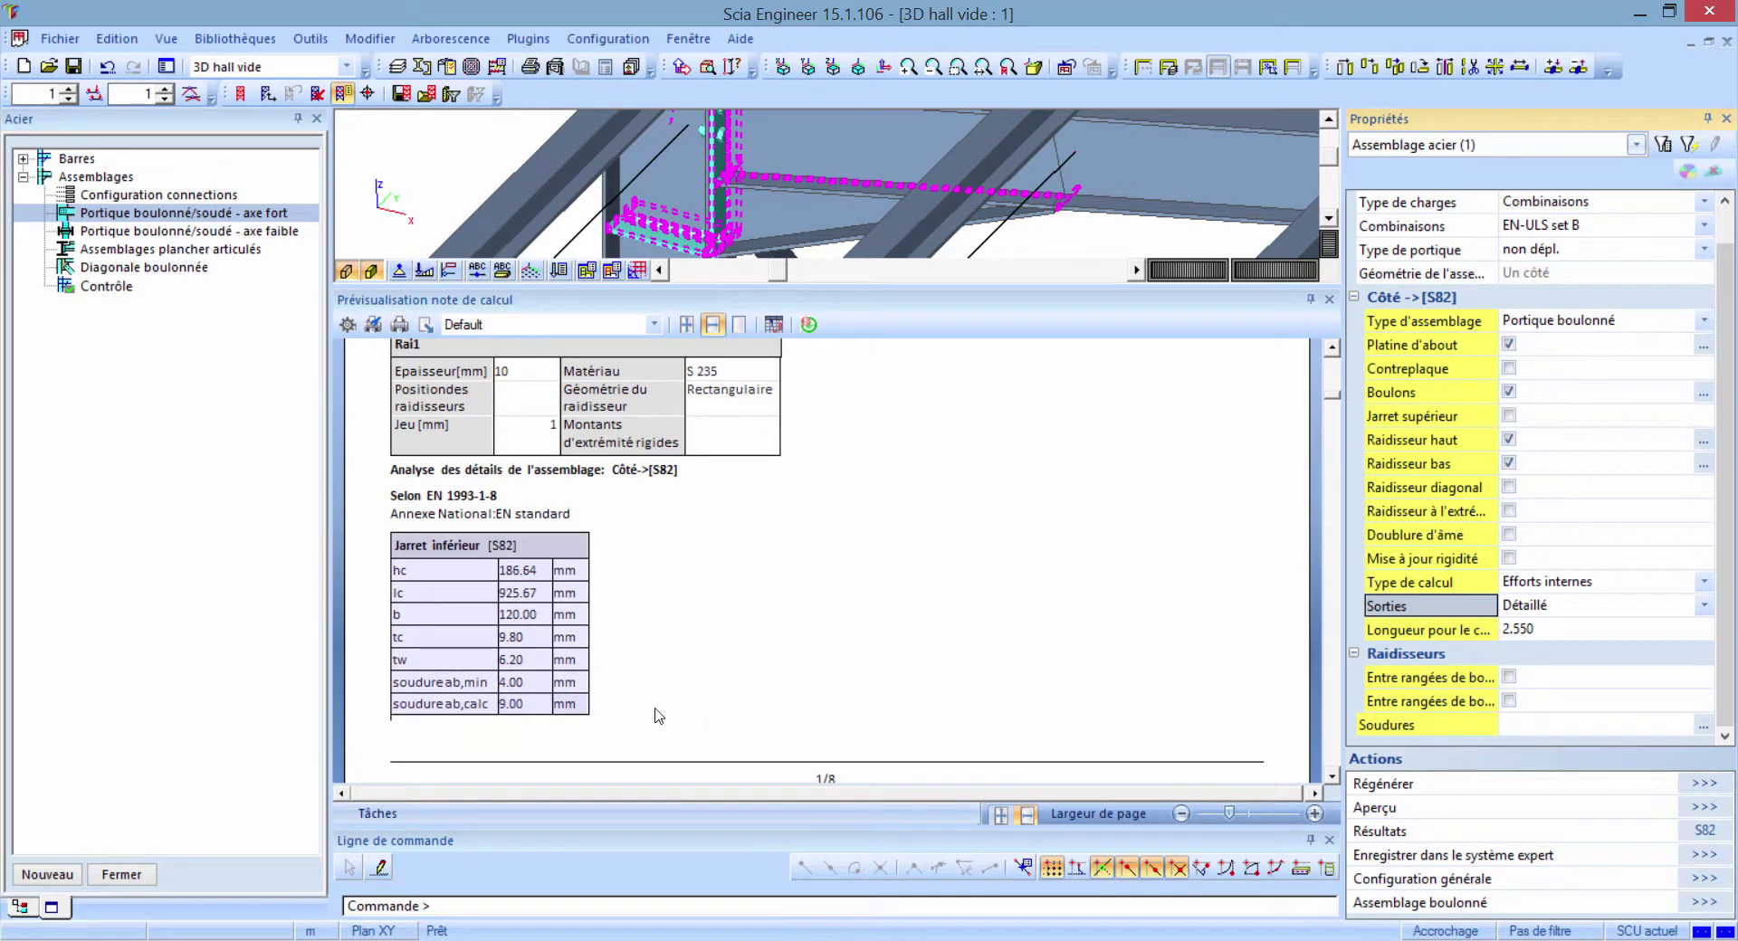
scroll(685, 715, down, 9)
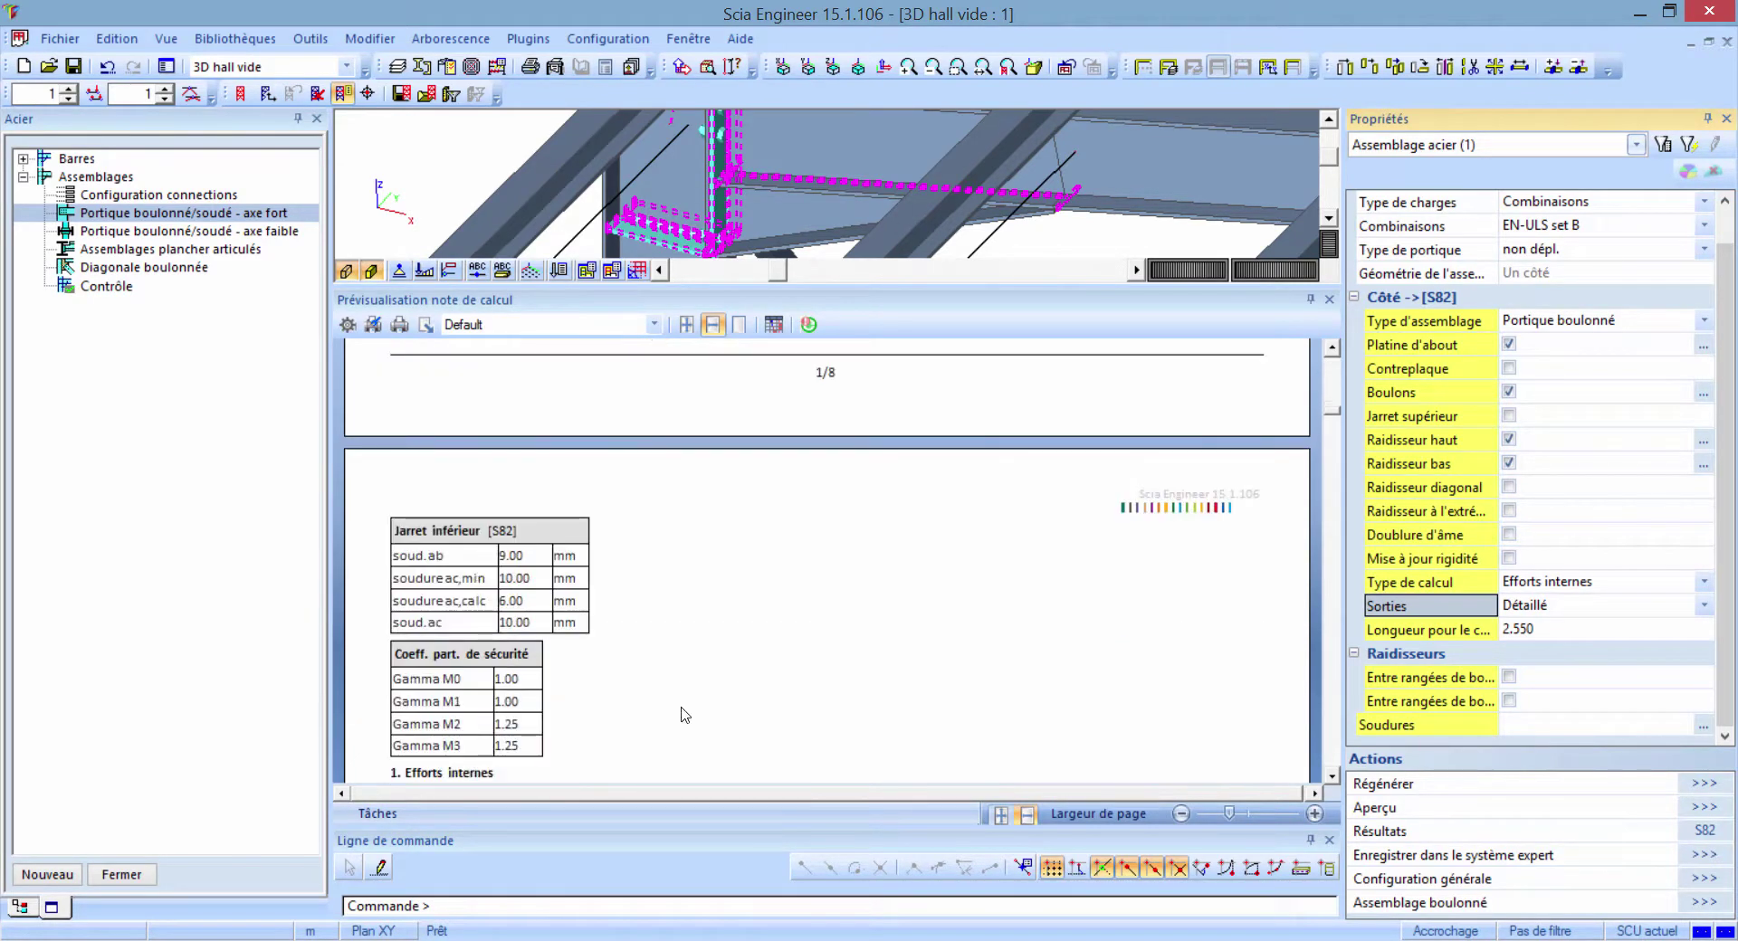
- Examine the internal forces and the design resistances of the column web, the beam flange in compression and a bolt in tension
scroll(686, 715, down, 6)
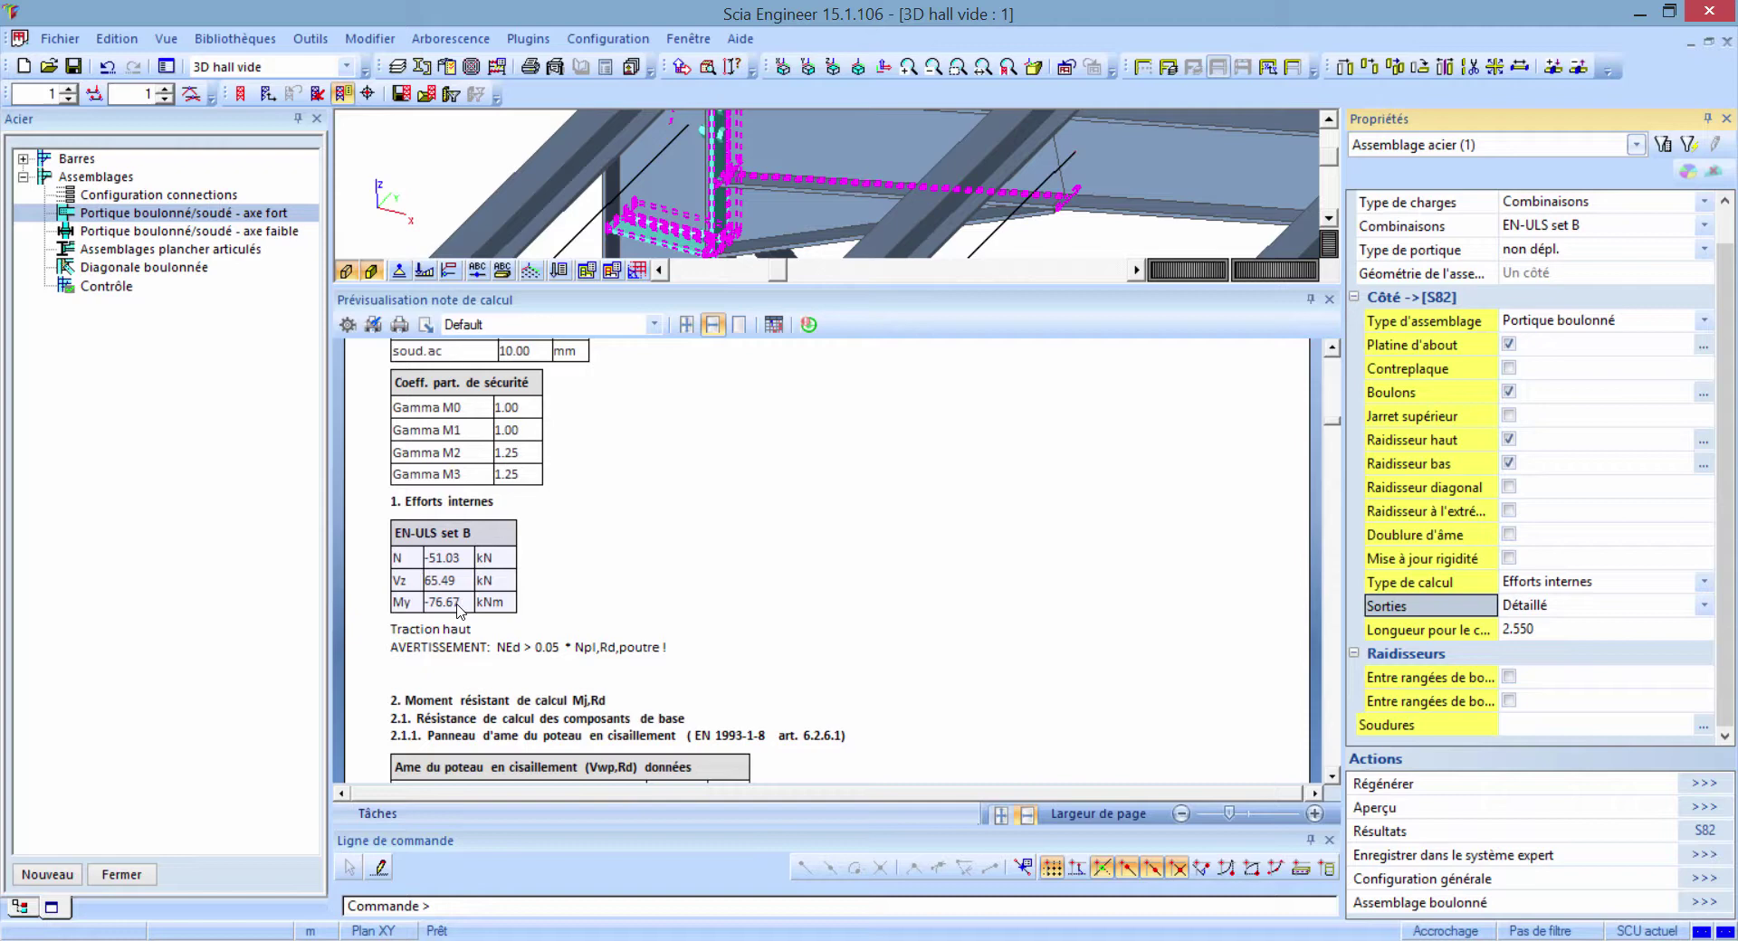
scroll(459, 611, down, 3)
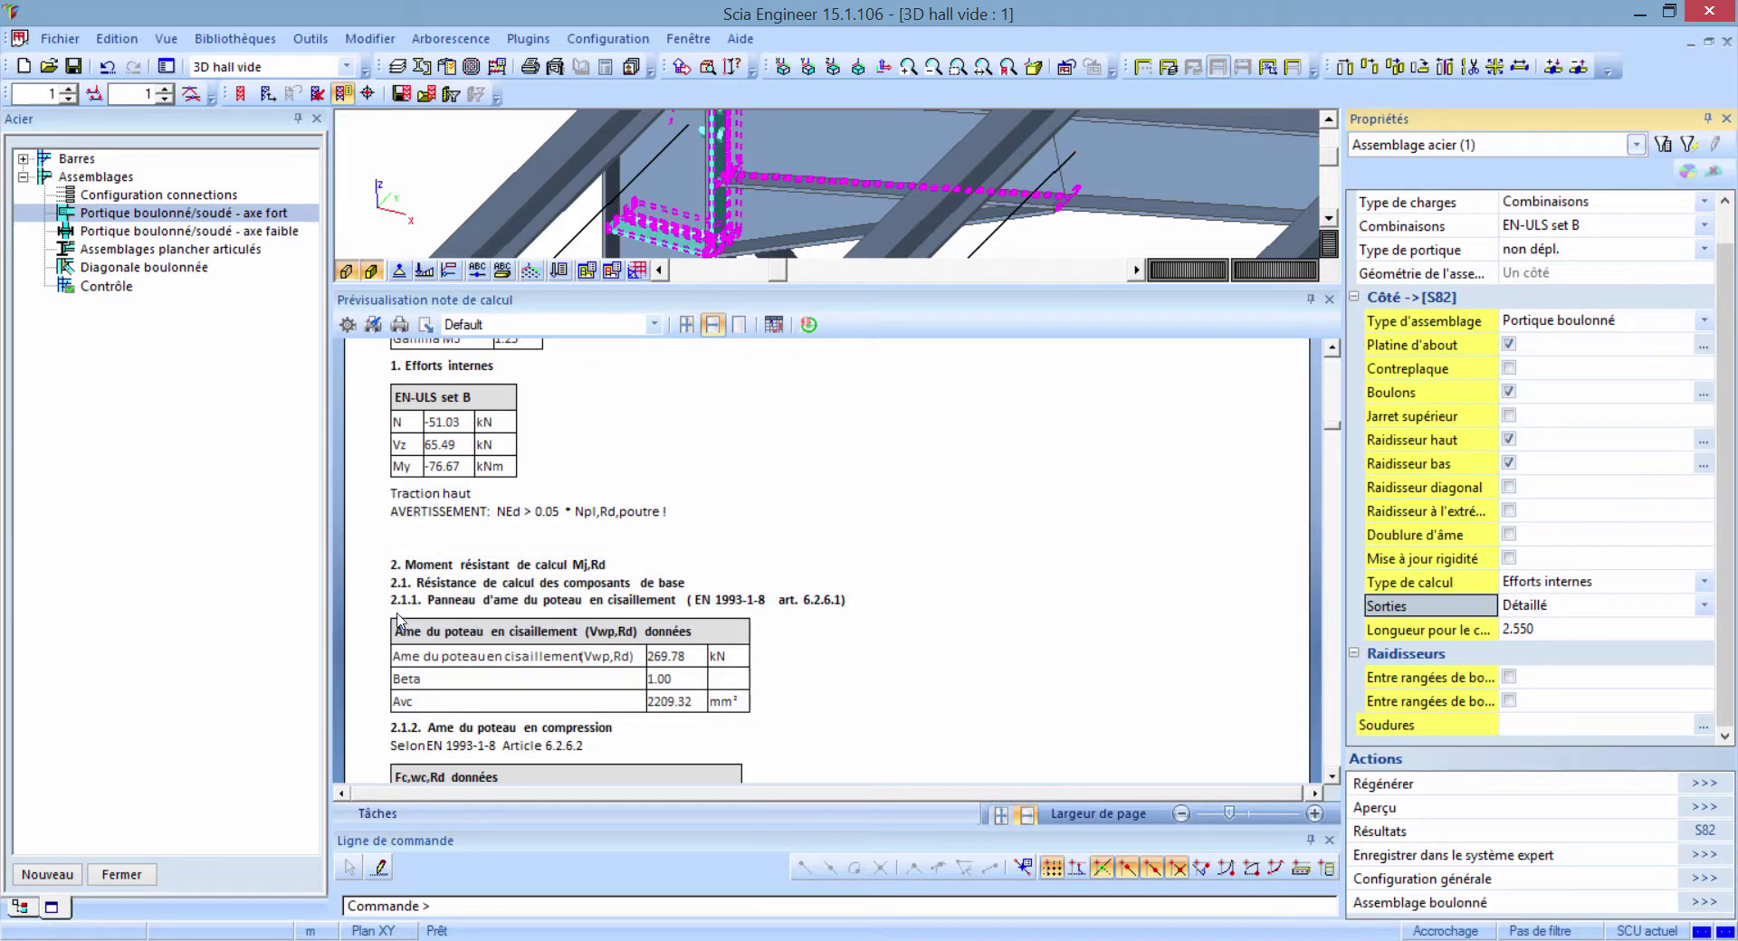
scroll(942, 661, down, 3)
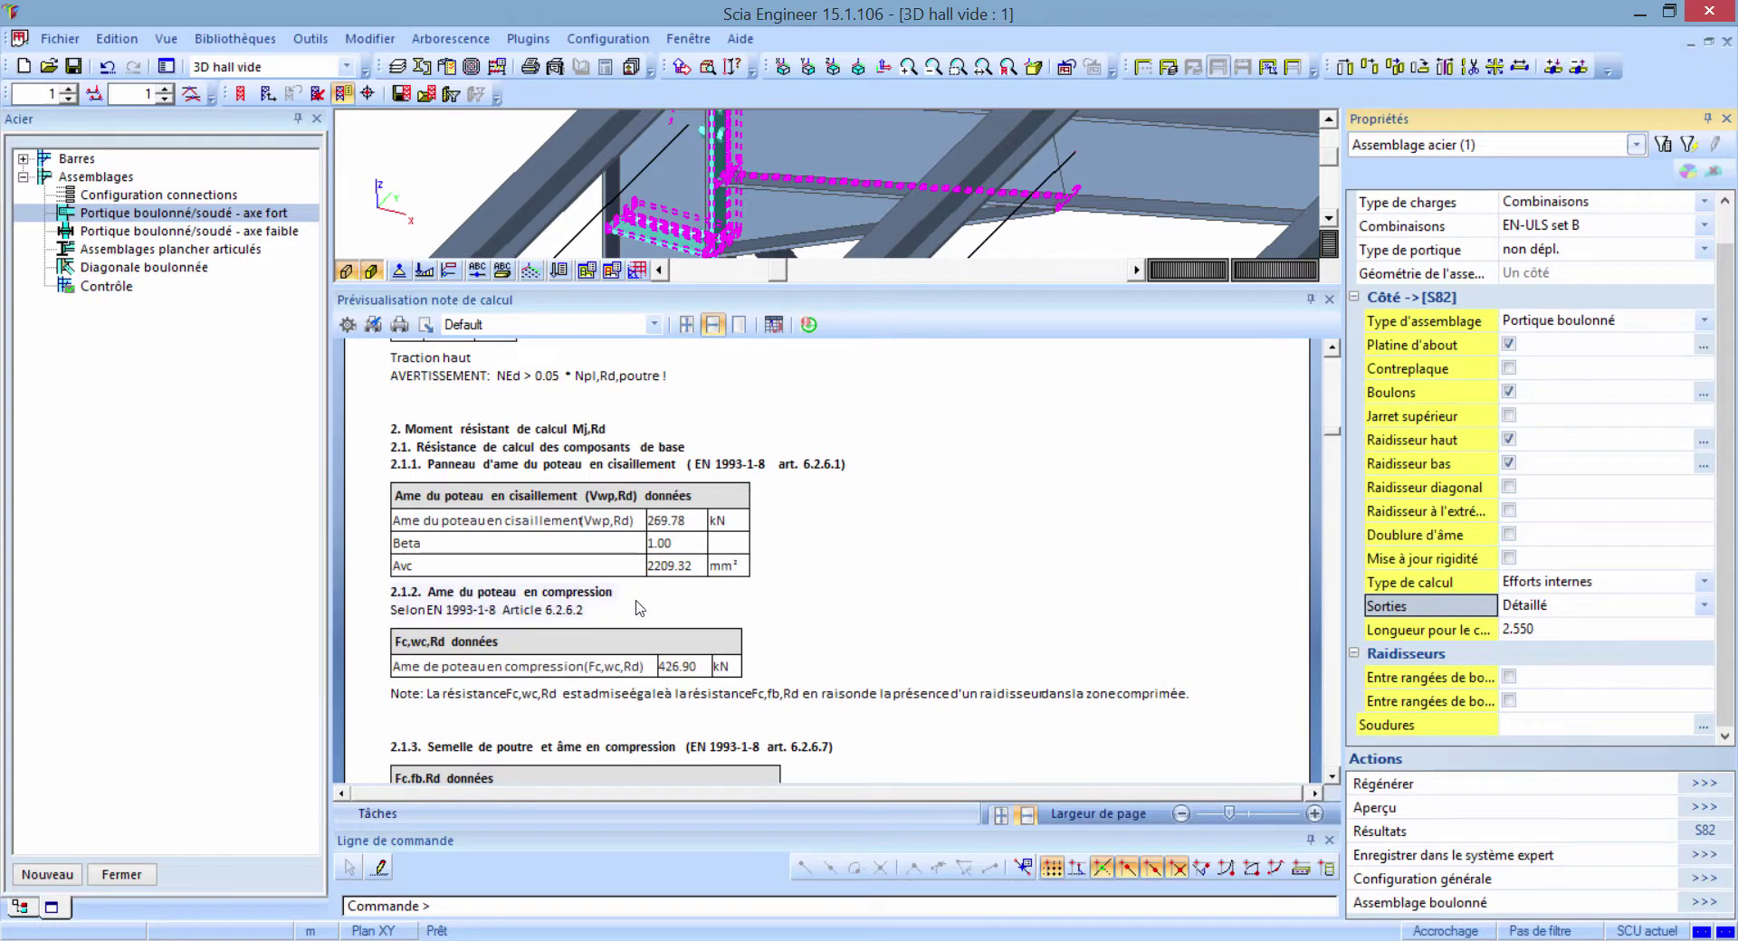
scroll(810, 612, down, 3)
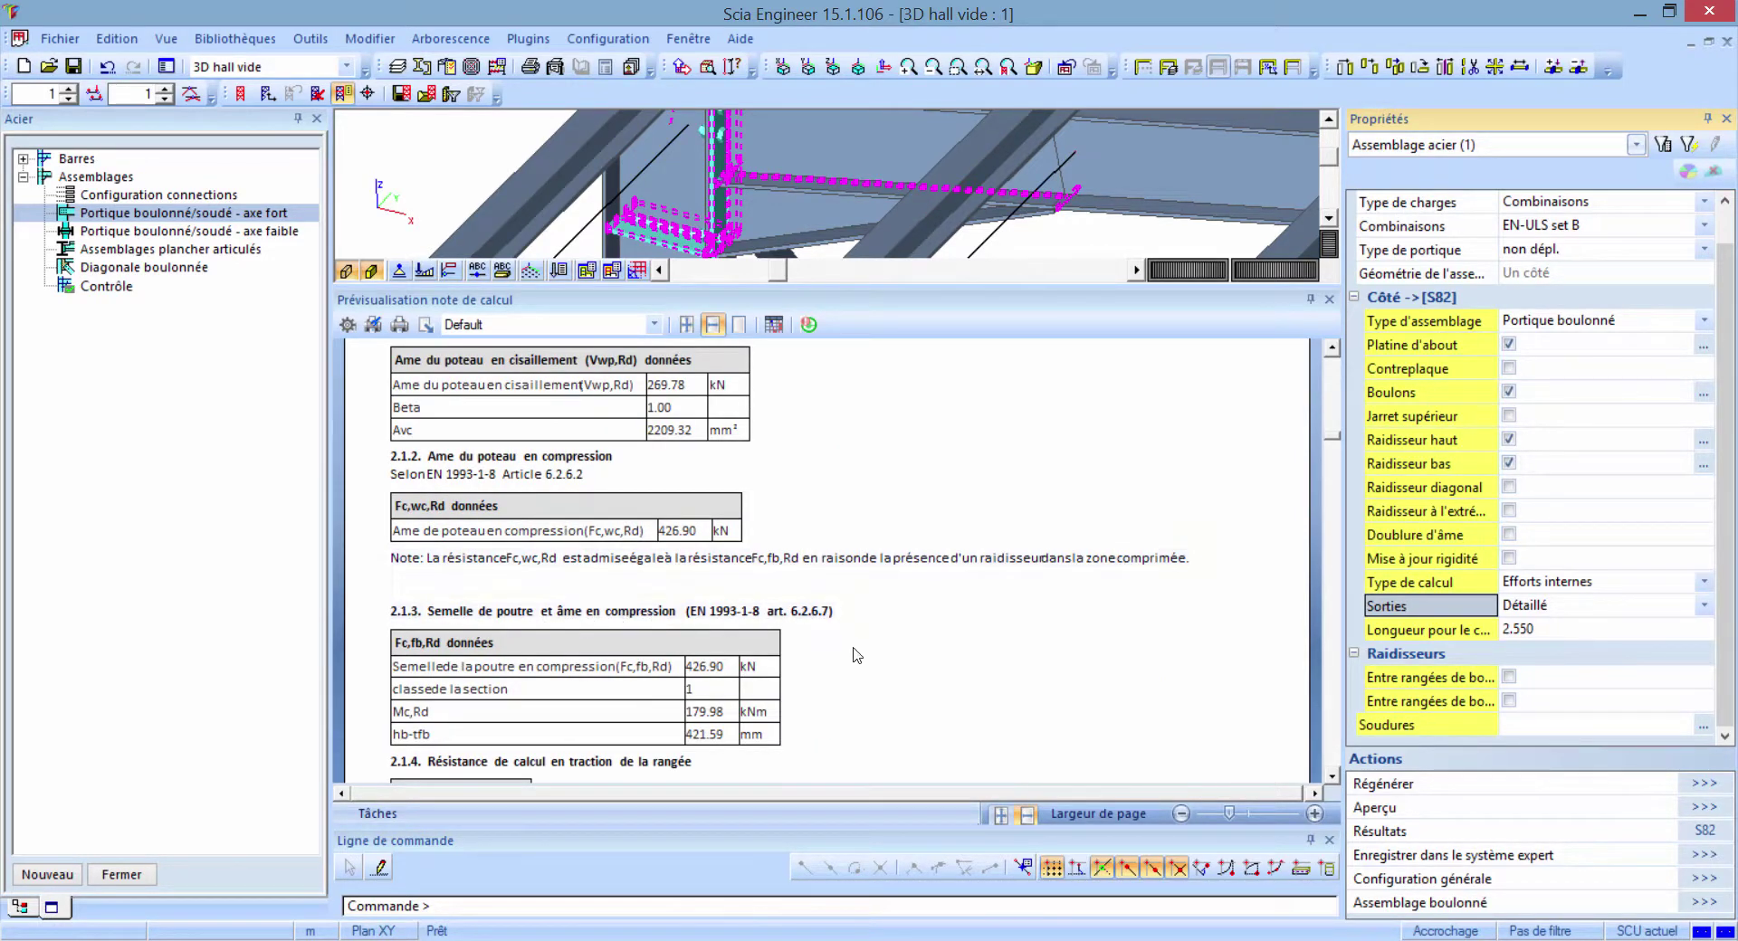
scroll(851, 655, down, 3)
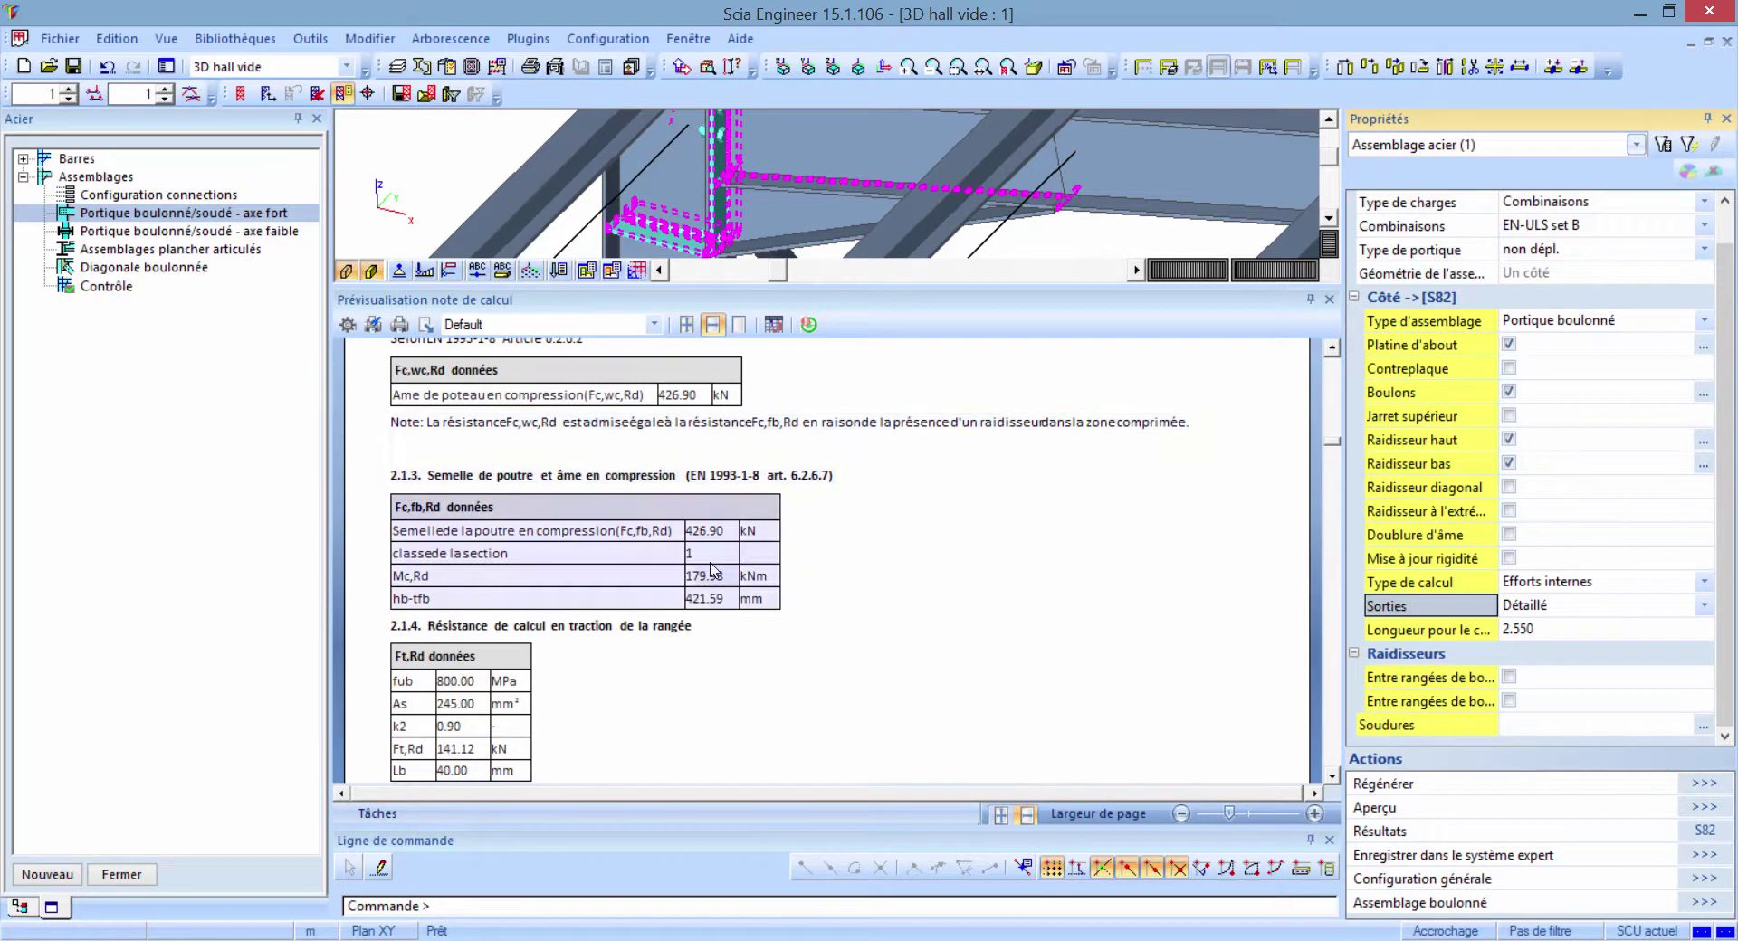
scroll(854, 623, down, 5)
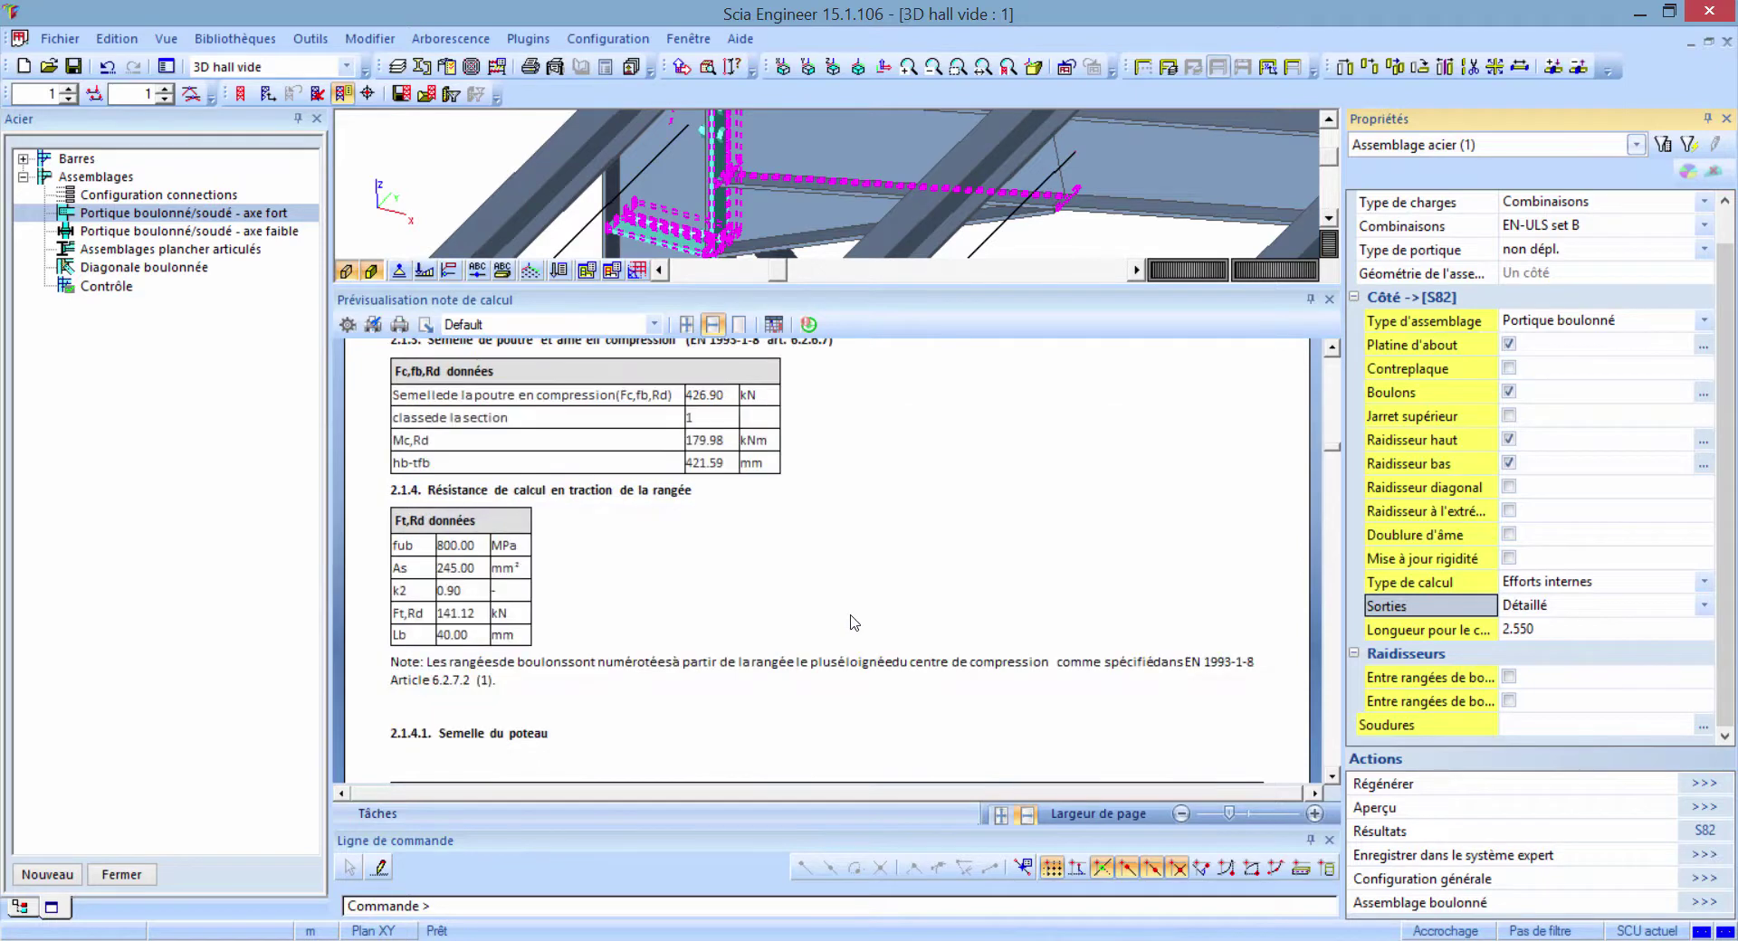
- Examine the bolt-row classifications, effective lengths and tension resistances for the column flange and the end plate
scroll(854, 623, down, 3)
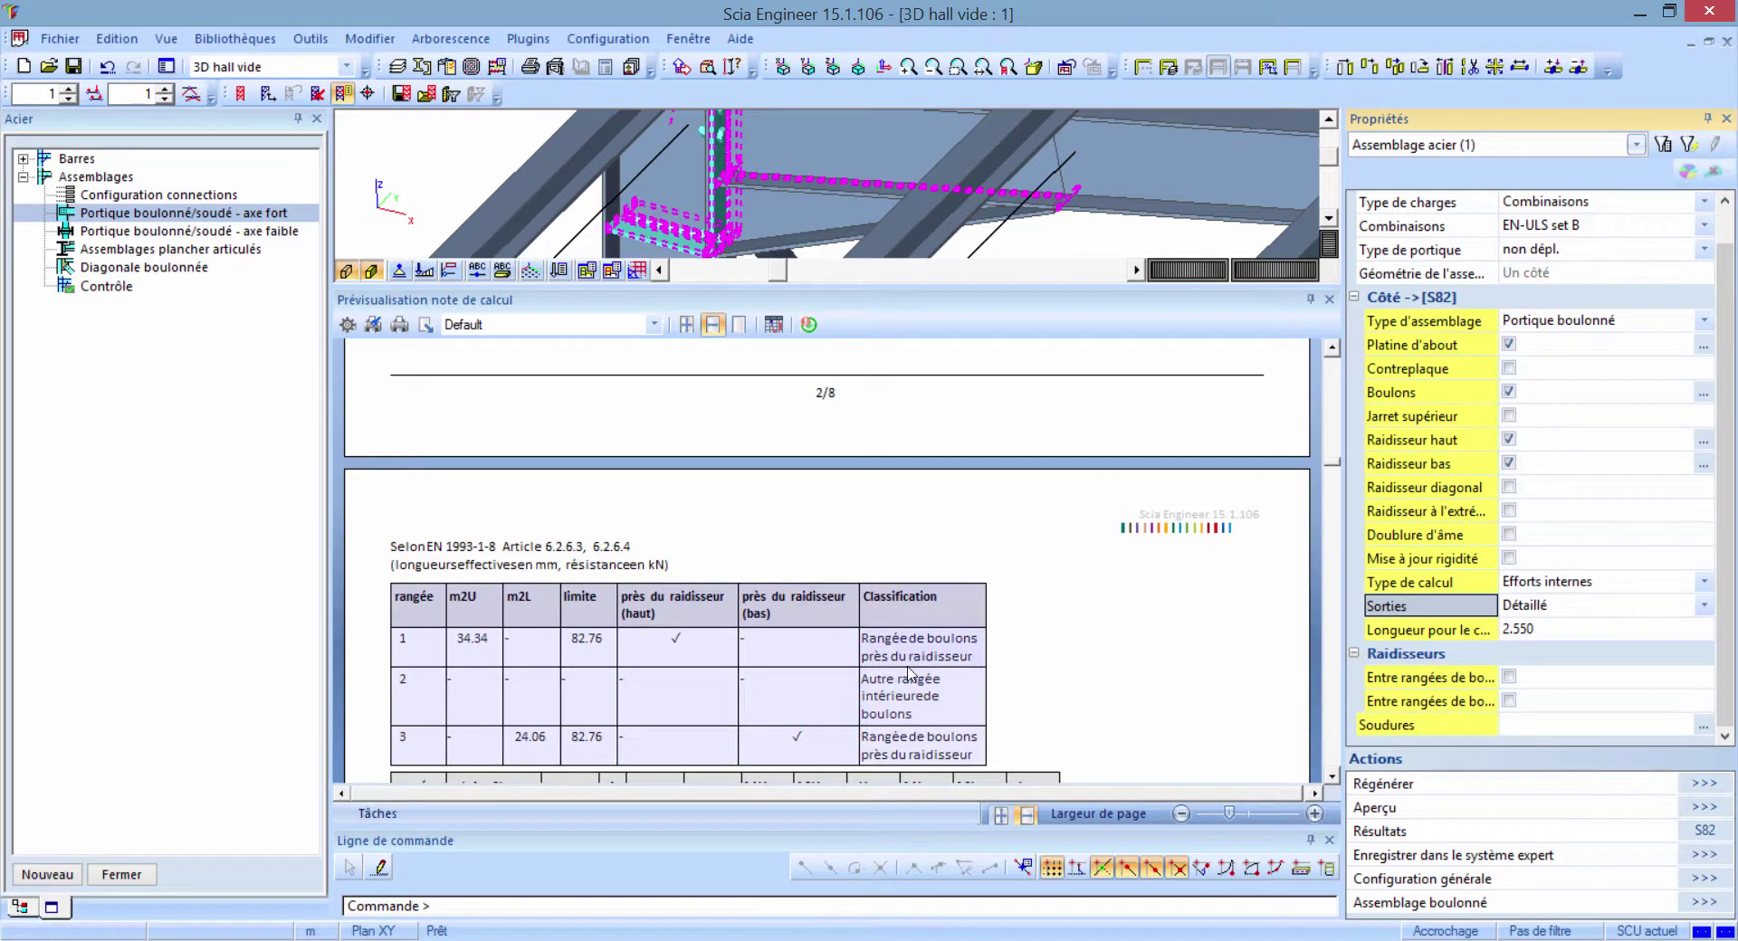
scroll(909, 675, down, 15)
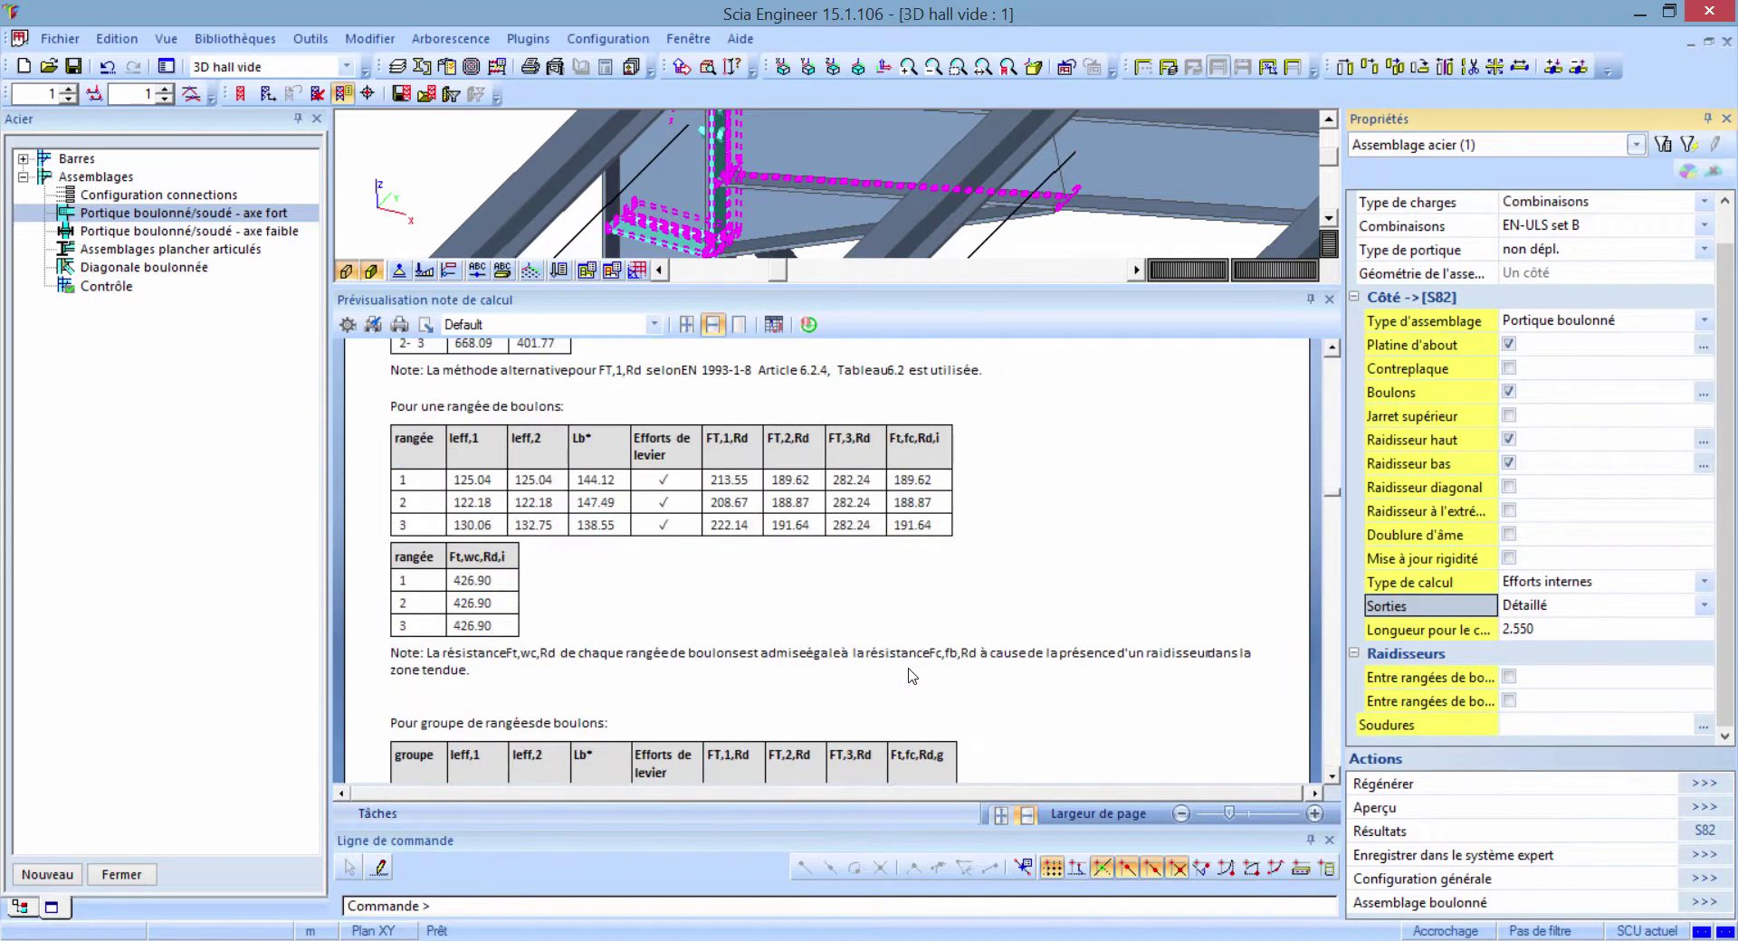
scroll(911, 674, down, 10)
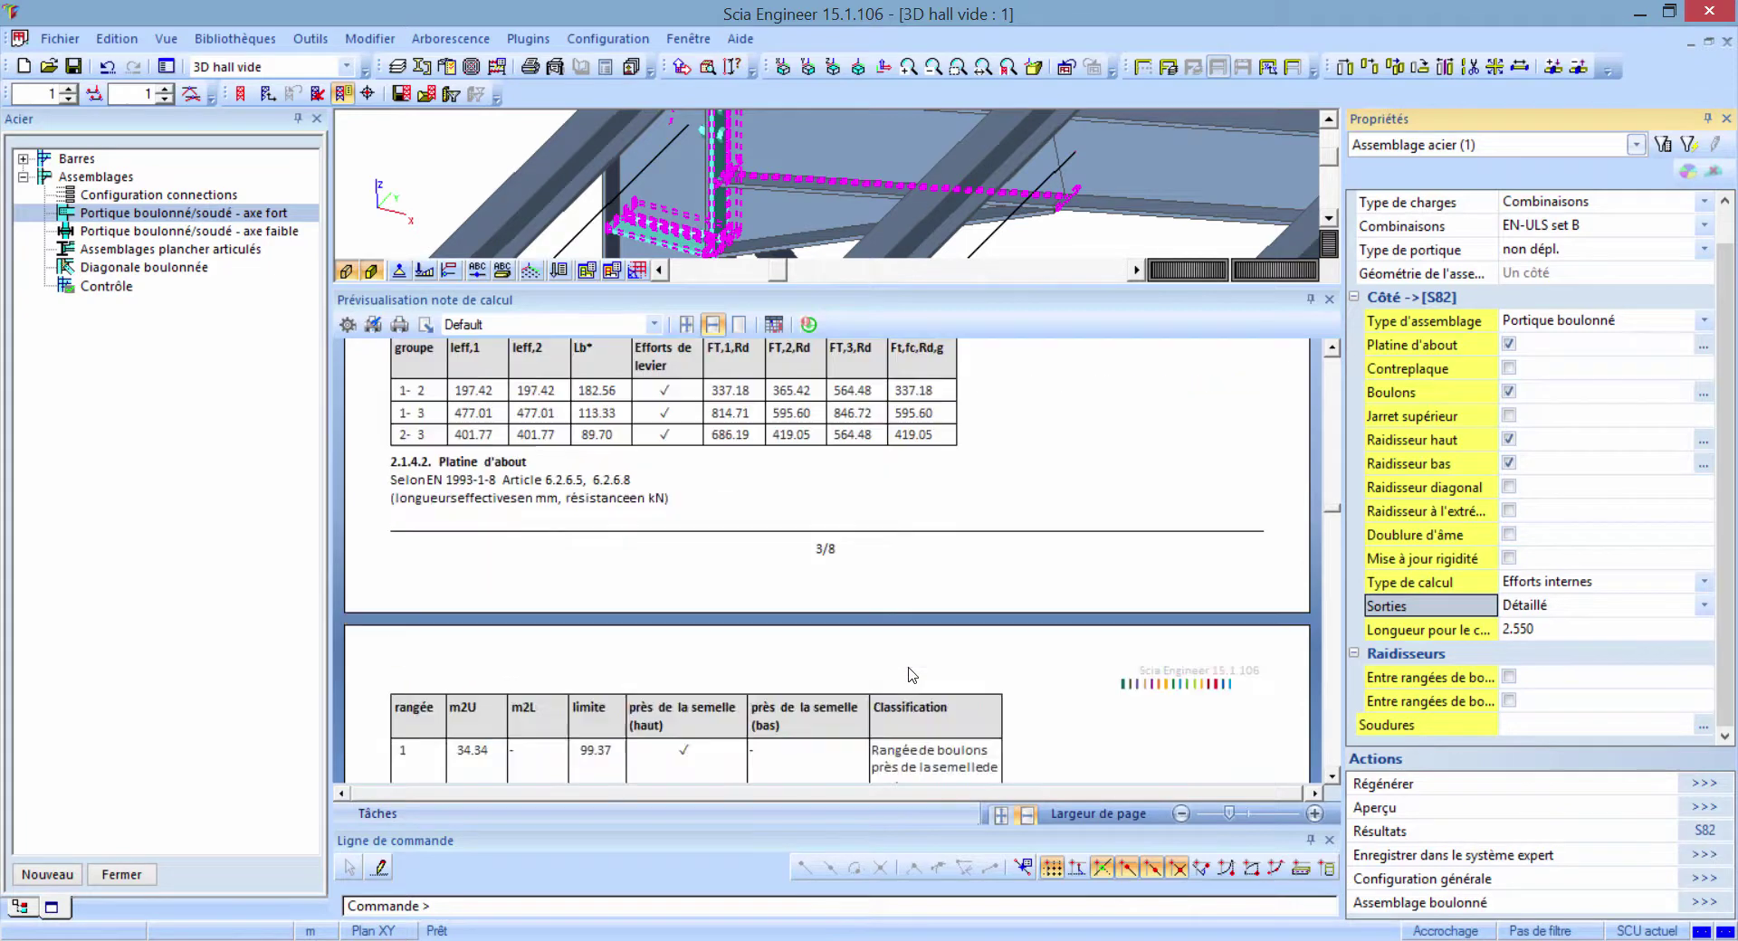
scroll(911, 675, down, 3)
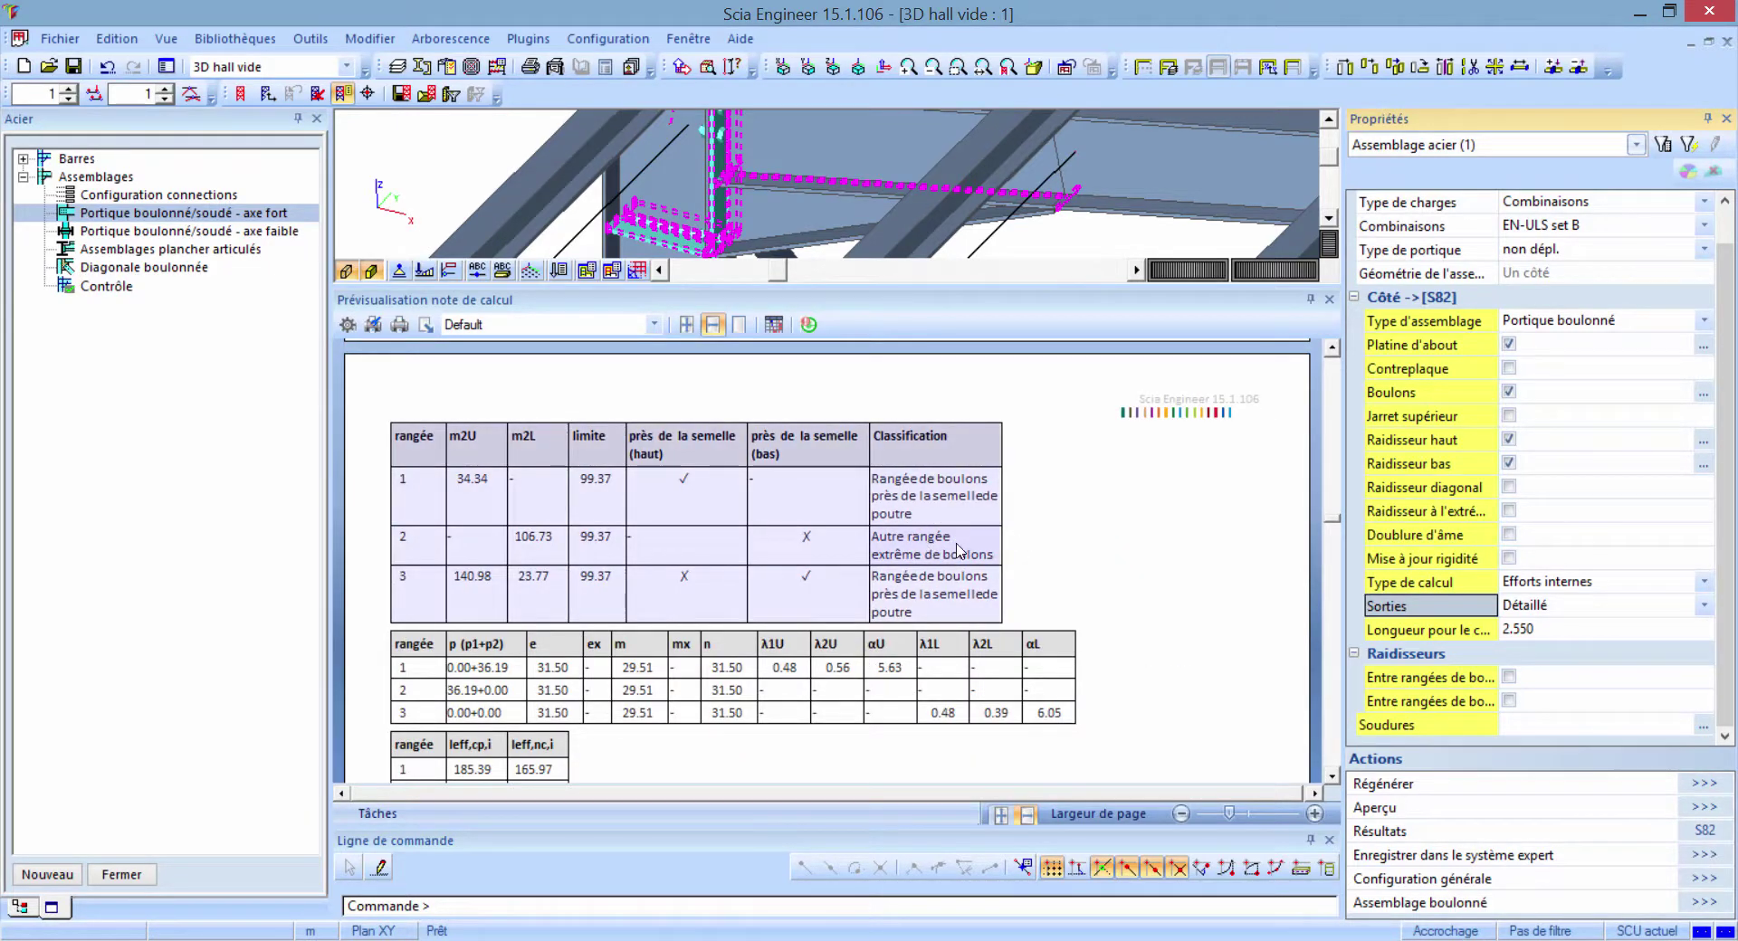
scroll(958, 550, down, 8)
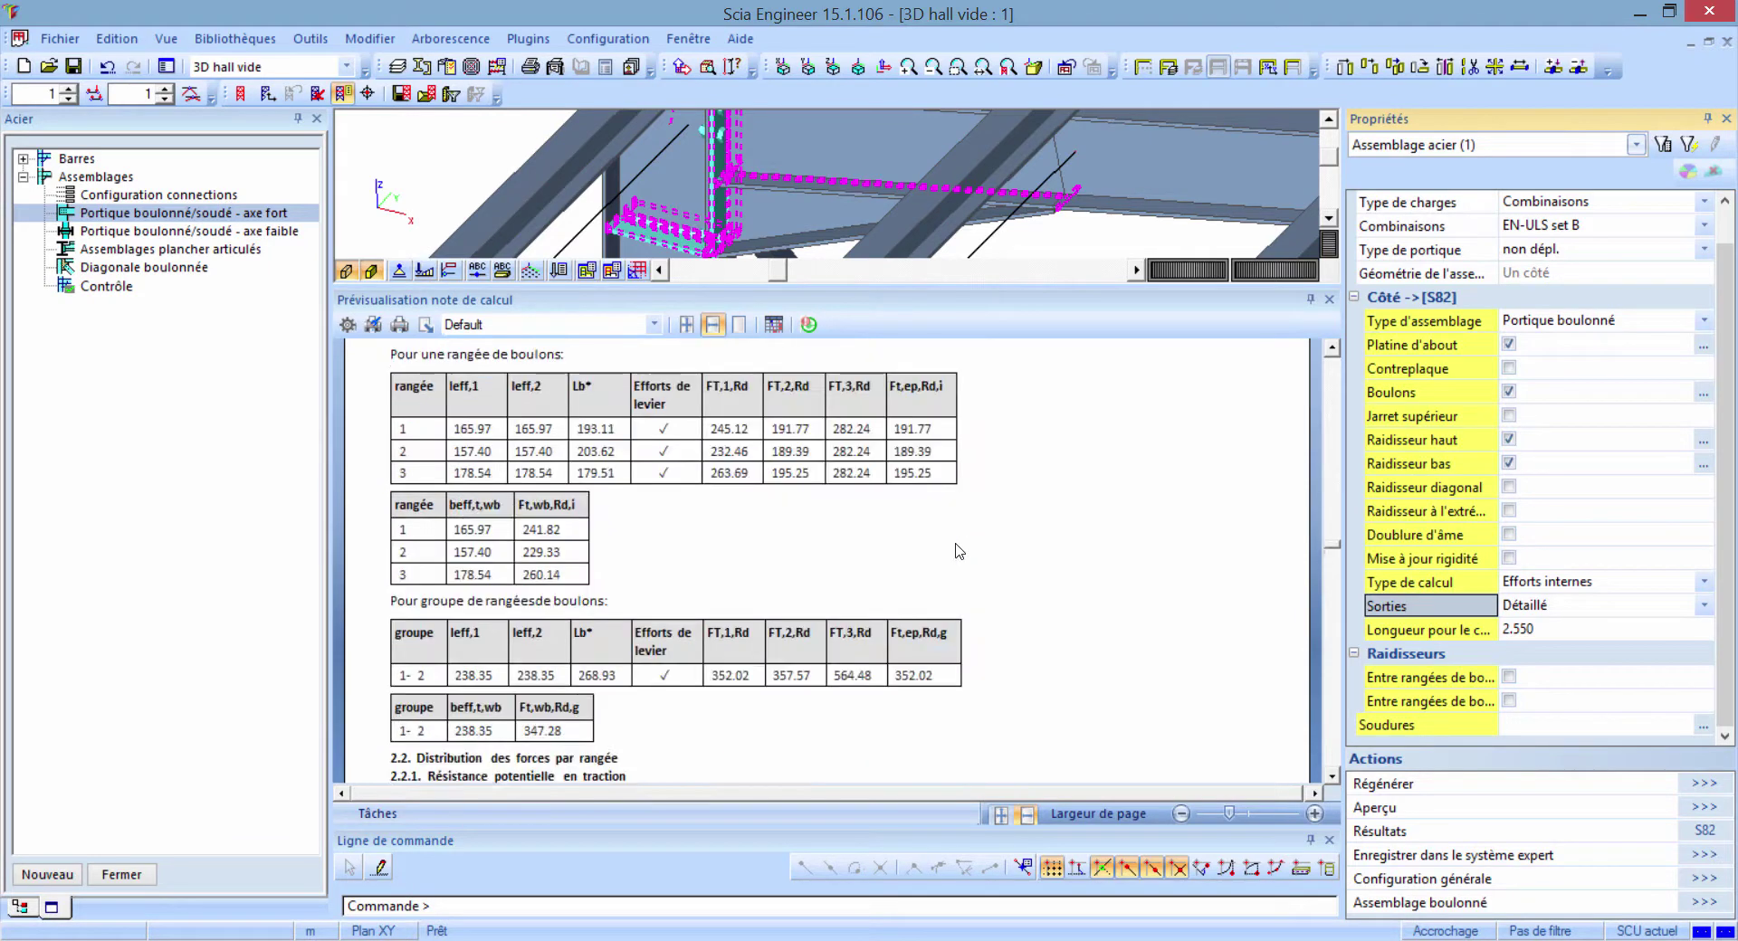
- Compare the potential tension resistance of the bolt rows and its sum with the limiting resistance of the shear and compression zone
scroll(958, 550, down, 3)
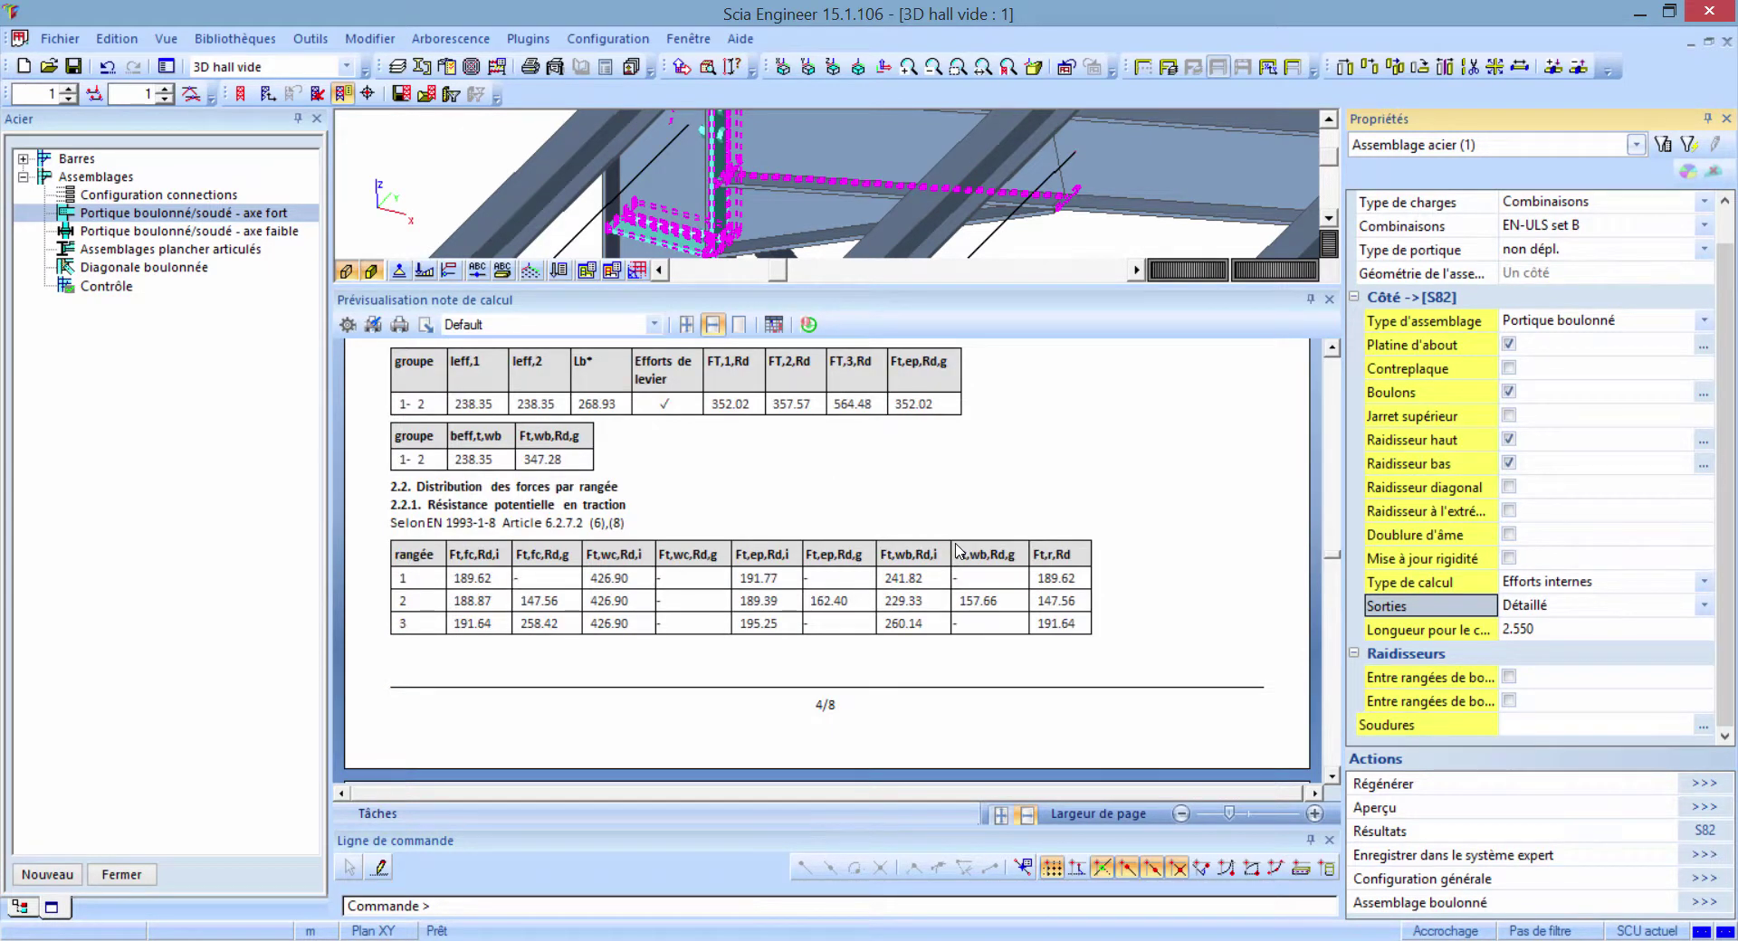
scroll(958, 550, down, 2)
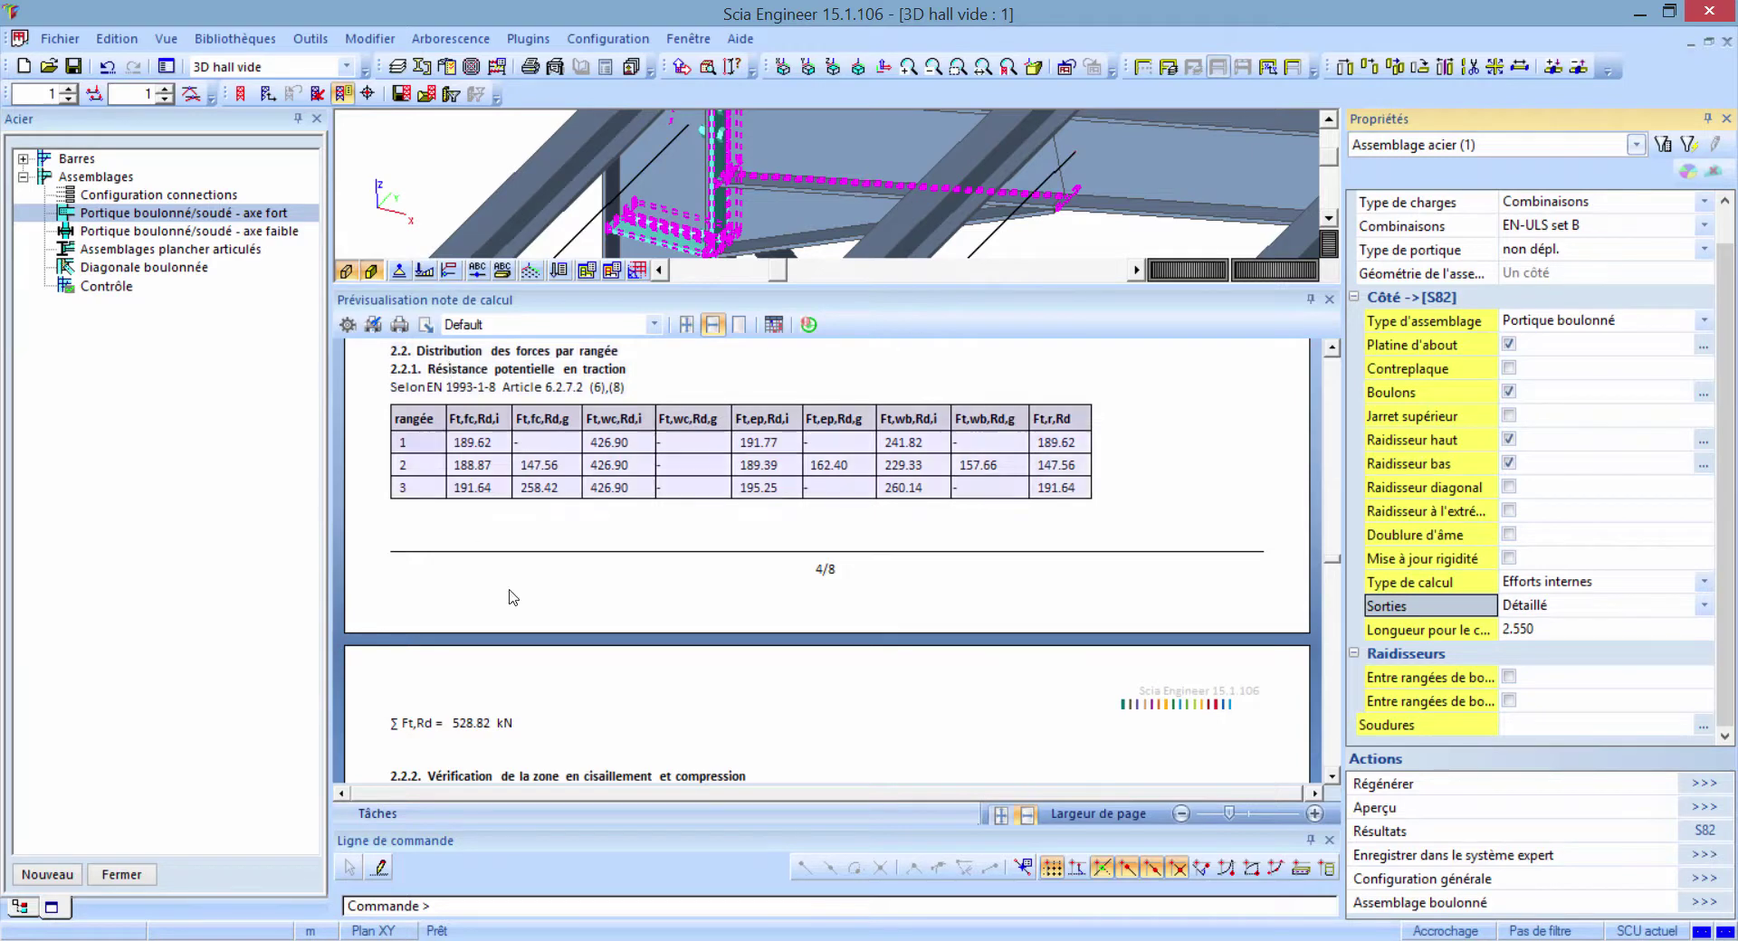
click(471, 728)
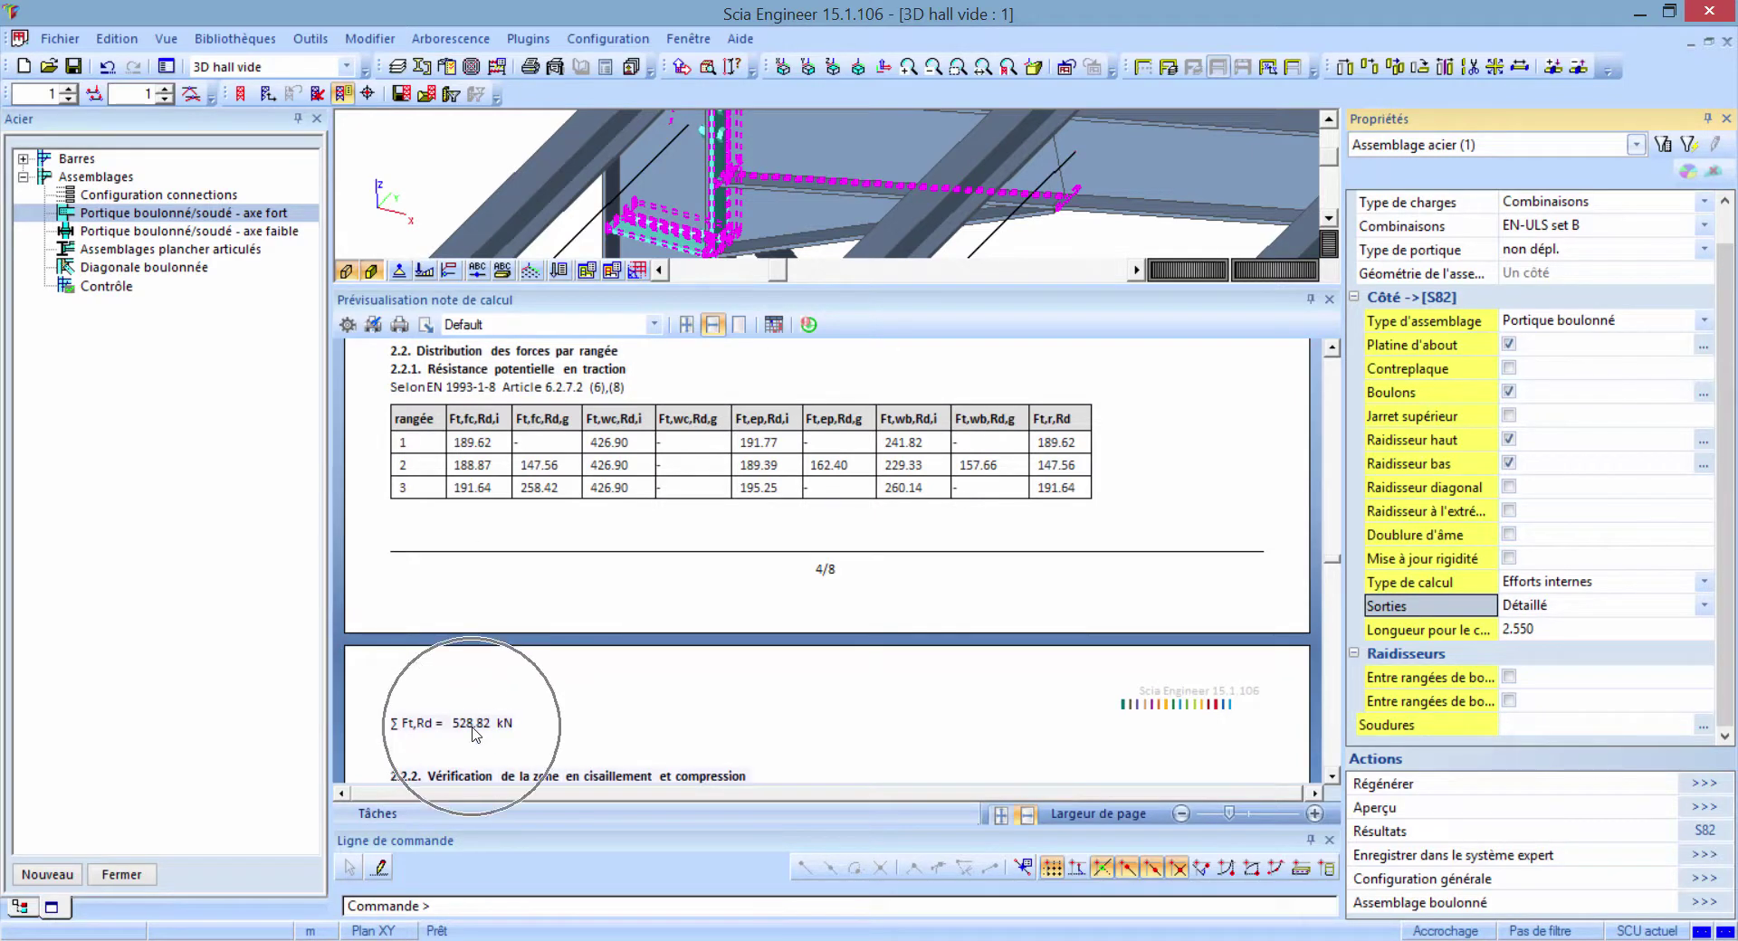
scroll(472, 733, down, 5)
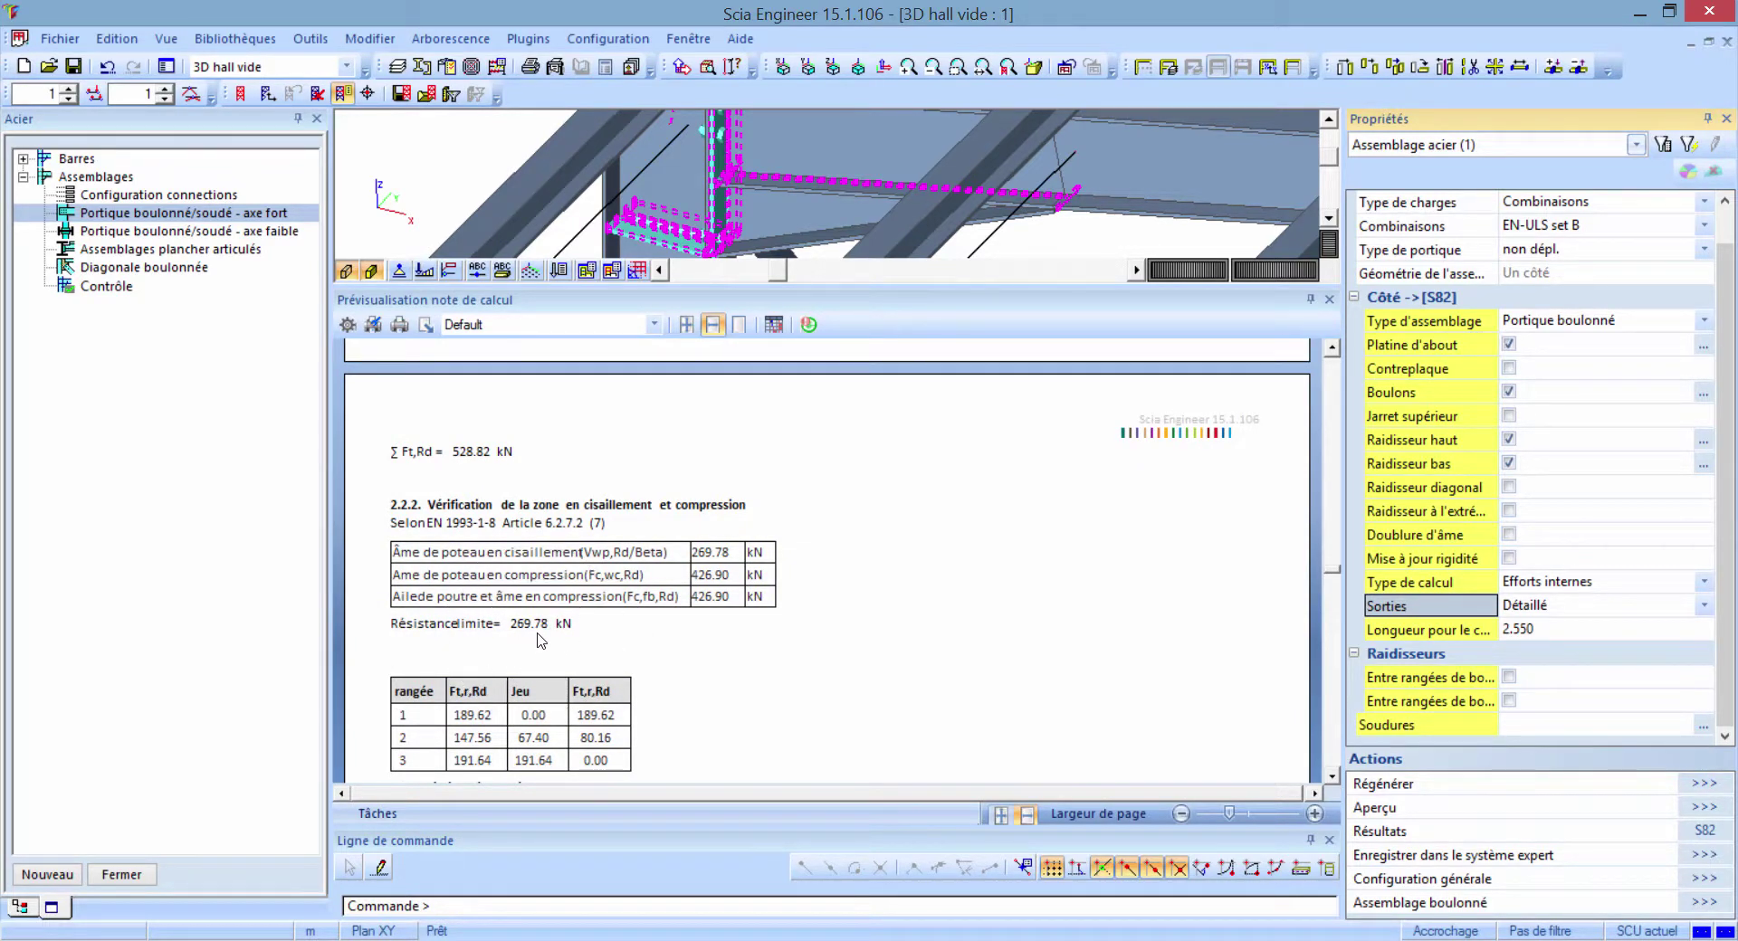
click(710, 562)
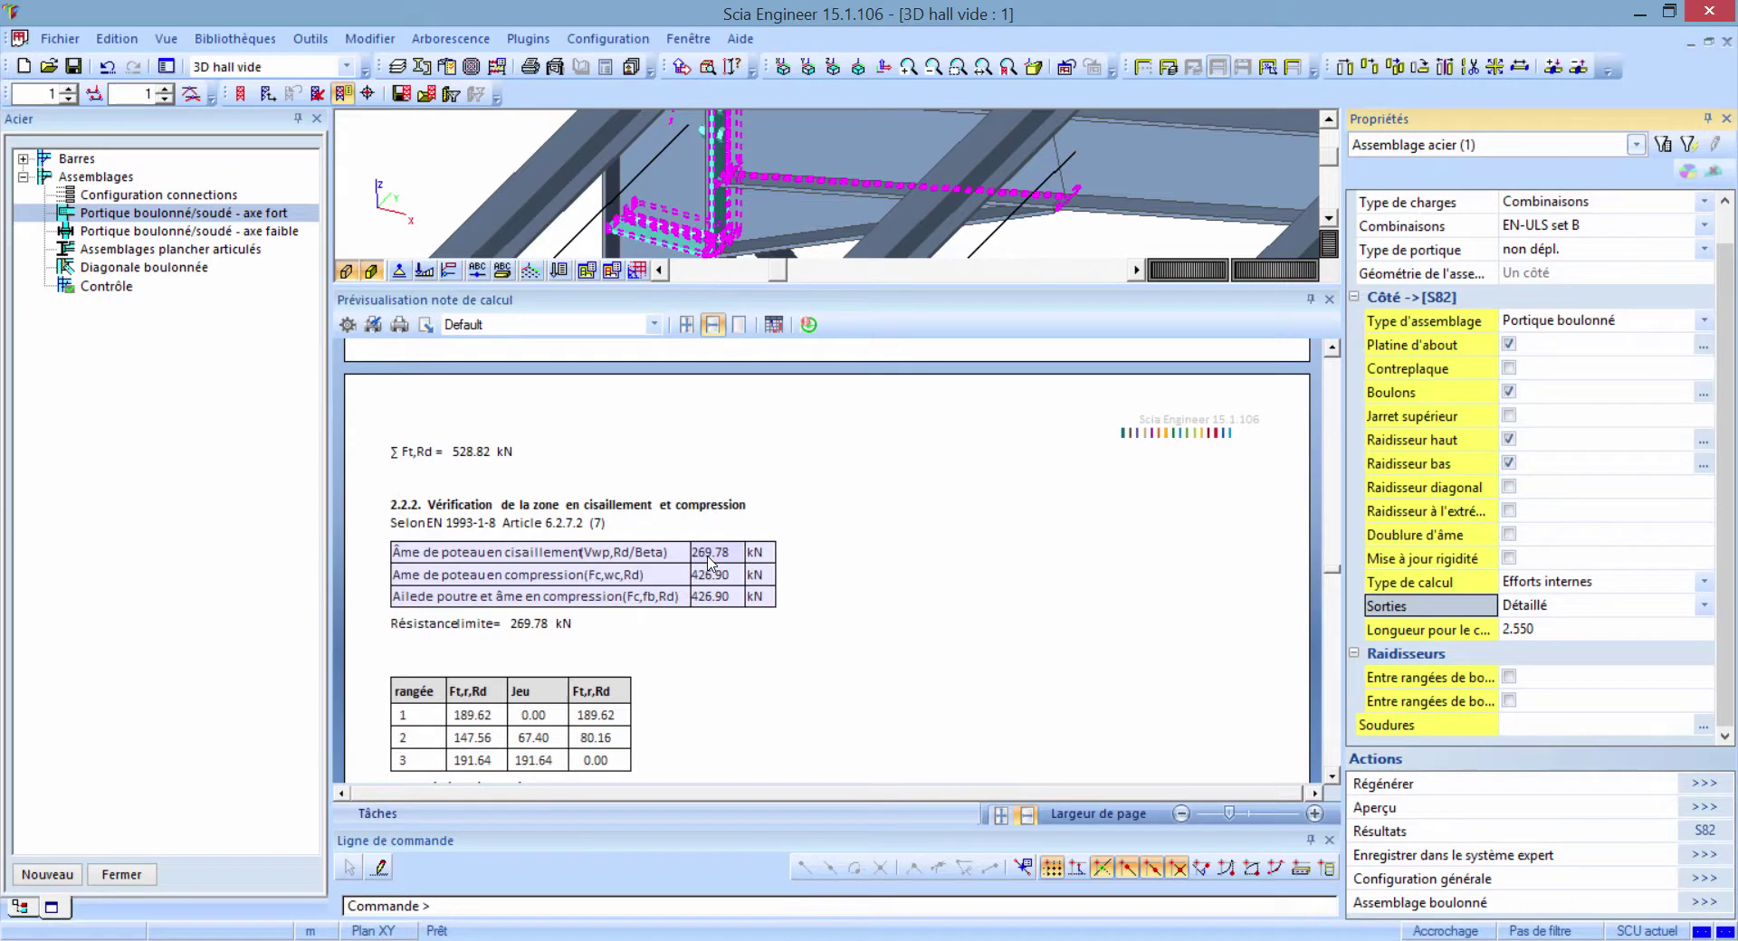
- Examine how Mj,Rd is determined from the bolt-row lever arms and forces, and for the beam's compressed haunch
scroll(729, 696, down, 3)
scroll(728, 696, down, 9)
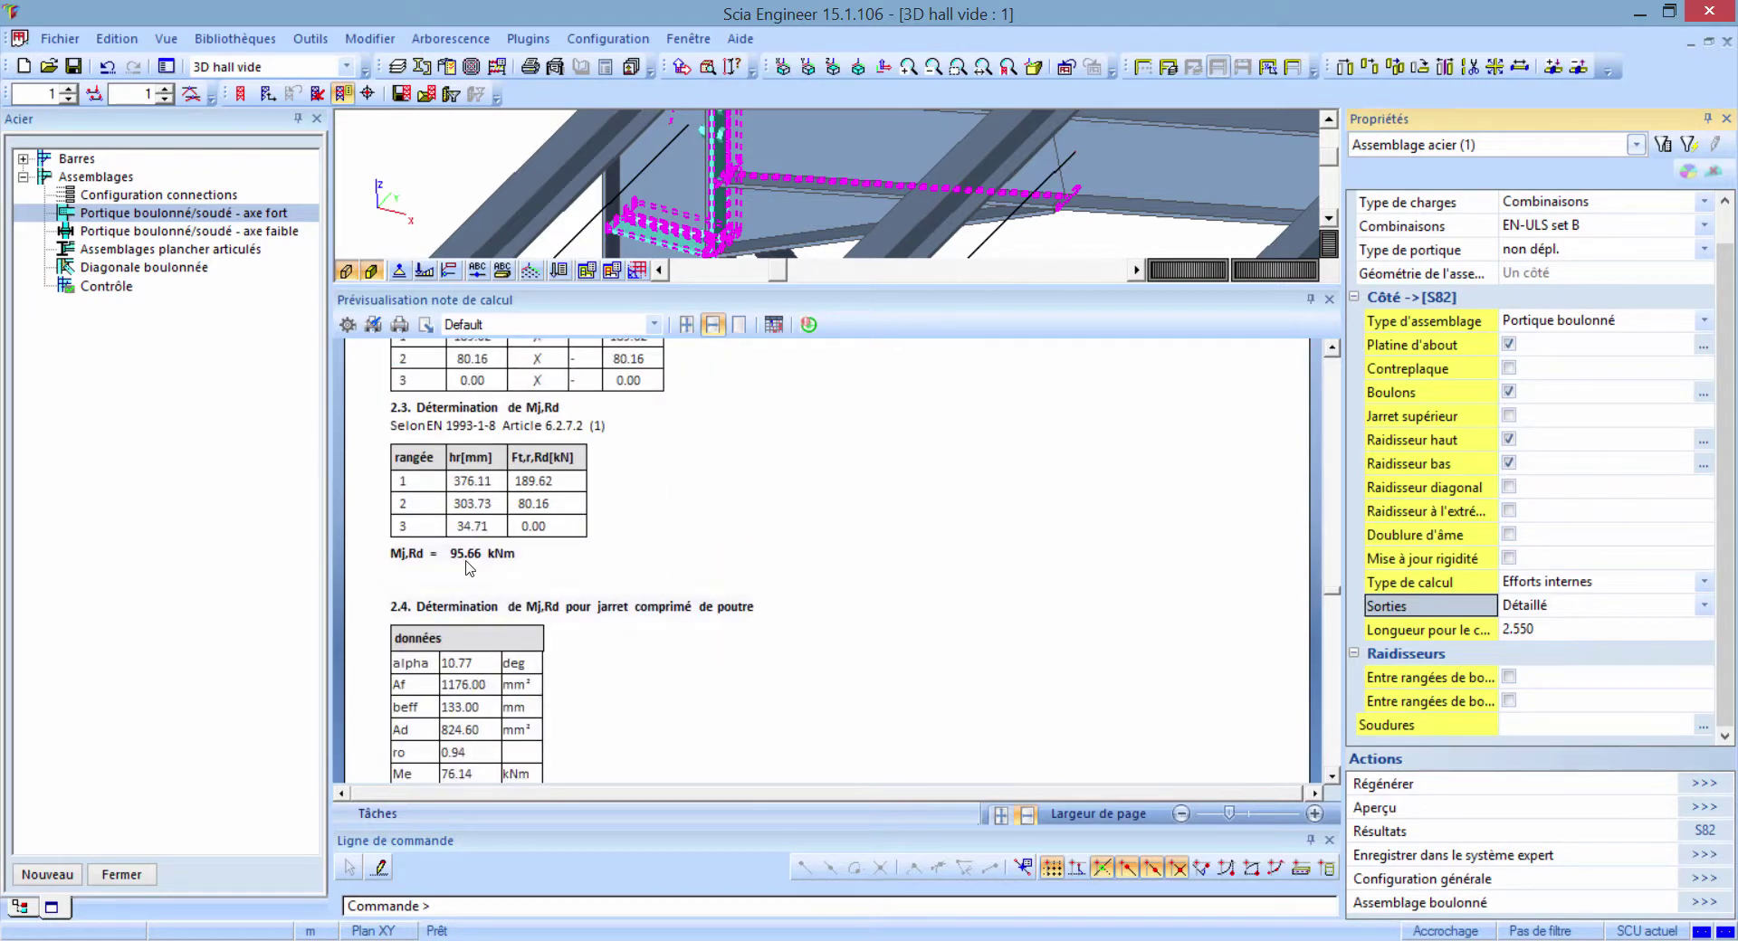
click(468, 566)
click(468, 566)
scroll(940, 630, down, 3)
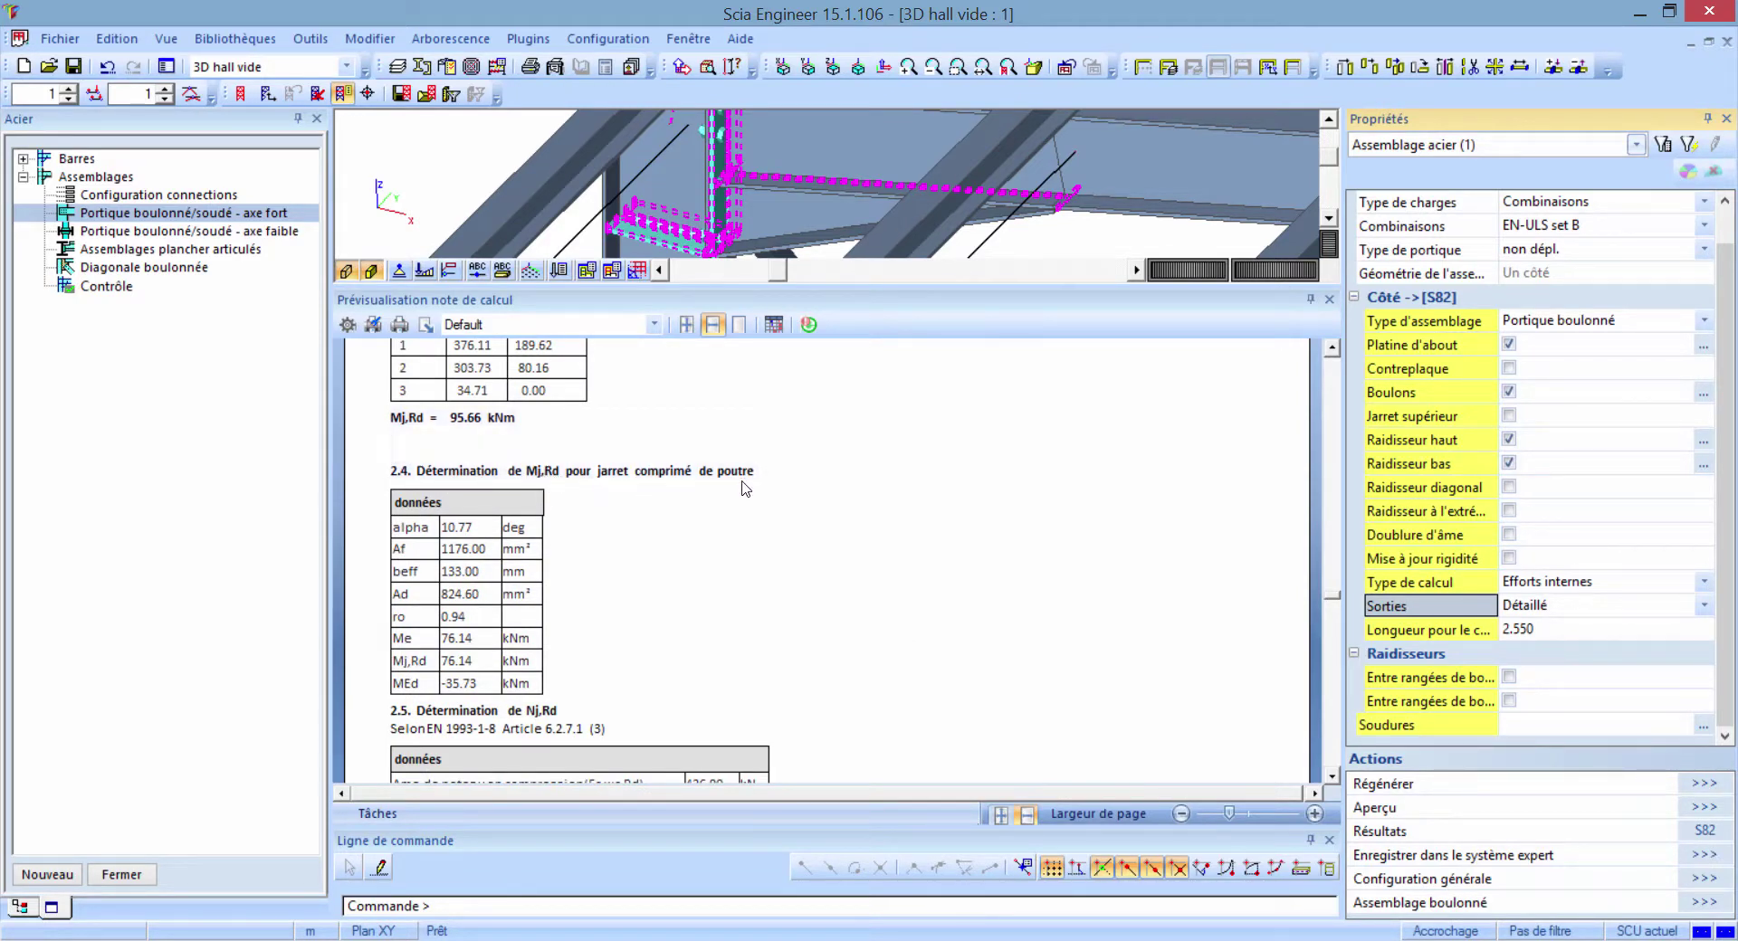
- Examine the joint's axial resistance Nj,Rd, shear resistance VRd and calculated rotational stiffness in the report
drag(757, 288, 775, 630)
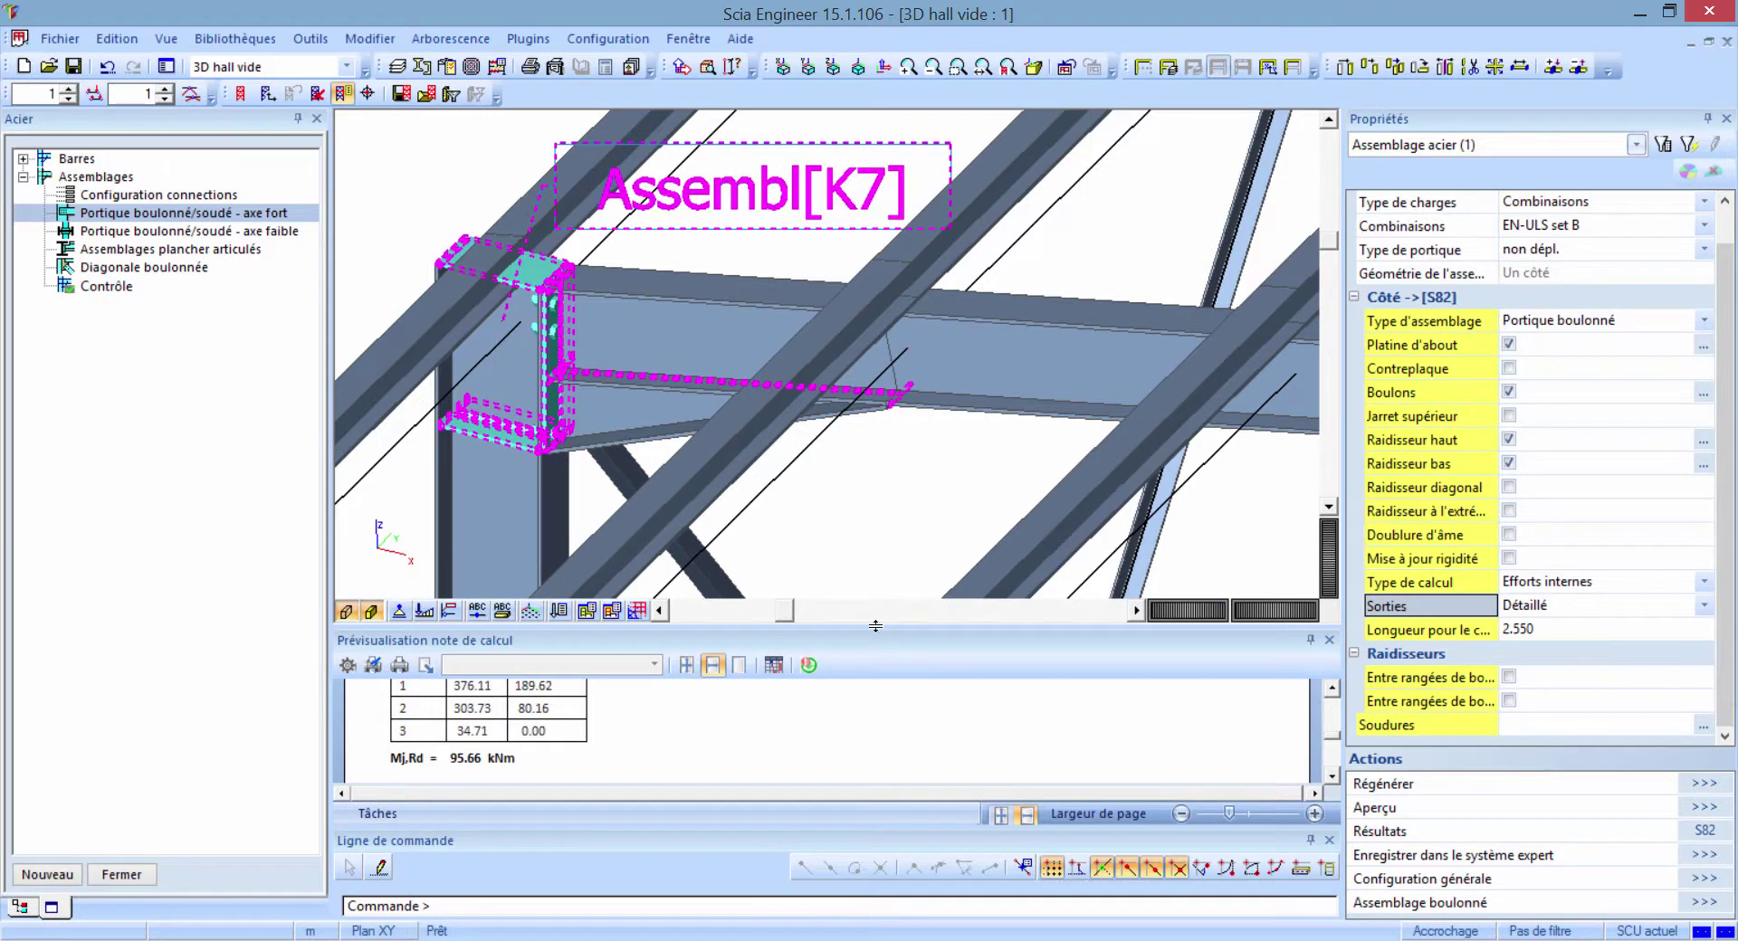
drag(876, 625, 883, 244)
scroll(884, 562, down, 3)
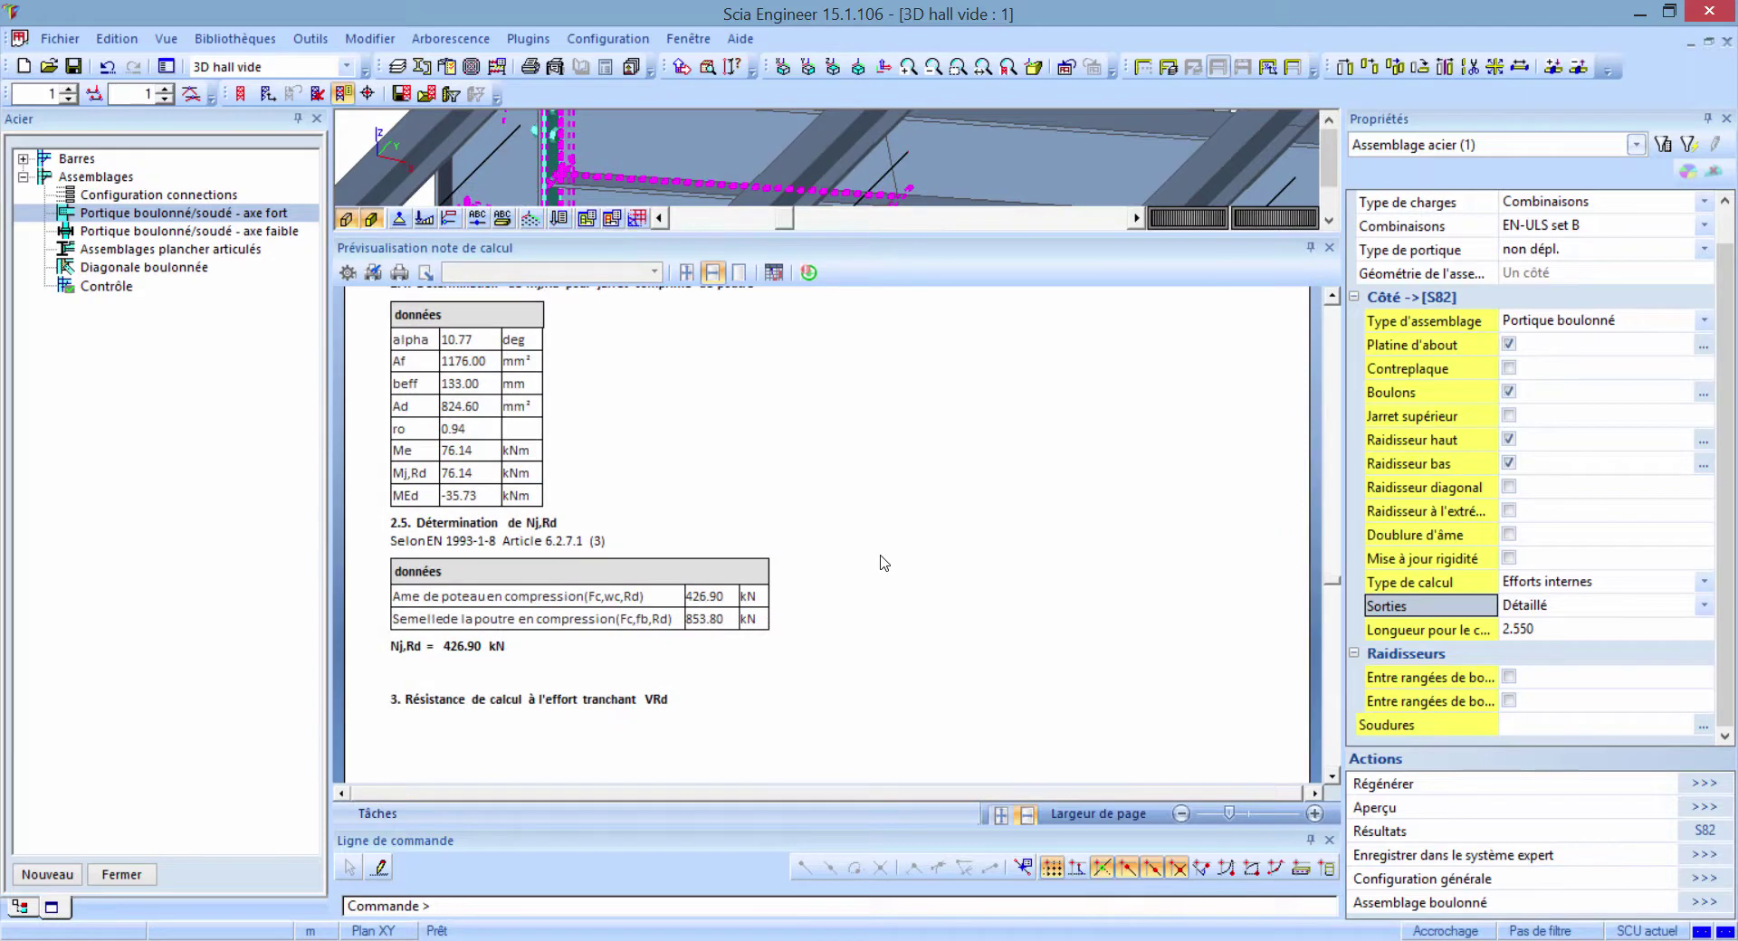
scroll(885, 562, down, 4)
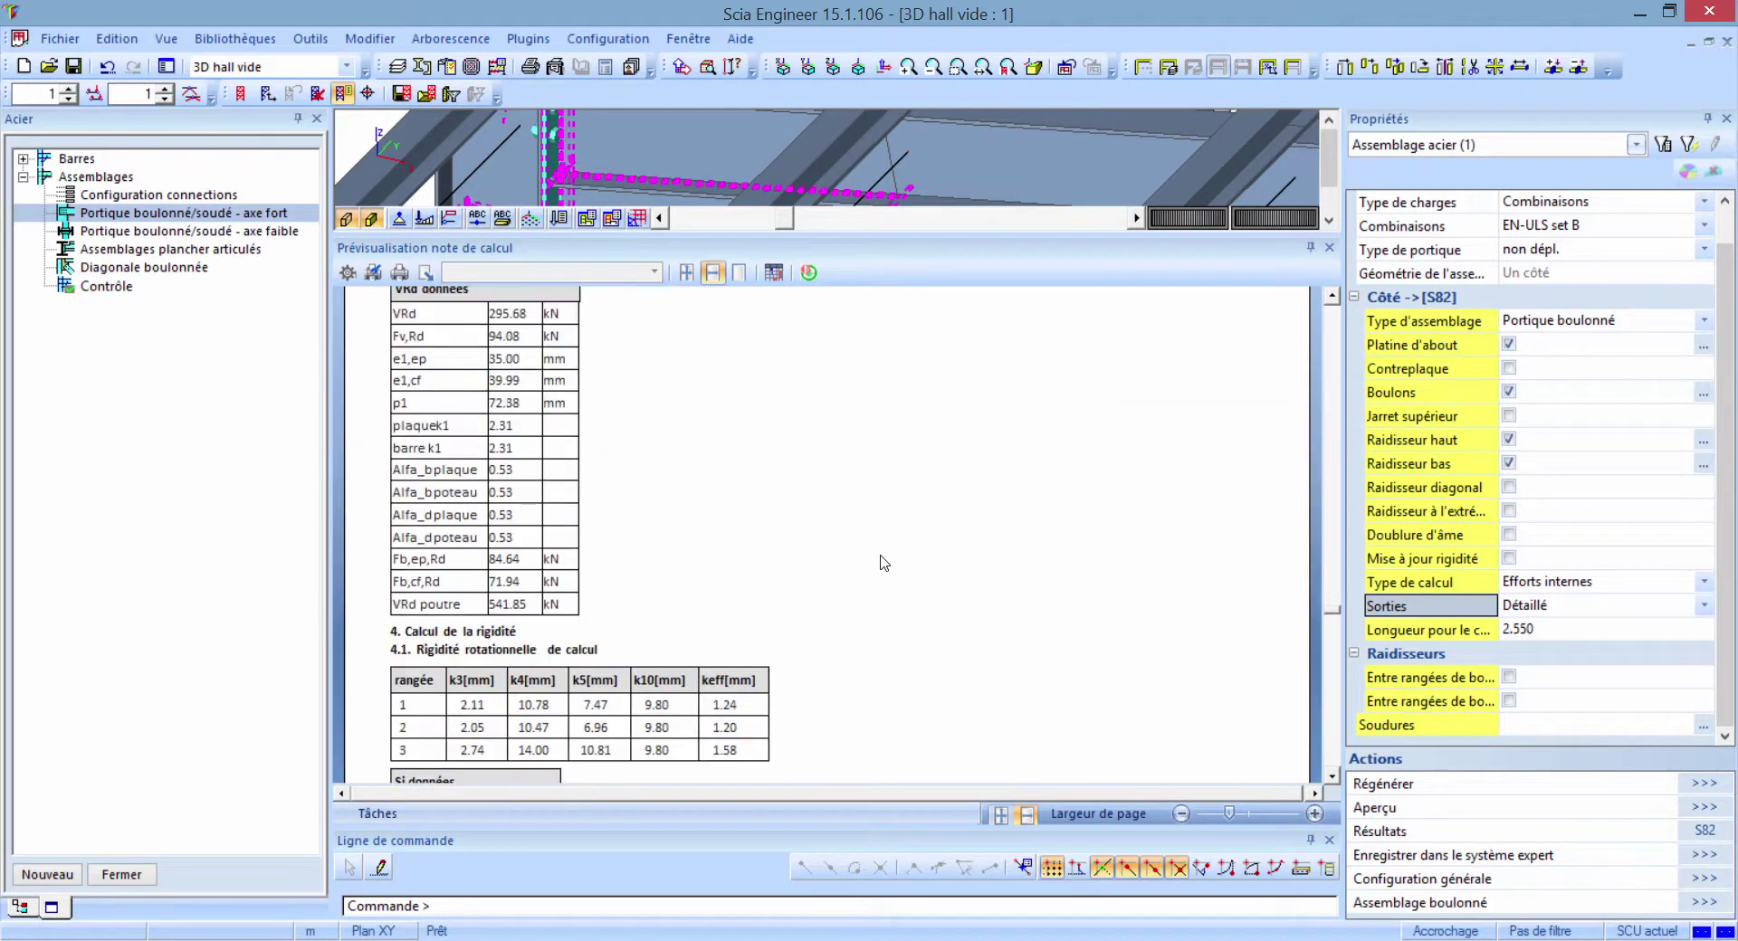
scroll(884, 562, down, 3)
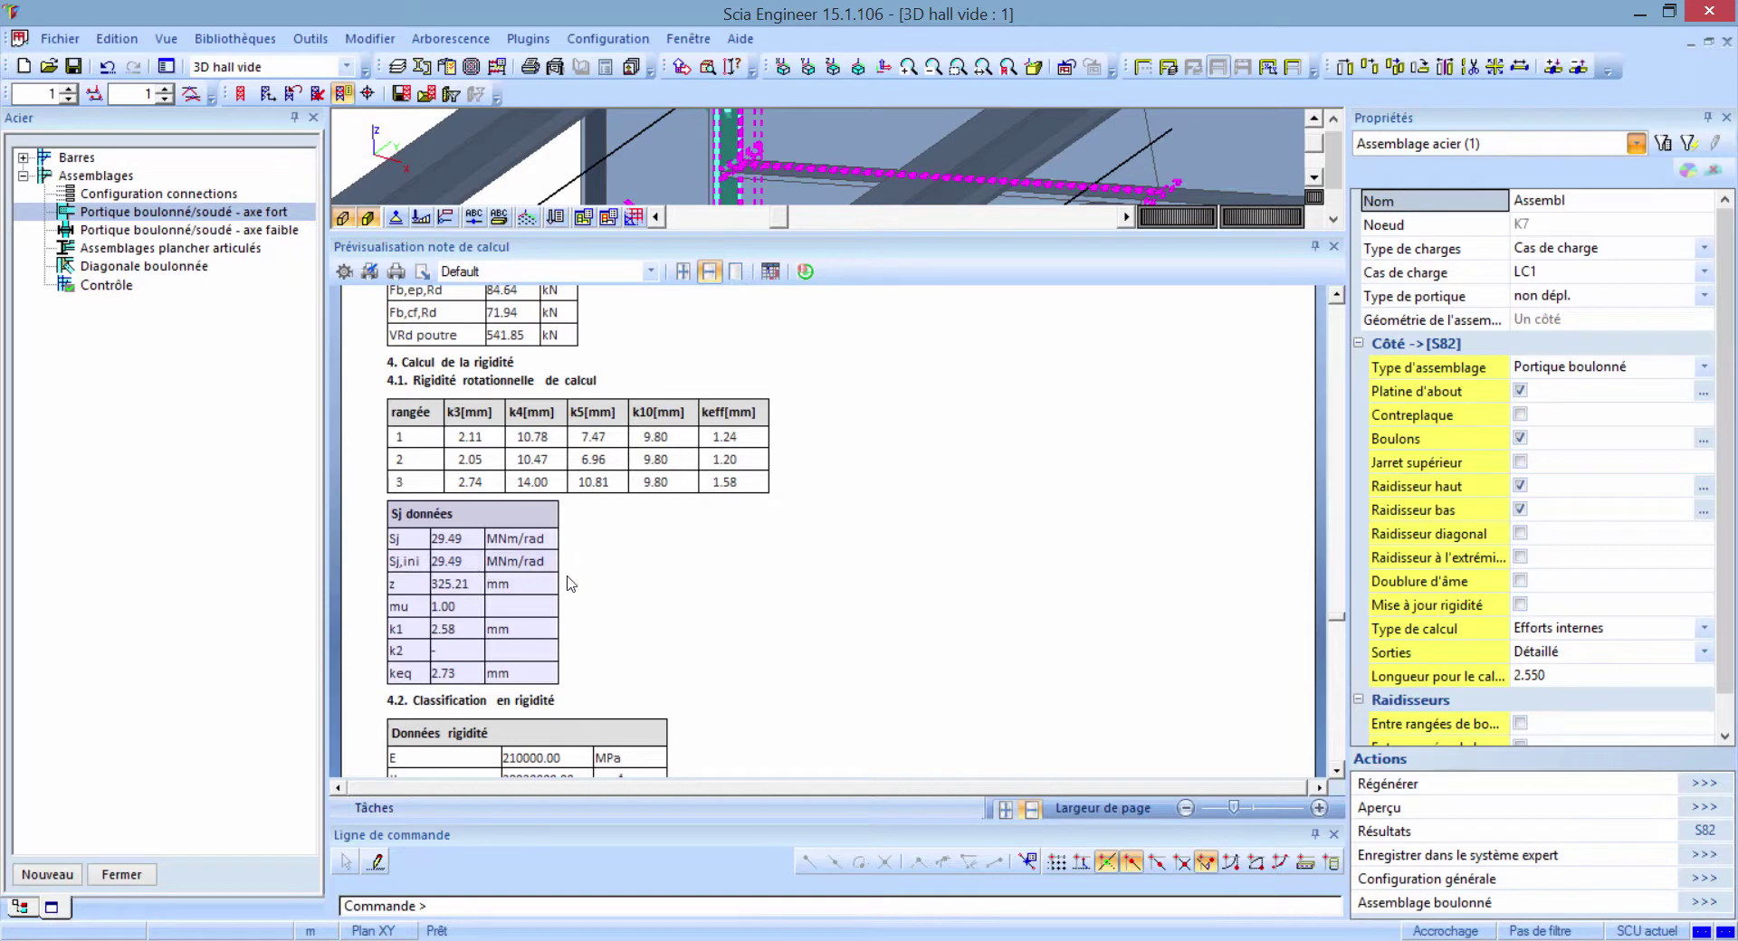
- Examine the stiffness classification and the check of Sj,ini against its lower and upper bounds
scroll(590, 584, down, 3)
scroll(589, 583, down, 6)
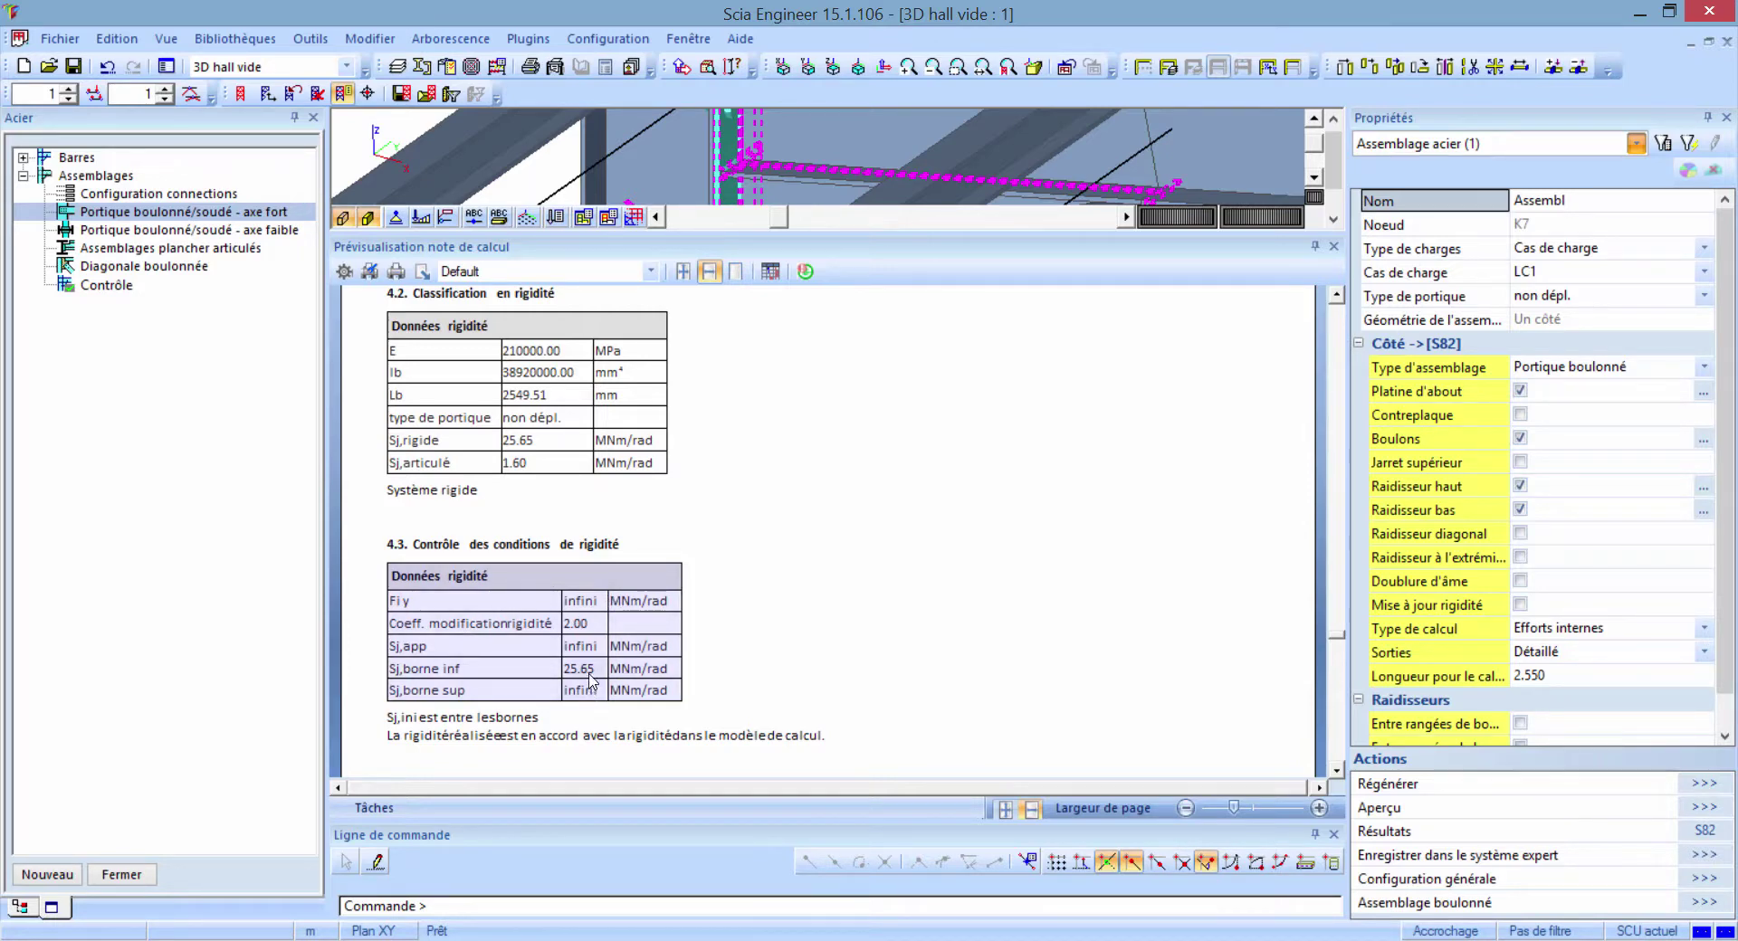
click(595, 693)
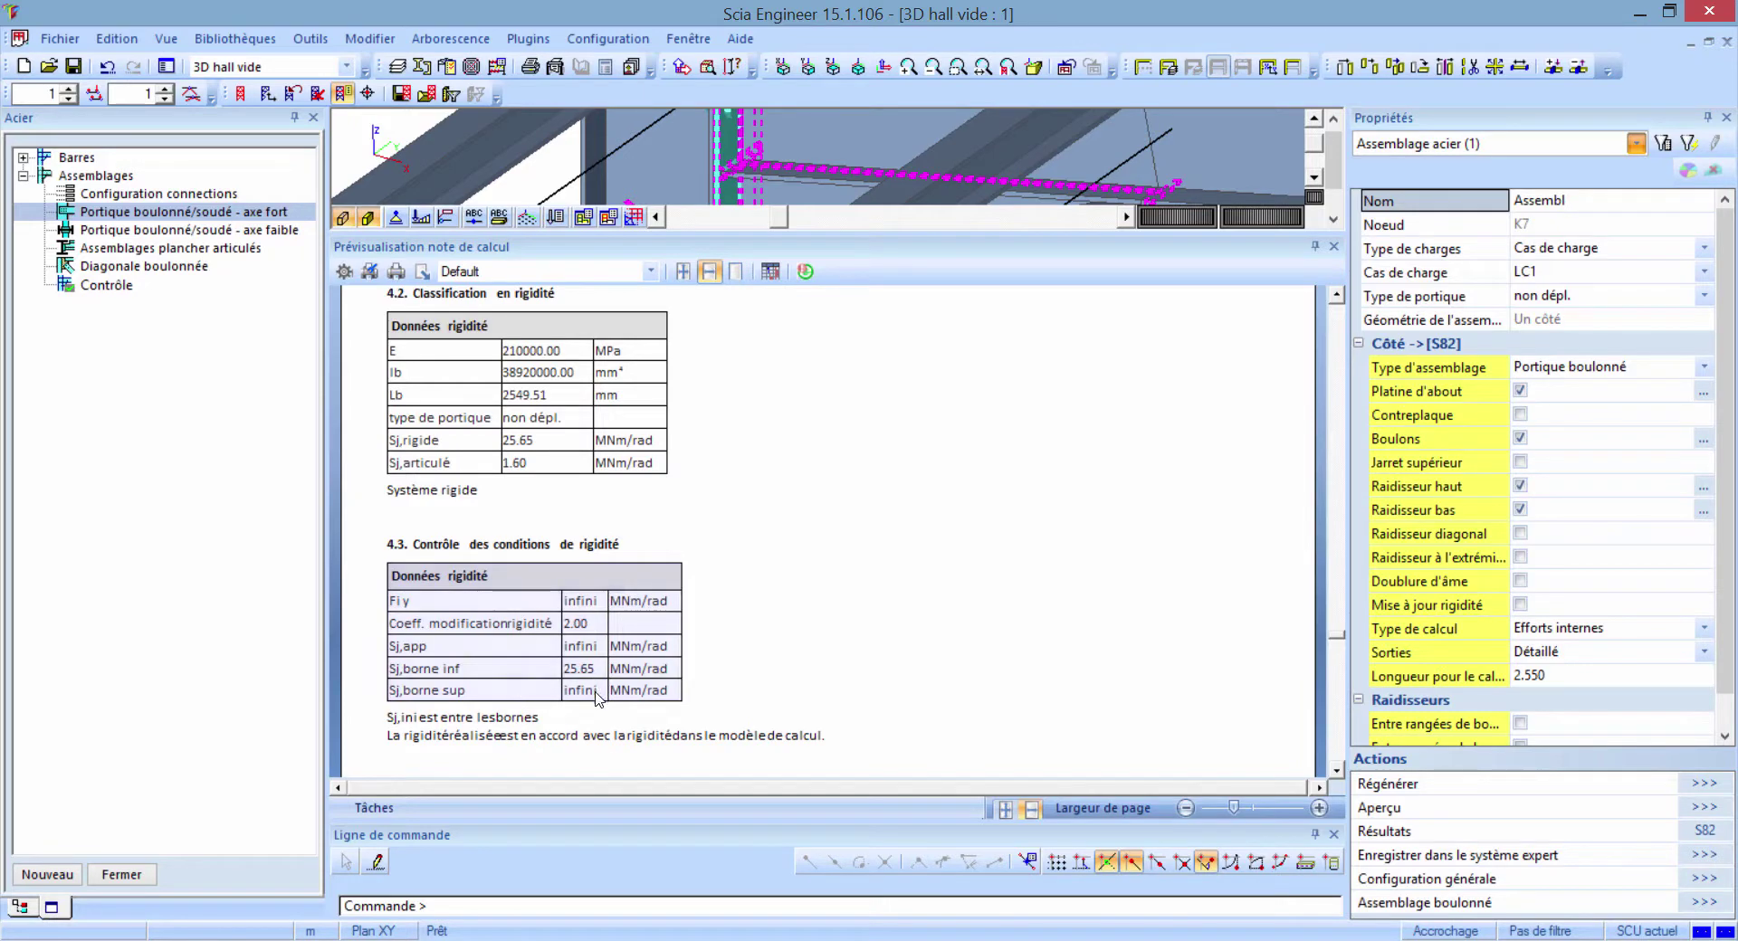
click(594, 693)
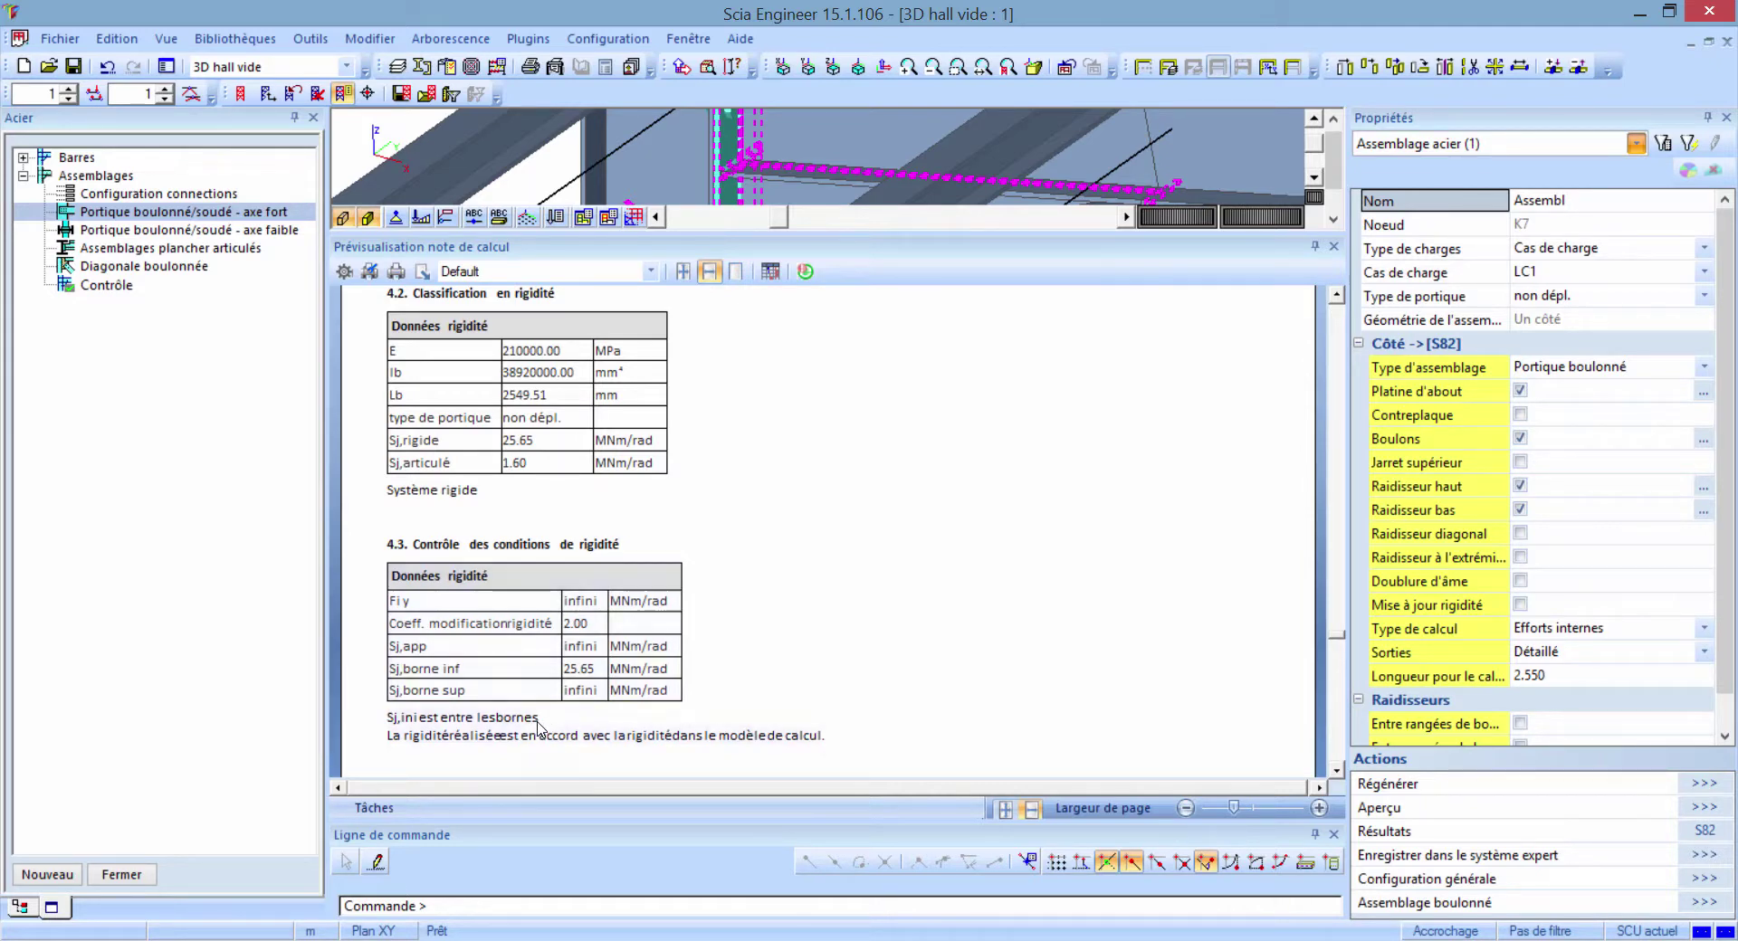
- Examine the S inf and S sup stiffness diagram for side S82 near the end of the report
scroll(872, 721, down, 10)
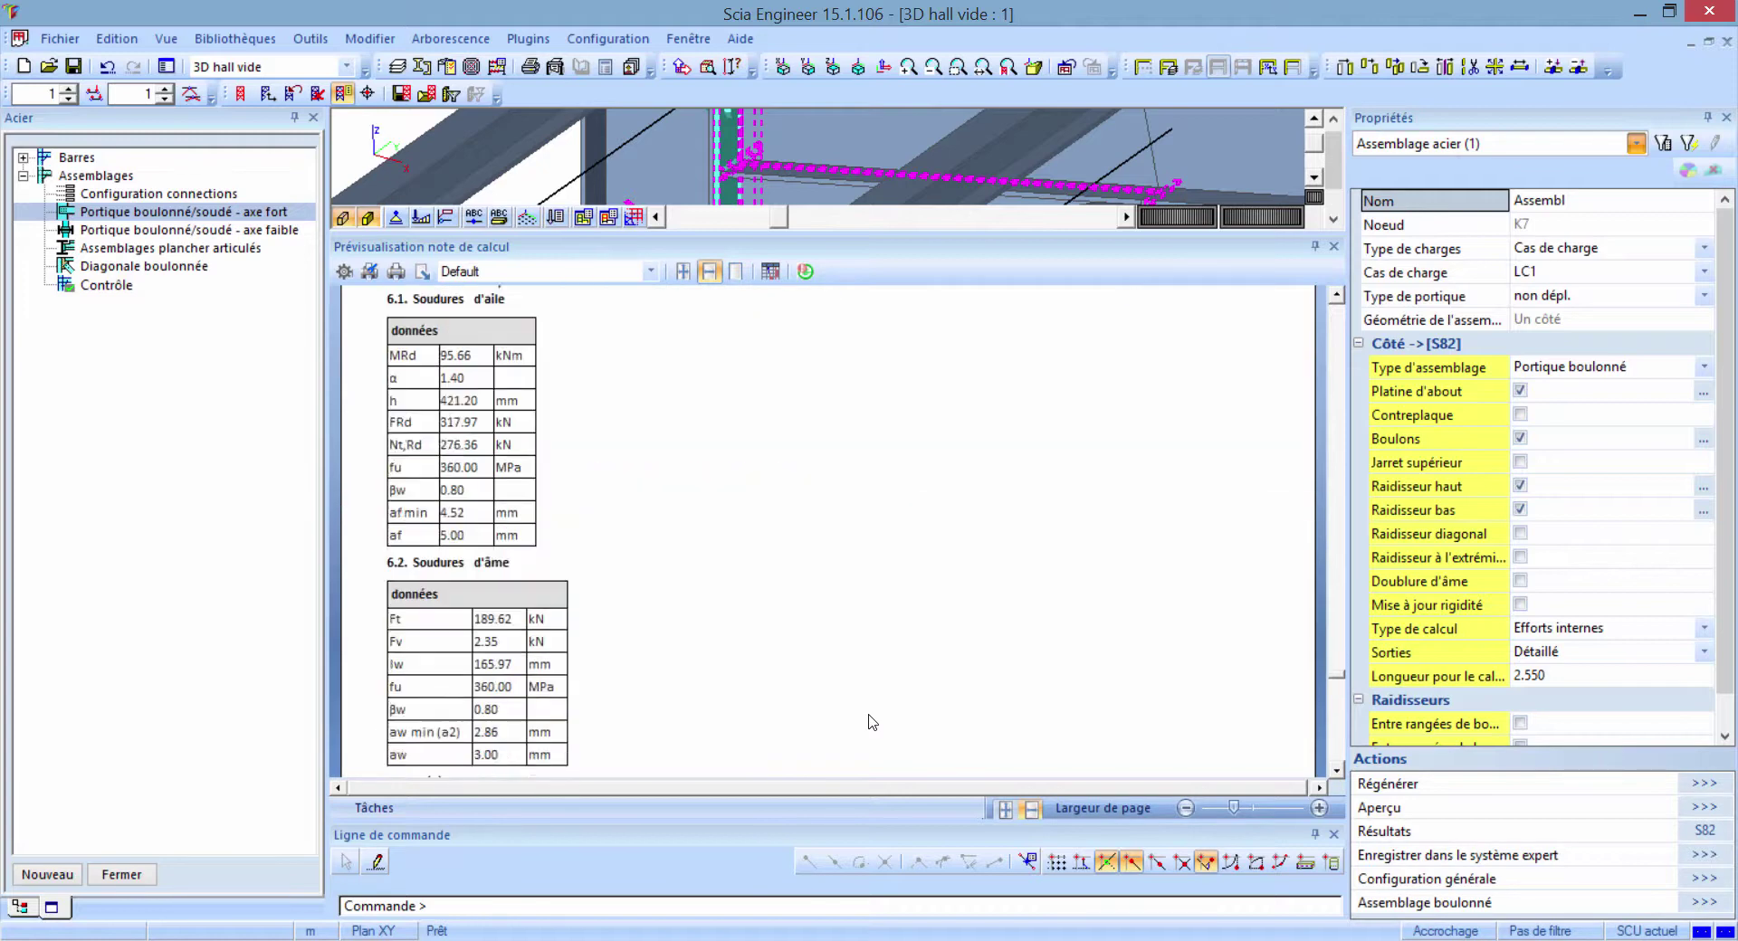
scroll(872, 722, down, 10)
ctrl+scroll(1321, 683, up, 2)
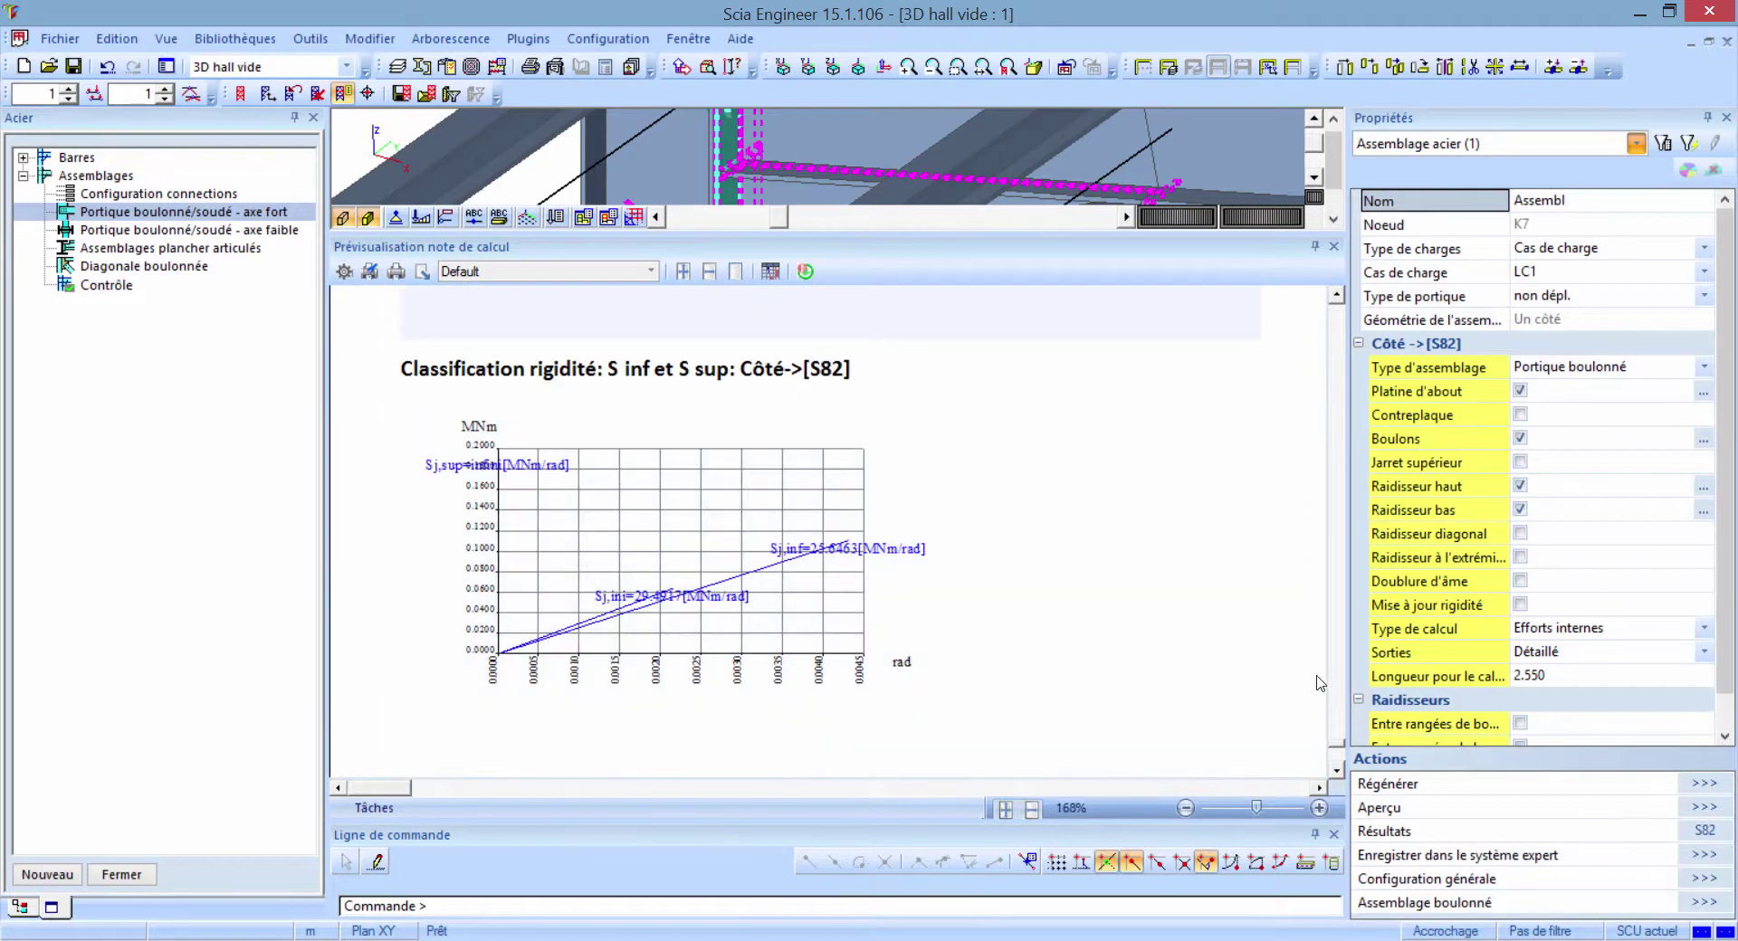
key(ctrl)
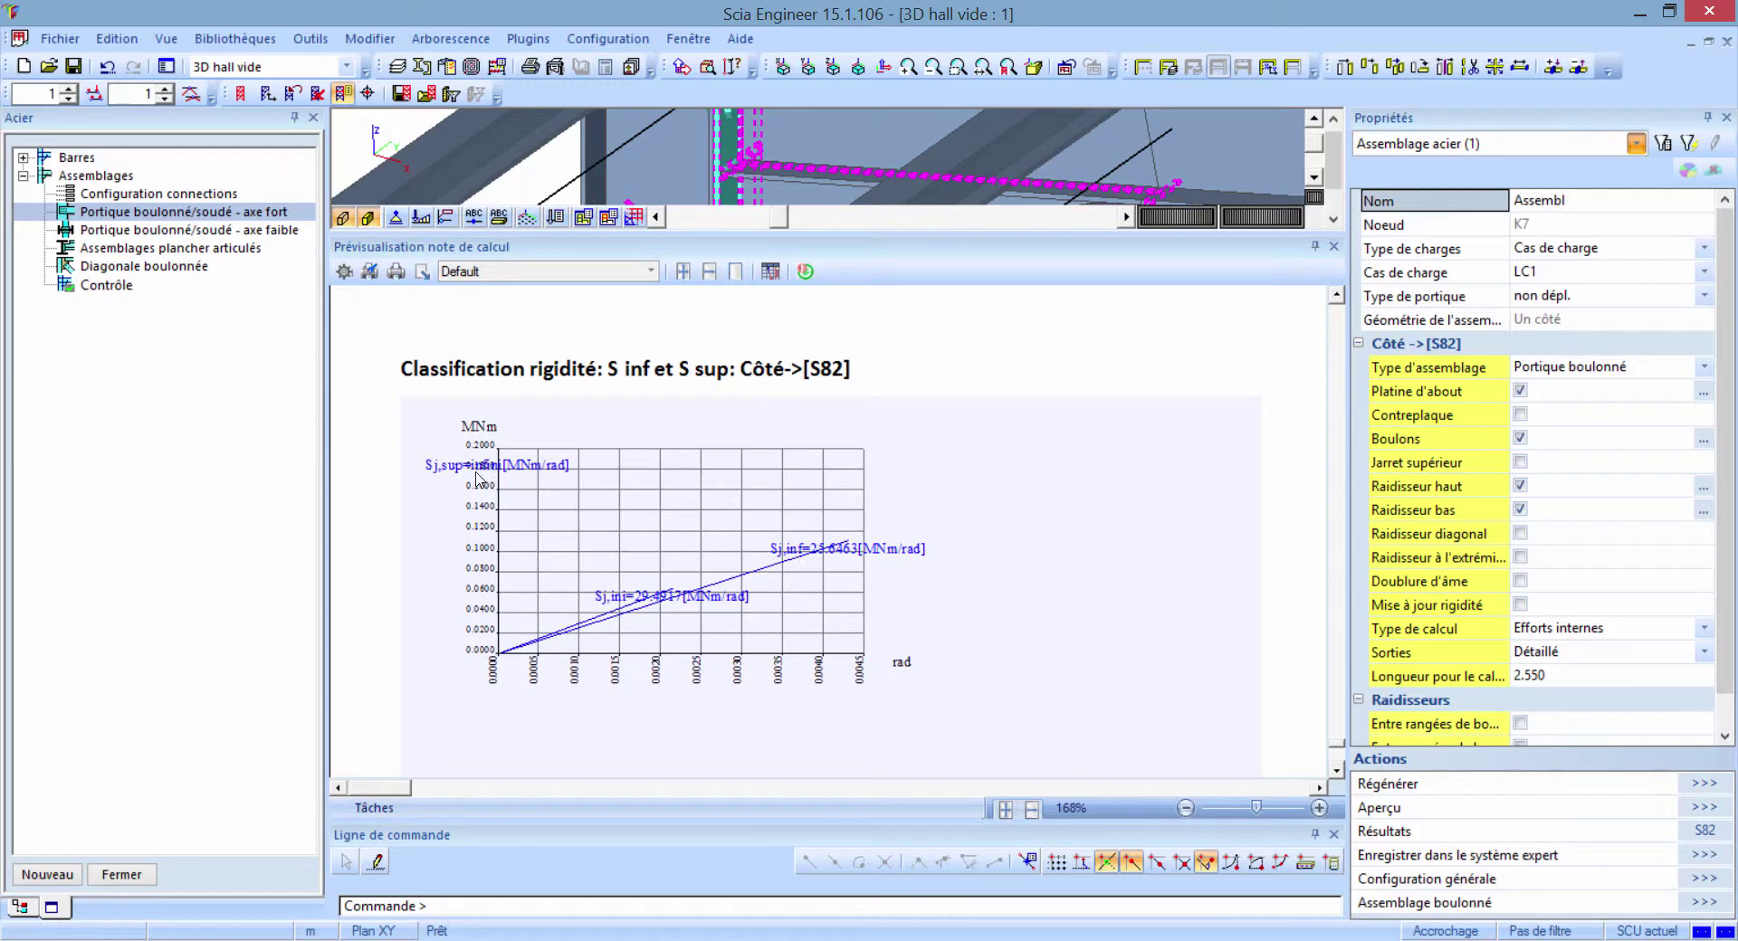
click(623, 602)
- Compare Sj,ini with the rigid and pinned limits in the classification diagram, and locate the Mise à jour rigidité property
scroll(1177, 593, up, 5)
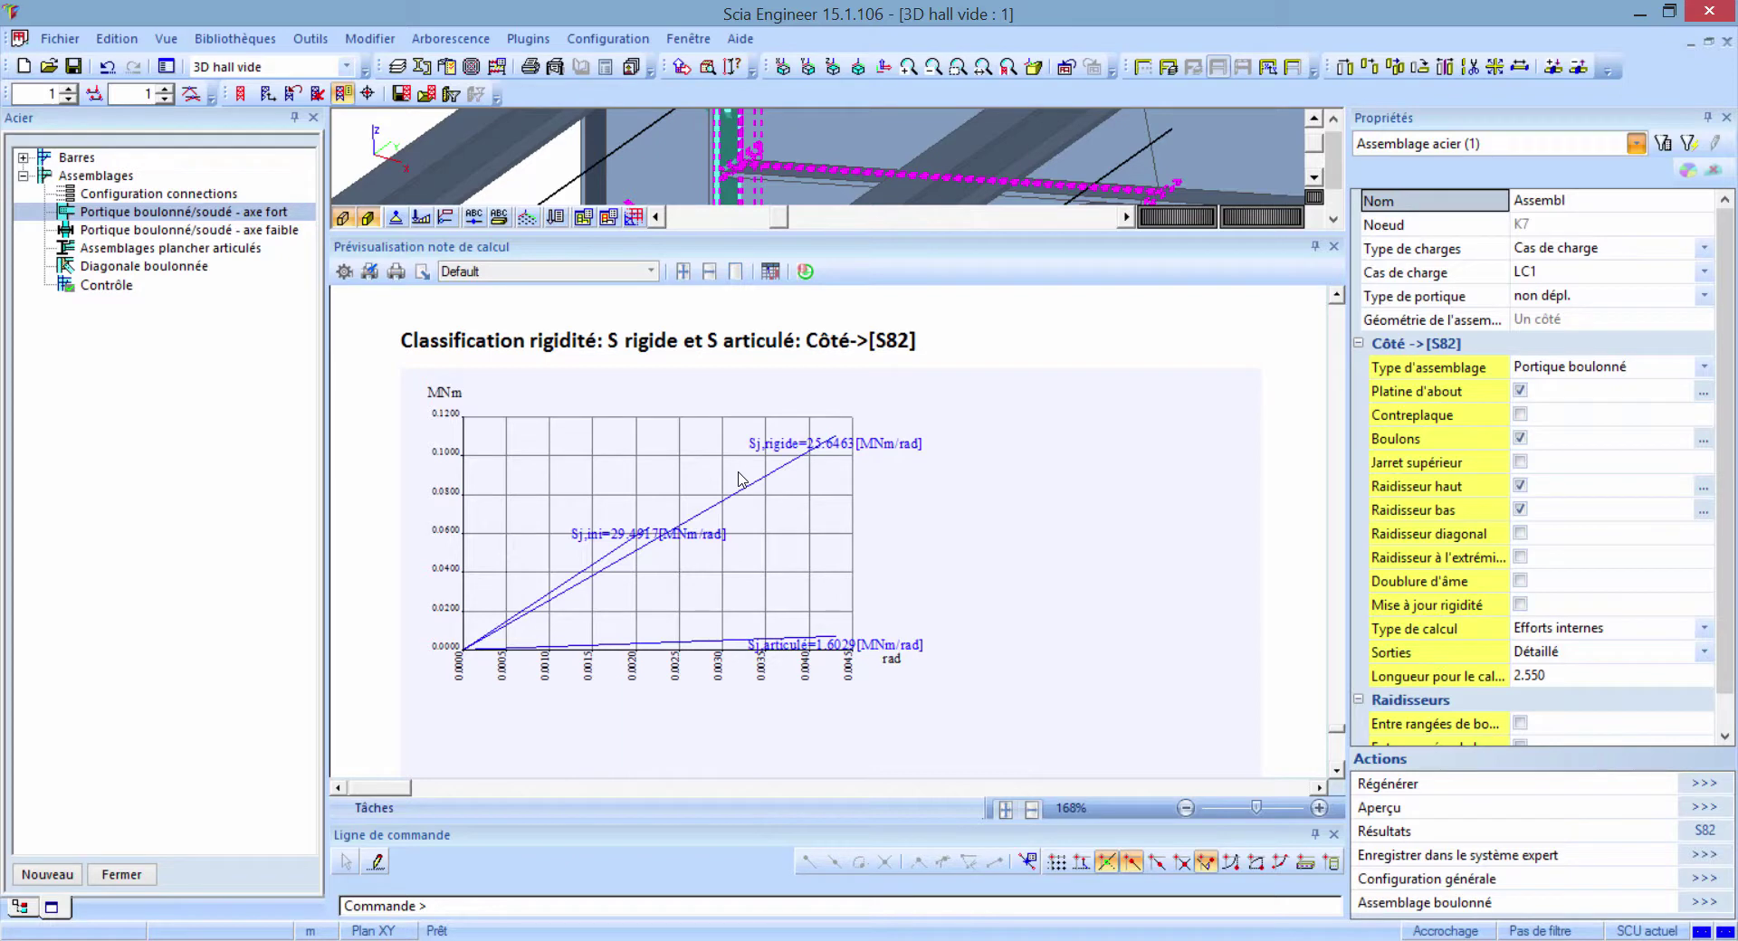
click(797, 463)
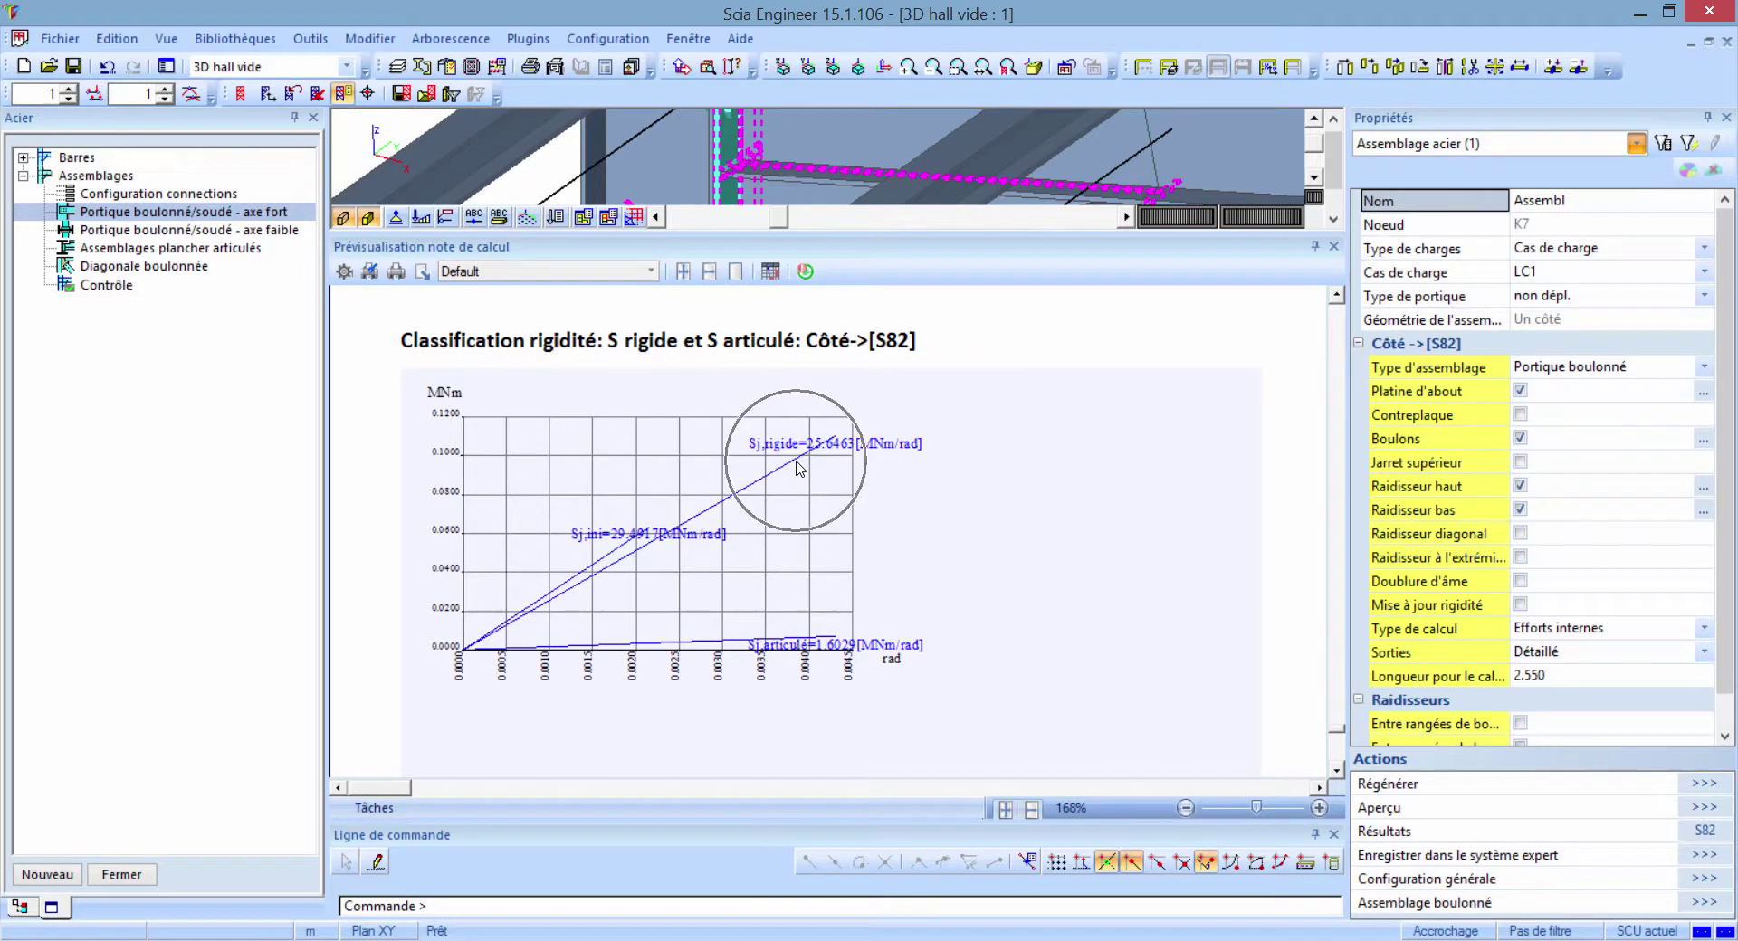
click(804, 645)
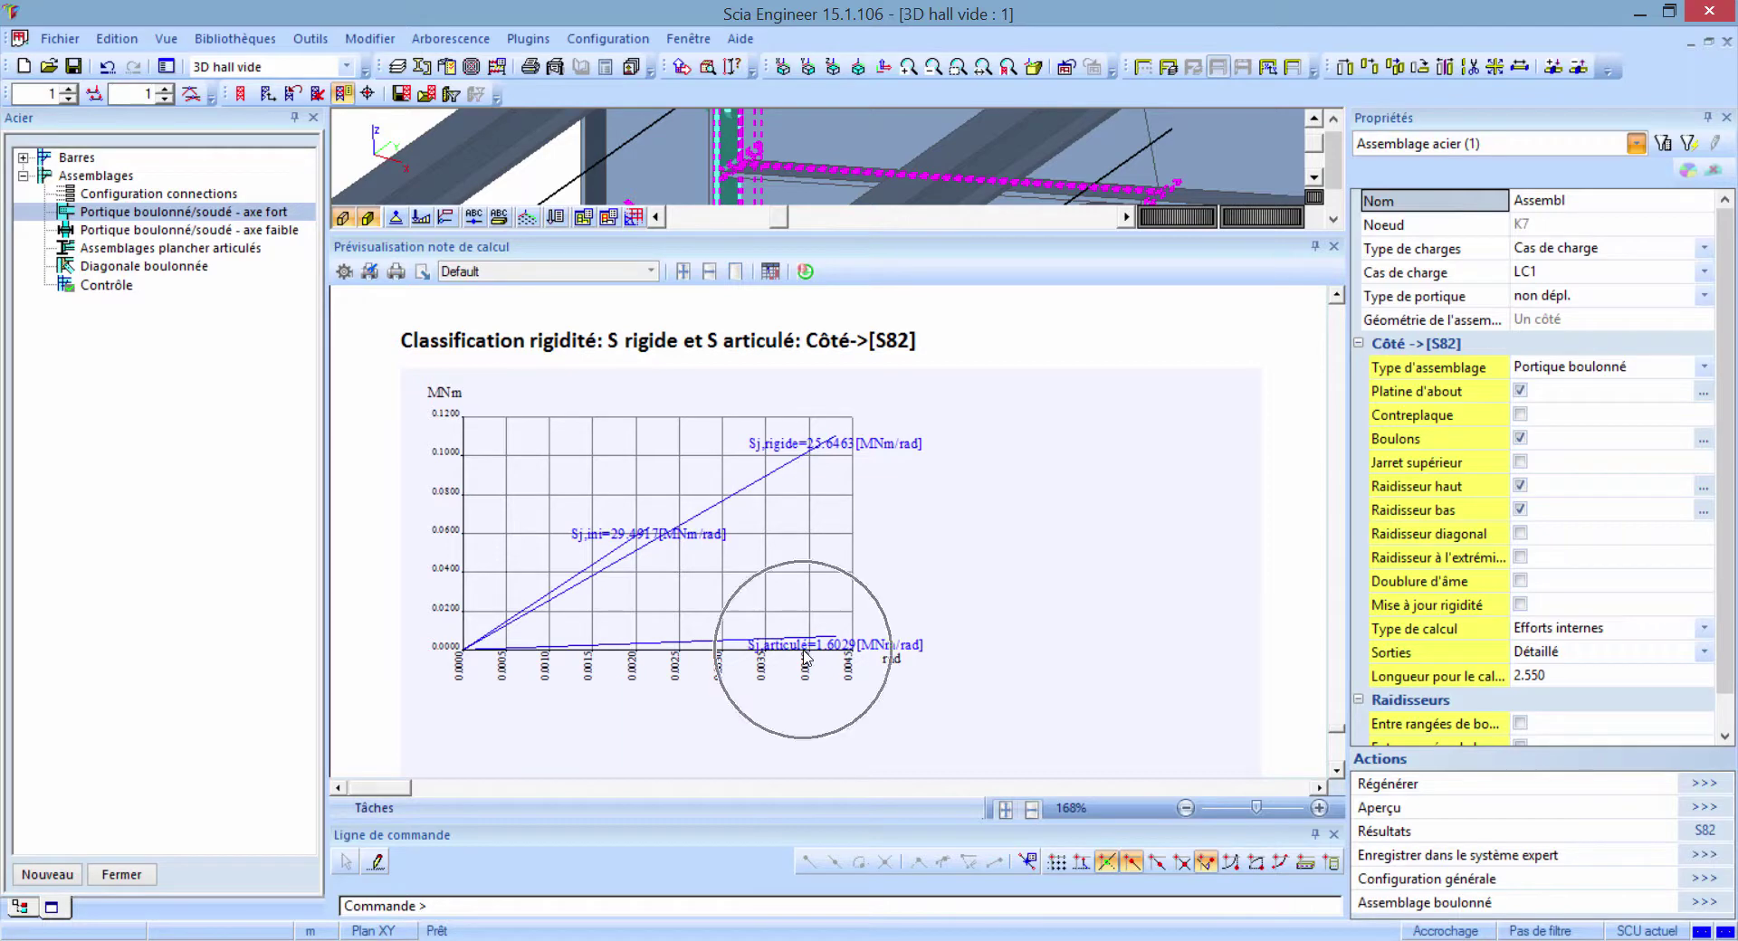
click(792, 573)
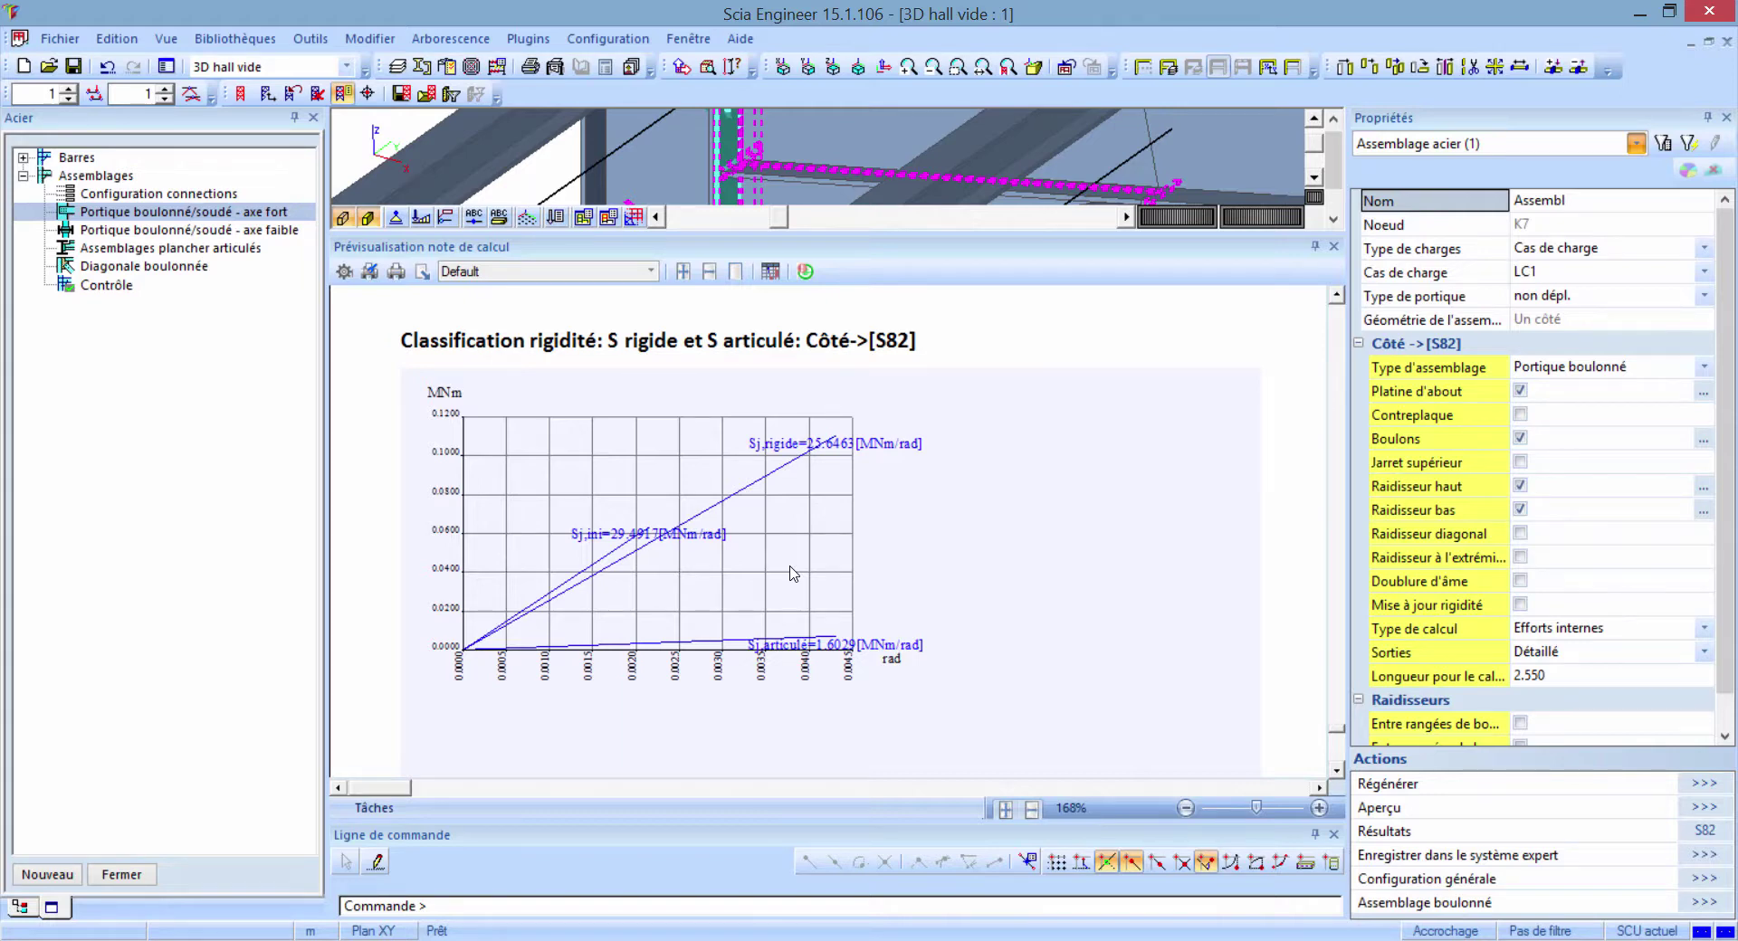
click(1493, 611)
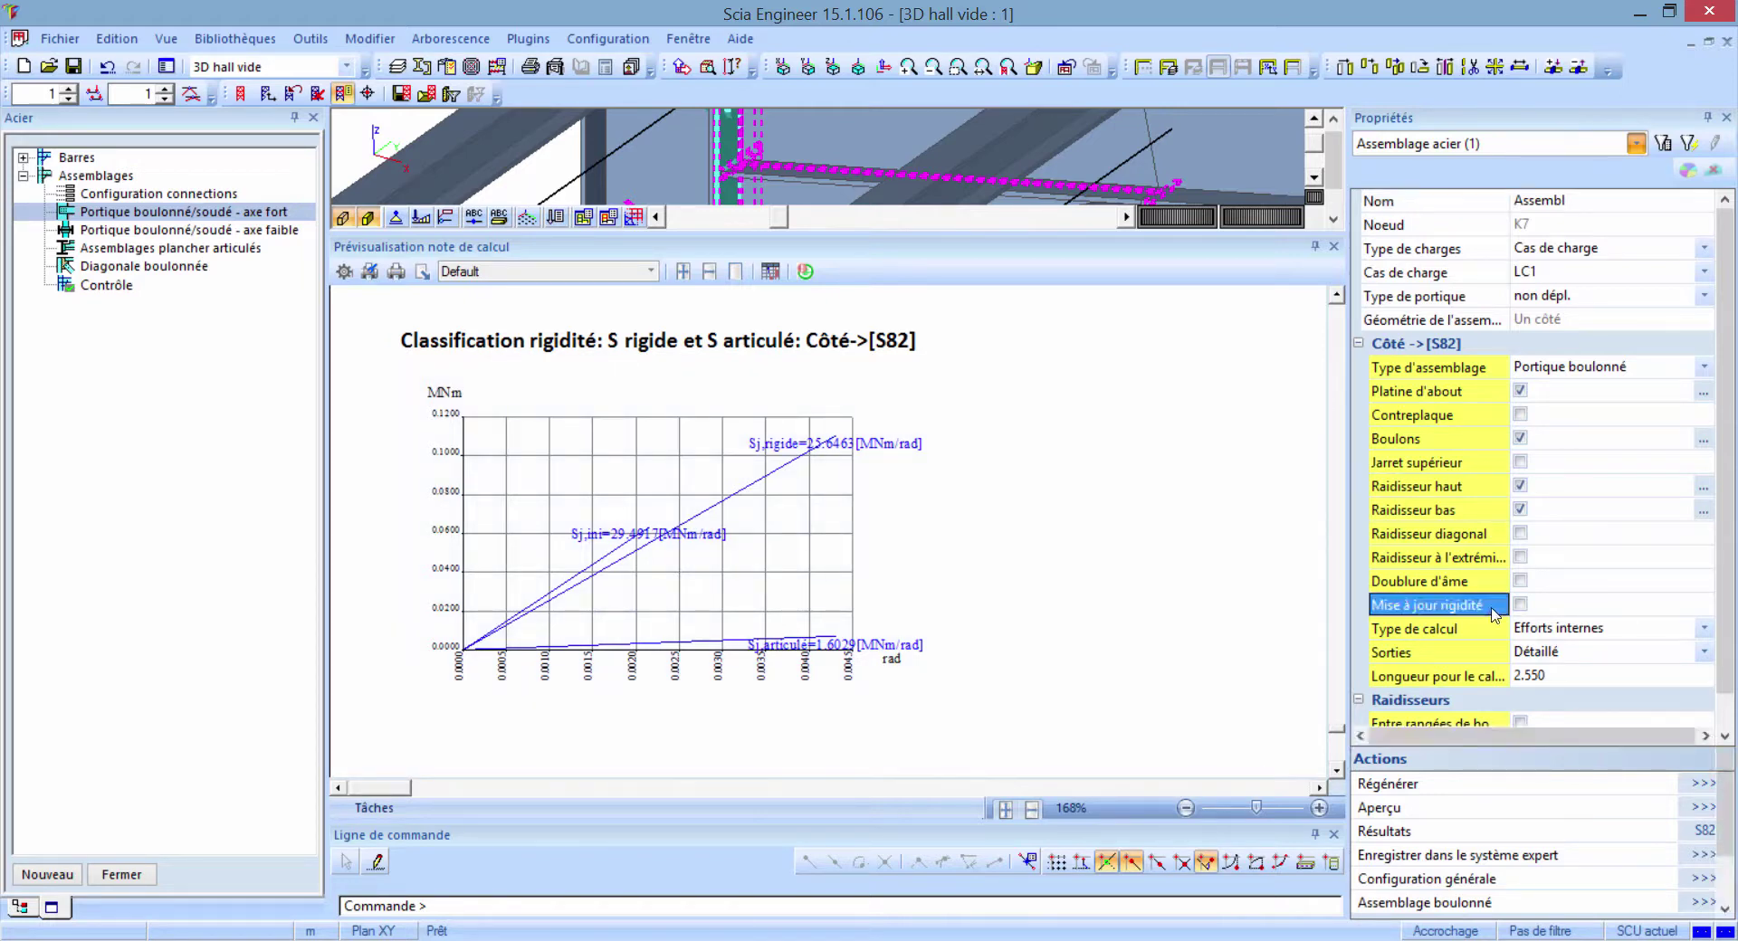
click(1496, 614)
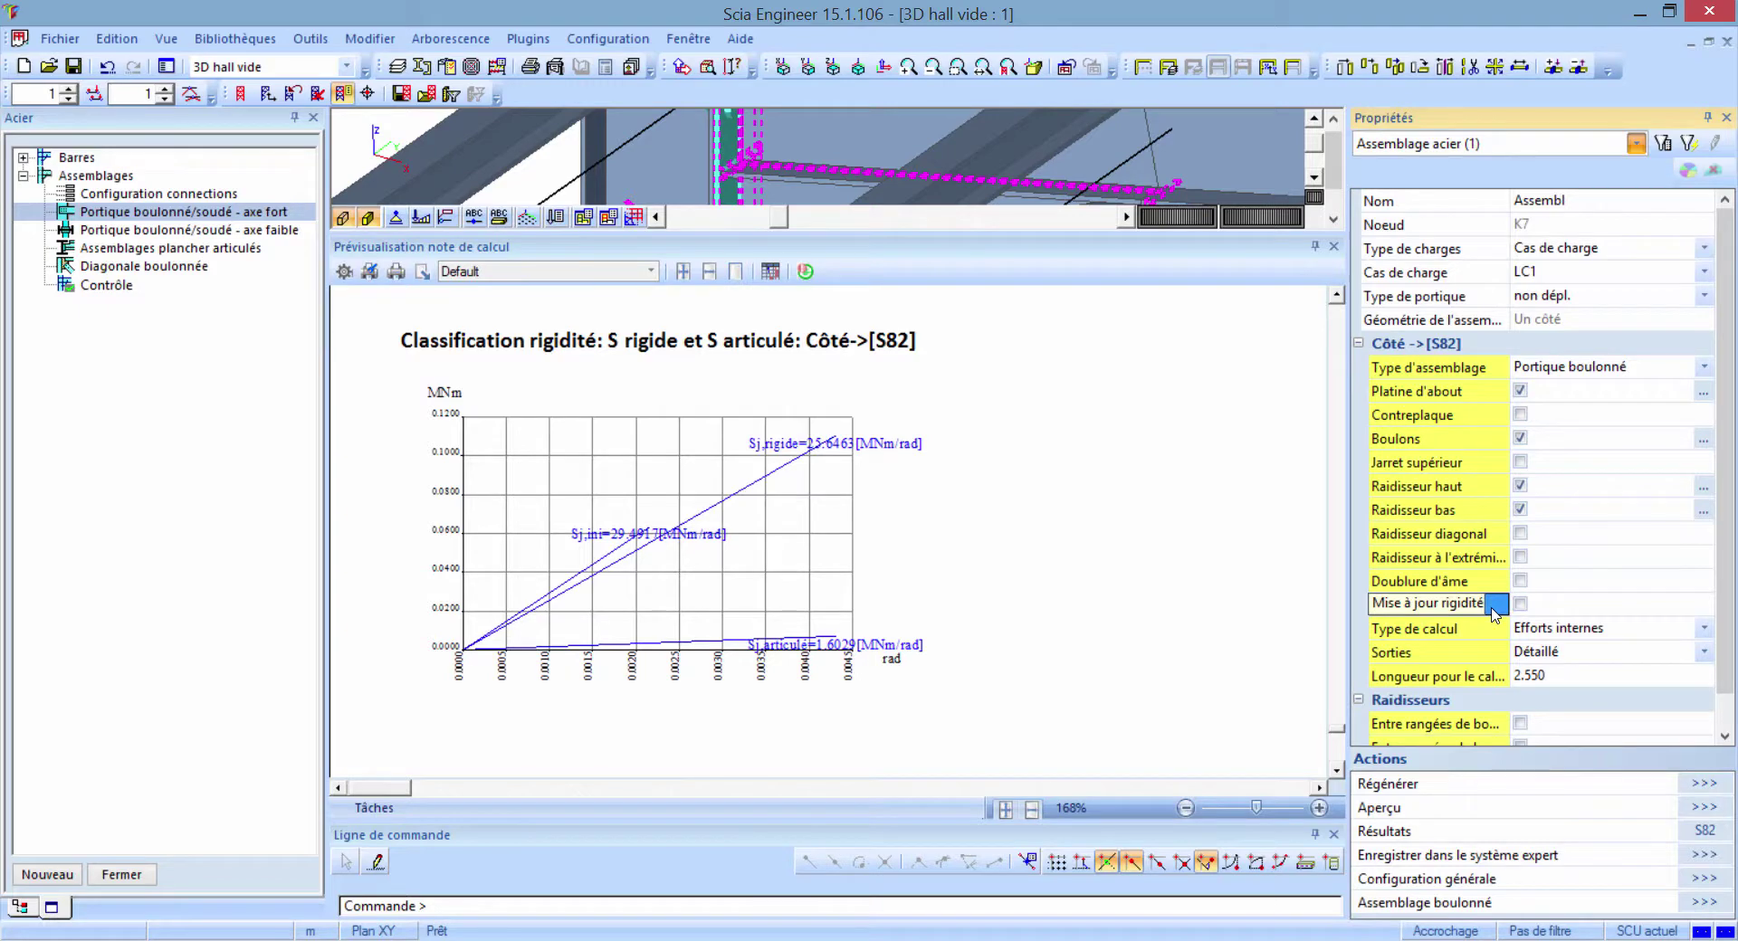
click(1495, 605)
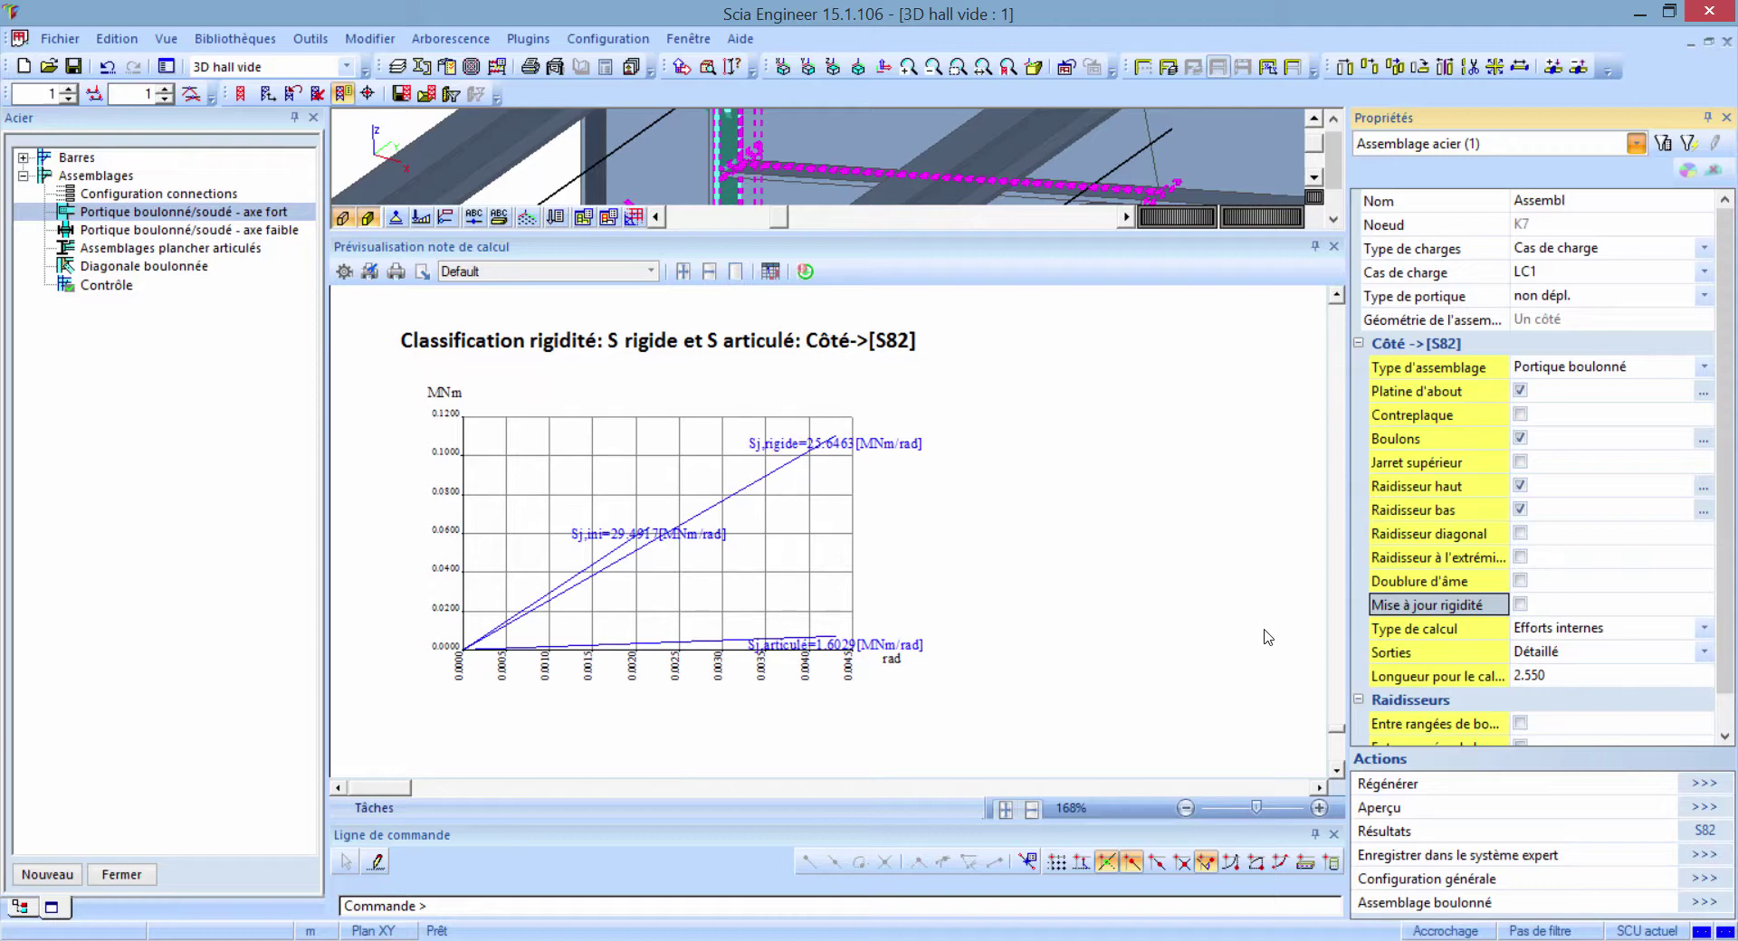
- Review the moment-rotation diagram, the stiffener thicknesses, and the minimum and applied flange and web weld sizes
scroll(1269, 637, up, 5)
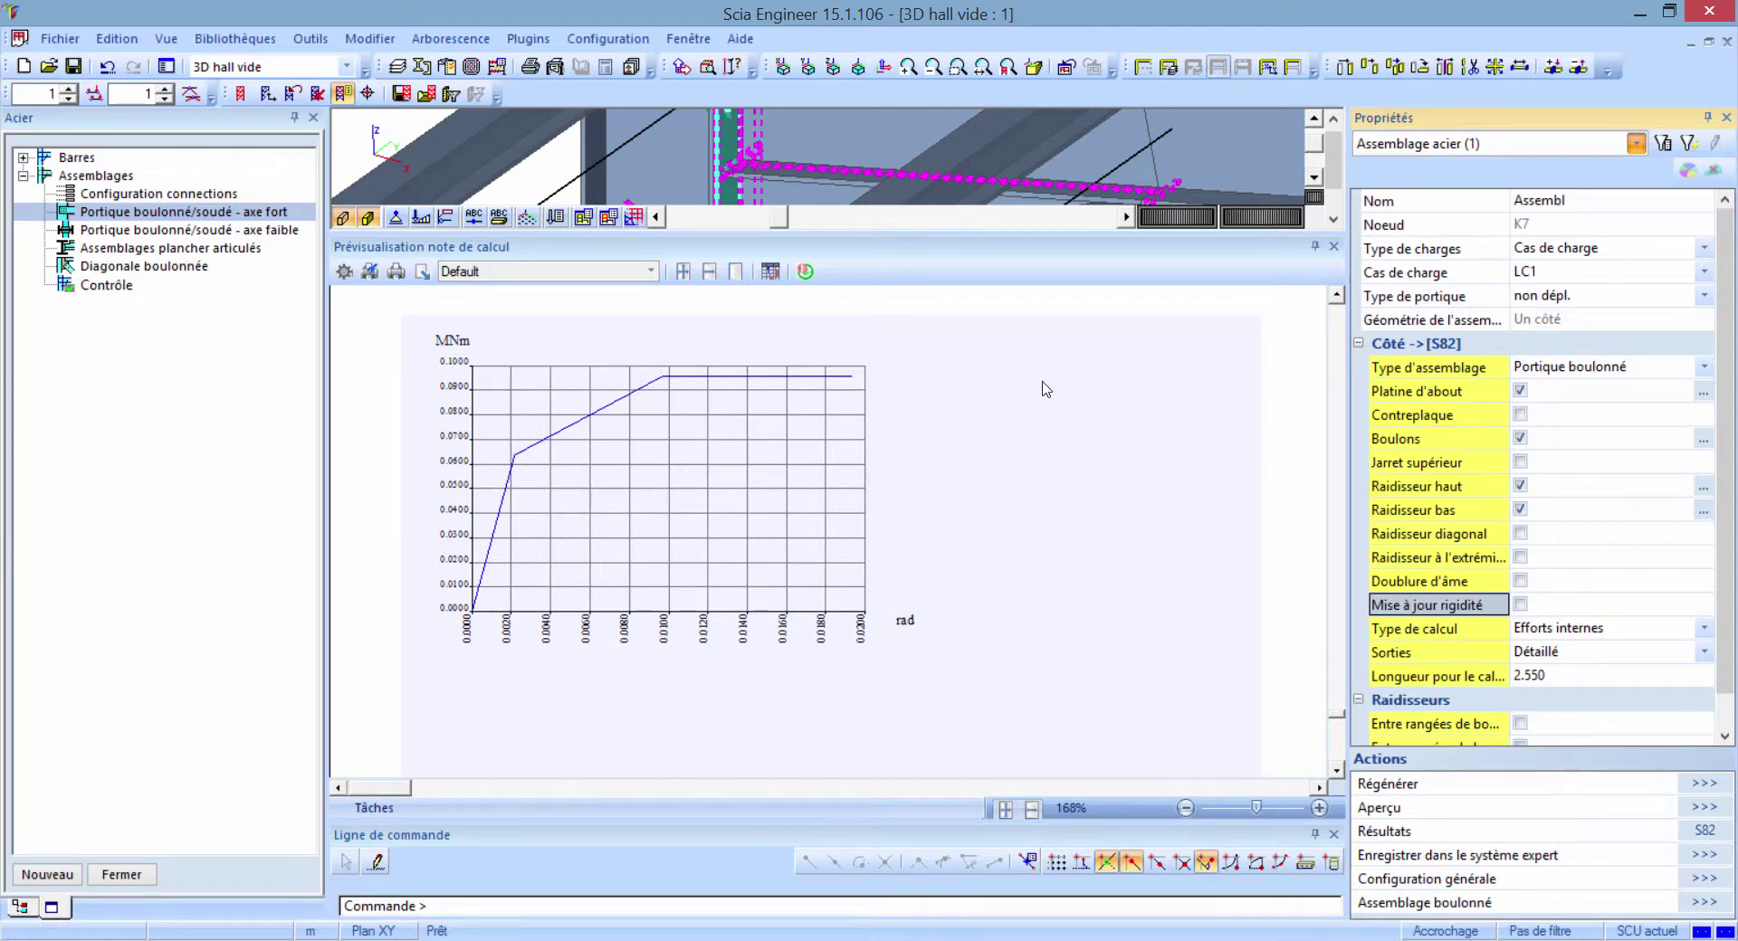
scroll(1224, 484, up, 10)
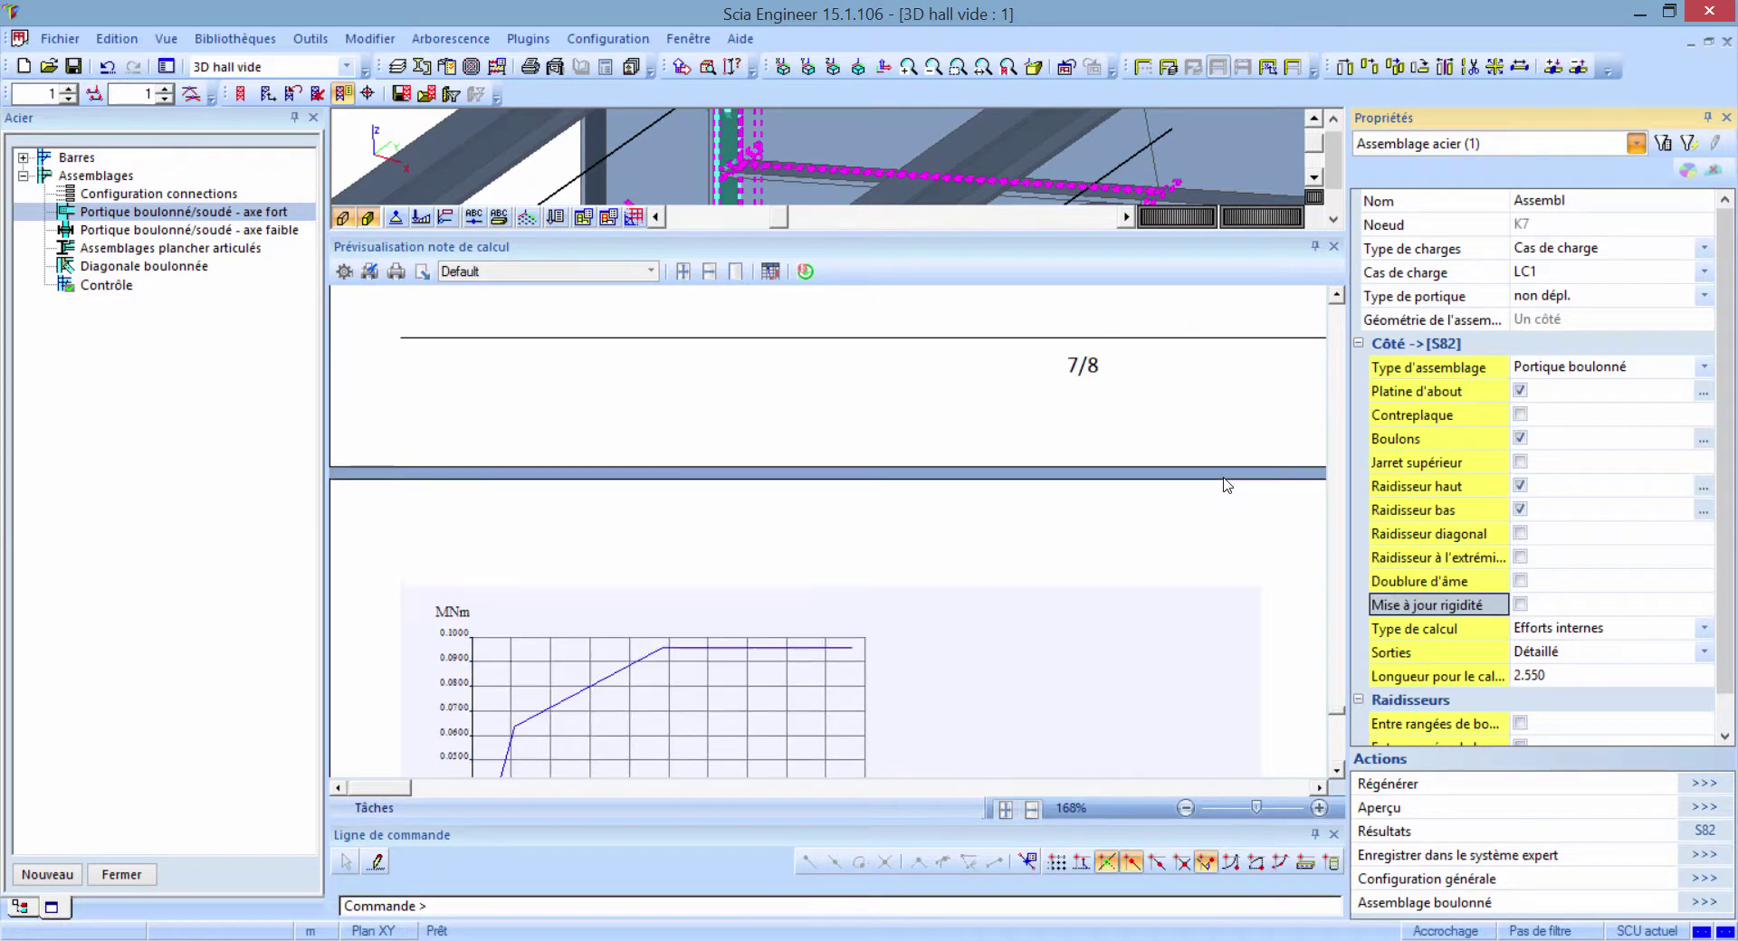
scroll(1224, 490, up, 10)
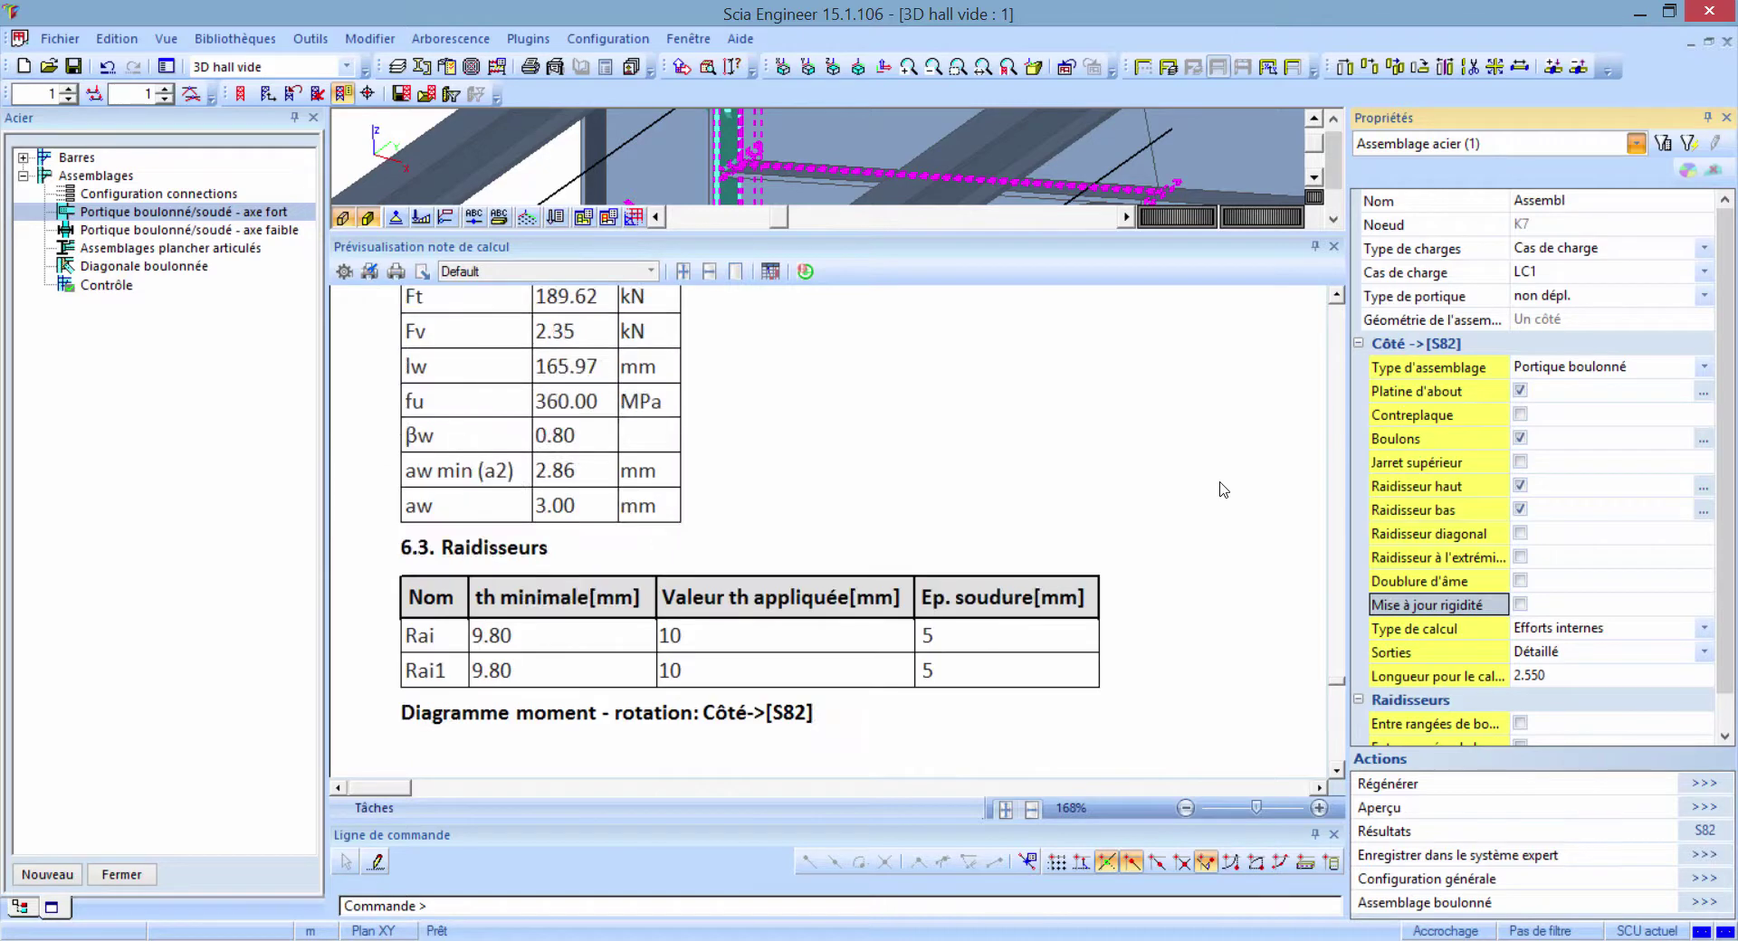
scroll(1220, 492, up, 3)
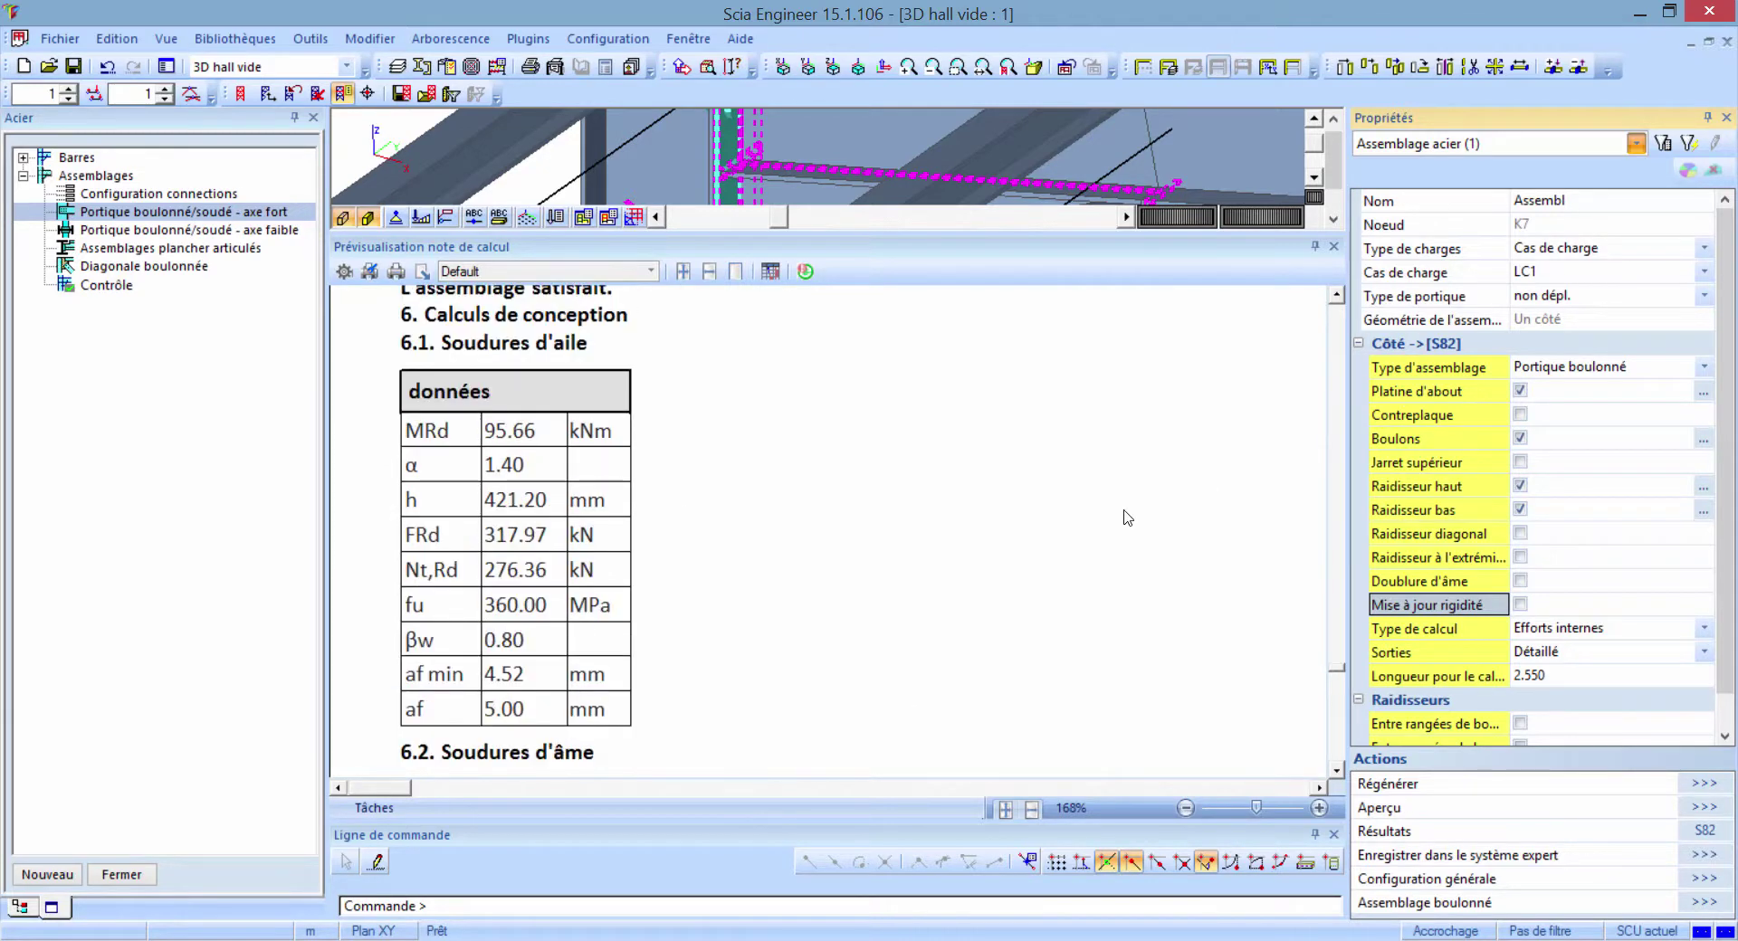
click(532, 720)
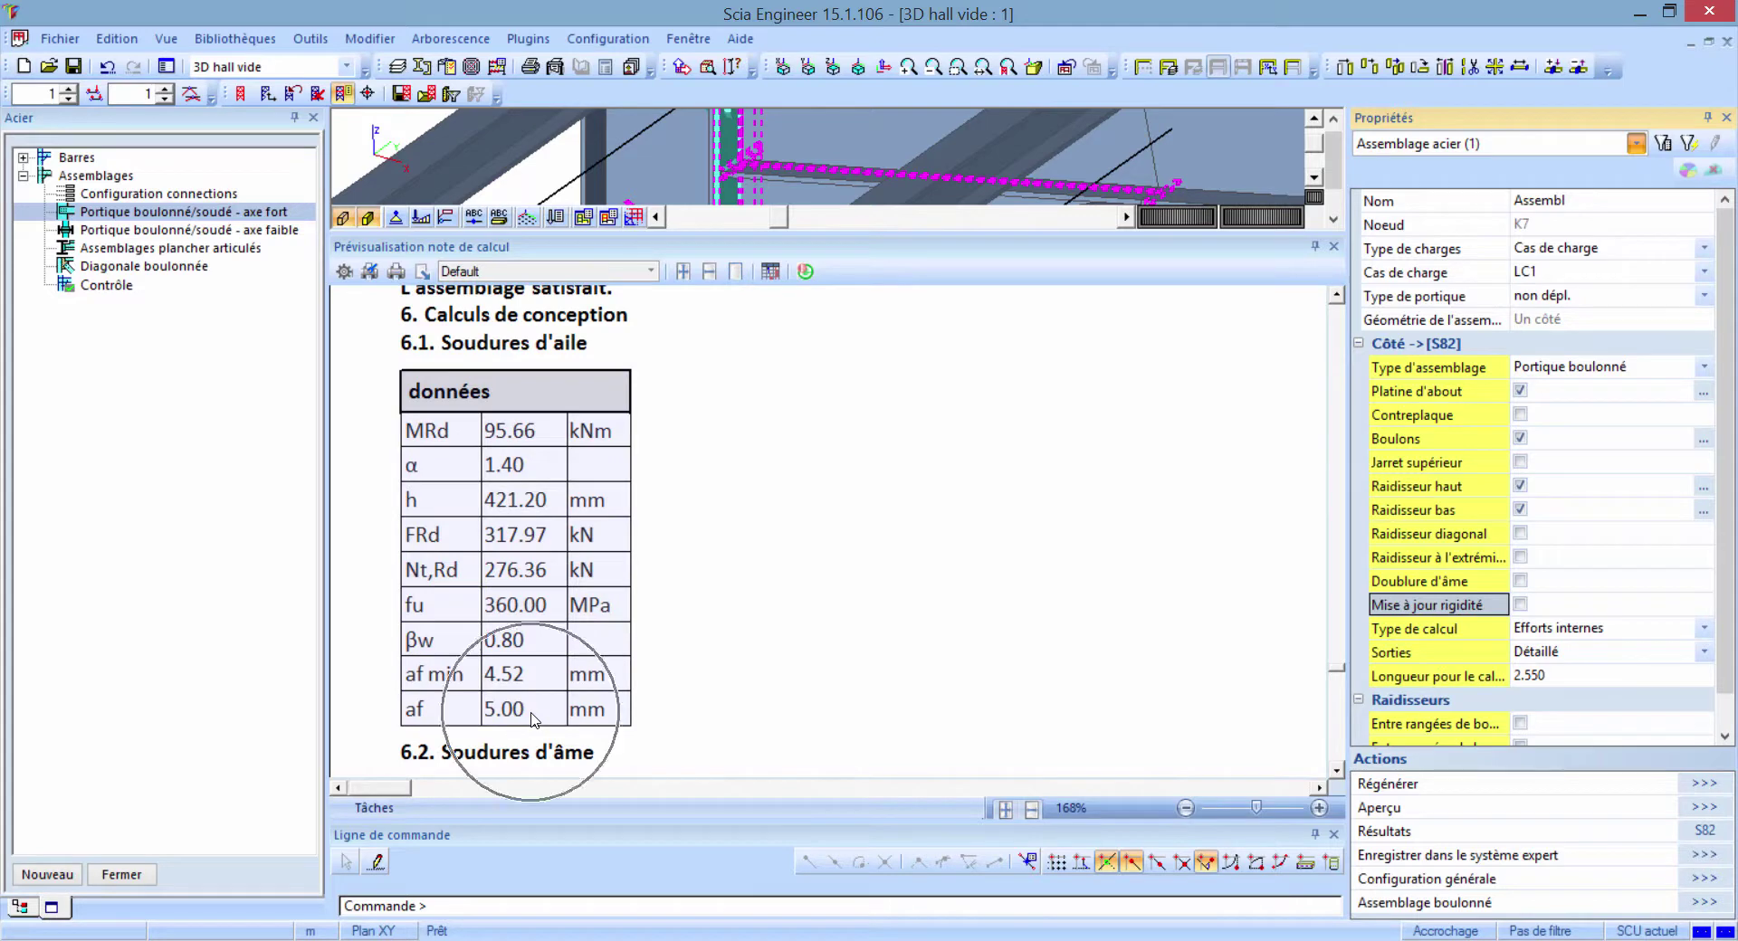
scroll(533, 720, down, 9)
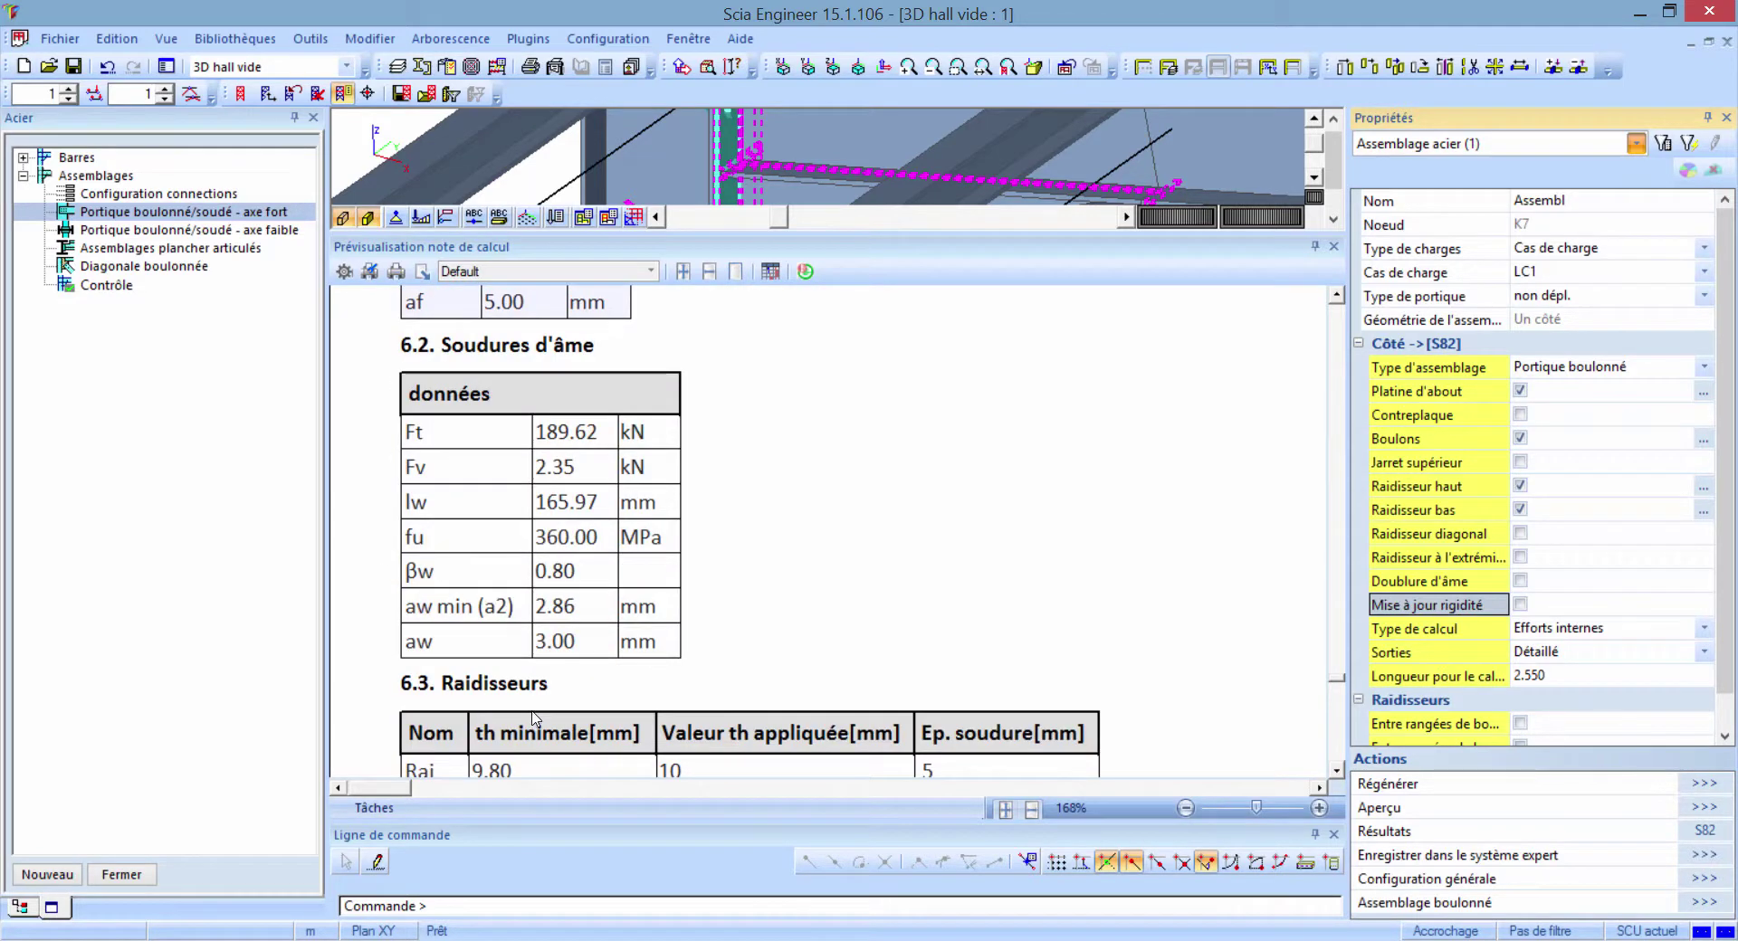
click(568, 650)
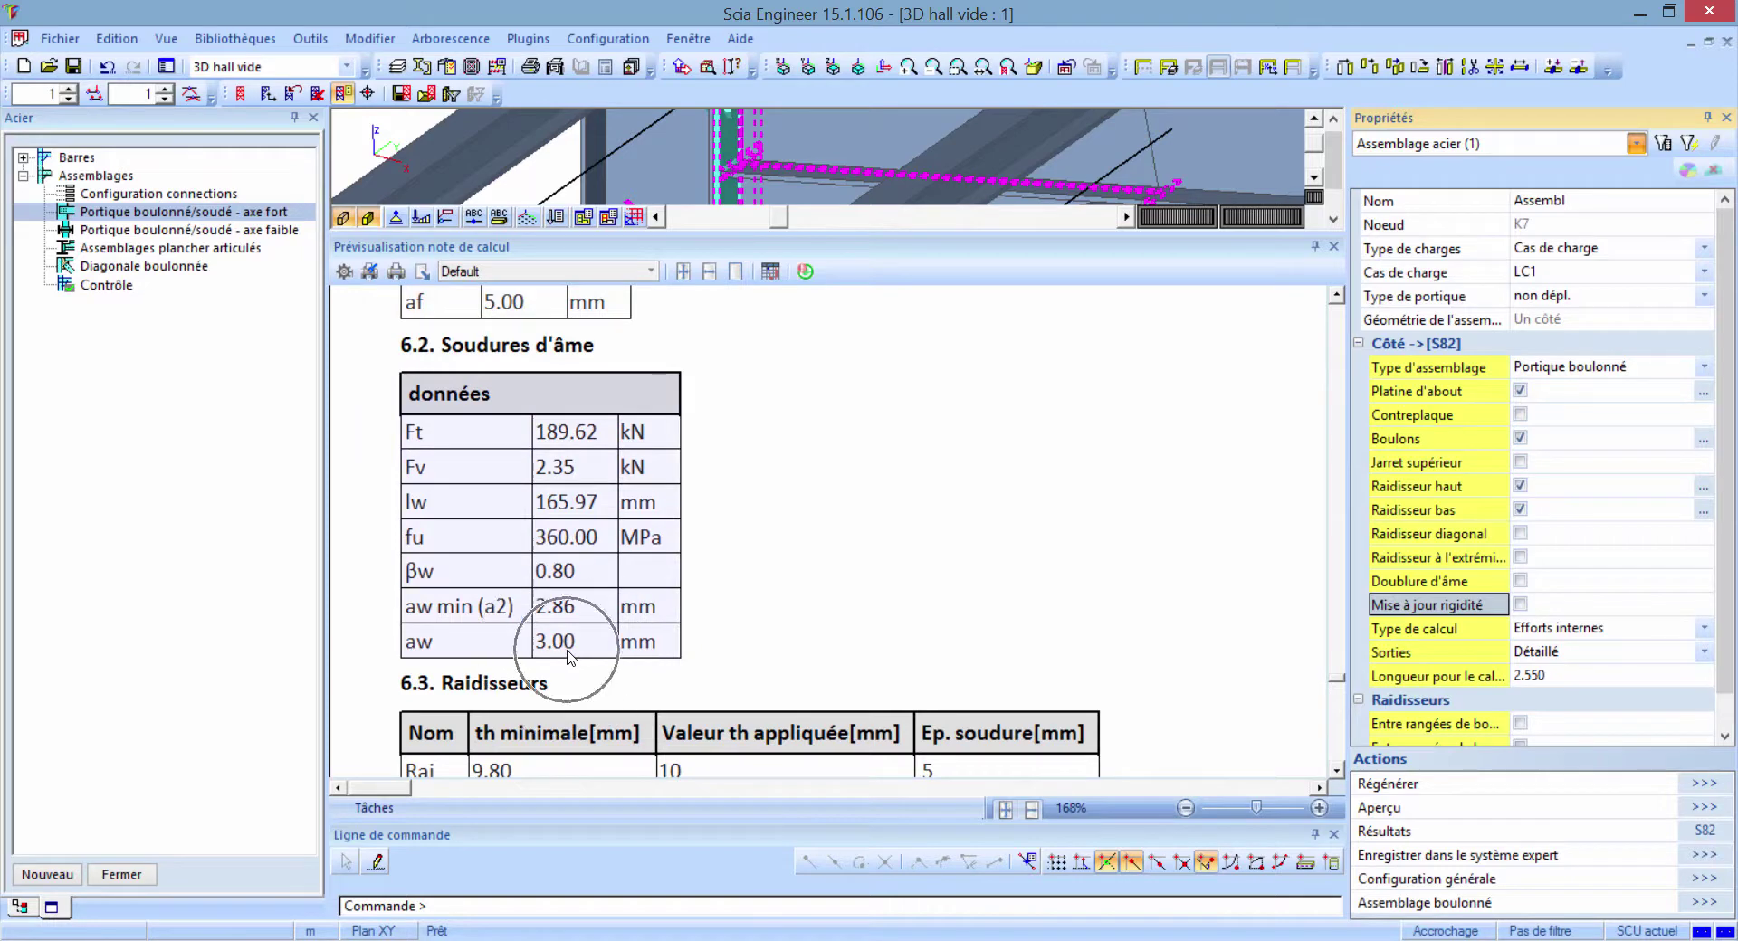
click(167, 195)
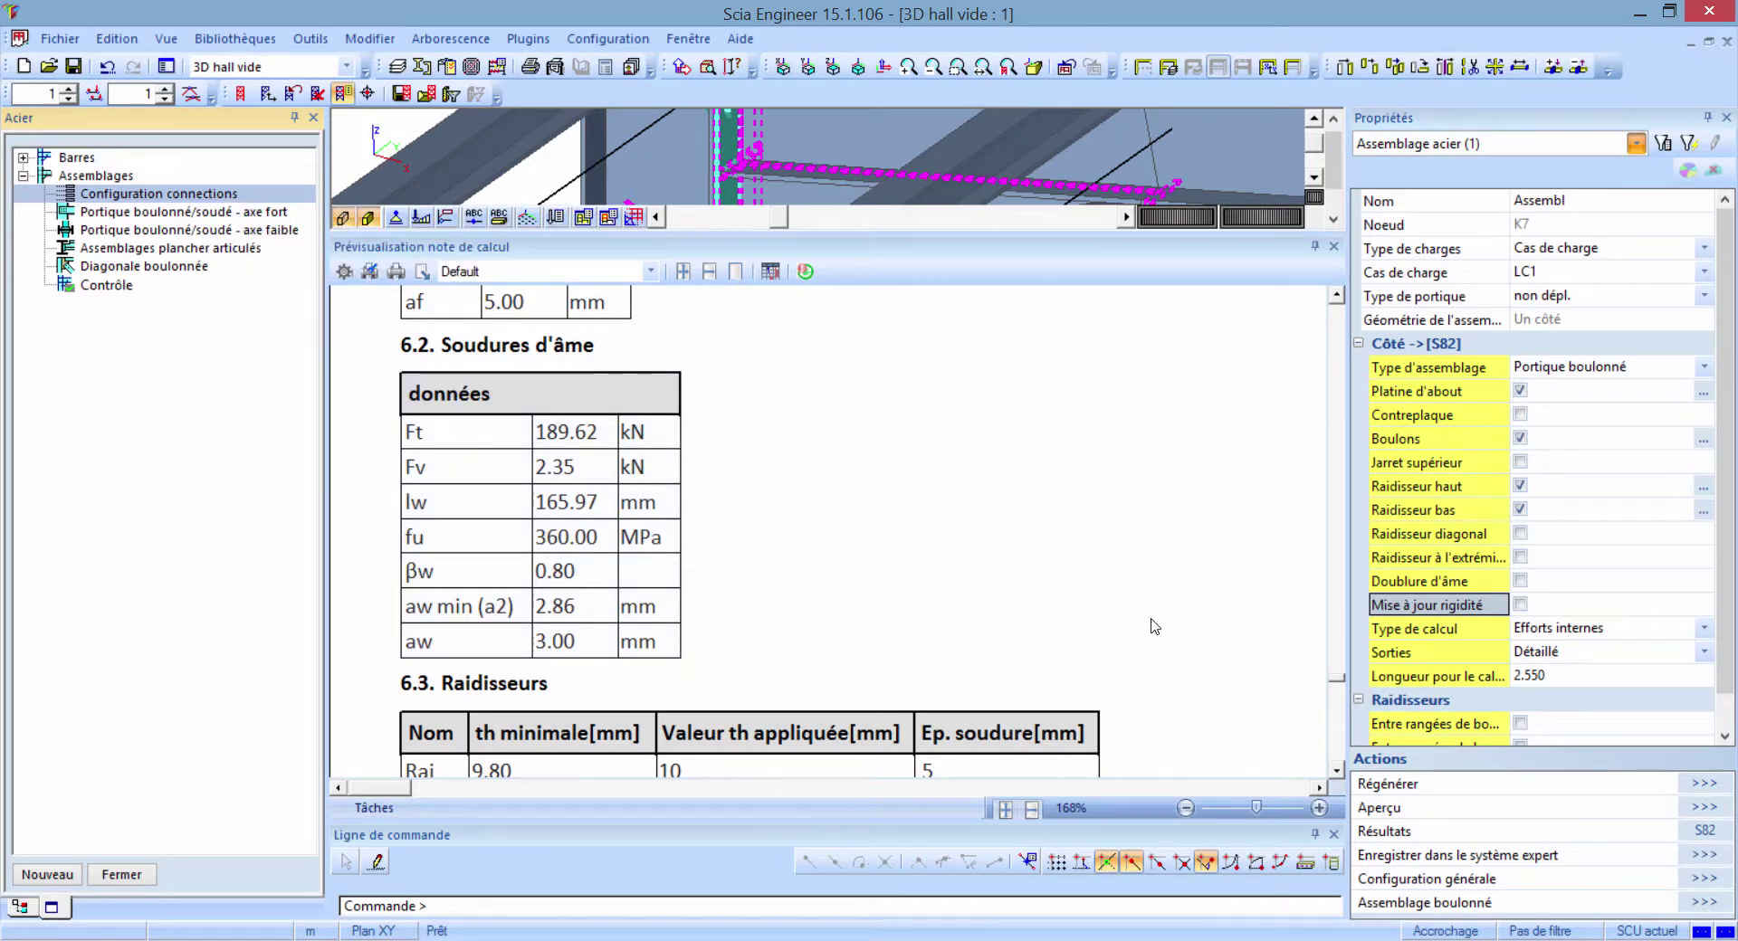
- Close the report preview, enable Mise à jour rigidité for the K7 connection and rerun the linear static analysis
click(1332, 247)
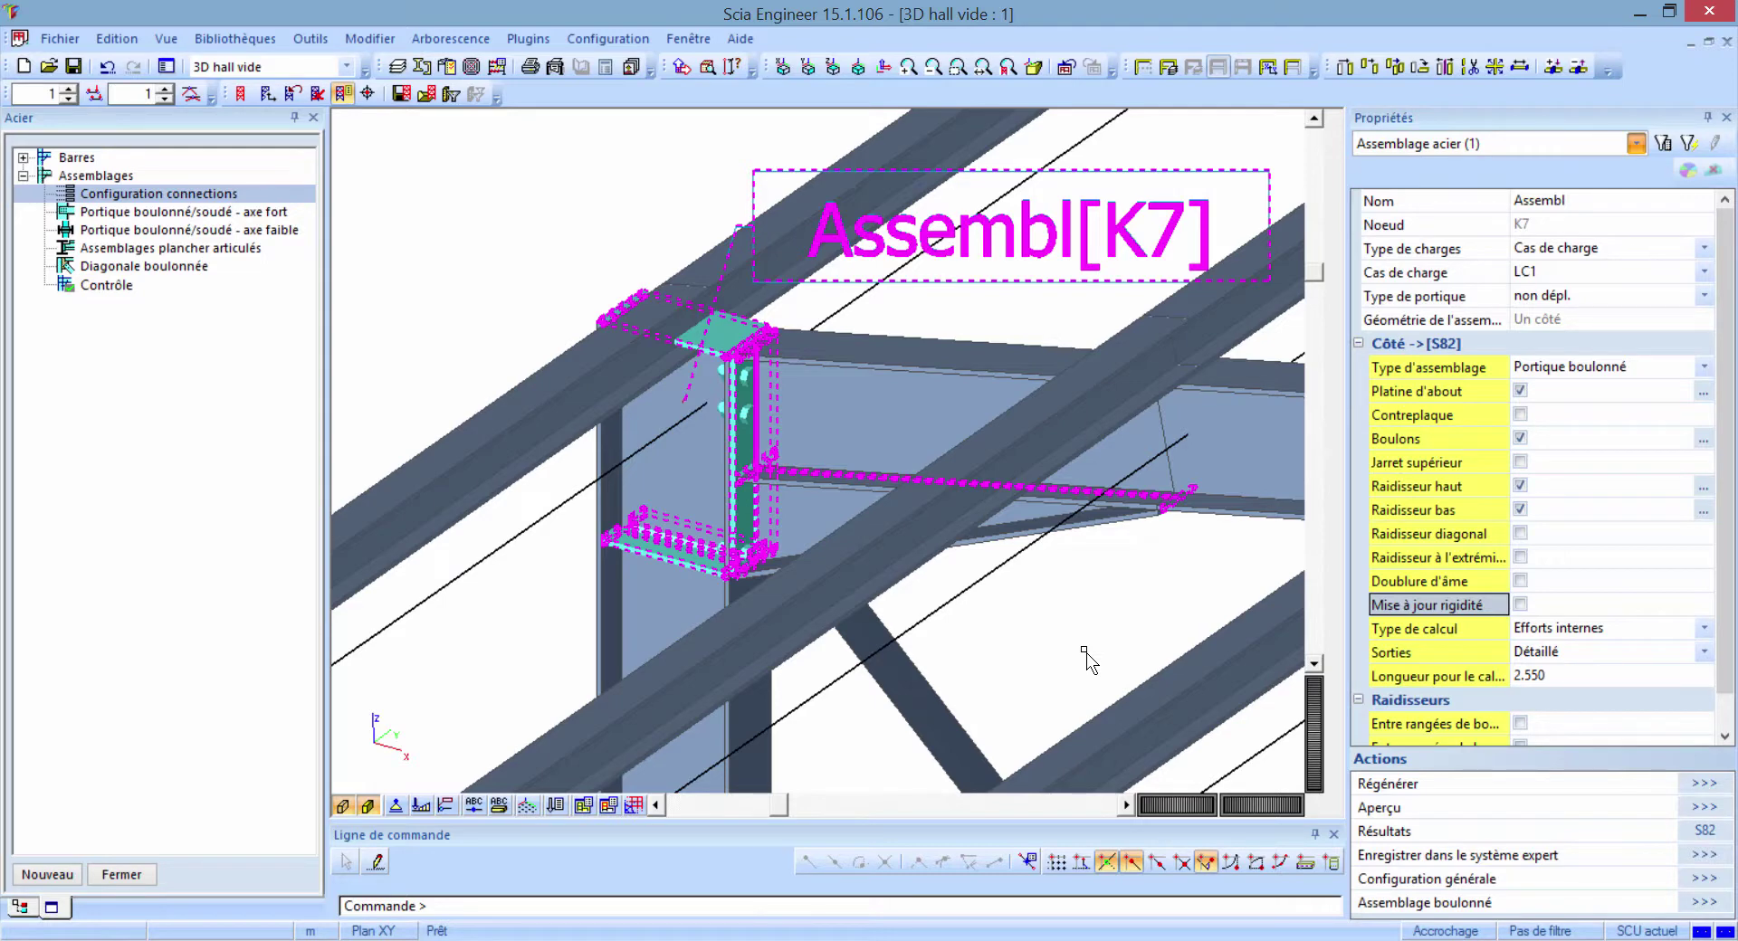
click(1521, 605)
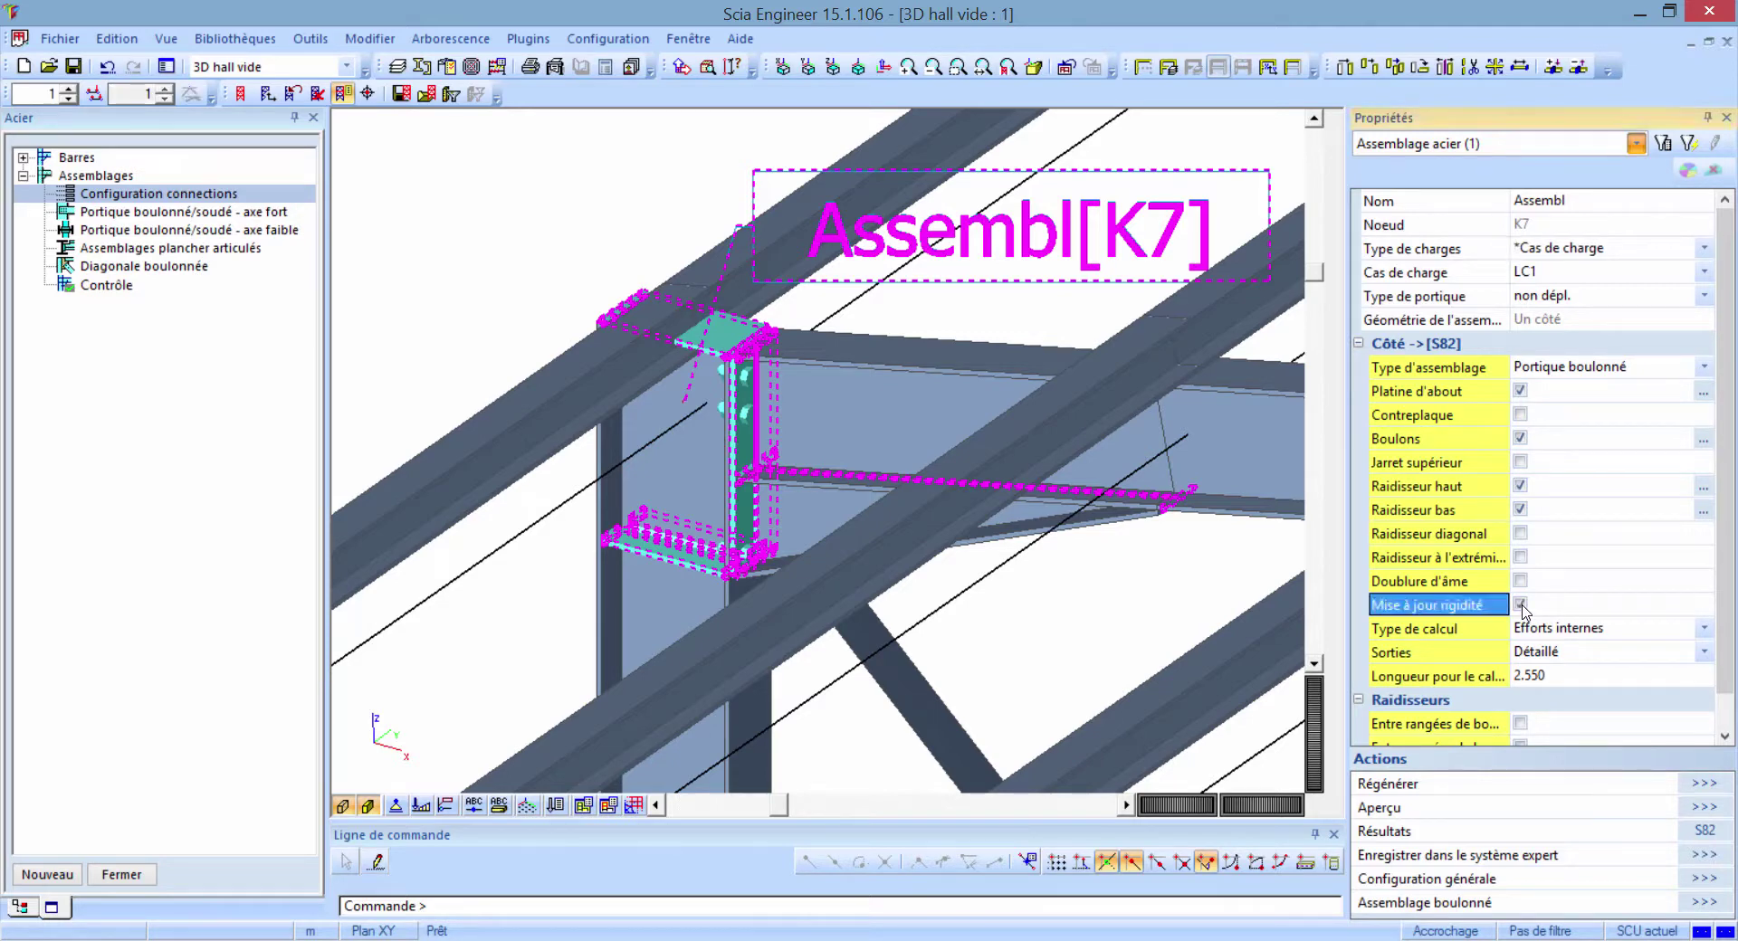
click(498, 68)
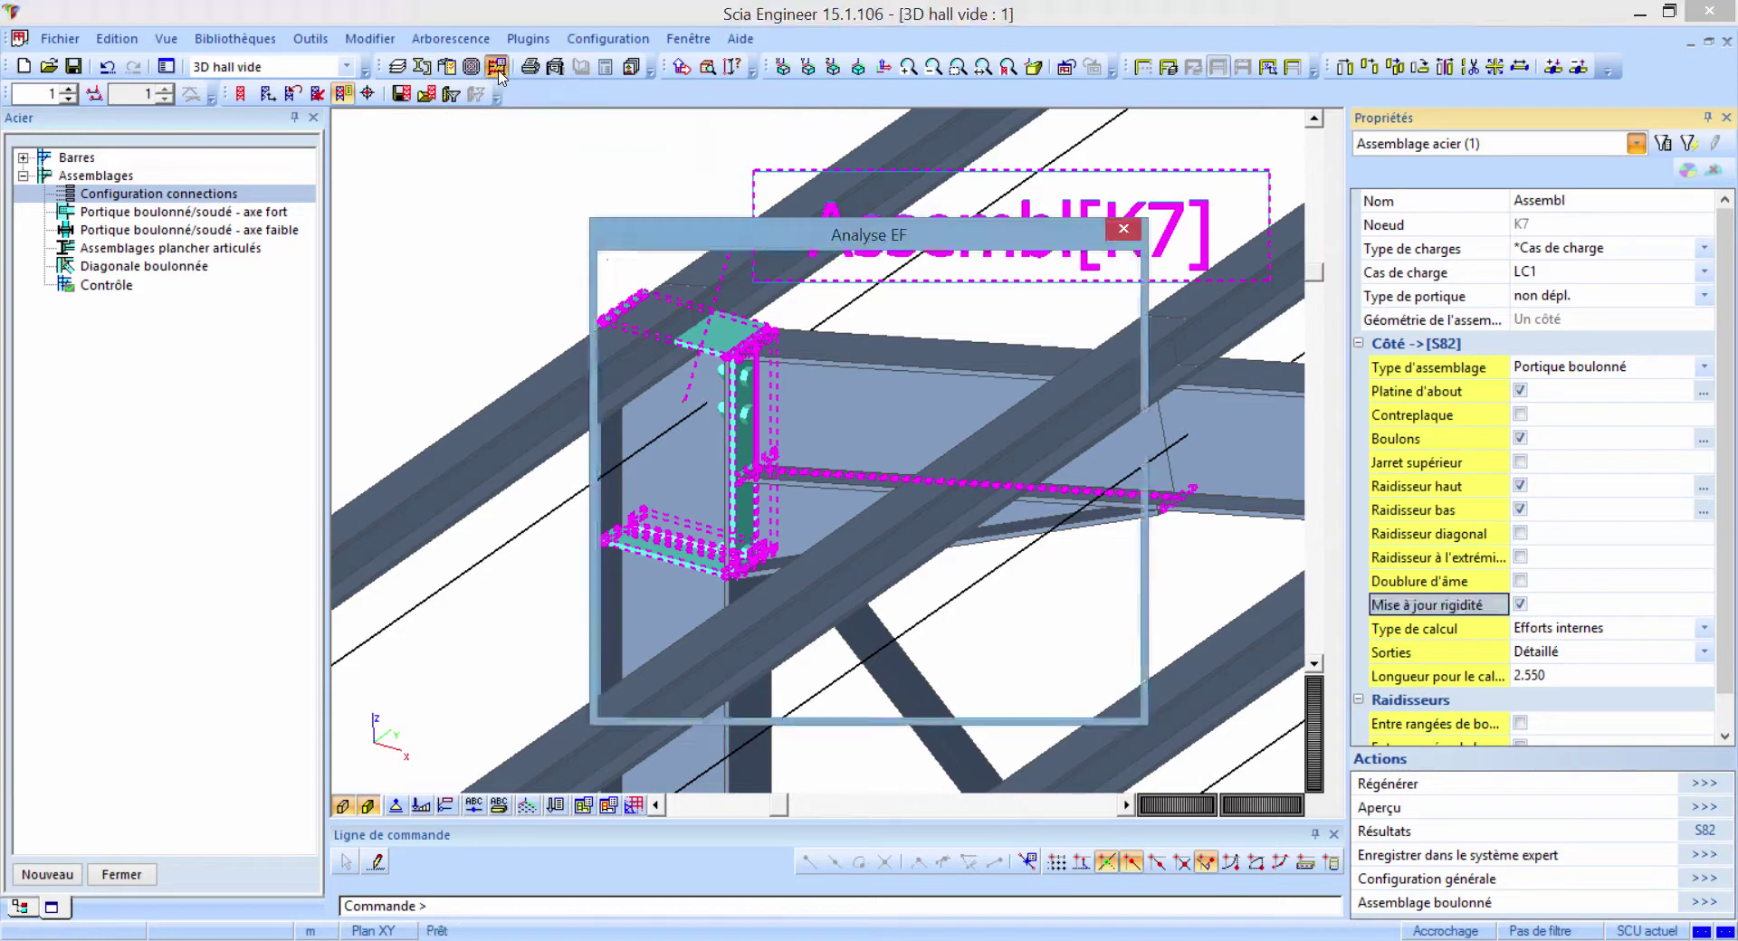
click(747, 696)
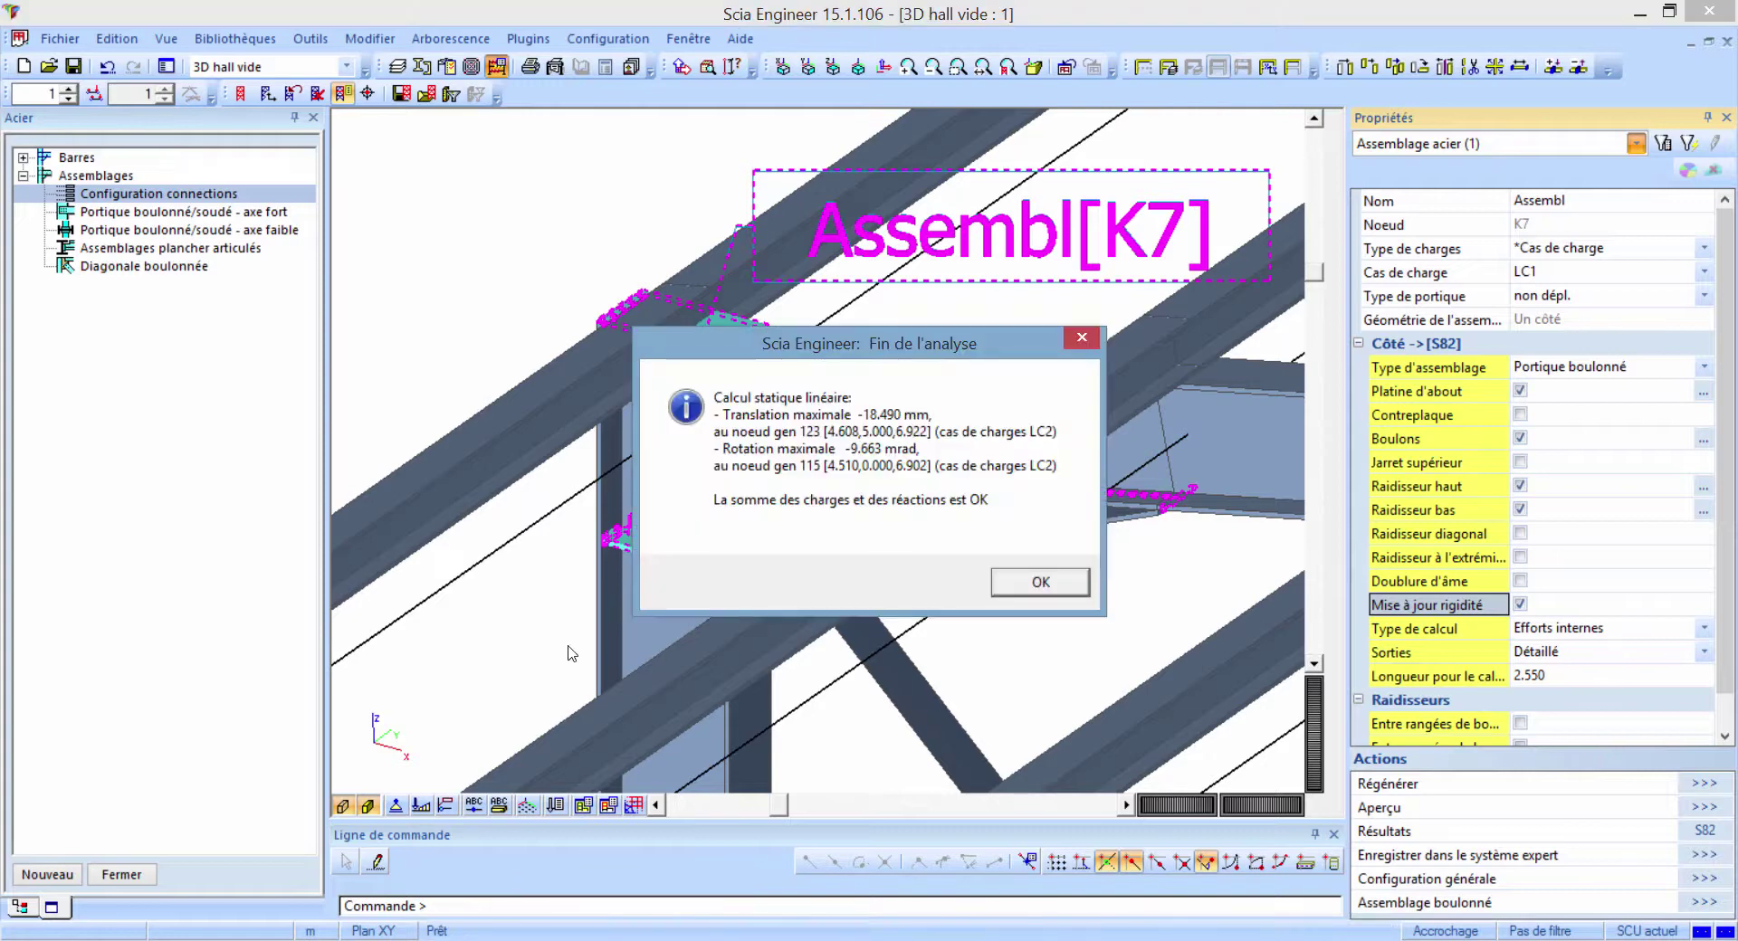
click(1030, 589)
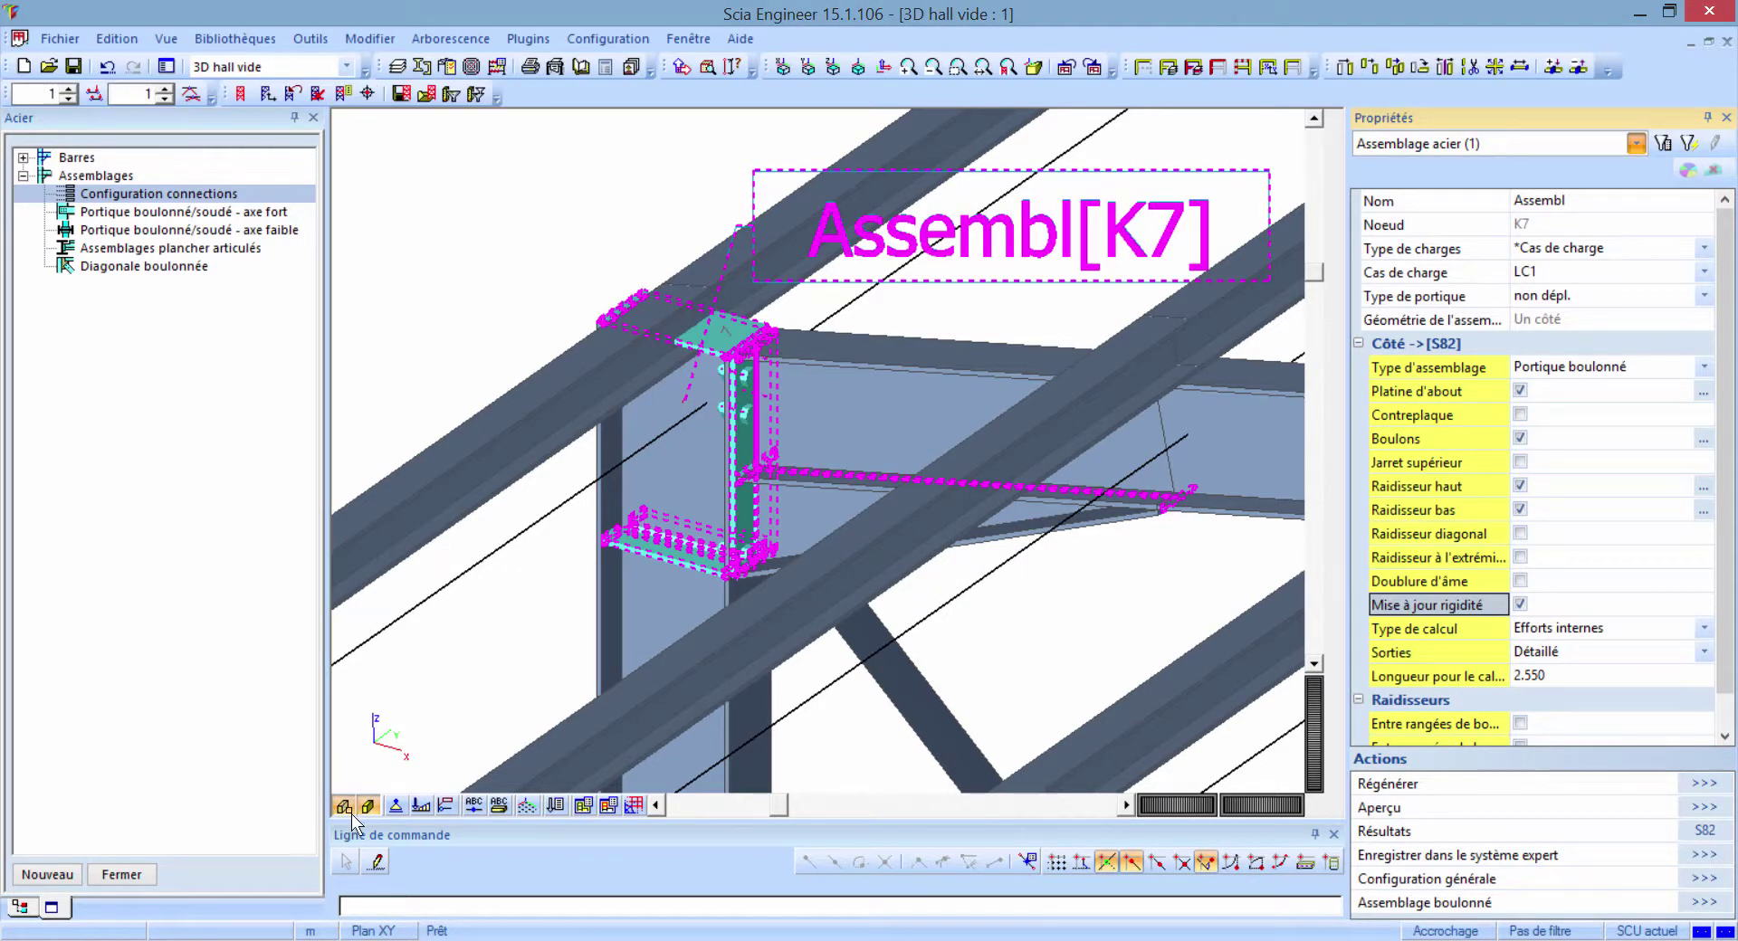
- Hide the members' rendered surfaces to inspect the hinge on S82 and its phiy stiffness, and turn the surfaces back on
click(350, 812)
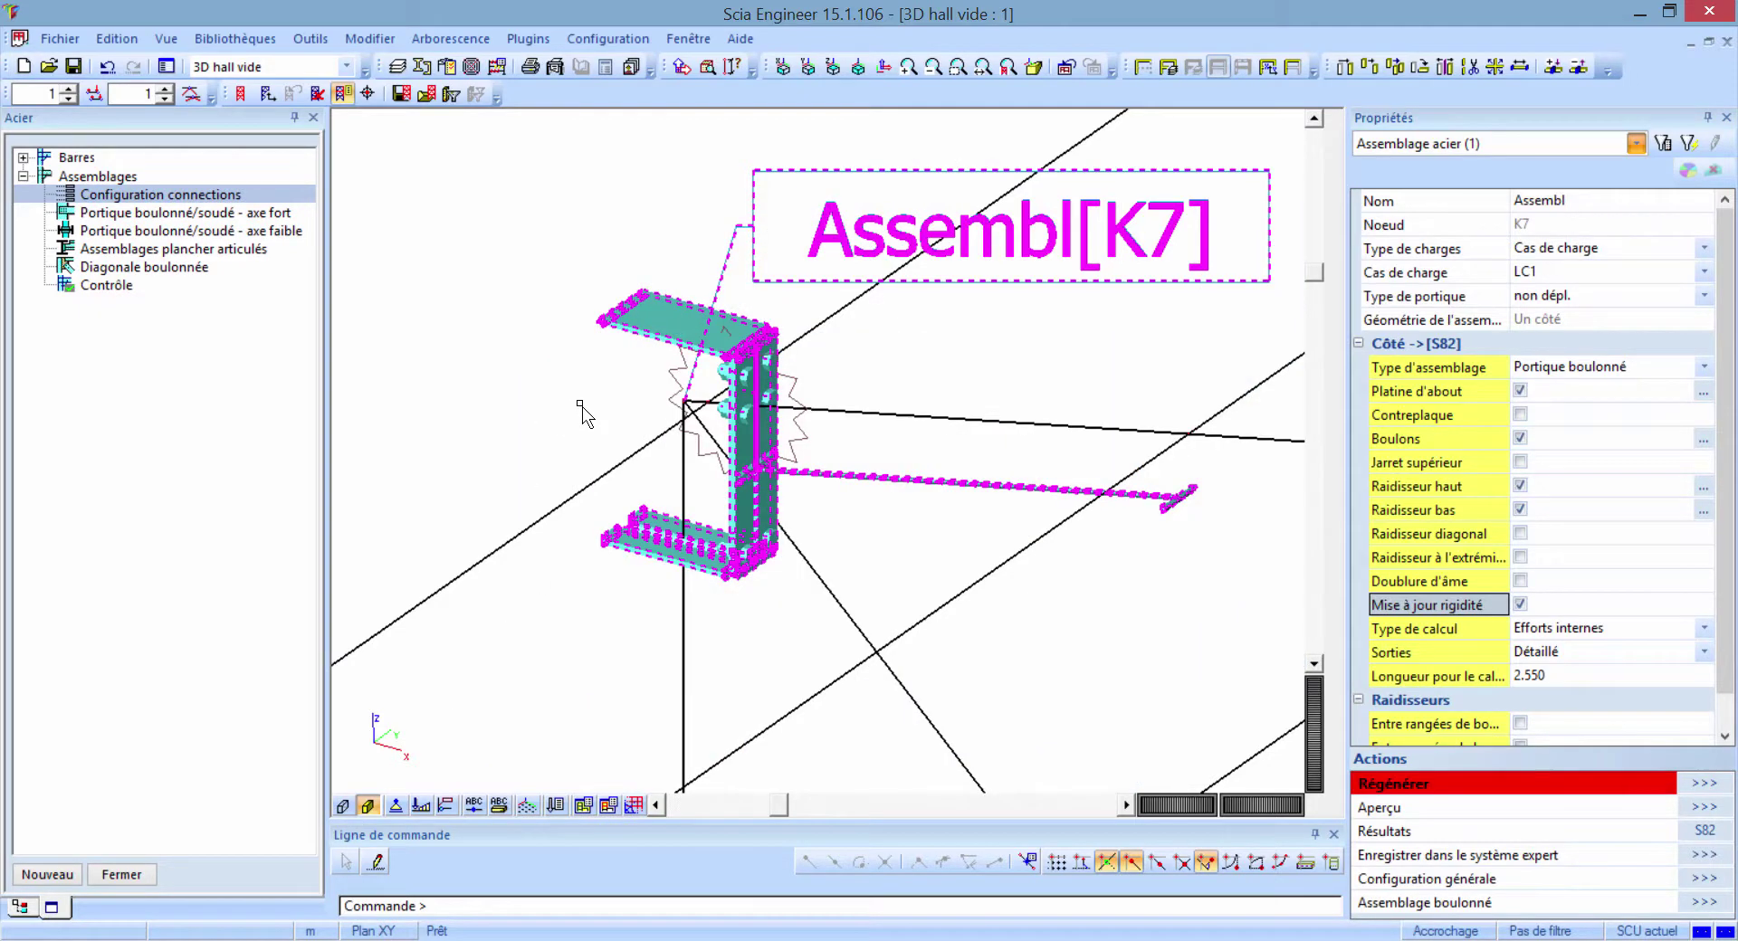
click(671, 386)
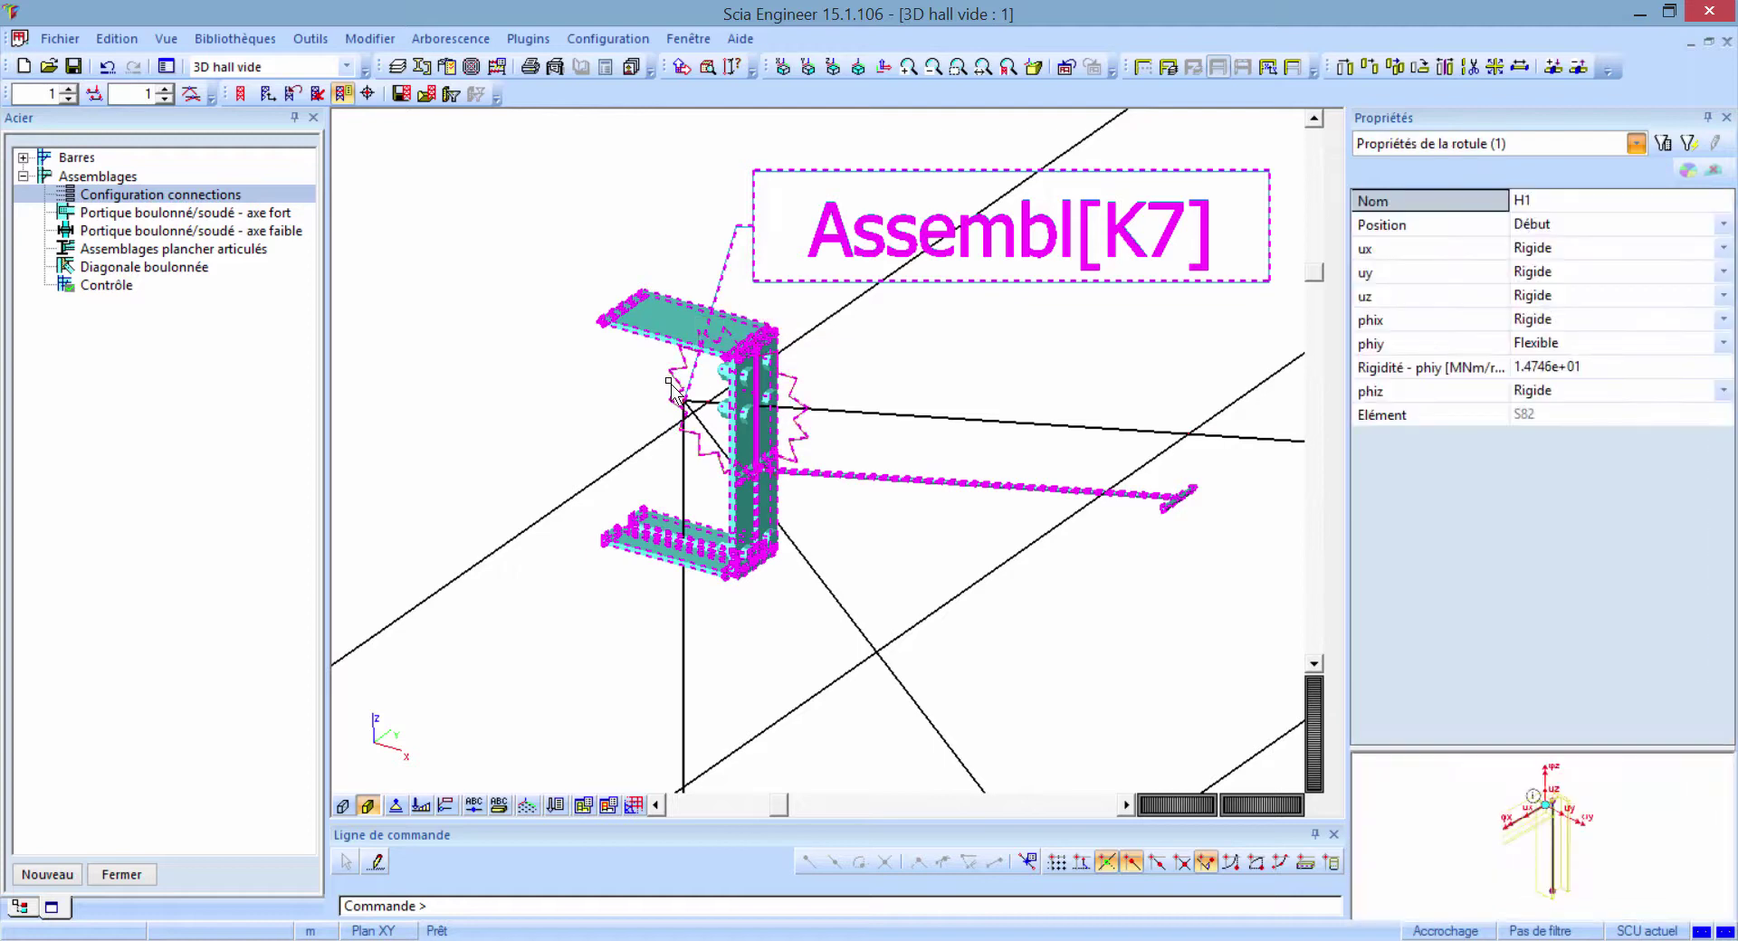
click(1445, 372)
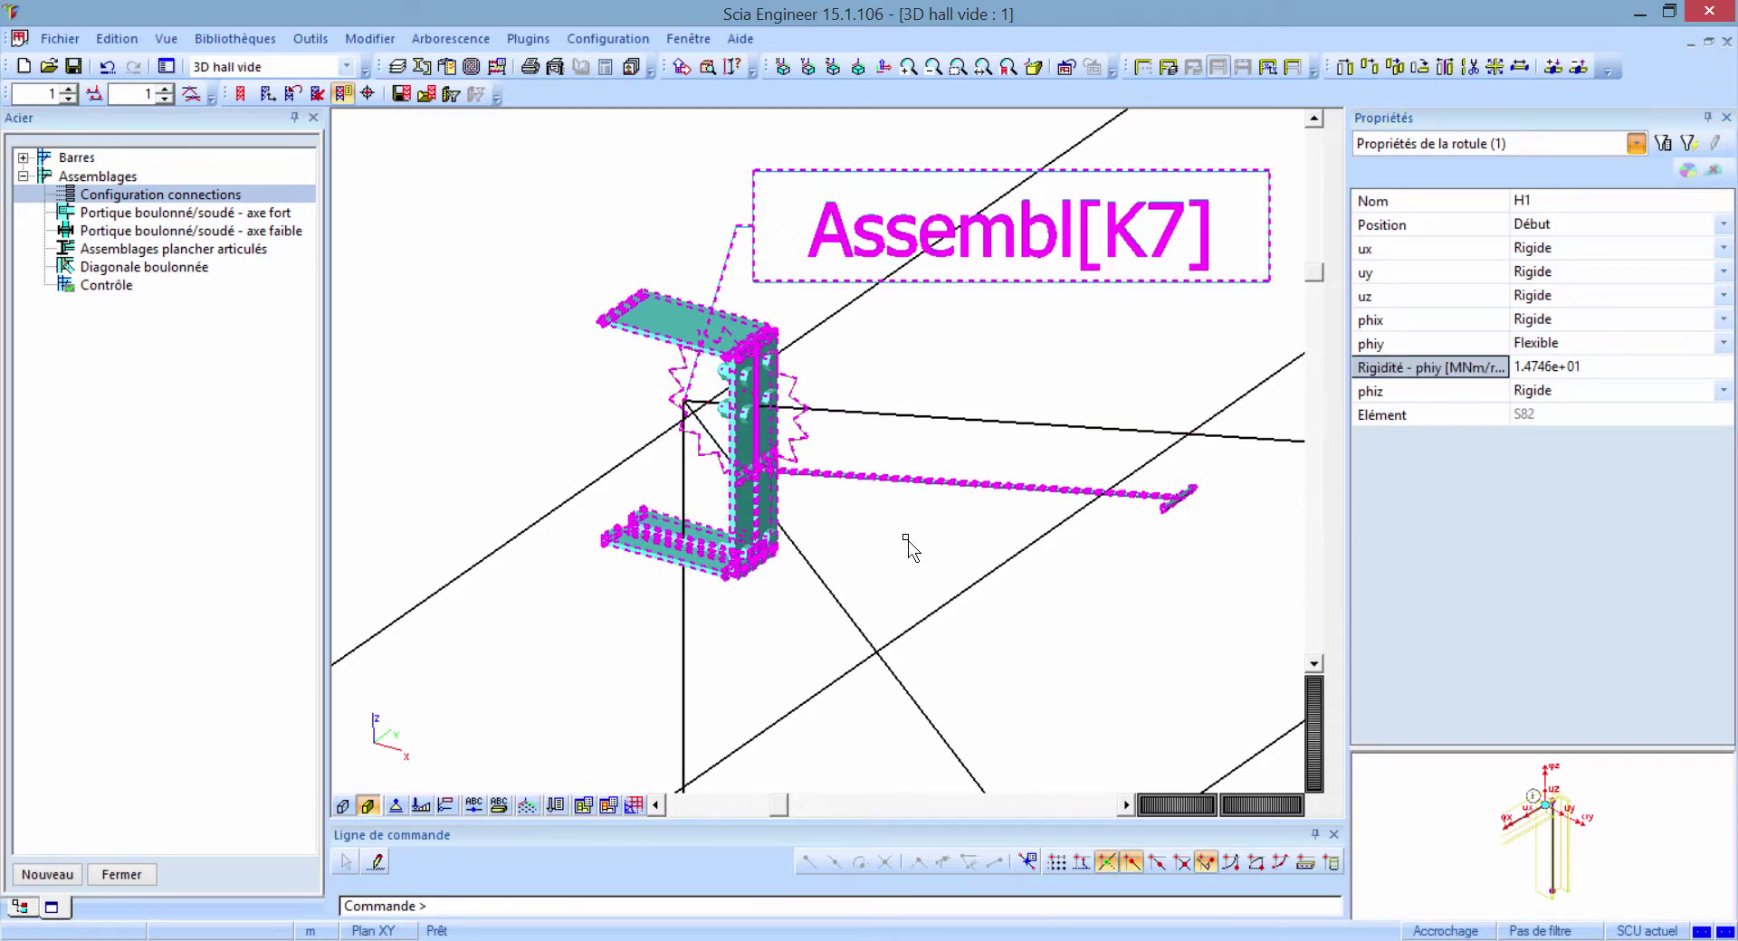
scroll(844, 561, down, 2)
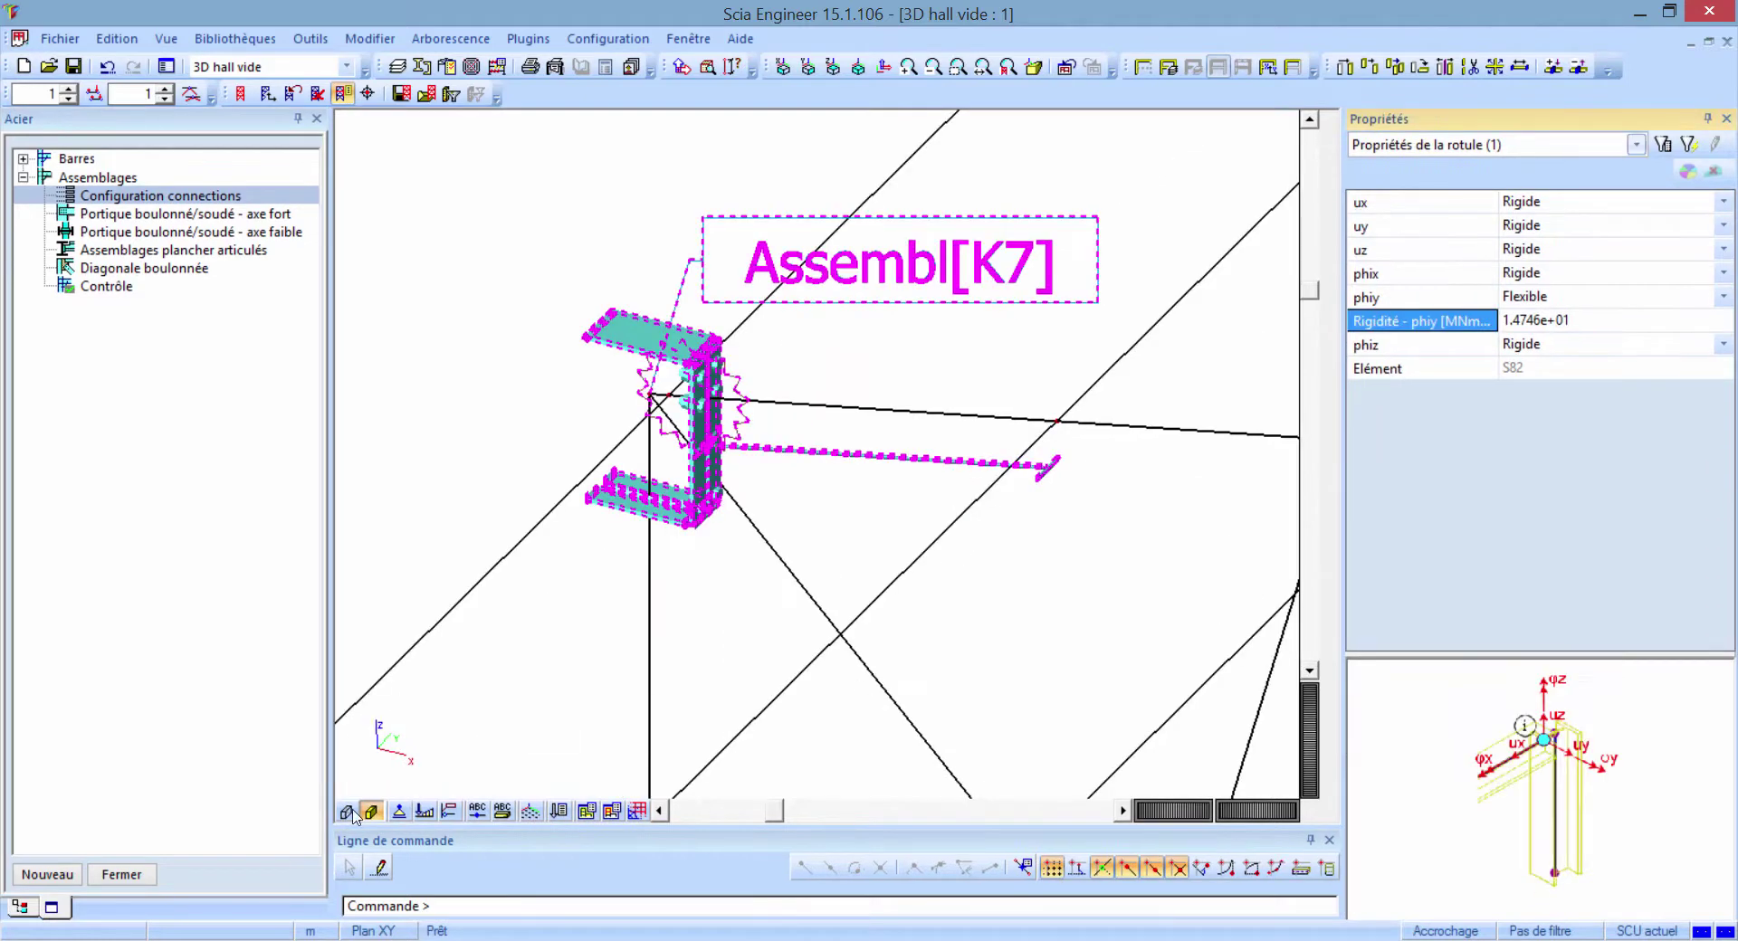
click(347, 812)
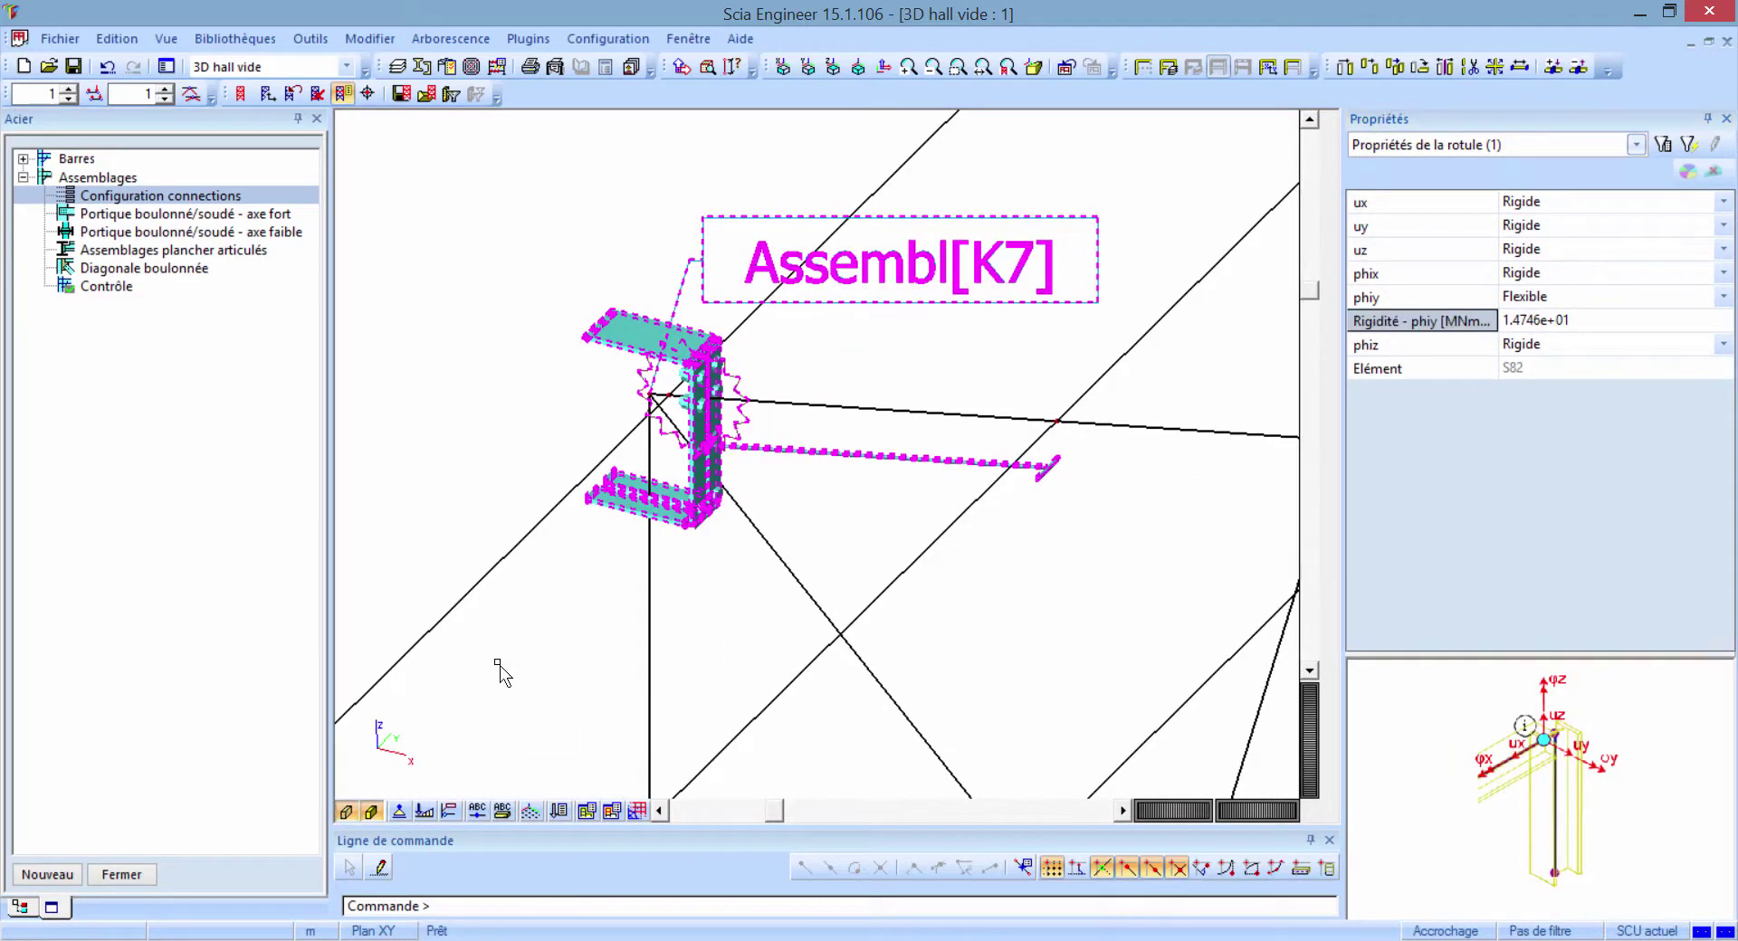
- Clear the hinge selection and create a pinned floor connection (Assemblages plancher articulés) where secondary beam S31 meets the main beam at node K34
scroll(576, 612, down, 5)
scroll(592, 468, down, 4)
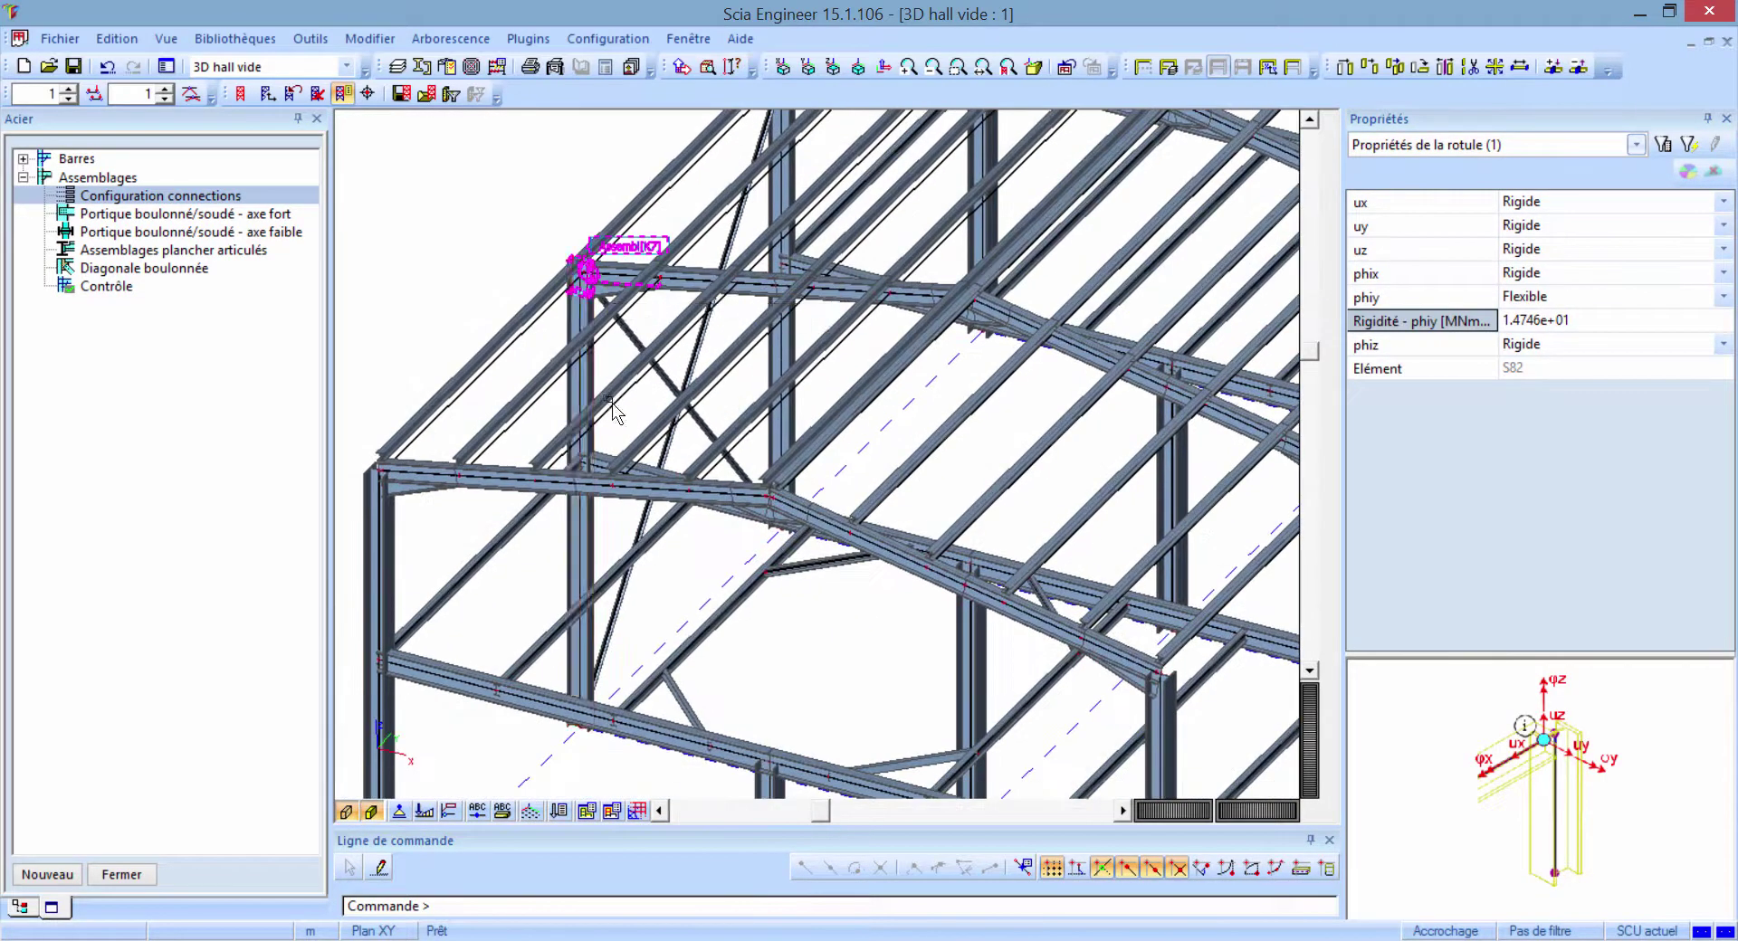
click(712, 566)
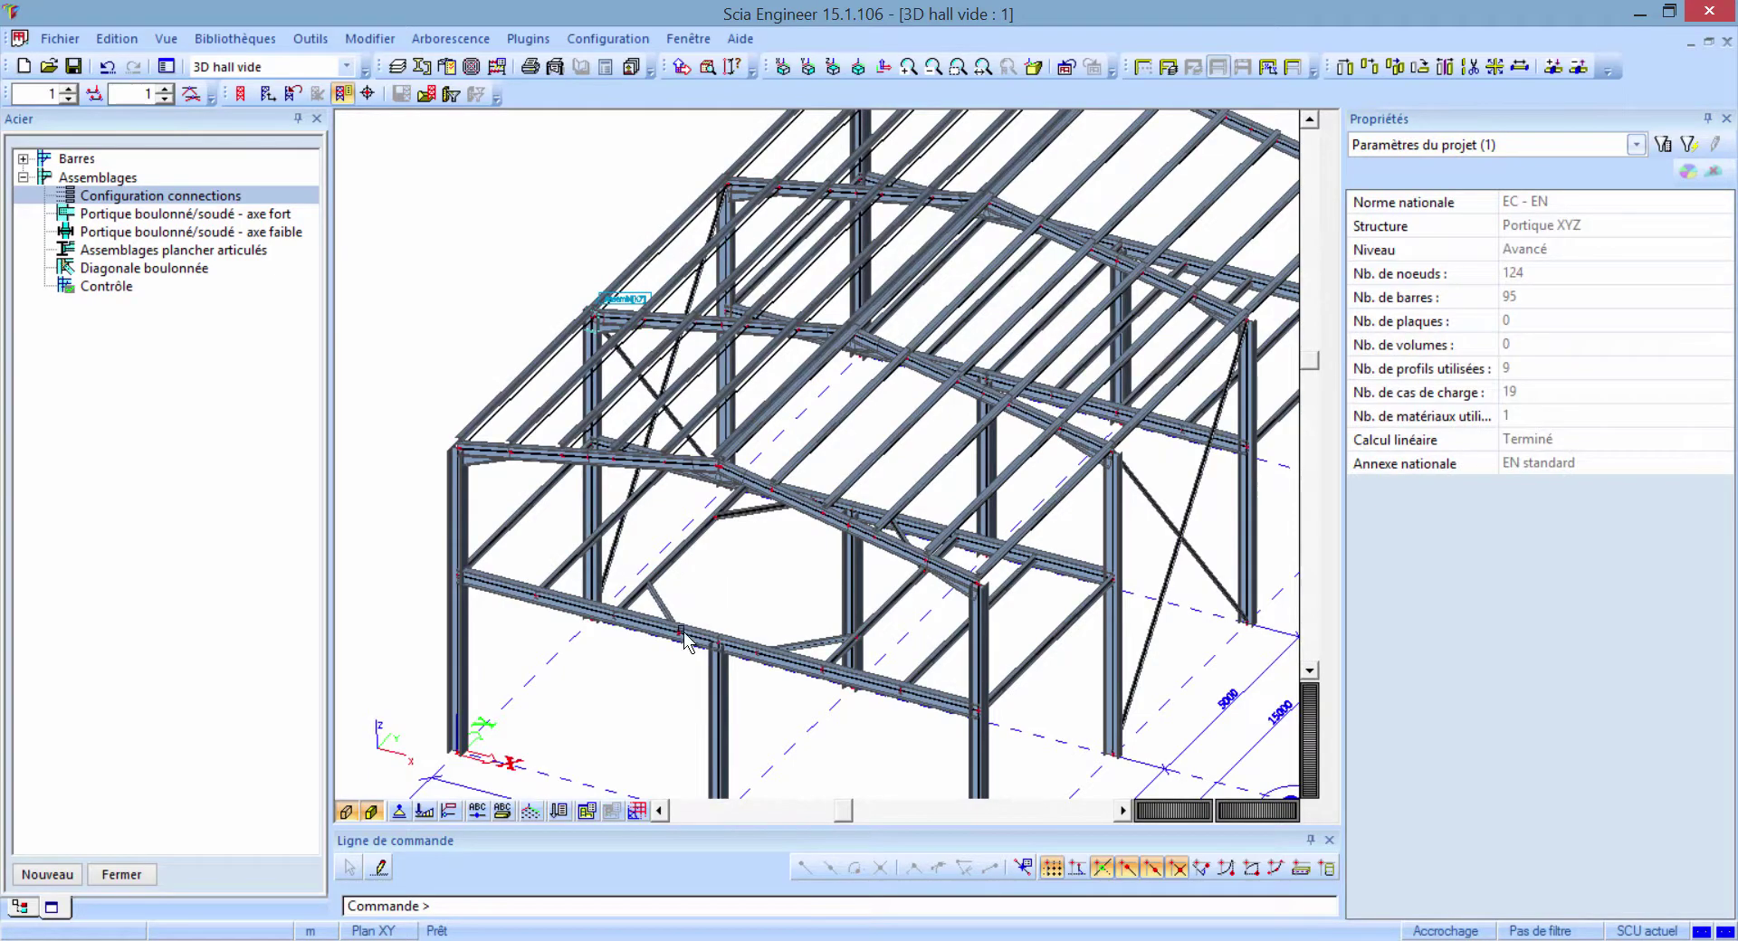
mouse_move(661, 685)
ctrl+right_down()
mouse_move(688, 670)
mouse_move(652, 692)
ctrl+right_up()
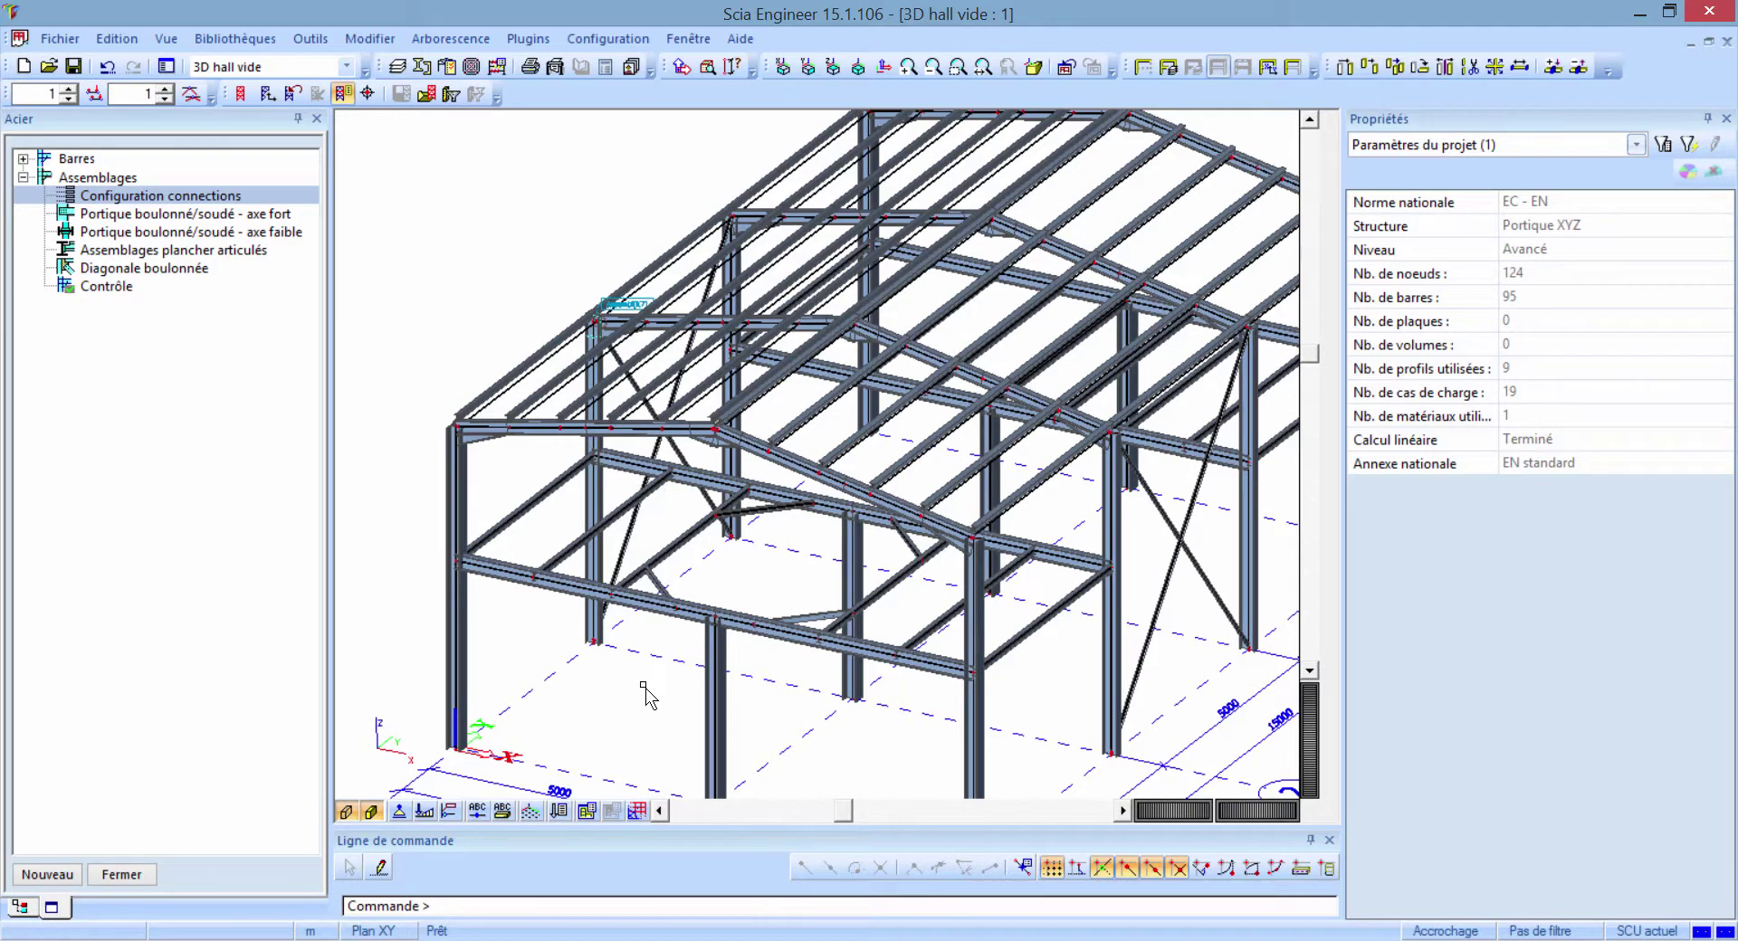
scroll(677, 434, up, 5)
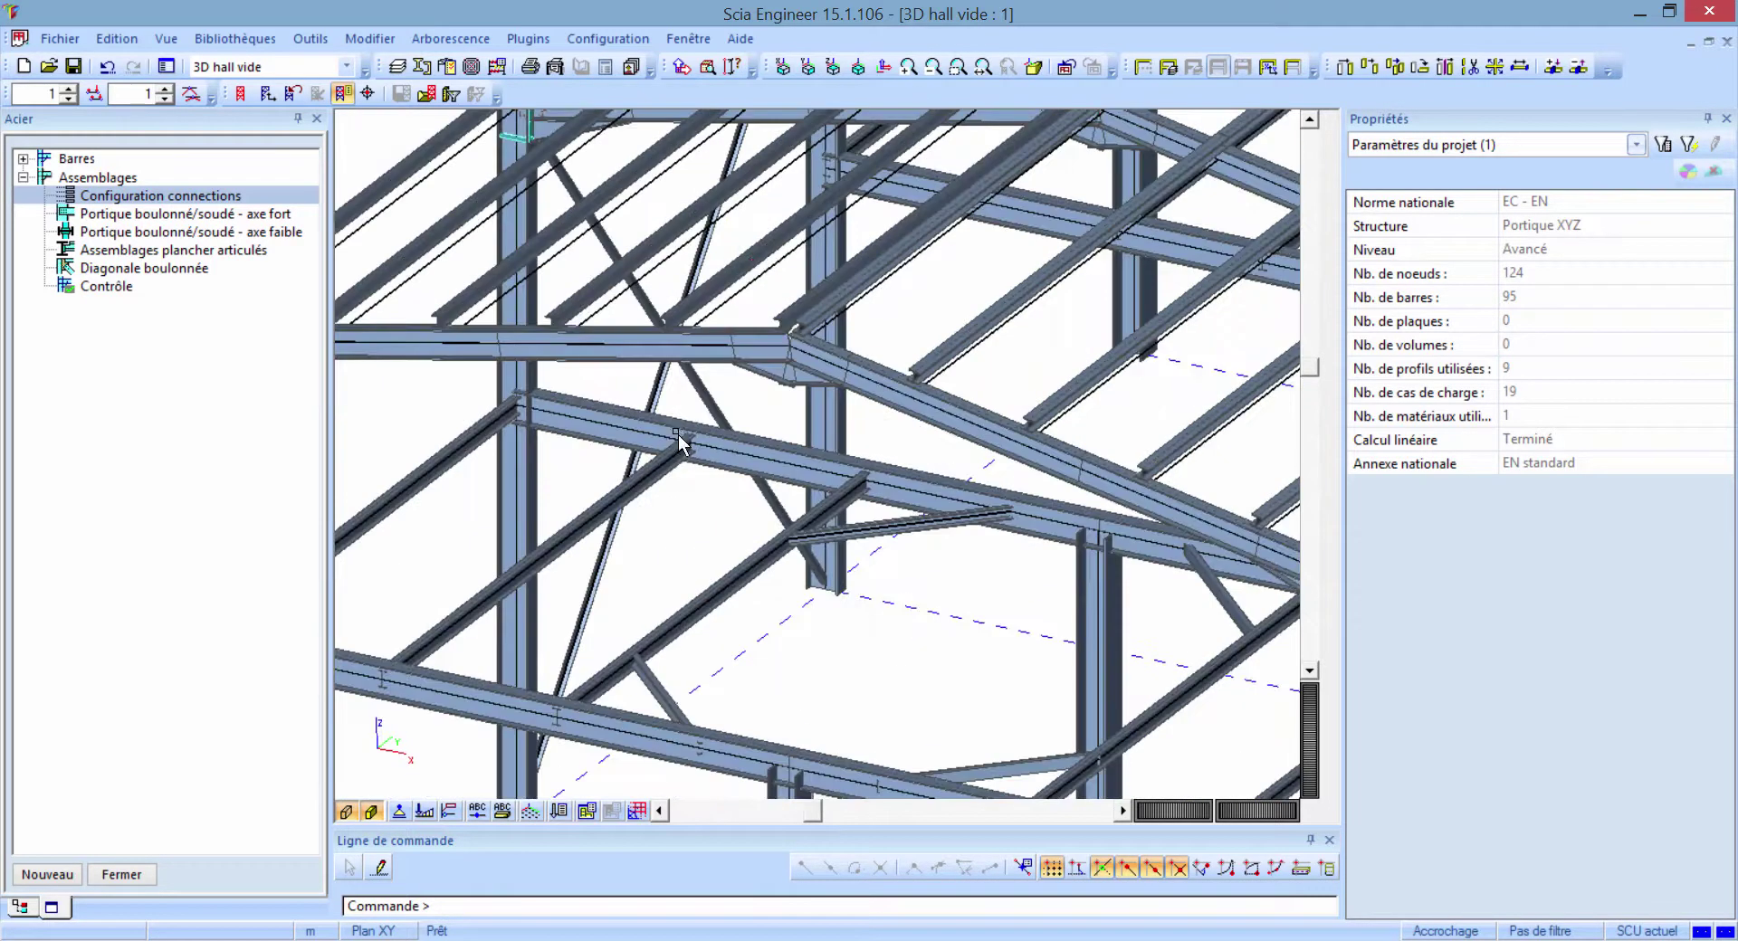
scroll(724, 589, up, 5)
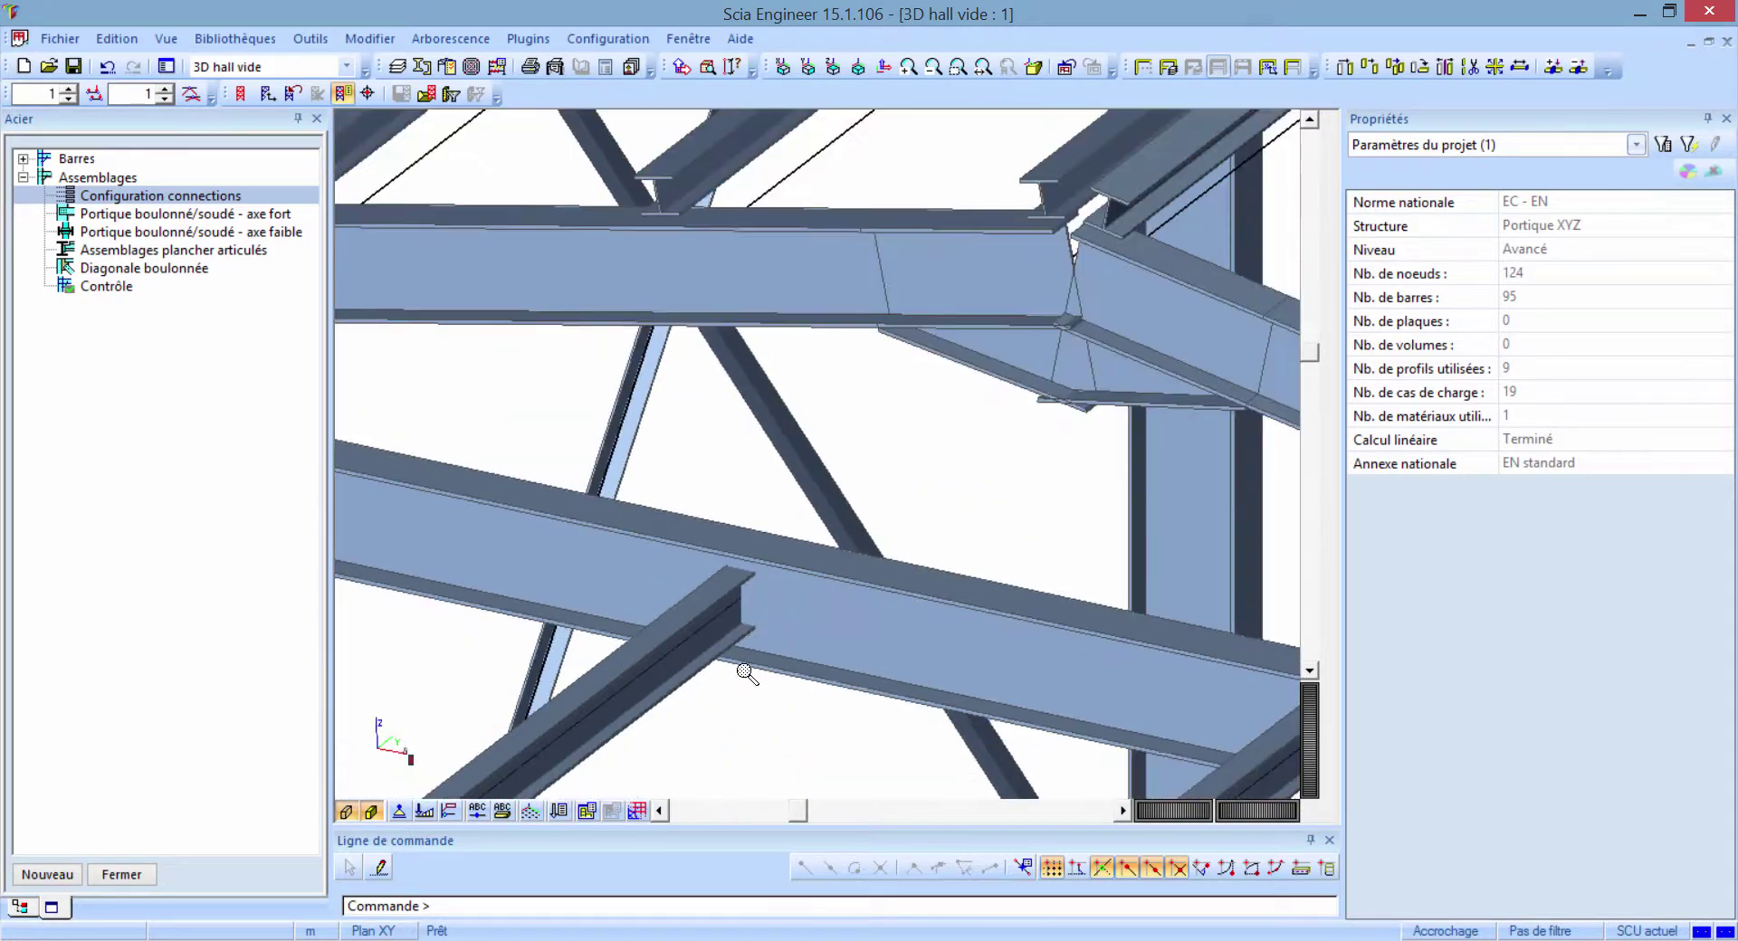
scroll(710, 652, down, 1)
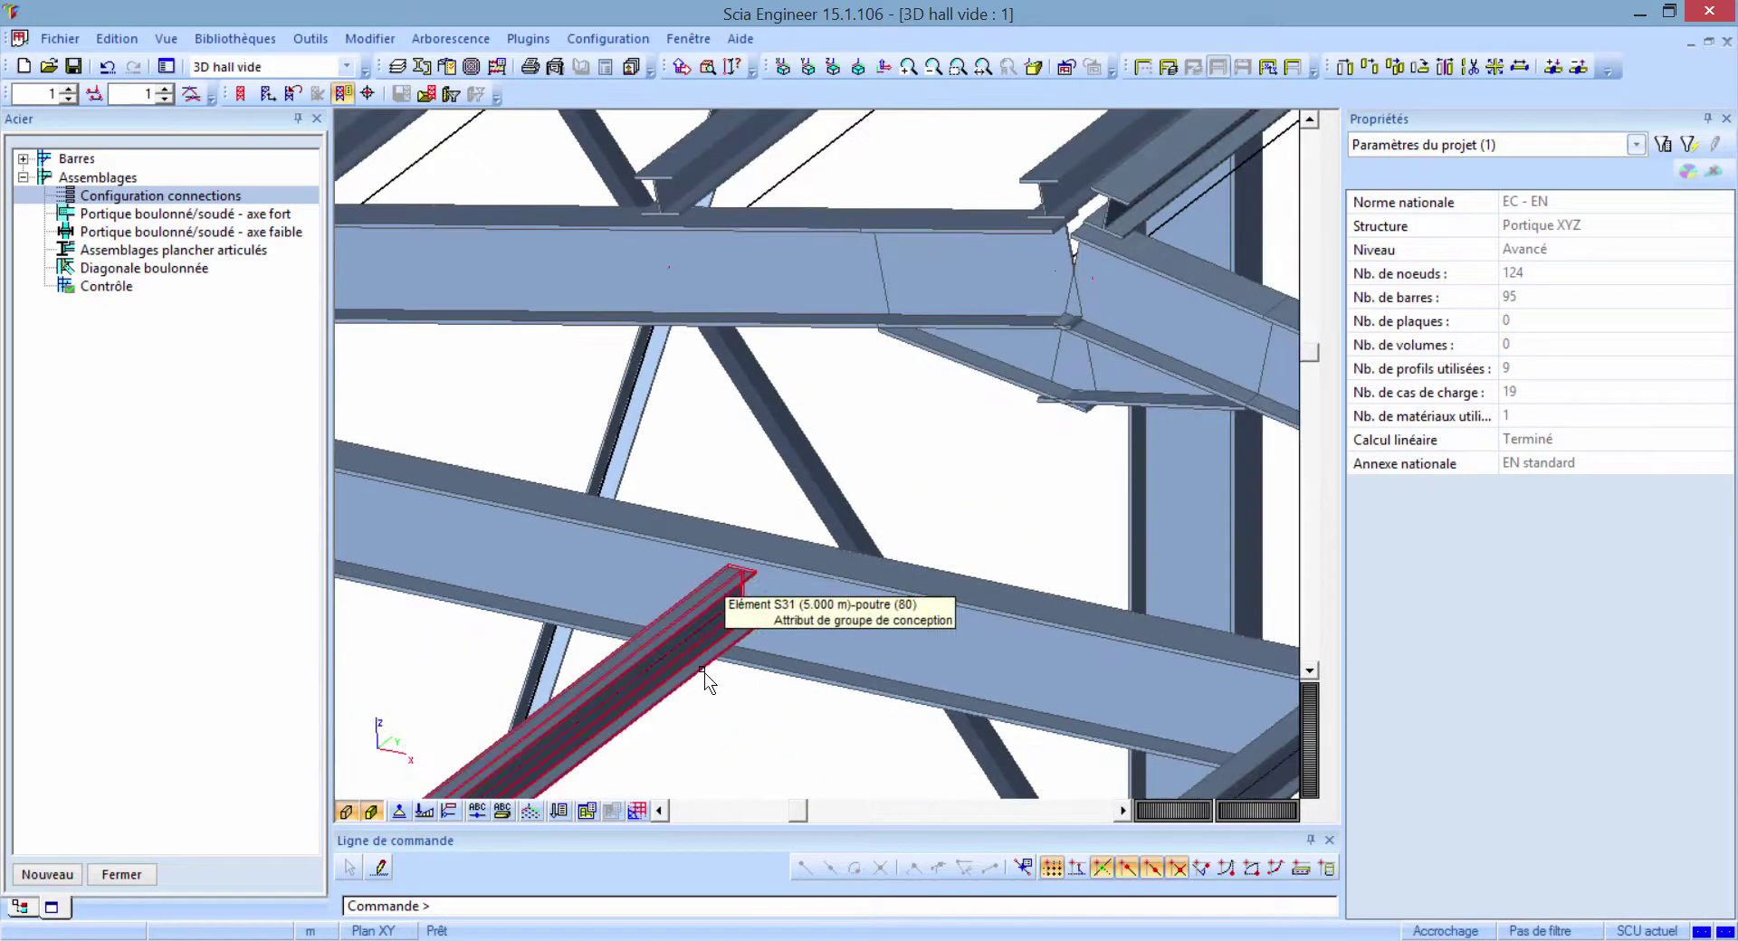
click(223, 258)
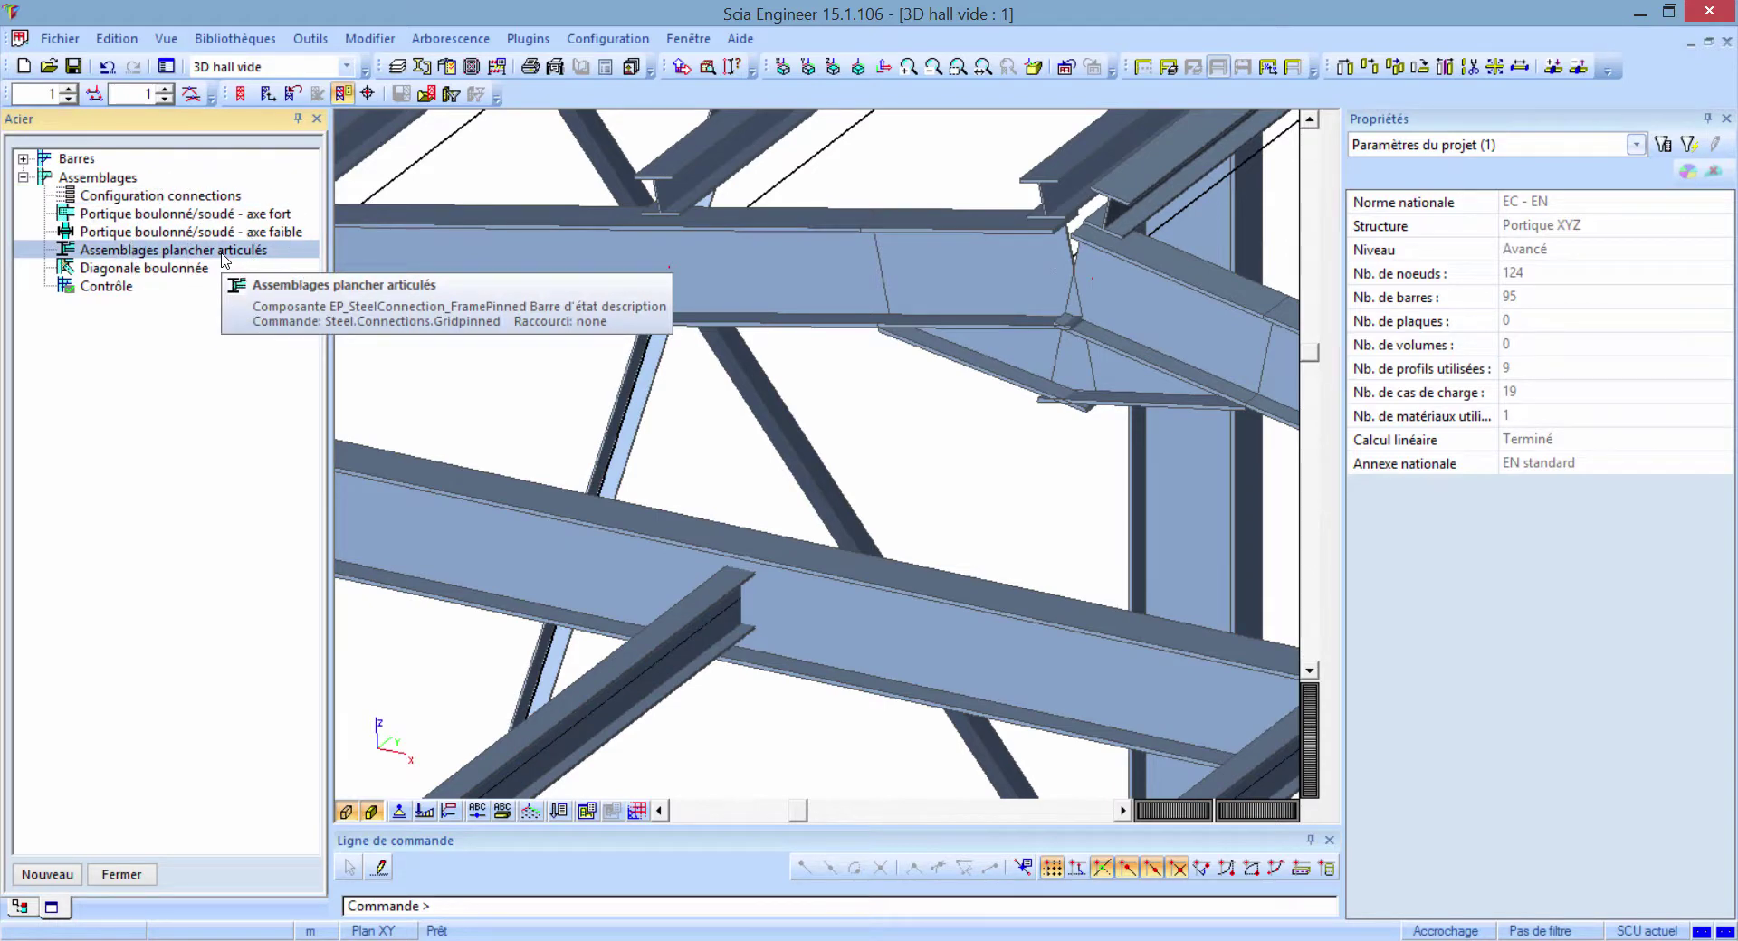
double_click(225, 258)
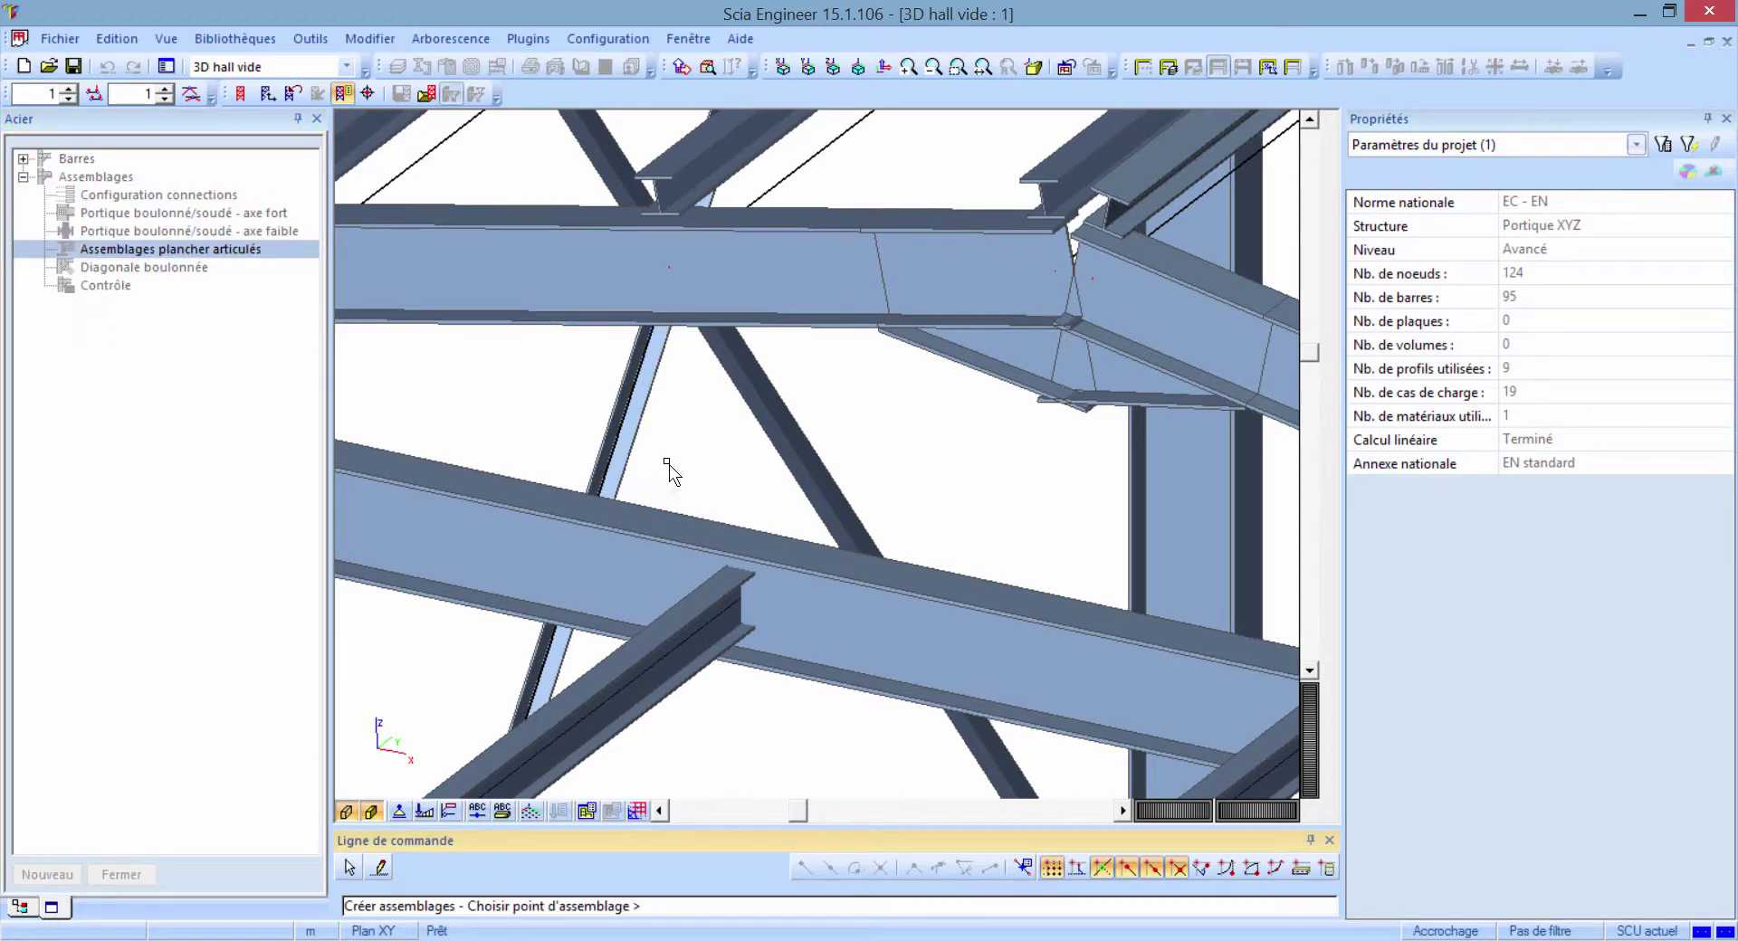
drag(670, 464, 782, 704)
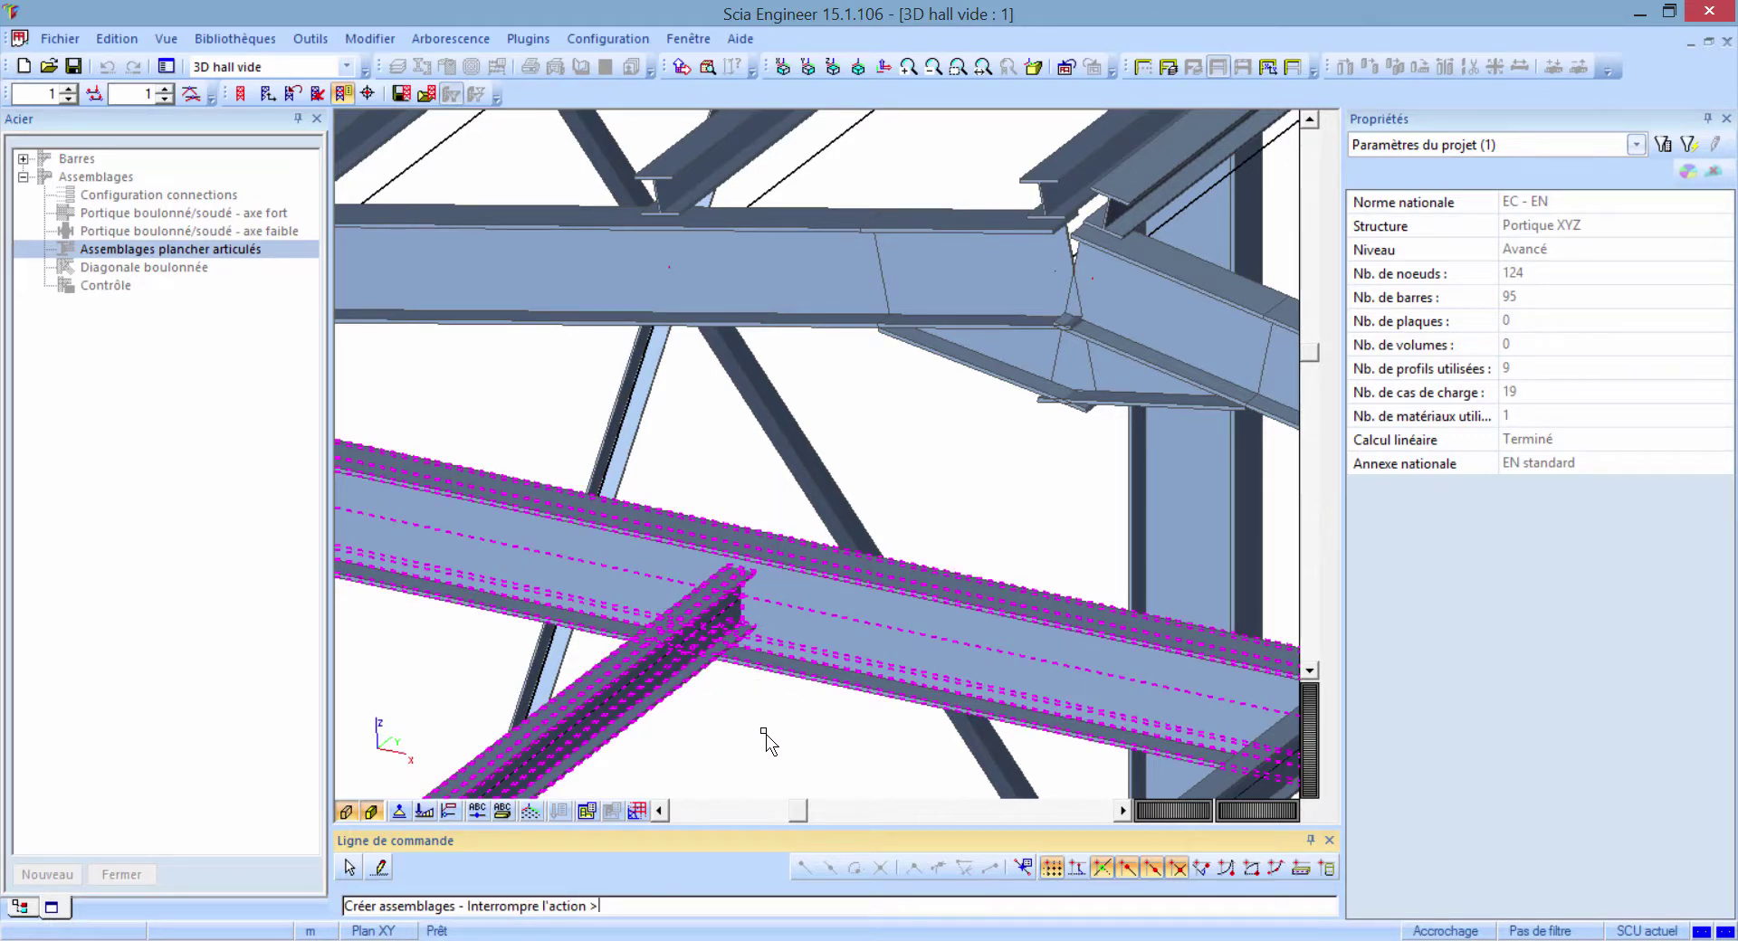
key(Escape)
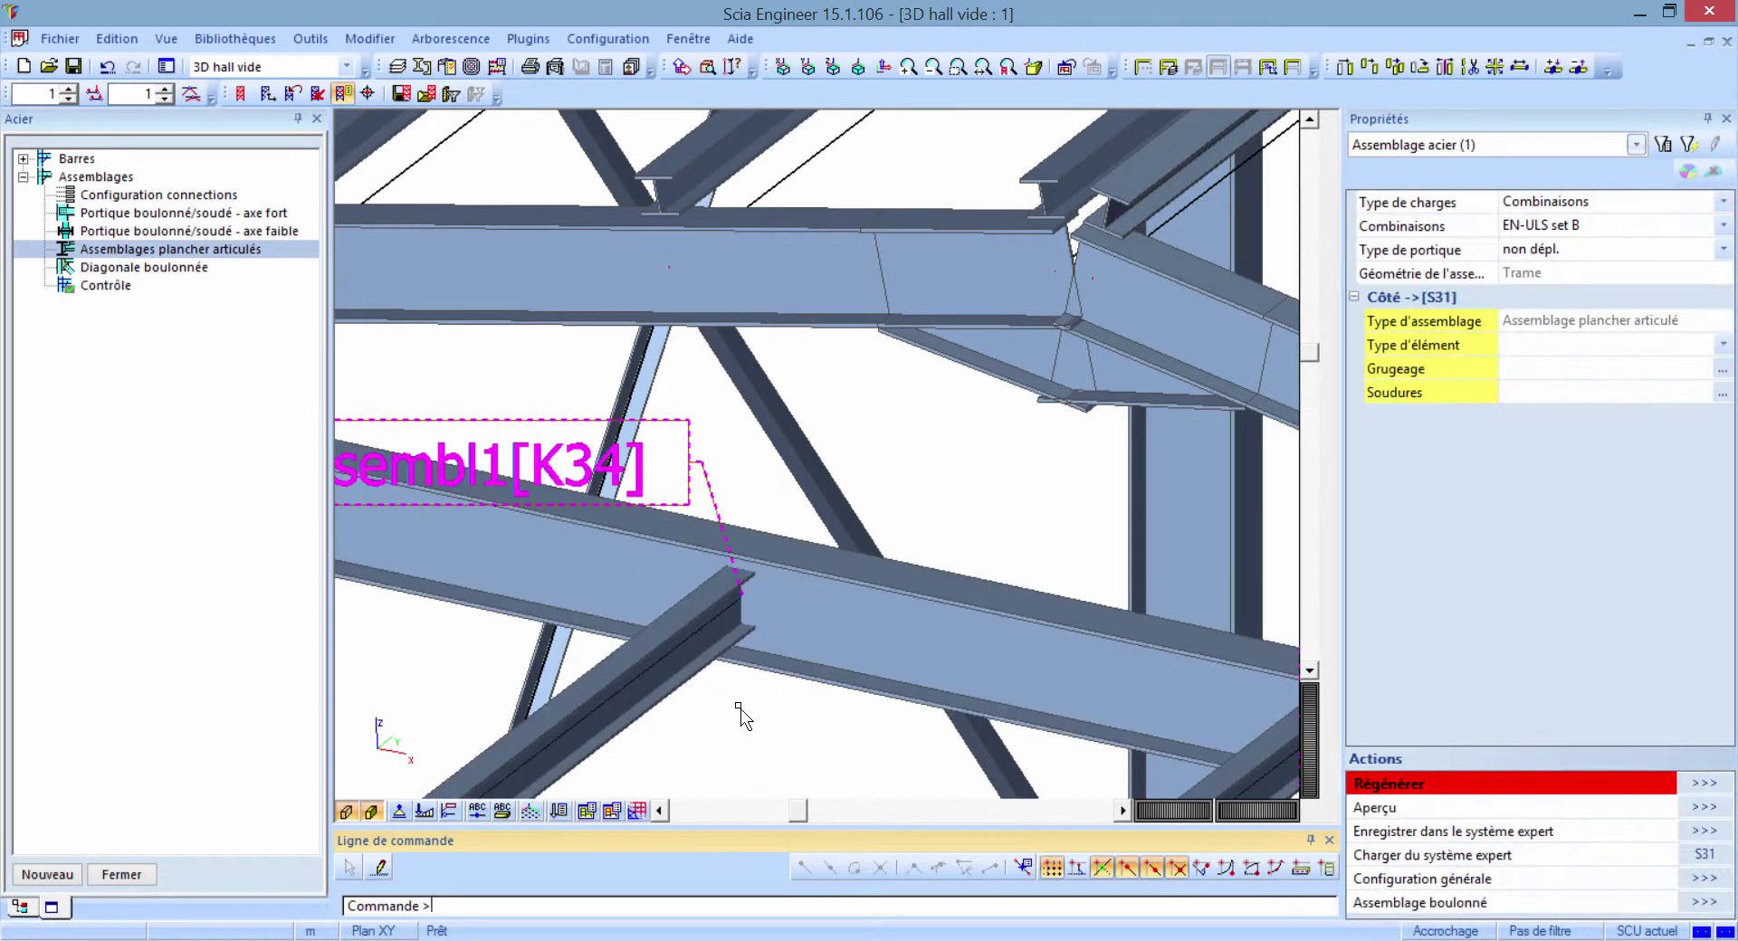
middle_drag(741, 709, 912, 639)
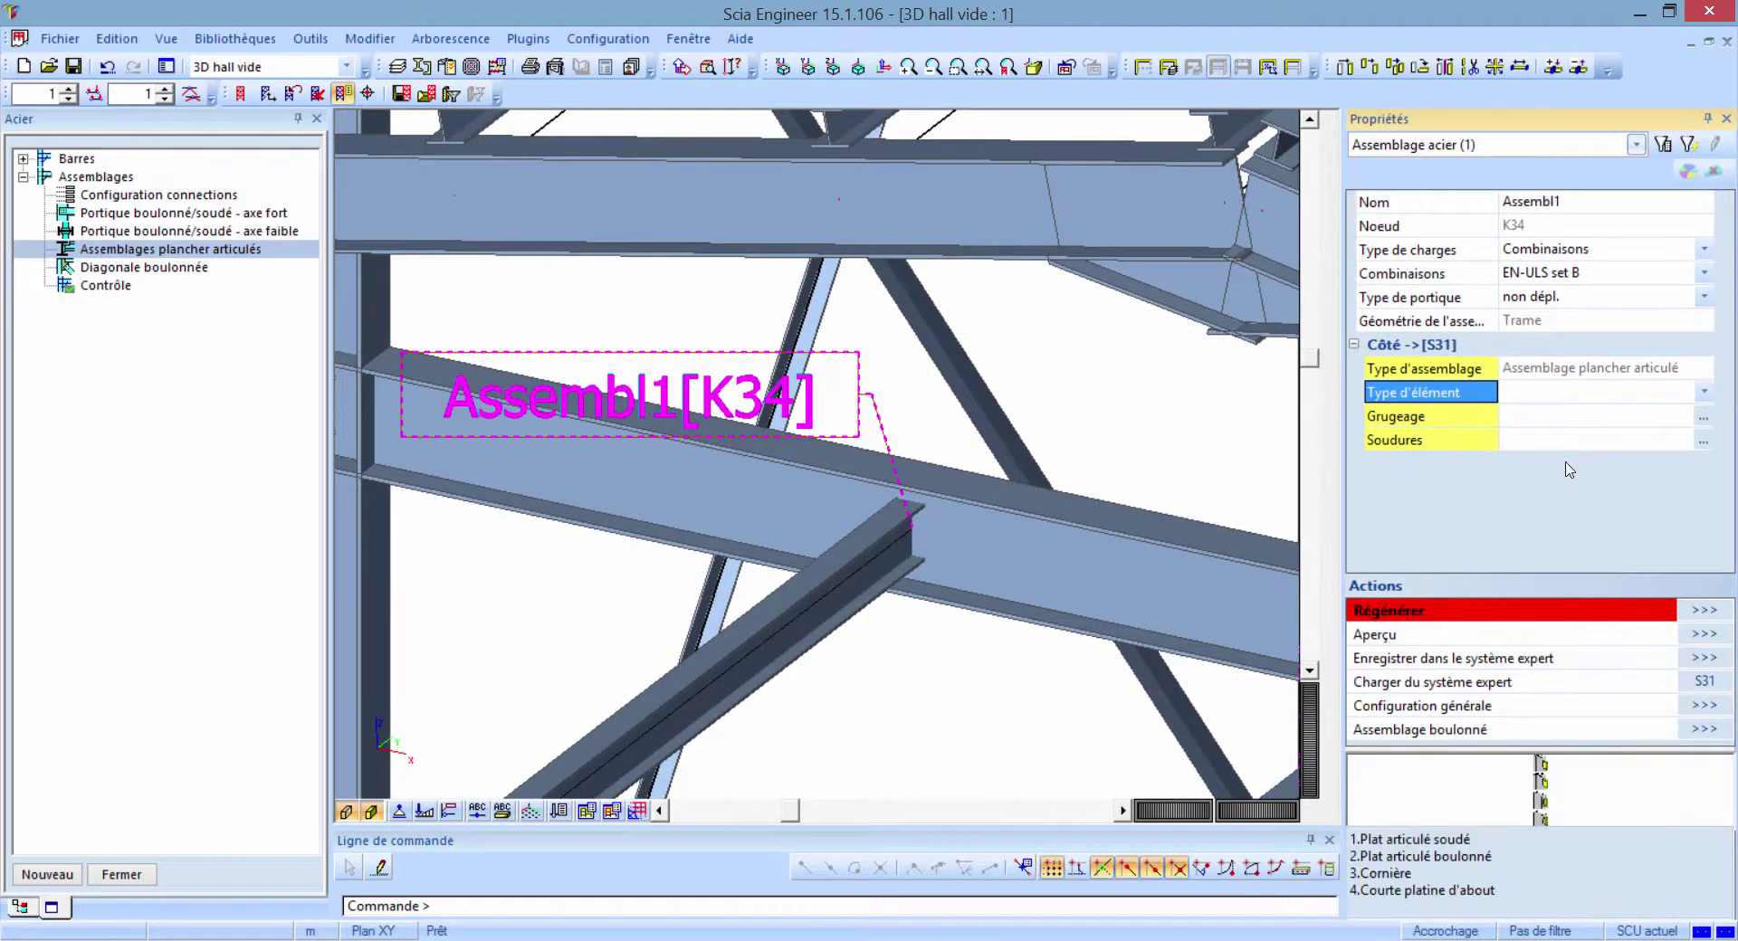
- Set the K34 connection's Type d'élément to Cornière and enable the Cornière component on the S31 side
click(1534, 401)
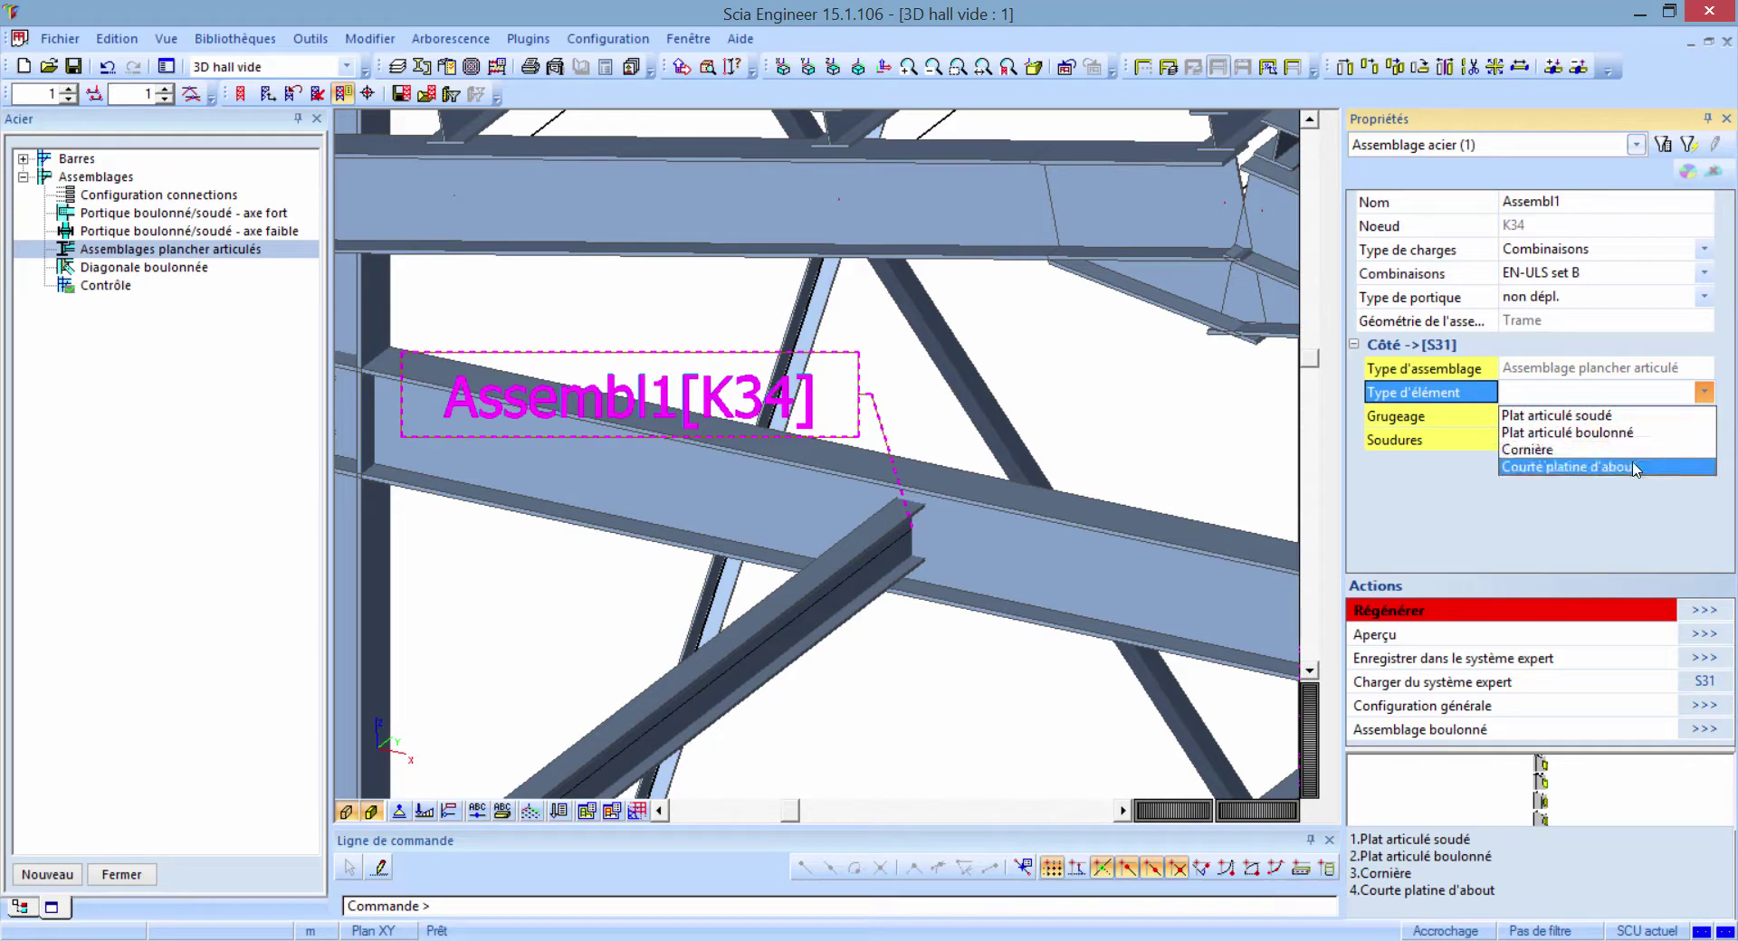
click(1603, 452)
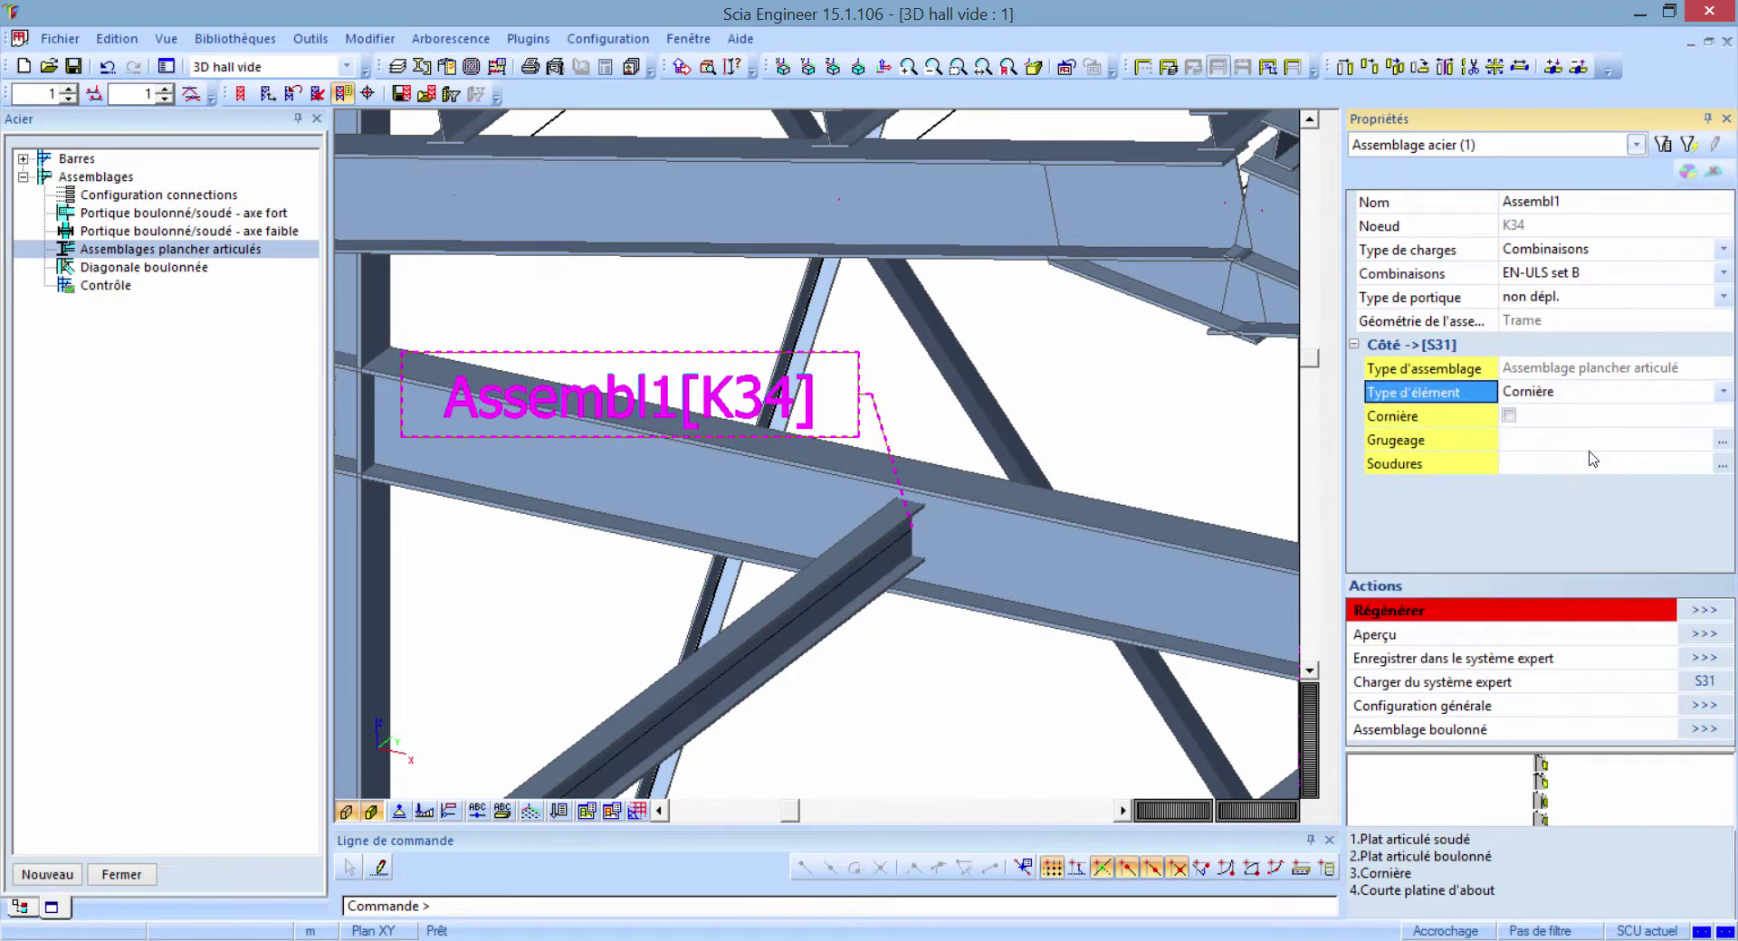
click(1508, 417)
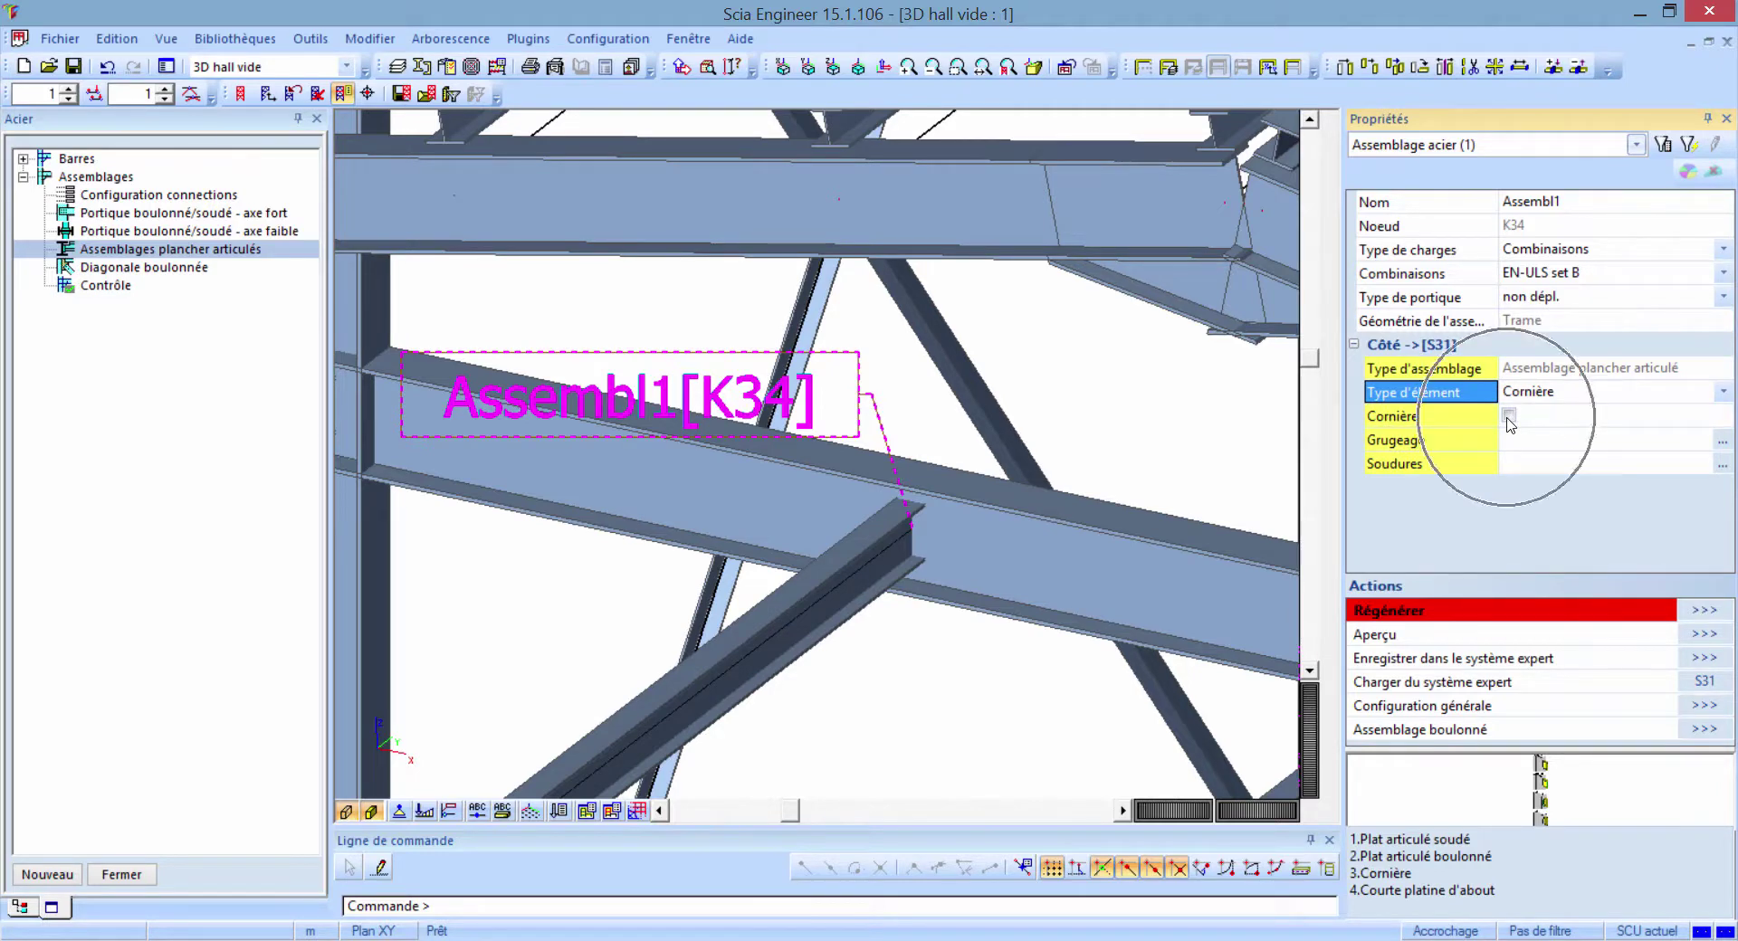
scroll(969, 546, up, 2)
scroll(970, 547, up, 3)
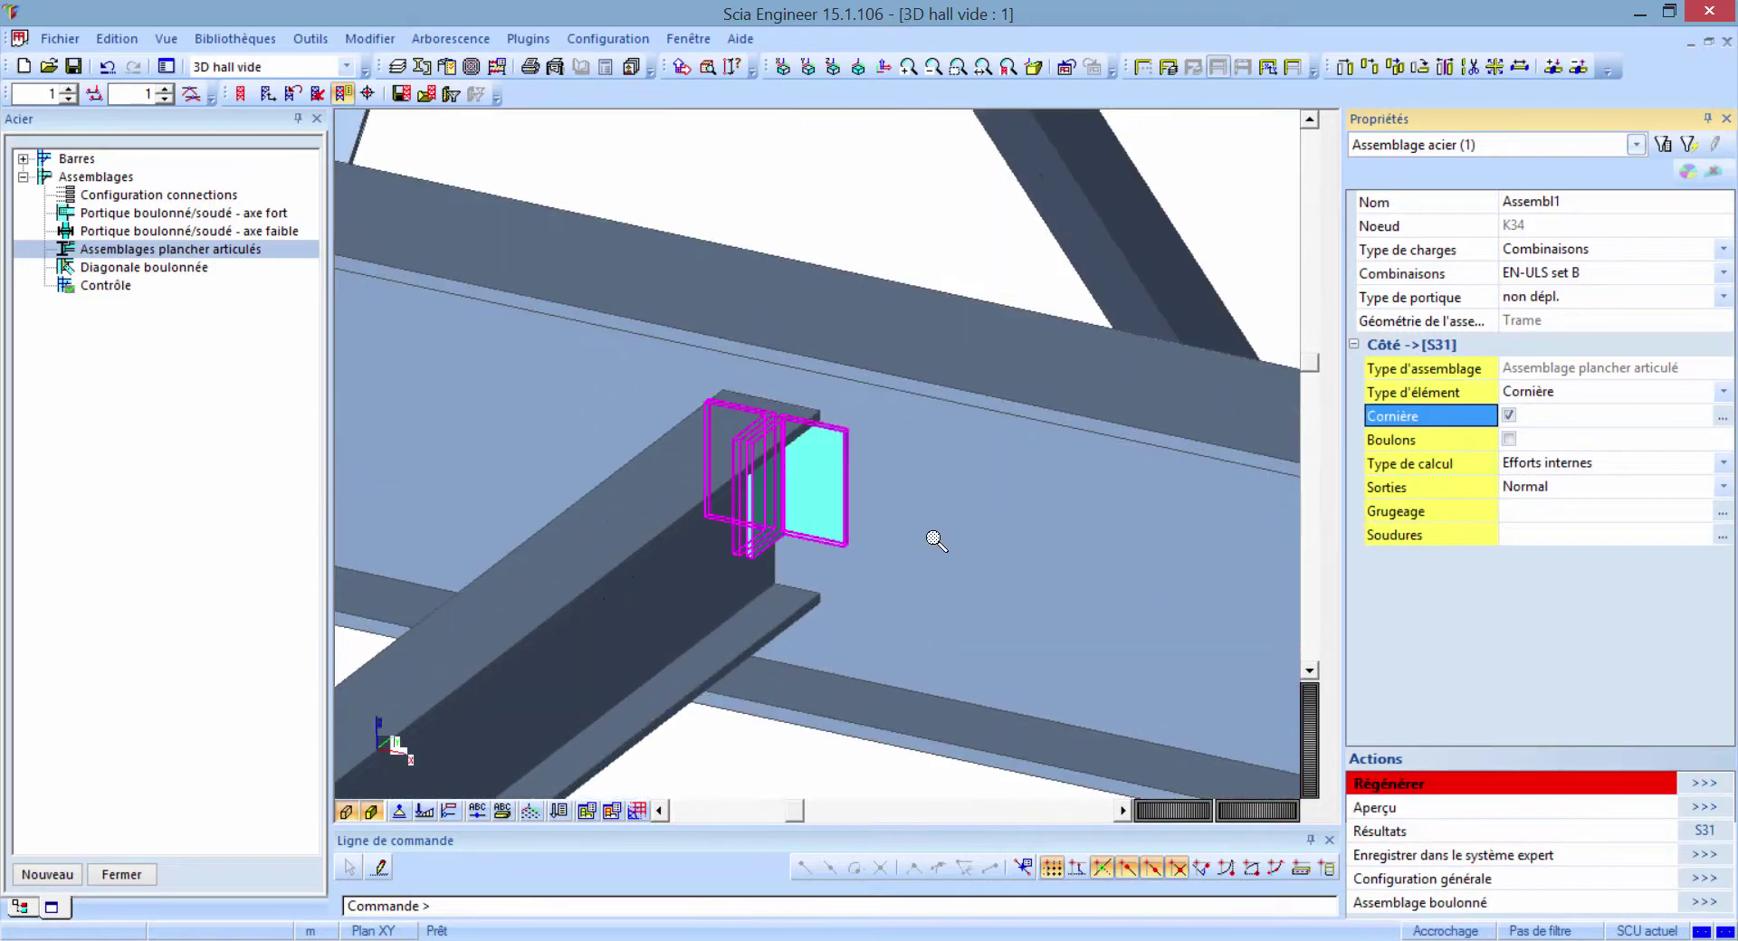
- Set the angle cleat's profile to CS13 - L80X6 and enable Boulons for the K34 connection
click(1723, 418)
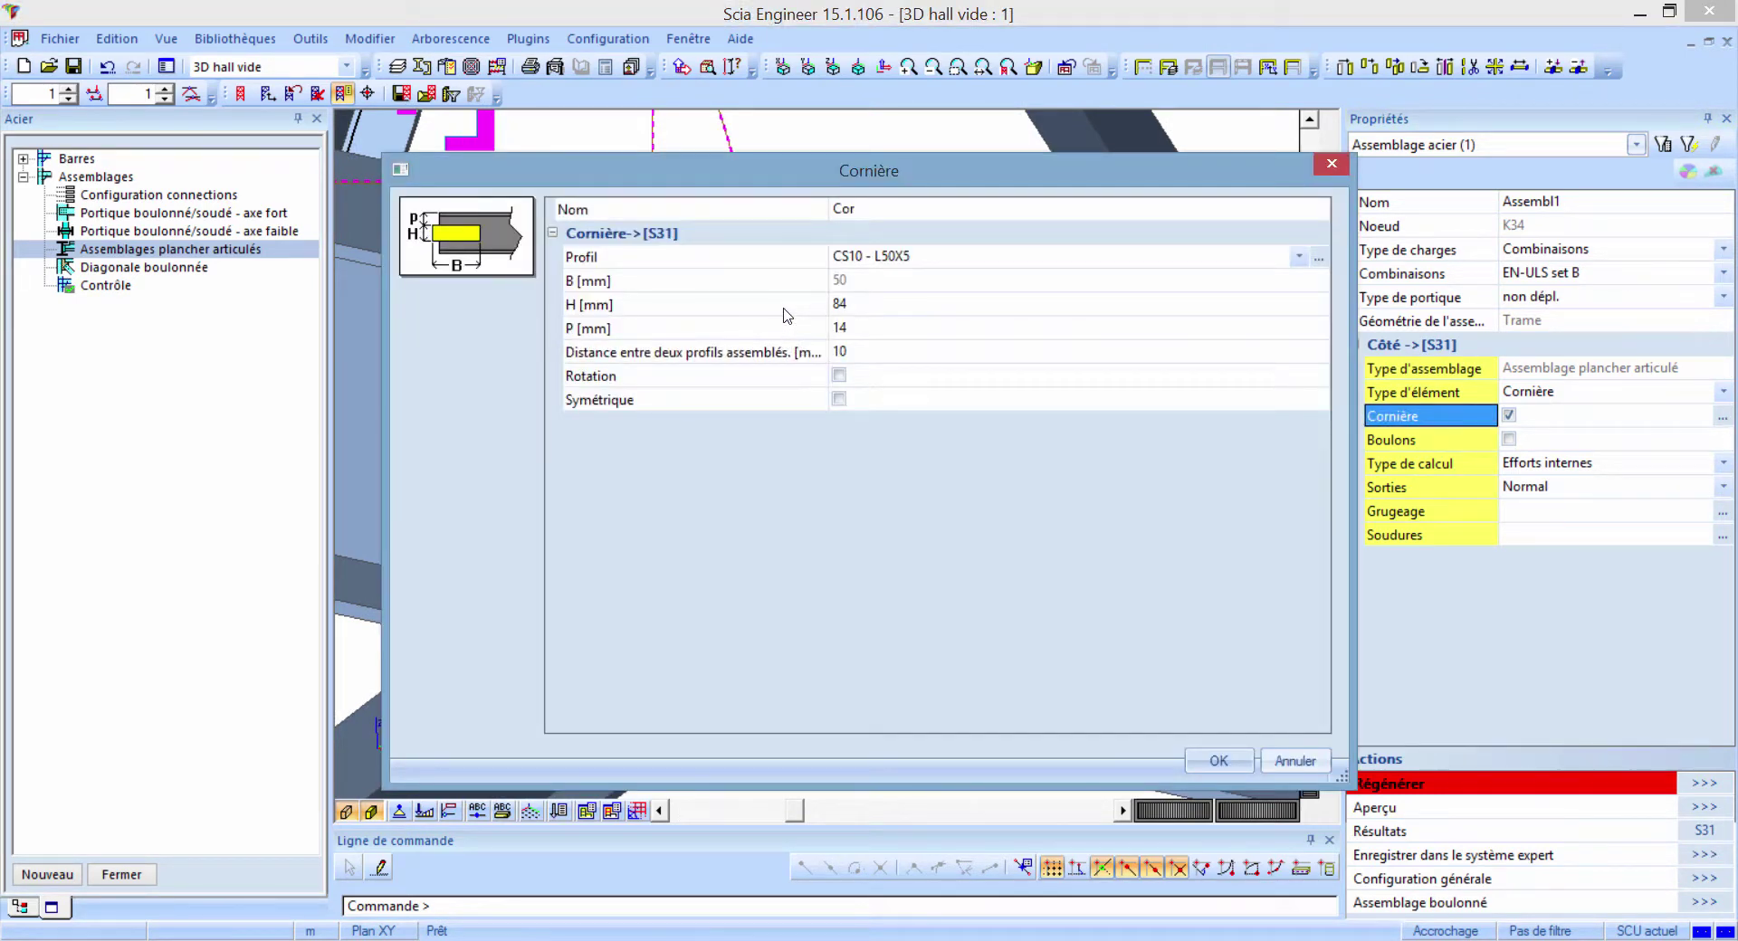
click(965, 260)
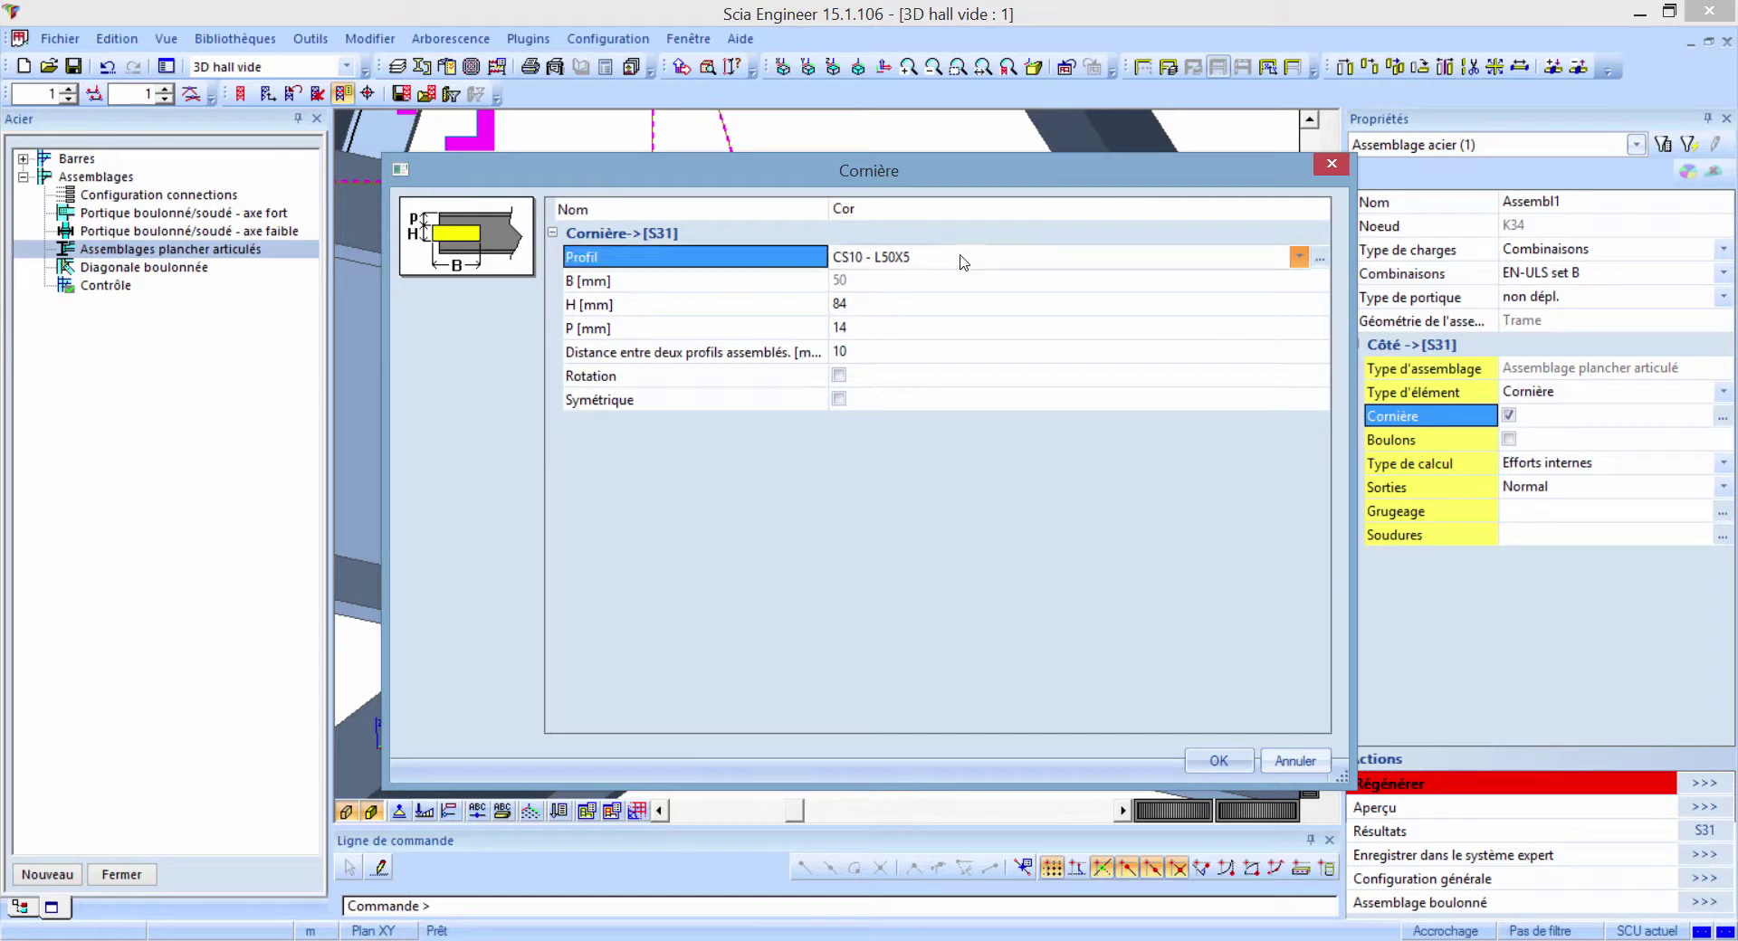
click(965, 260)
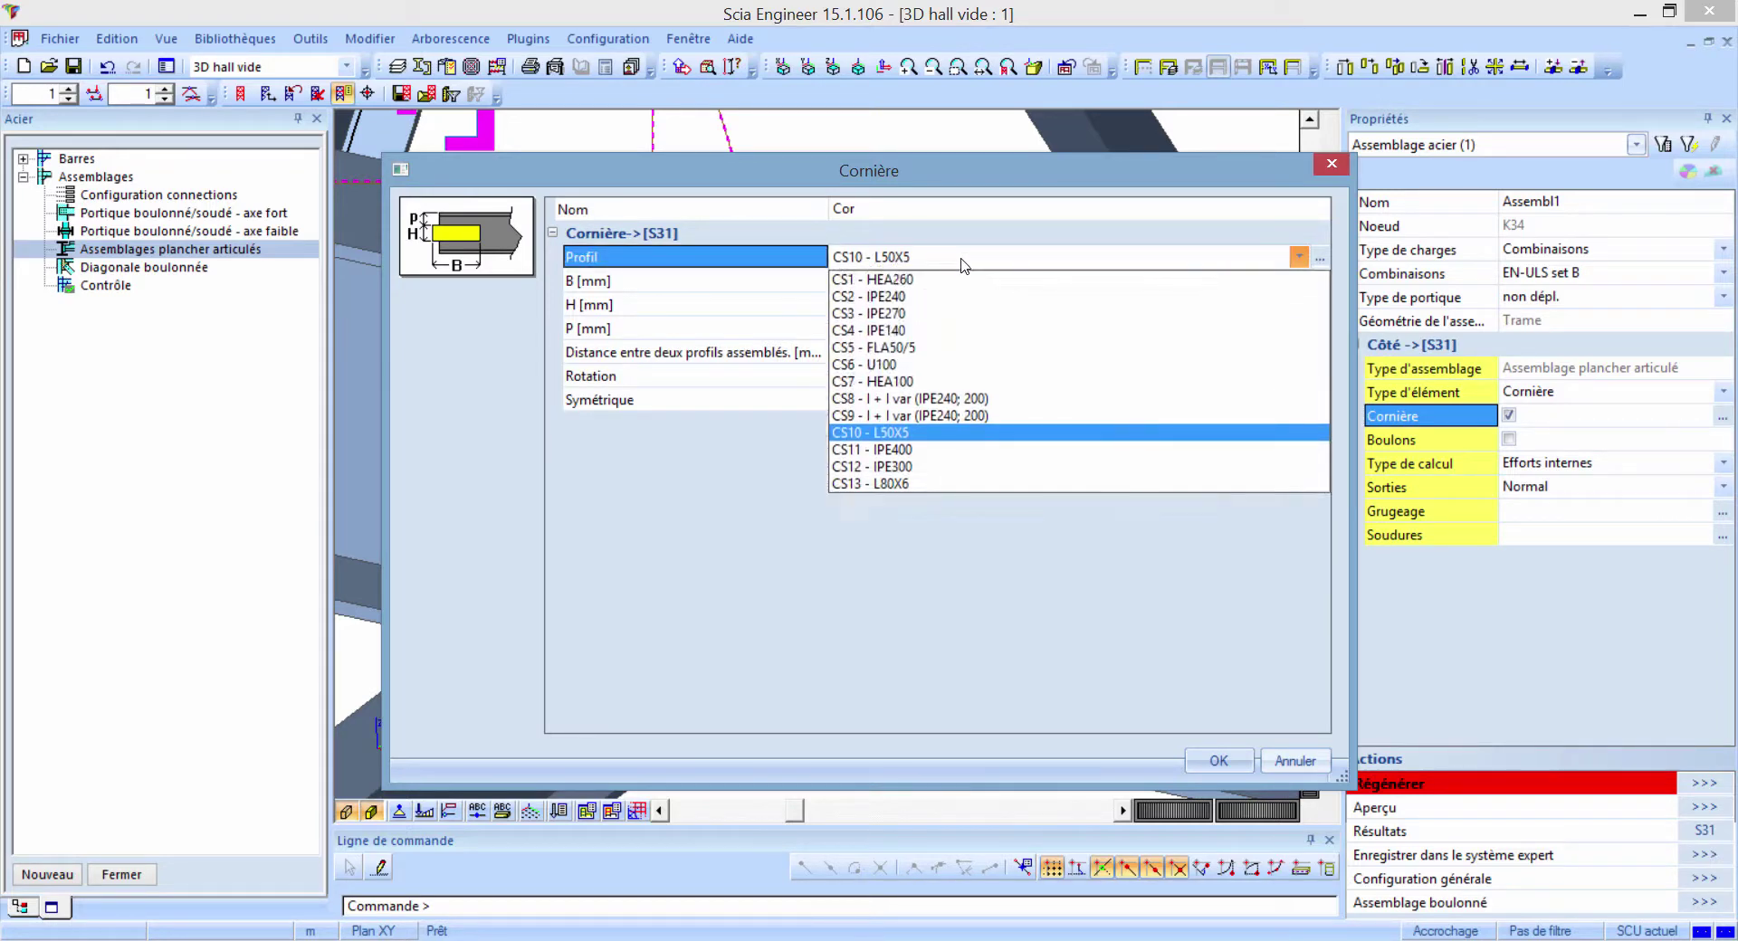
click(915, 484)
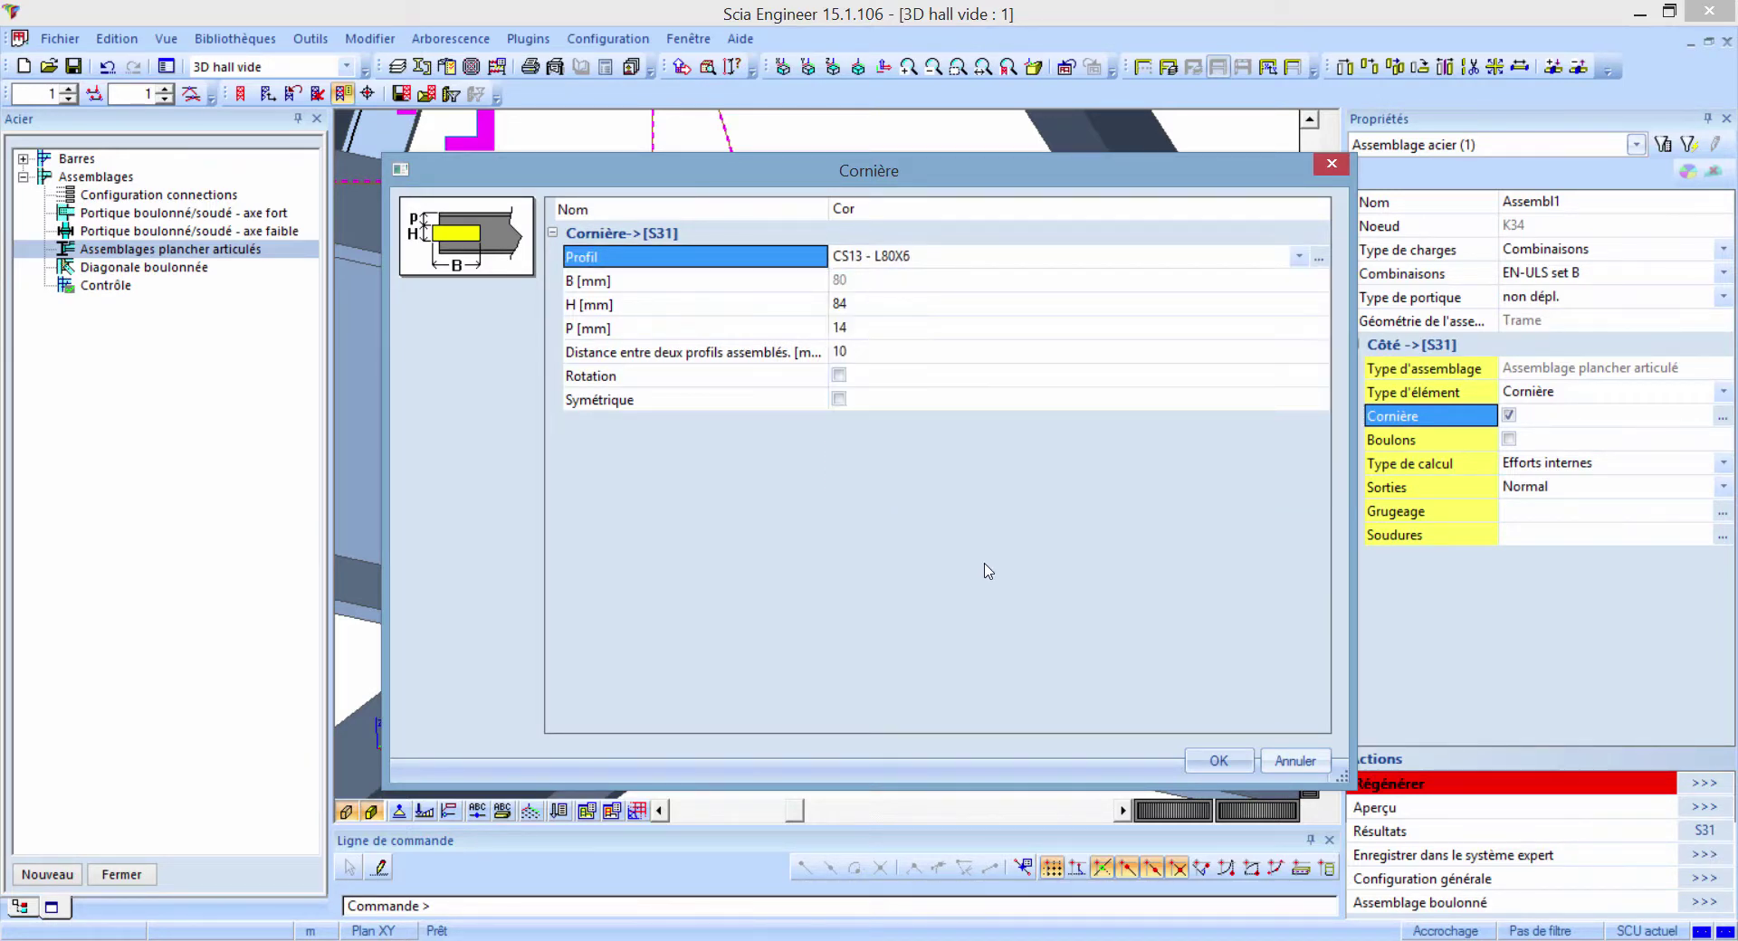
click(1218, 760)
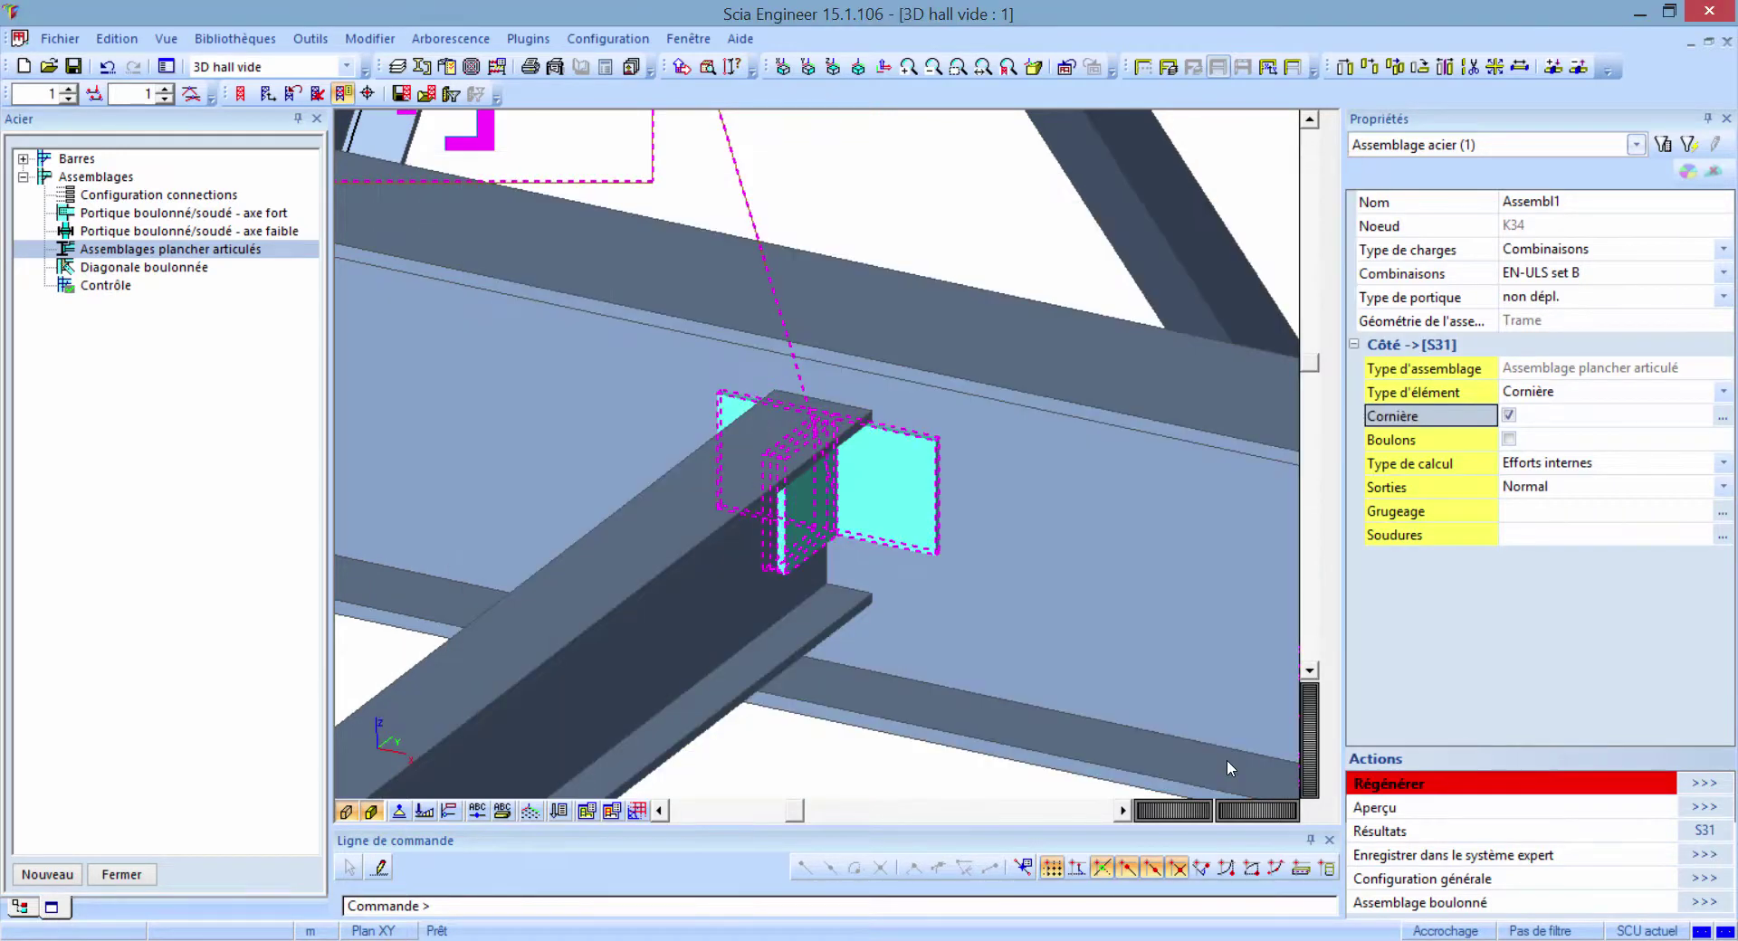
click(1509, 440)
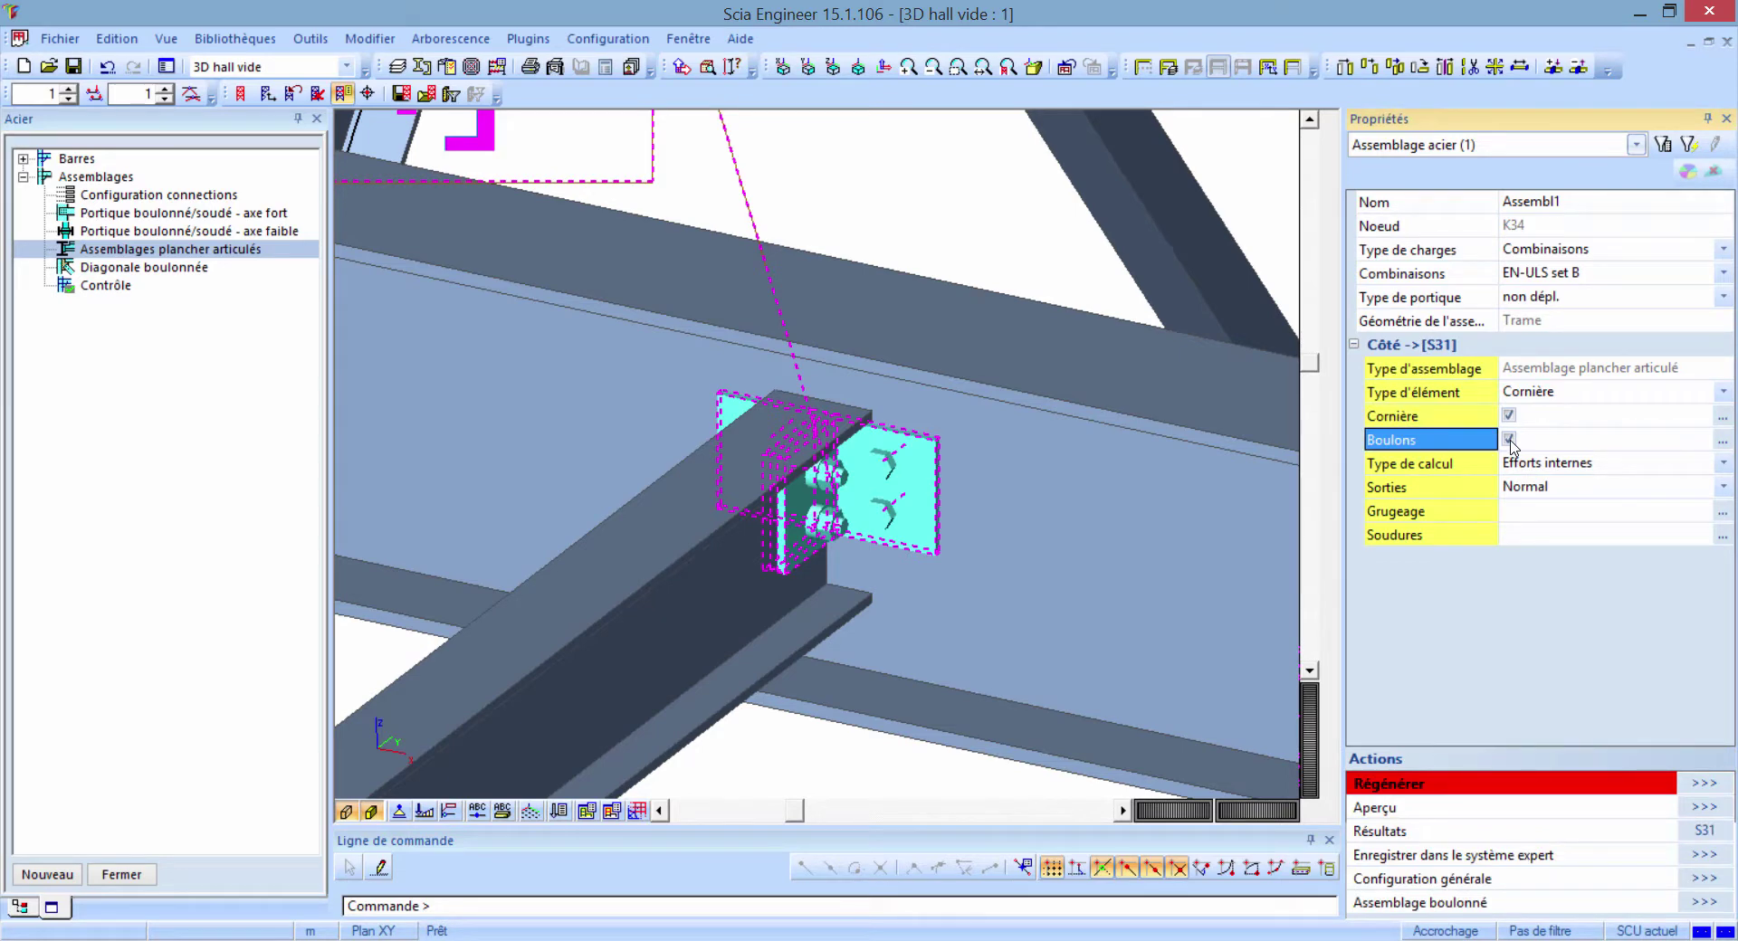
- Regenerate the K34 connection and review its V/VRd unity check and Contrôle V in the results
click(1705, 784)
click(1705, 831)
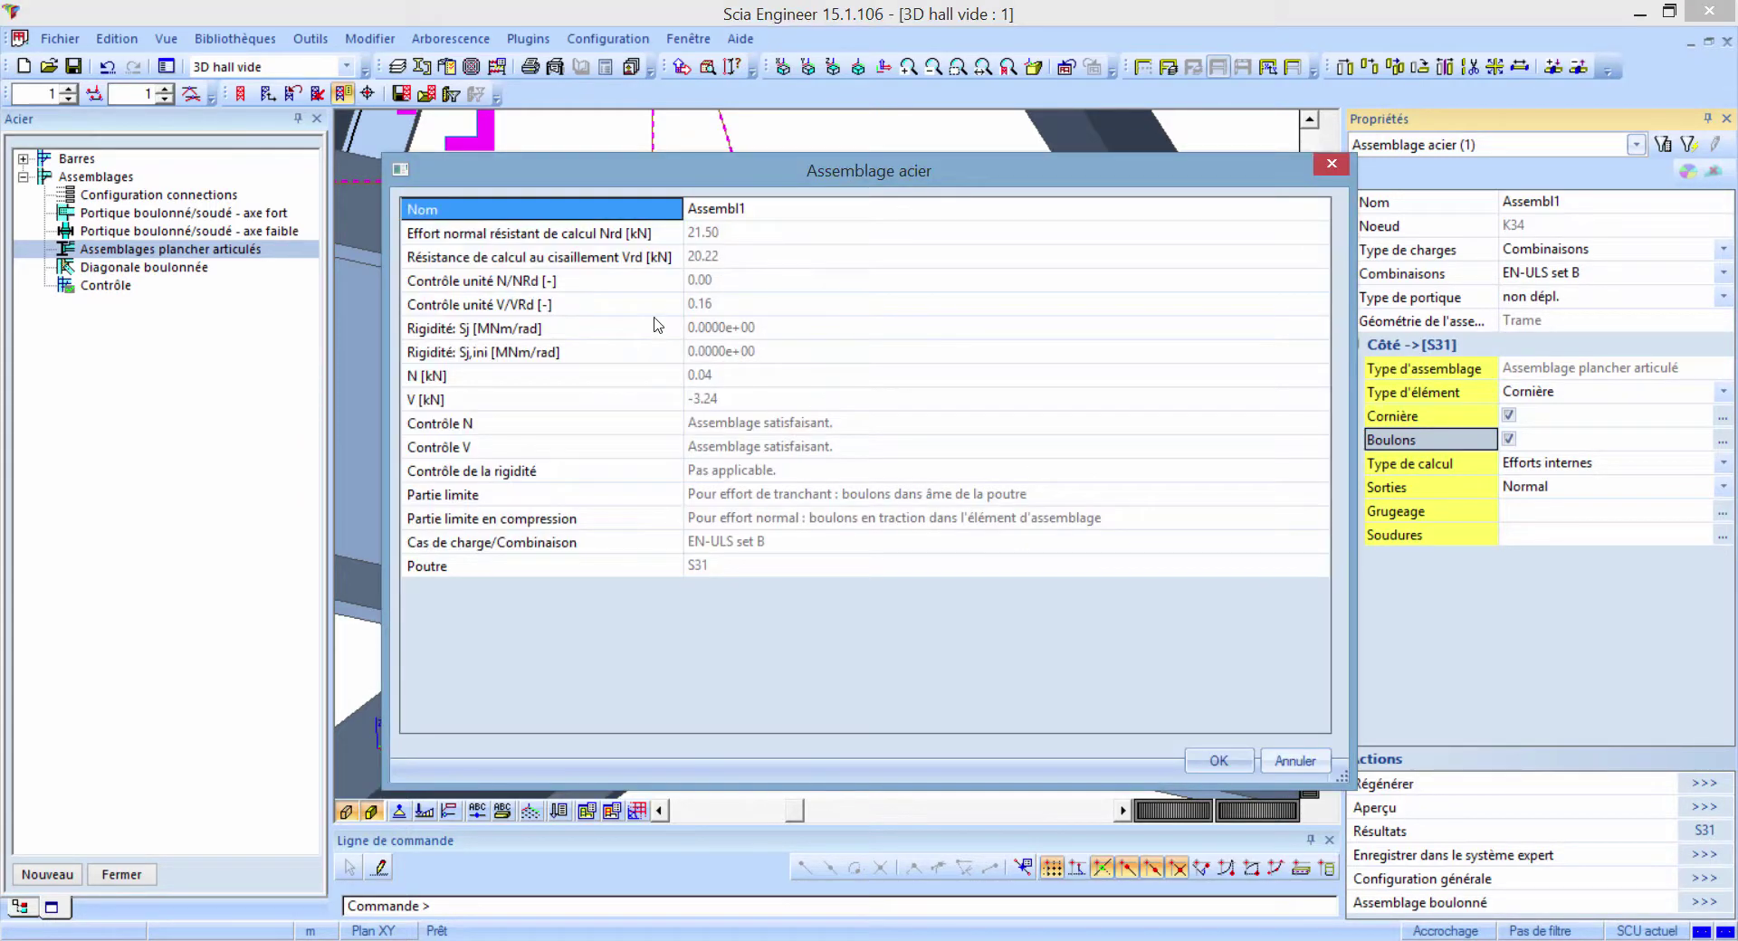
click(647, 308)
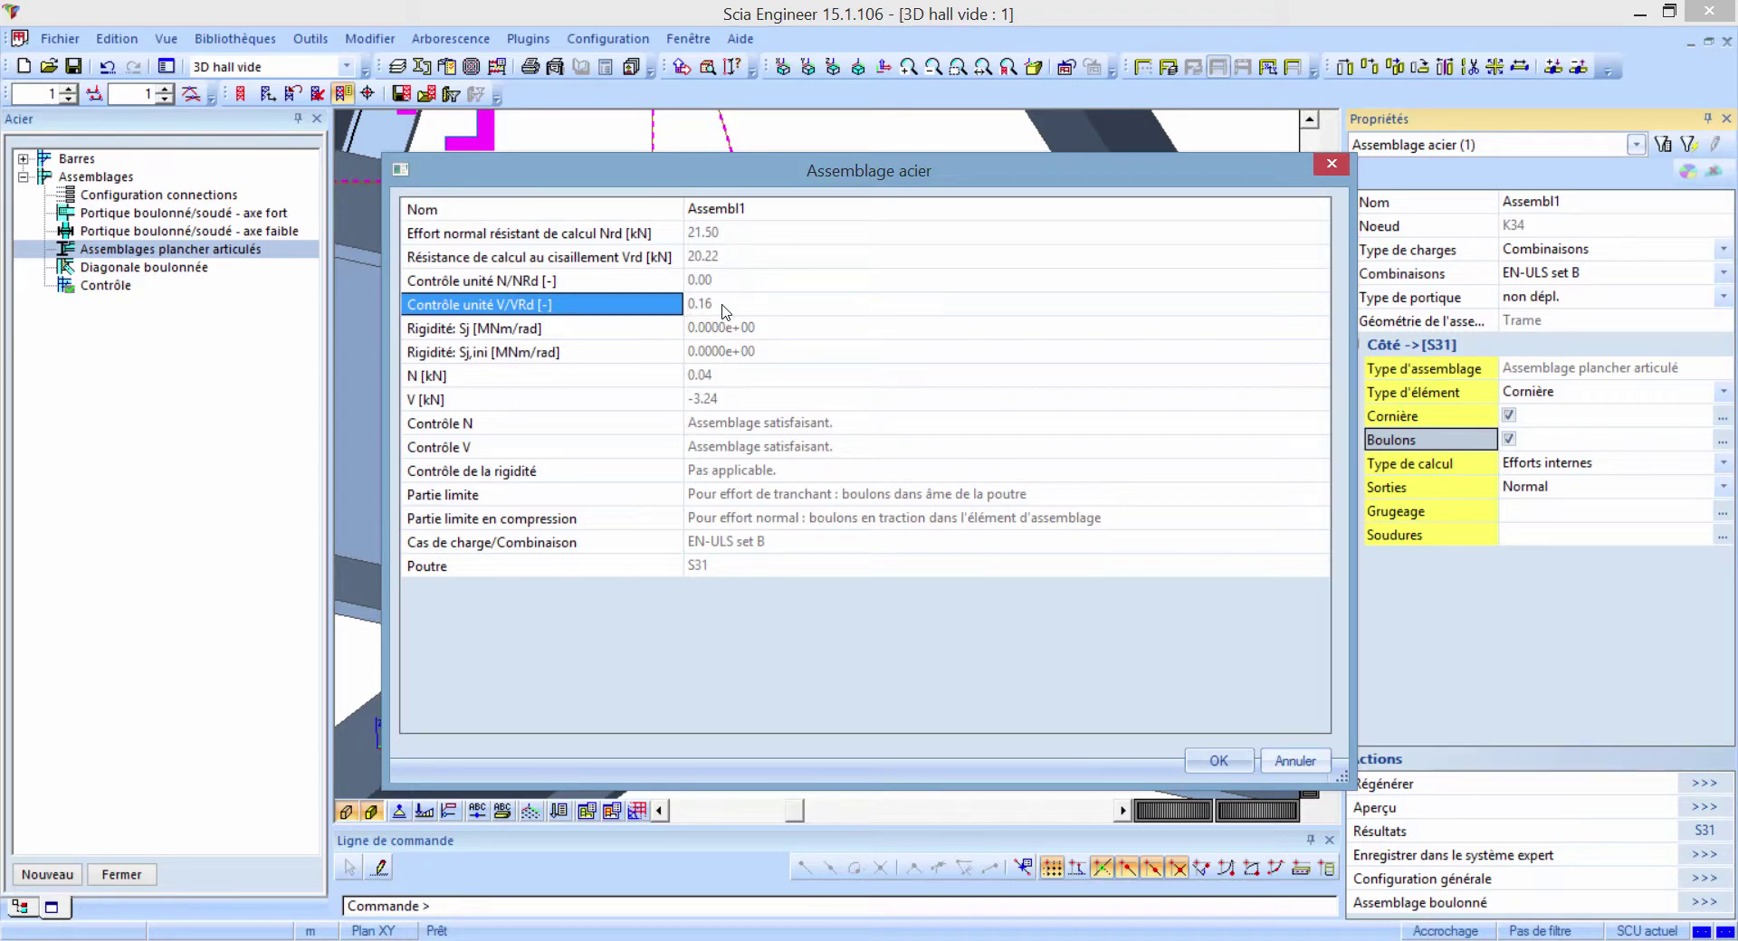
click(735, 450)
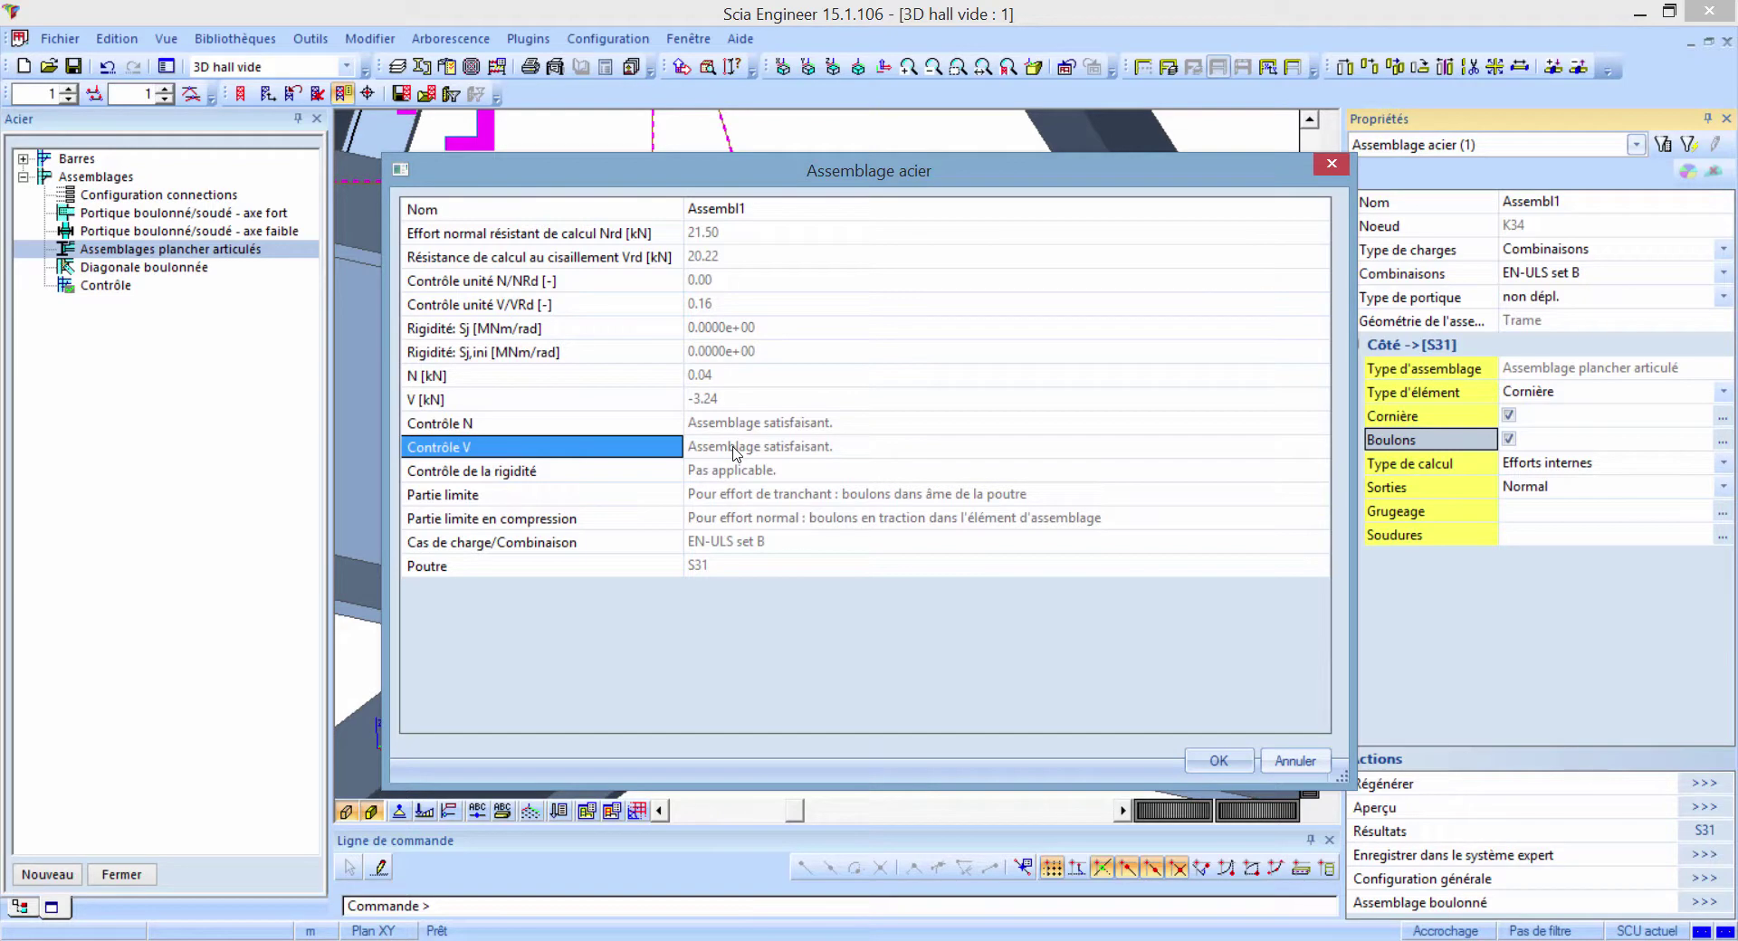
click(1219, 762)
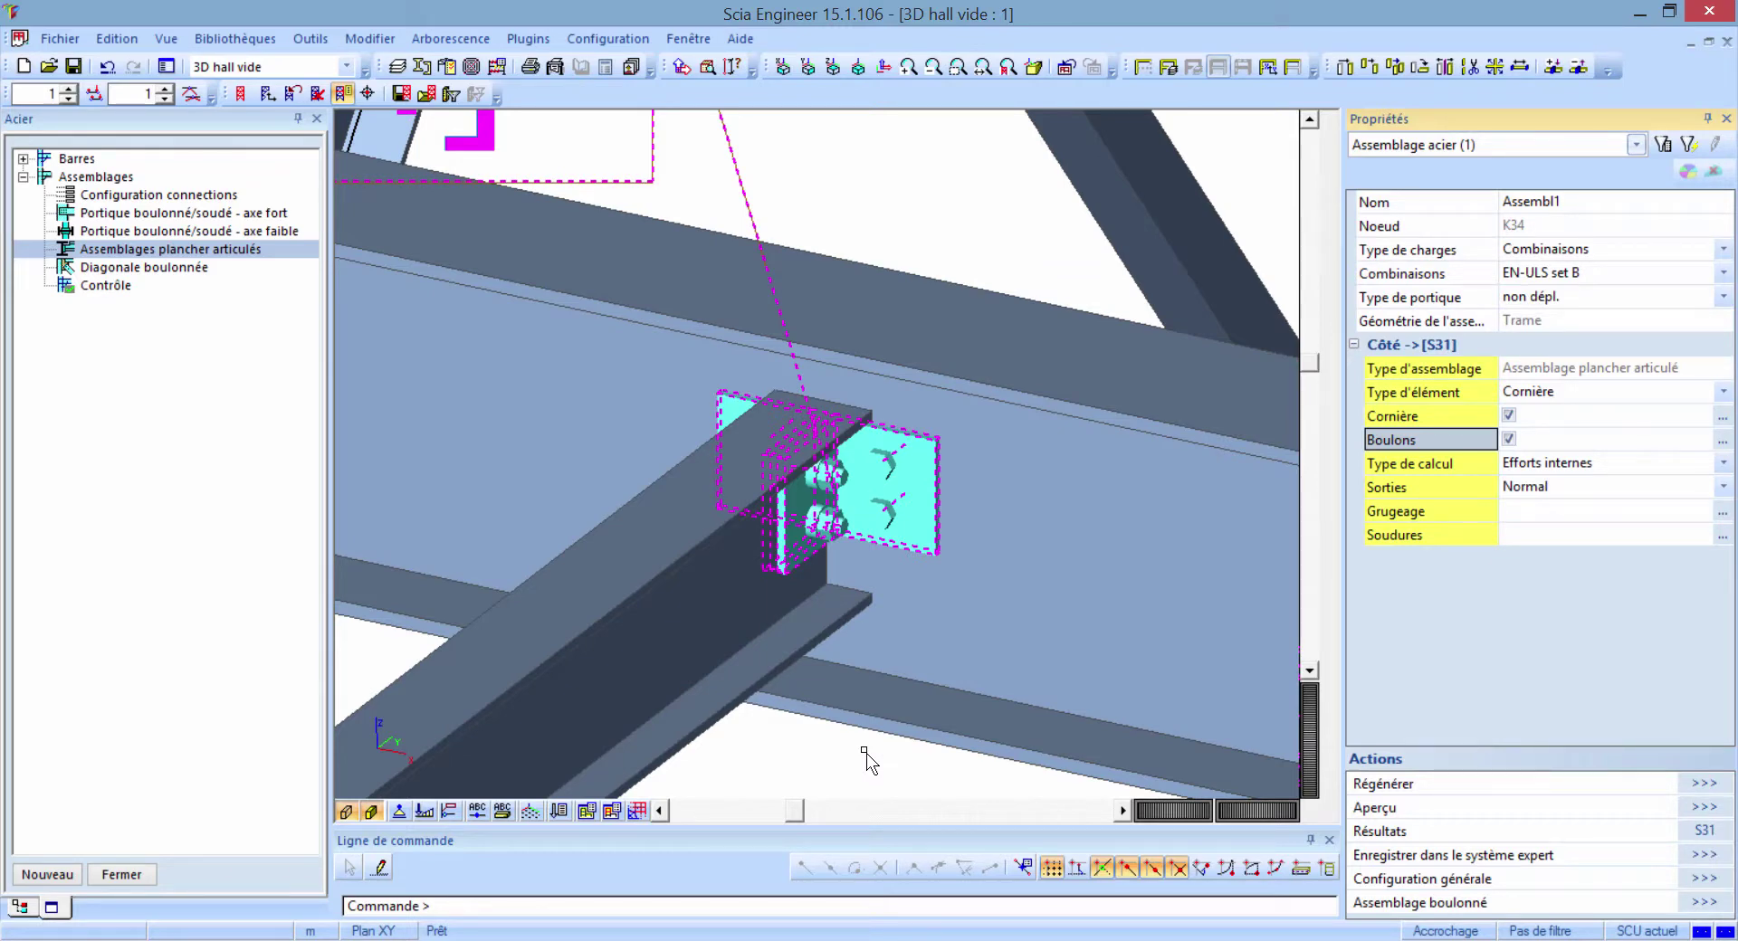
click(166, 232)
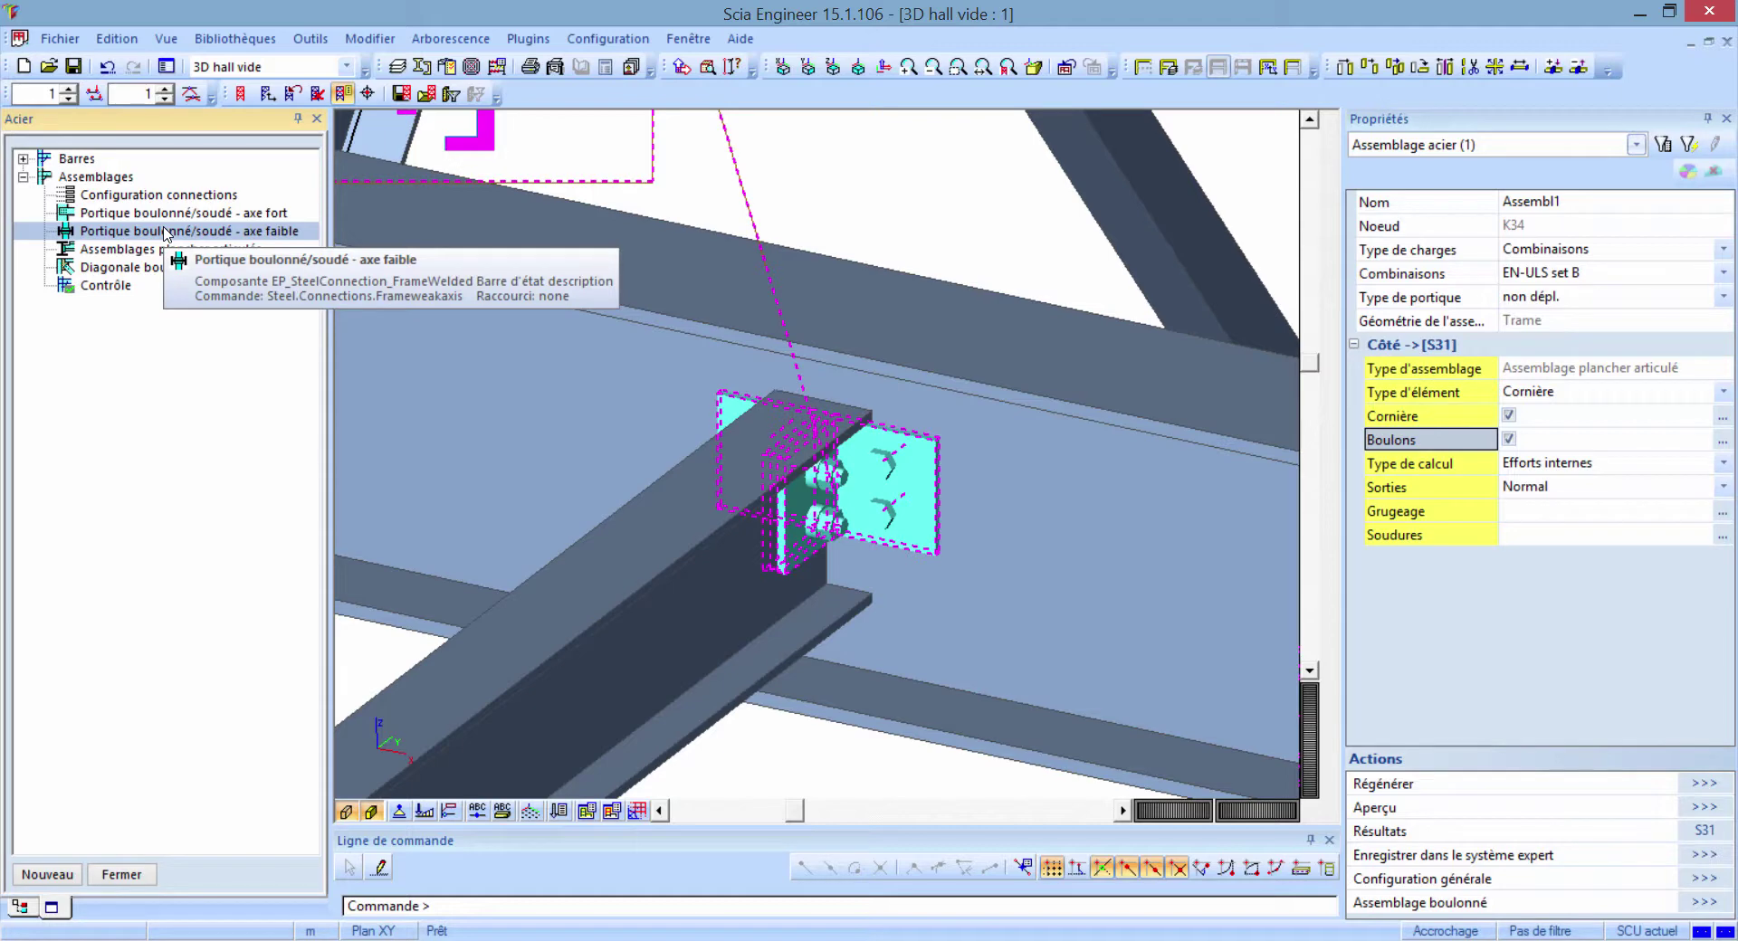
scroll(853, 487, down, 2)
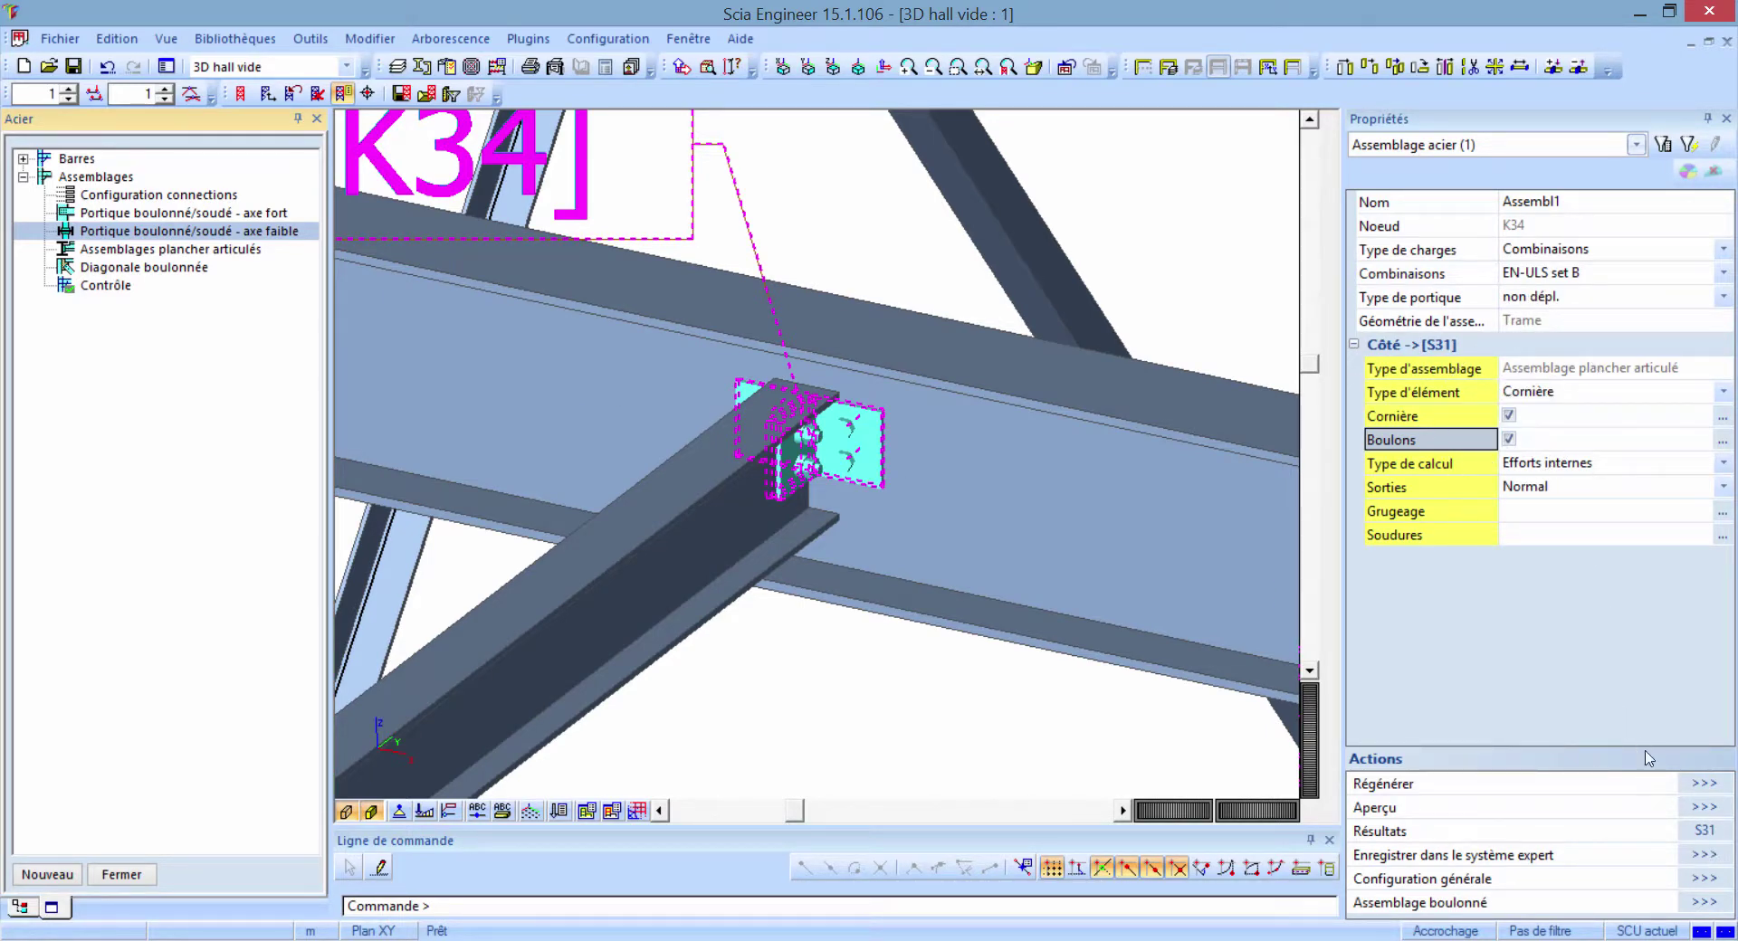
click(1700, 846)
- Deselect the K34 connection and display the nodal supports at the foot of the middle column in the front gable
click(930, 692)
scroll(930, 691, down, 5)
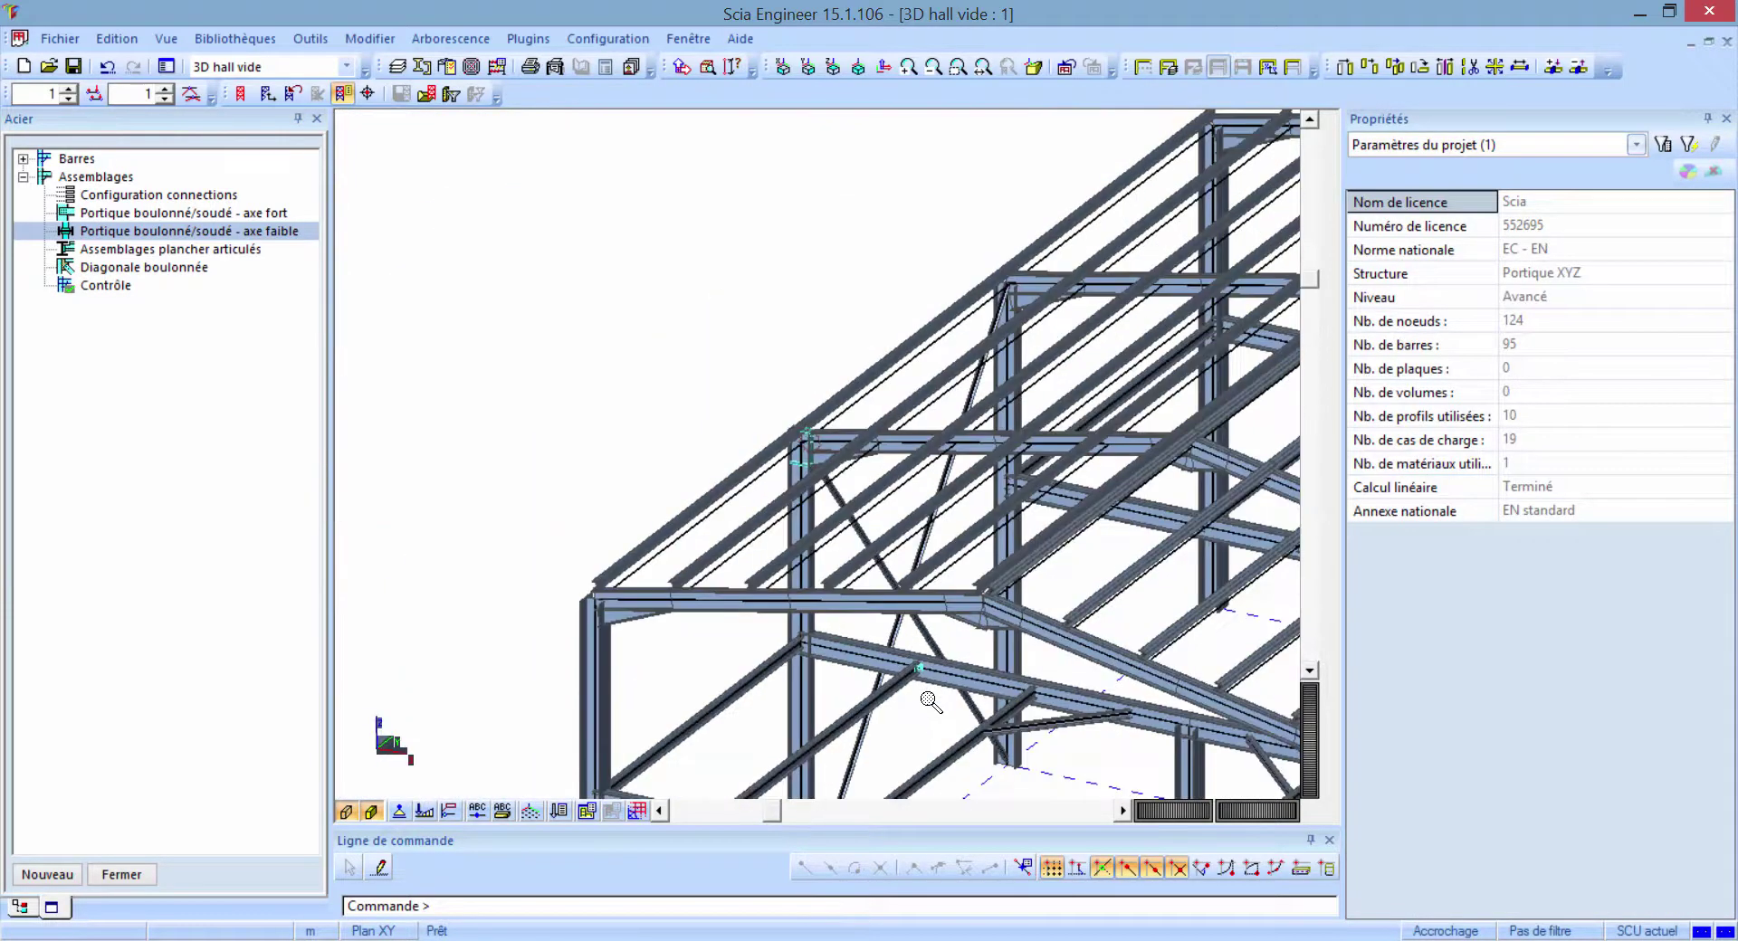
scroll(894, 628, down, 5)
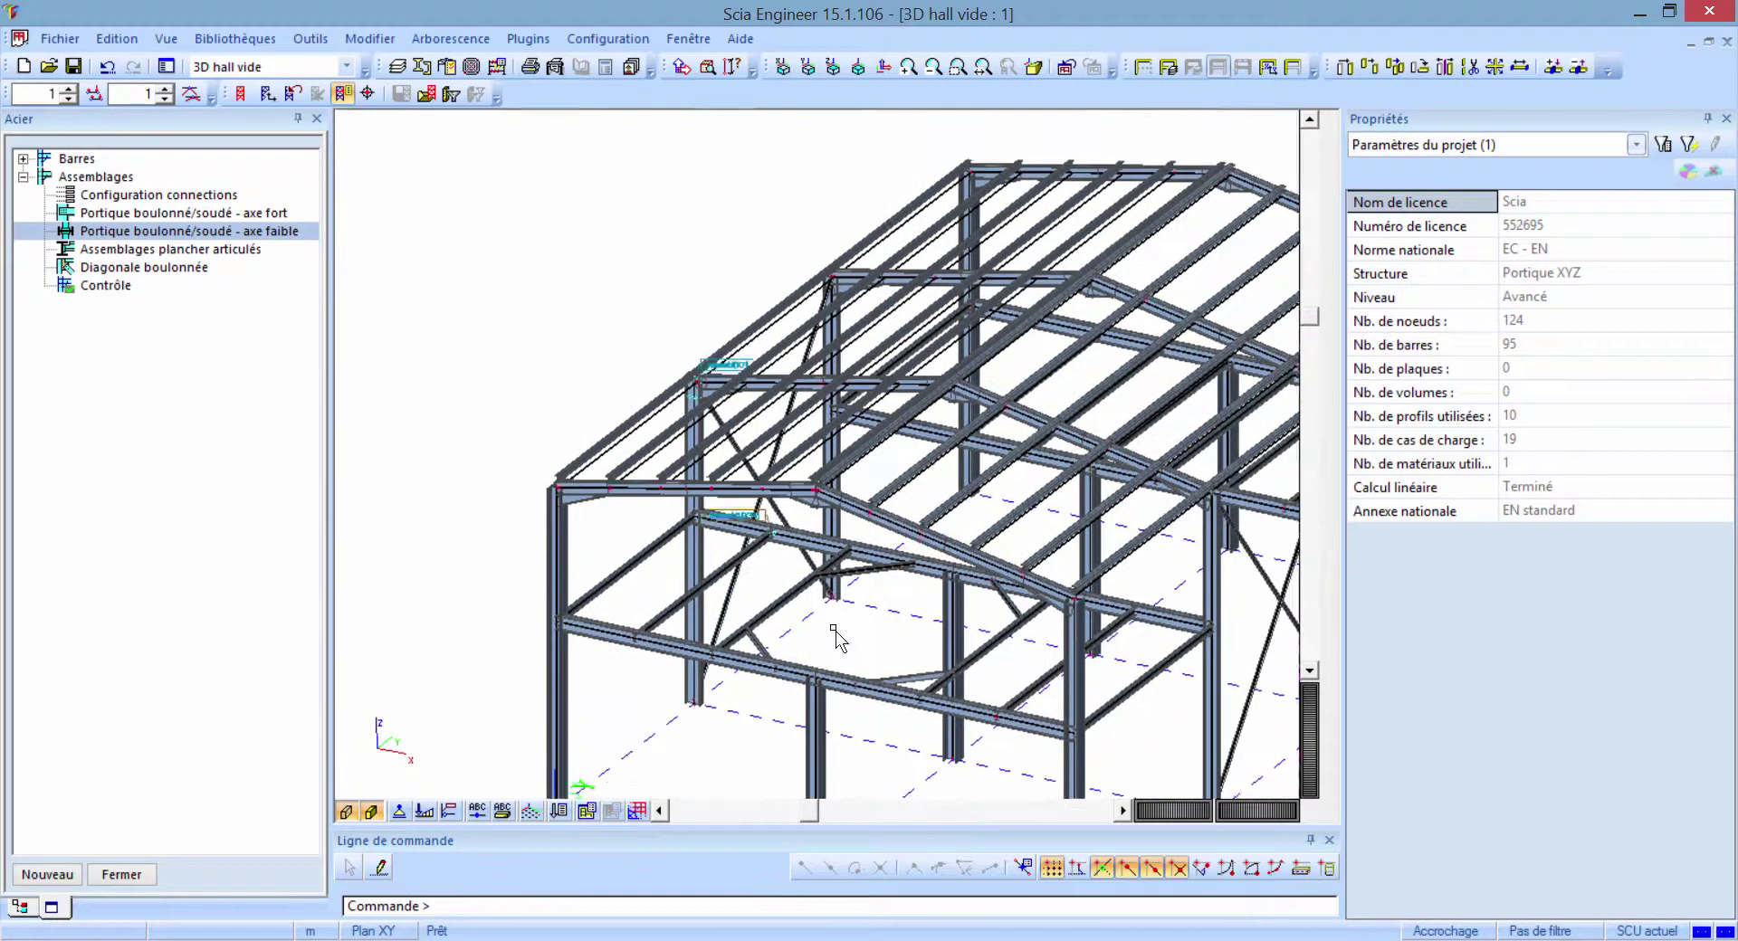
middle_drag(894, 628, 774, 566)
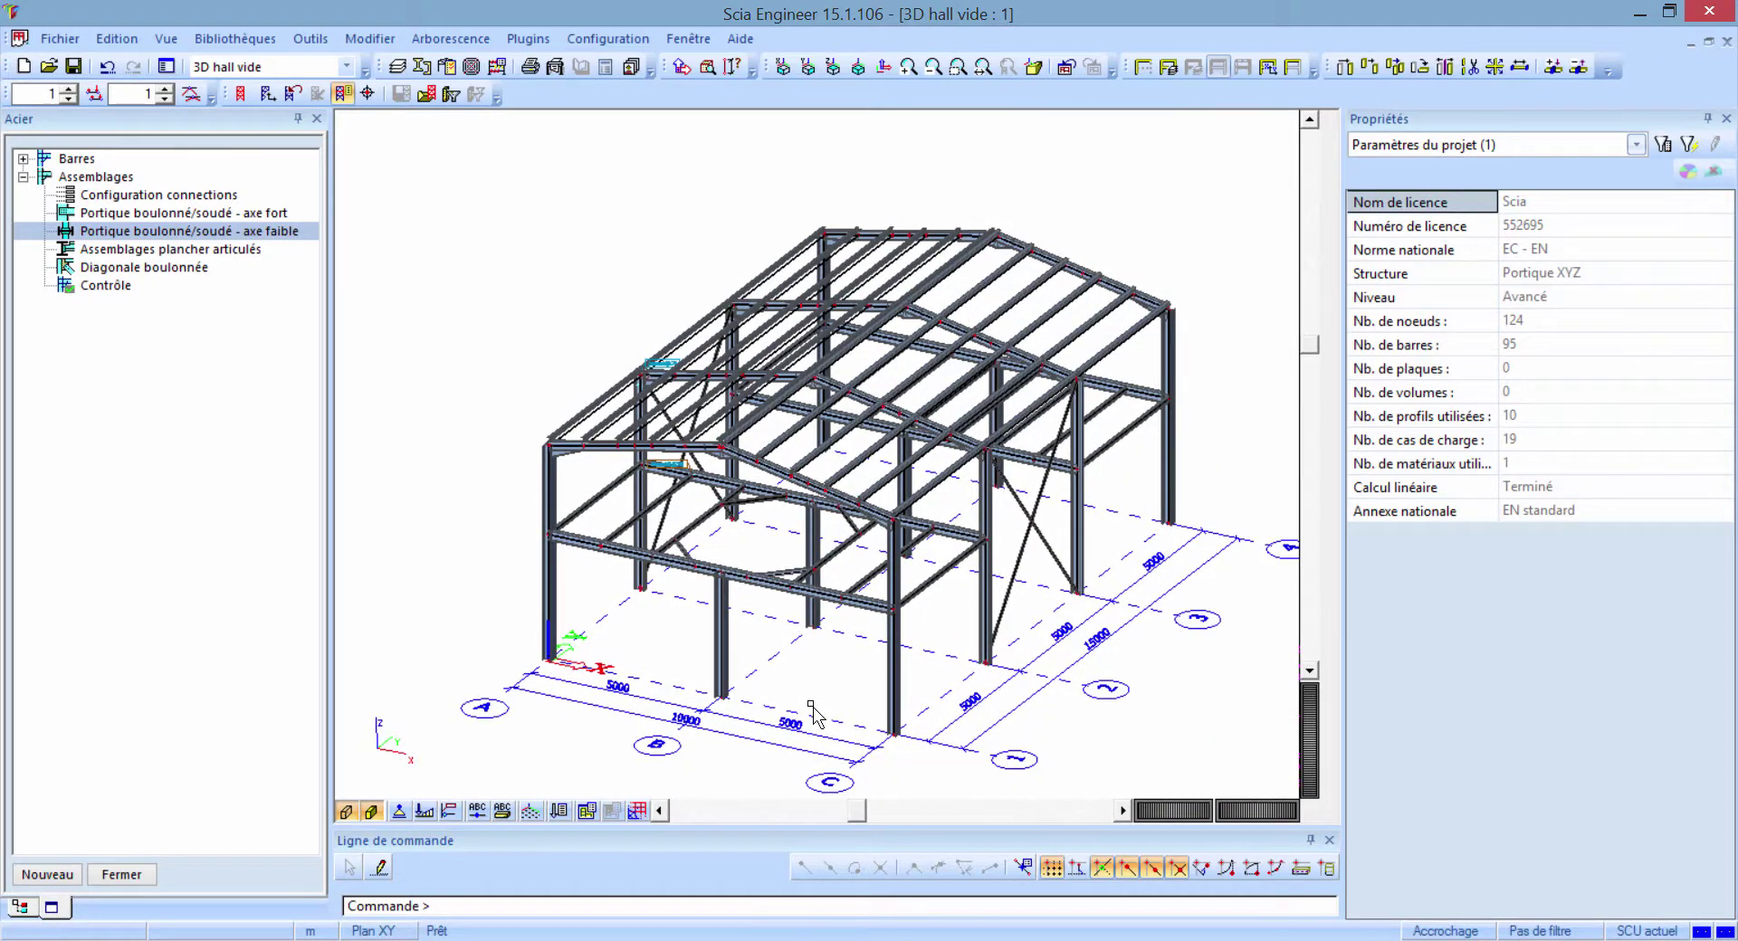
middle_drag(744, 720, 742, 702)
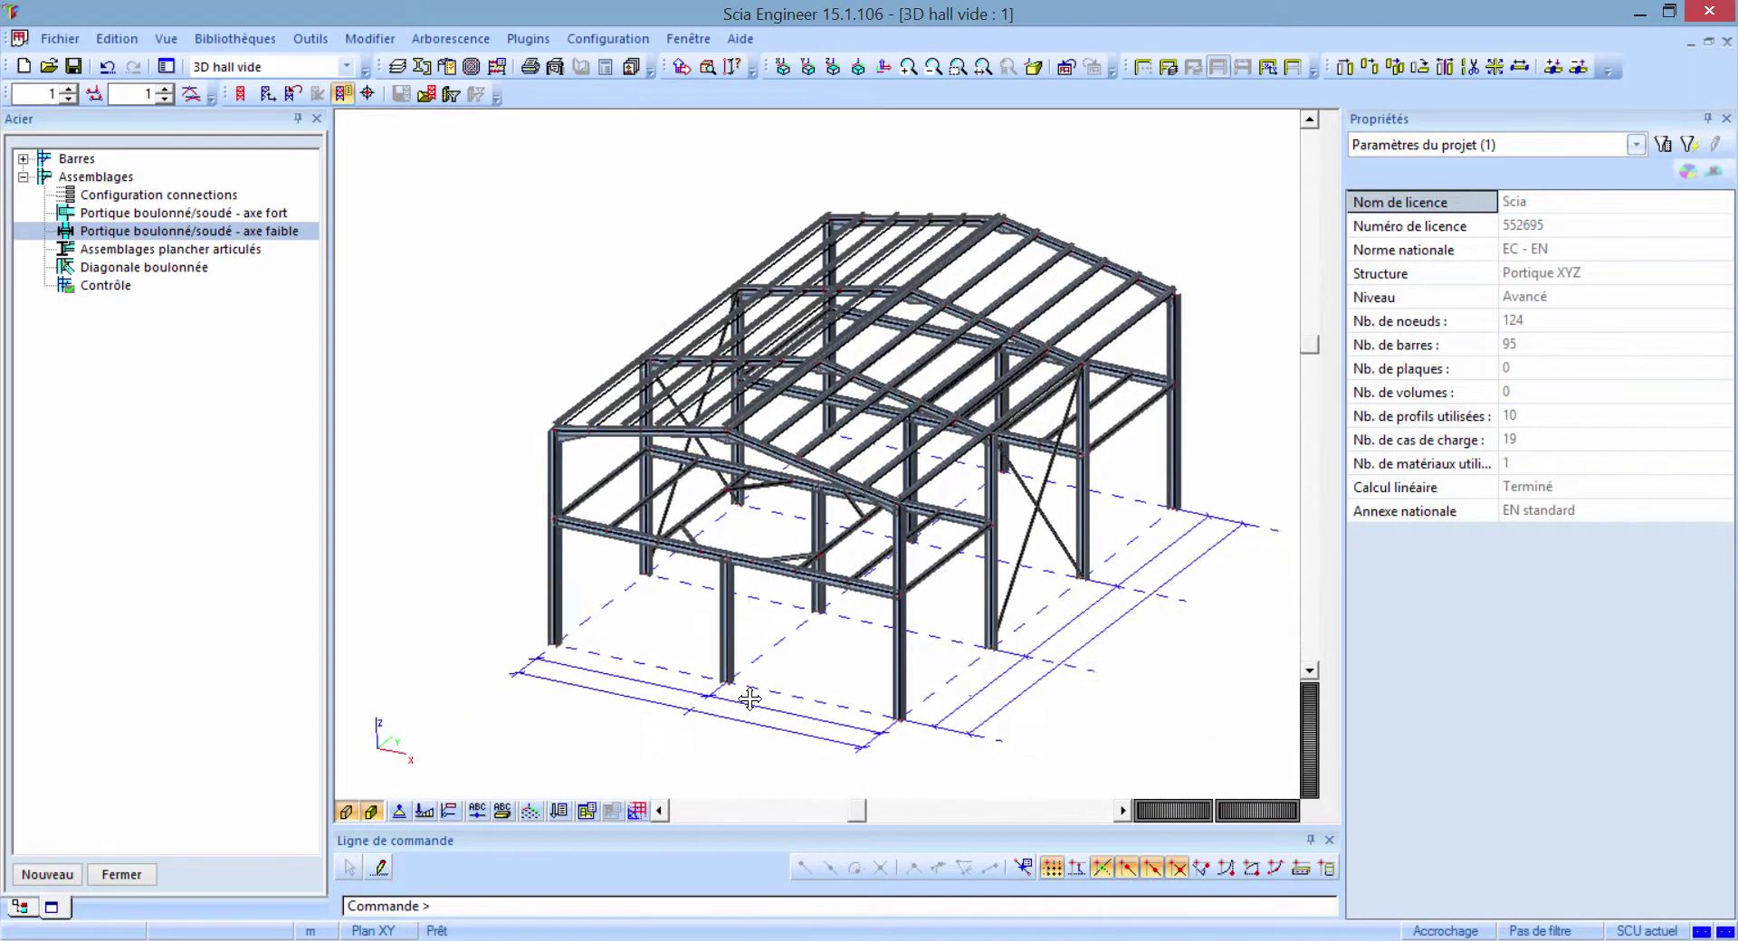
scroll(739, 689, up, 3)
scroll(764, 702, up, 5)
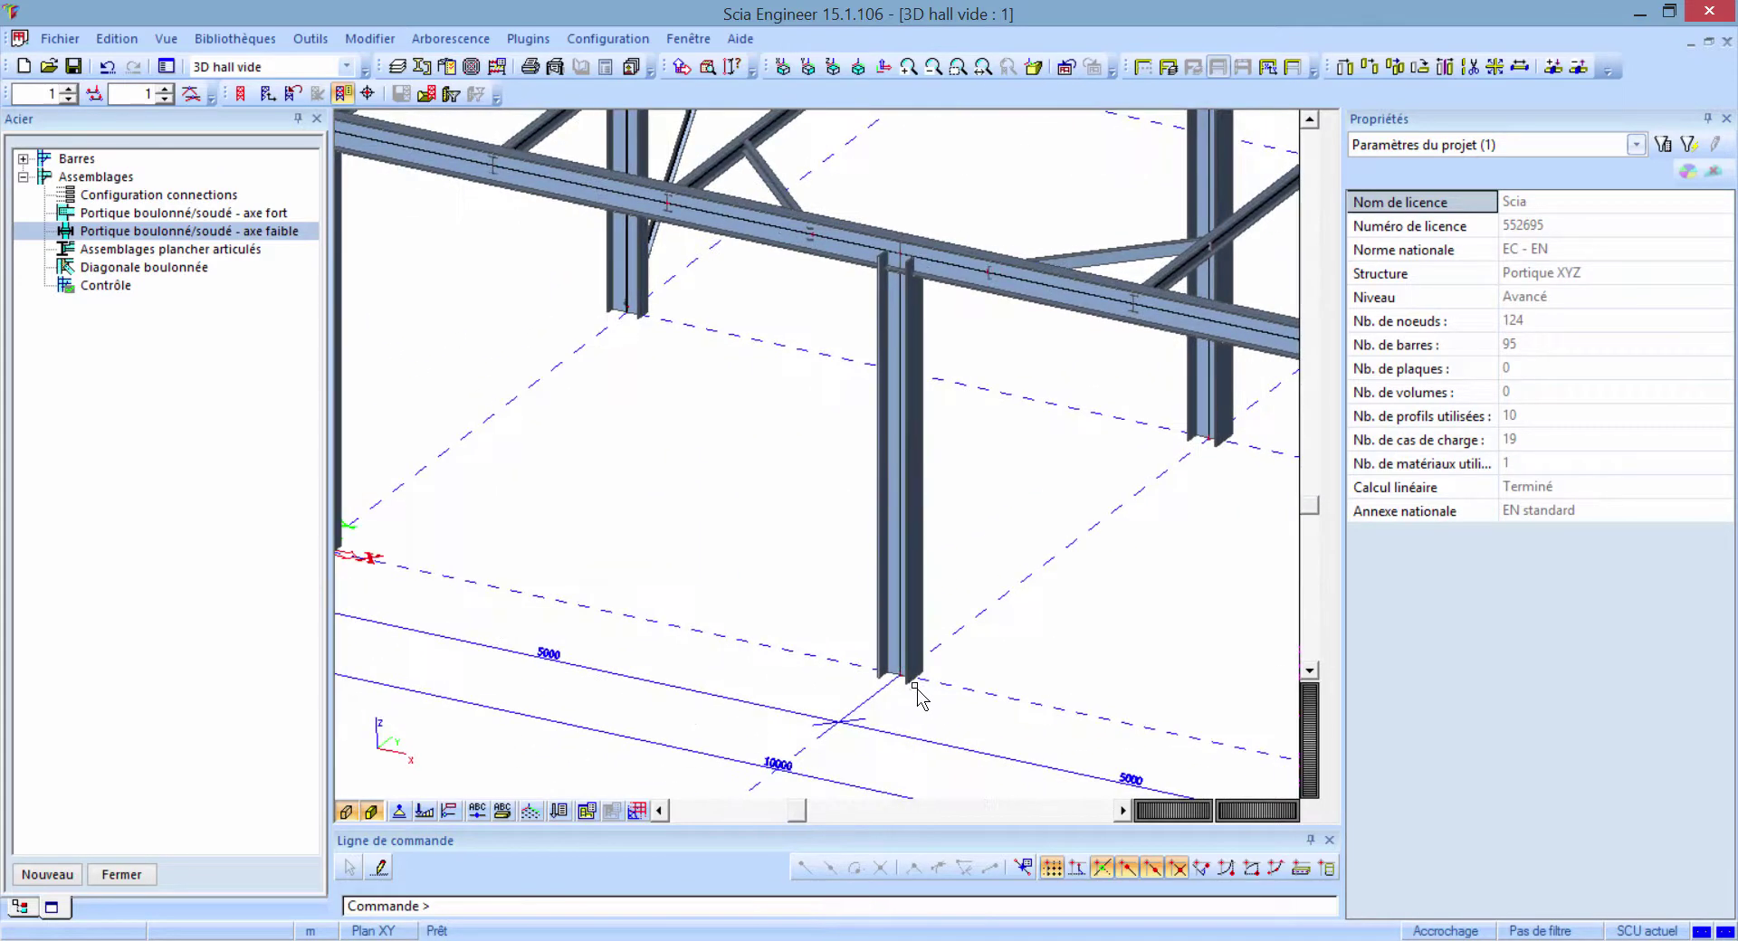
click(399, 812)
scroll(594, 466, down, 3)
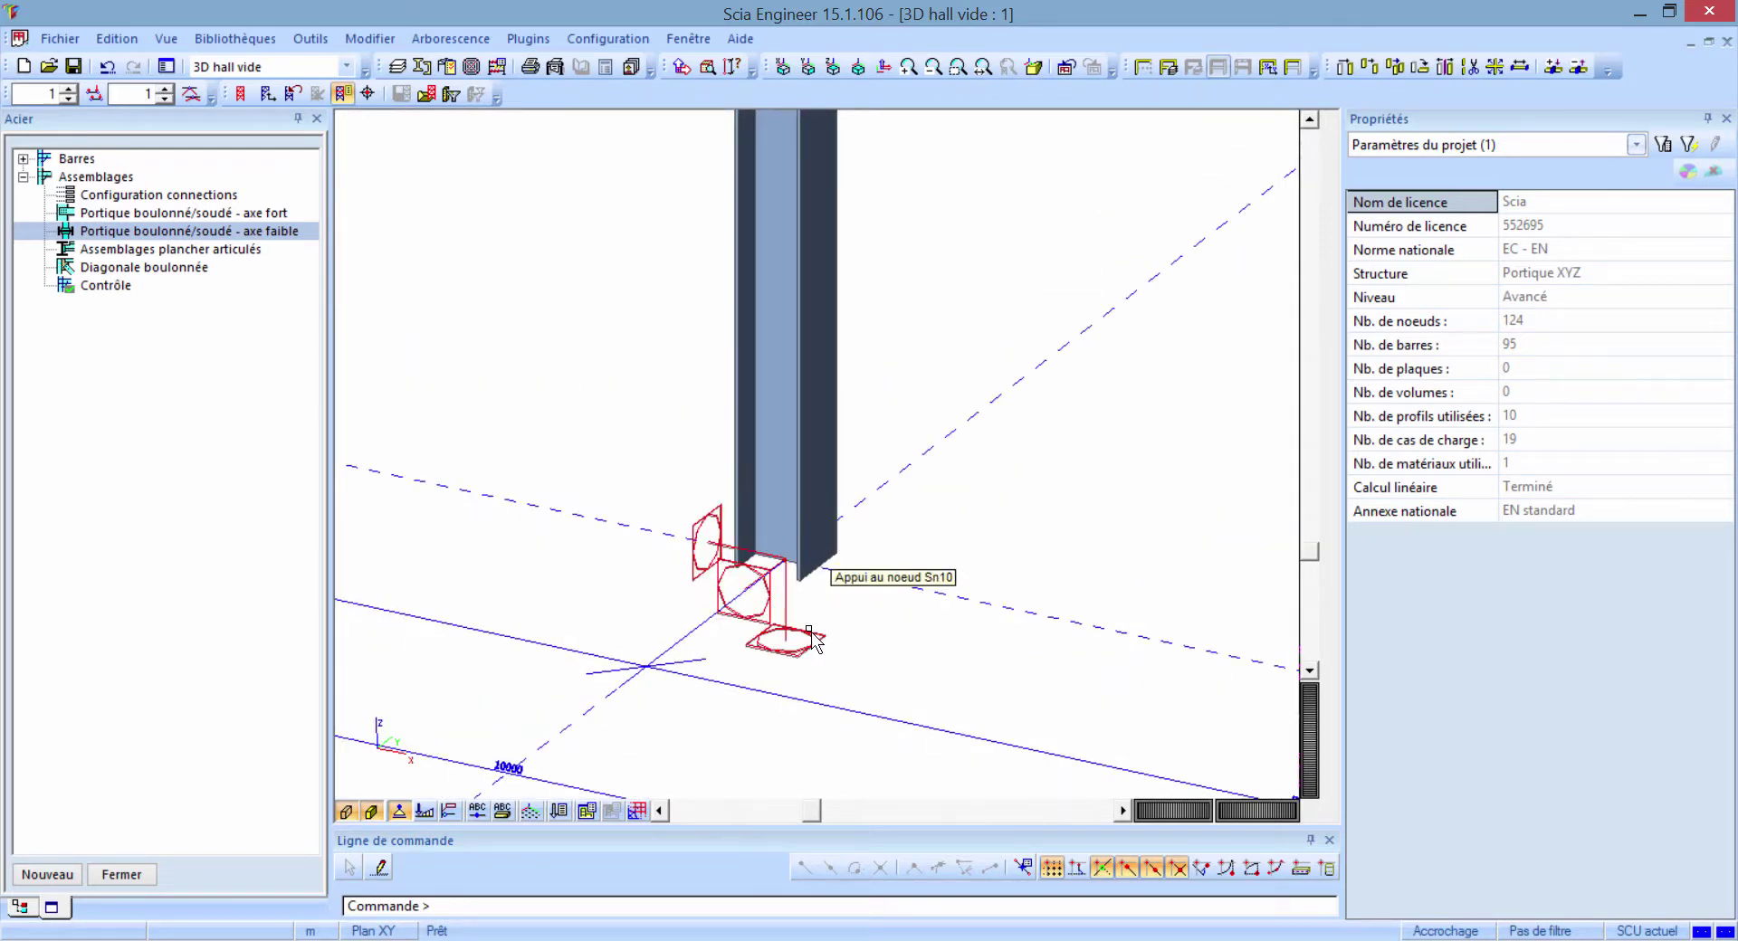
- Create a strong-axis frame connection (Portique boulonné/soudé - axe fort) at the foot of column S96, node K117
double_click(280, 219)
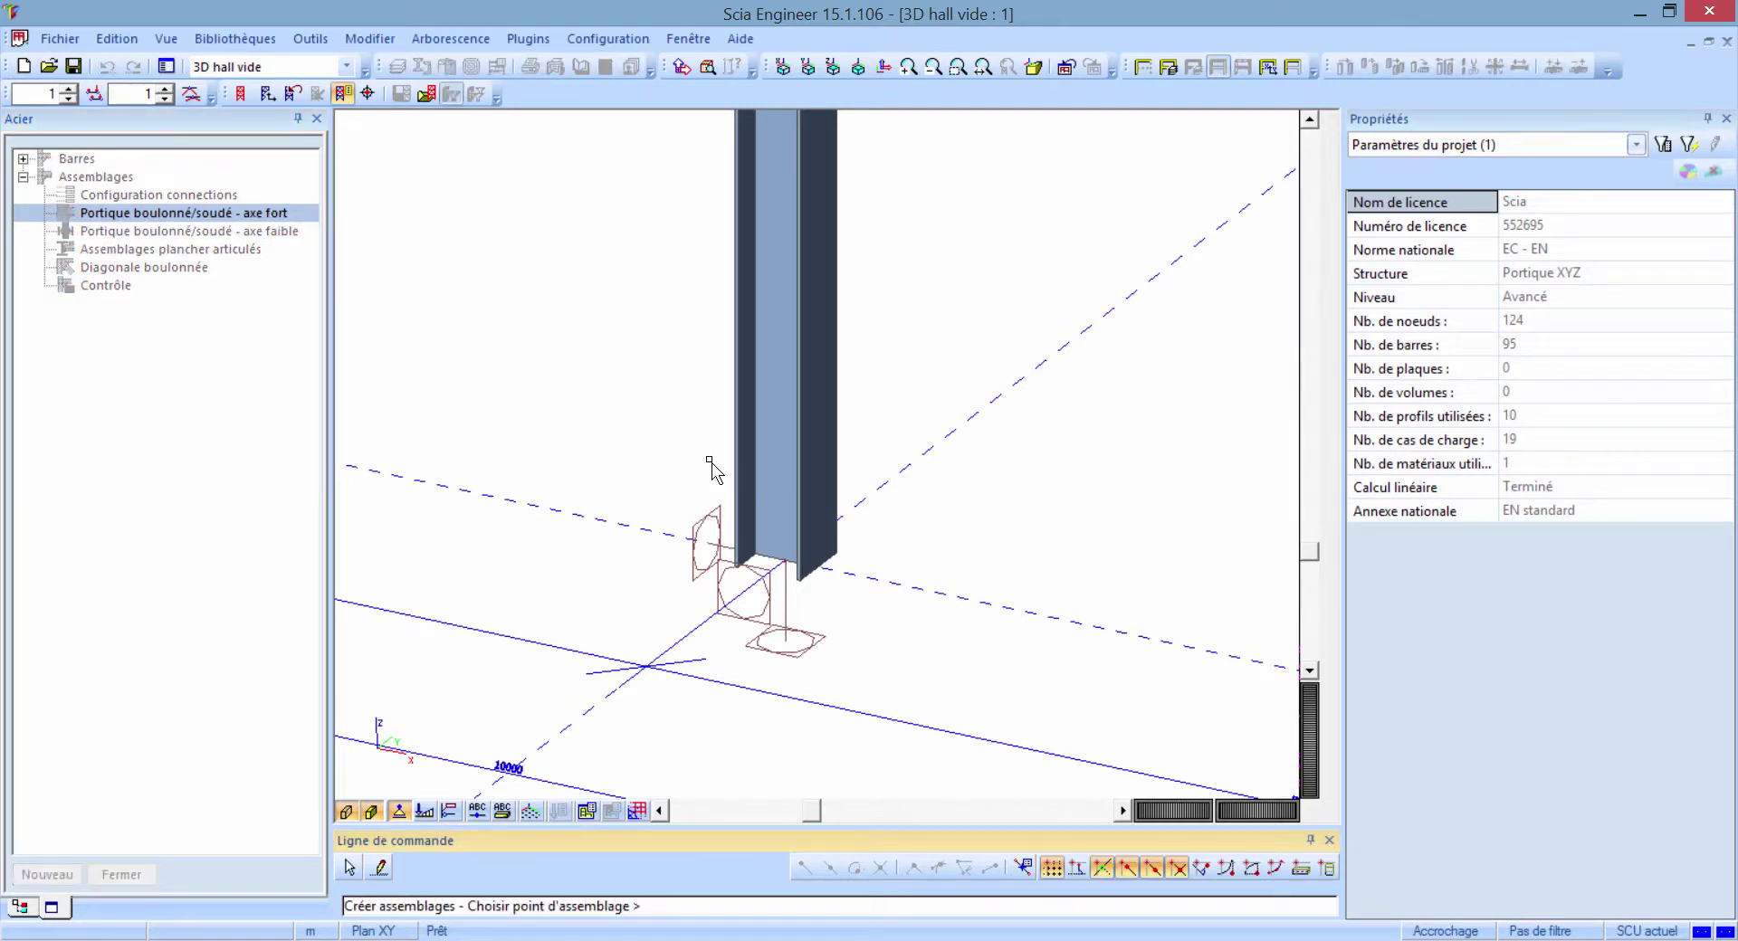
drag(691, 452, 924, 645)
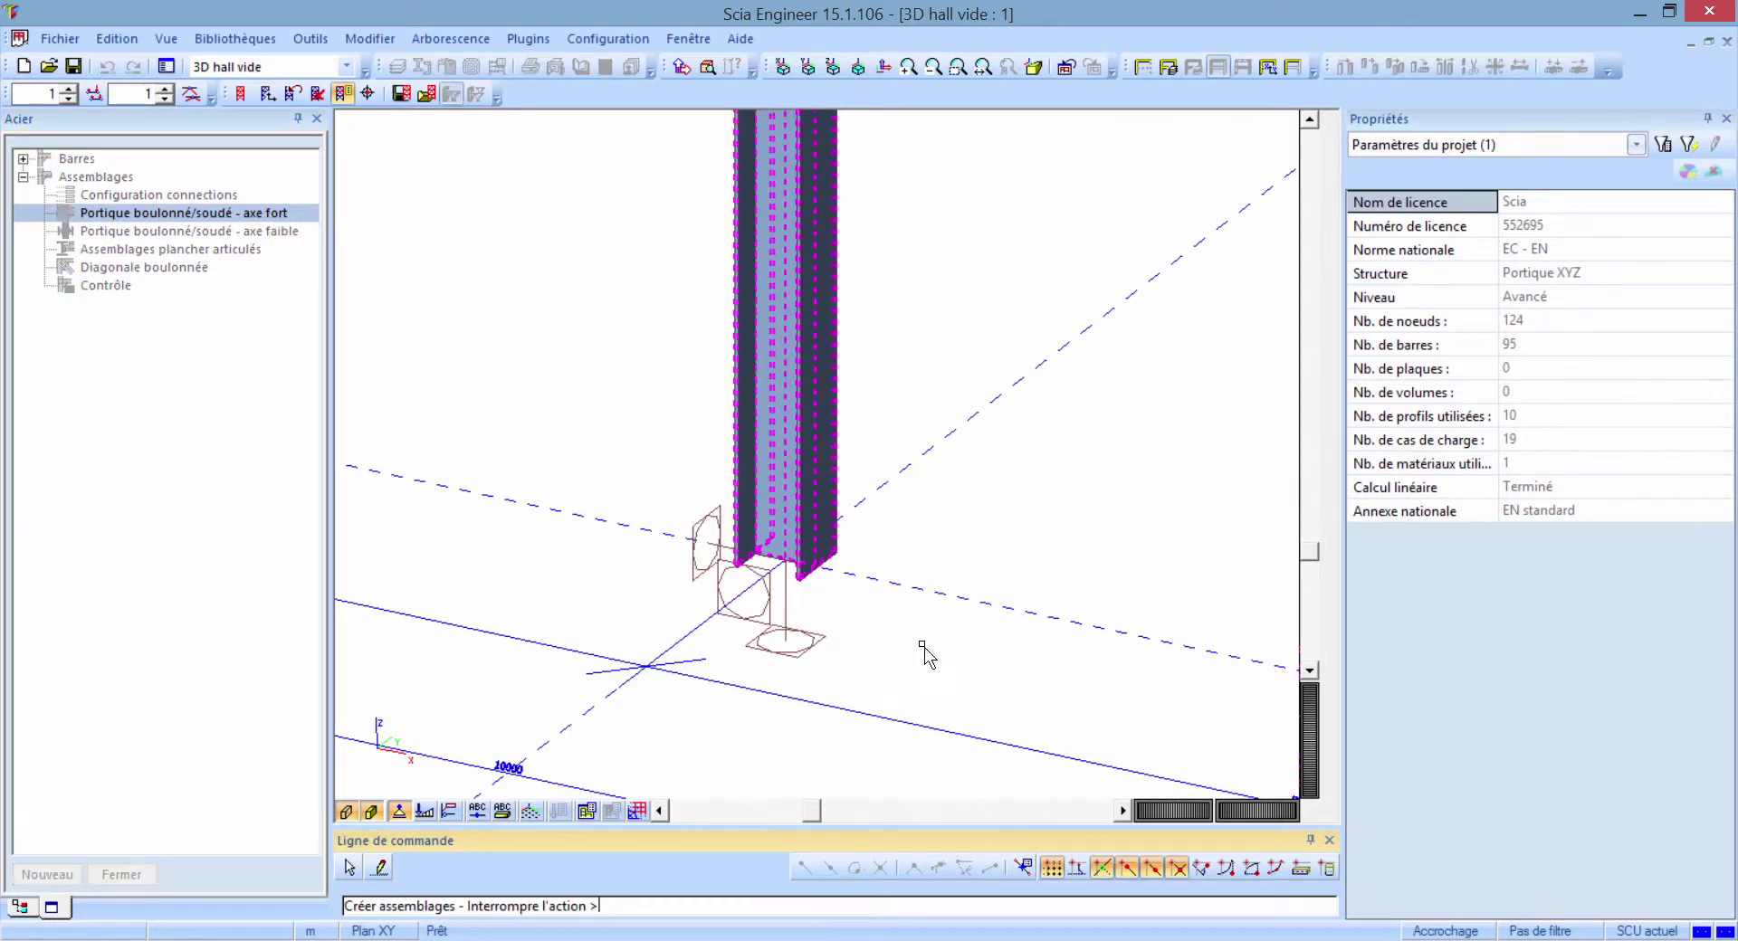
key(Escape)
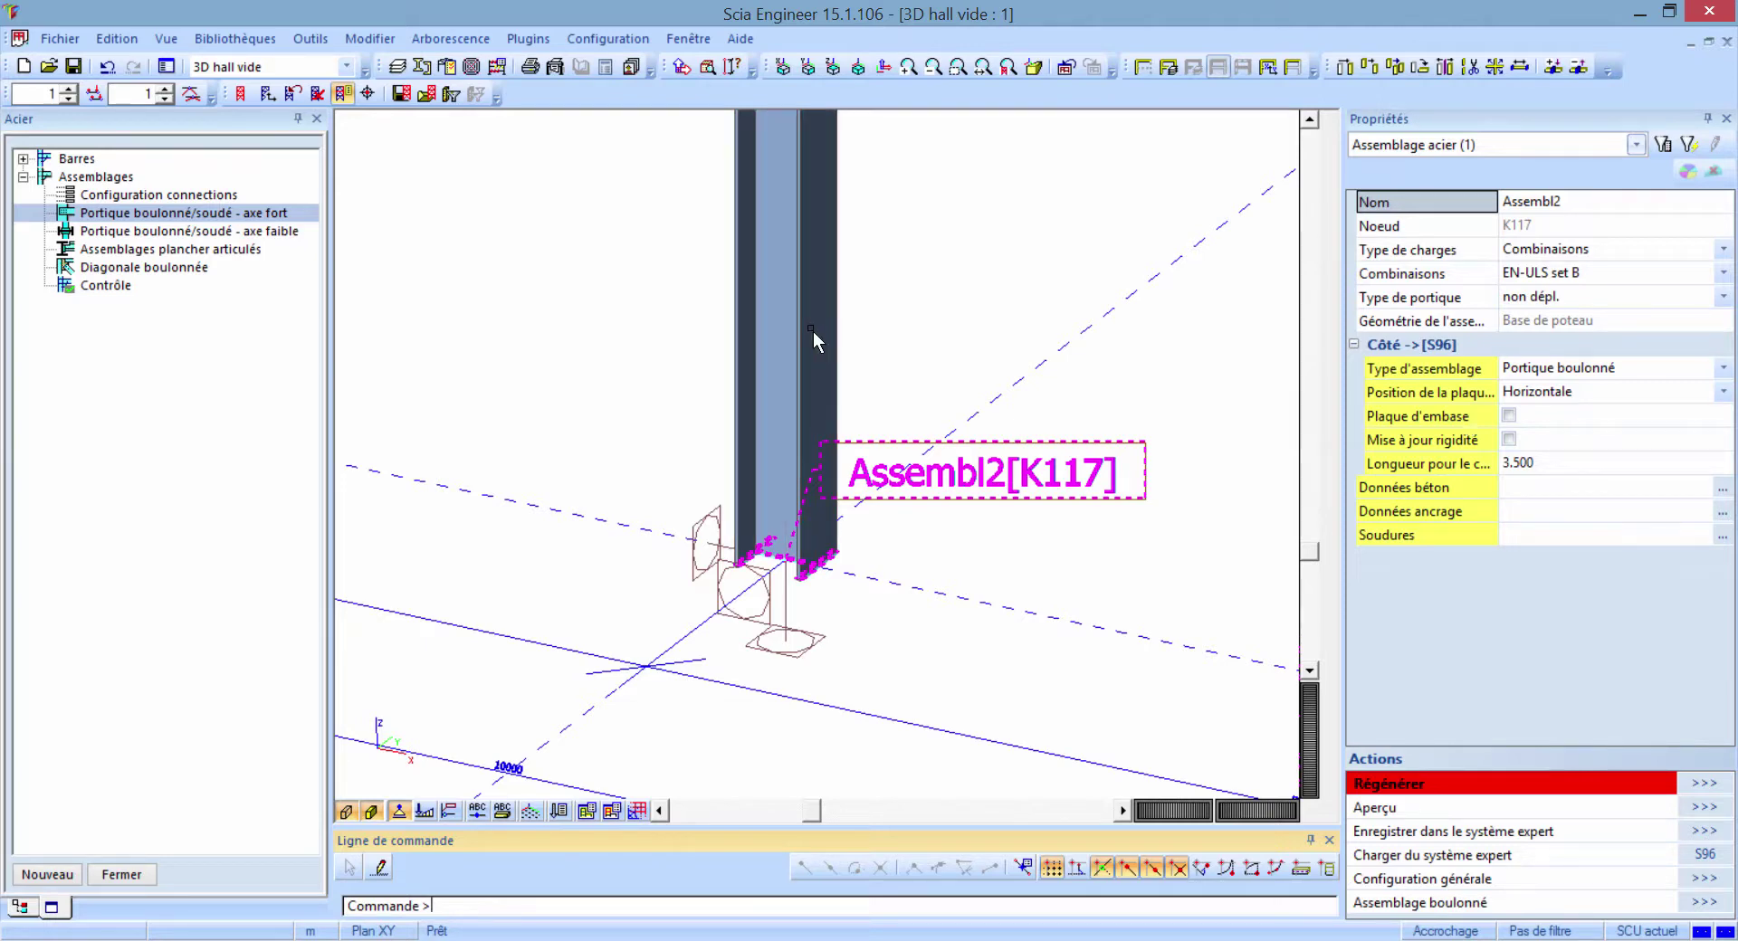
- Enable Plaque d'embase on the K117 column base and accept the proposed Platine settings
click(1508, 416)
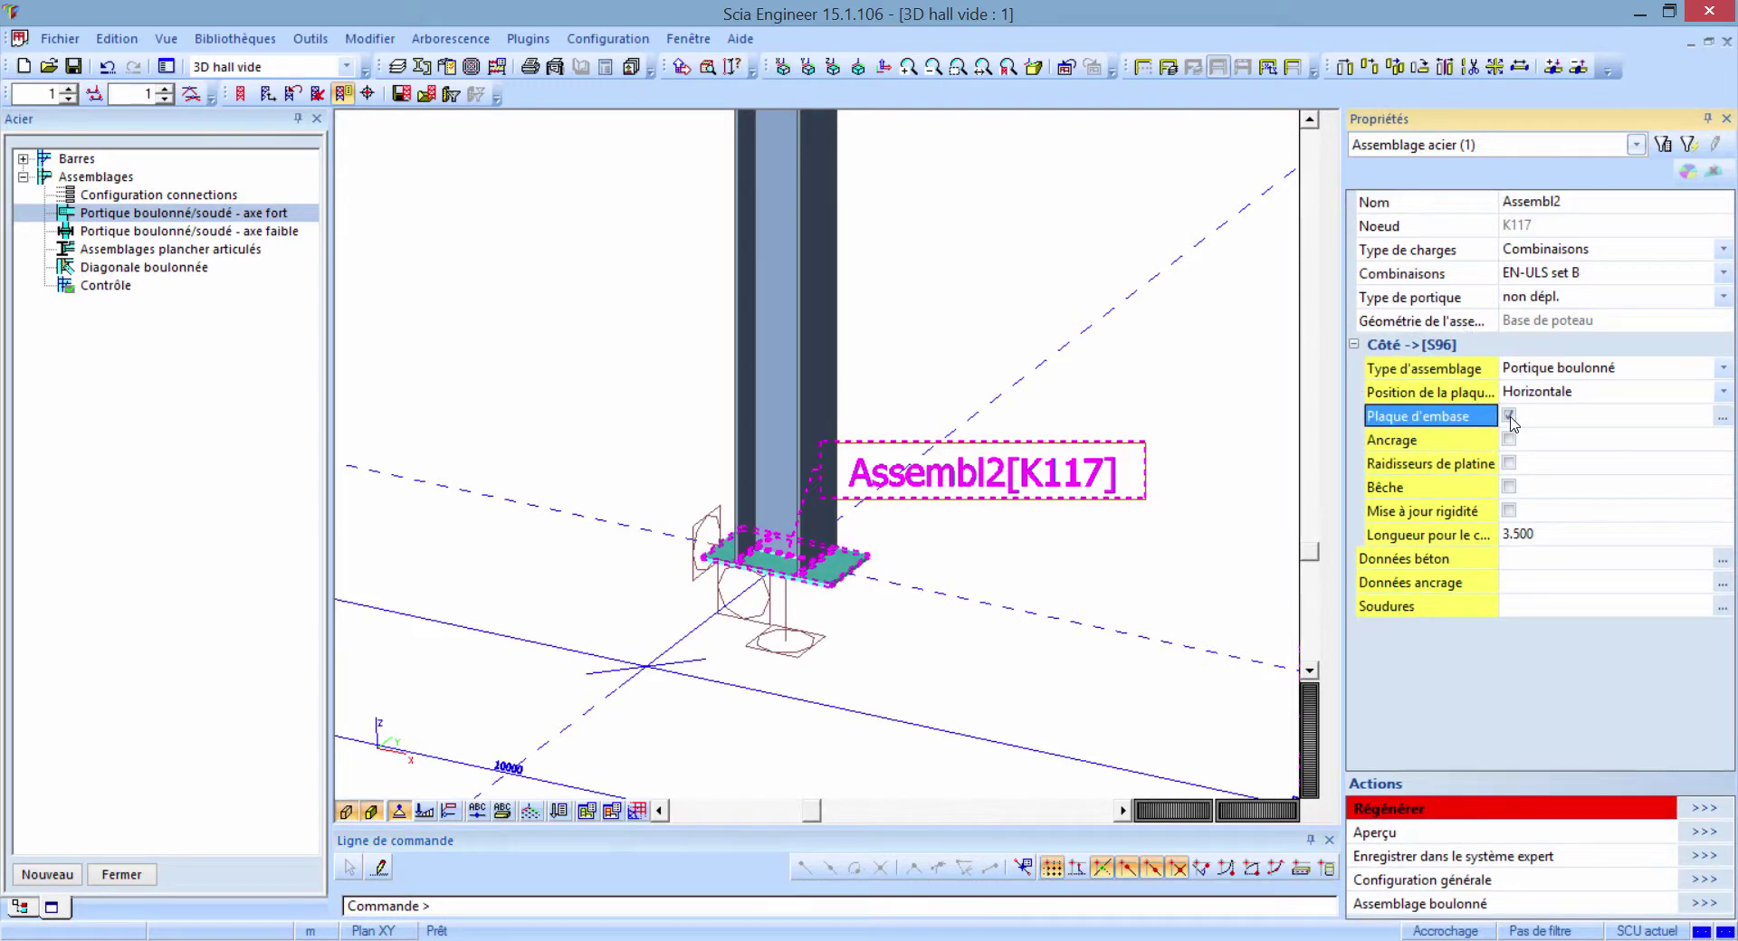
click(1722, 418)
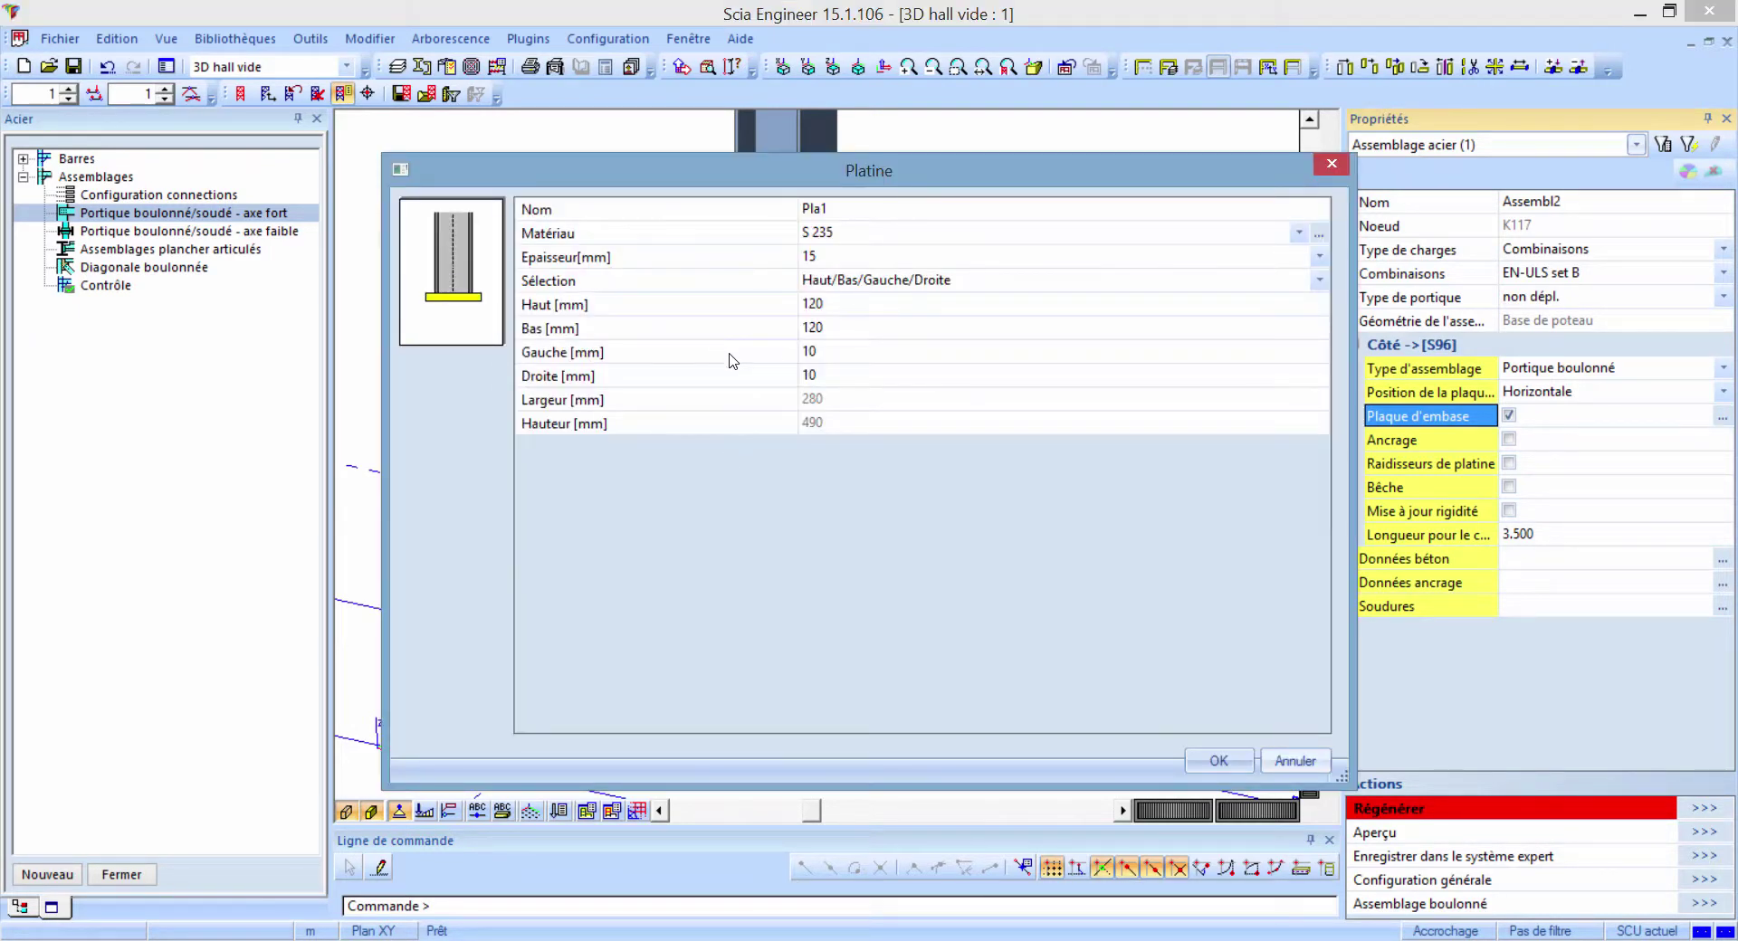
click(1216, 765)
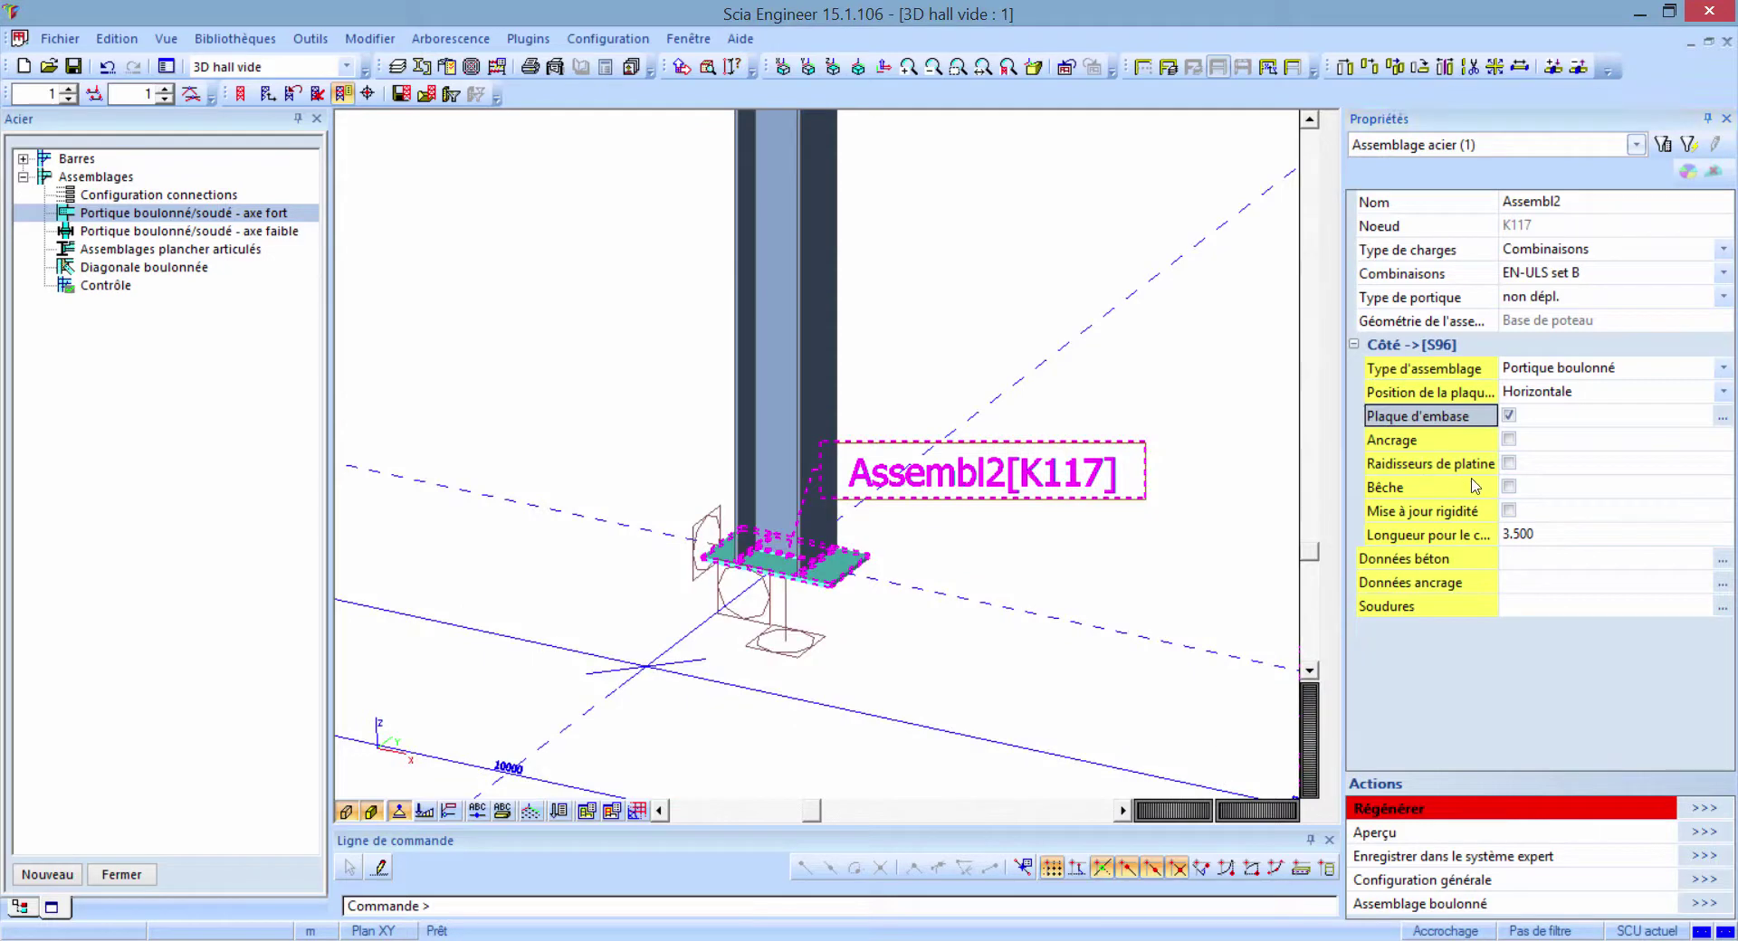
- Enable Ancrage on the K117 column base and set its anchor bolts to M20 - 4.6
click(1509, 440)
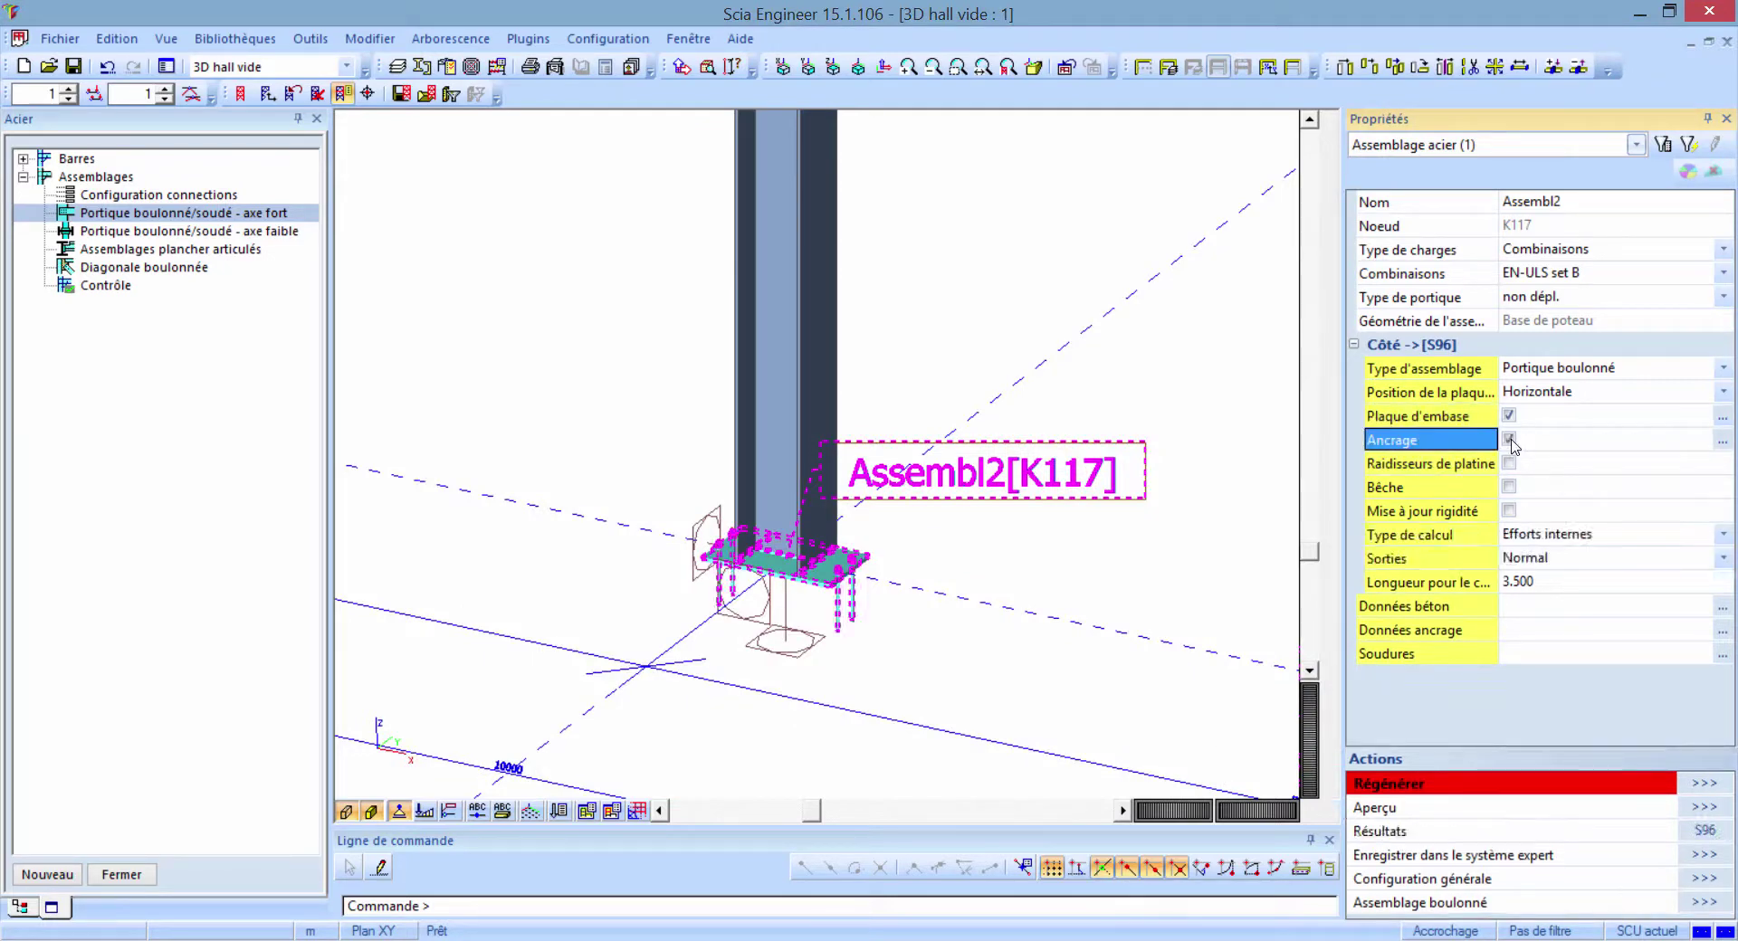
click(1722, 442)
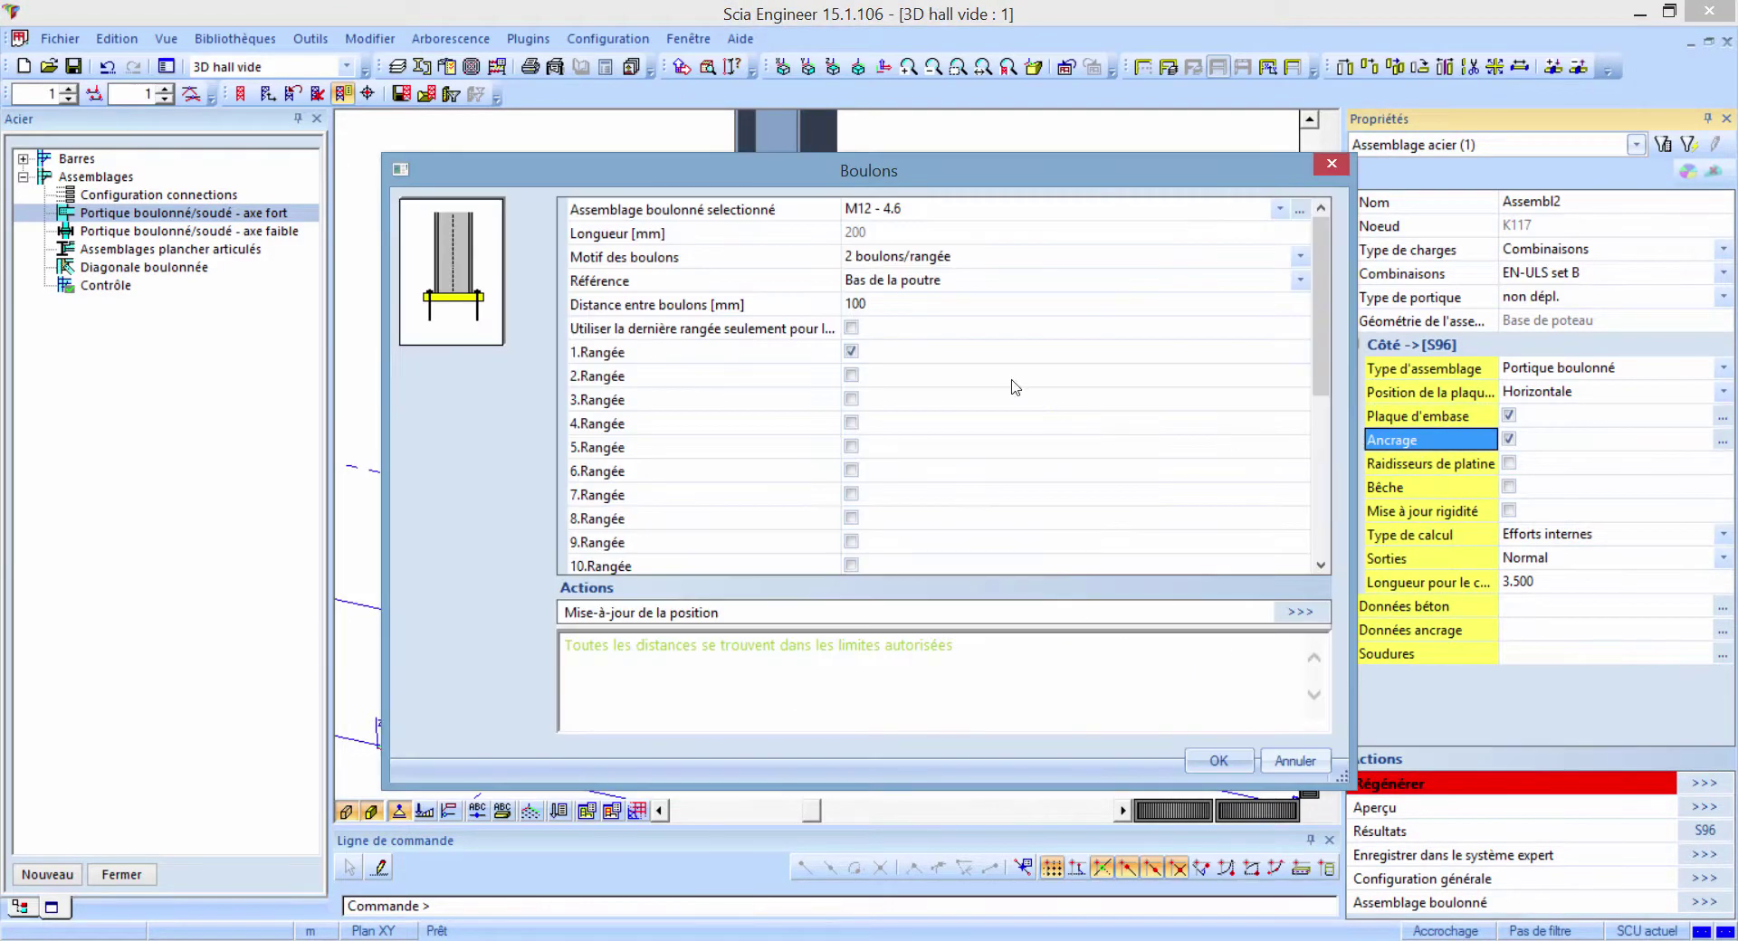
click(802, 217)
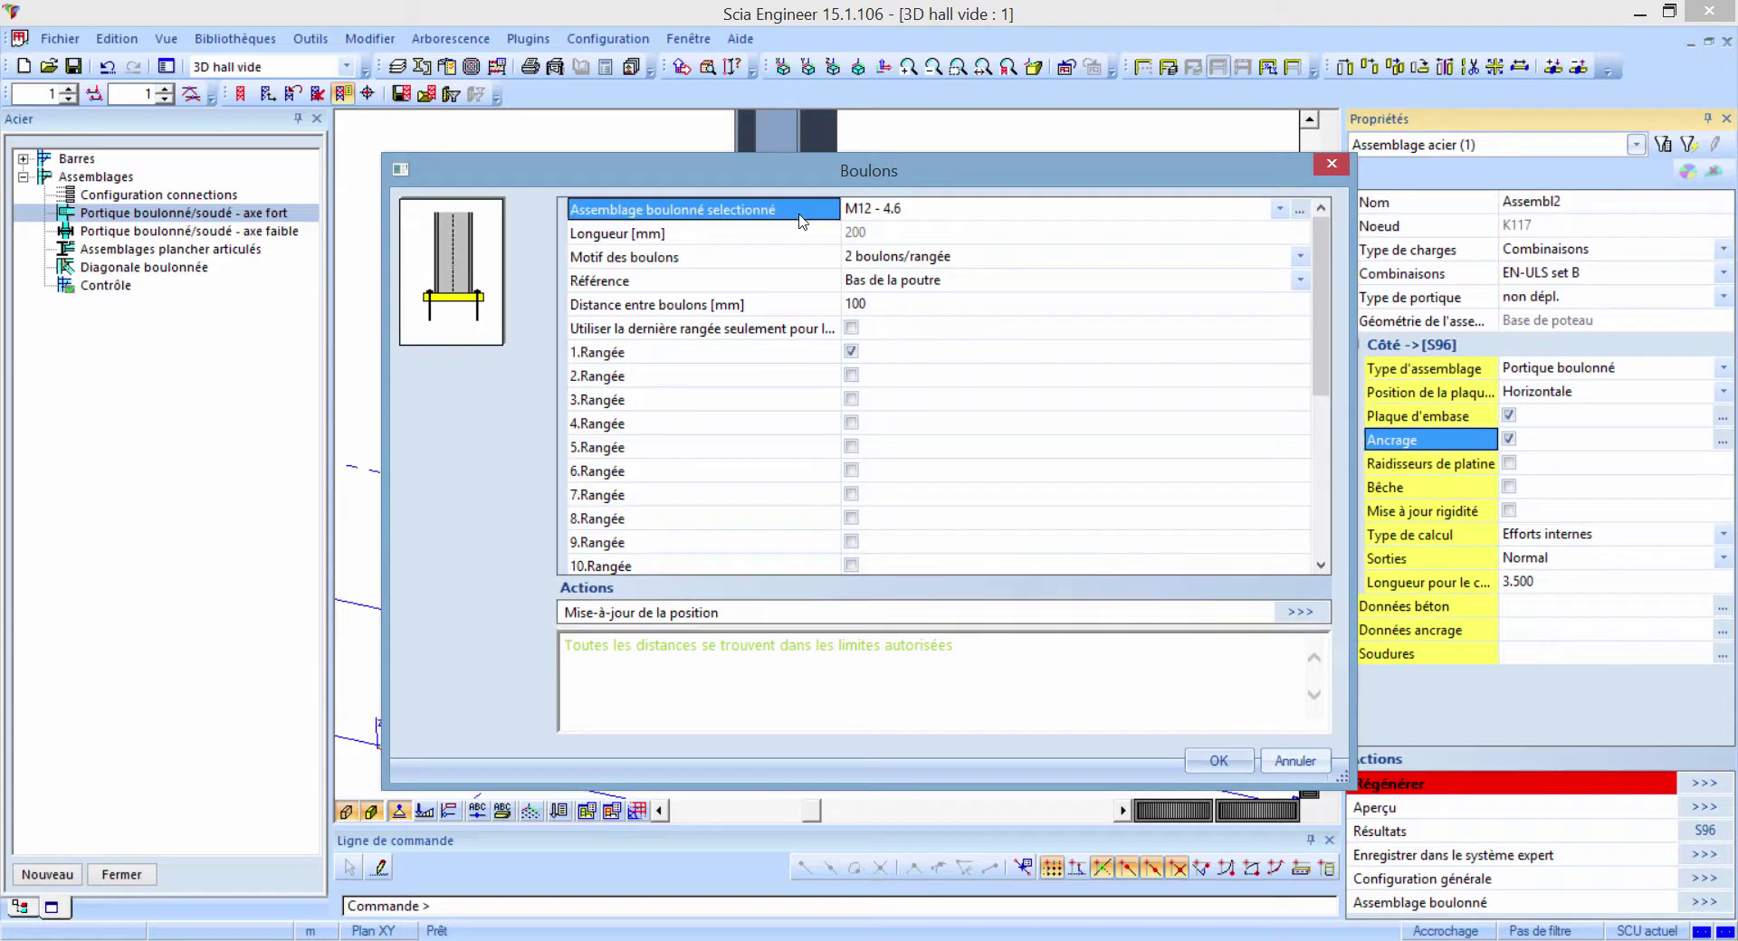
click(996, 217)
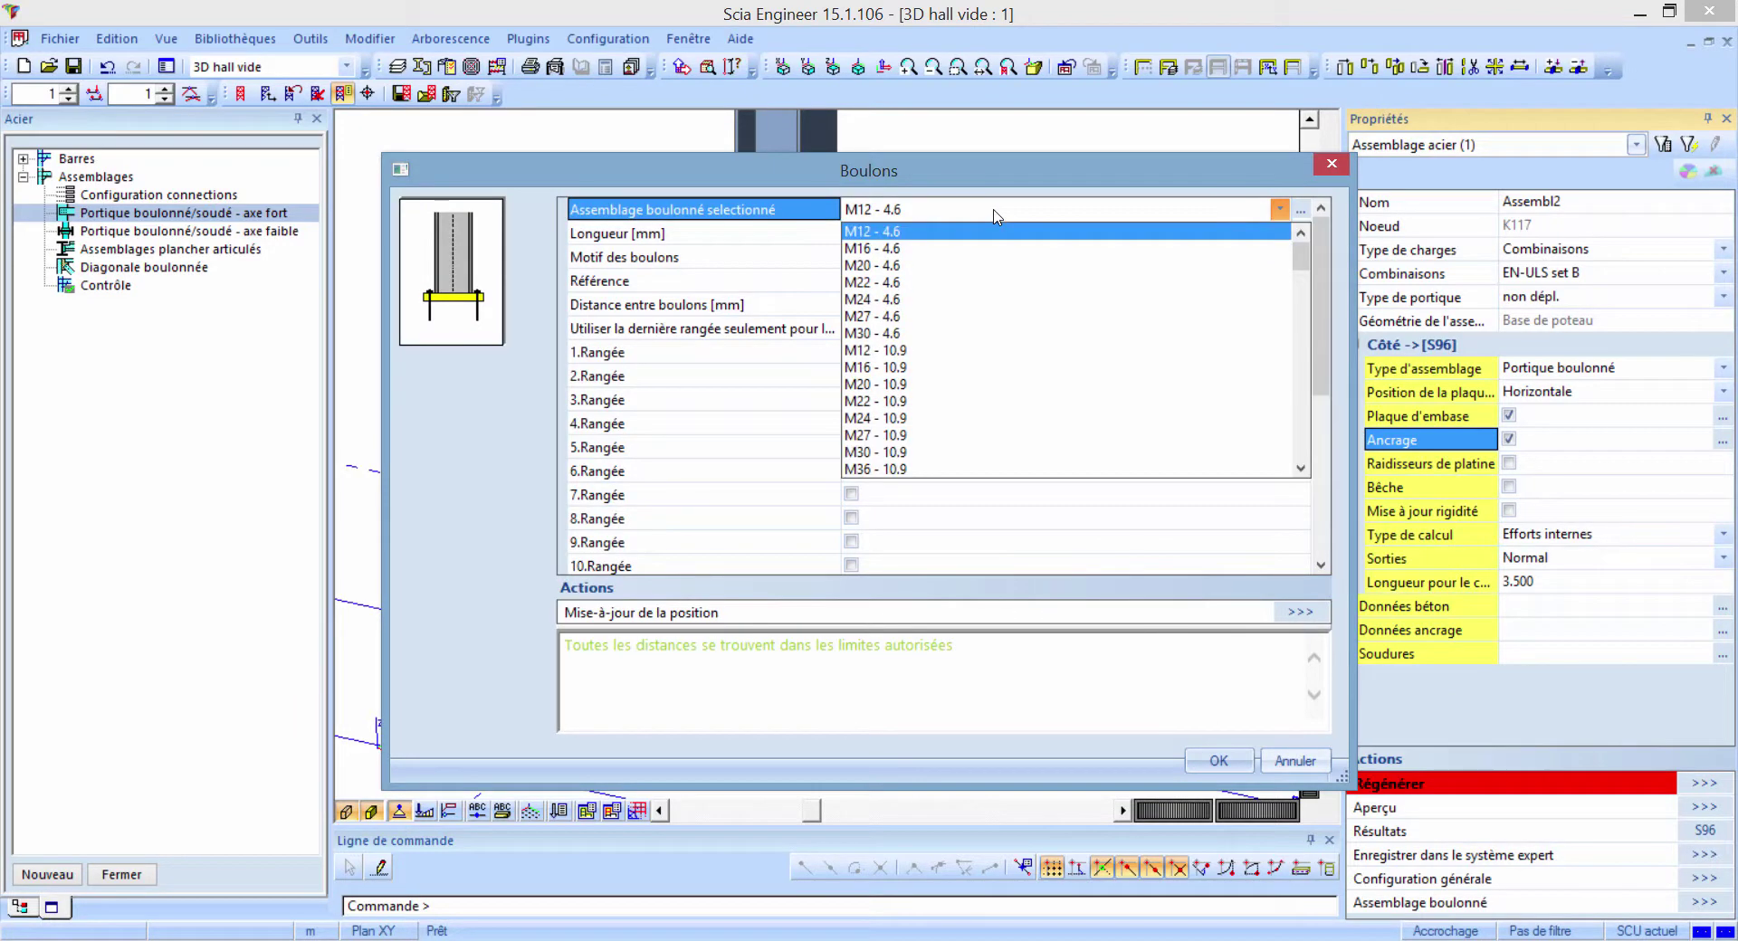
click(987, 270)
click(907, 558)
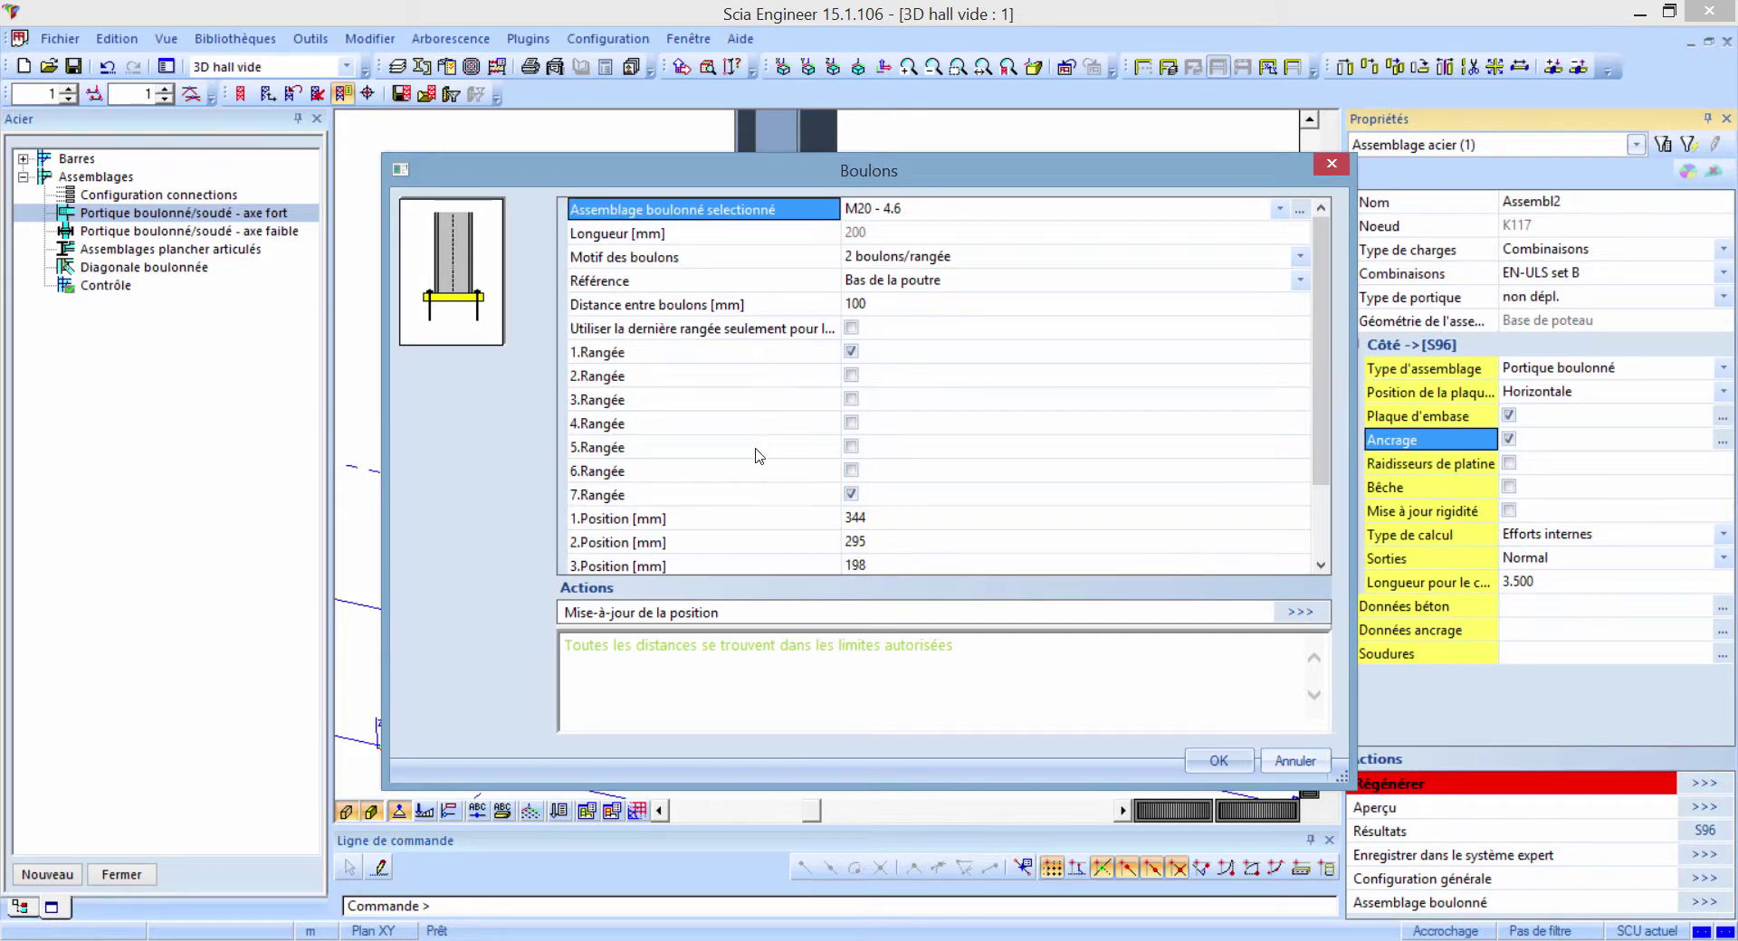
scroll(756, 441, down, 5)
scroll(756, 443, up, 5)
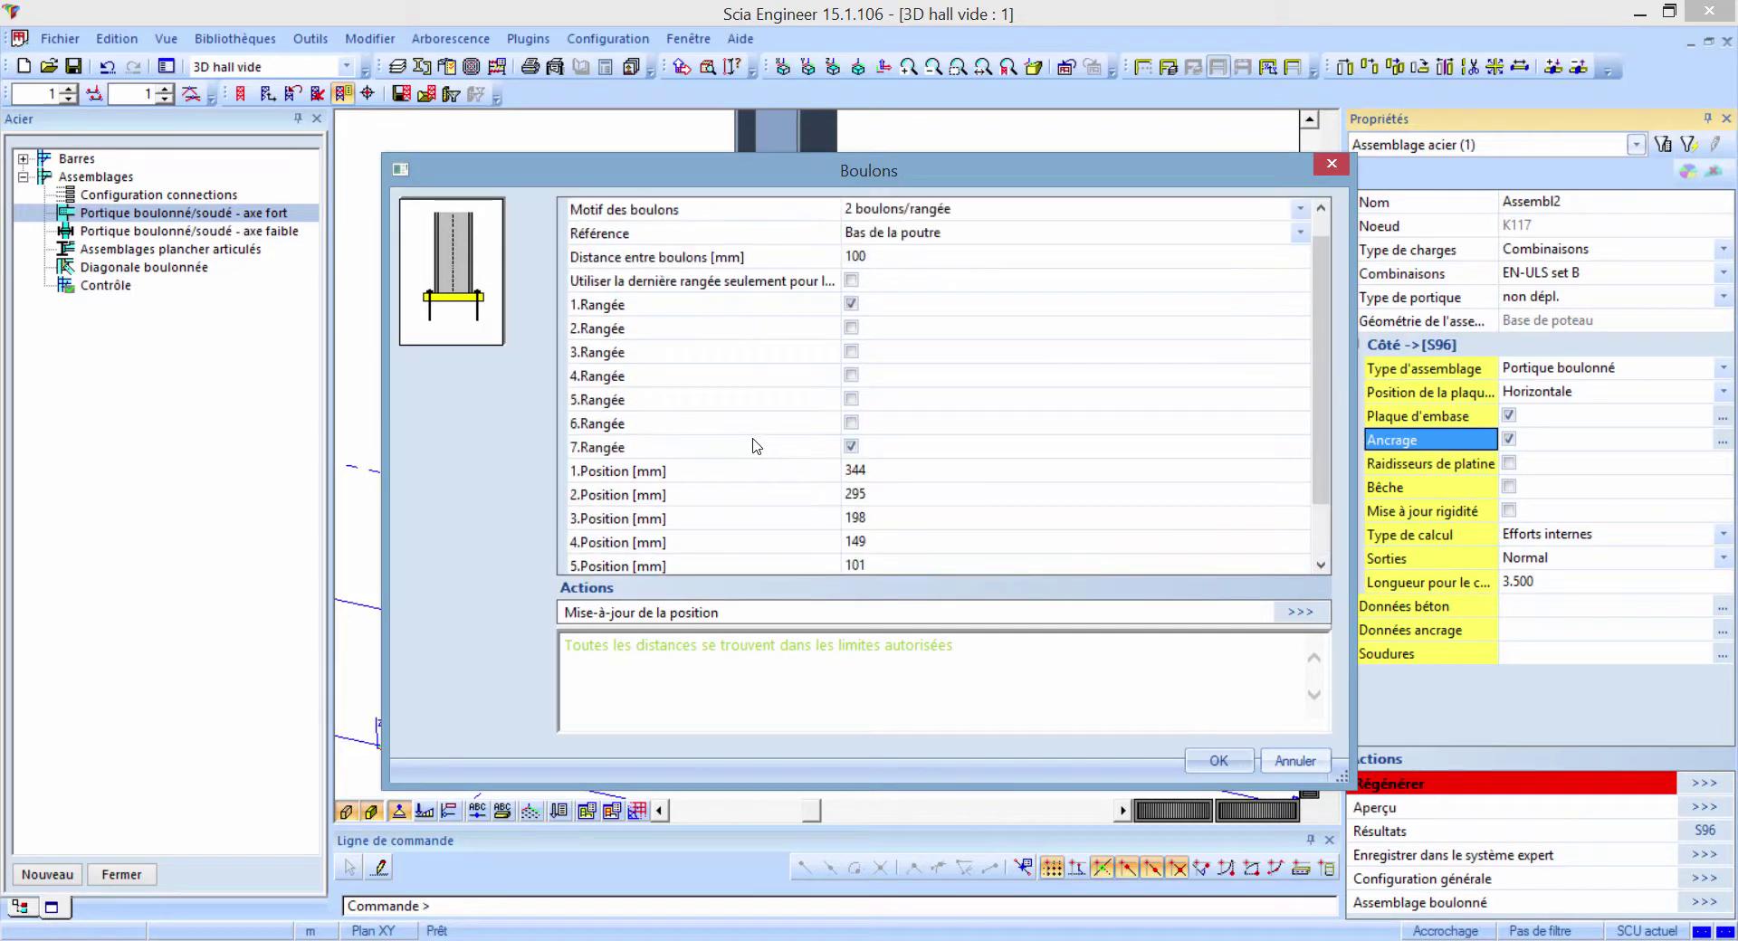
click(1197, 758)
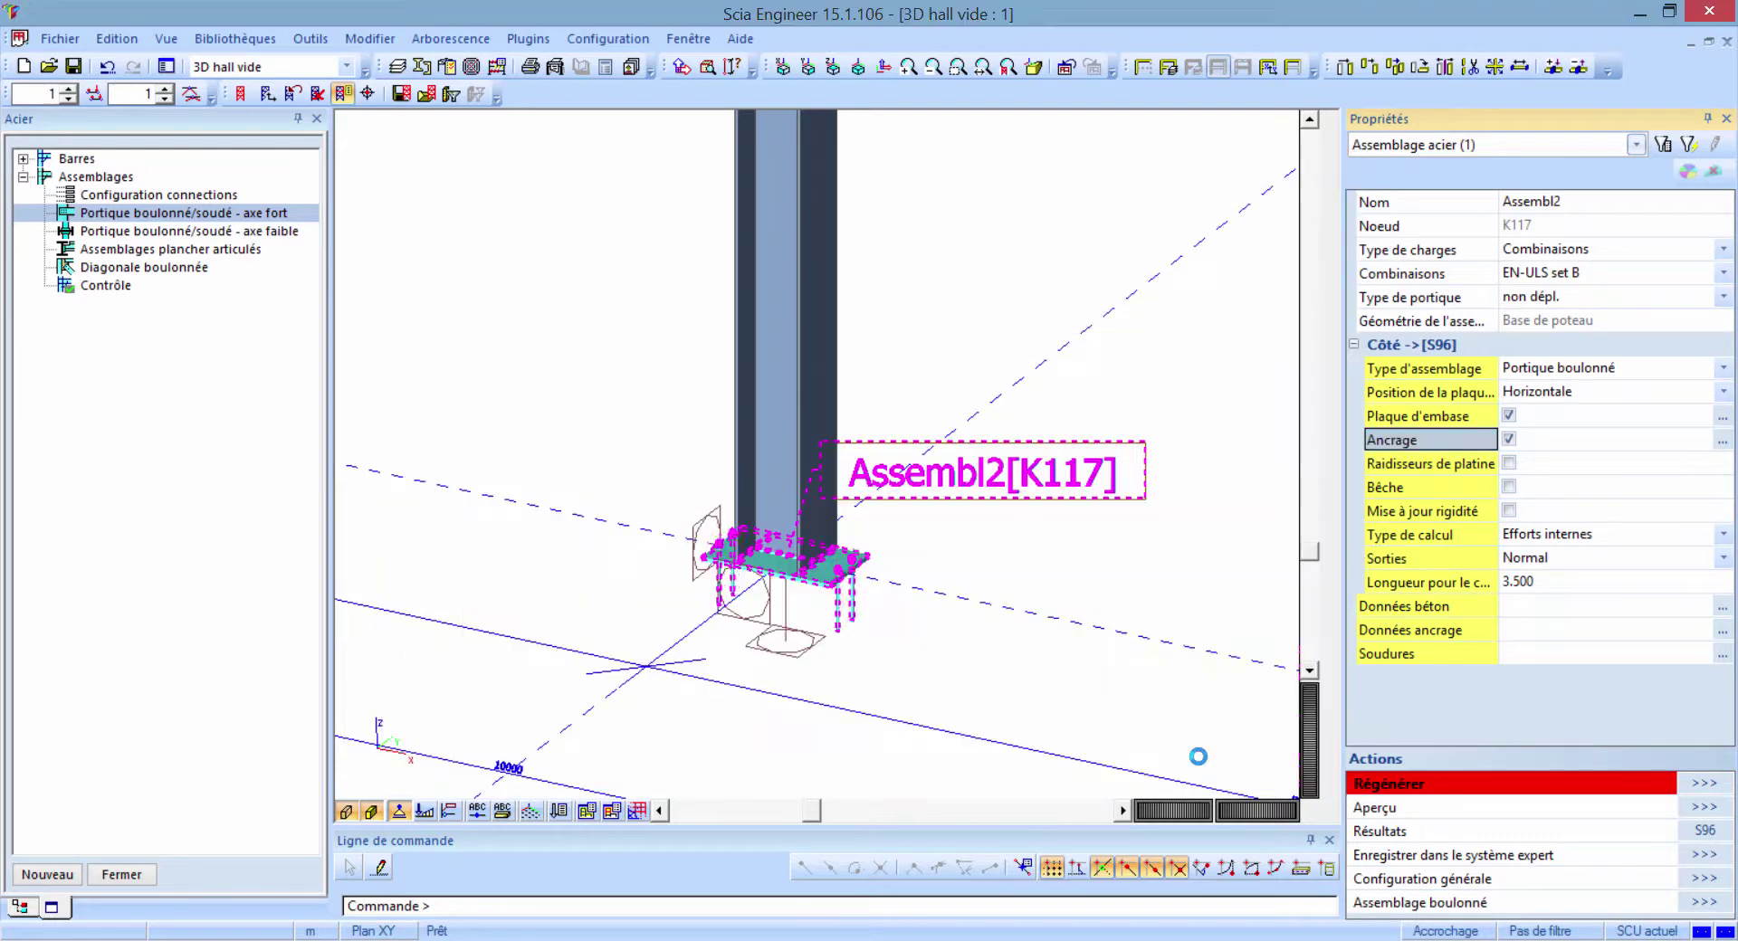
- Review the column base's stiffener and Bêche options and the Données béton parameters, including concentration factor, friction coefficient, adhesion conditions and bar type
click(1429, 475)
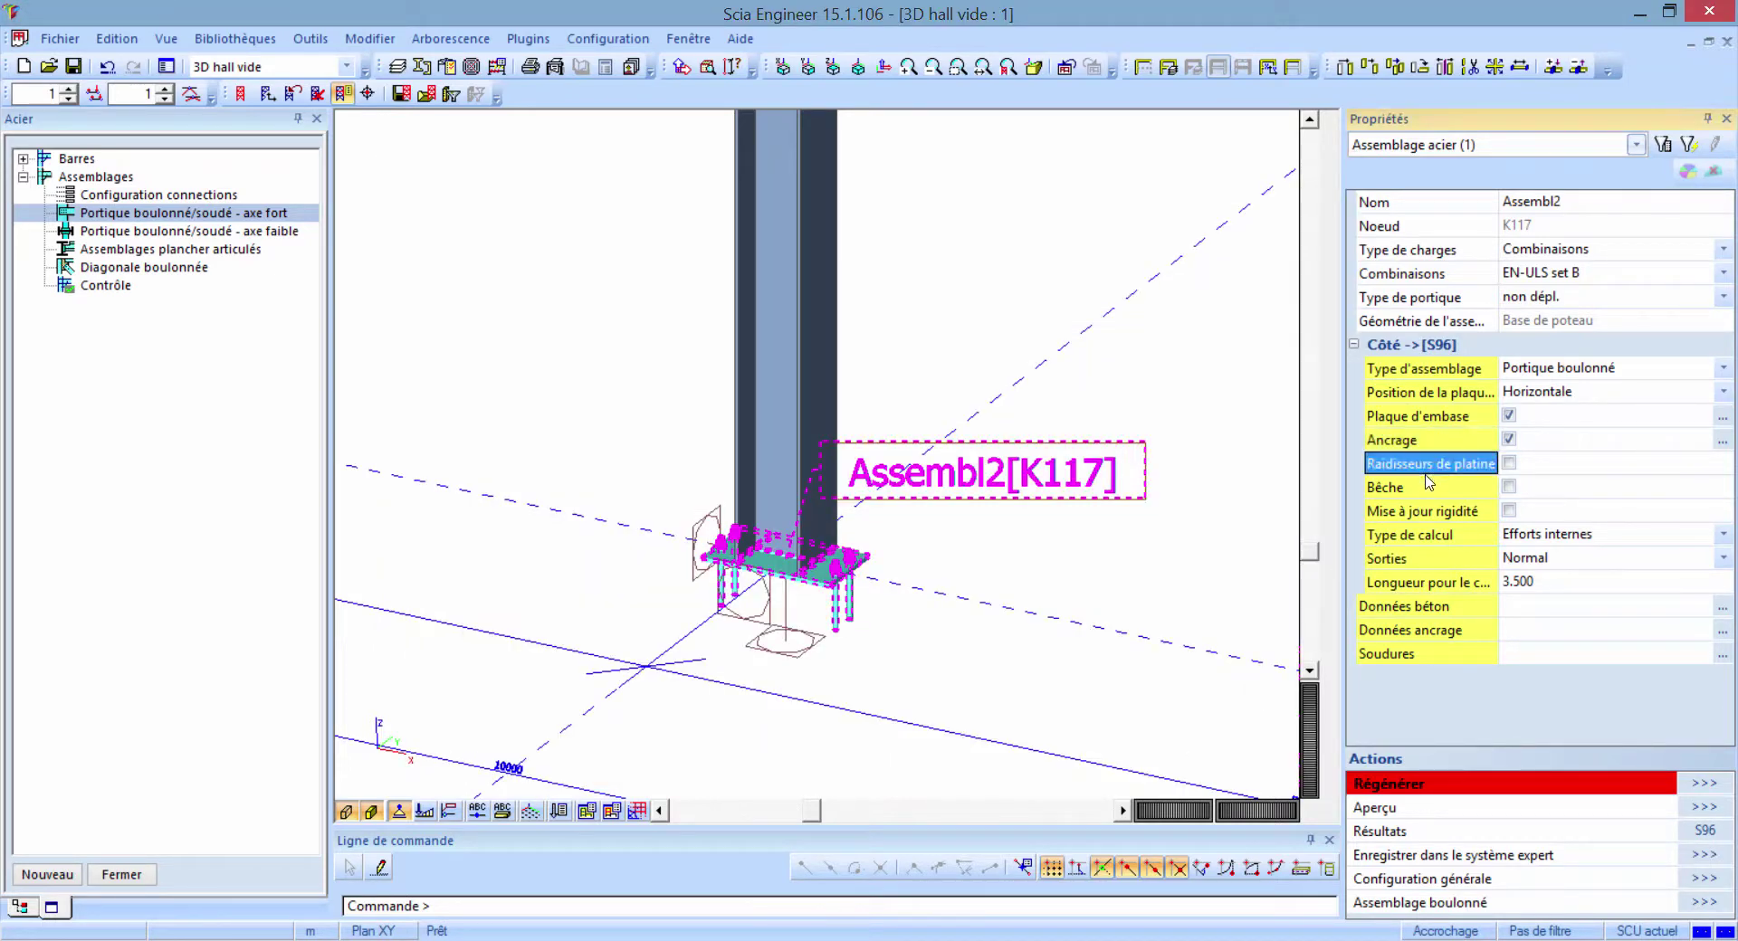
click(1429, 489)
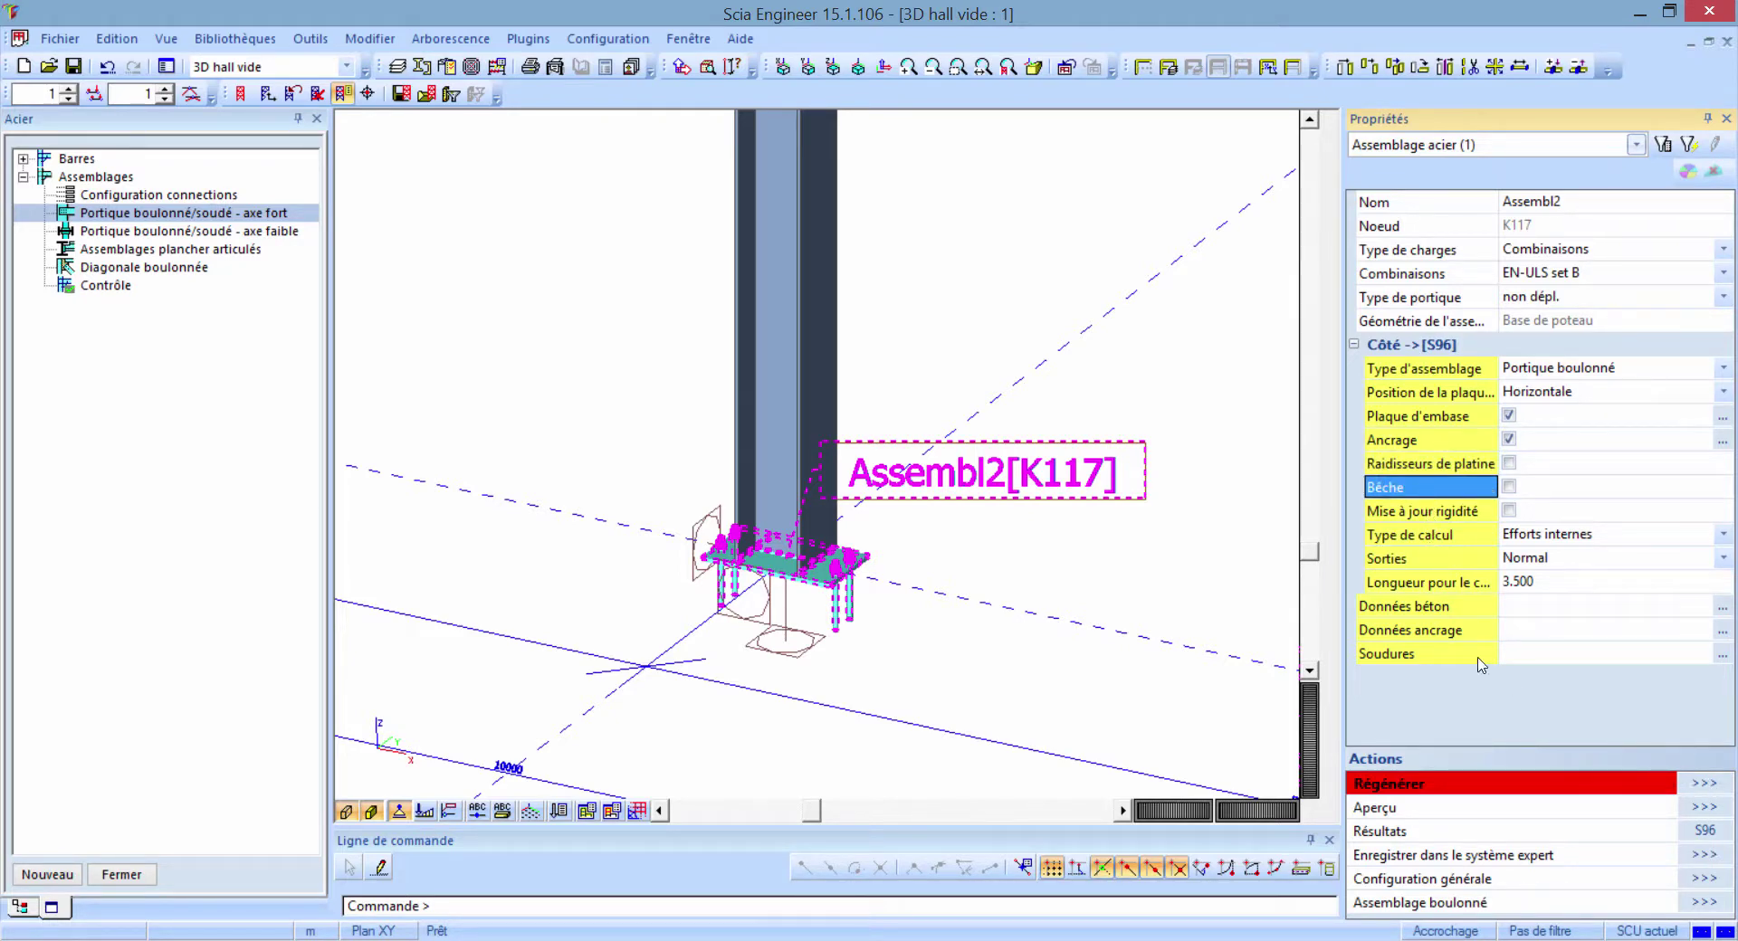
click(1453, 623)
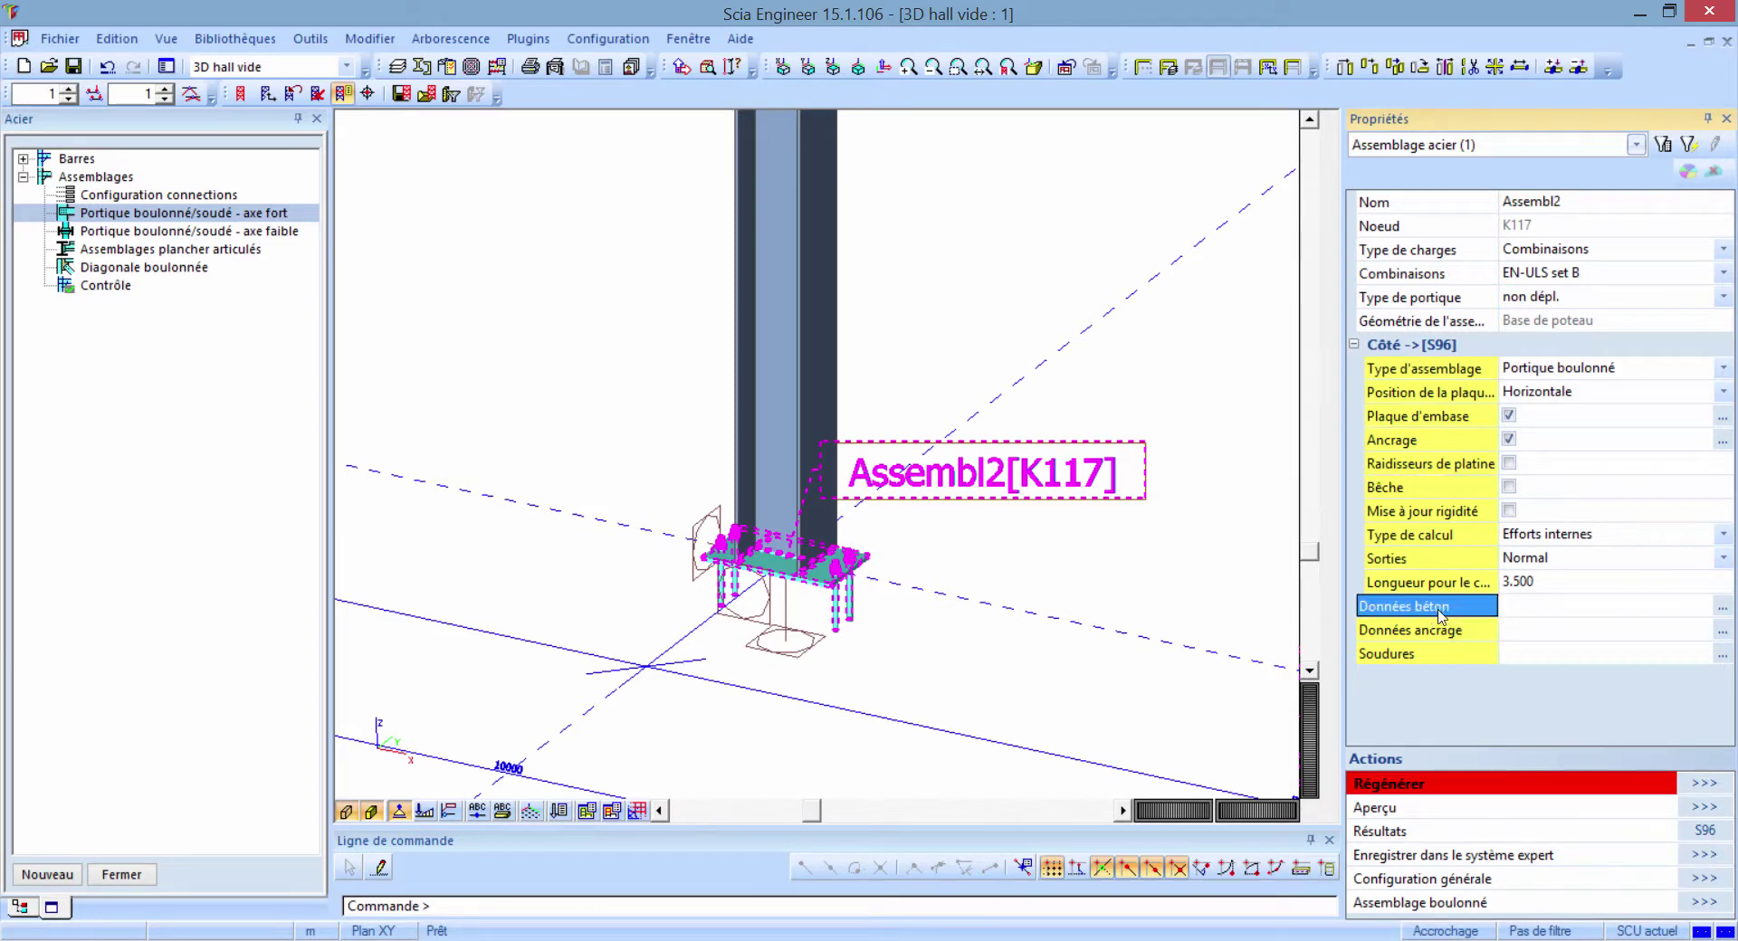
click(1719, 608)
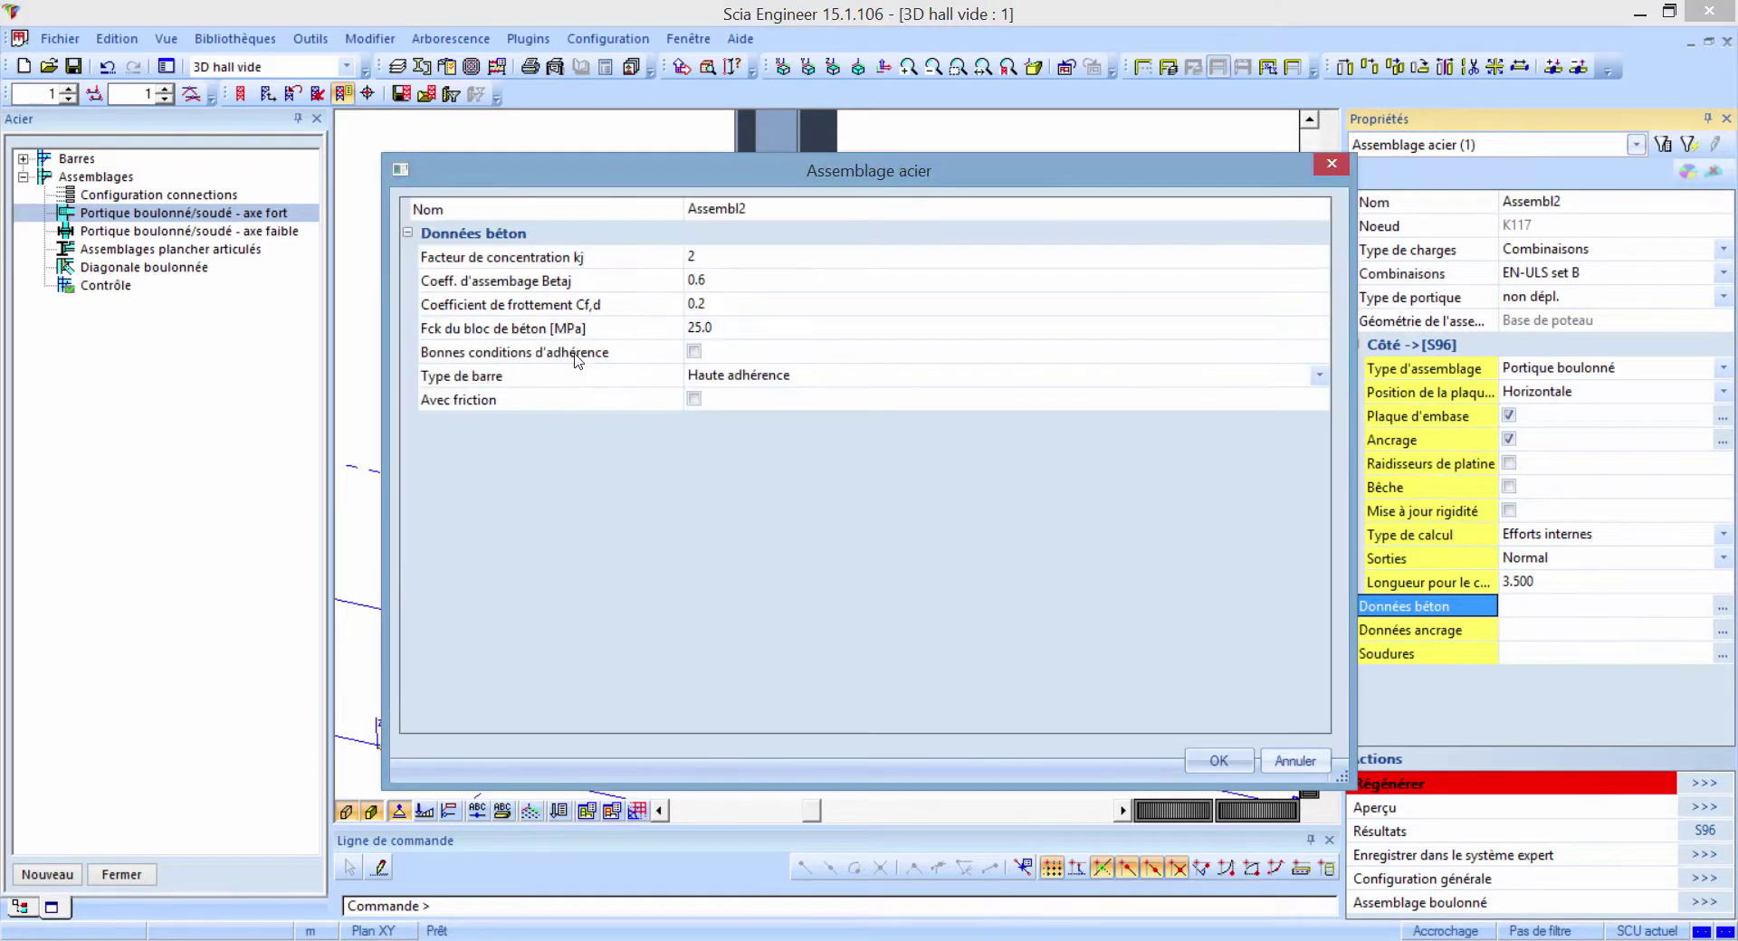
click(565, 258)
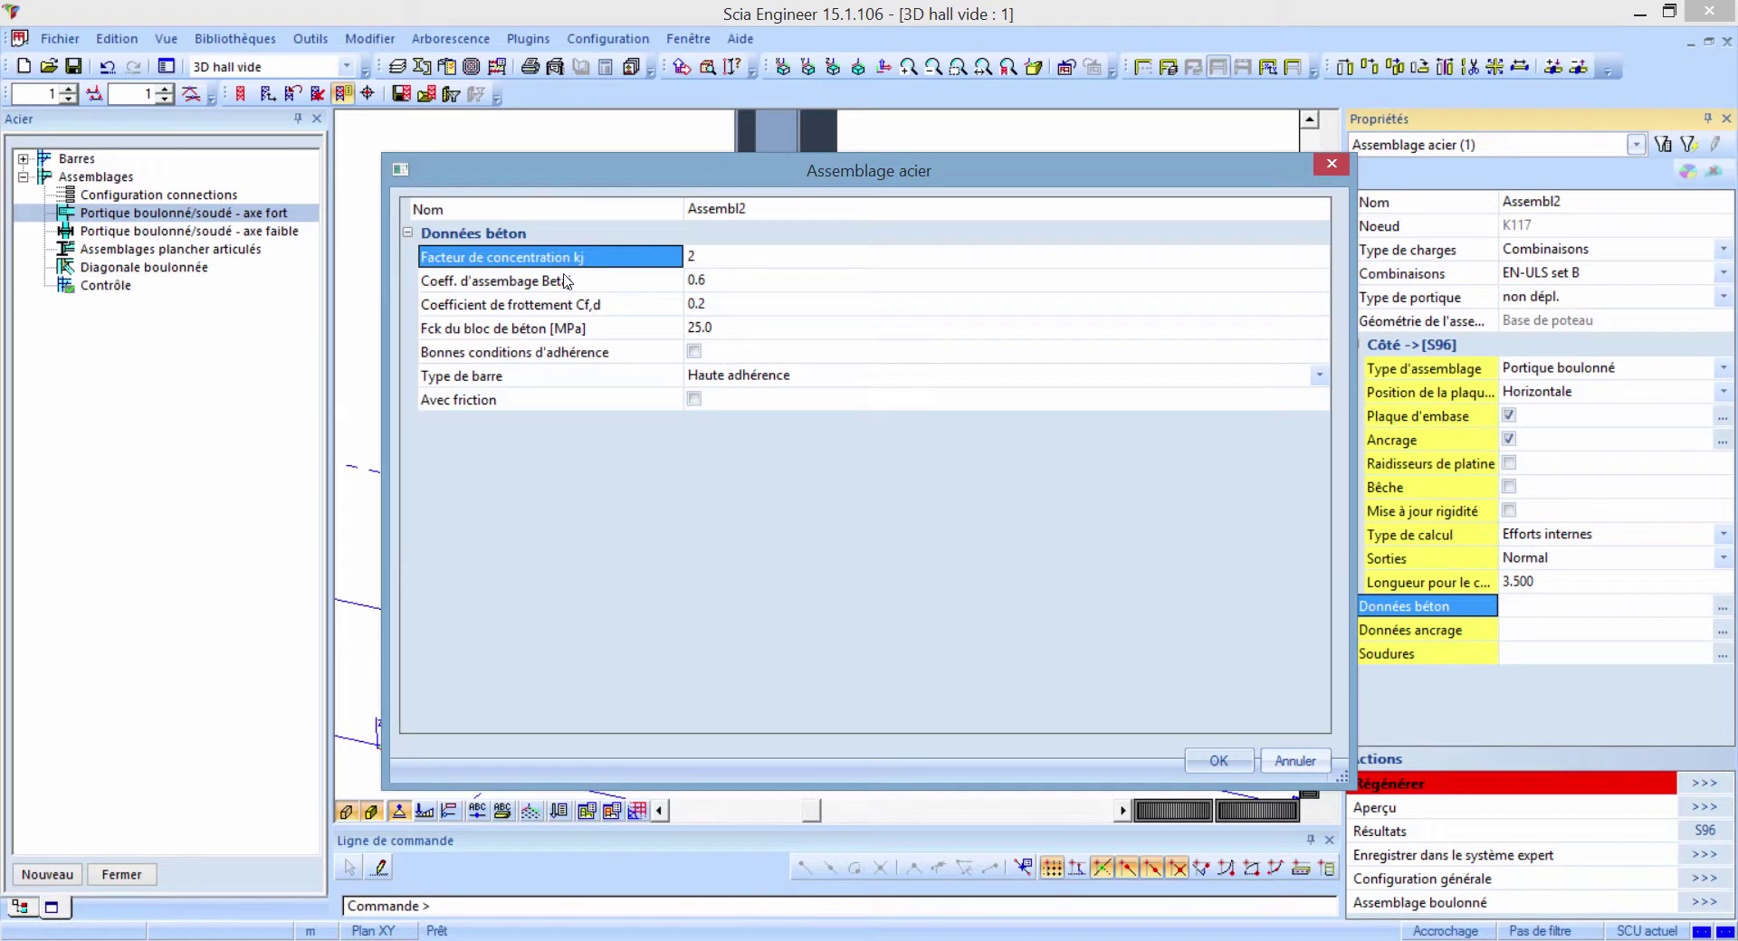
click(529, 308)
click(532, 356)
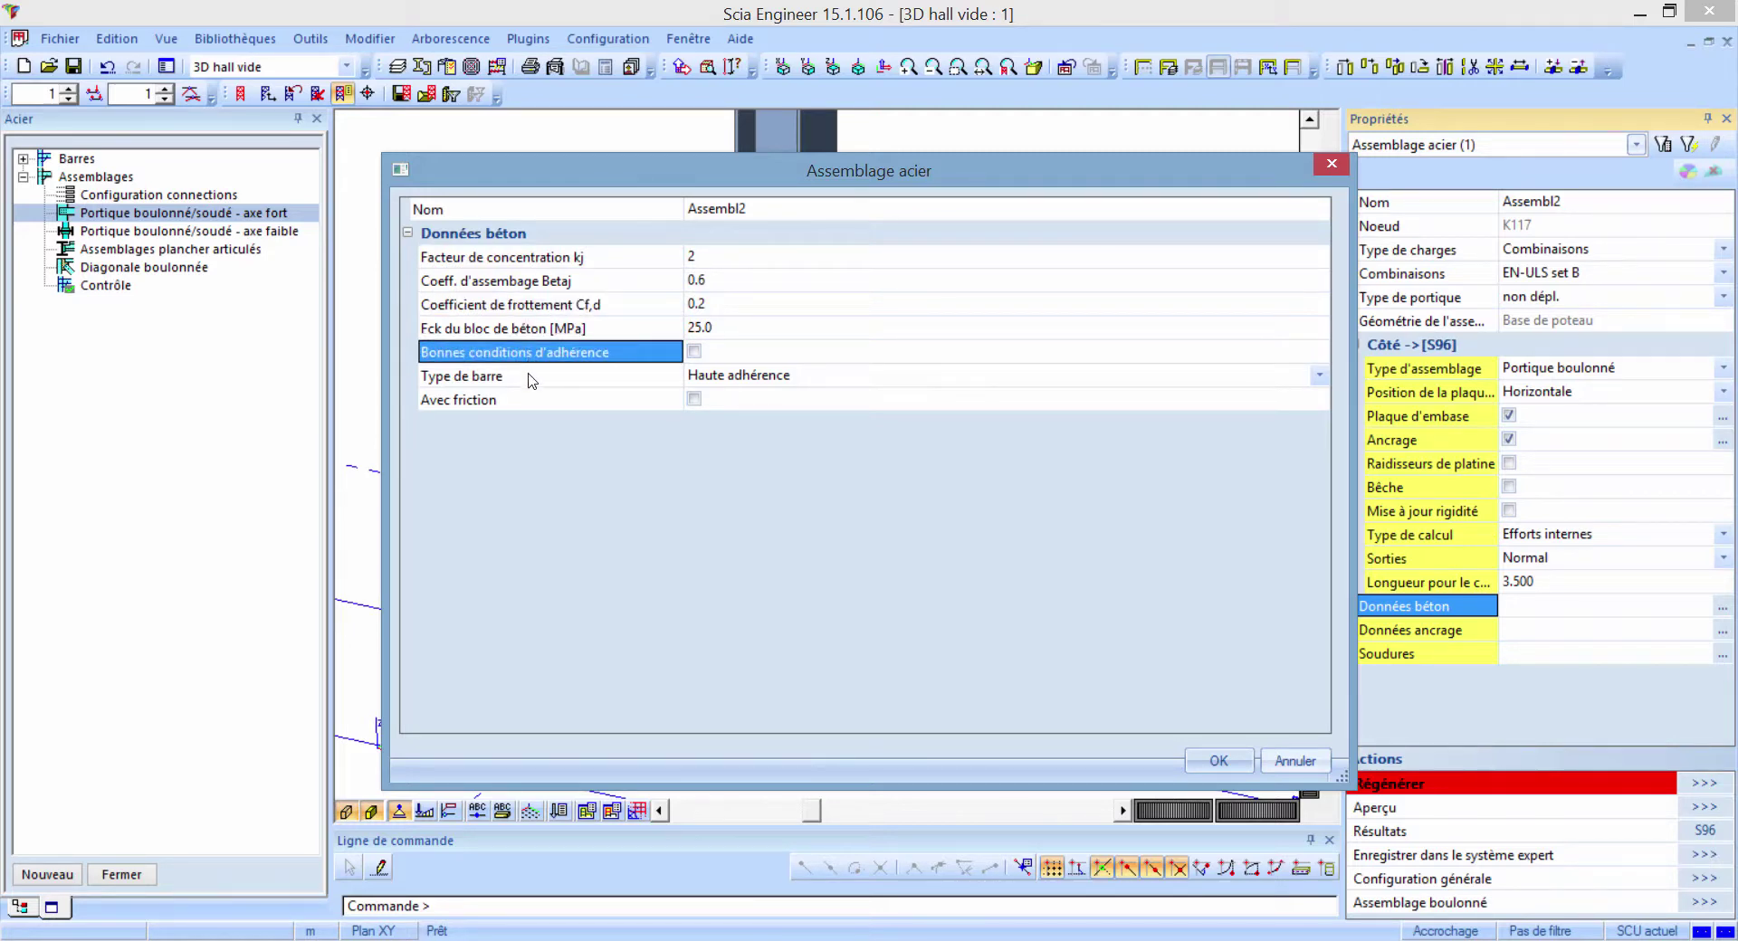
click(531, 382)
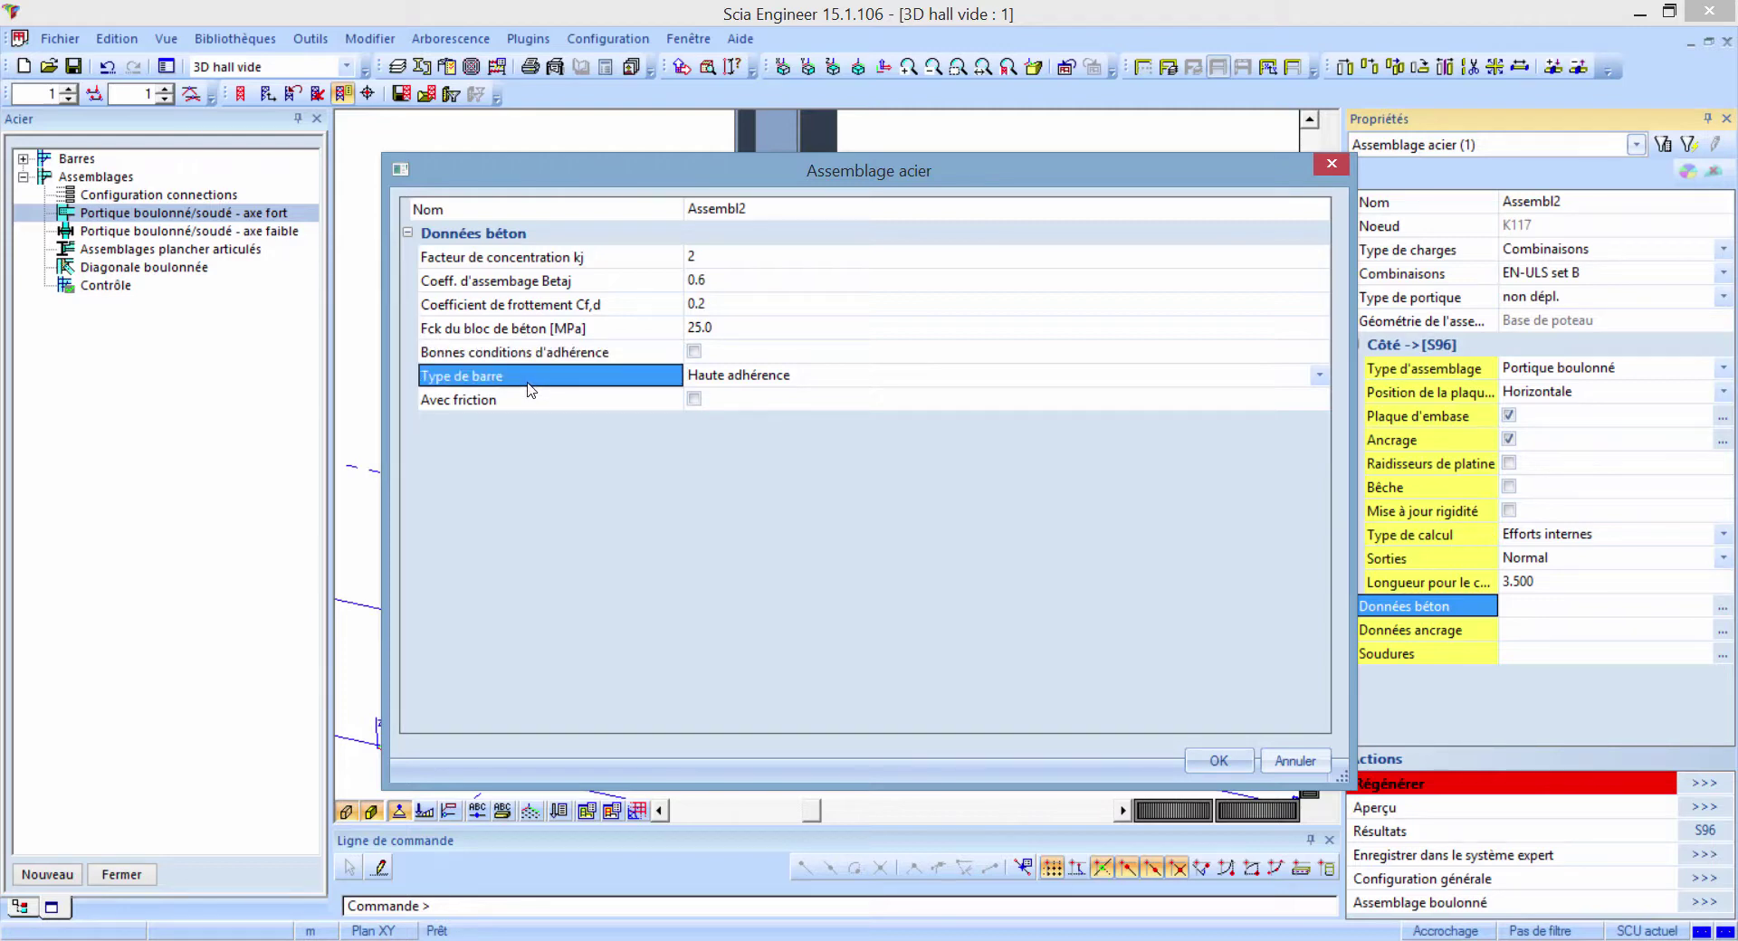
click(821, 381)
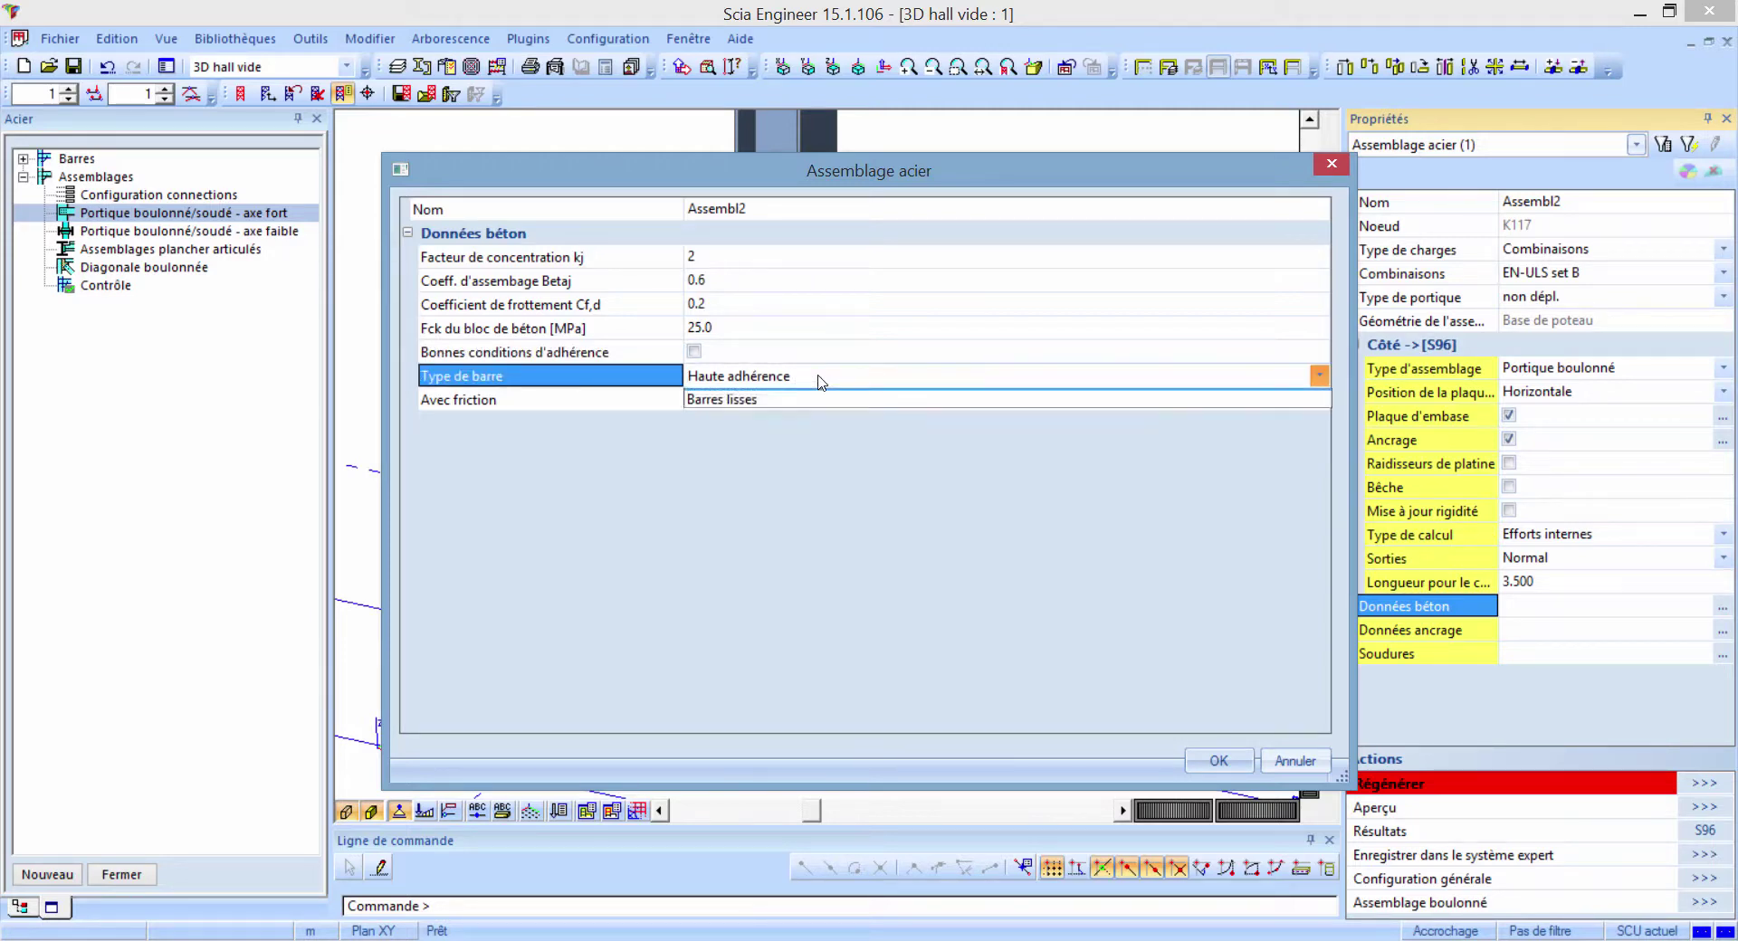
click(815, 390)
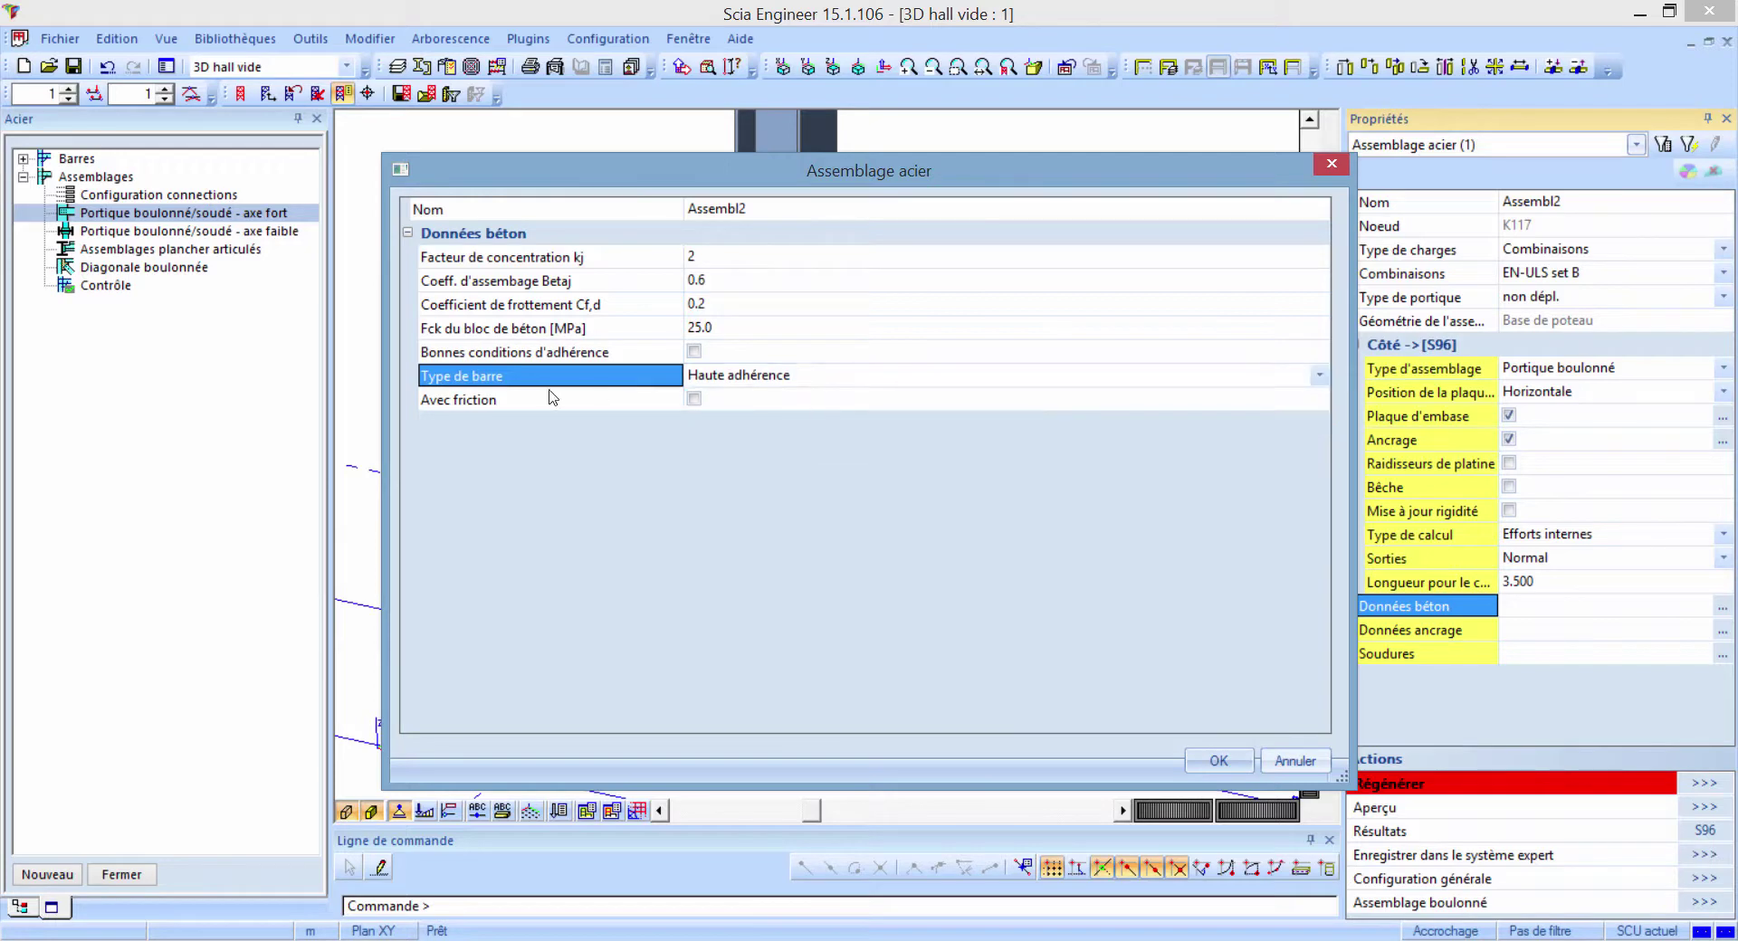
click(527, 404)
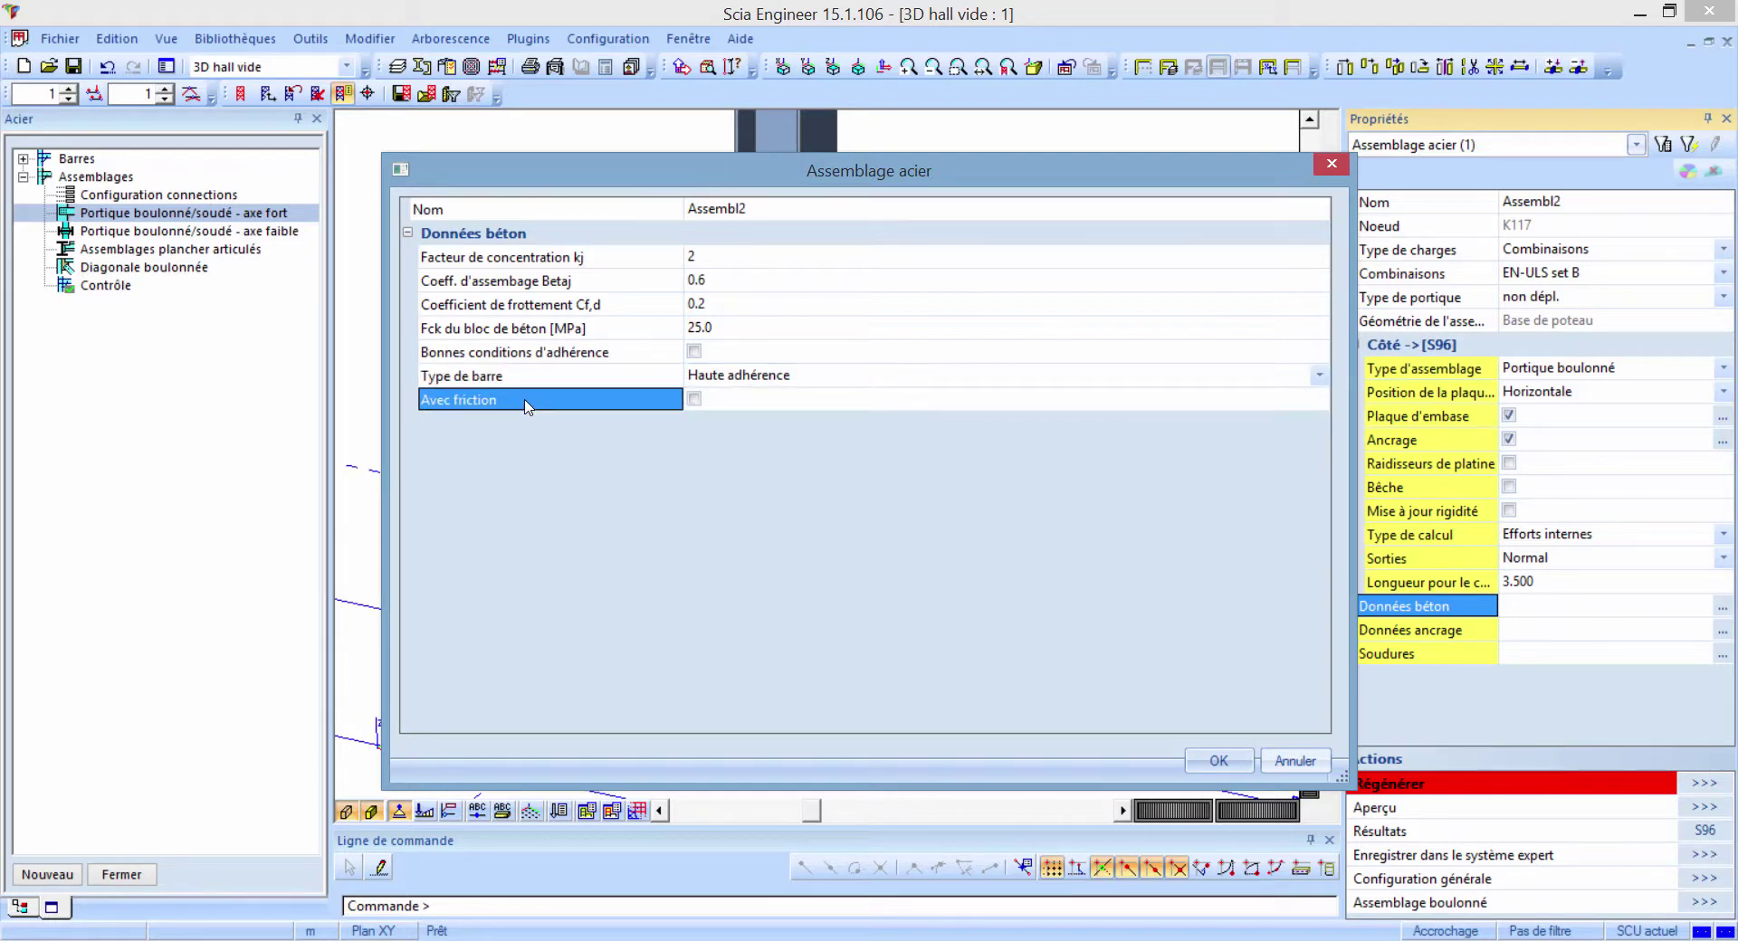
click(1229, 756)
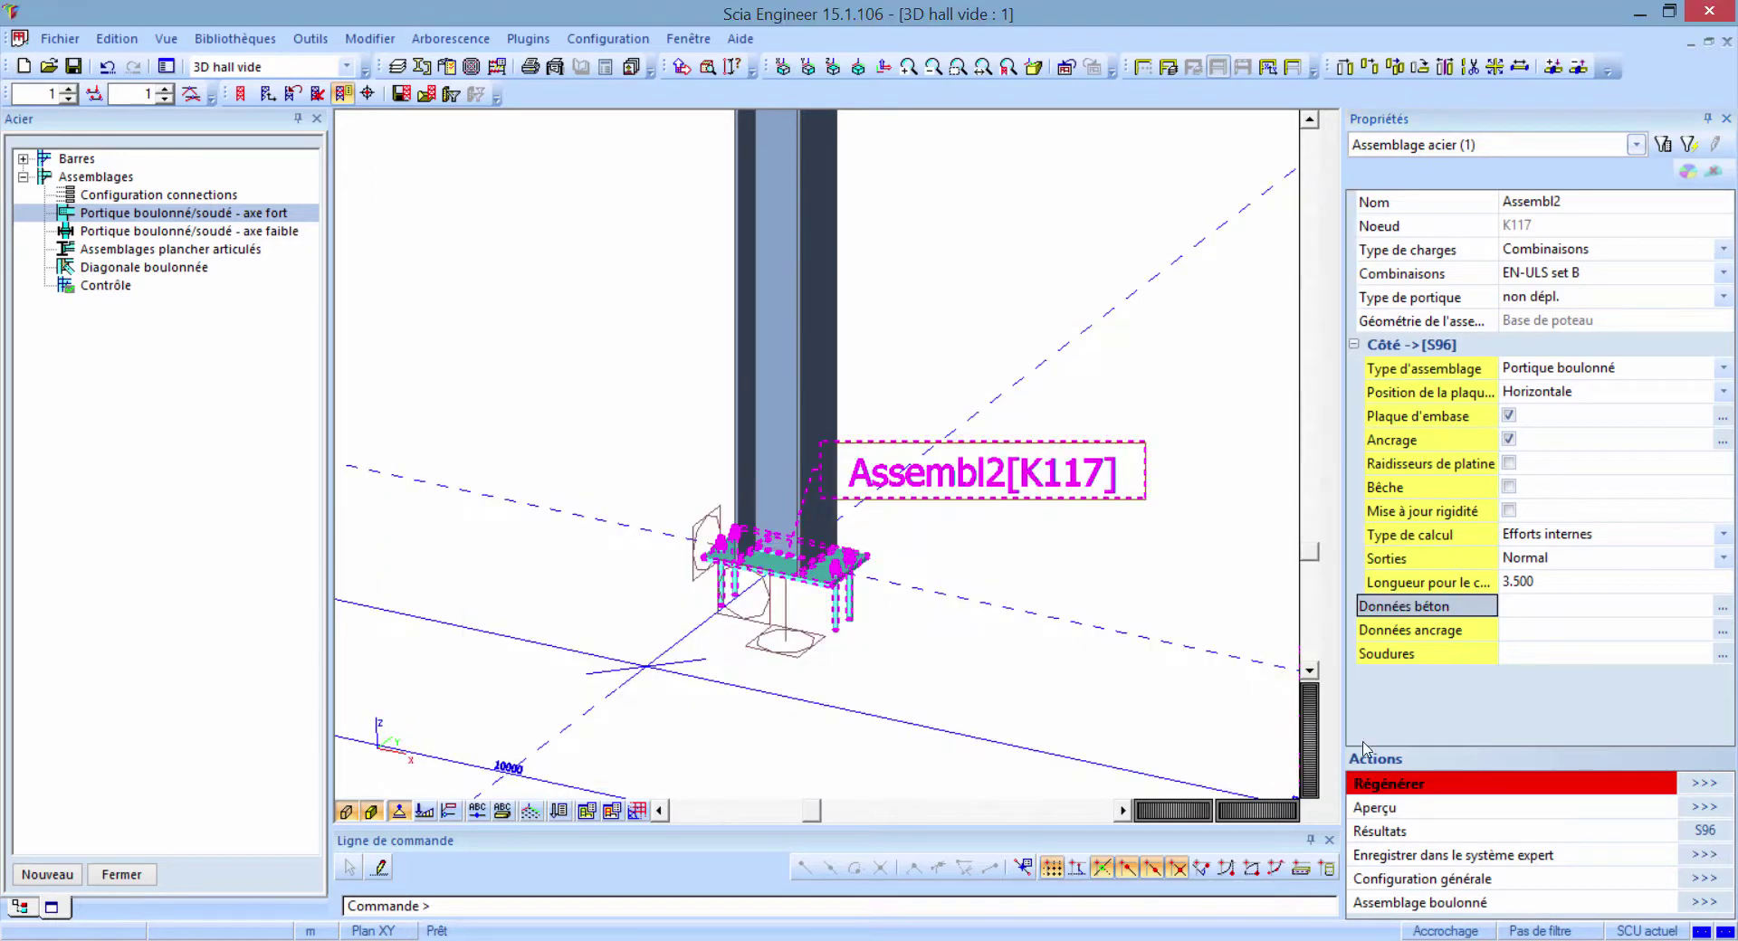
- Review the Données ancrage parameters of the K117 column base, such as Surlongueur and Retour de la canne
click(1441, 636)
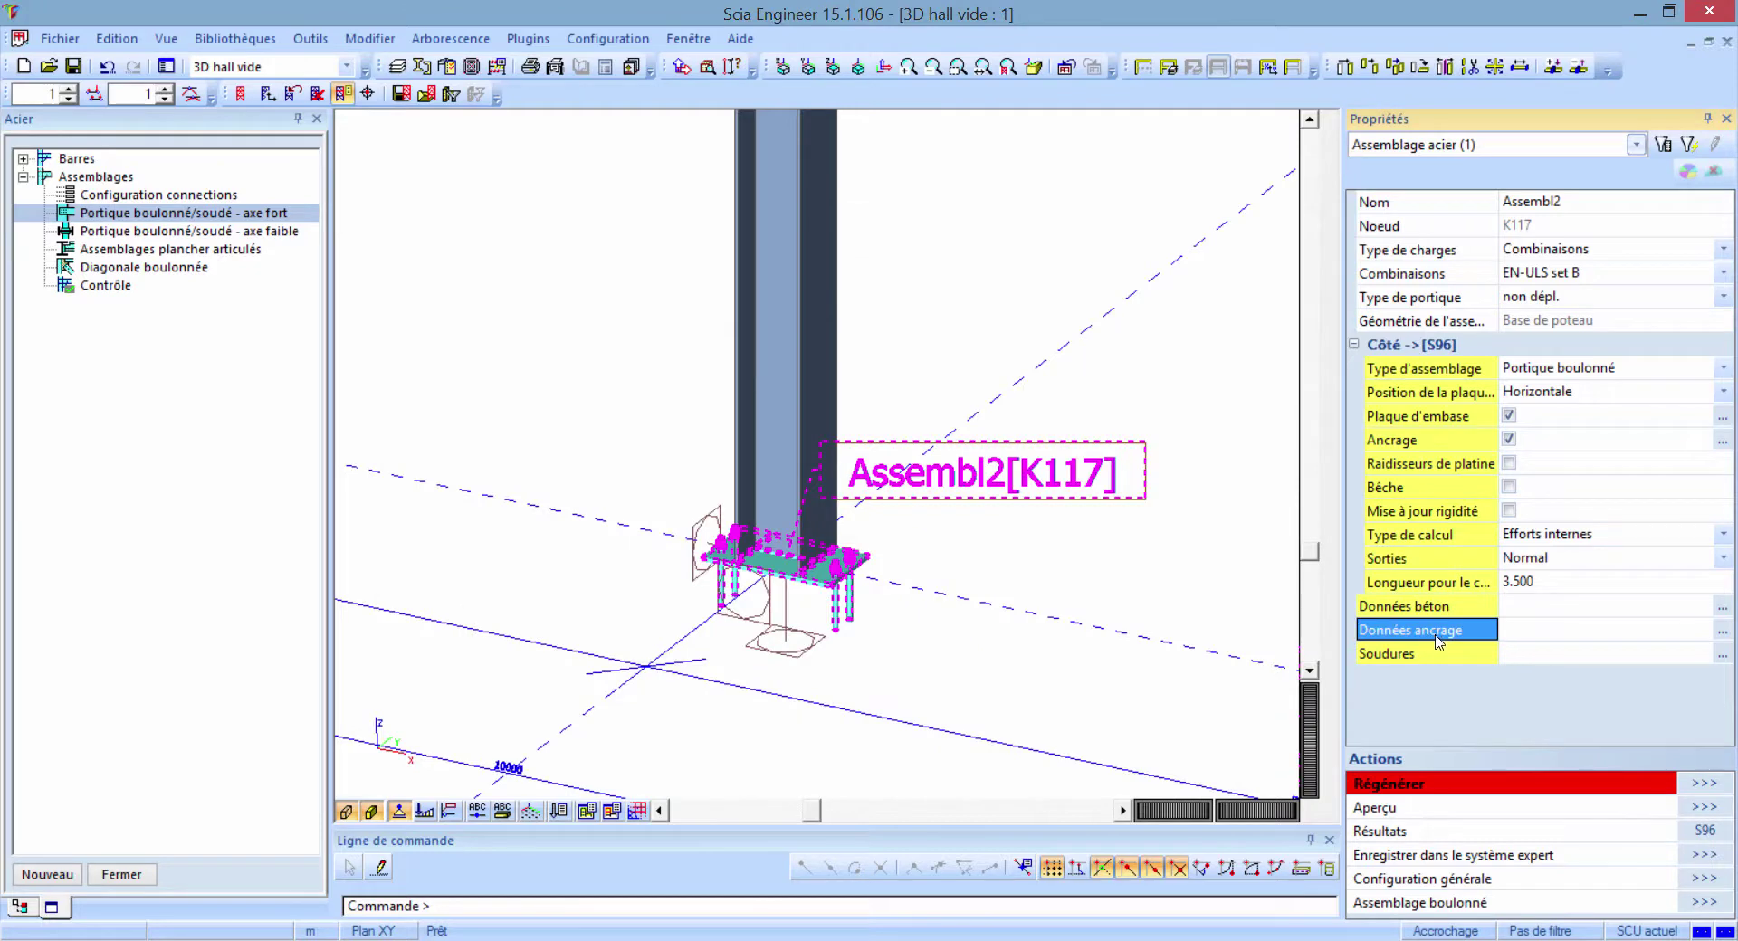
click(1723, 632)
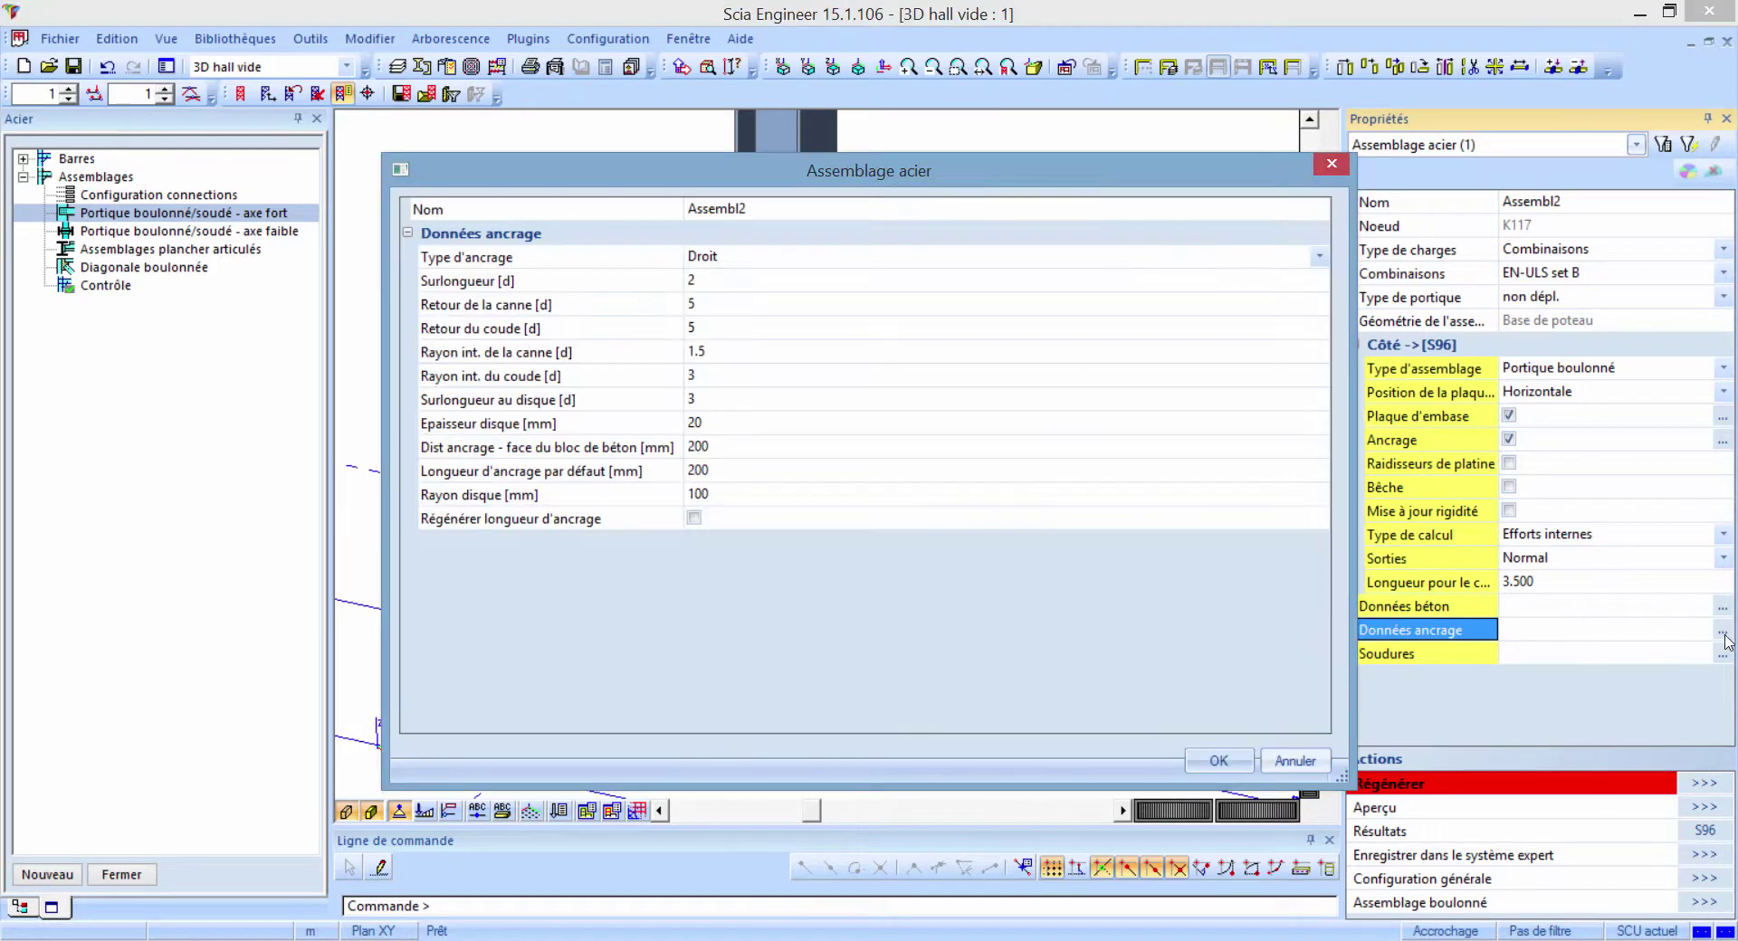
click(589, 283)
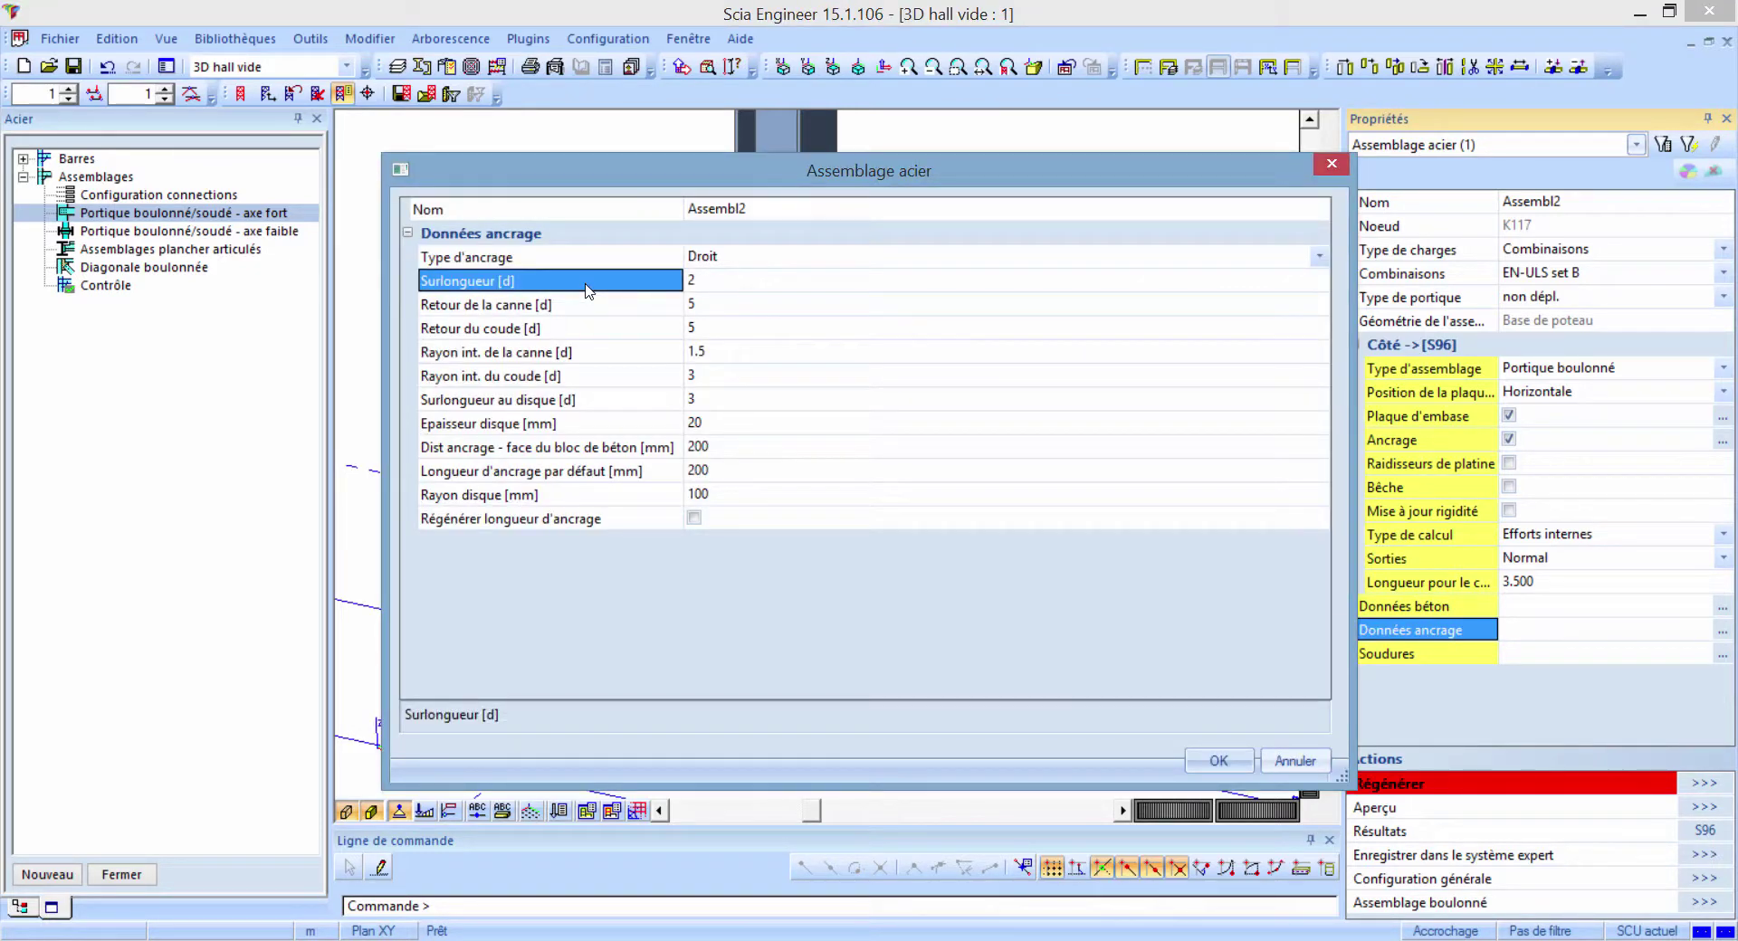
click(580, 307)
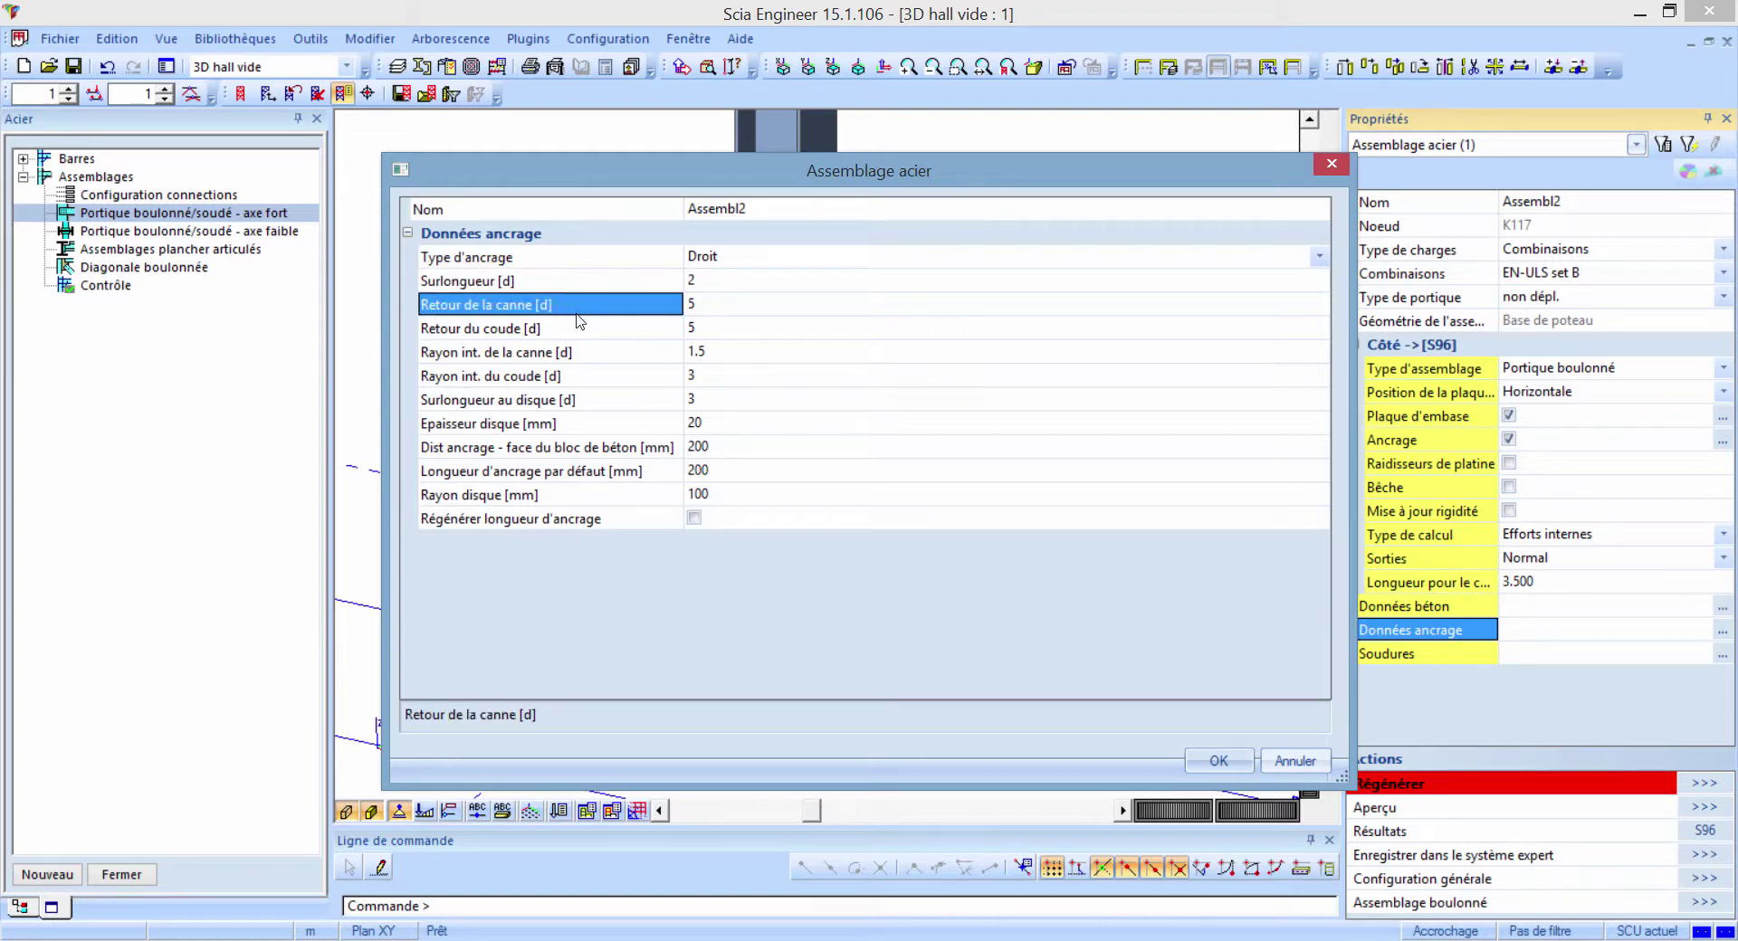
click(1219, 761)
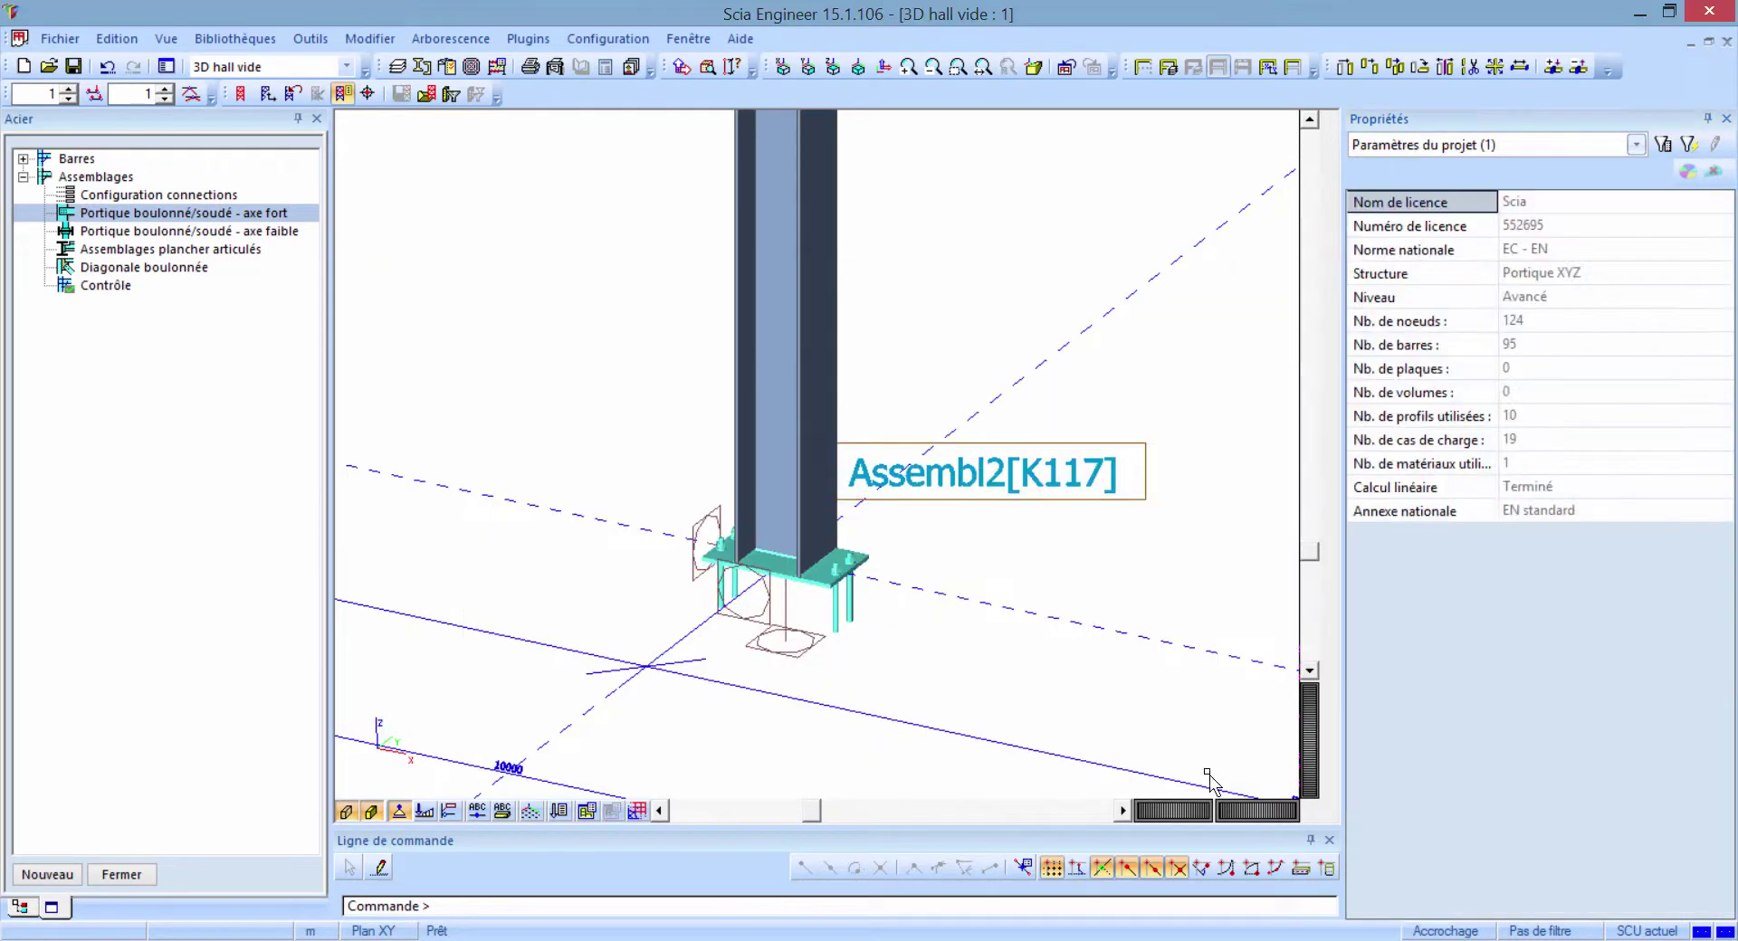
scroll(781, 723, down, 5)
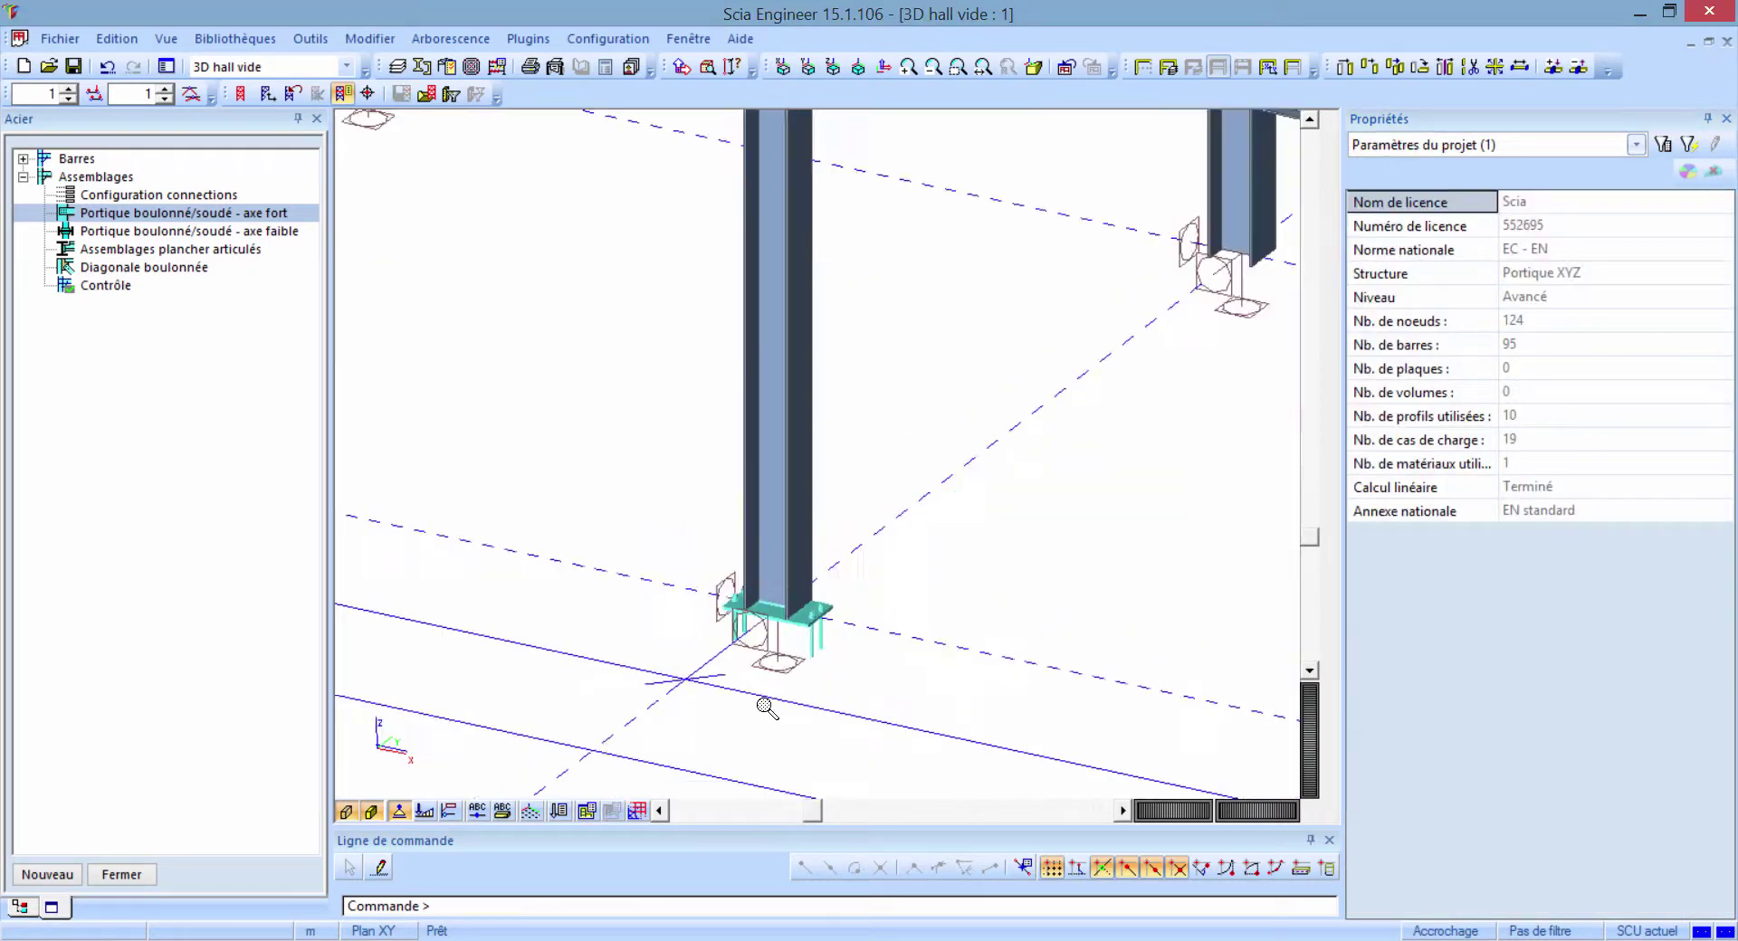
middle_drag(780, 723, 767, 747)
scroll(767, 747, down, 3)
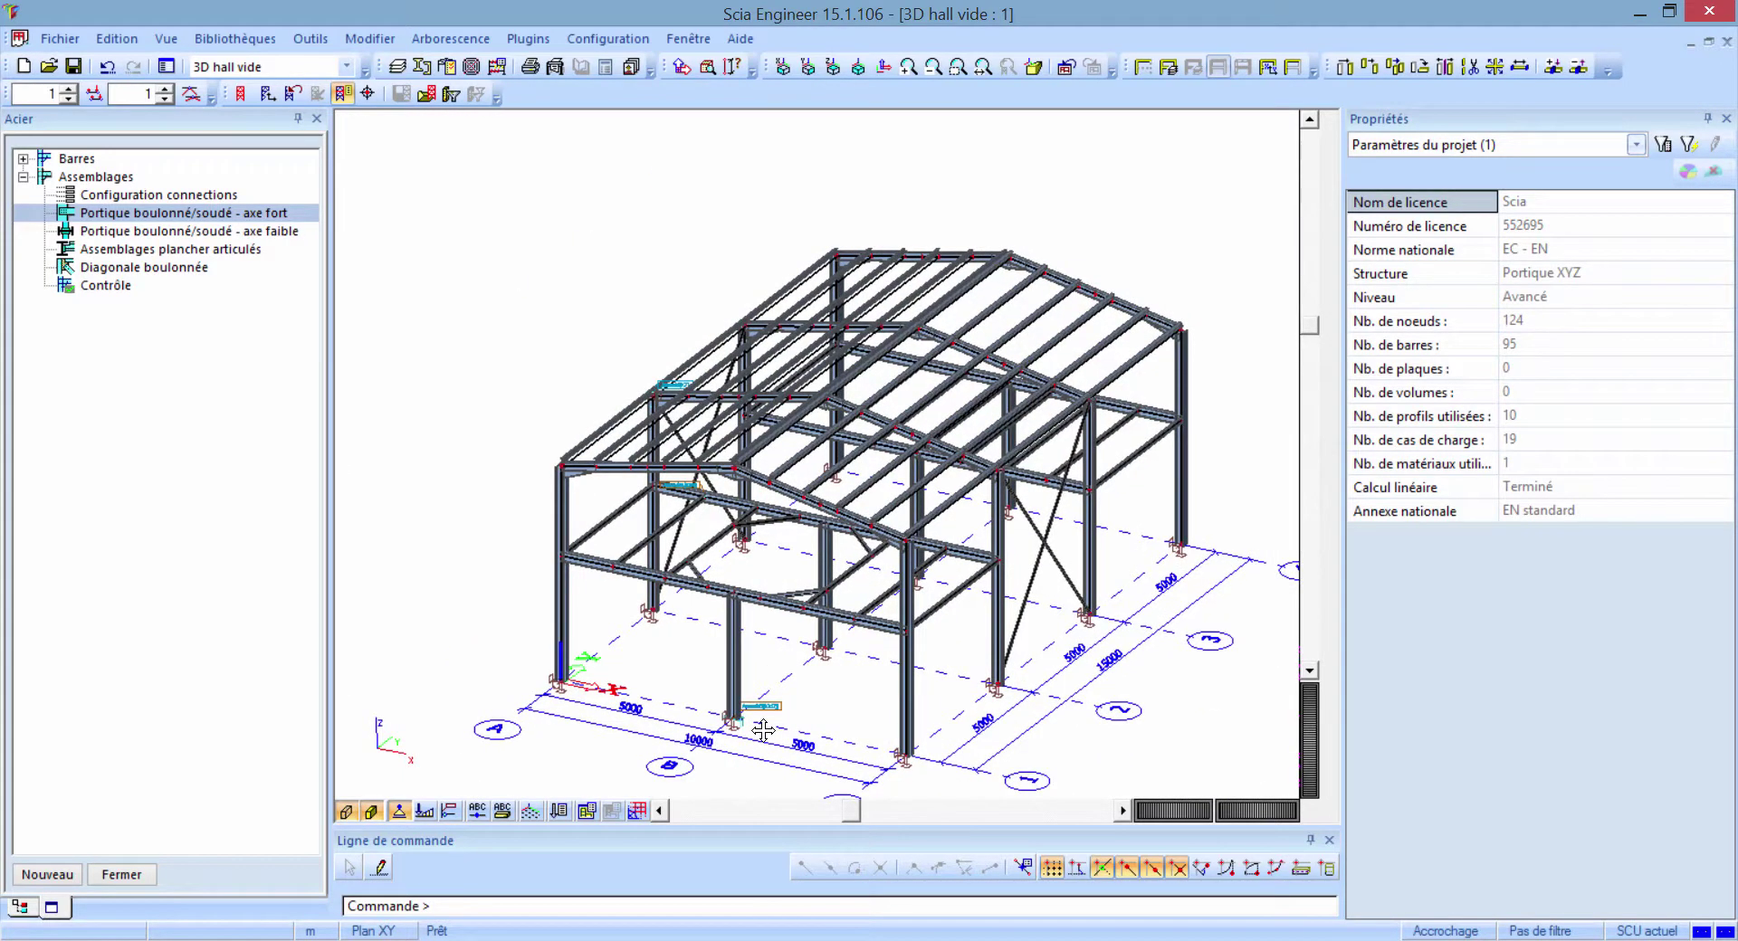
- Switch to the PowerPoint presentation and run its slide show from the Contenu slide to the Système expert slide
key(alt+Tab)
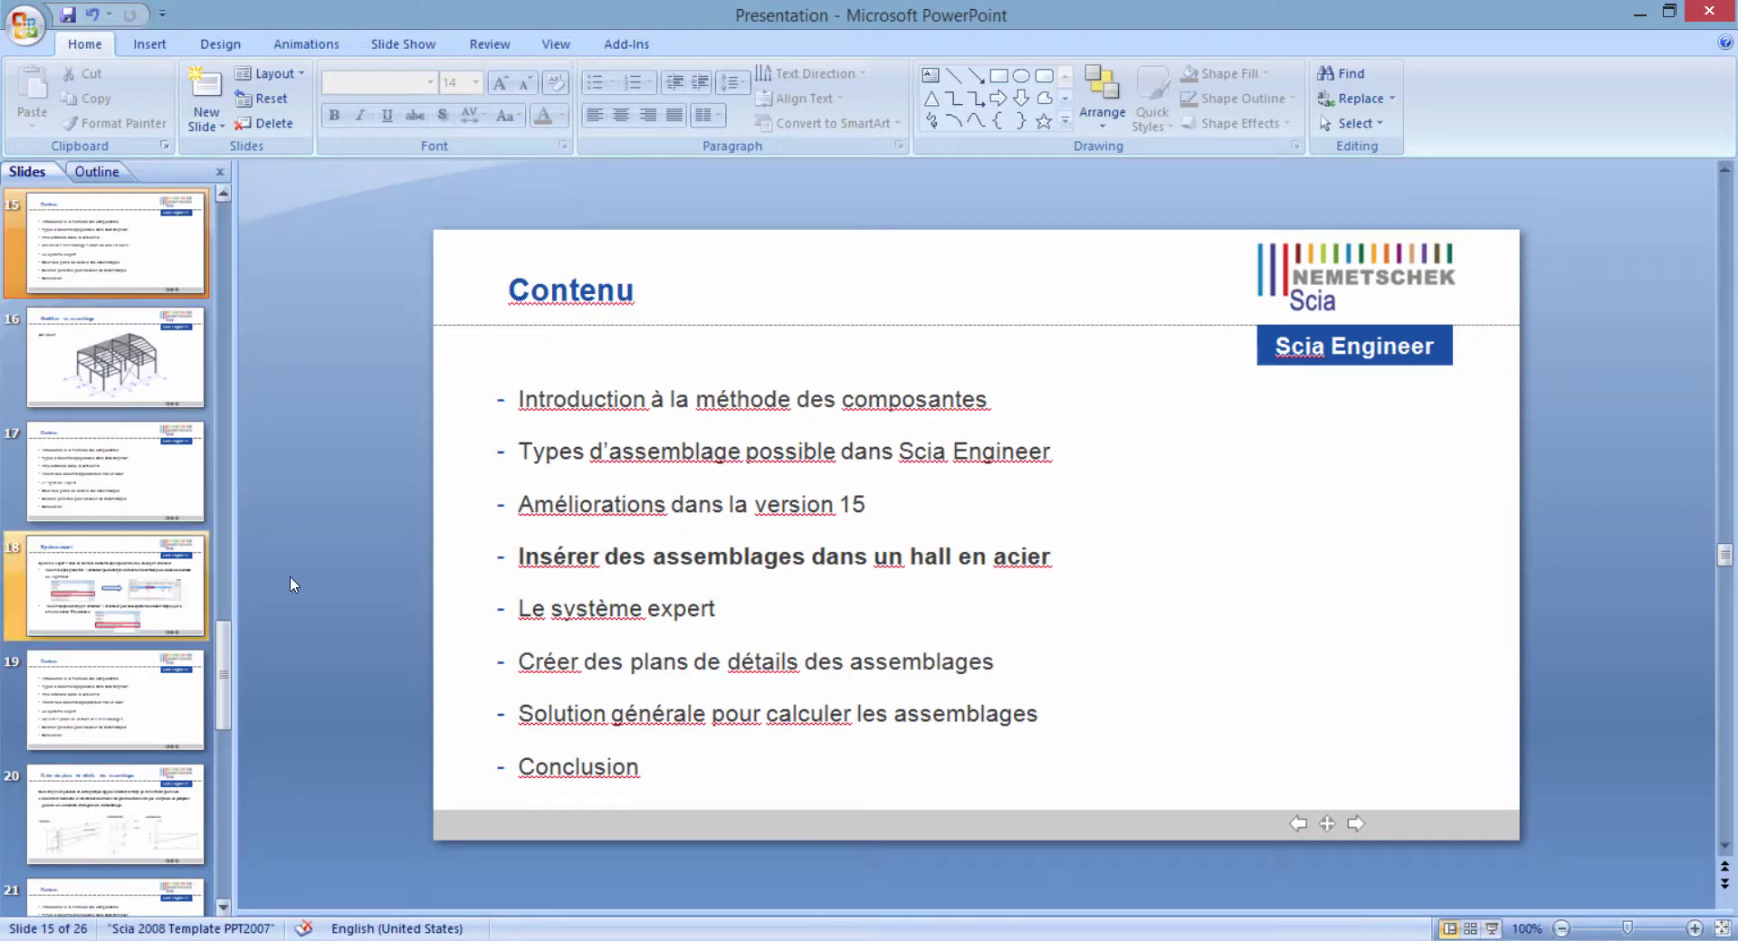
click(1492, 930)
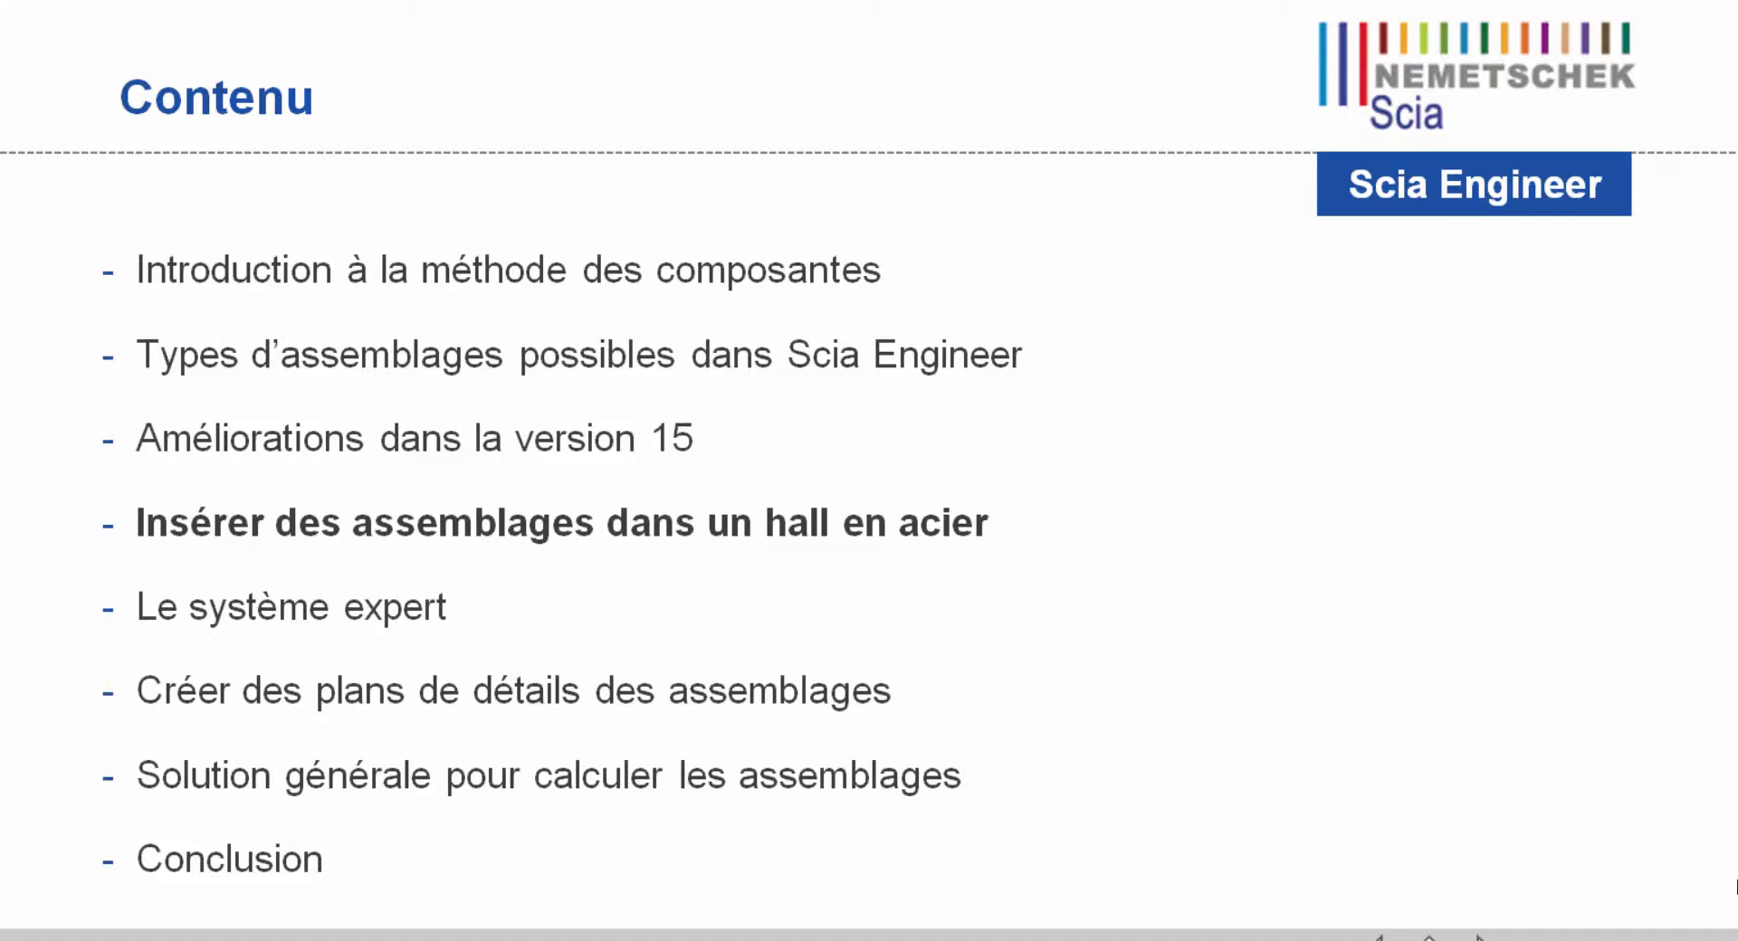
key(Right)
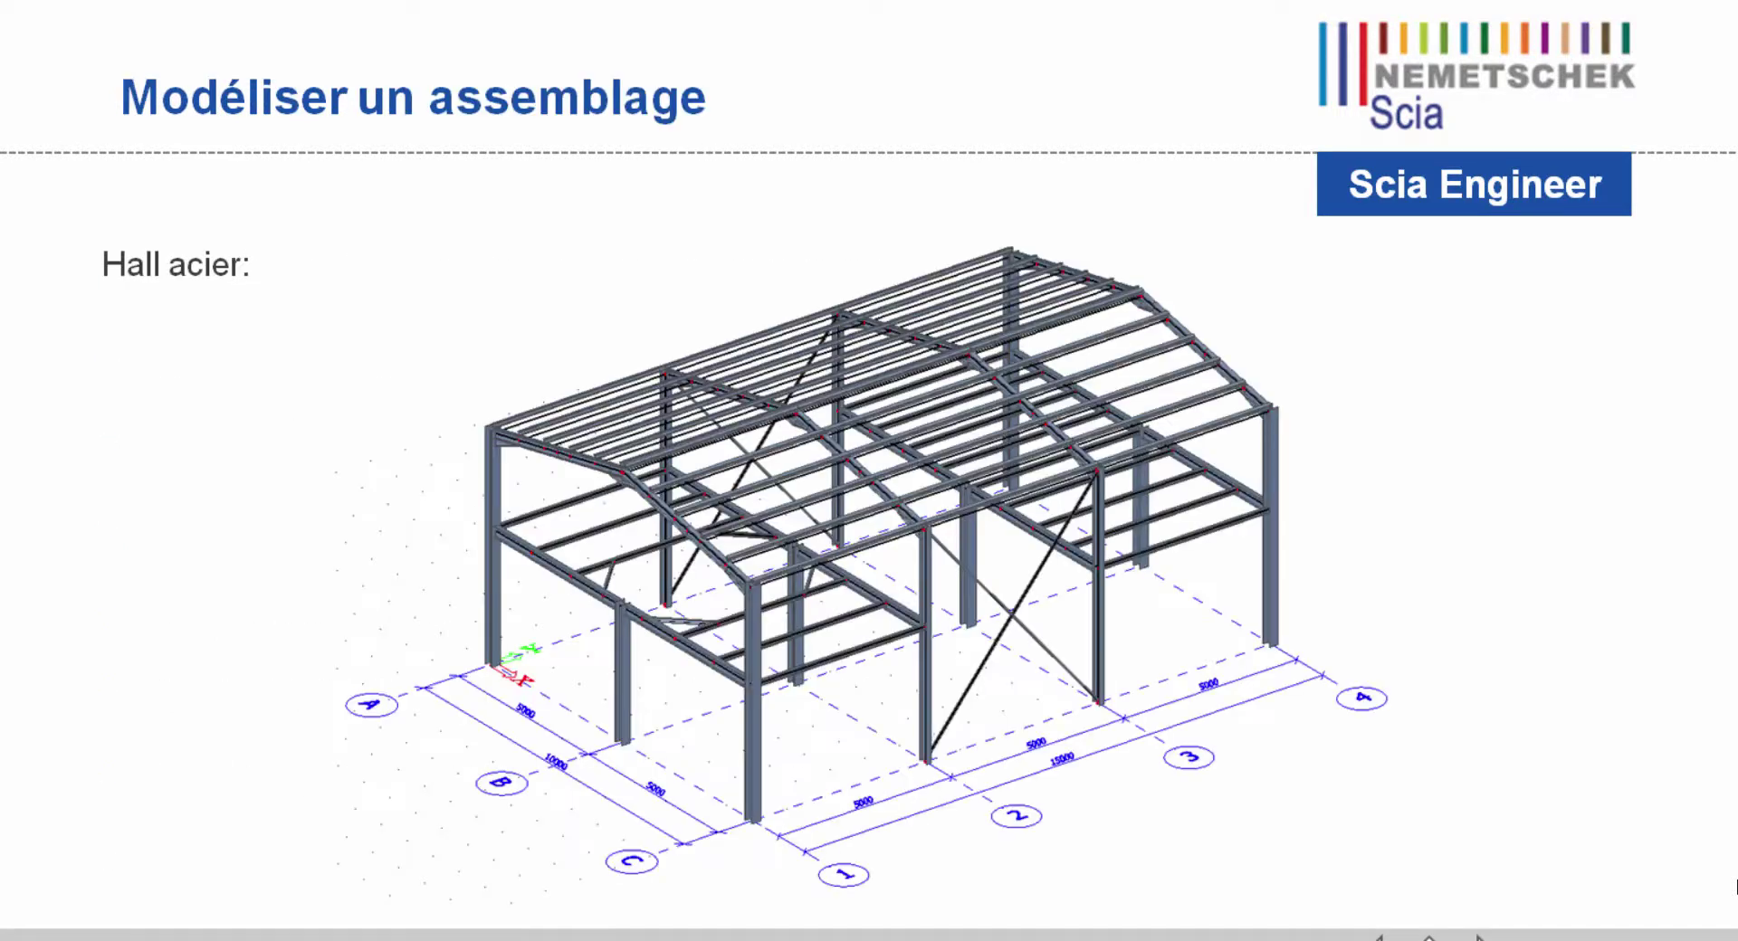
key(Left)
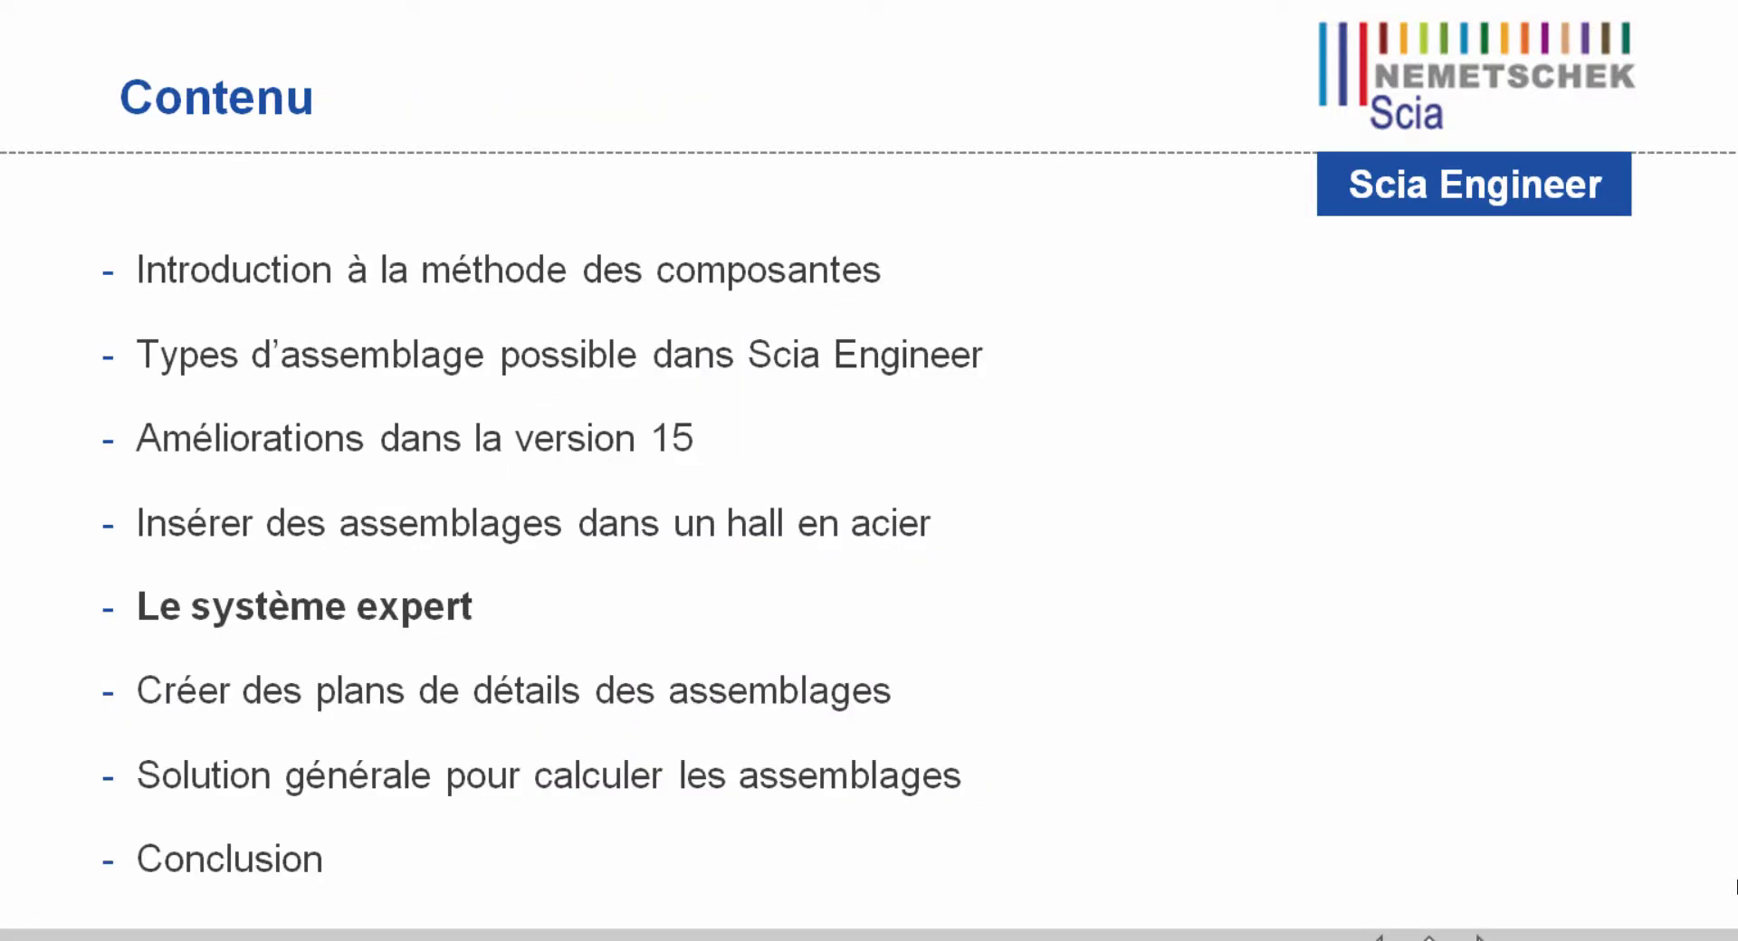
key(Right)
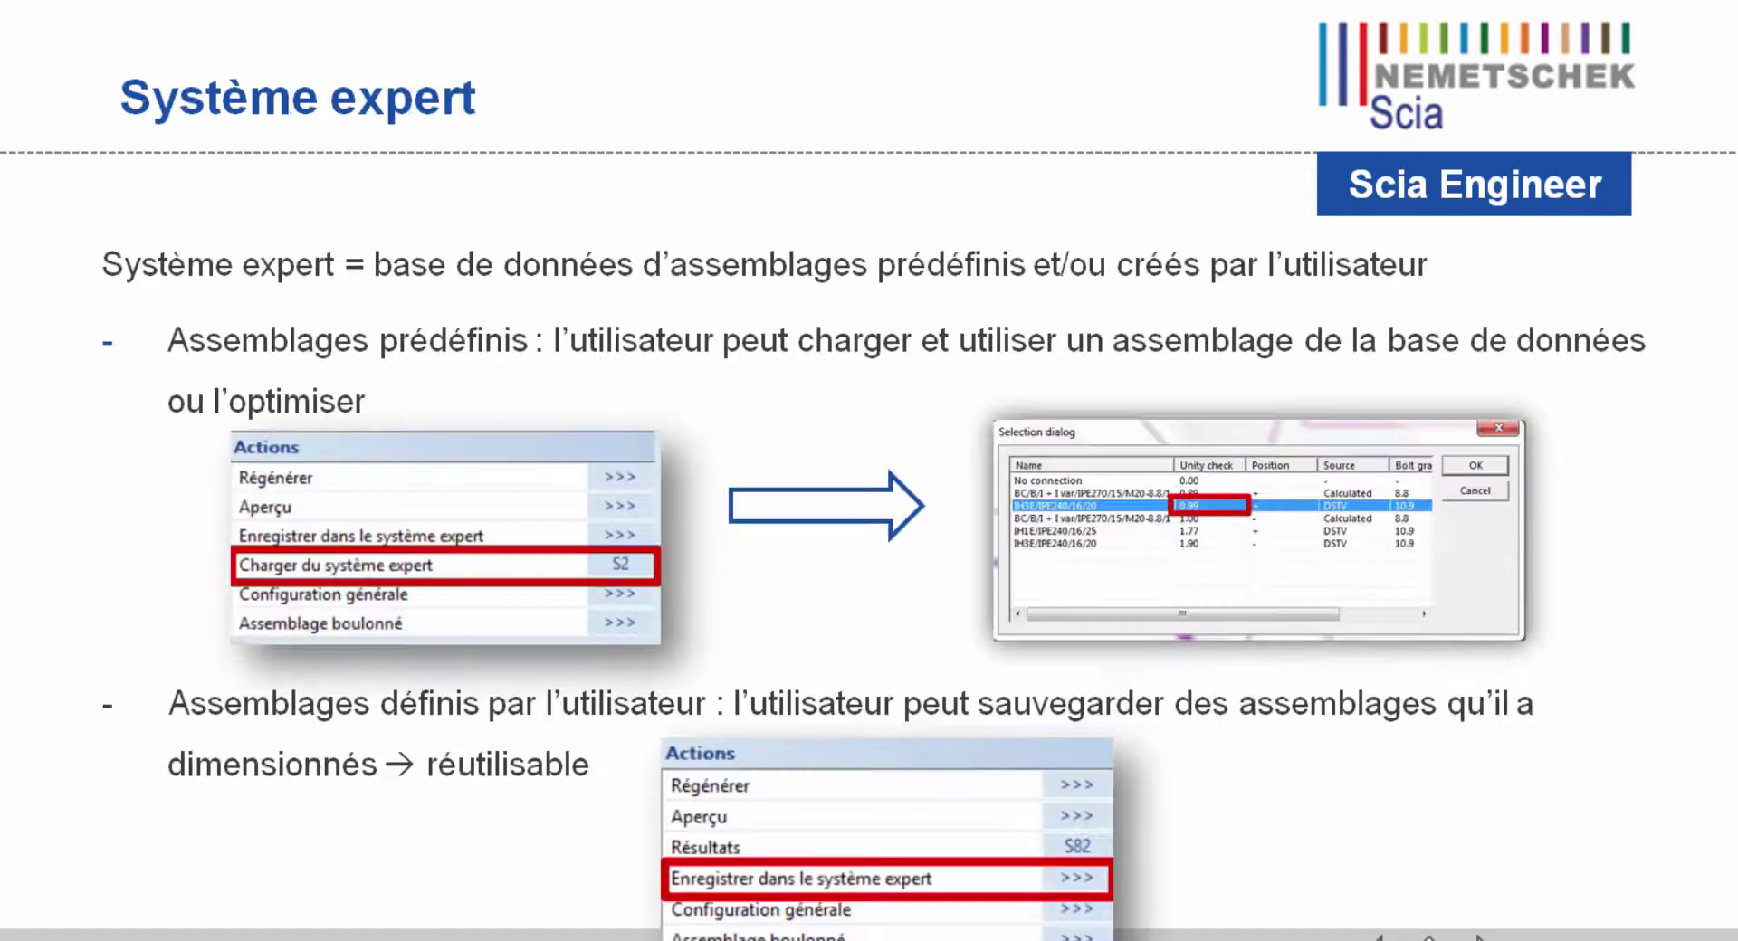